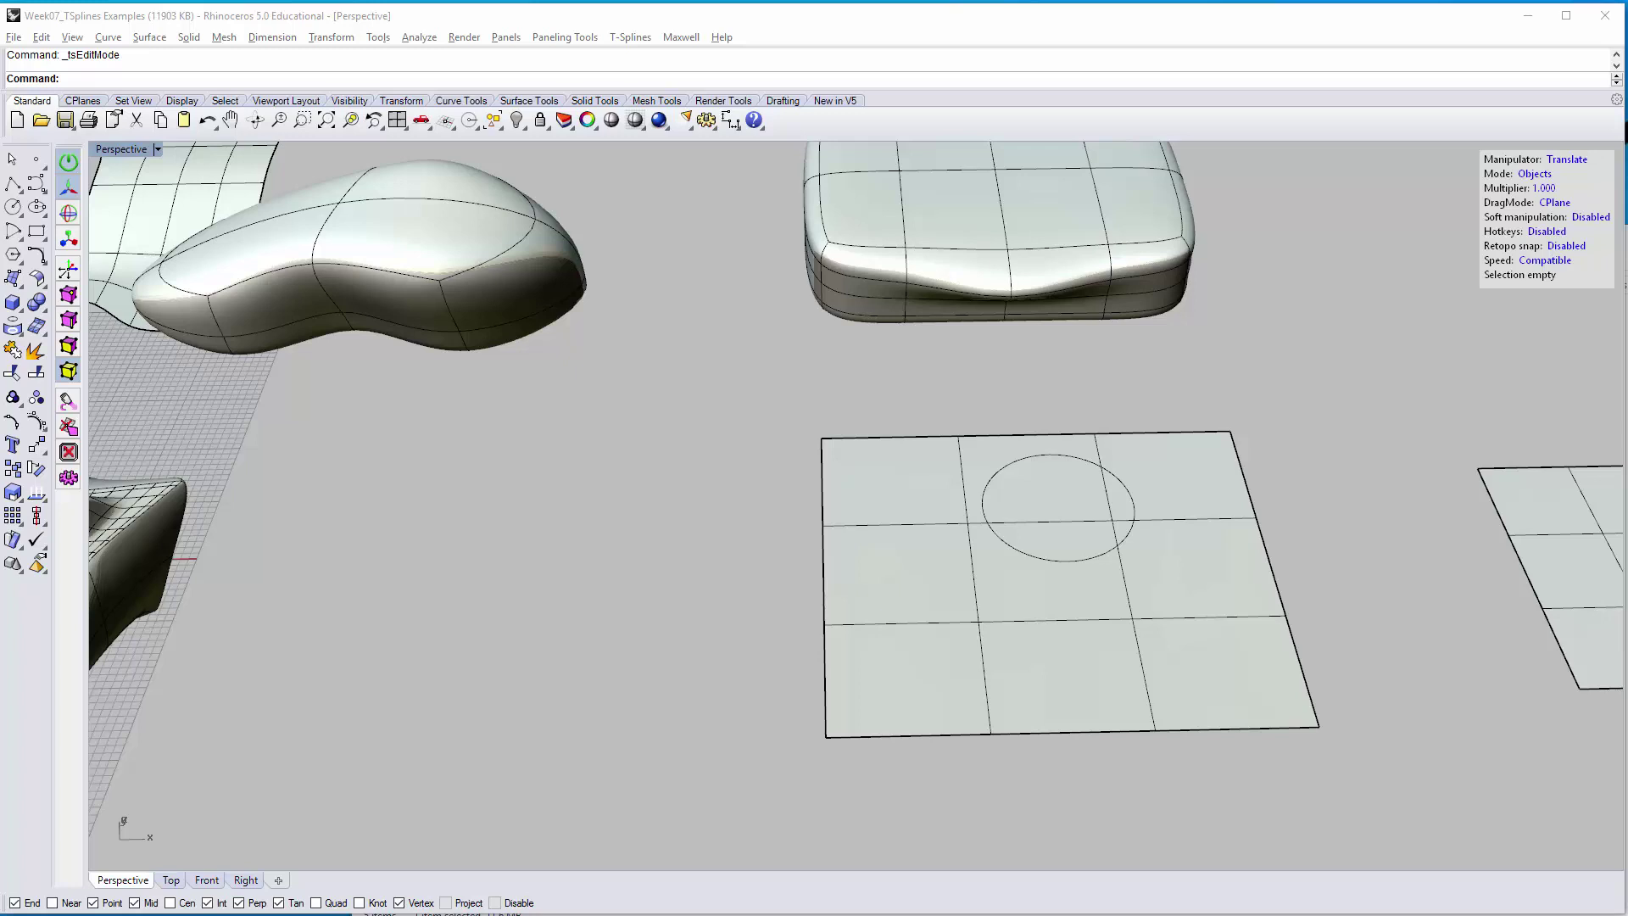
# Look through the T-Splines Basics page's common commands for Extrude, and return to the Rhino model
pyautogui.click(680, 739)
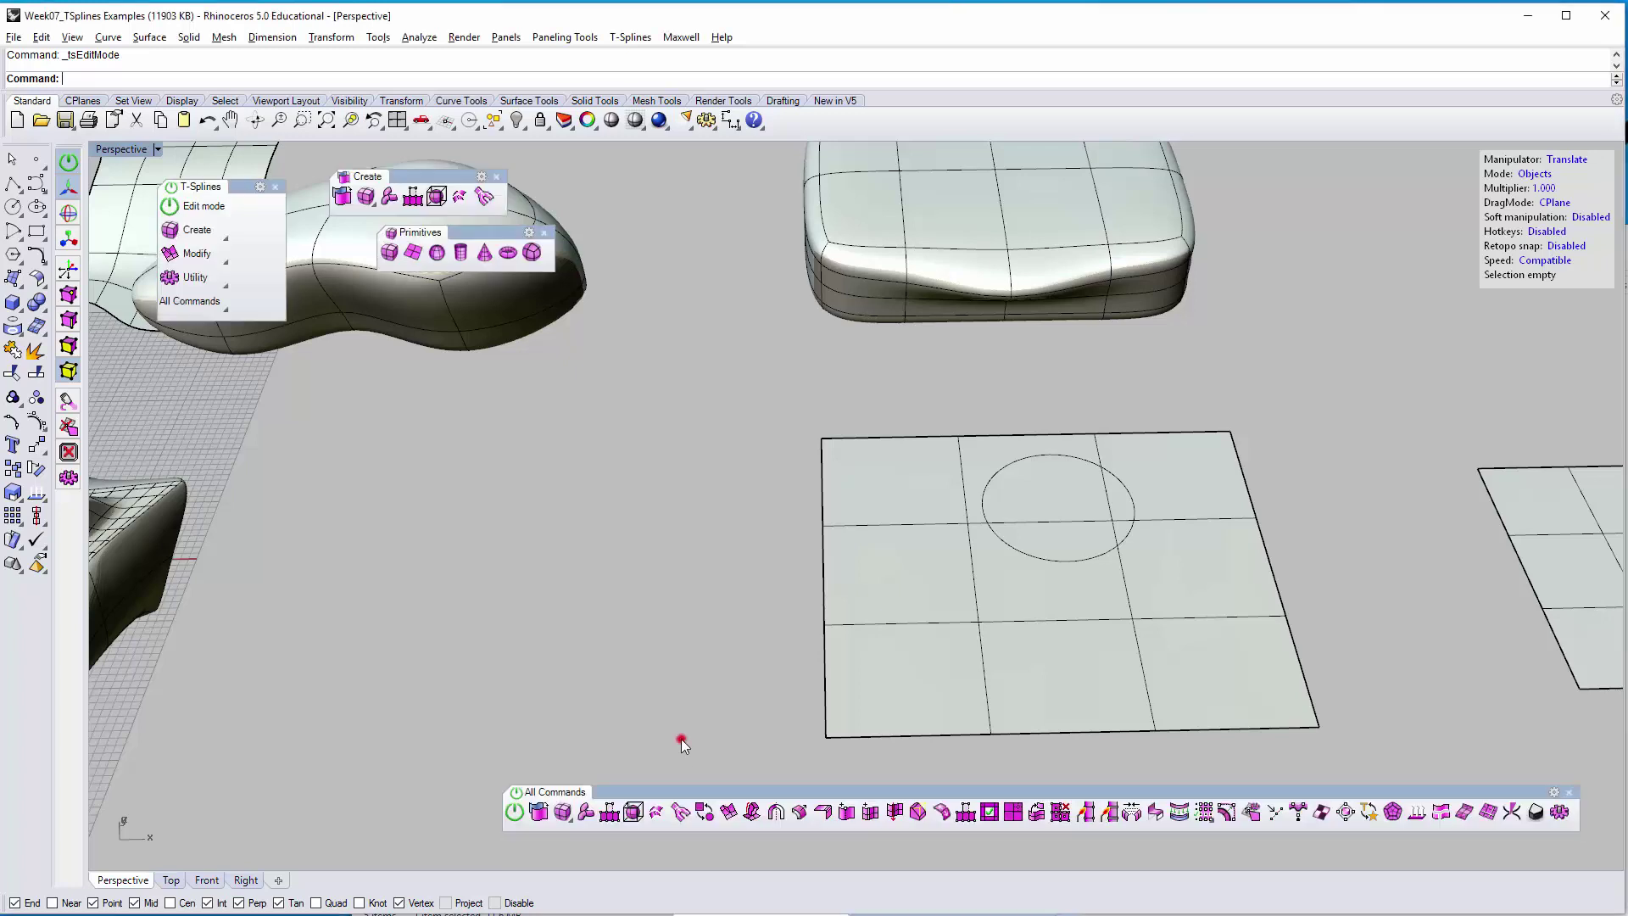
pyautogui.scroll(-5, 736, 591)
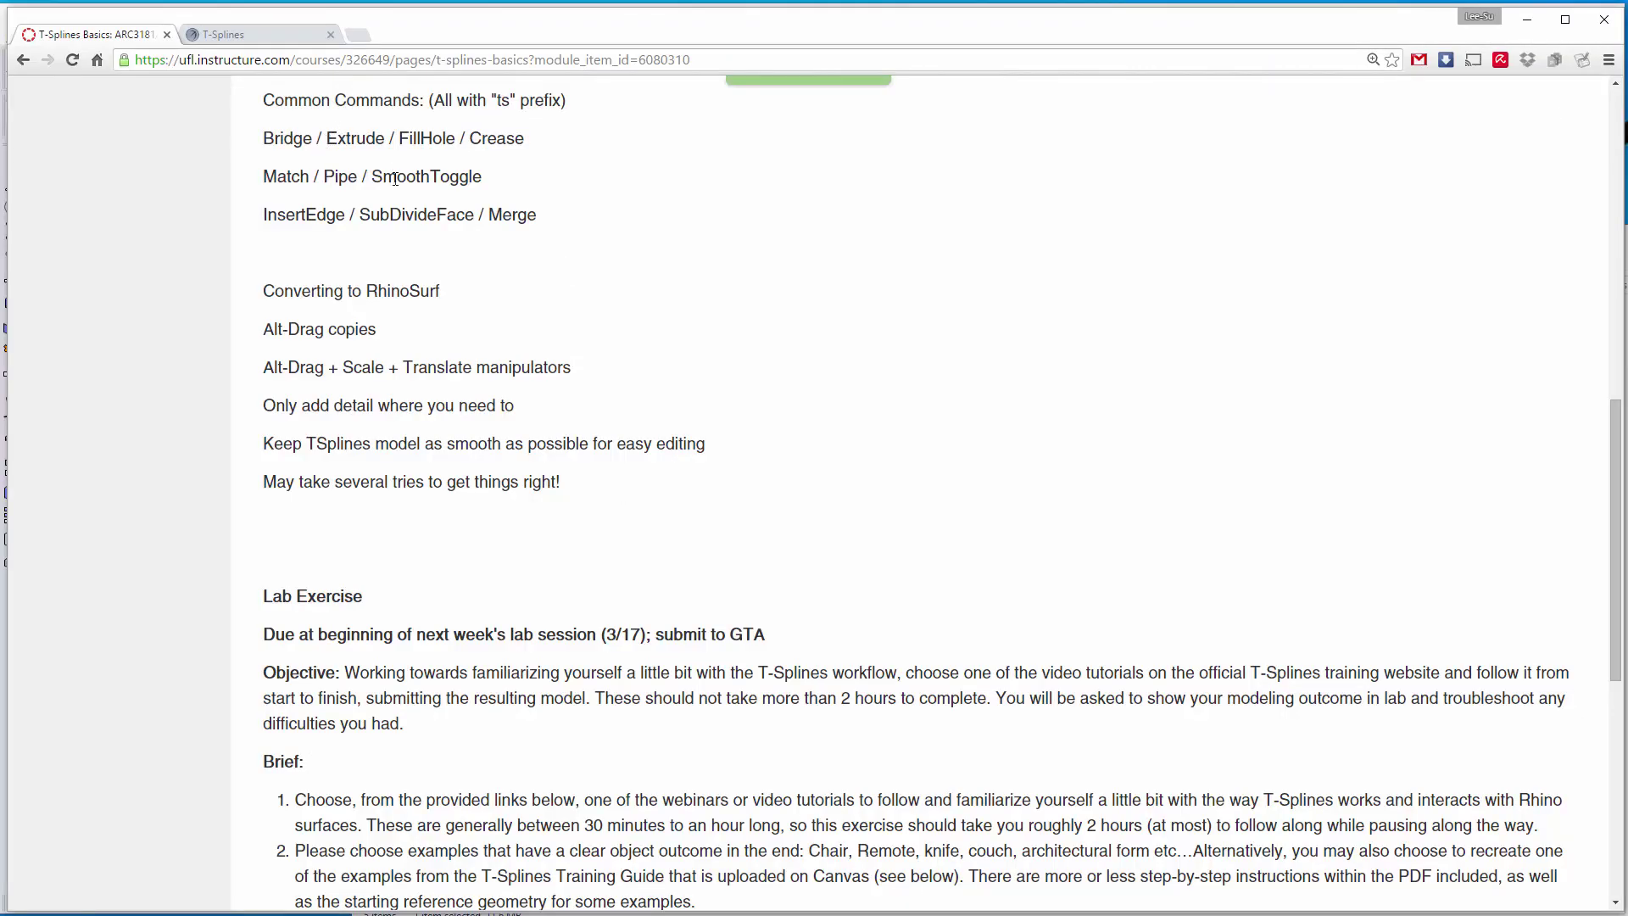
pyautogui.doubleClick(329, 138)
pyautogui.hotkey('alt', 'Tab')
# Extrude the centre face of the flat nine-face T-spline plane with tsExtrude
pyautogui.moveTo(1074, 602); pyautogui.dragTo(925, 594, button='right')
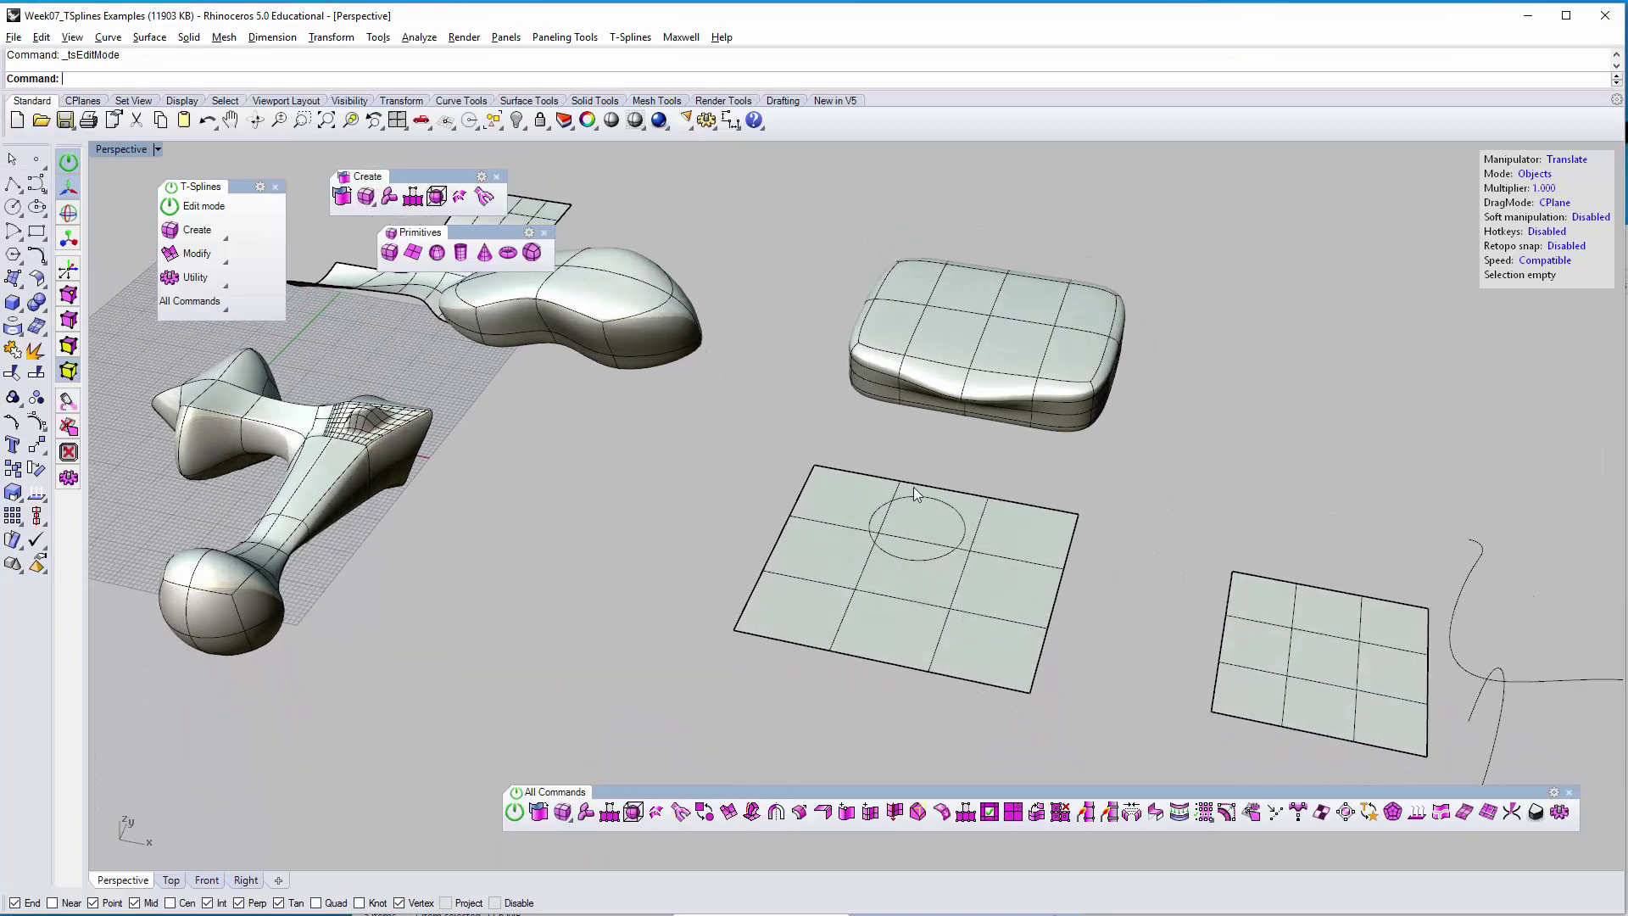
pyautogui.write('tsExtrude')
pyautogui.press('Return')
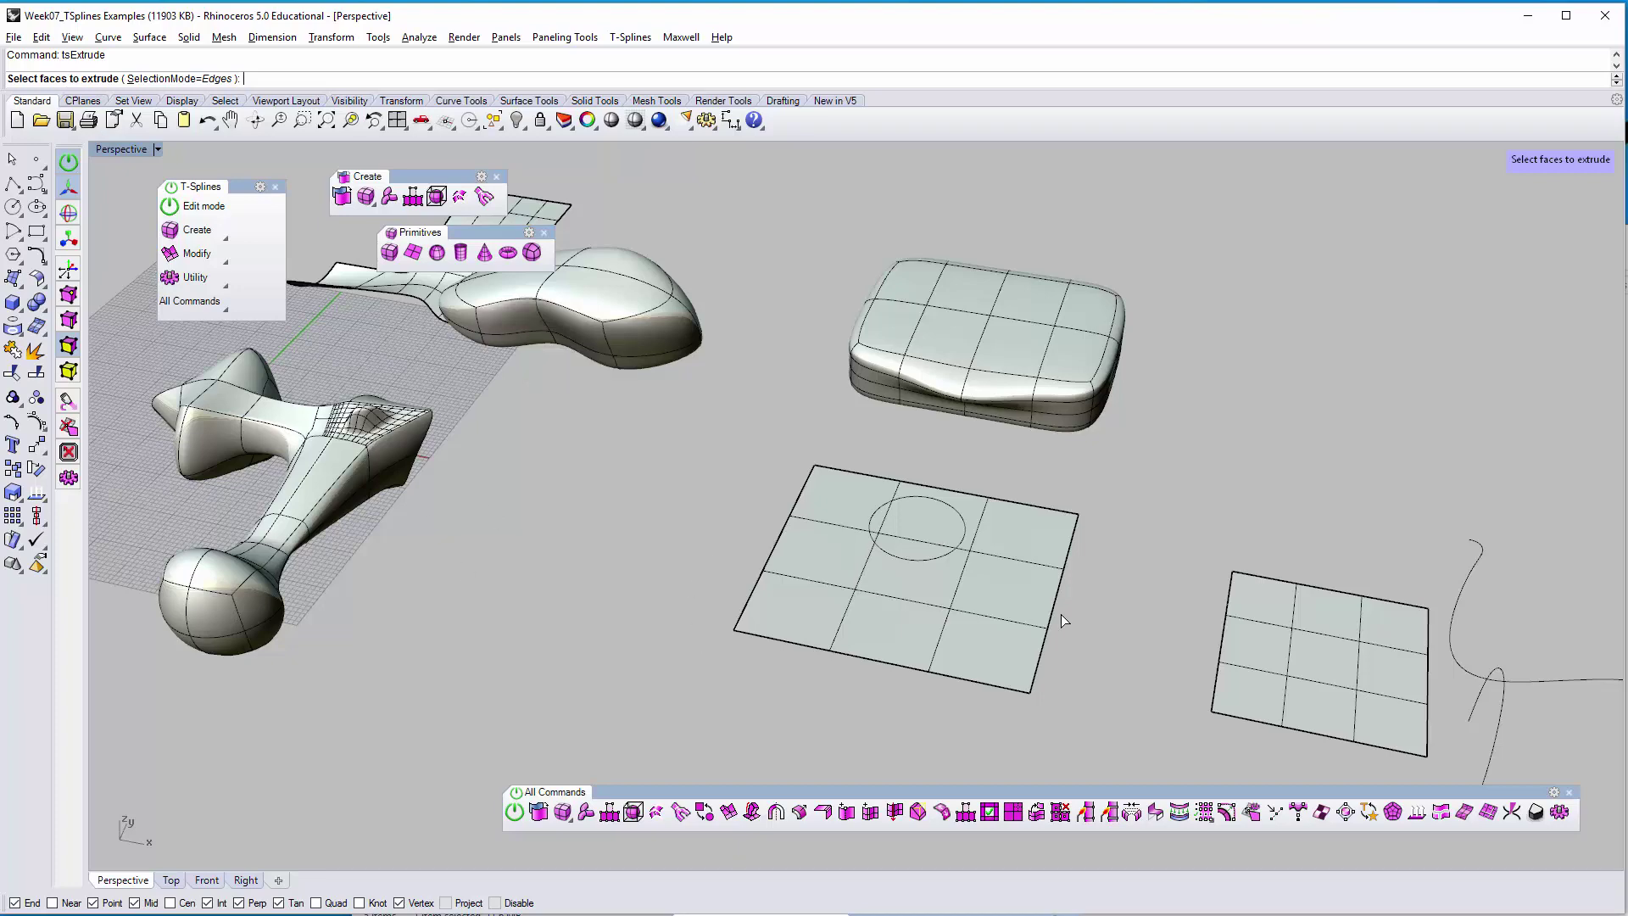
pyautogui.moveTo(734, 404); pyautogui.dragTo(742, 485, button='right')
pyautogui.moveTo(790, 552); pyautogui.dragTo(869, 600, button='right')
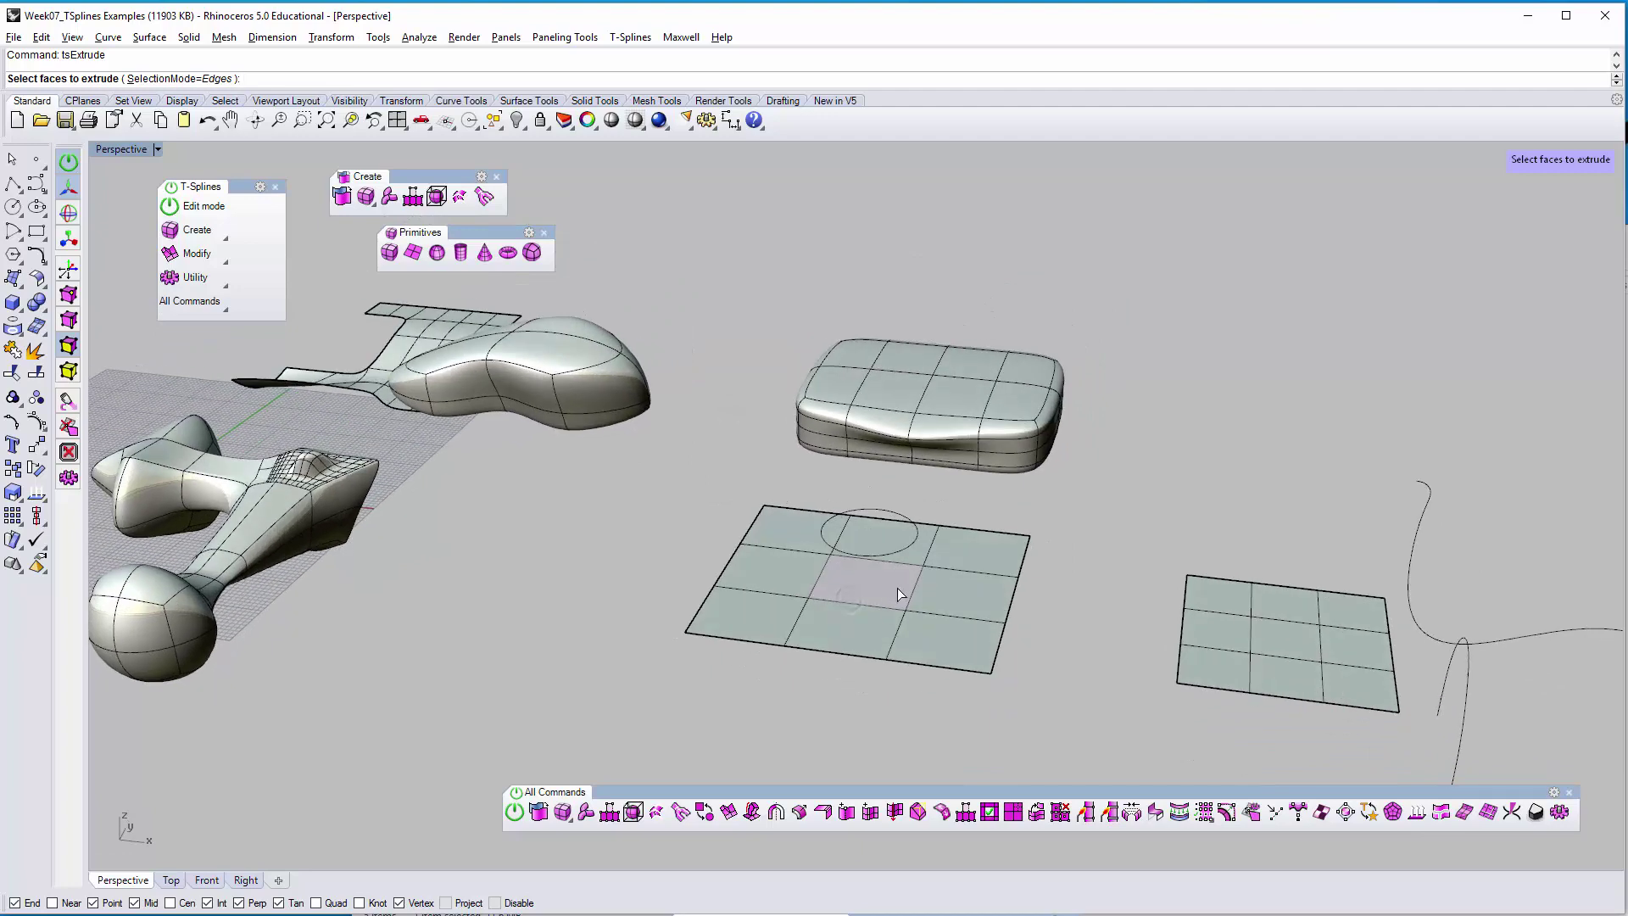
pyautogui.scroll(3, 926, 598)
pyautogui.click(804, 570)
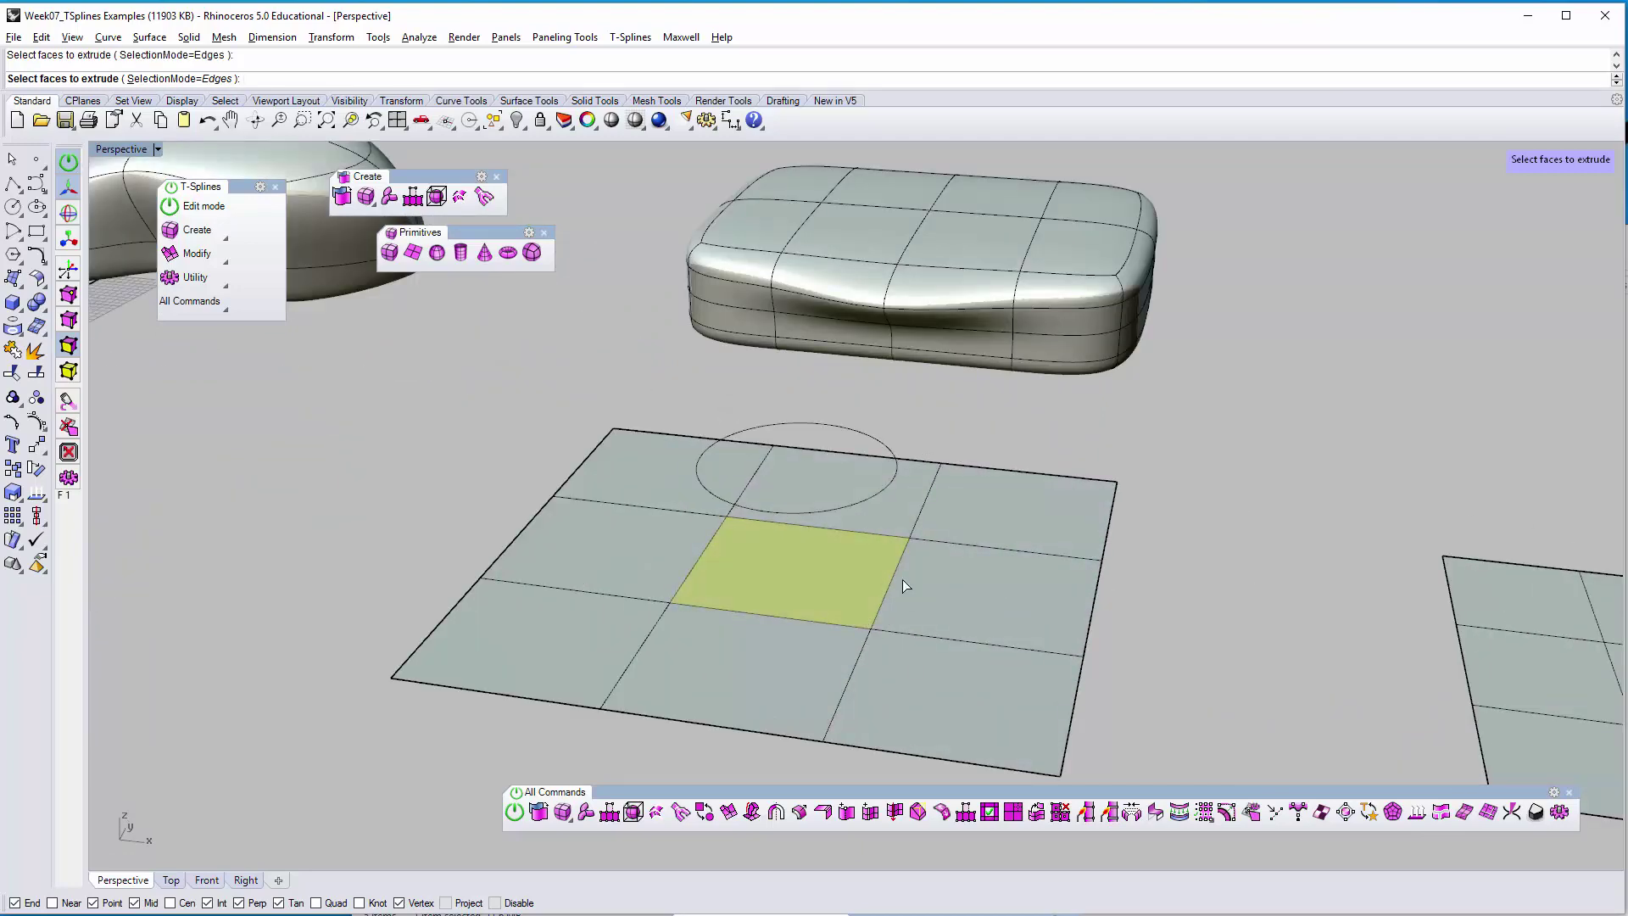
pyautogui.press('Return')
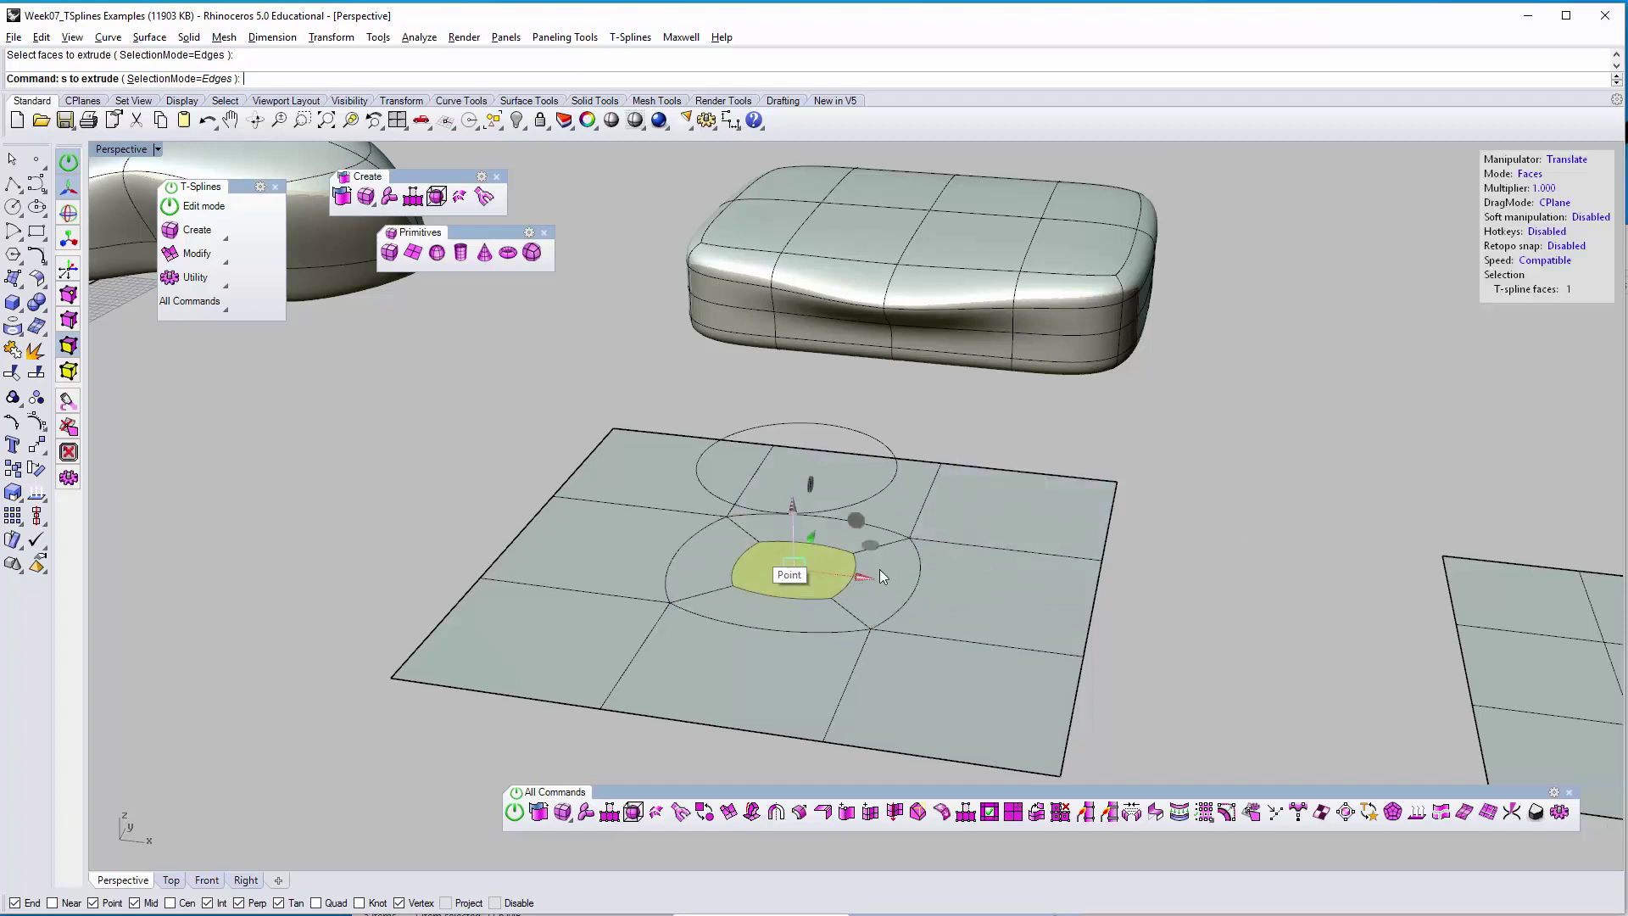
# Raise the extruded centre face of the plane vertically to form a bump, and clear the selection
pyautogui.moveTo(1099, 537); pyautogui.dragTo(1066, 498, button='right')
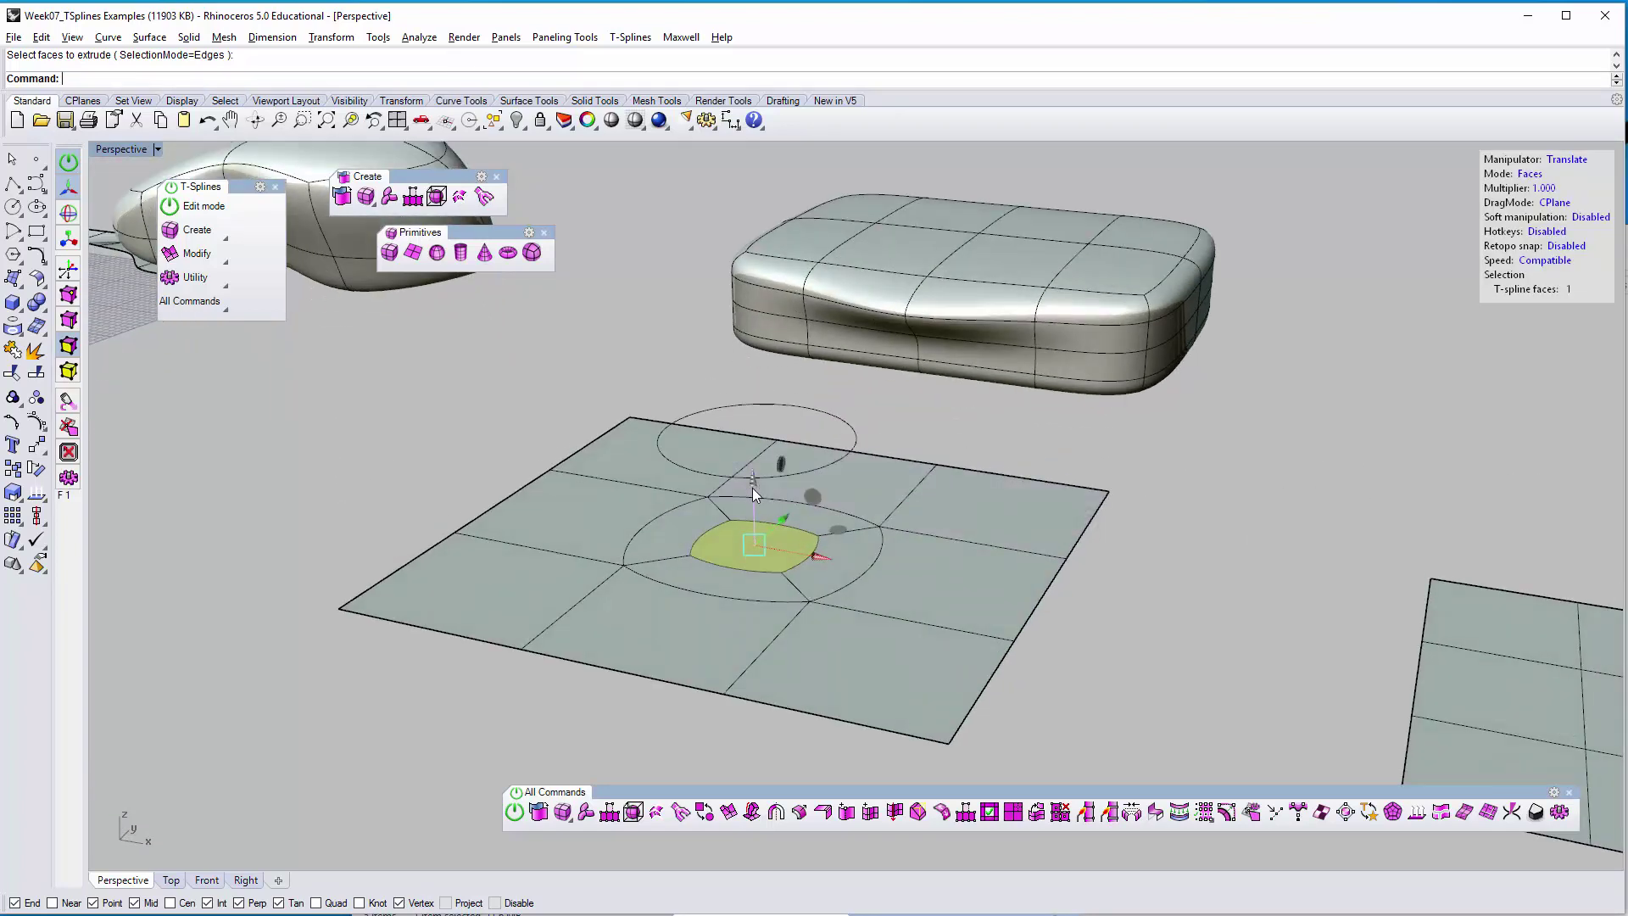
pyautogui.moveTo(754, 497); pyautogui.dragTo(770, 379)
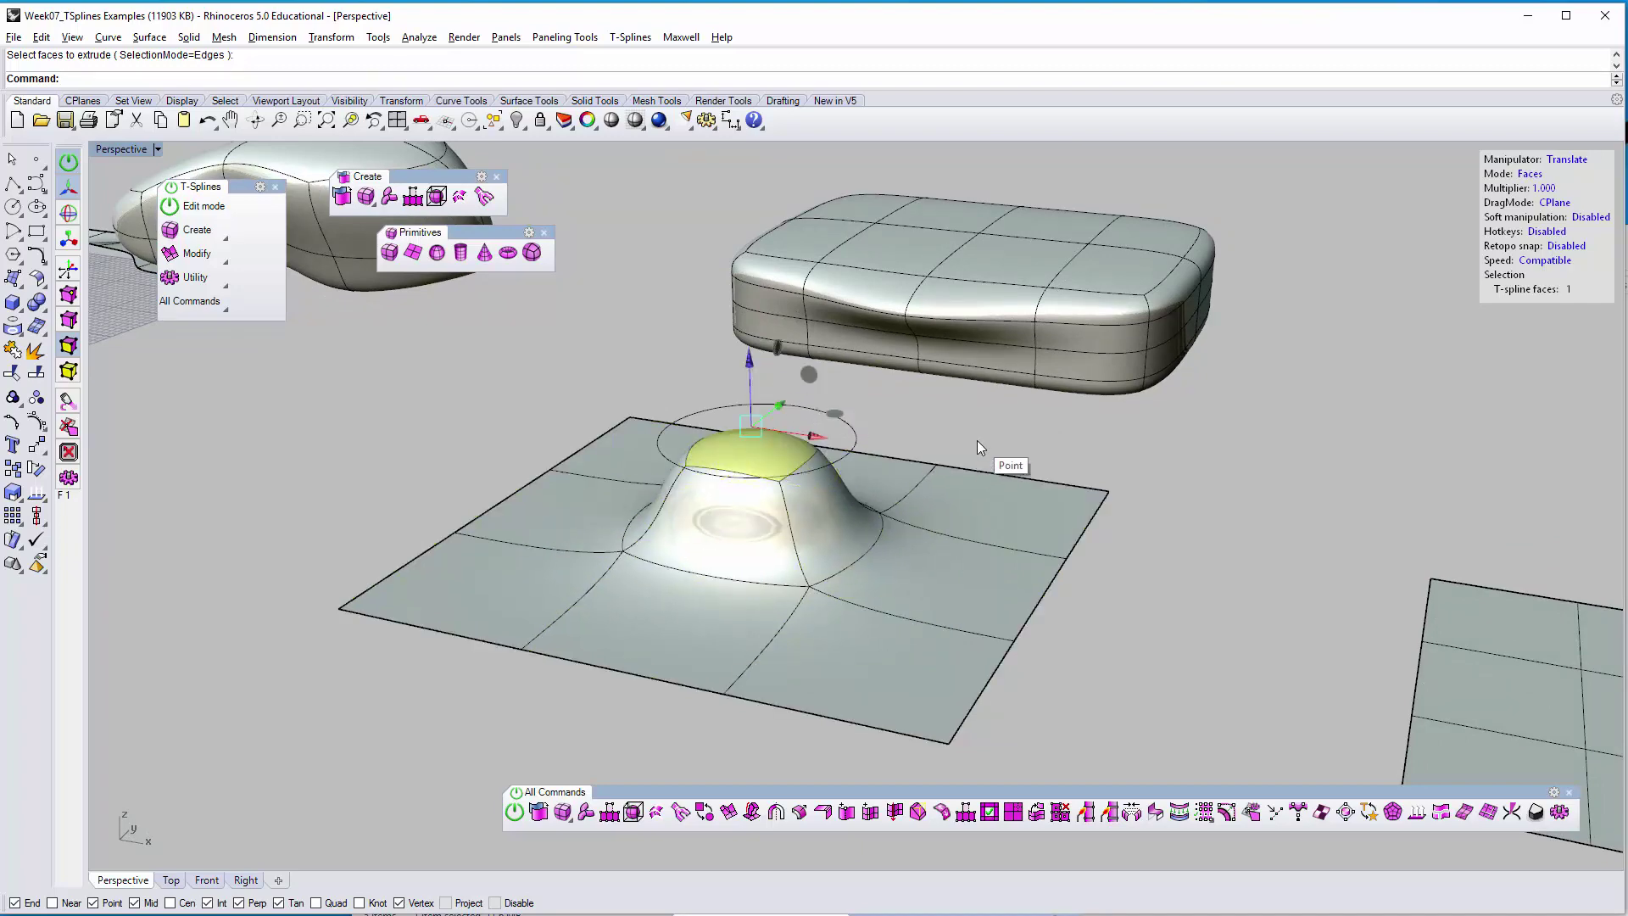
pyautogui.click(515, 296)
# Repeat tsExtrude on a top face of the rounded box near its indented side
pyautogui.moveTo(516, 296); pyautogui.dragTo(949, 511, button='right')
pyautogui.scroll(-3, 561, 384)
pyautogui.click(951, 514)
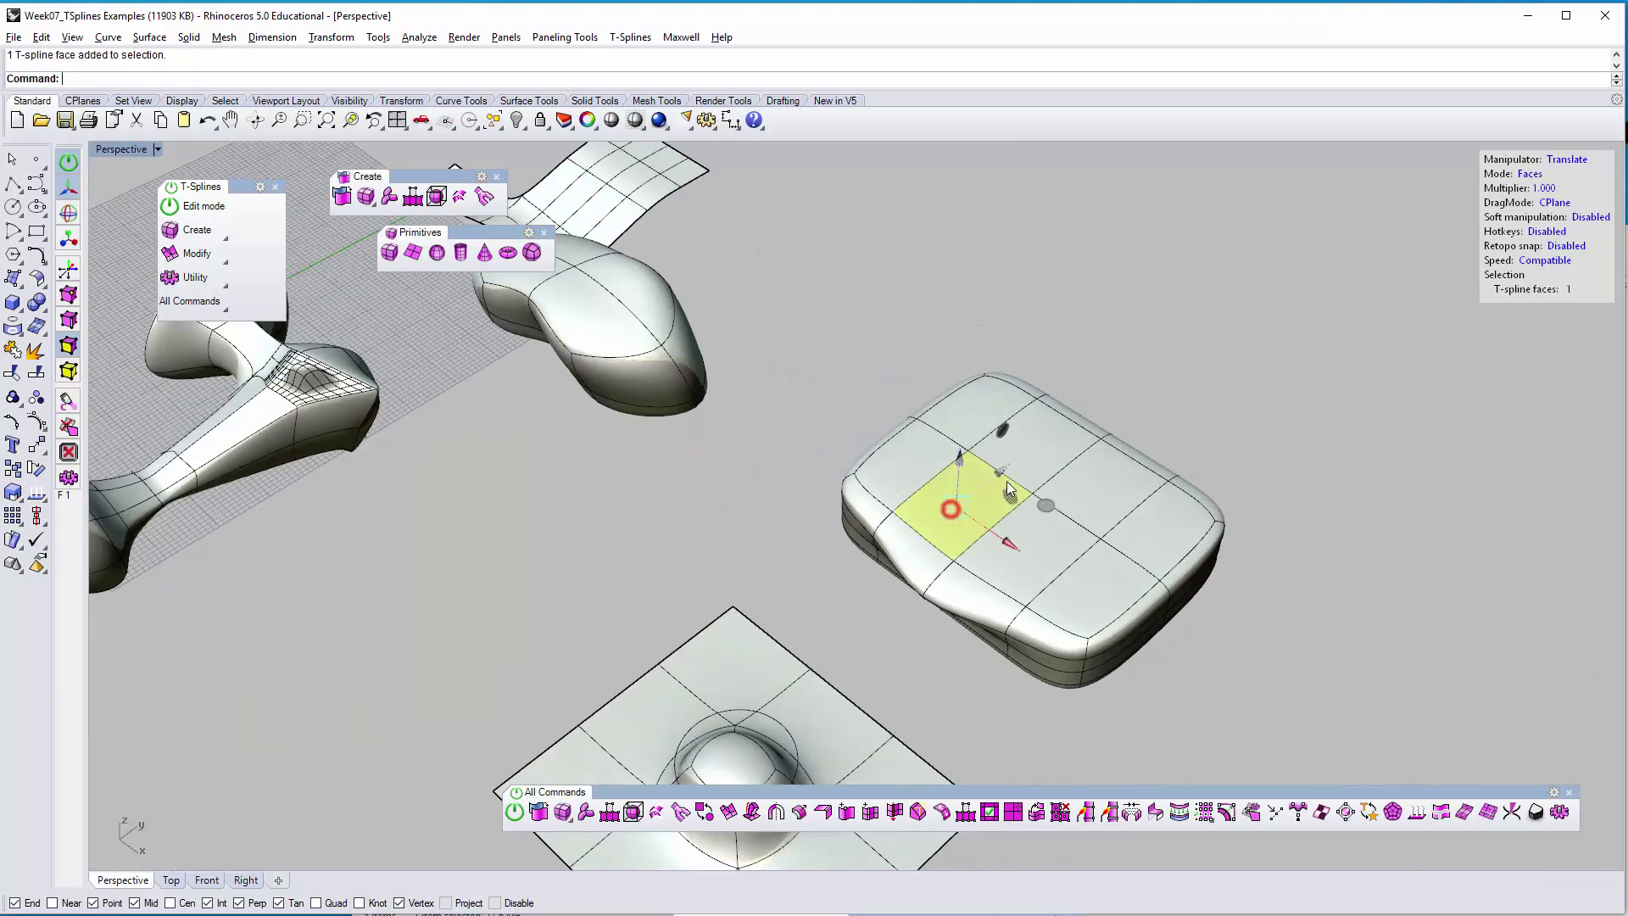
pyautogui.scroll(5, 933, 512)
pyautogui.press('Return')
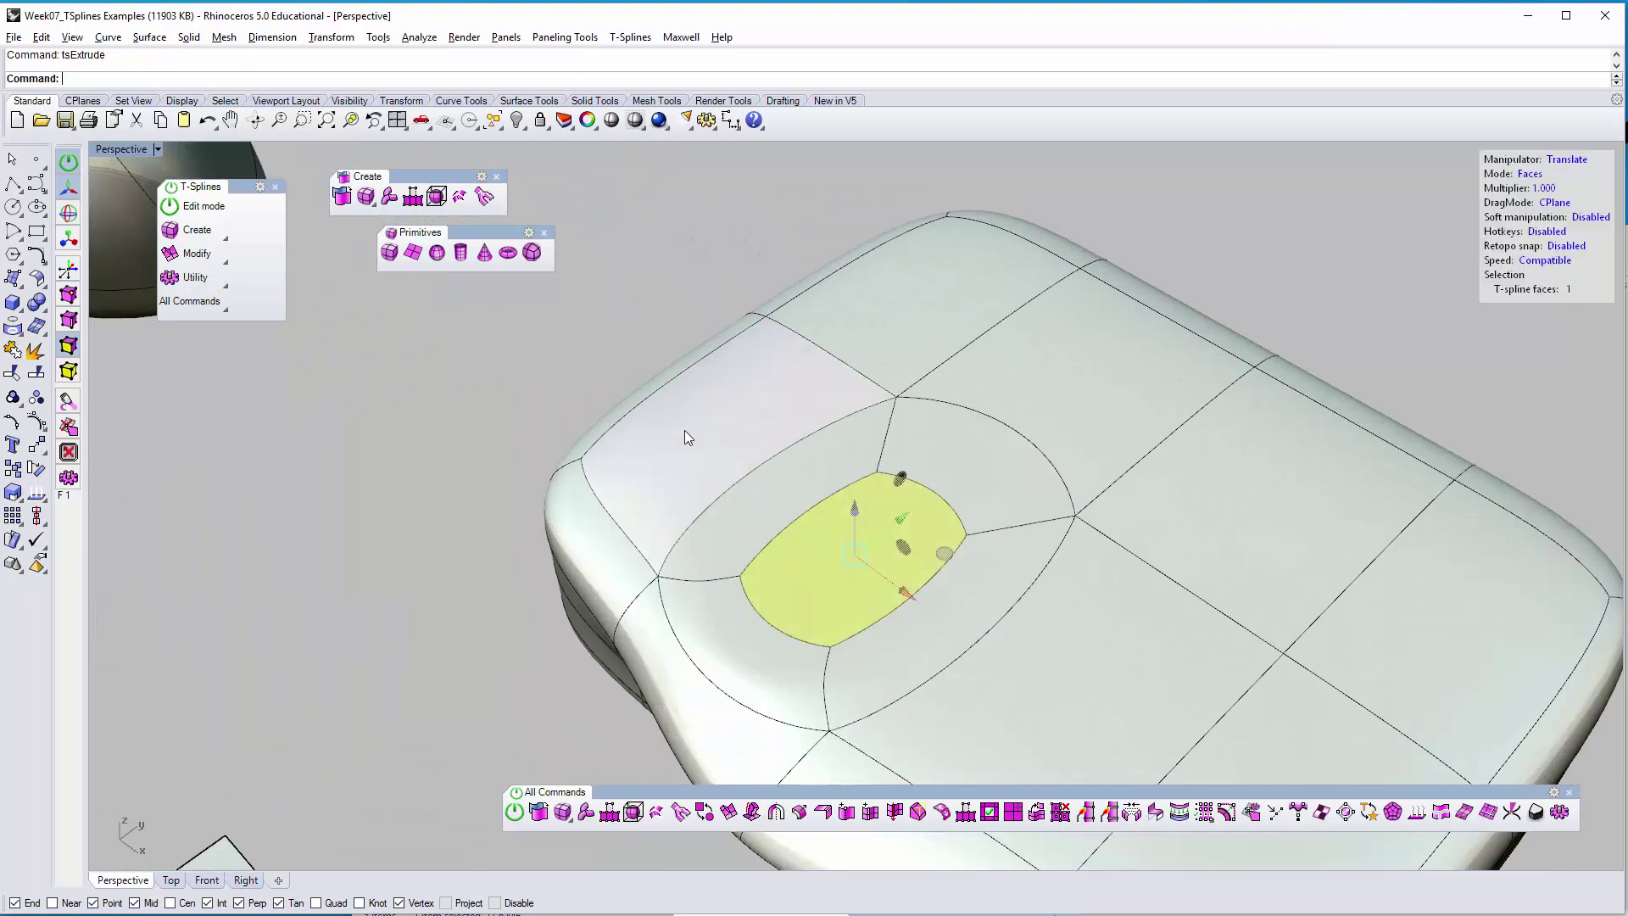
pyautogui.click(456, 558)
# Run tsExtrude with SelectionMode set to Edges on the three border edges along one side of the bumped plane
pyautogui.scroll(-5, 873, 634)
pyautogui.moveTo(874, 634); pyautogui.dragTo(819, 478, button='right')
pyautogui.scroll(-6, 755, 435)
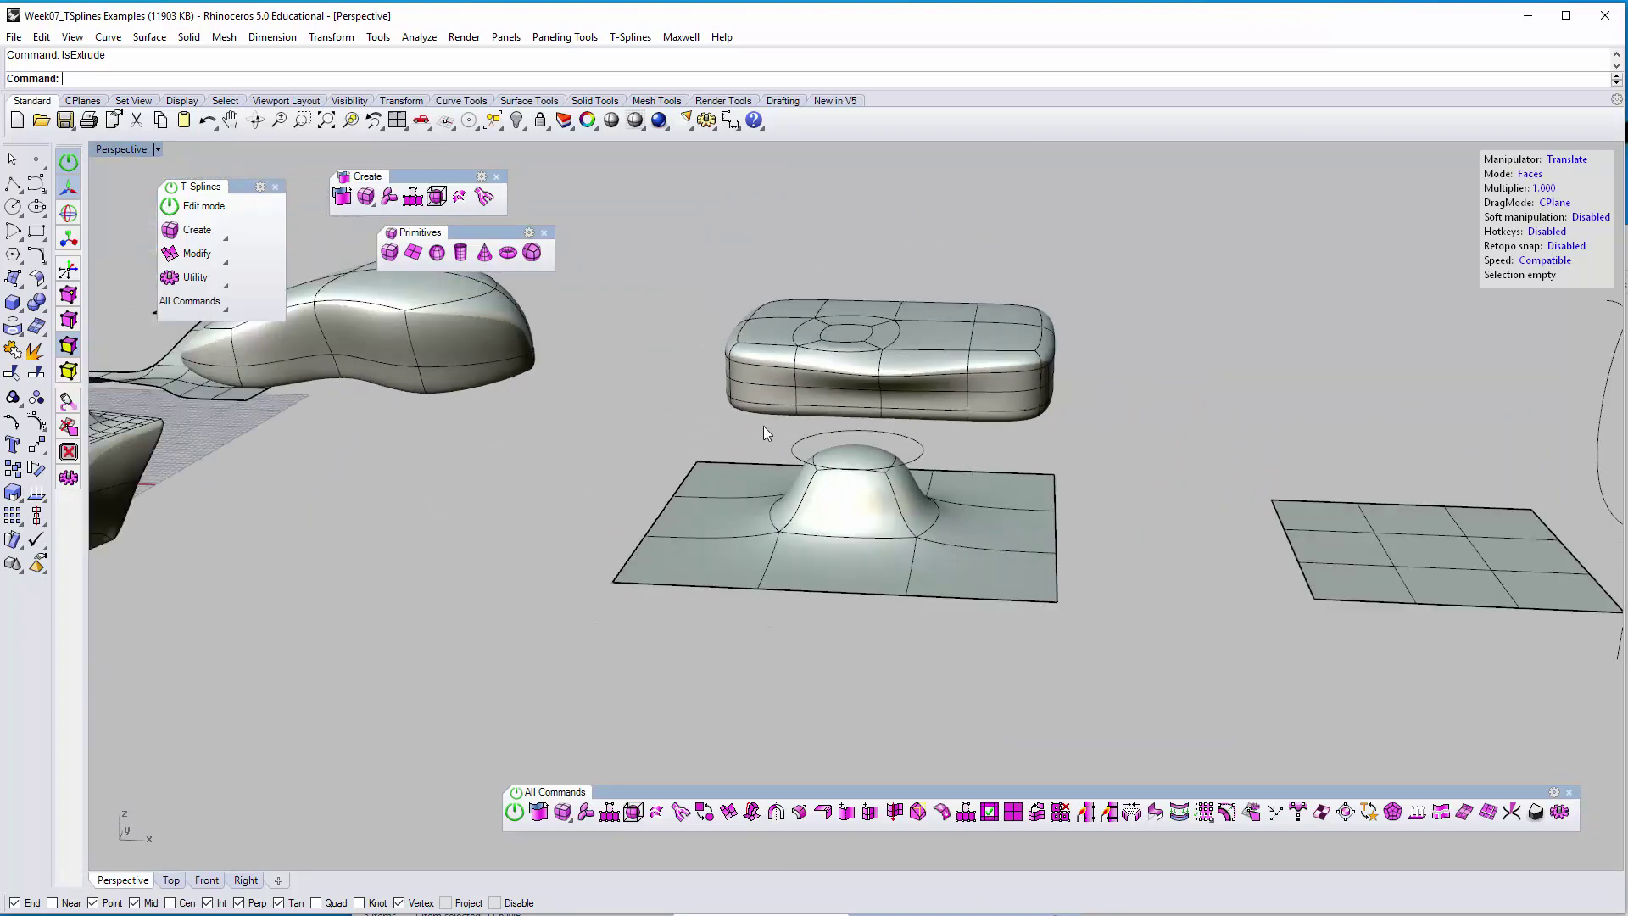
pyautogui.moveTo(755, 435); pyautogui.dragTo(672, 481, button='right')
pyautogui.press('Return')
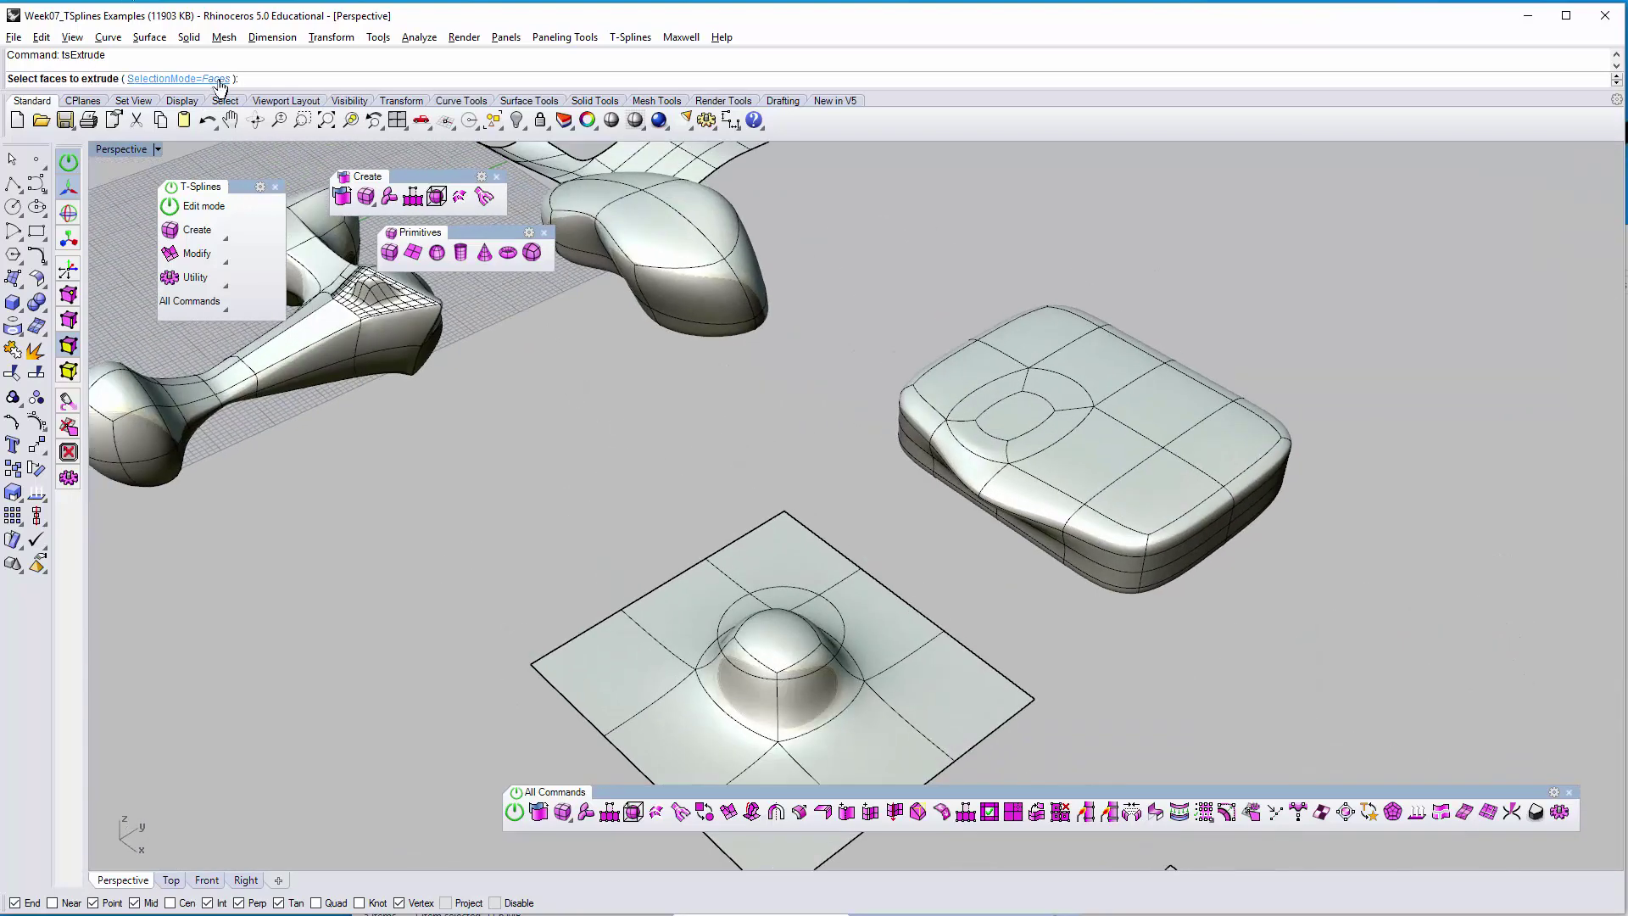
pyautogui.click(219, 79)
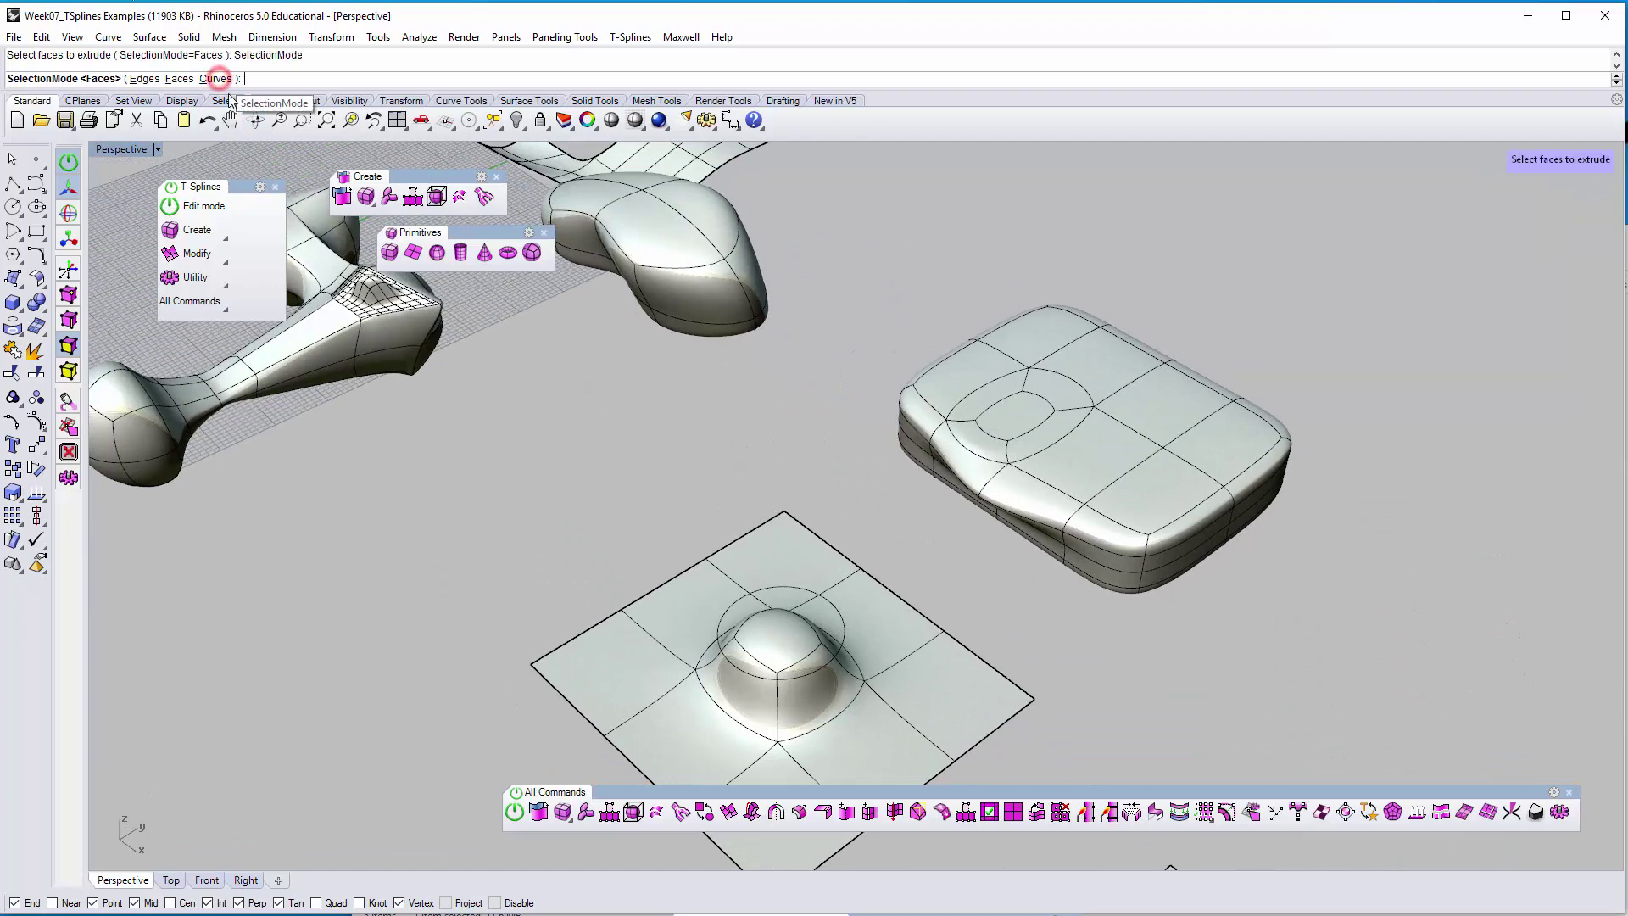
pyautogui.click(144, 79)
pyautogui.moveTo(750, 367); pyautogui.dragTo(701, 412, button='right')
pyautogui.moveTo(439, 419); pyautogui.dragTo(927, 588)
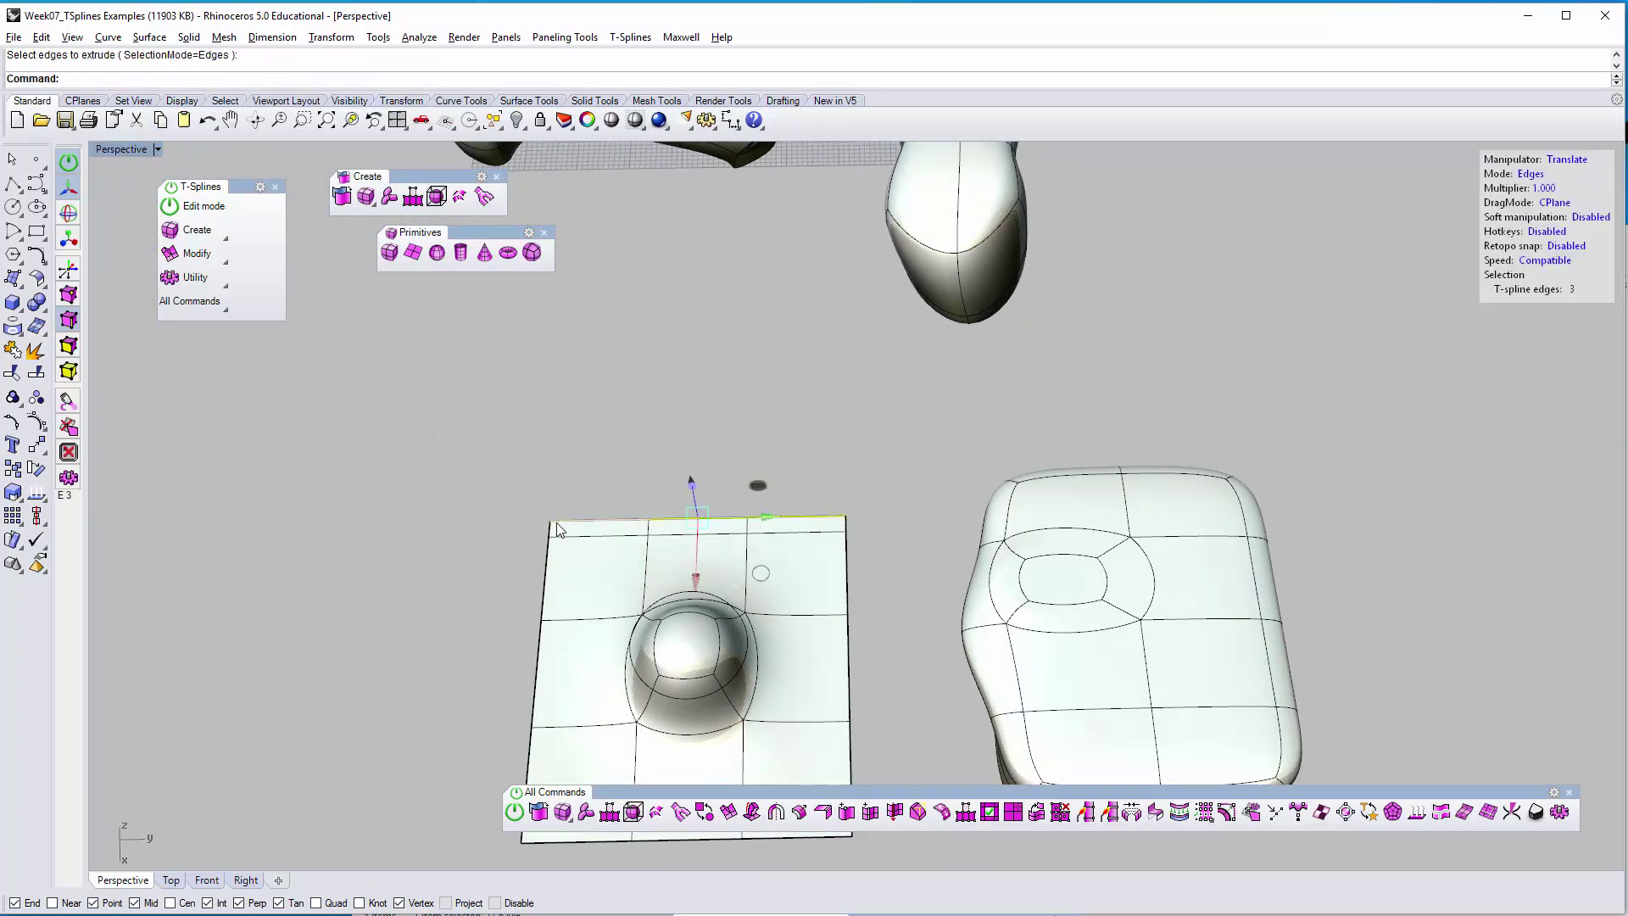
# Extend the plane with more strips by repeatedly pulling extruded copies of the three selected border edges outward
pyautogui.moveTo(650, 512)
pyautogui.mouseDown(button='right')
pyautogui.moveTo(719, 429)
pyautogui.moveTo(634, 485)
pyautogui.mouseUp(button='right')
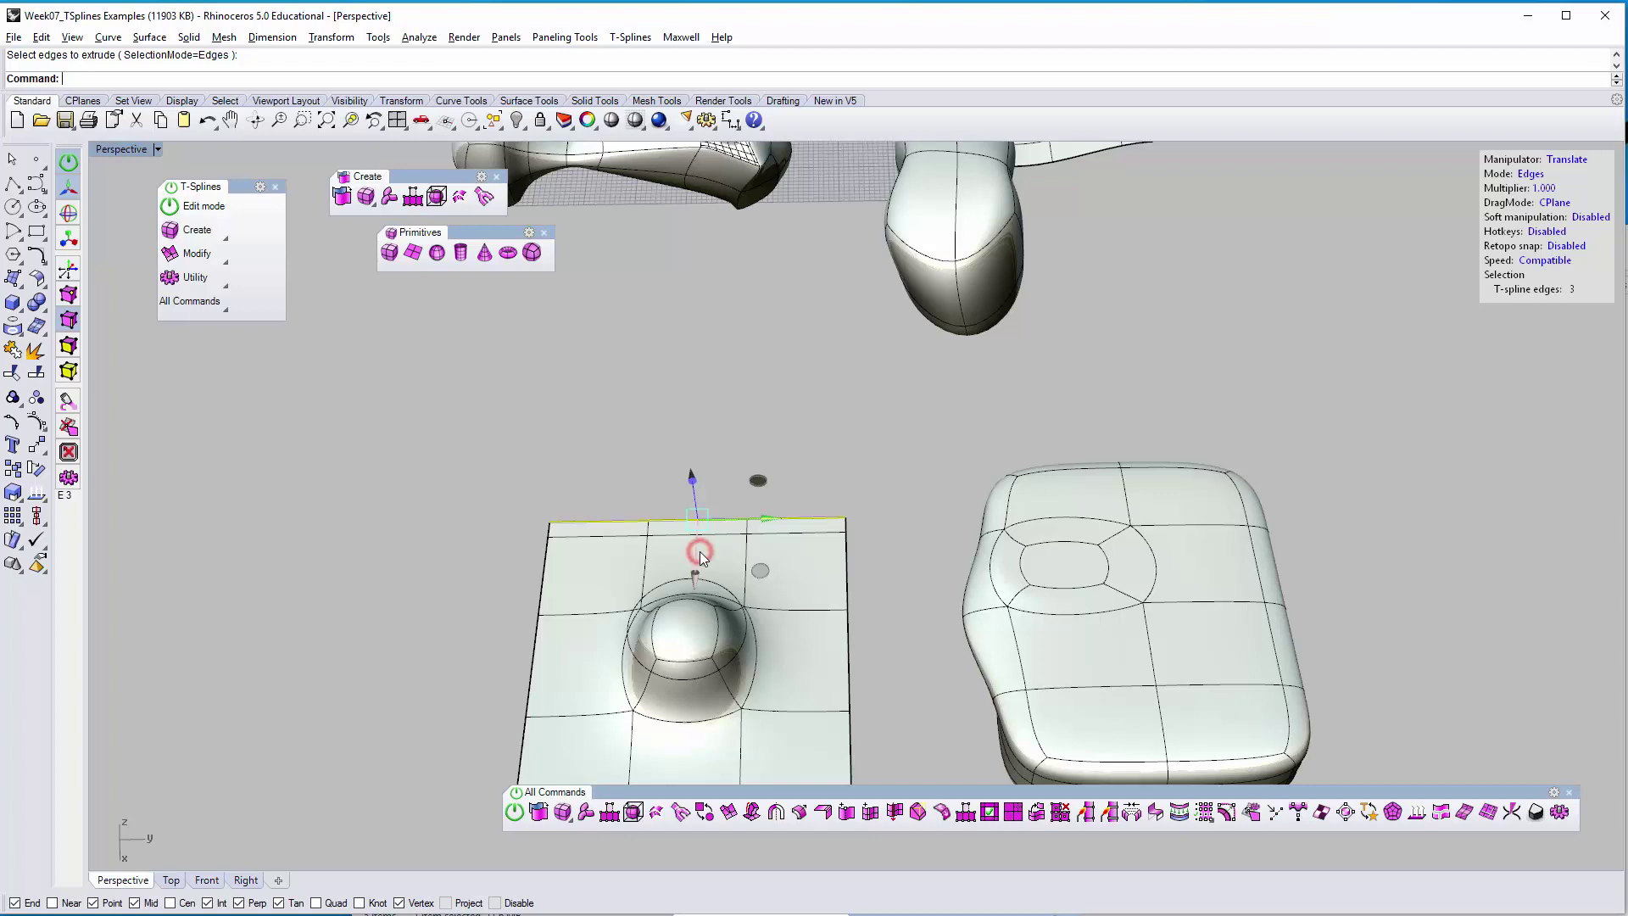
pyautogui.moveTo(699, 551); pyautogui.dragTo(717, 525)
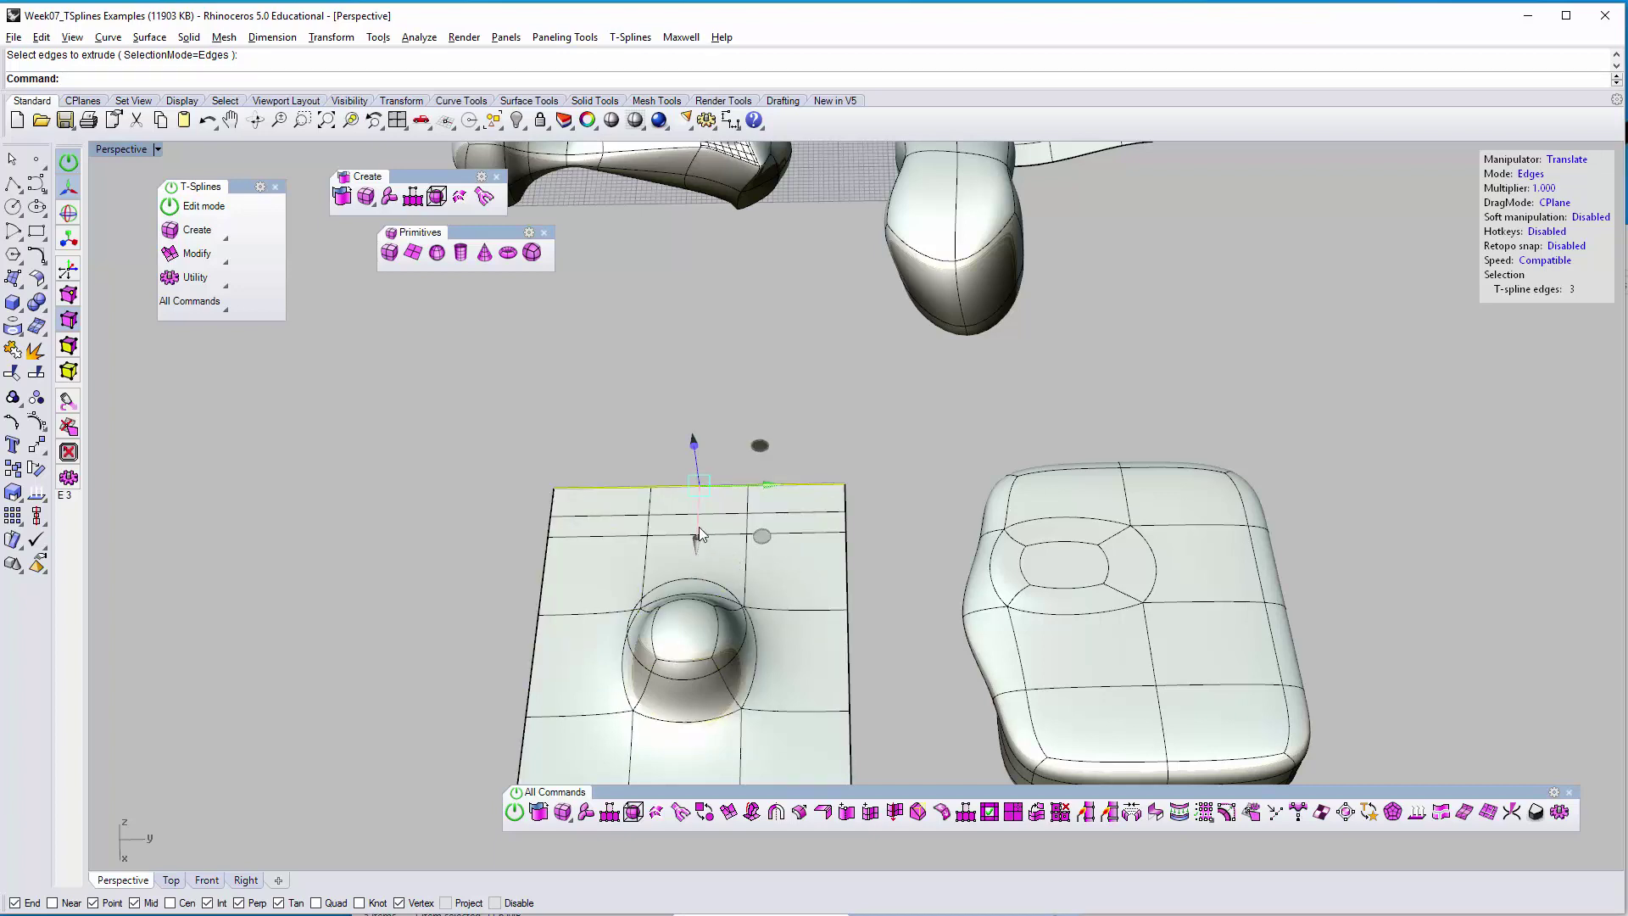
pyautogui.keyDown('alt'); pyautogui.moveTo(698, 527); pyautogui.dragTo(701, 500); pyautogui.keyUp('alt')
pyautogui.moveTo(661, 550); pyautogui.dragTo(715, 552, button='right')
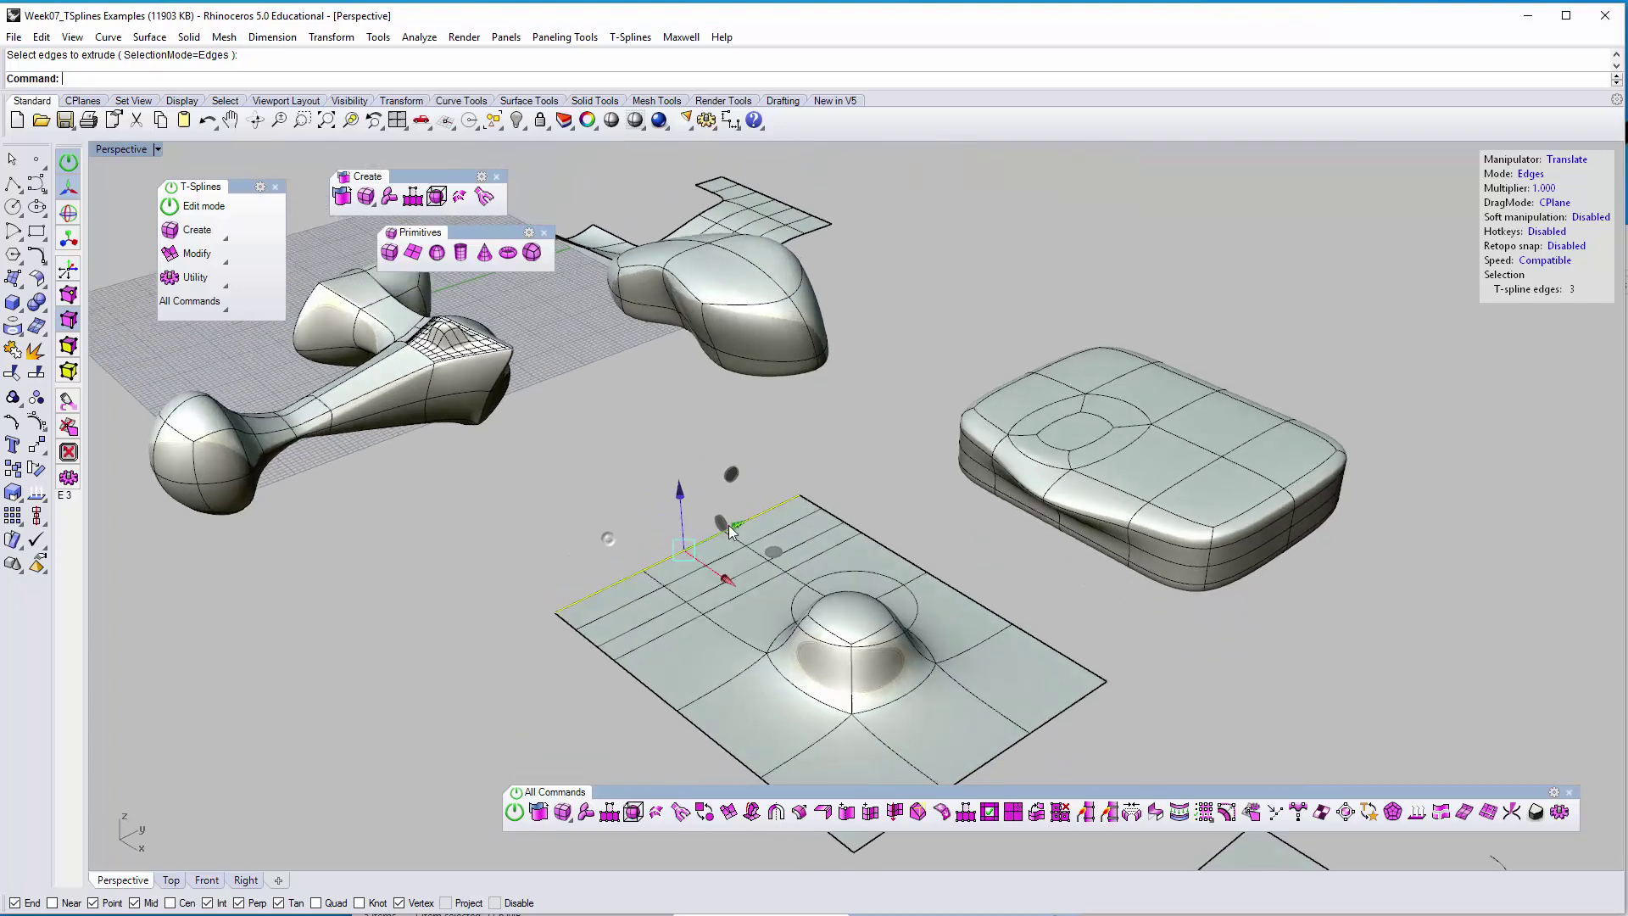
pyautogui.scroll(3, 714, 556)
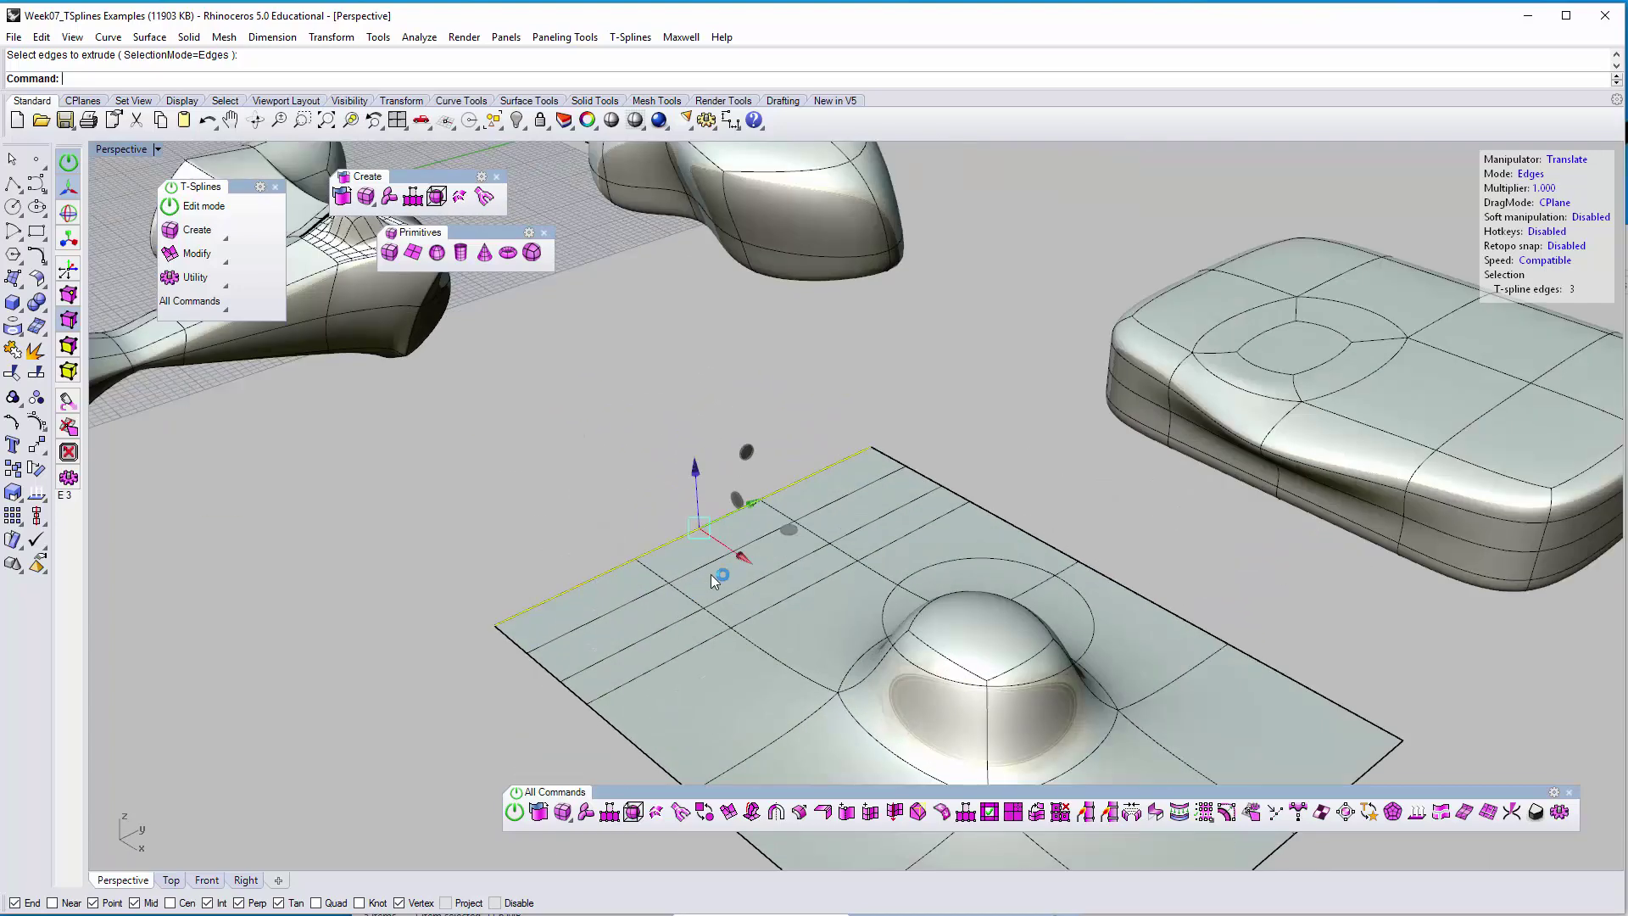
pyautogui.keyDown('alt'); pyautogui.moveTo(732, 547); pyautogui.dragTo(698, 533); pyautogui.keyUp('alt')
pyautogui.click(443, 556)
# Try to extrude the four edges around the bump's top face upward, and undo the attempt
pyautogui.moveTo(617, 484); pyautogui.dragTo(792, 445, button='right')
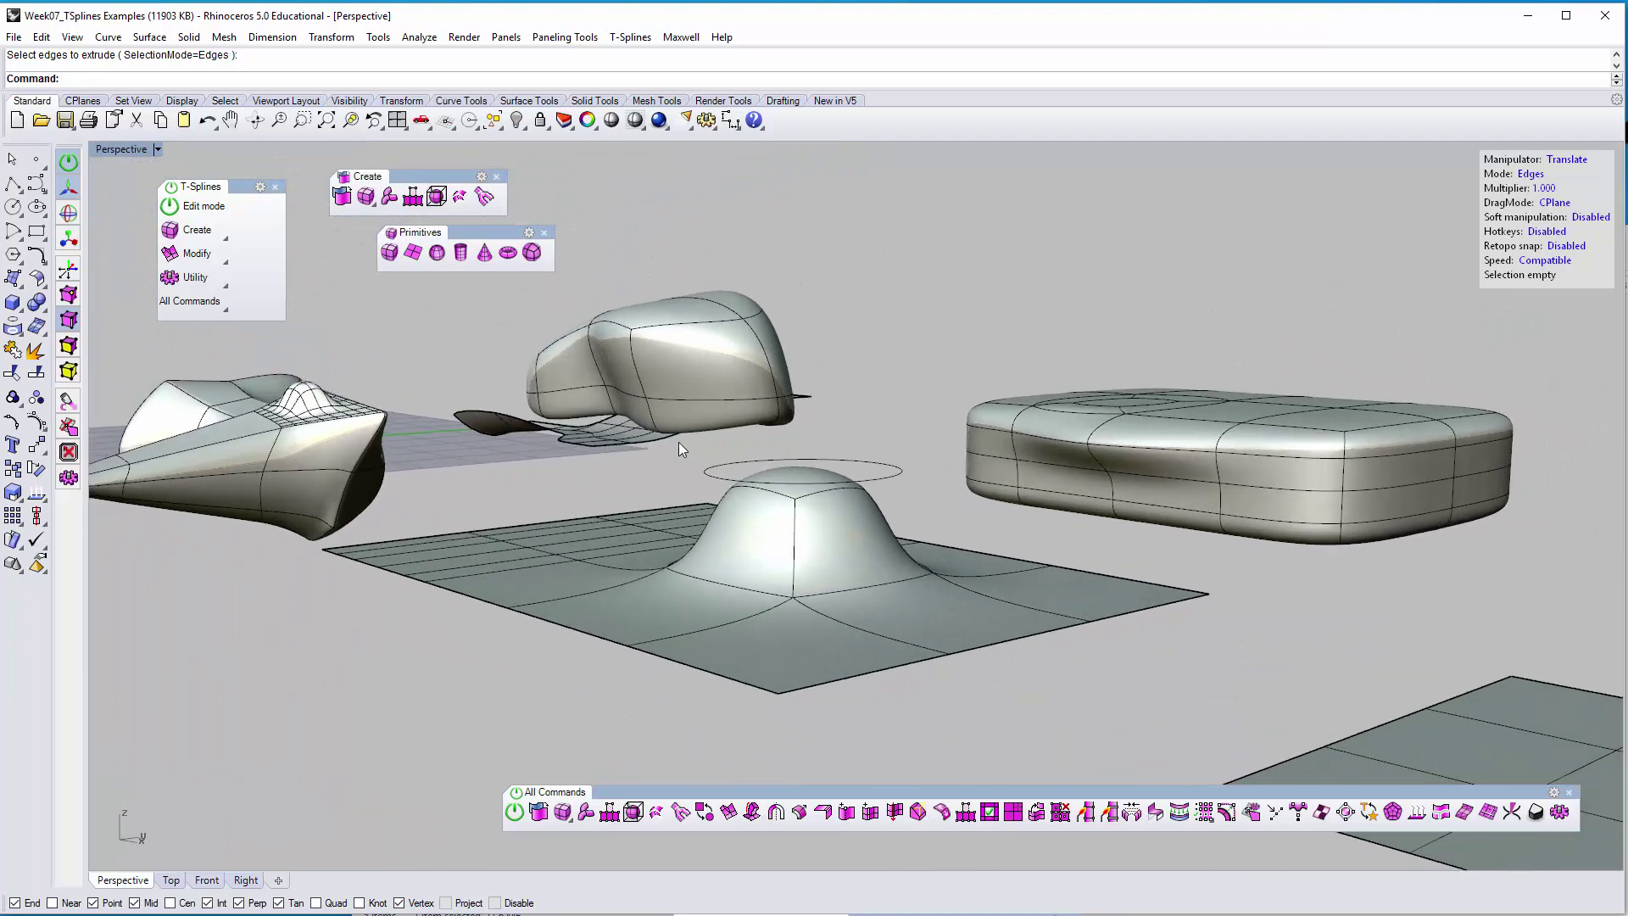
pyautogui.moveTo(665, 446); pyautogui.dragTo(913, 518)
pyautogui.moveTo(877, 540); pyautogui.dragTo(965, 532, button='right')
pyautogui.keyDown('ctrl'); pyautogui.click(957, 517); pyautogui.keyUp('ctrl')
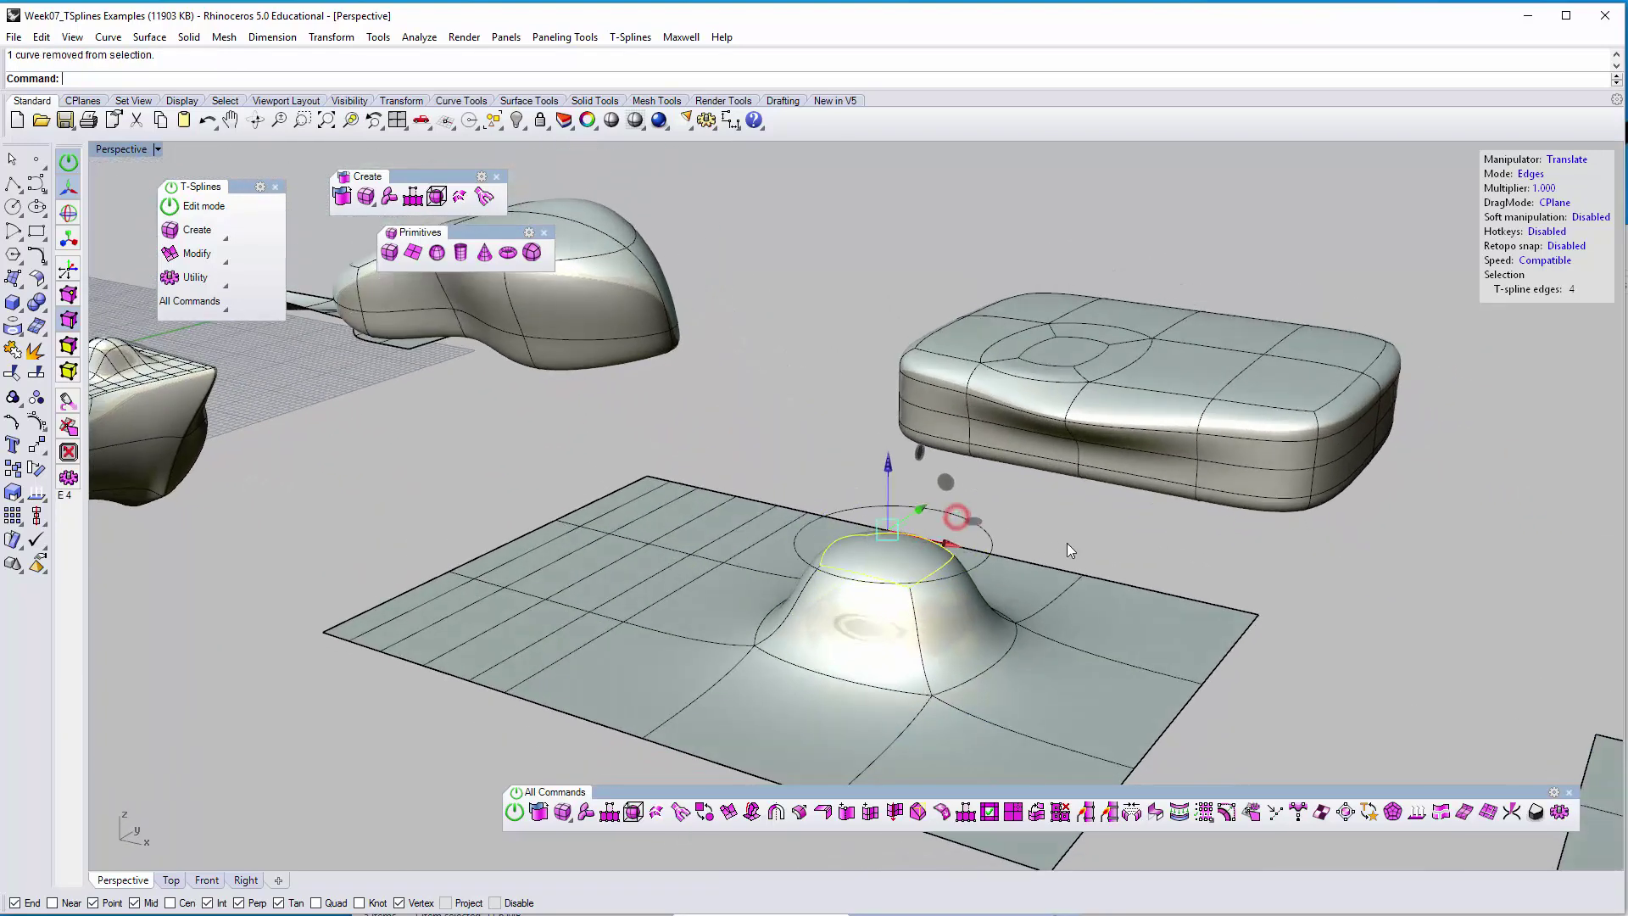
pyautogui.moveTo(1063, 551)
pyautogui.mouseDown(button='right')
pyautogui.moveTo(1083, 516)
pyautogui.moveTo(1038, 545)
pyautogui.mouseUp(button='right')
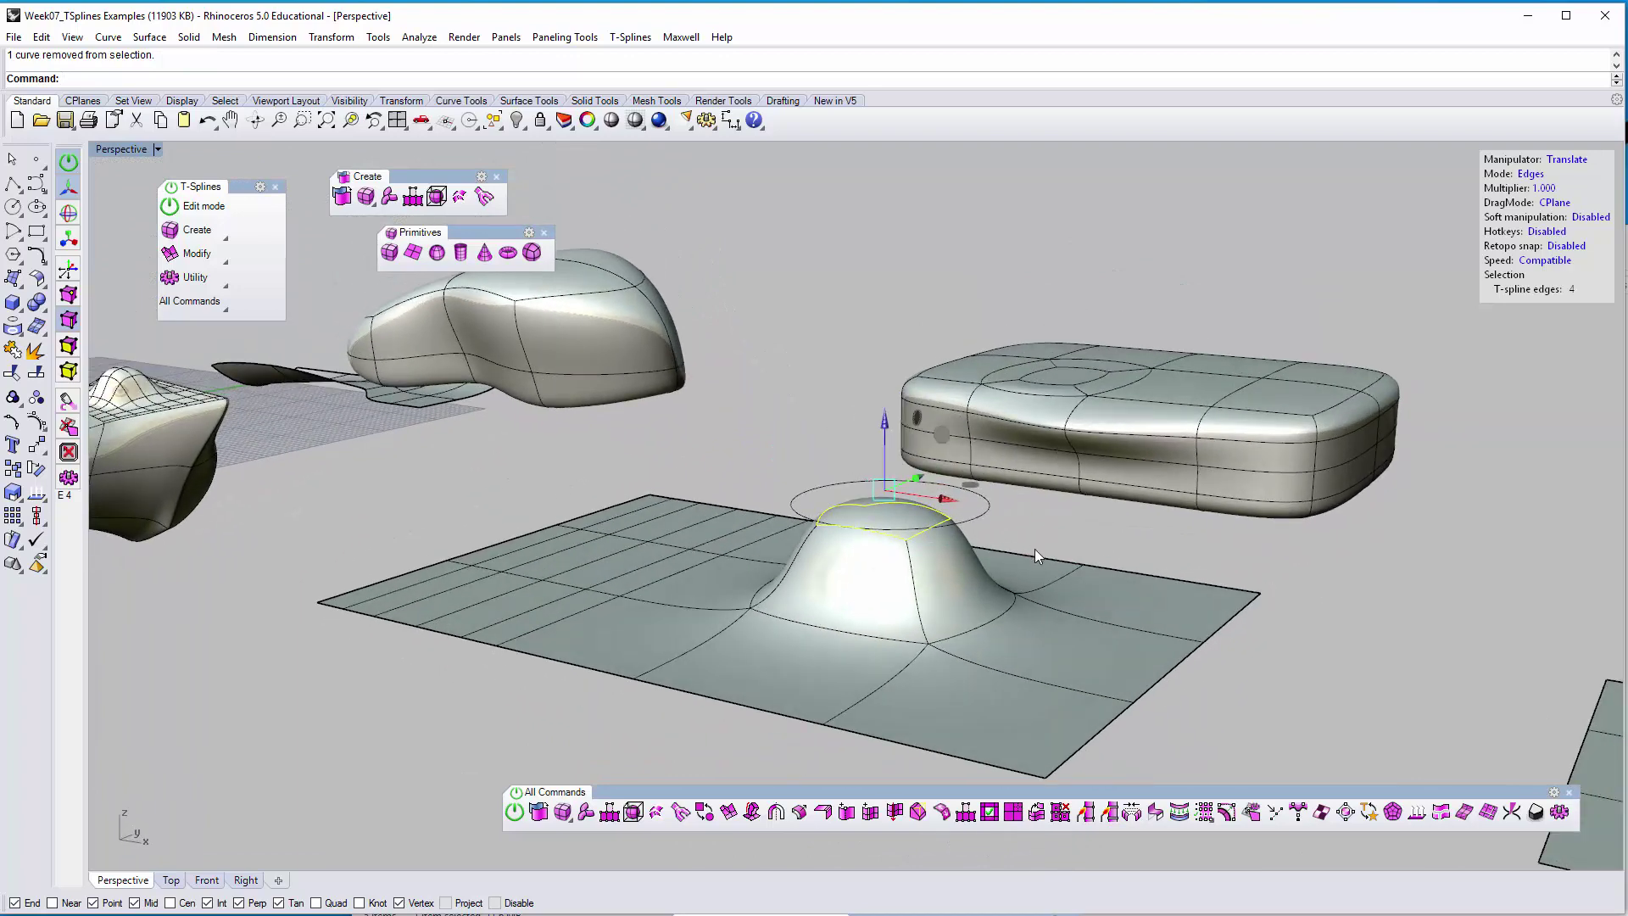
pyautogui.press('Tab')
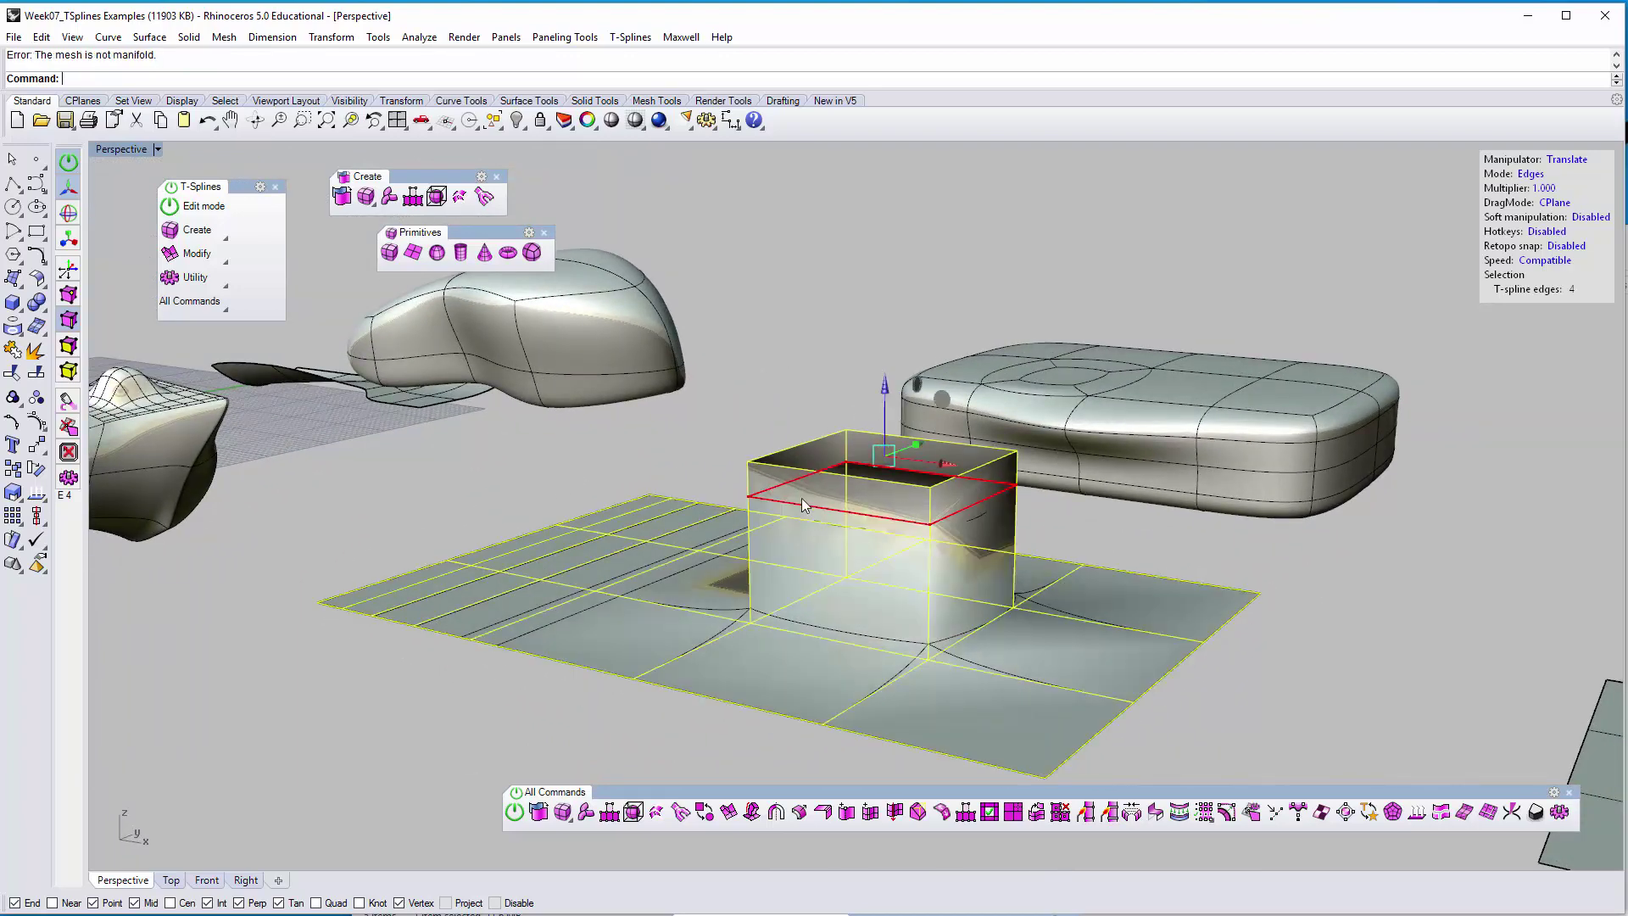
pyautogui.hotkey('ctrl', 'z')
pyautogui.click(792, 388)
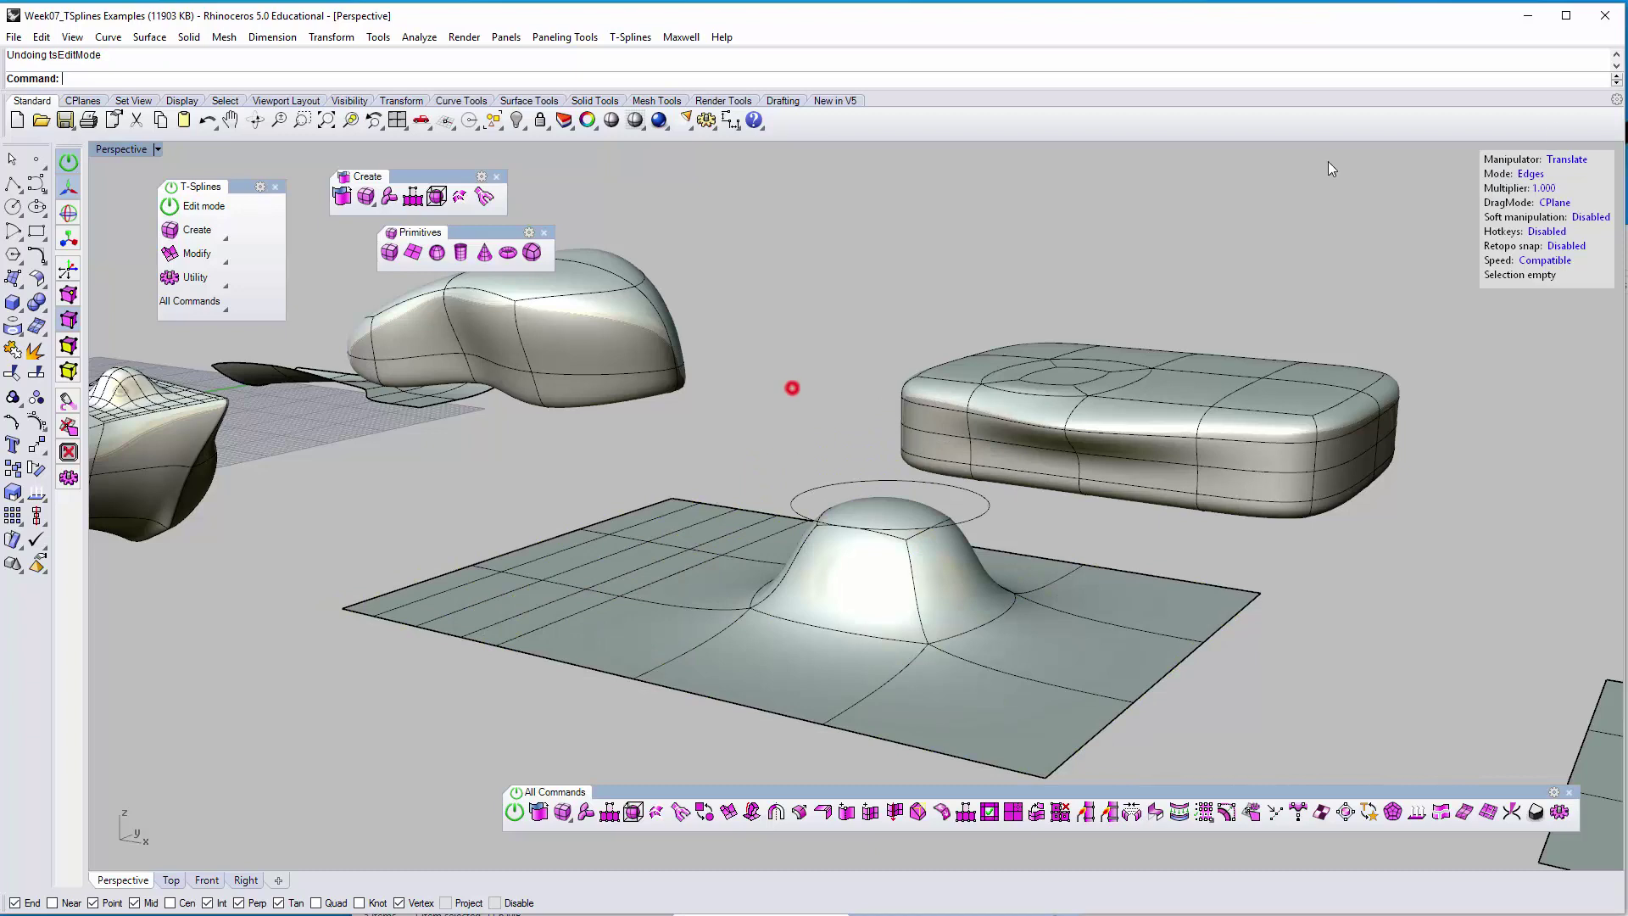
# Switch the selection mode to faces and extrude the bump's top face upward into a tall rounded column
pyautogui.click(1531, 177)
pyautogui.click(826, 516)
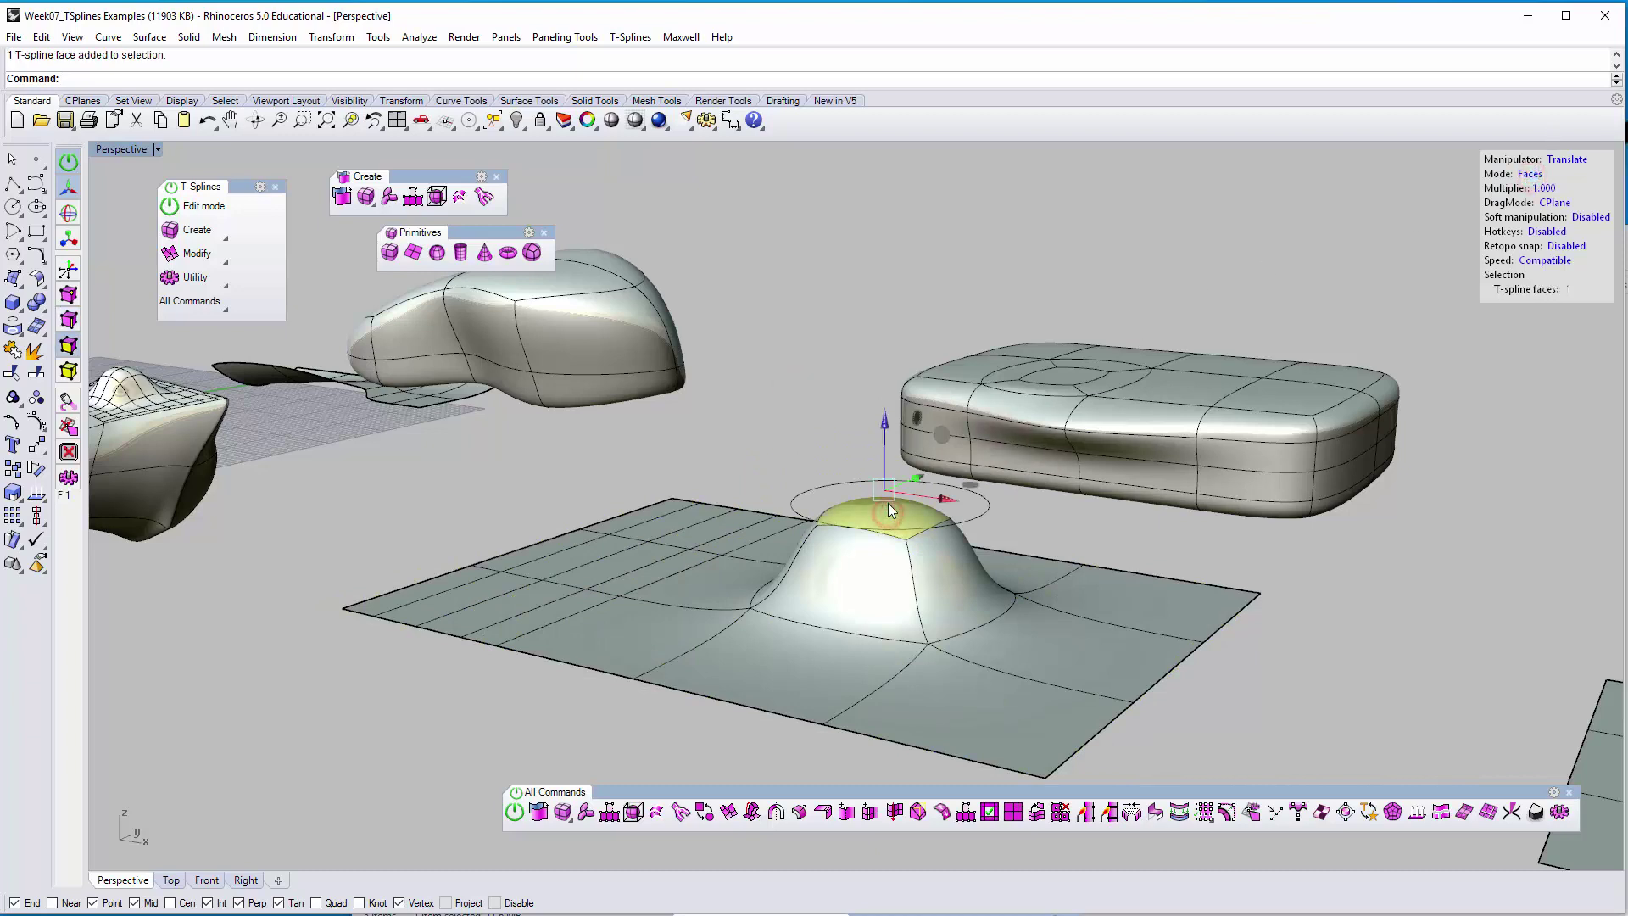
pyautogui.moveTo(883, 436); pyautogui.dragTo(885, 321)
pyautogui.moveTo(970, 340); pyautogui.dragTo(1046, 379, button='right')
pyautogui.moveTo(830, 445); pyautogui.dragTo(697, 516, button='right')
# Extrude a second top face of the rounded box upward into a bump, away from the existing face inset
pyautogui.click(1102, 458)
pyautogui.moveTo(1102, 457); pyautogui.dragTo(1017, 534, button='right')
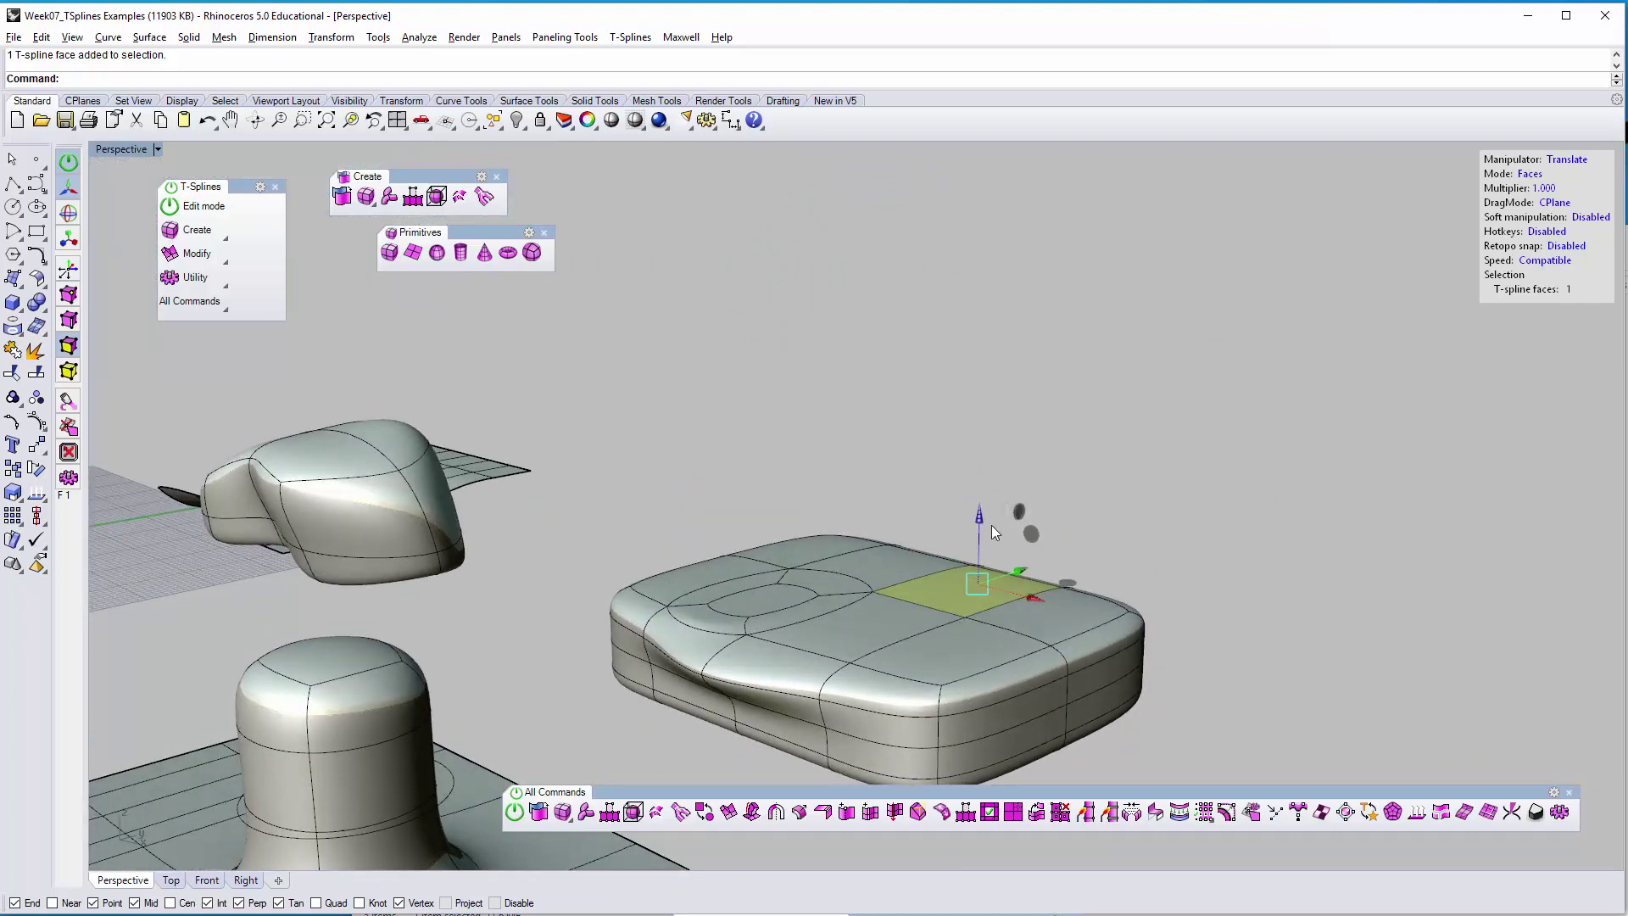
pyautogui.moveTo(985, 526); pyautogui.dragTo(990, 458)
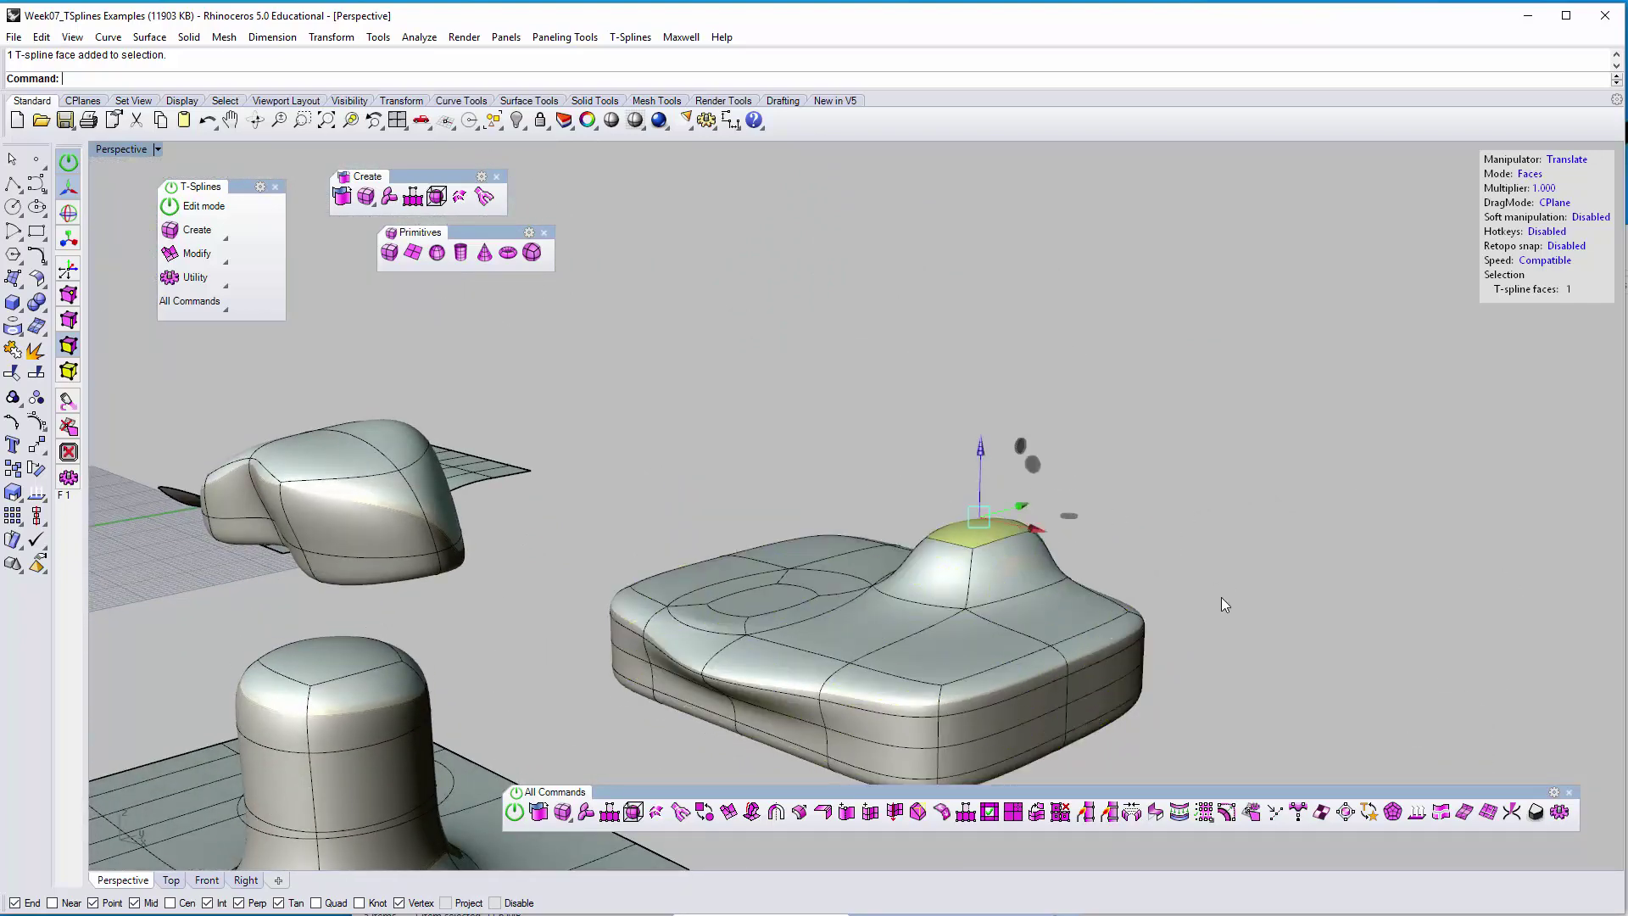
pyautogui.click(1207, 509)
# Lower the new bump's top face until it sits level with the rounded box's top surface
pyautogui.moveTo(1207, 510); pyautogui.dragTo(1033, 456, button='right')
pyautogui.scroll(5, 1130, 570)
pyautogui.scroll(-5, 961, 517)
pyautogui.click(941, 534)
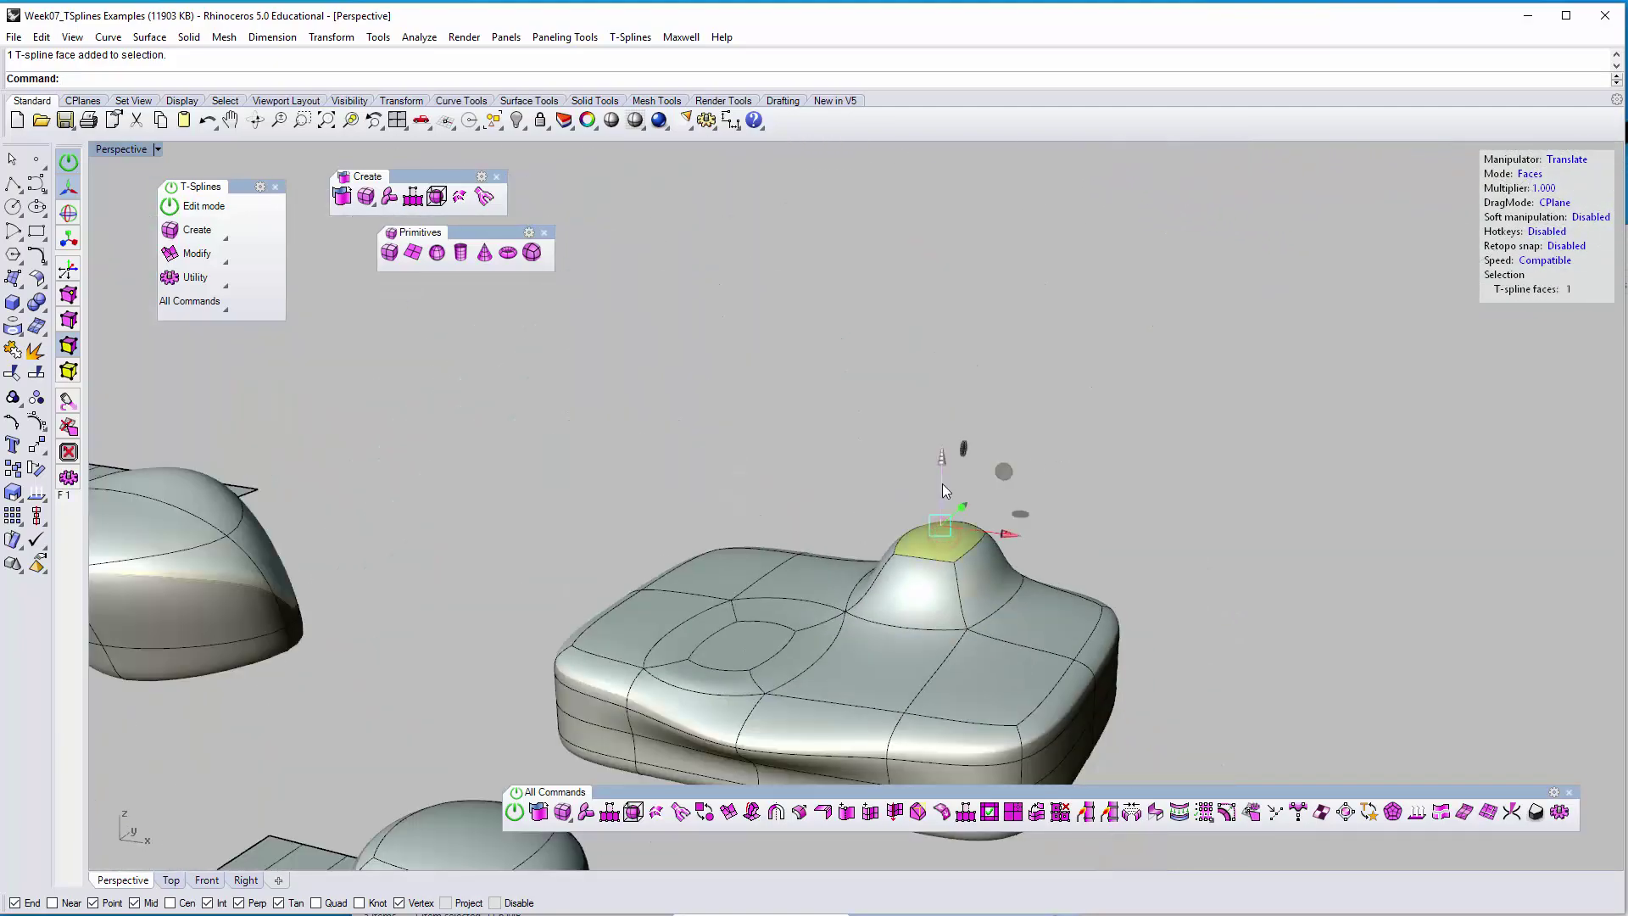
pyautogui.scroll(4, 936, 583)
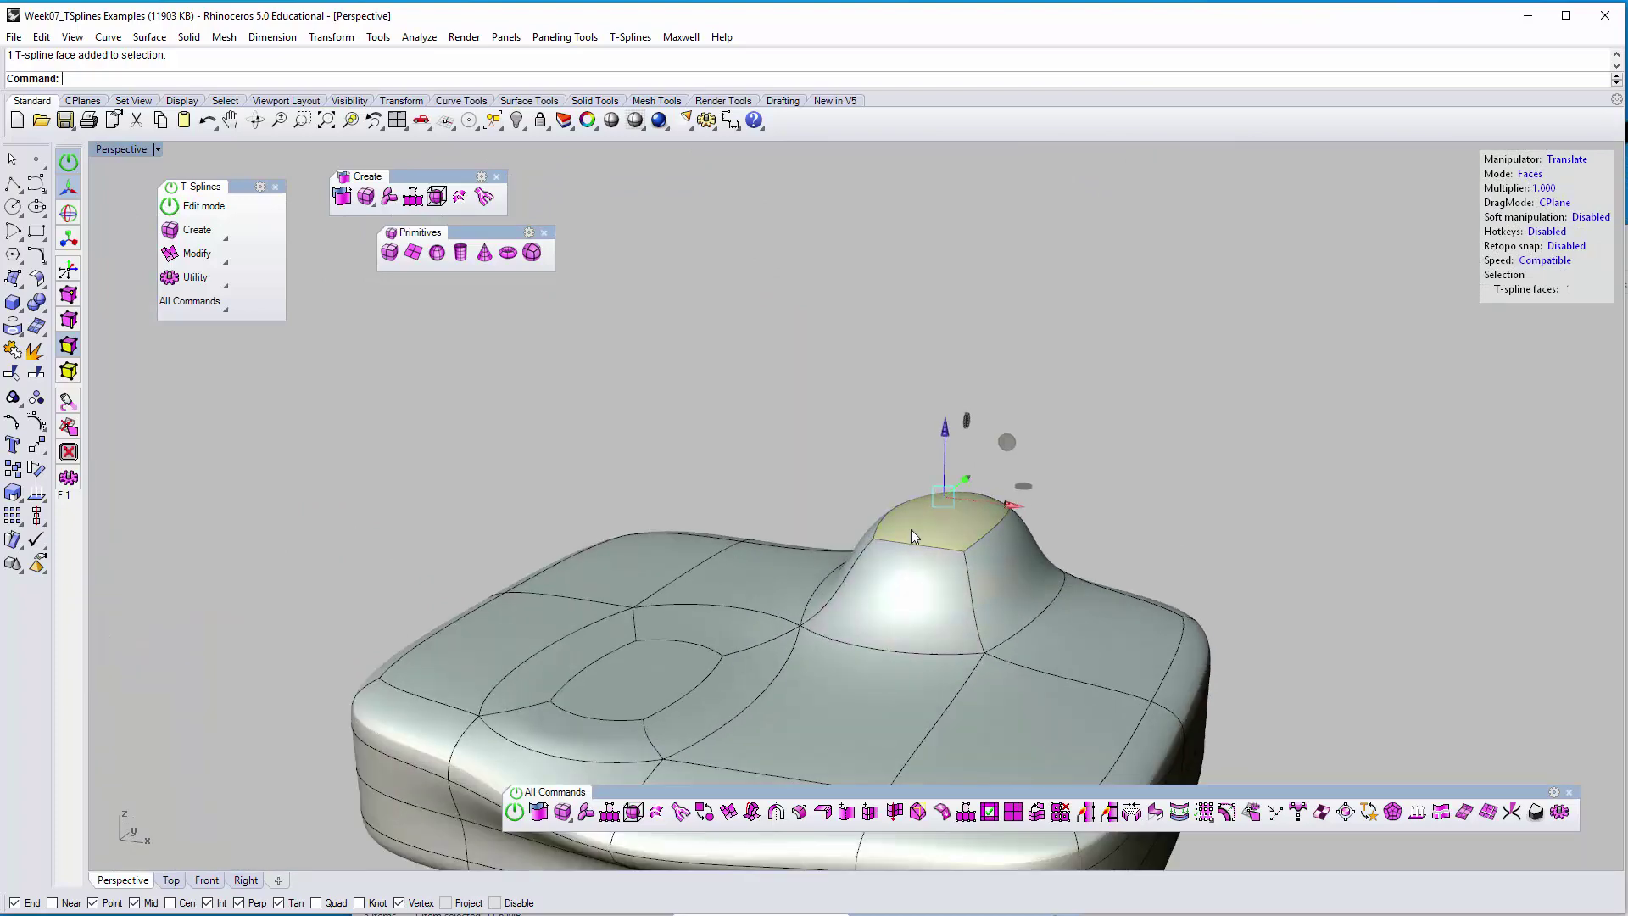
pyautogui.scroll(-10, 880, 570)
pyautogui.keyDown('shift'); pyautogui.moveTo(419, 481); pyautogui.dragTo(661, 440, button='right'); pyautogui.keyUp('shift')
pyautogui.keyDown('shift'); pyautogui.moveTo(1150, 592); pyautogui.dragTo(932, 640, button='right'); pyautogui.keyUp('shift')
pyautogui.scroll(6, 936, 573)
pyautogui.moveTo(885, 470); pyautogui.dragTo(907, 568)
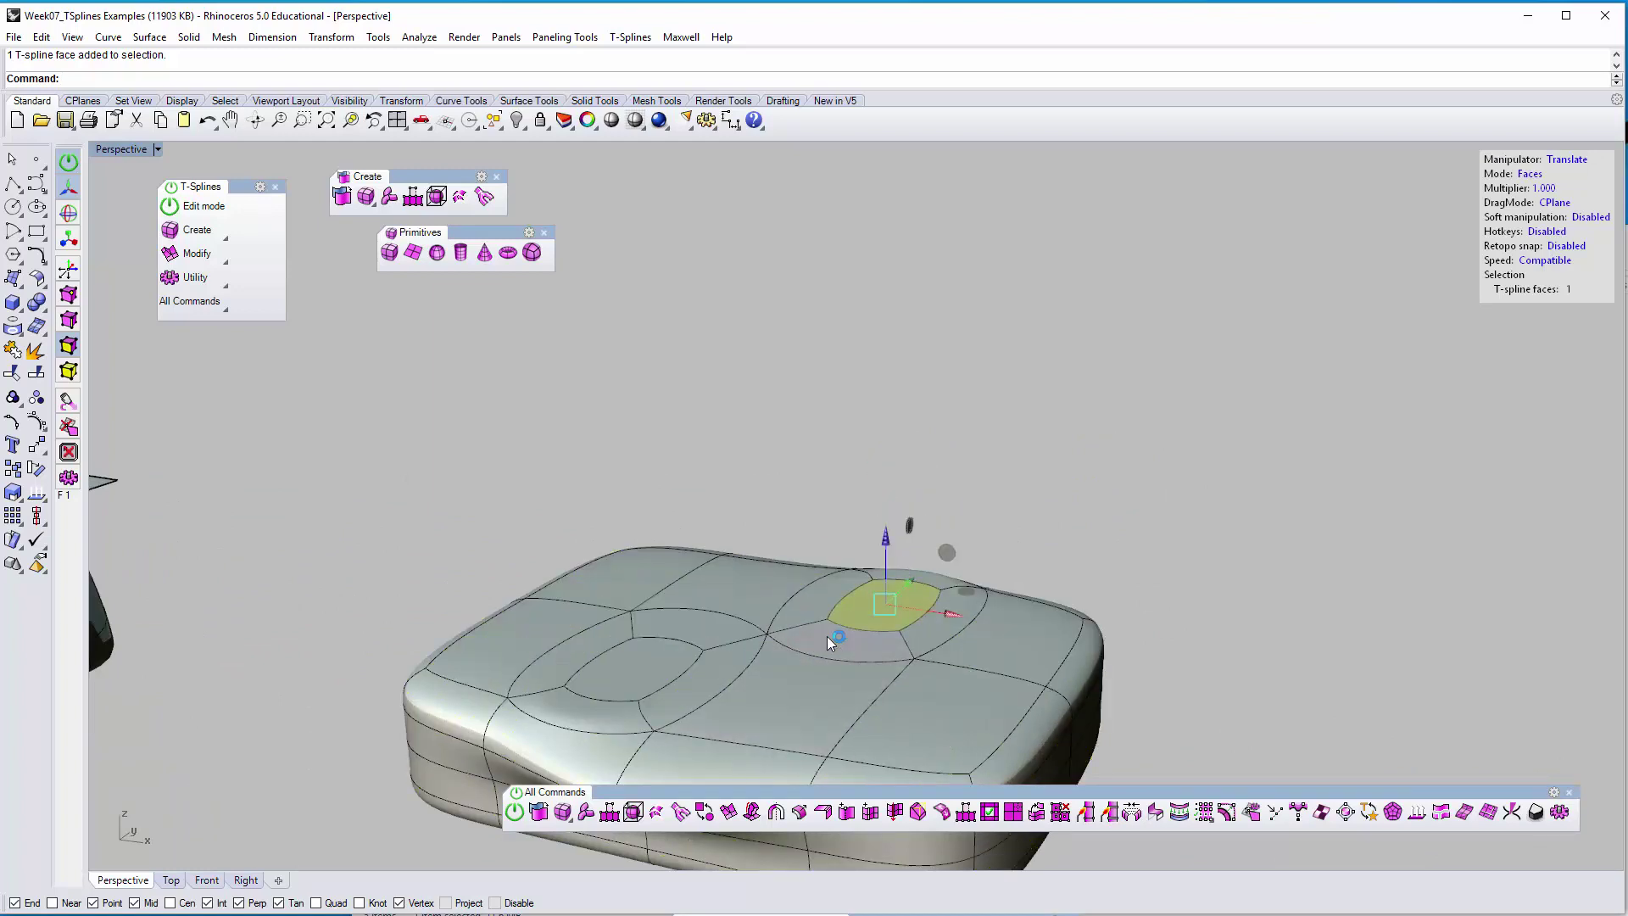
# Try raising the lowered inset face without a new extrusion, and undo the changes
pyautogui.moveTo(983, 549); pyautogui.dragTo(945, 585, button='right')
pyautogui.scroll(2, 958, 533)
pyautogui.moveTo(878, 562); pyautogui.dragTo(886, 490)
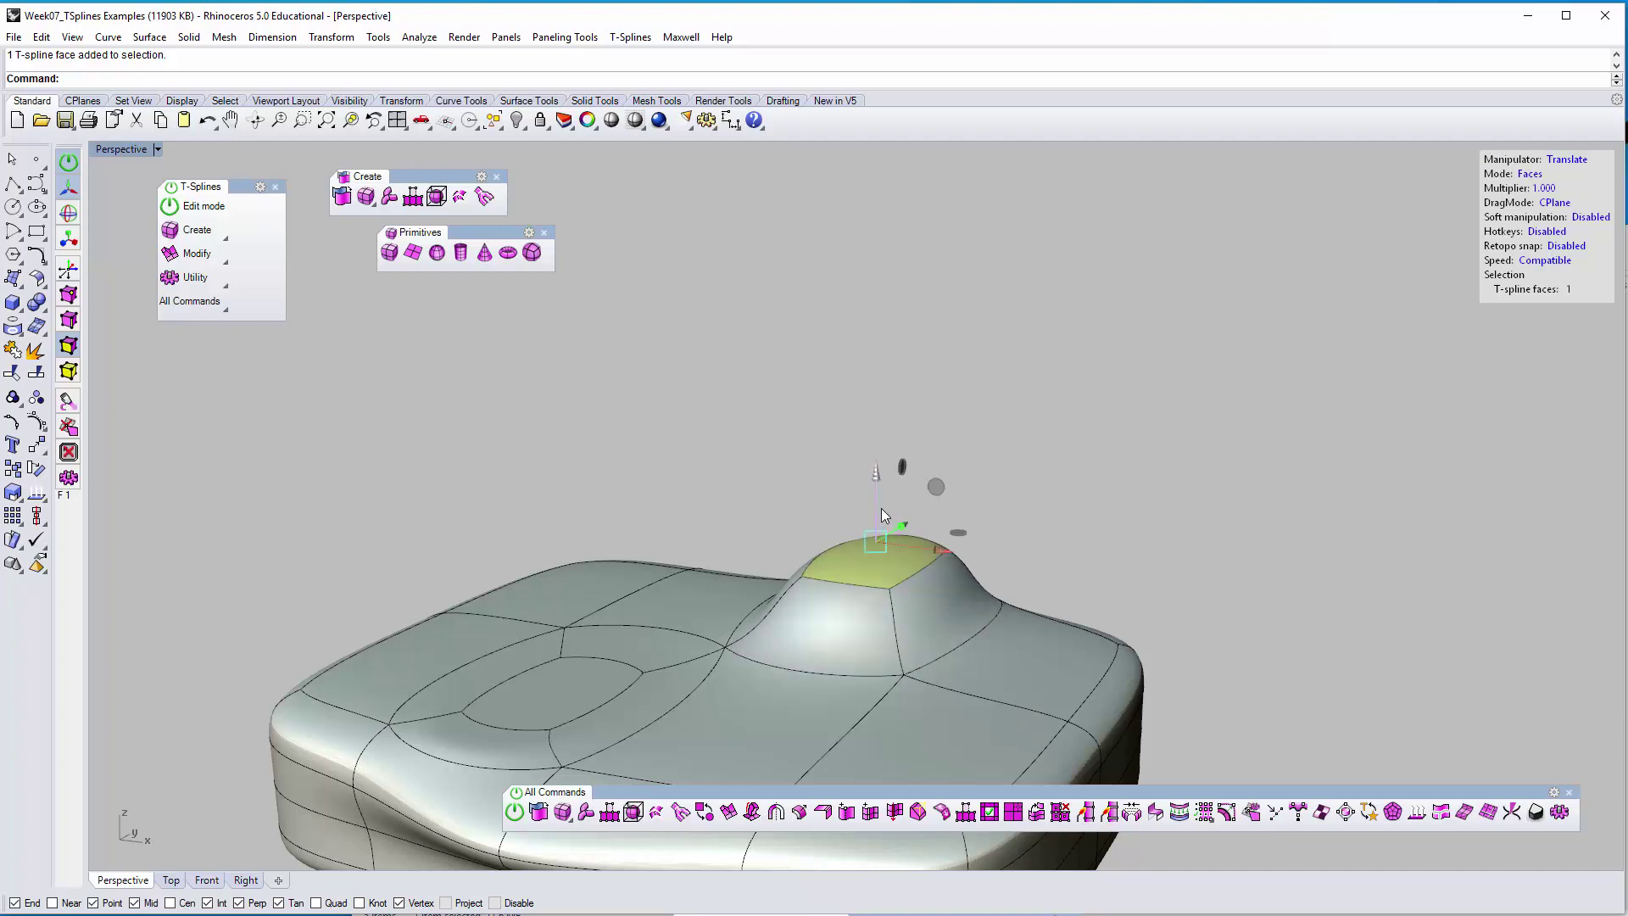
pyautogui.press('alt')
pyautogui.click(1045, 468)
pyautogui.hotkey('ctrl', 'z')
pyautogui.hotkey('ctrl', 'z')
pyautogui.hotkey('ctrl', 'z')
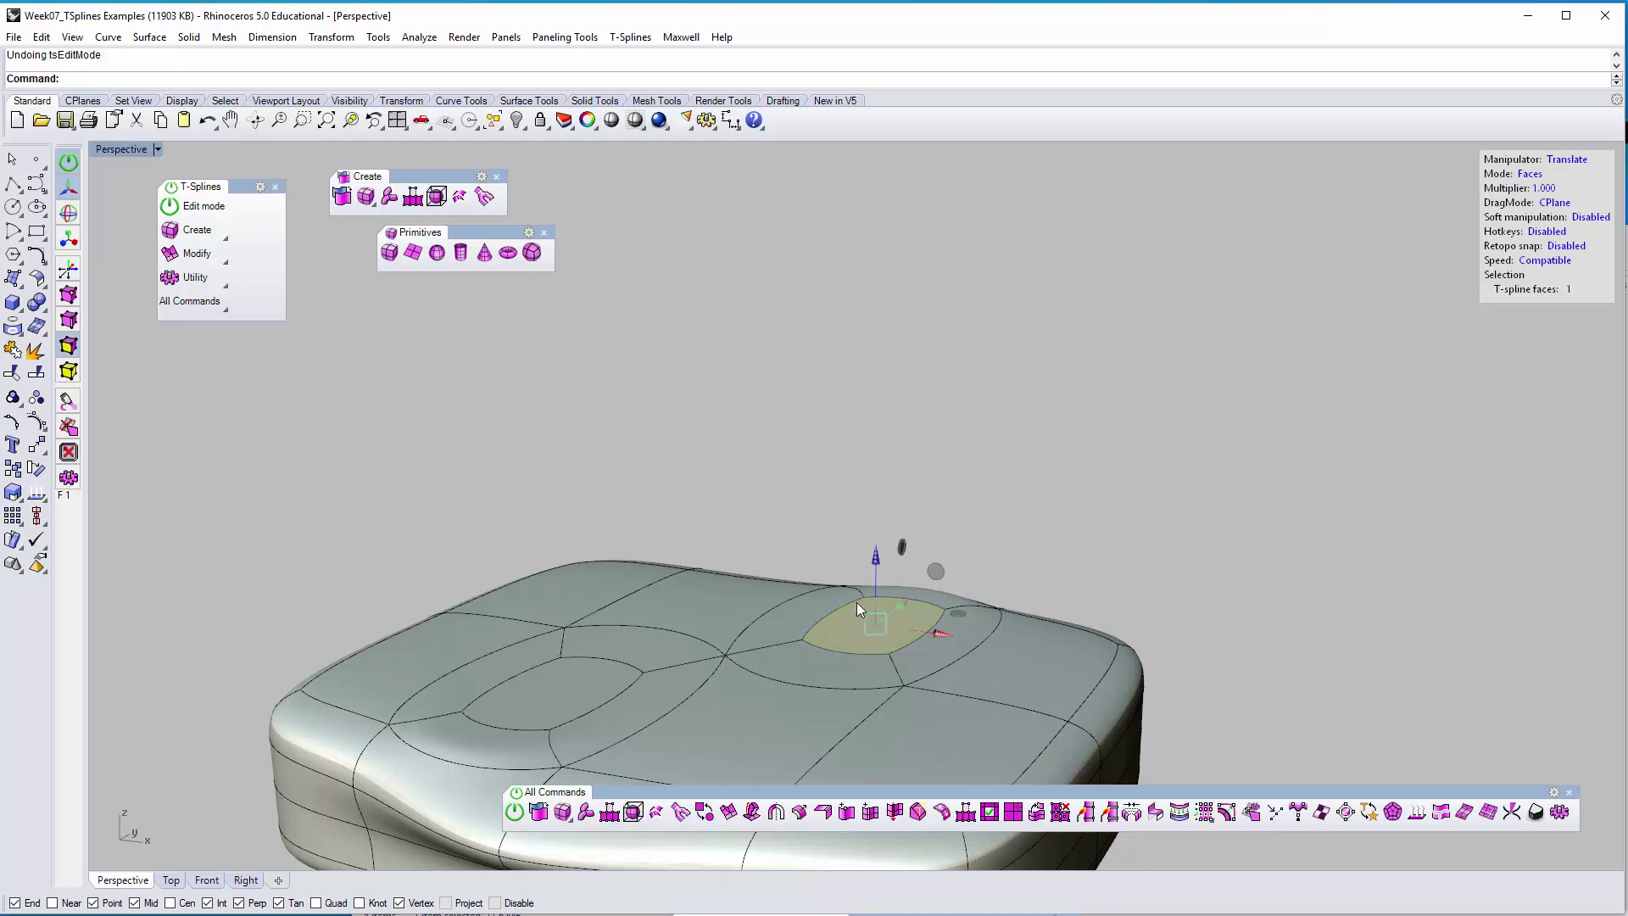
# Extrude the second inset face slightly upward into a shallow button, and inspect the tight transition at its base
pyautogui.moveTo(866, 567)
pyautogui.mouseDown(button='right')
pyautogui.moveTo(901, 593)
pyautogui.moveTo(882, 575)
pyautogui.mouseUp(button='right')
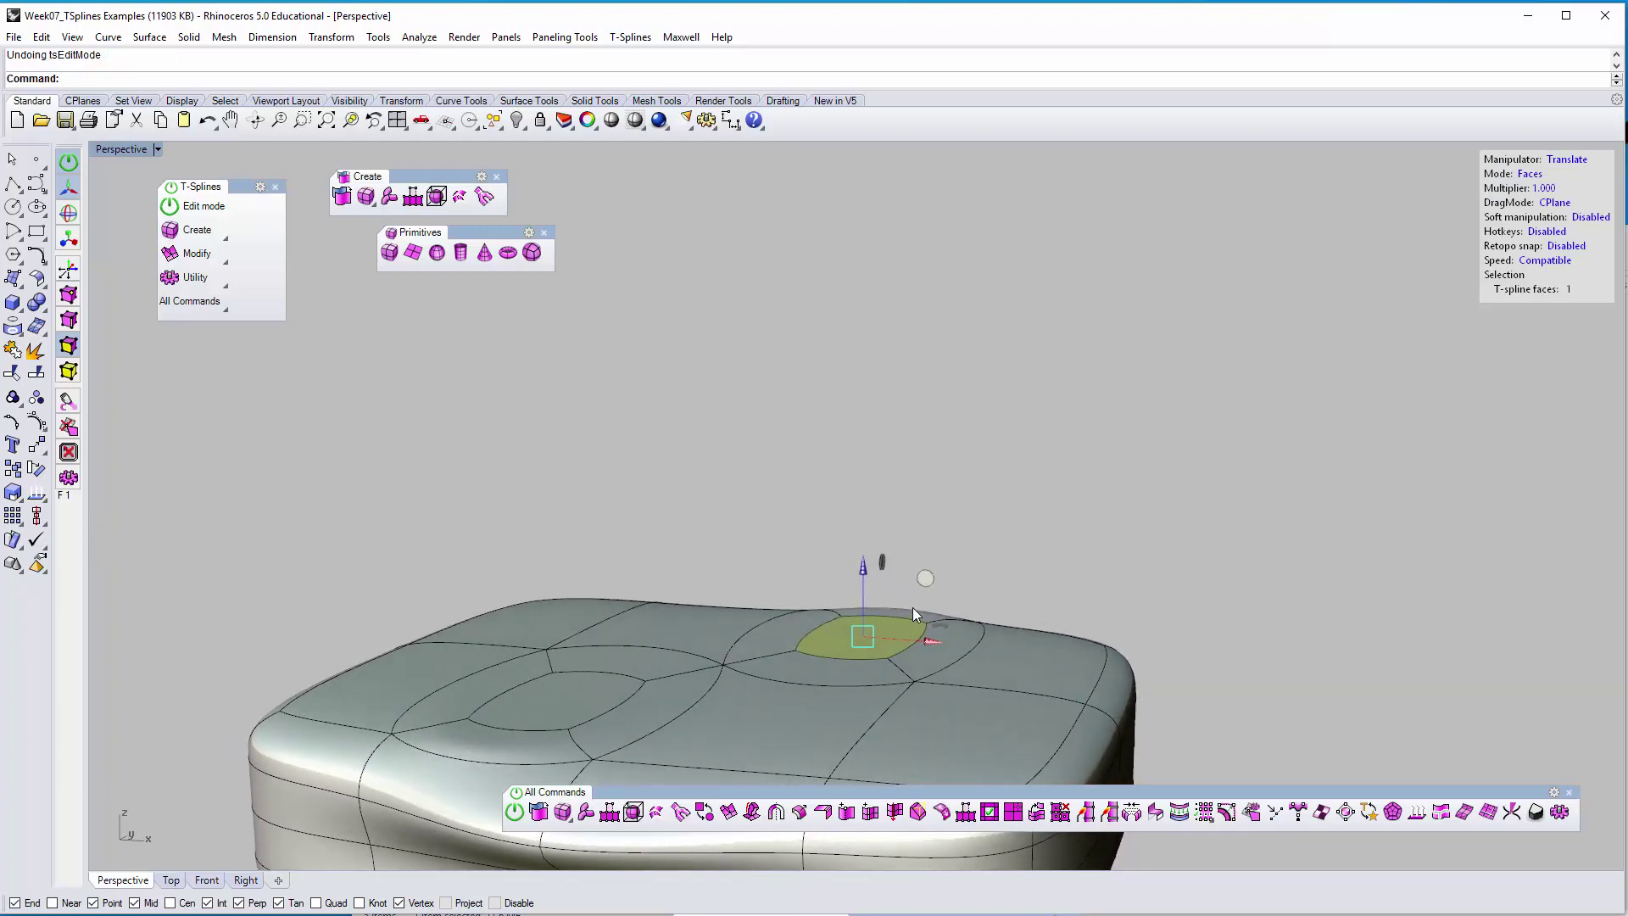
pyautogui.moveTo(865, 583)
pyautogui.mouseDown()
pyautogui.moveTo(868, 542)
pyautogui.moveTo(878, 574)
pyautogui.mouseUp()
pyautogui.moveTo(785, 622); pyautogui.dragTo(827, 678, button='right')
pyautogui.scroll(6, 929, 622)
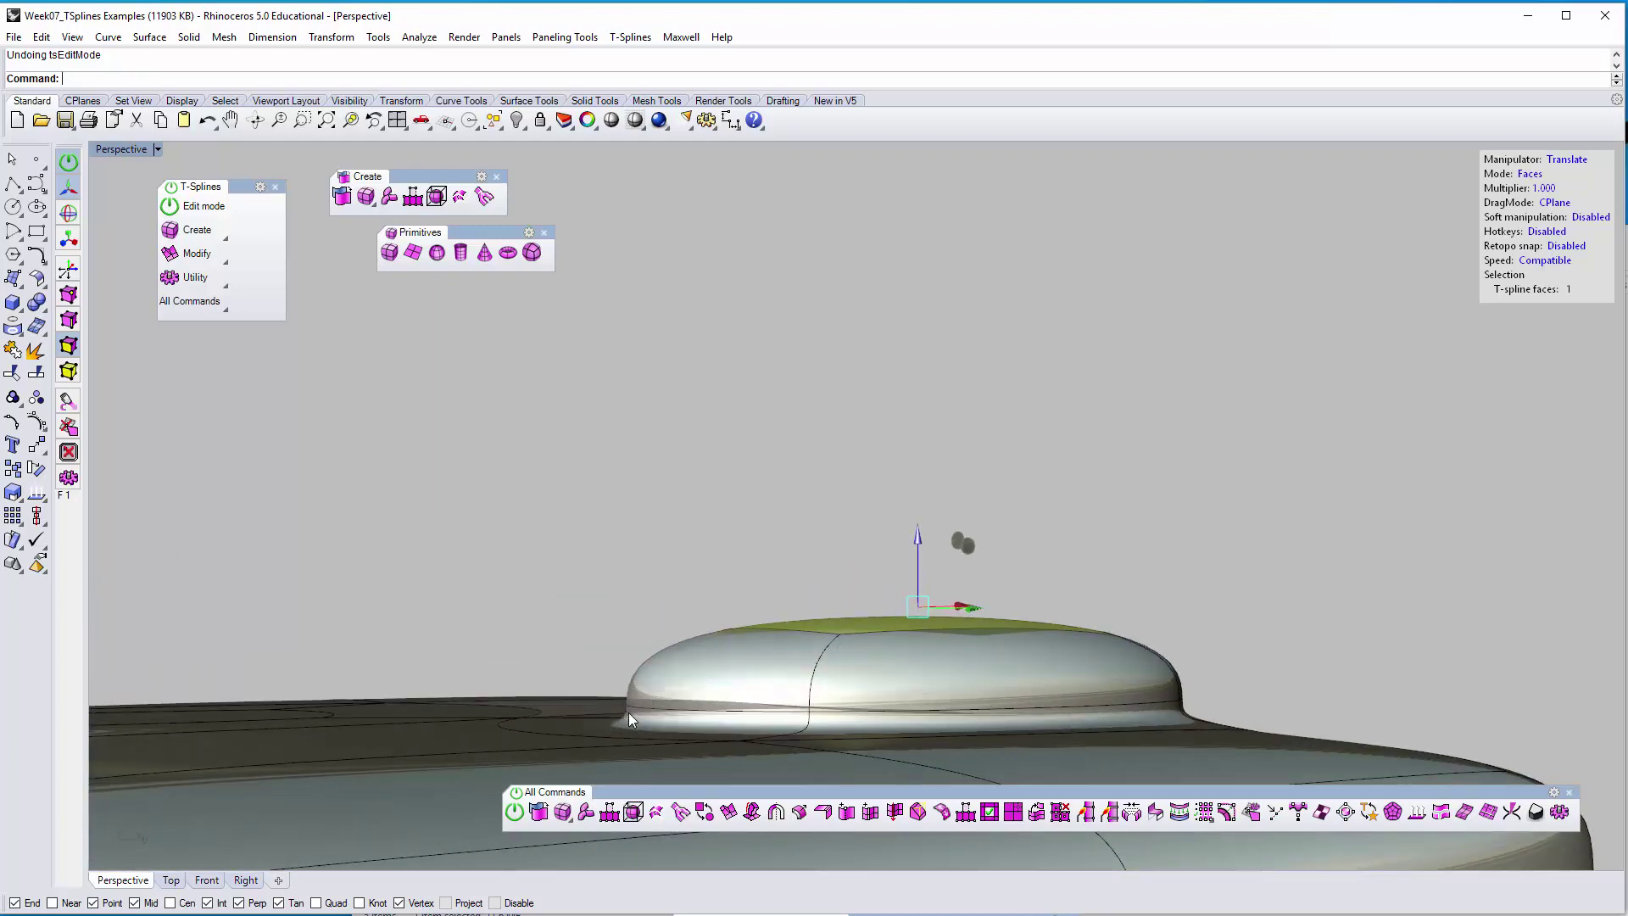
pyautogui.moveTo(637, 714); pyautogui.dragTo(791, 721, button='right')
pyautogui.scroll(-7, 791, 707)
pyautogui.moveTo(806, 603); pyautogui.dragTo(790, 602, button='right')
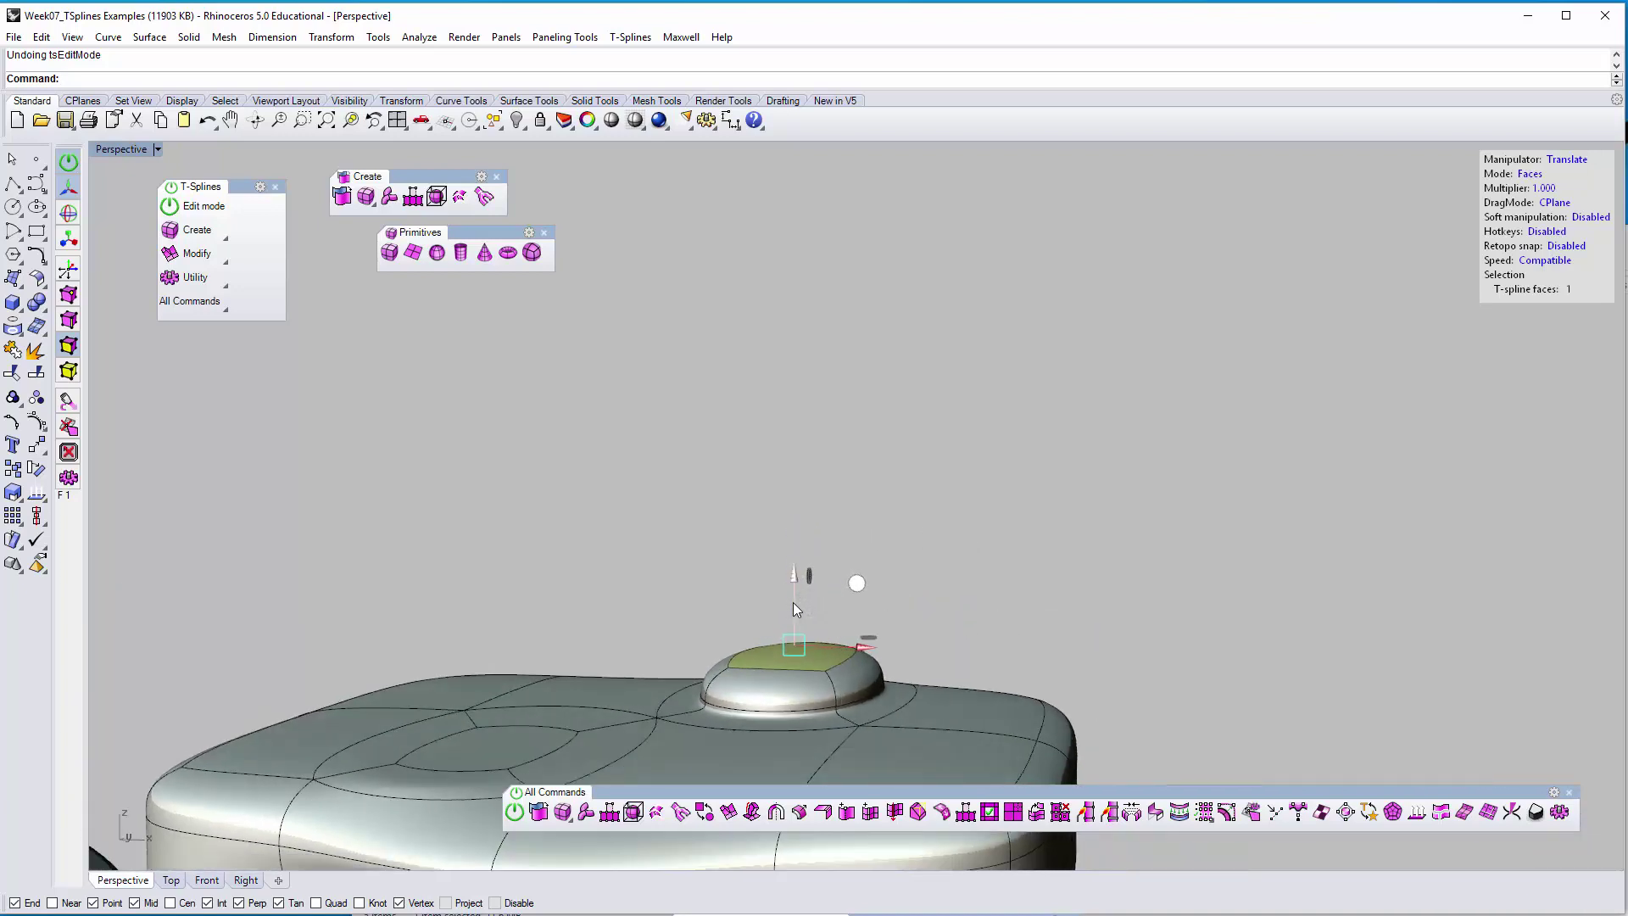
# Raise the button's top face into a tall column and inspect the tight transition at its base
pyautogui.moveTo(794, 609); pyautogui.dragTo(789, 507)
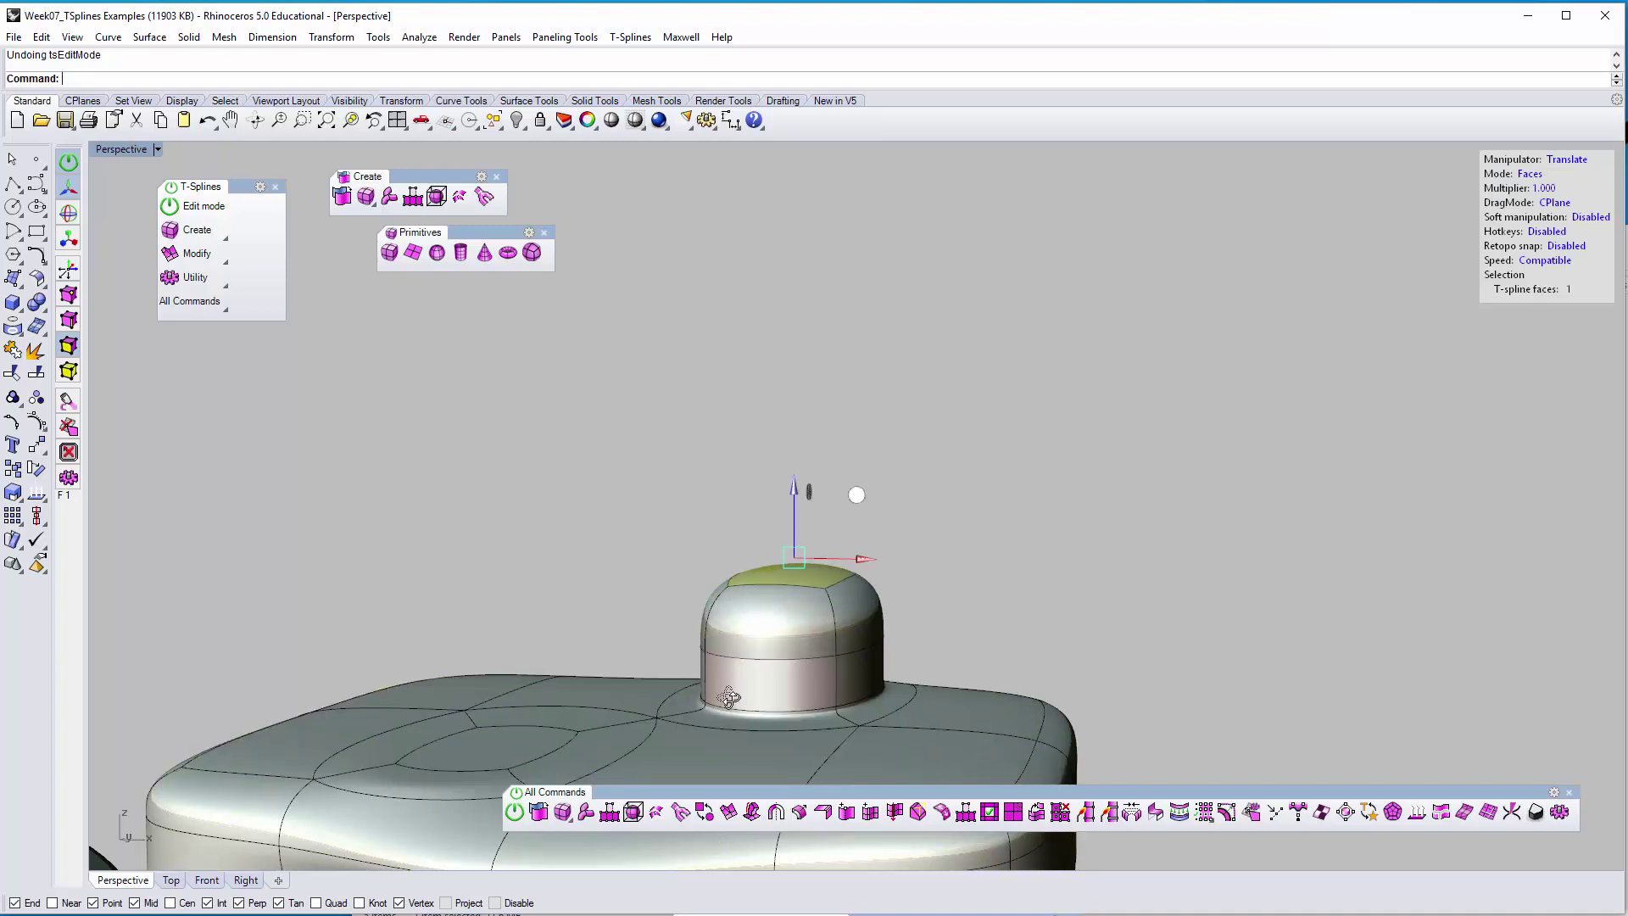
pyautogui.scroll(5, 665, 709)
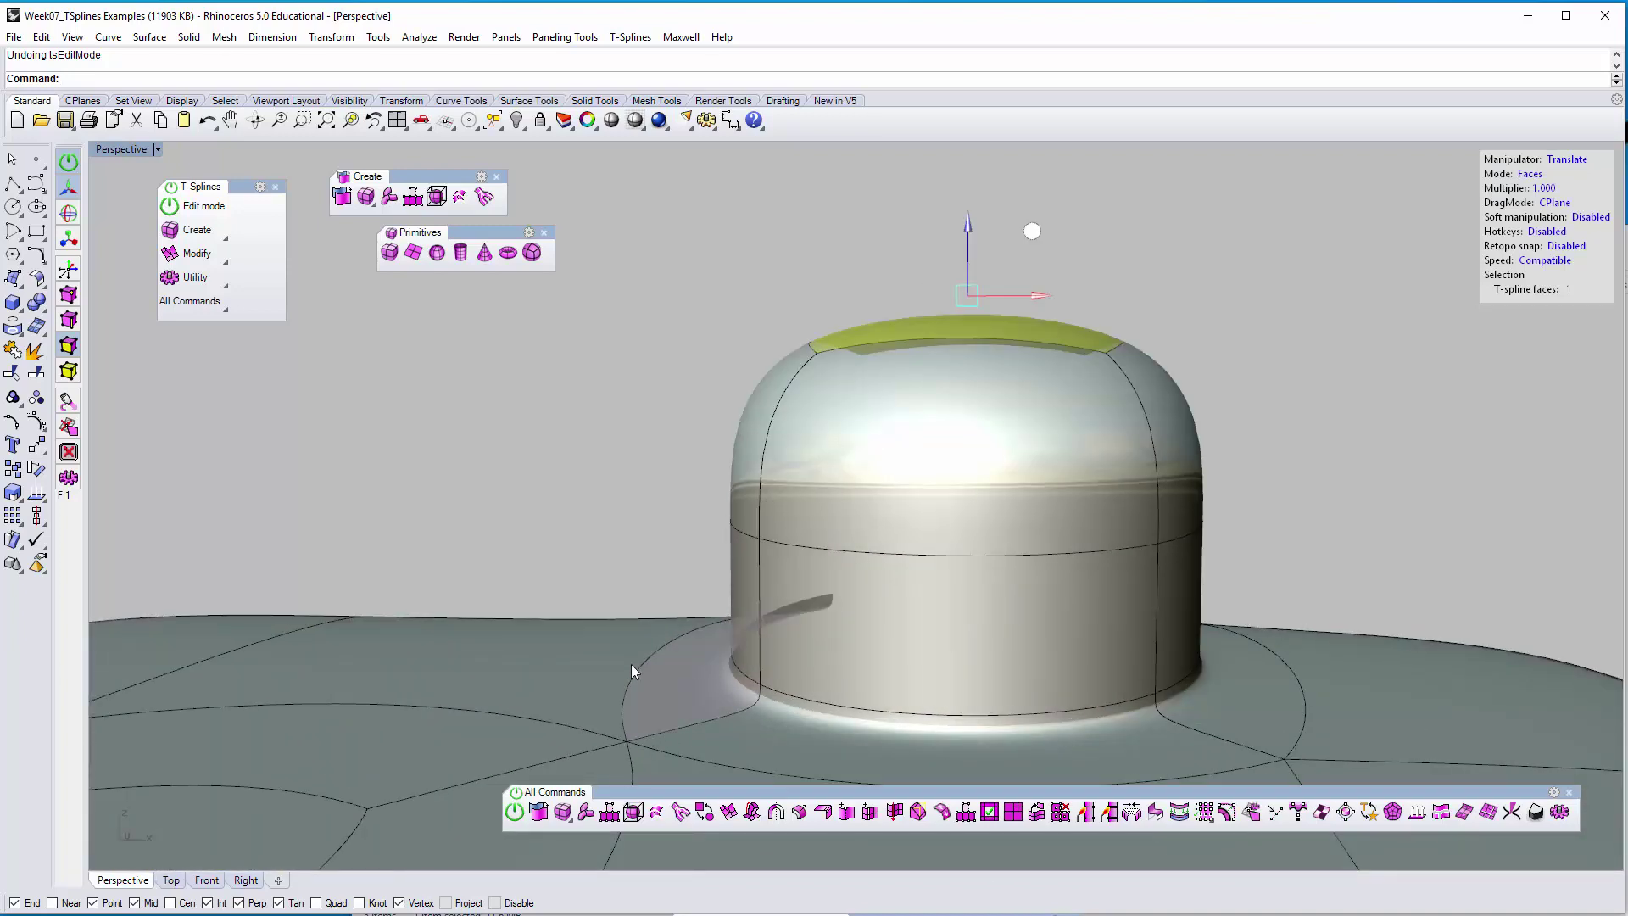
pyautogui.scroll(-5, 730, 532)
pyautogui.moveTo(771, 517); pyautogui.dragTo(797, 564, button='right')
# Undo the column and bump extrusions until that part of the rounded box's top is flat
pyautogui.hotkey('ctrl', 'z')
pyautogui.hotkey('ctrl', 'z')
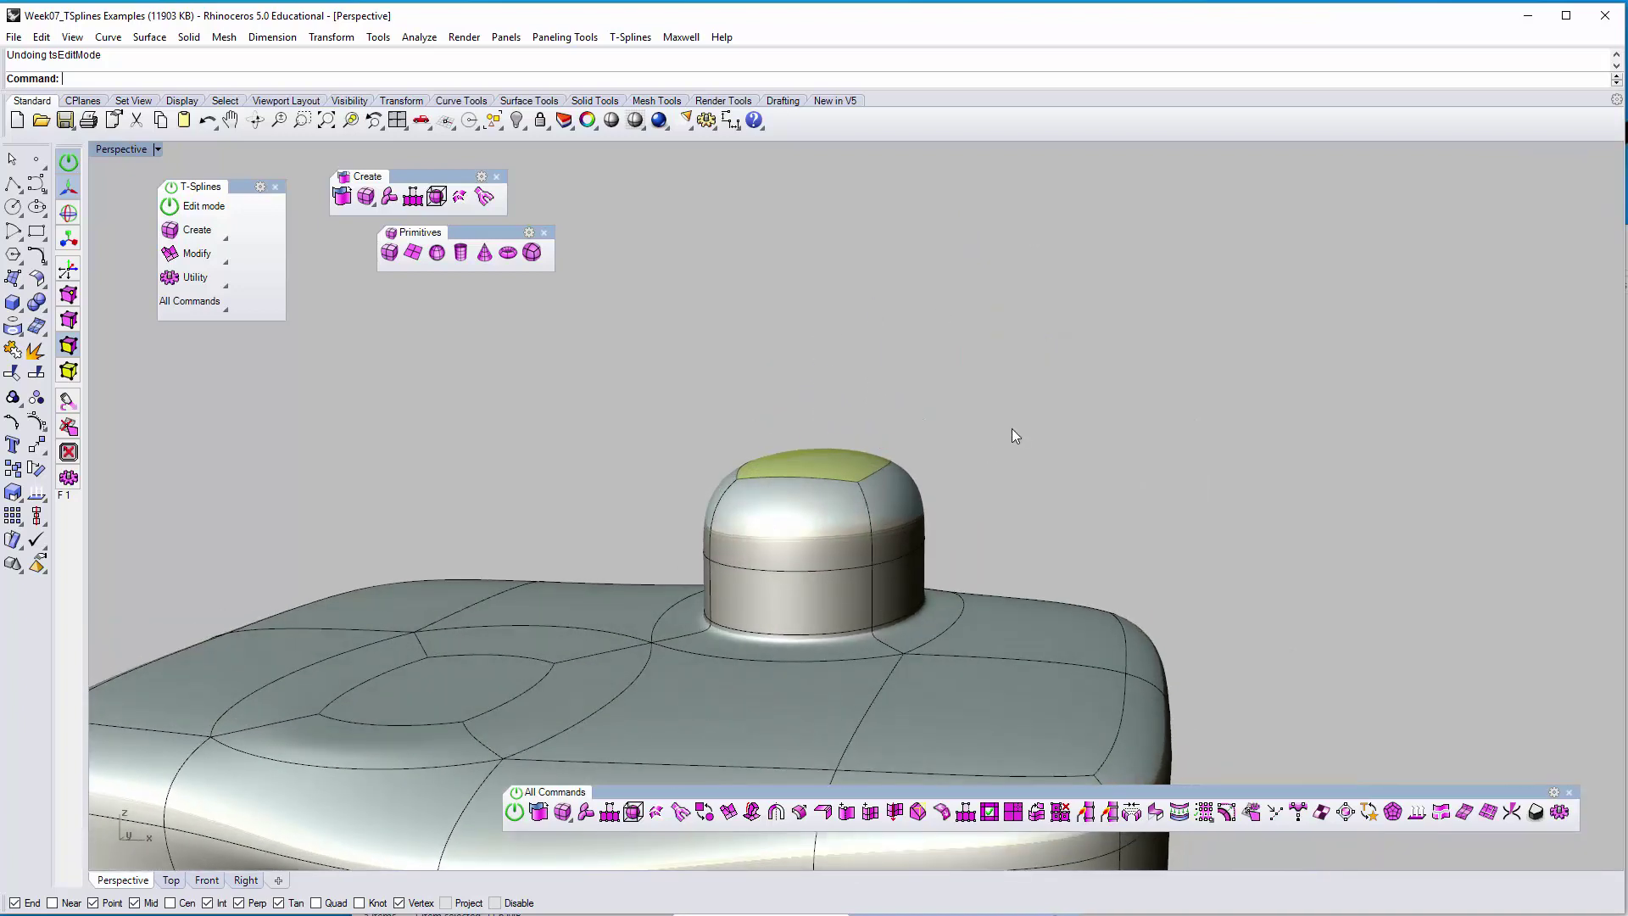
pyautogui.hotkey('ctrl', 'z')
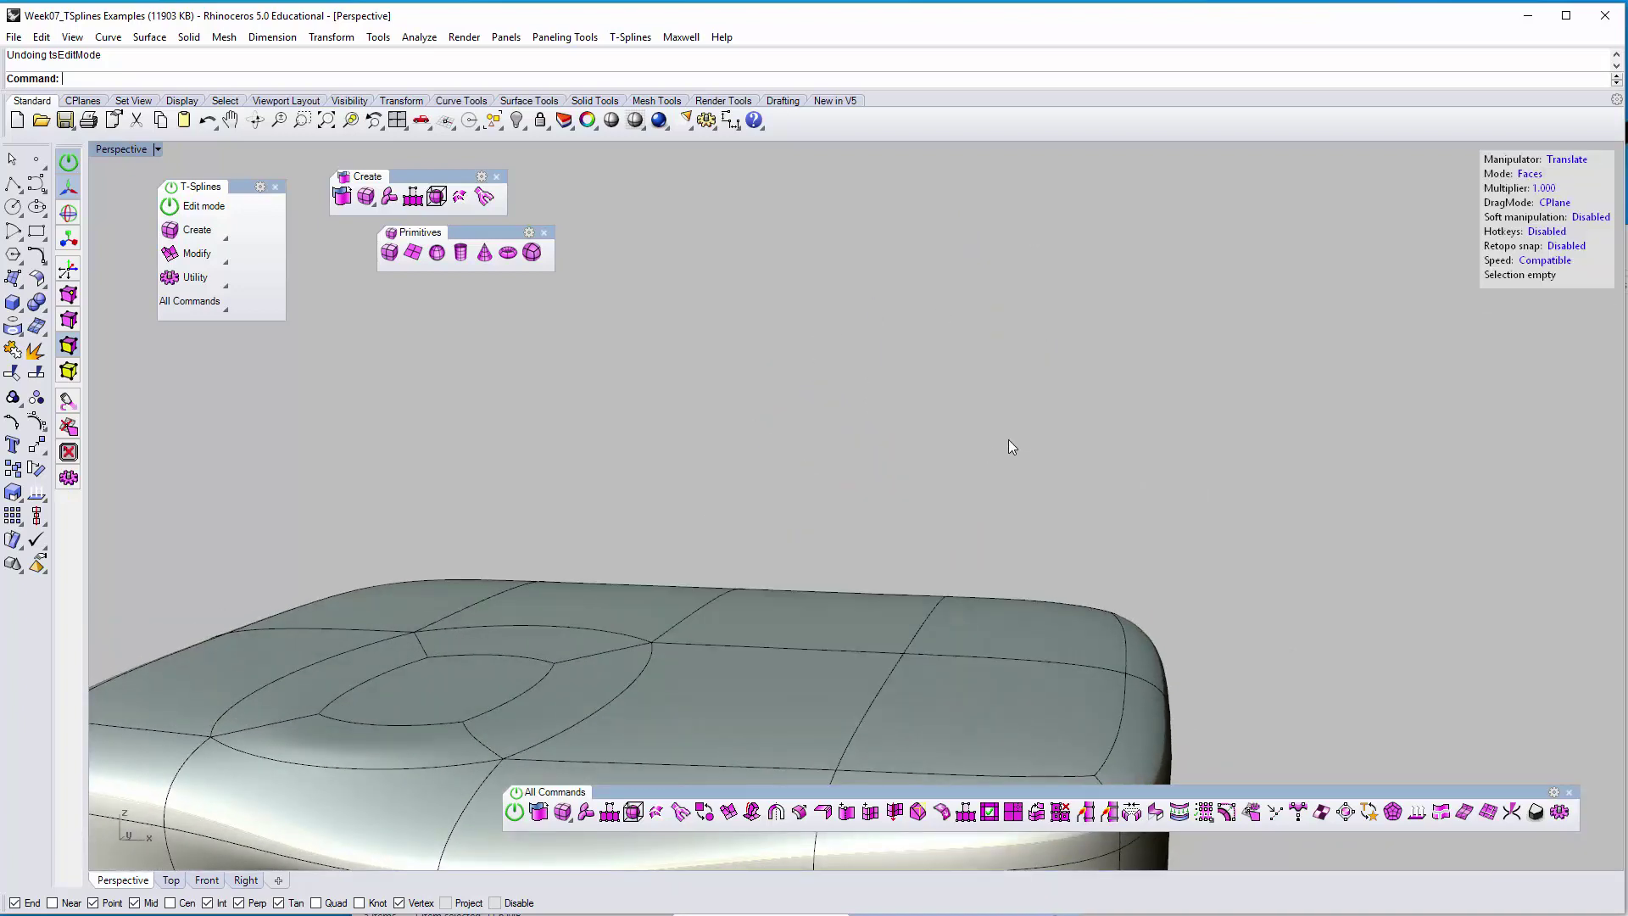
pyautogui.moveTo(1006, 444); pyautogui.dragTo(842, 532, button='right')
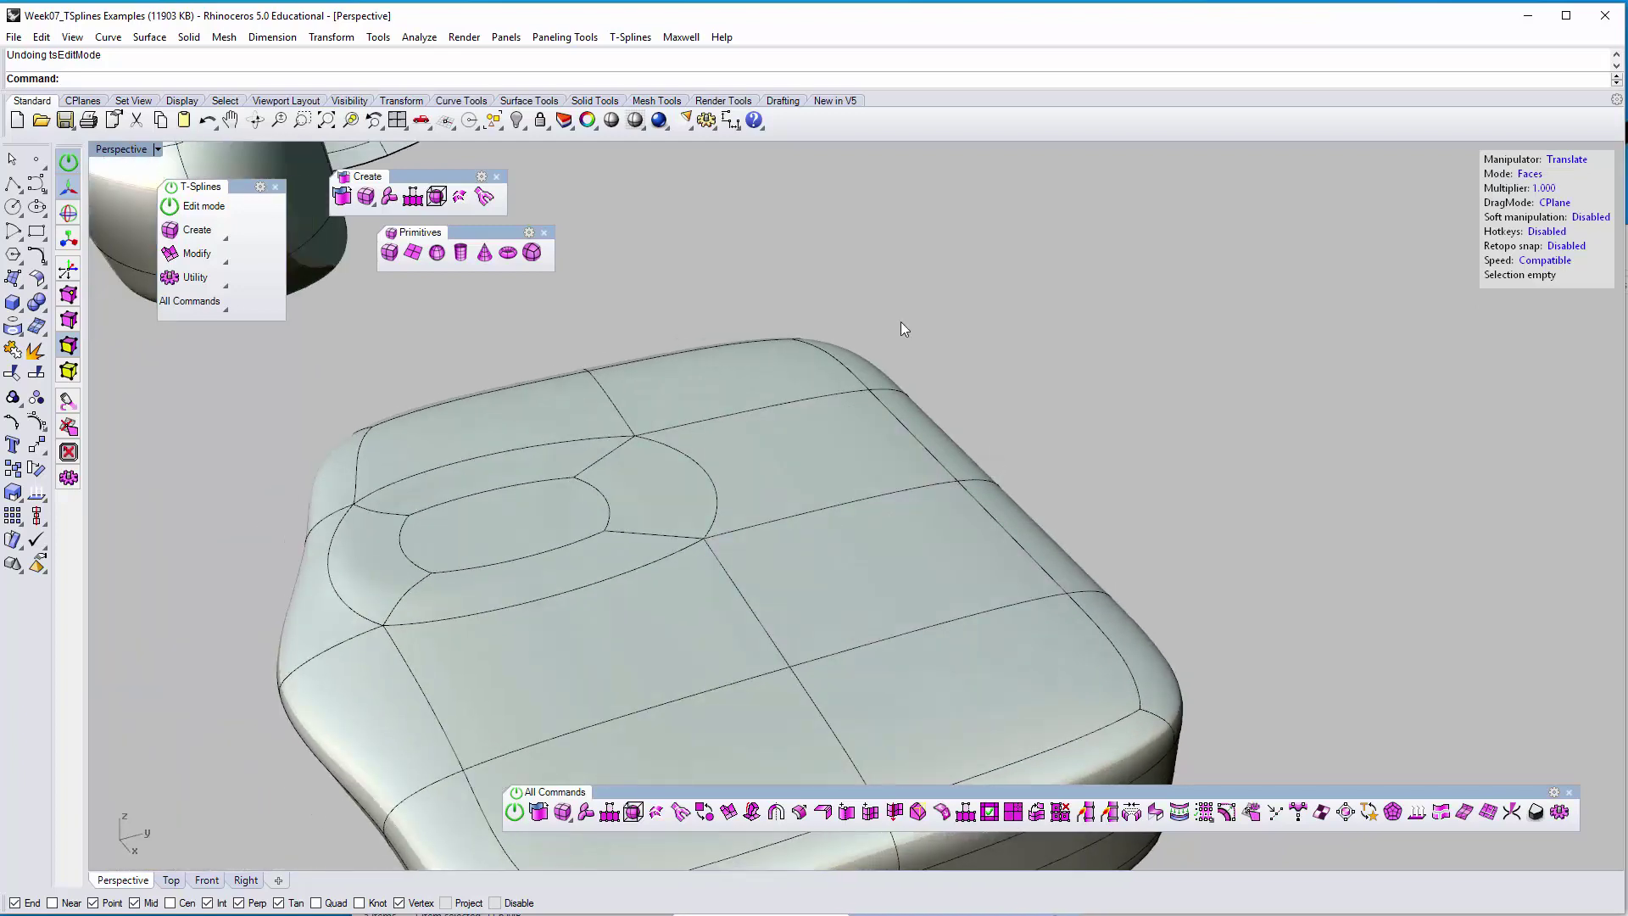
# Raise the second top face of the rounded box into a soft bump and extrude it upward into a tall neck
pyautogui.moveTo(871, 428); pyautogui.dragTo(831, 568, button='right')
pyautogui.click(815, 583)
pyautogui.moveTo(831, 534); pyautogui.dragTo(831, 524)
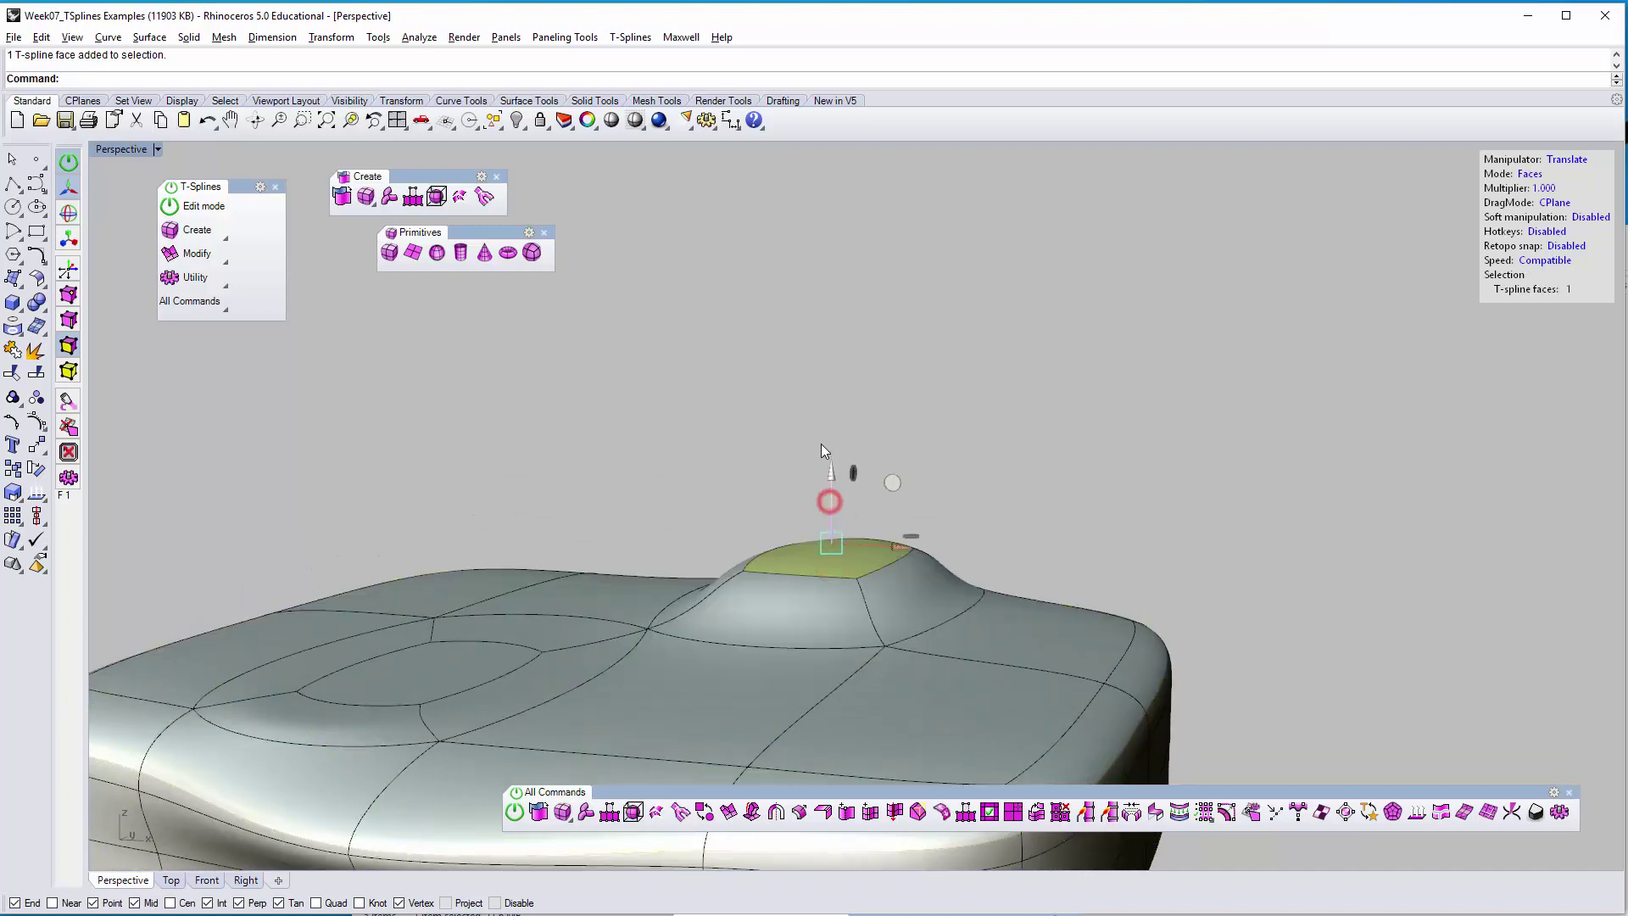
pyautogui.moveTo(820, 451); pyautogui.dragTo(819, 375)
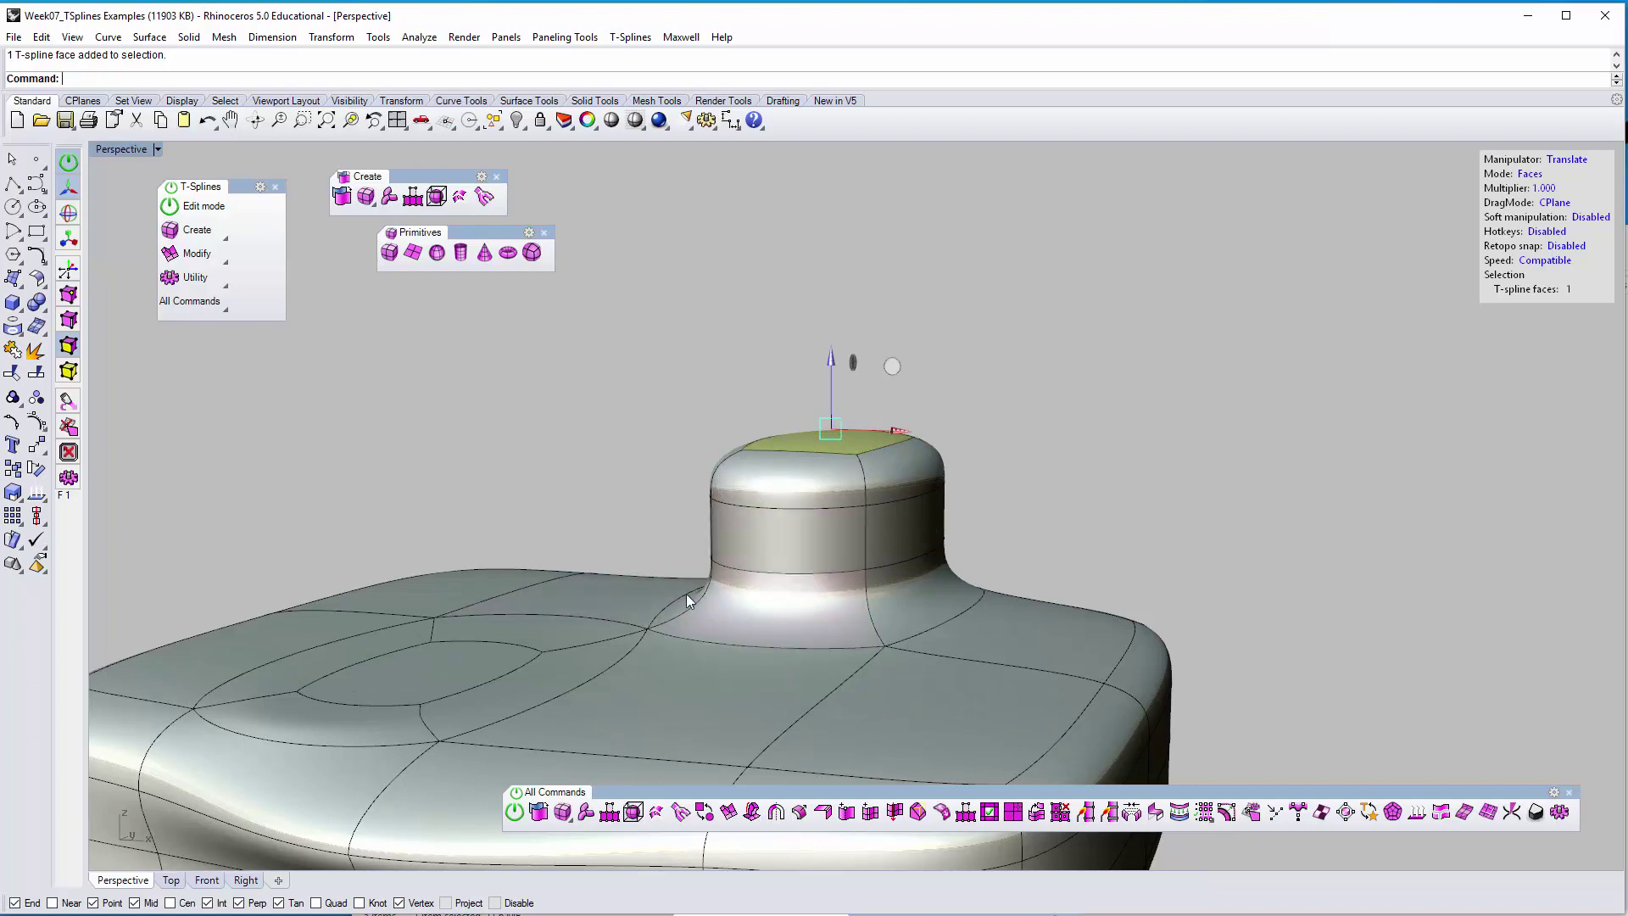
pyautogui.moveTo(619, 575); pyautogui.dragTo(629, 557, button='right')
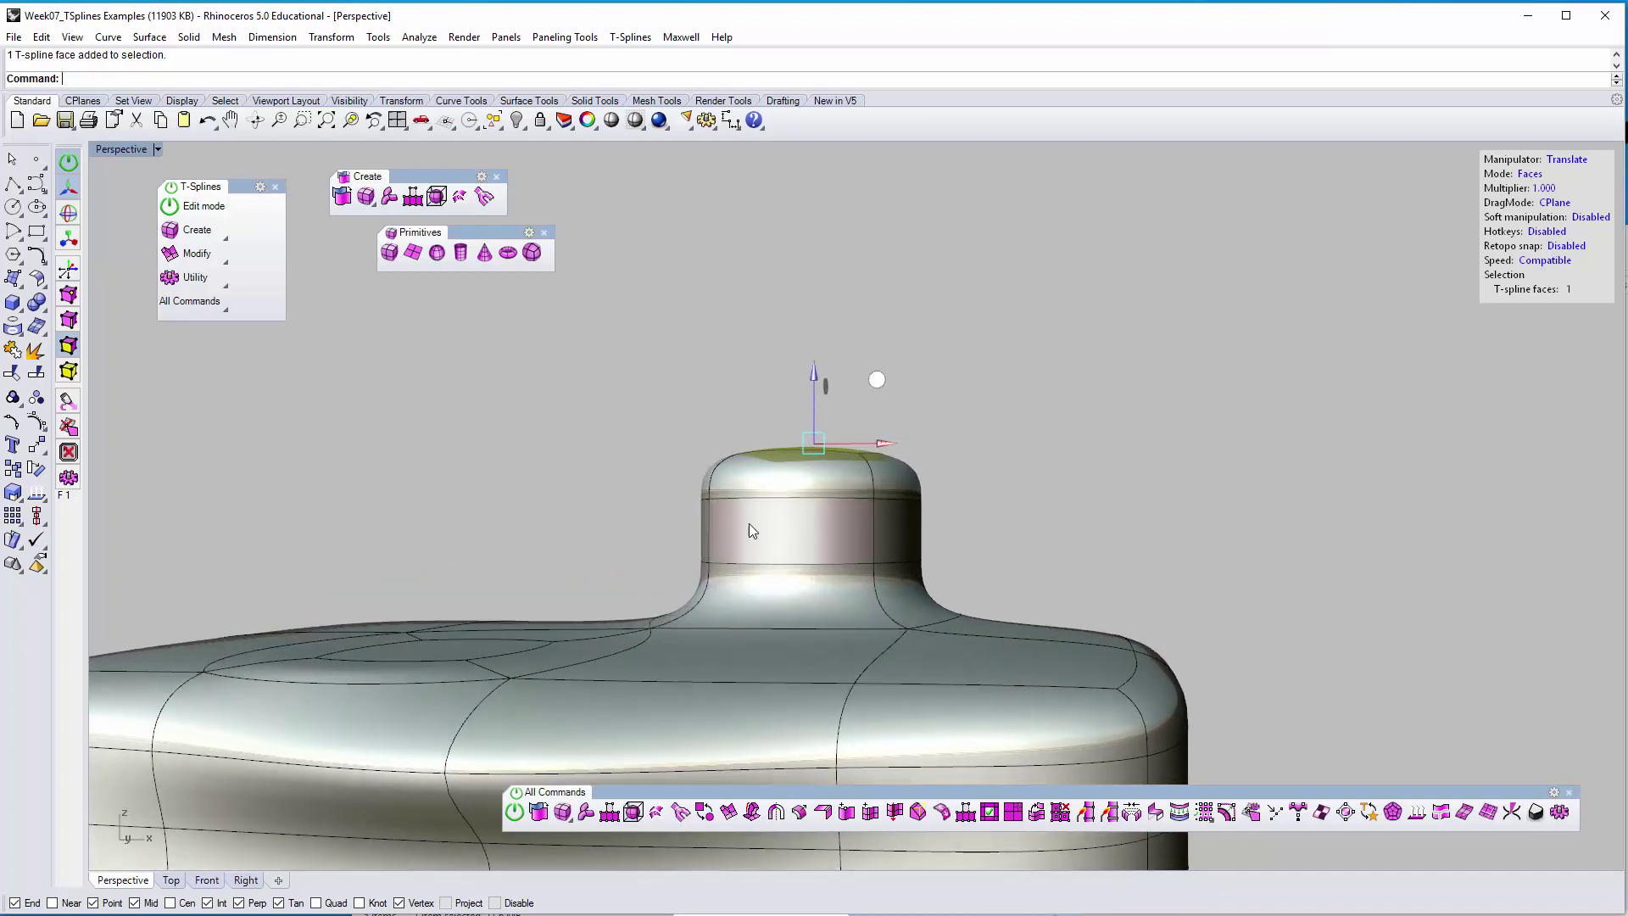
pyautogui.moveTo(829, 516); pyautogui.dragTo(796, 516, button='right')
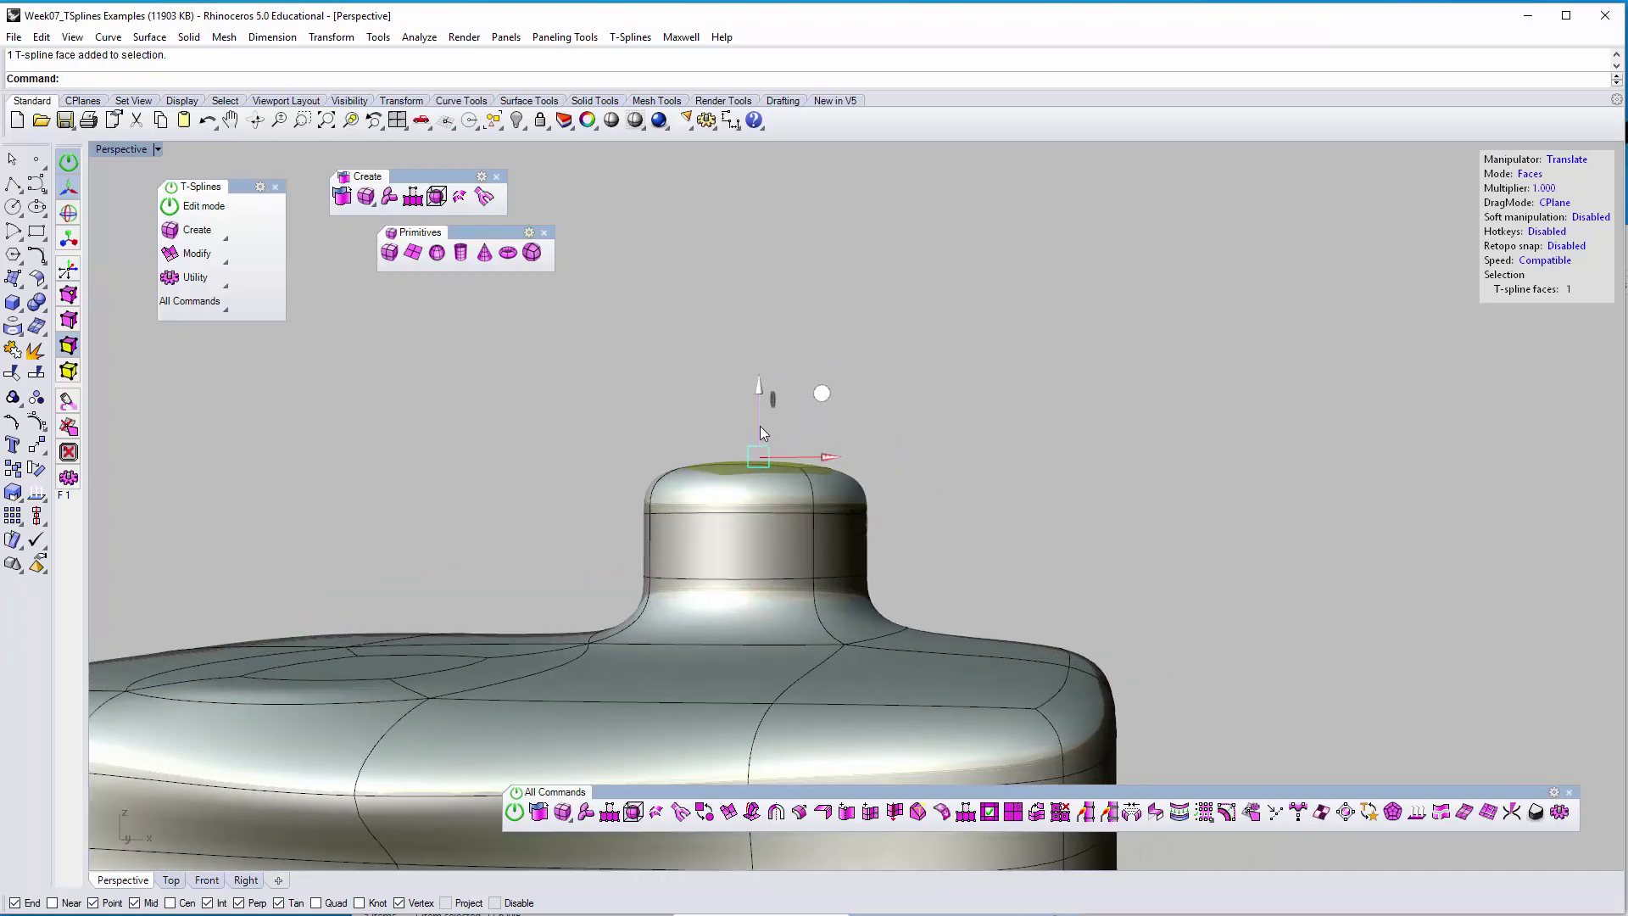
pyautogui.moveTo(759, 432); pyautogui.dragTo(761, 367)
# Lower the neck's lowest ring of four edges toward the box surface to tighten the base transition, and inspect it
pyautogui.click(607, 551)
pyautogui.moveTo(580, 552); pyautogui.dragTo(984, 615)
pyautogui.click(1529, 174)
pyautogui.click(1528, 174)
pyautogui.moveTo(607, 549); pyautogui.dragTo(984, 614)
pyautogui.scroll(4, 646, 516)
pyautogui.scroll(-2, 785, 556)
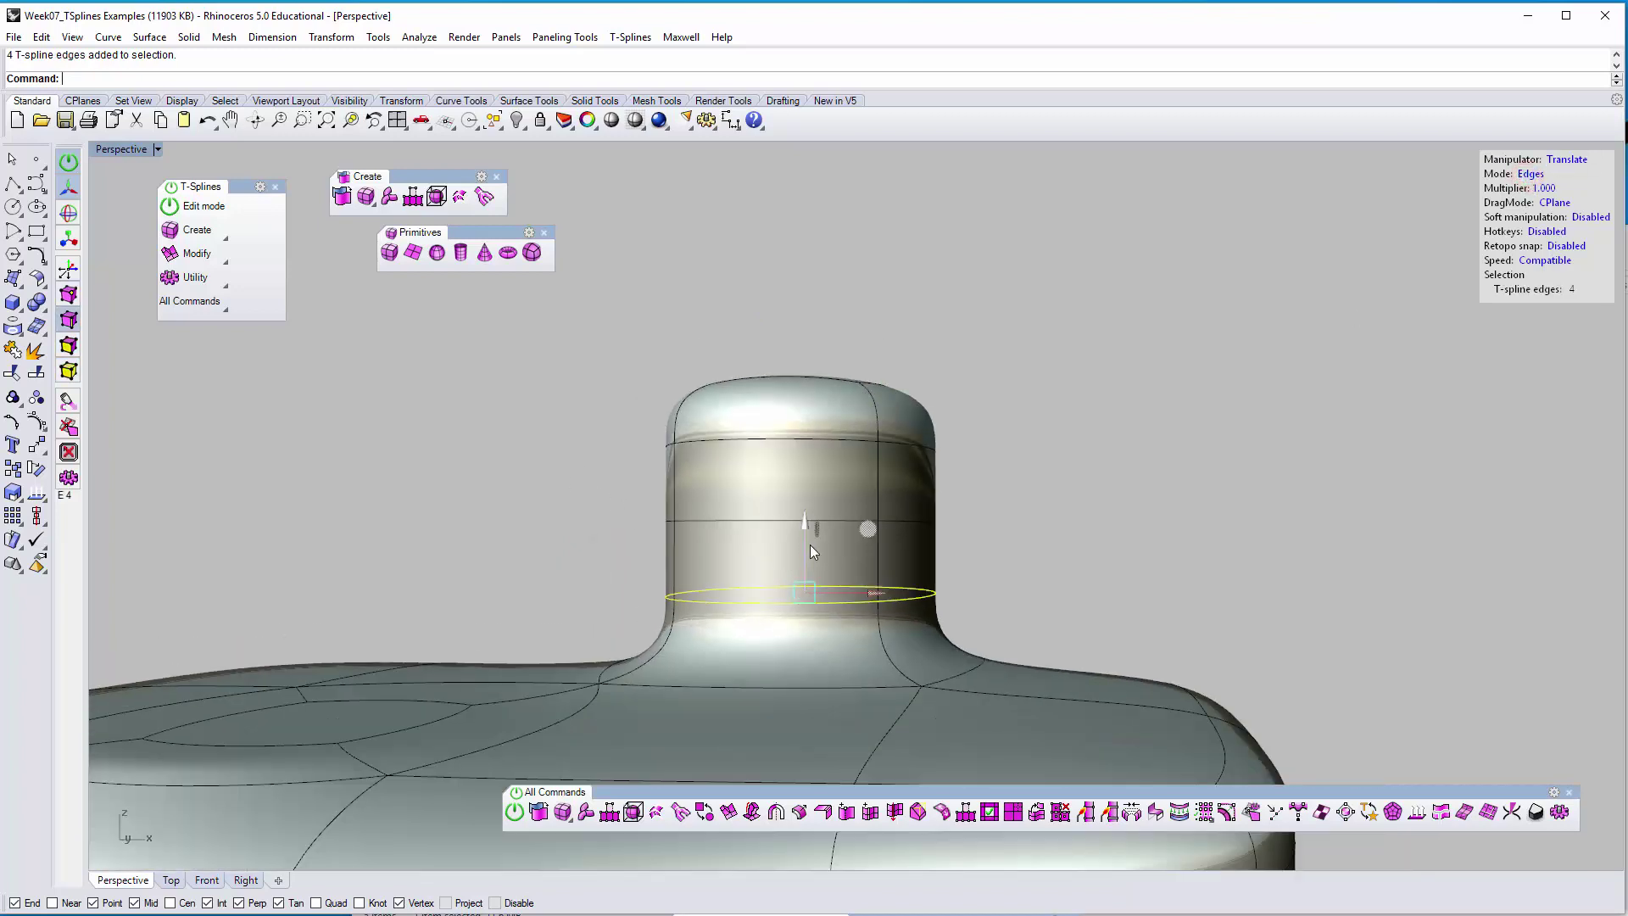
pyautogui.moveTo(804, 539); pyautogui.dragTo(802, 608)
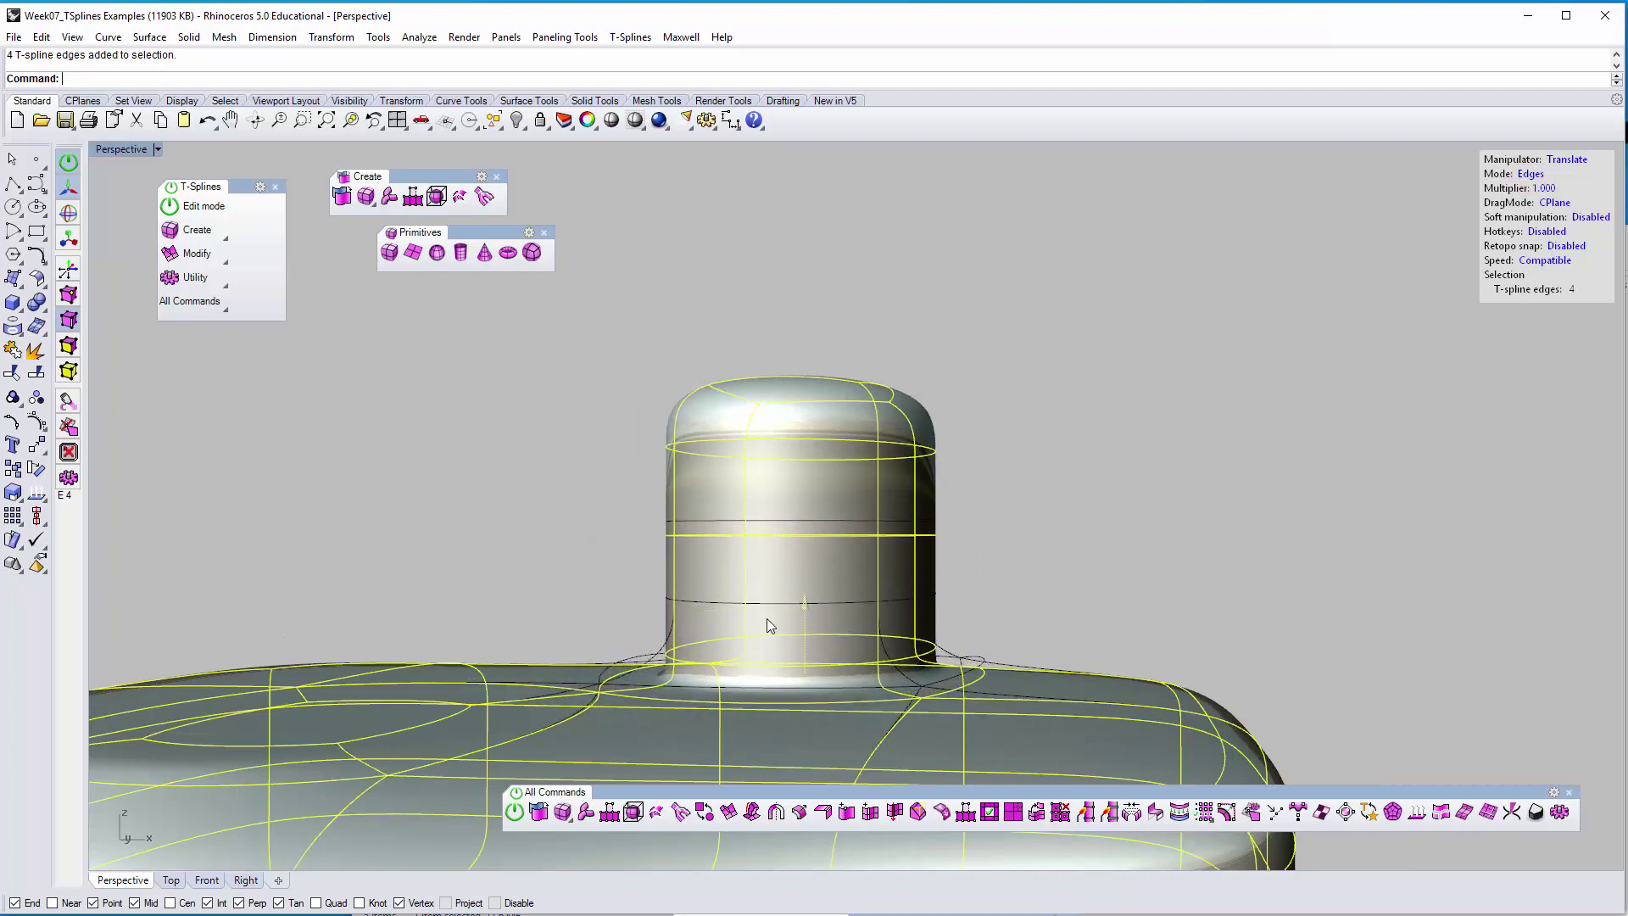
pyautogui.moveTo(591, 584); pyautogui.dragTo(588, 599, button='right')
pyautogui.scroll(4, 785, 669)
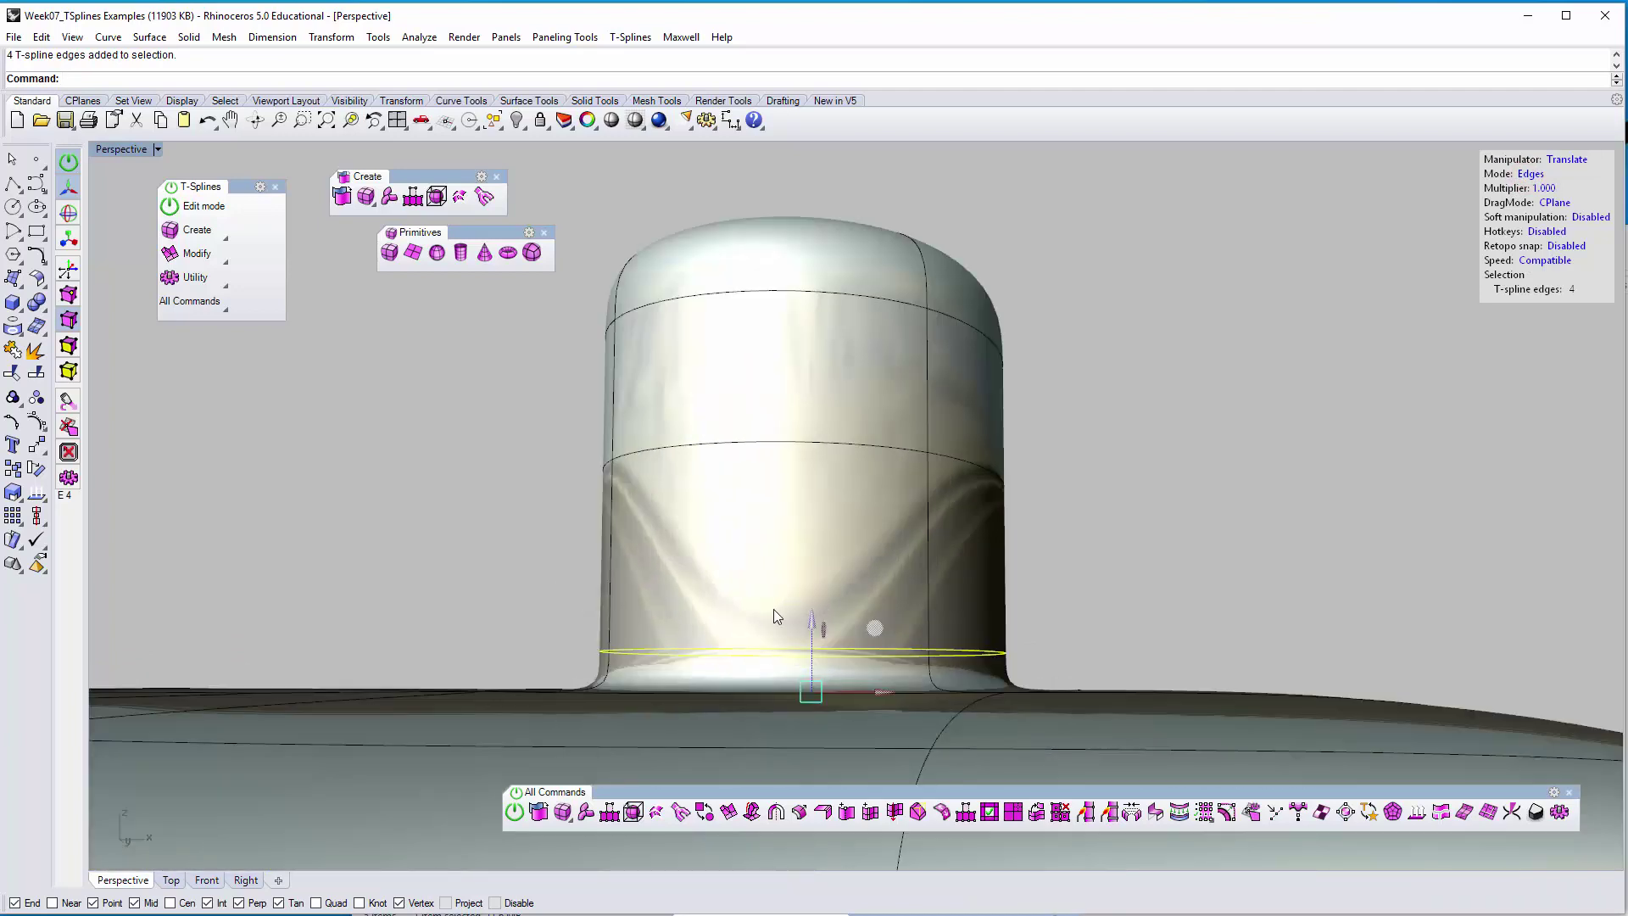
pyautogui.moveTo(766, 614); pyautogui.dragTo(696, 502, button='right')
pyautogui.scroll(-5, 697, 505)
# Nudge the edge ring at the column's base slightly lower and check the column's rings from above
pyautogui.moveTo(603, 462); pyautogui.dragTo(980, 562)
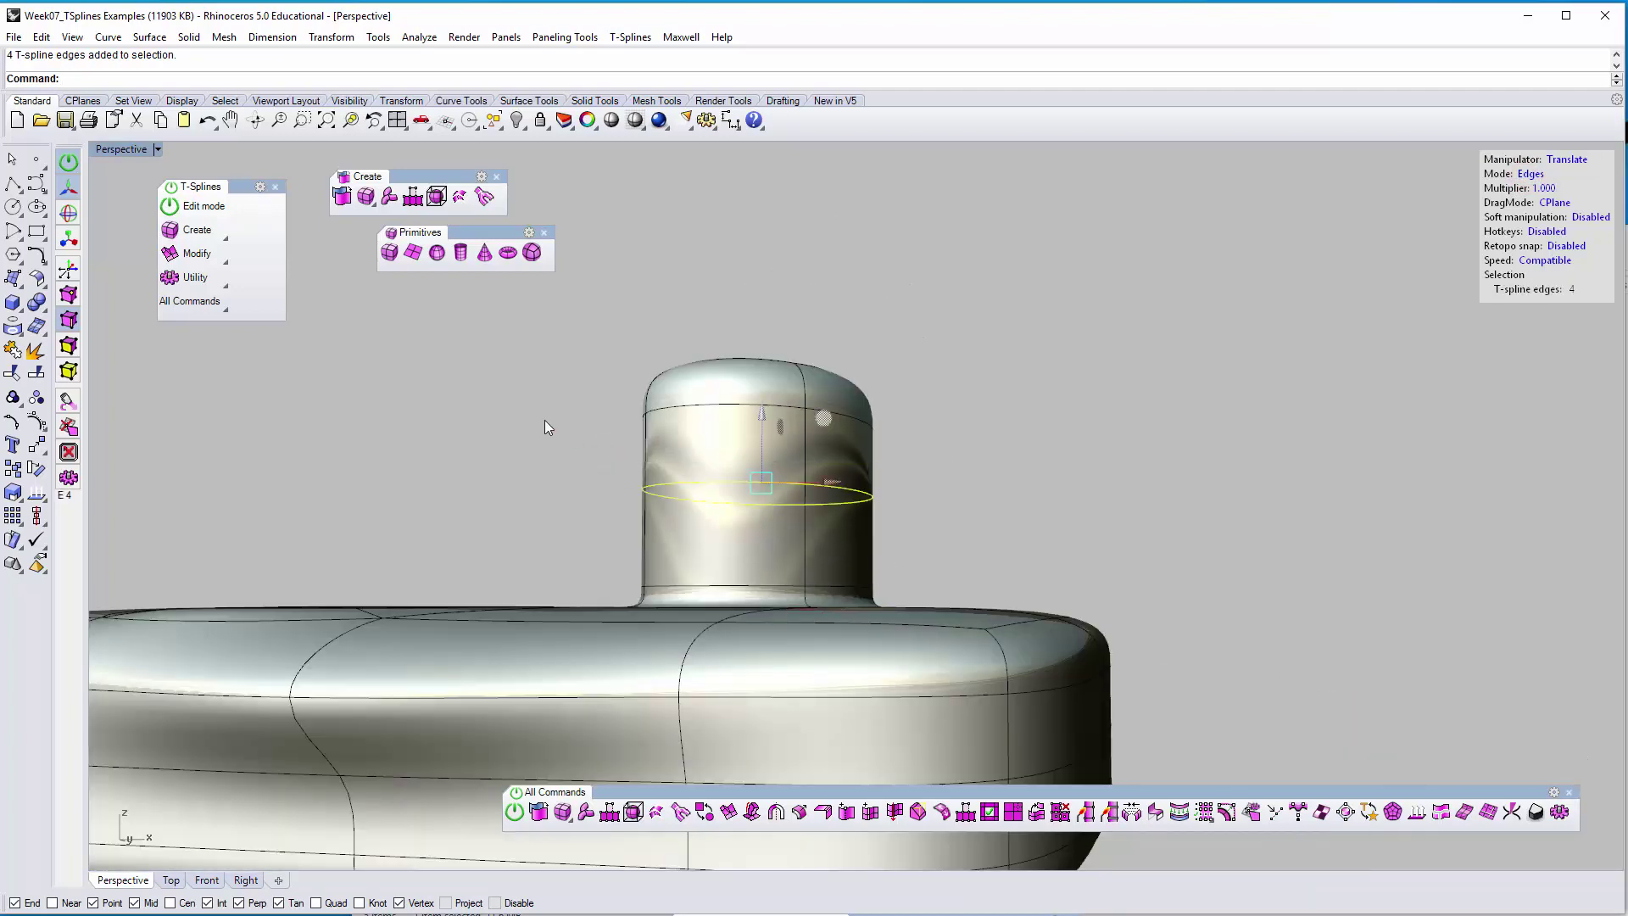
pyautogui.click(610, 470)
pyautogui.moveTo(617, 551); pyautogui.dragTo(904, 614)
pyautogui.scroll(4, 718, 567)
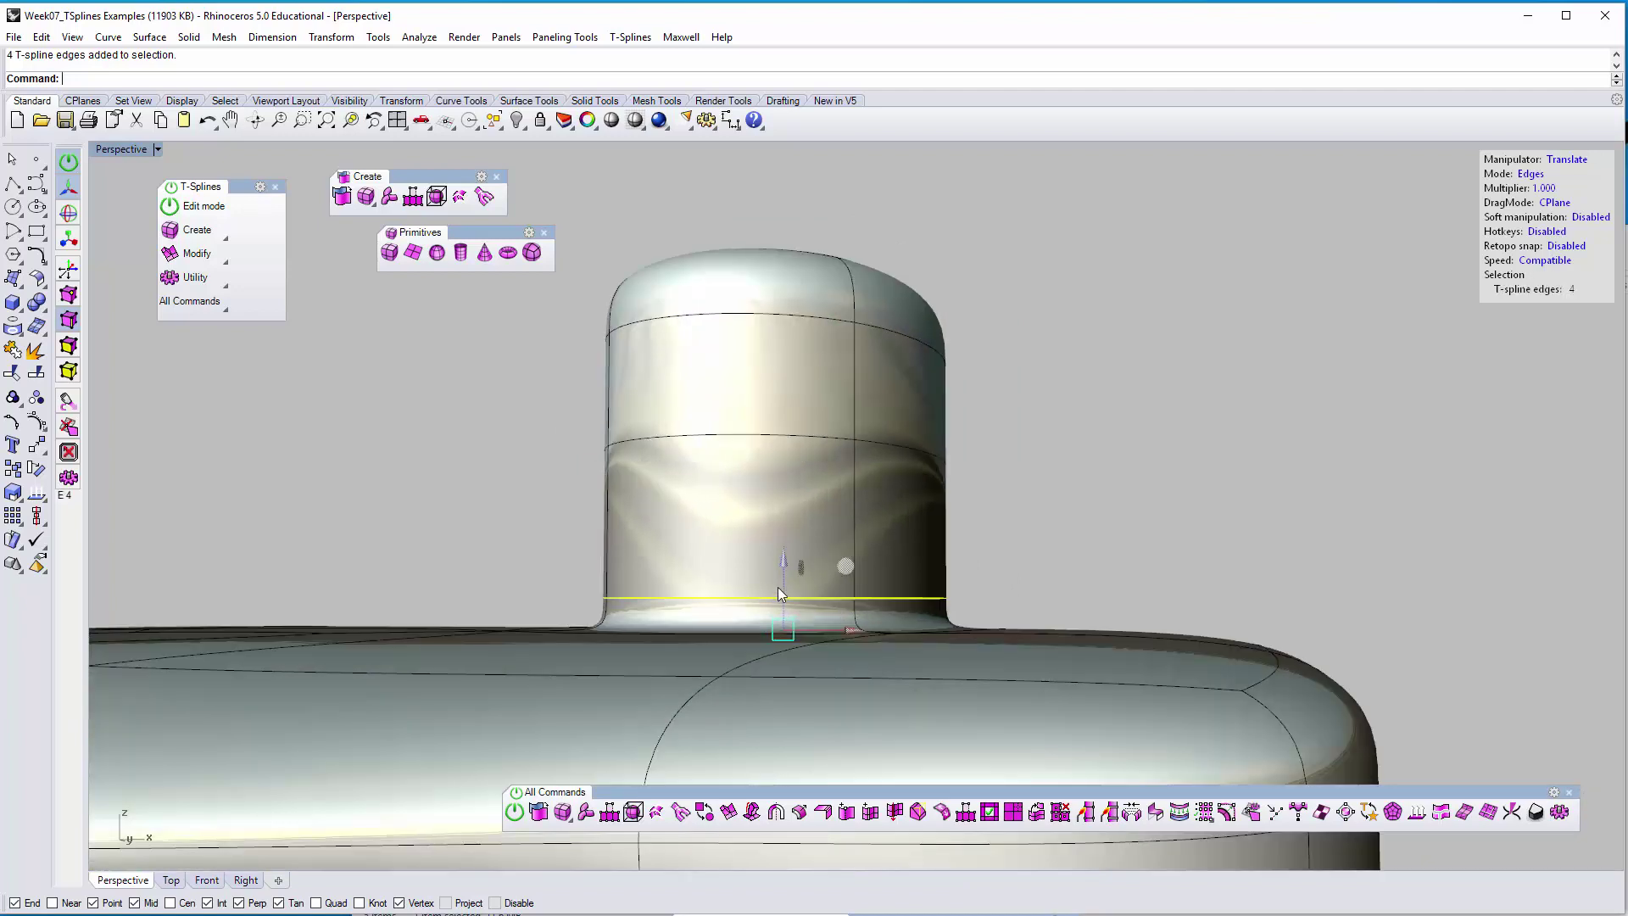
pyautogui.moveTo(783, 577); pyautogui.dragTo(782, 580)
pyautogui.moveTo(558, 420); pyautogui.dragTo(990, 502)
pyautogui.moveTo(992, 497); pyautogui.dragTo(997, 585, button='right')
pyautogui.click(1003, 366)
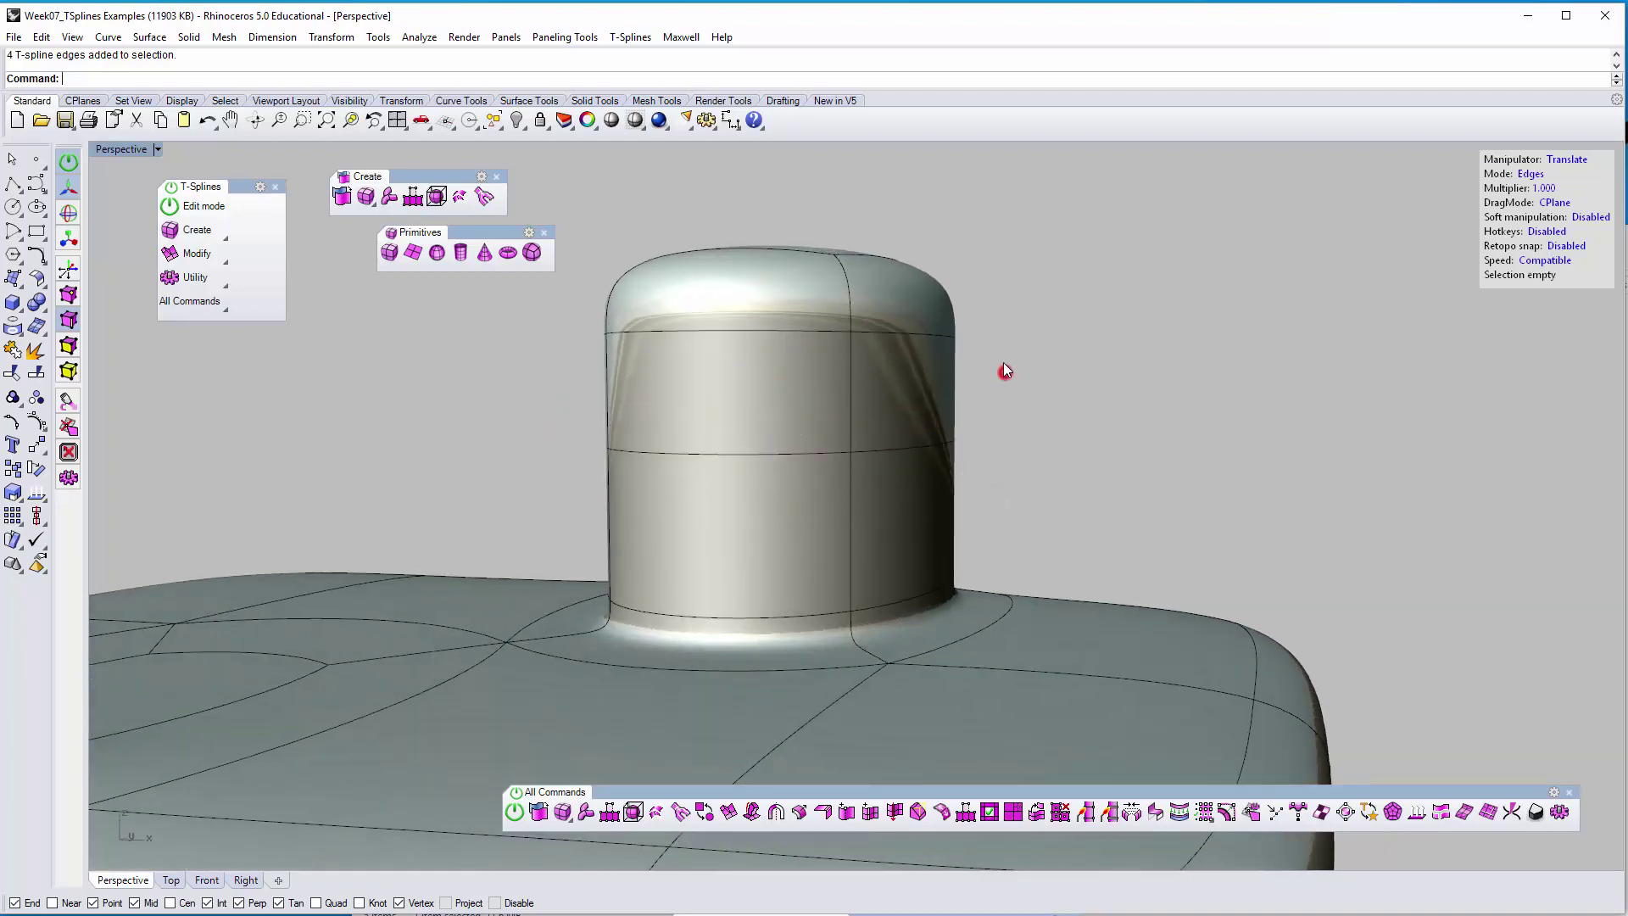
# Raise the column's upper edge ring toward the top face to sharpen the upper rounding
pyautogui.keyDown('shift'); pyautogui.moveTo(1003, 367); pyautogui.dragTo(1005, 496, button='right'); pyautogui.keyUp('shift')
pyautogui.moveTo(567, 410); pyautogui.dragTo(1041, 521)
pyautogui.moveTo(909, 514); pyautogui.dragTo(898, 482, button='right')
pyautogui.moveTo(797, 447); pyautogui.dragTo(795, 354)
# Lower the column's middle edge ring slightly to even out the side, and inspect the column from above
pyautogui.click(512, 485)
pyautogui.moveTo(484, 500); pyautogui.dragTo(1161, 718)
pyautogui.click(528, 486)
pyautogui.moveTo(531, 485); pyautogui.dragTo(546, 492, button='right')
pyautogui.moveTo(547, 493); pyautogui.dragTo(1054, 618)
pyautogui.moveTo(814, 545); pyautogui.dragTo(822, 585)
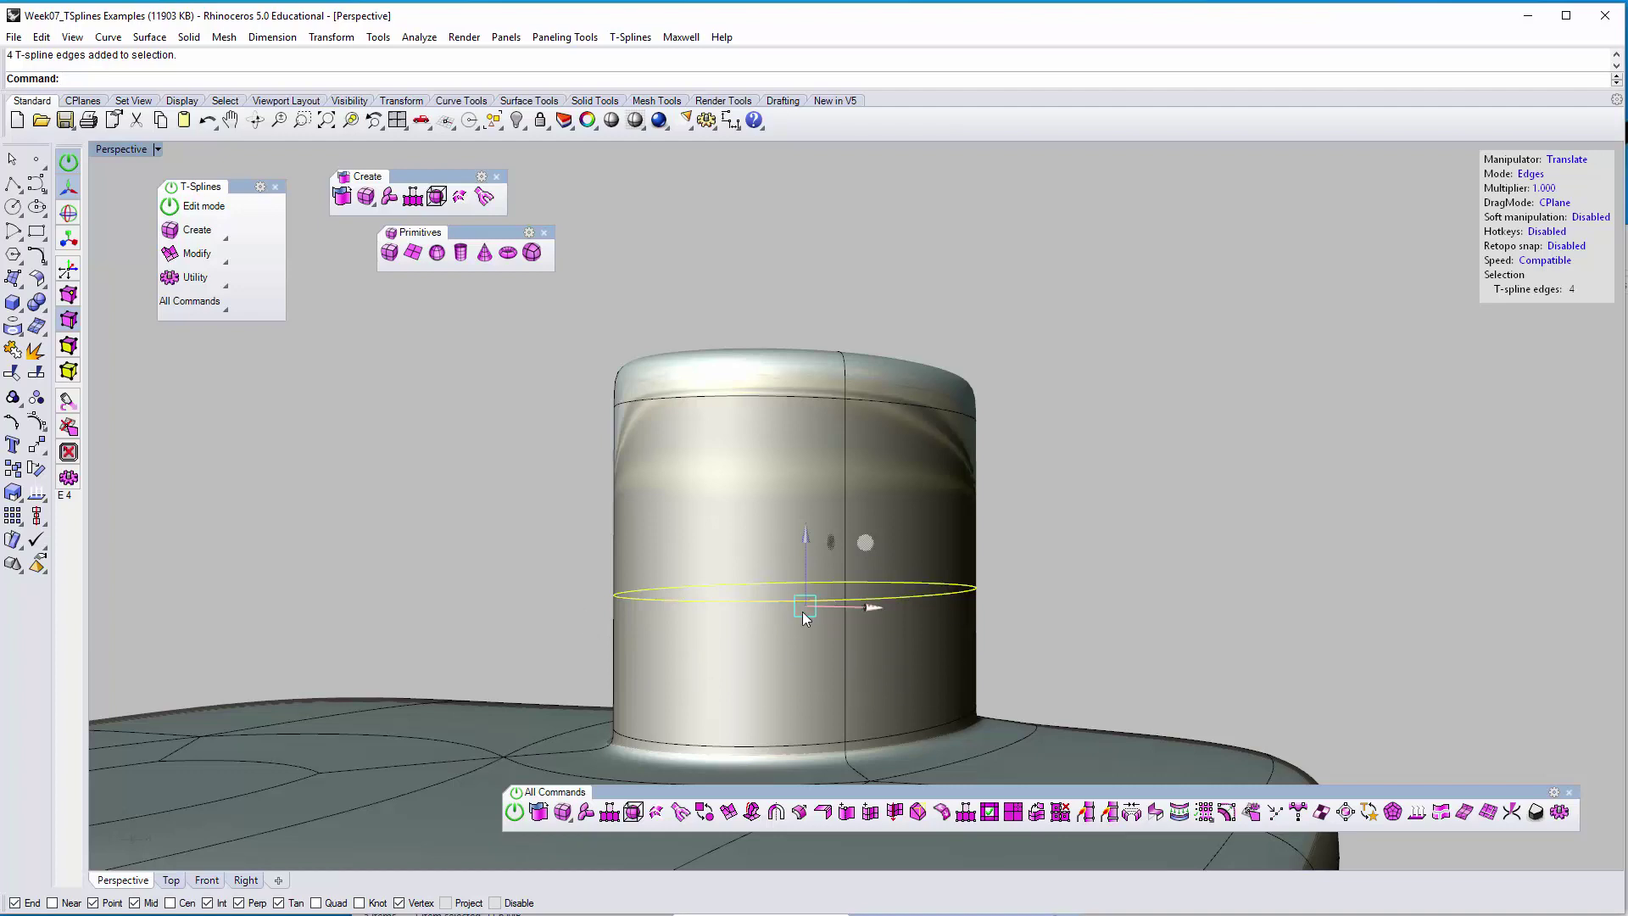
pyautogui.click(575, 598)
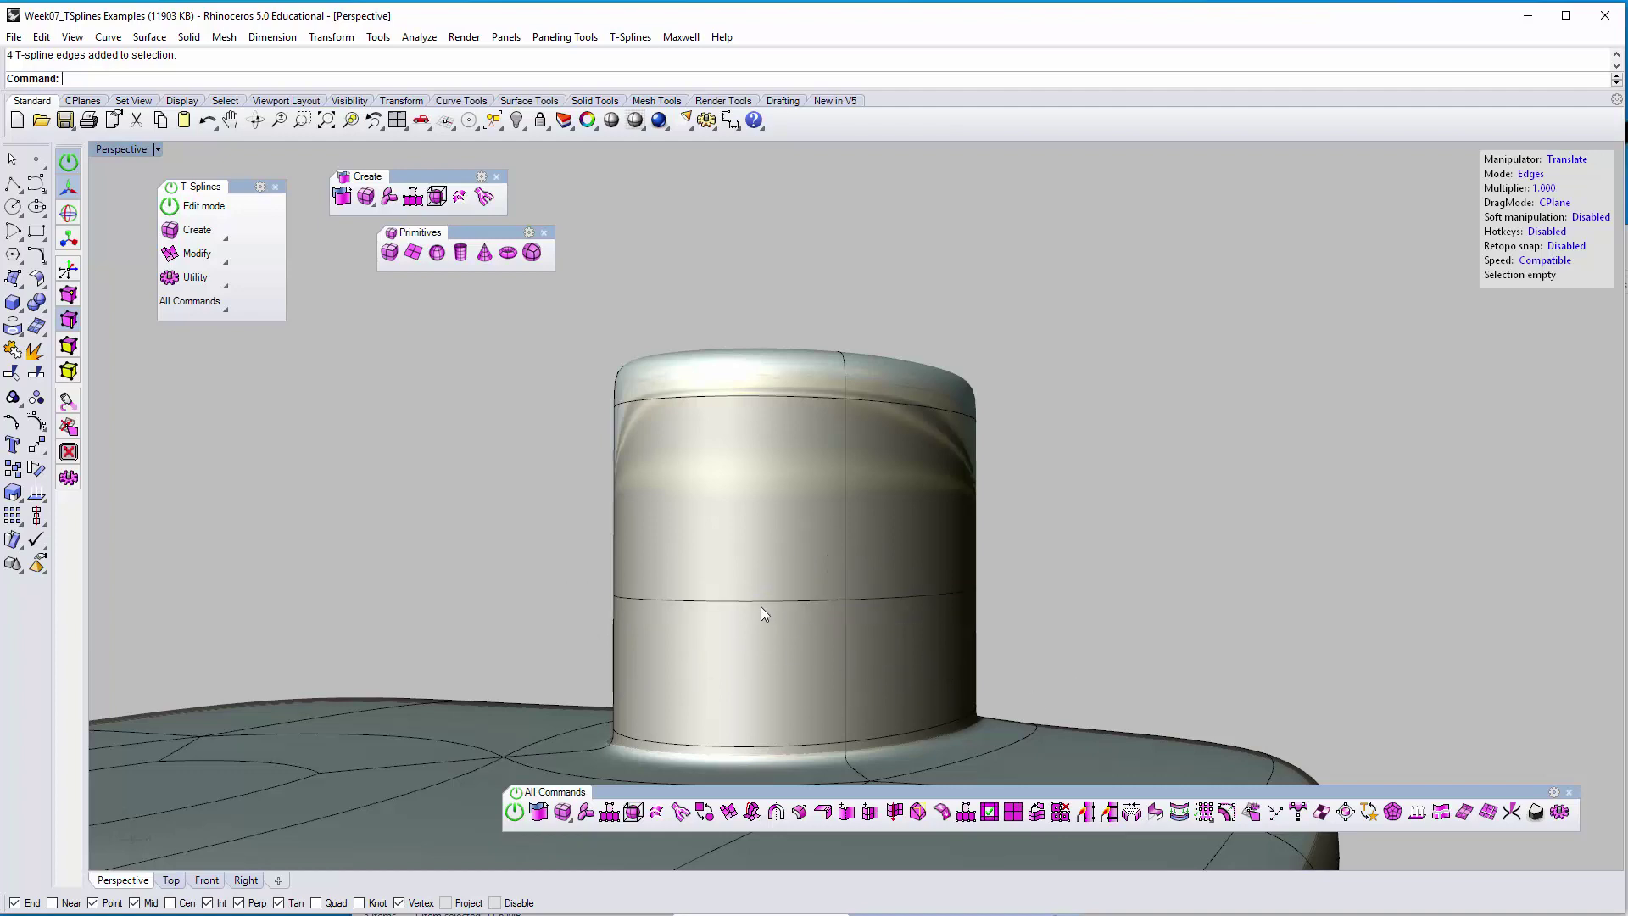
pyautogui.moveTo(763, 593); pyautogui.dragTo(749, 319, button='right')
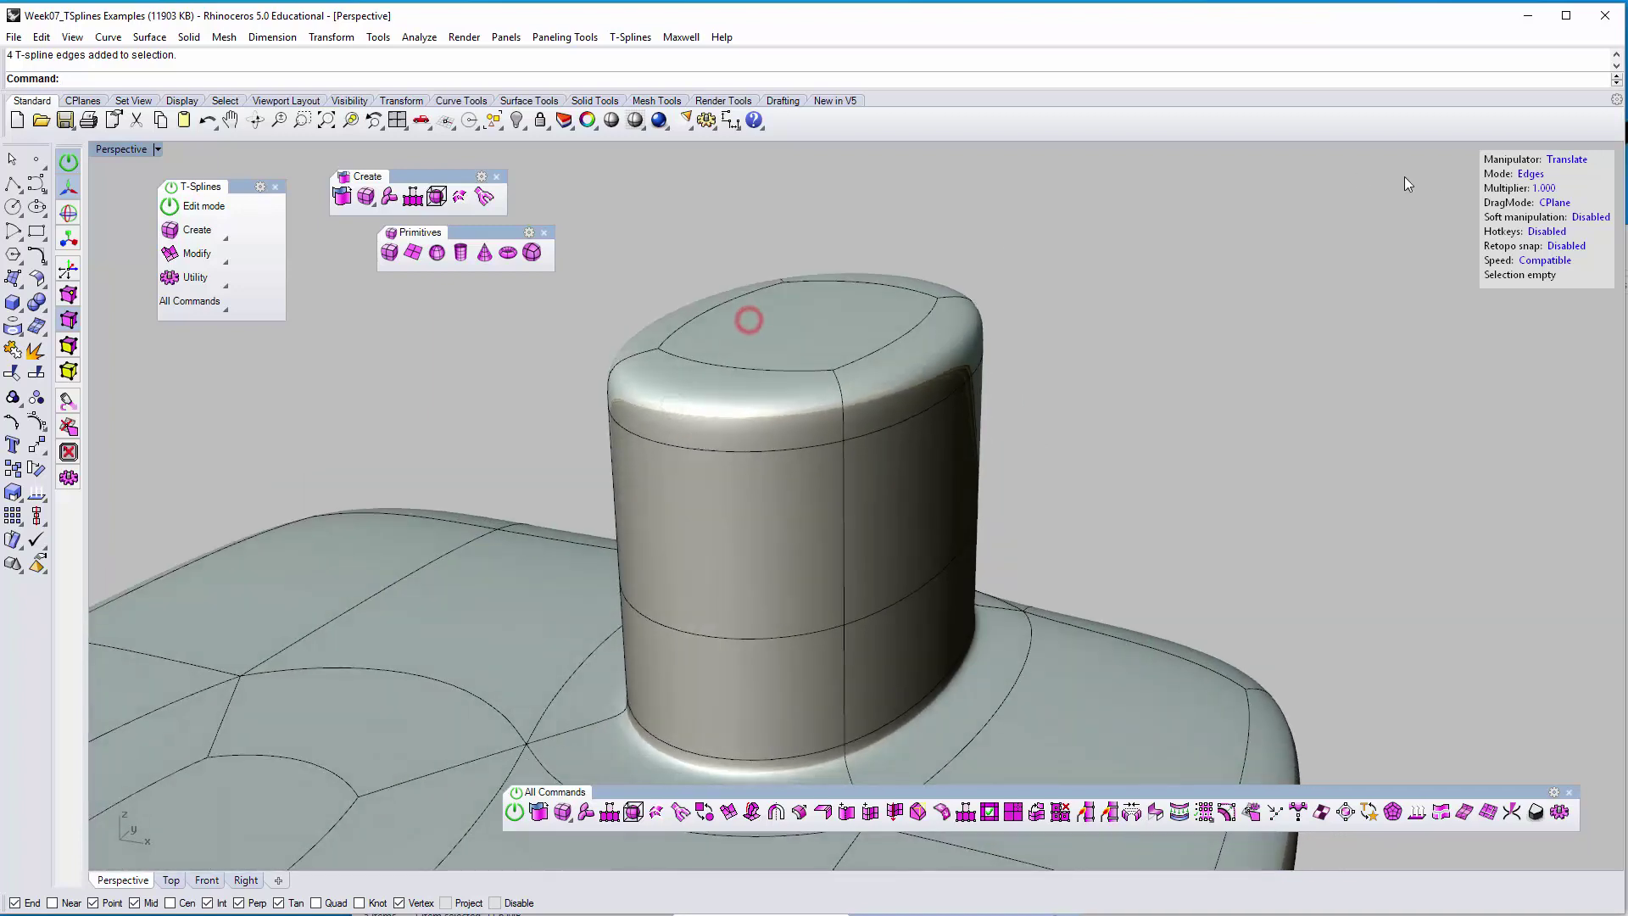
# Extrude the top face of the rounded box's column further upward
pyautogui.click(1531, 174)
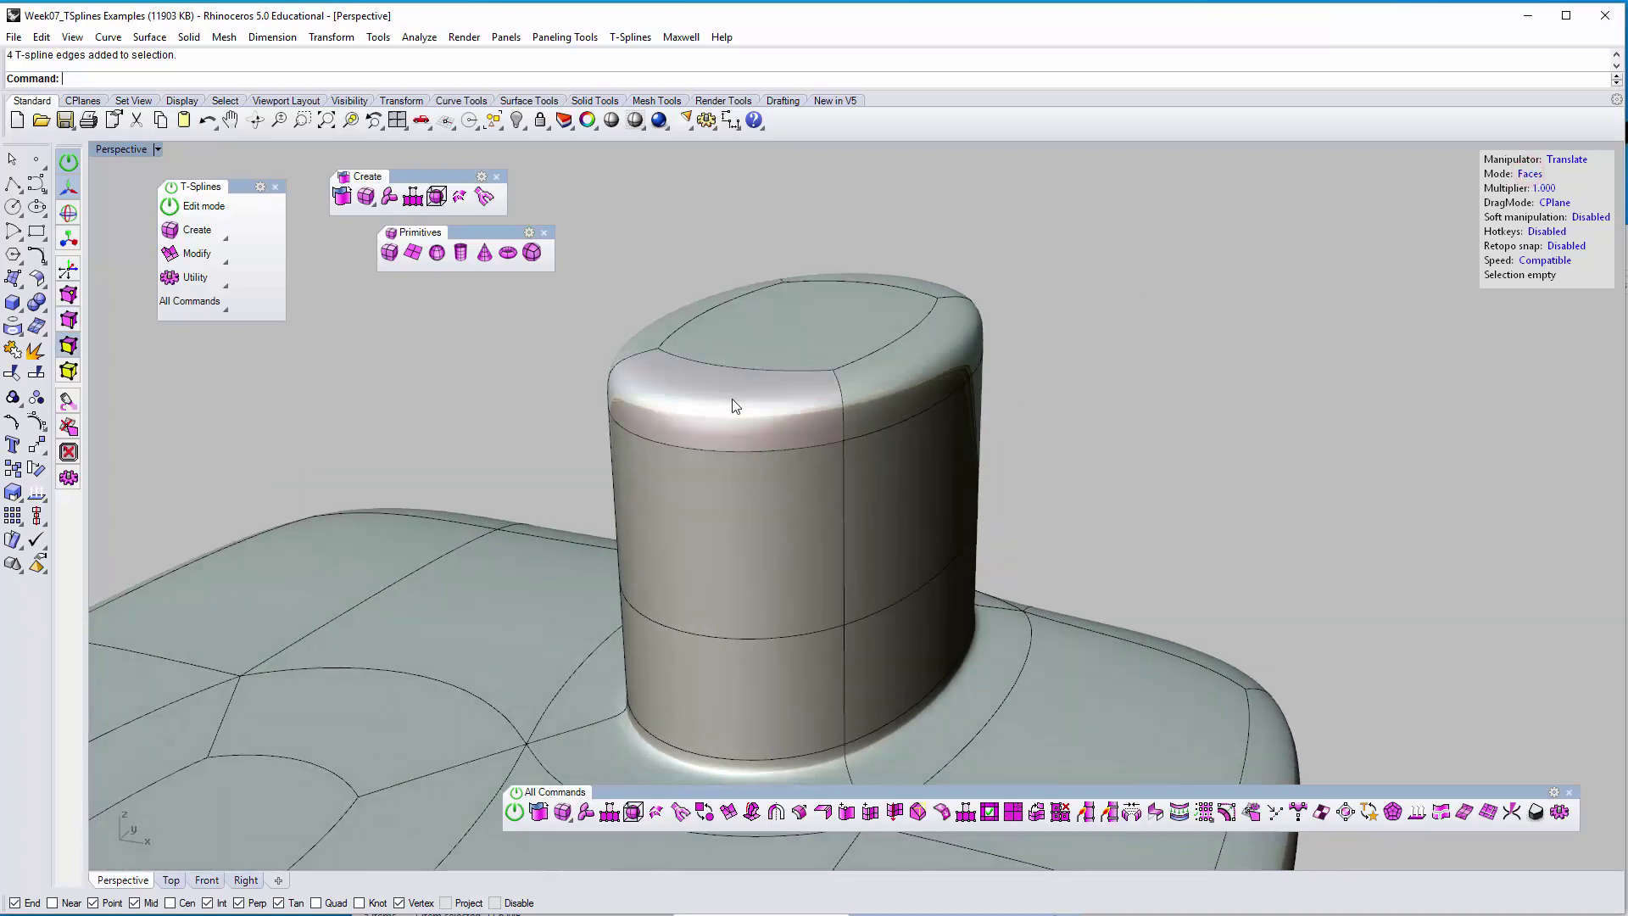
pyautogui.click(806, 339)
pyautogui.moveTo(807, 335); pyautogui.dragTo(816, 440, button='right')
pyautogui.moveTo(818, 449); pyautogui.dragTo(822, 385)
# Raise the edge ring below the column's extended top closer to the rim, and inspect the top rounding
pyautogui.click(540, 445)
pyautogui.moveTo(557, 524); pyautogui.dragTo(1222, 648)
pyautogui.click(1531, 174)
pyautogui.click(1530, 173)
pyautogui.click(1530, 174)
pyautogui.moveTo(620, 523); pyautogui.dragTo(603, 511, button='right')
pyautogui.moveTo(573, 526); pyautogui.dragTo(1039, 594)
pyautogui.moveTo(824, 482); pyautogui.dragTo(832, 445)
pyautogui.click(906, 342)
pyautogui.moveTo(906, 343); pyautogui.dragTo(902, 494, button='right')
pyautogui.click(748, 398)
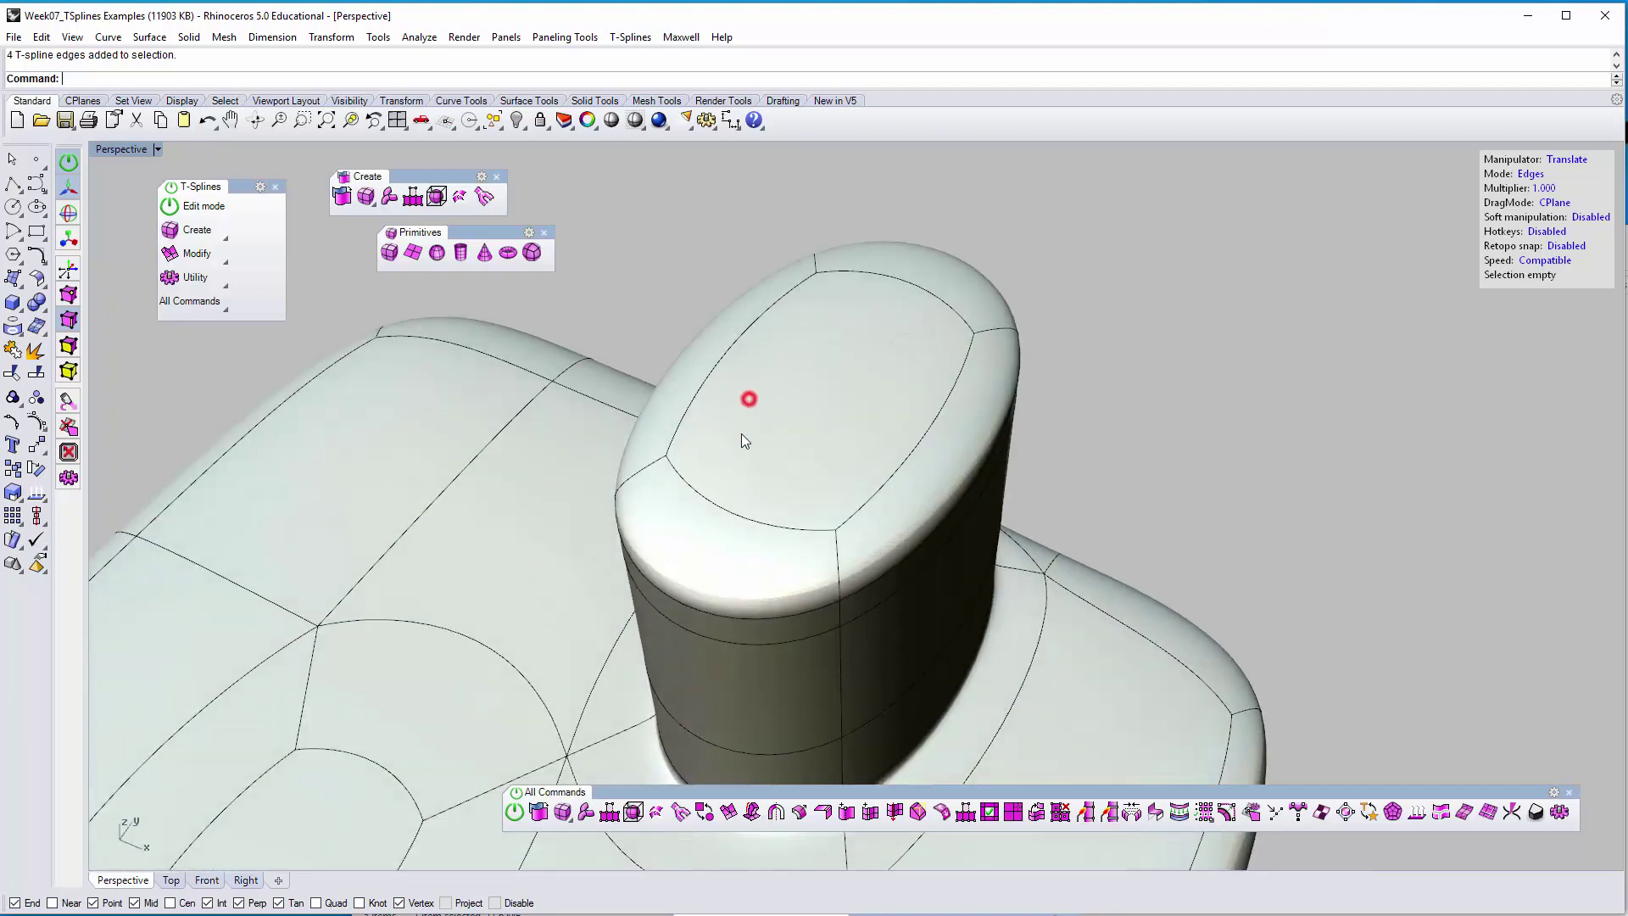
# Delete the top face of the column standing on the plane to open it up
pyautogui.moveTo(741, 458); pyautogui.dragTo(758, 388, button='right')
pyautogui.scroll(-7, 758, 389)
pyautogui.keyDown('shift'); pyautogui.moveTo(661, 514); pyautogui.dragTo(719, 435, button='right'); pyautogui.keyUp('shift')
pyautogui.scroll(-6, 721, 434)
pyautogui.click(1529, 173)
pyautogui.moveTo(726, 461); pyautogui.dragTo(754, 483, button='right')
pyautogui.click(750, 479)
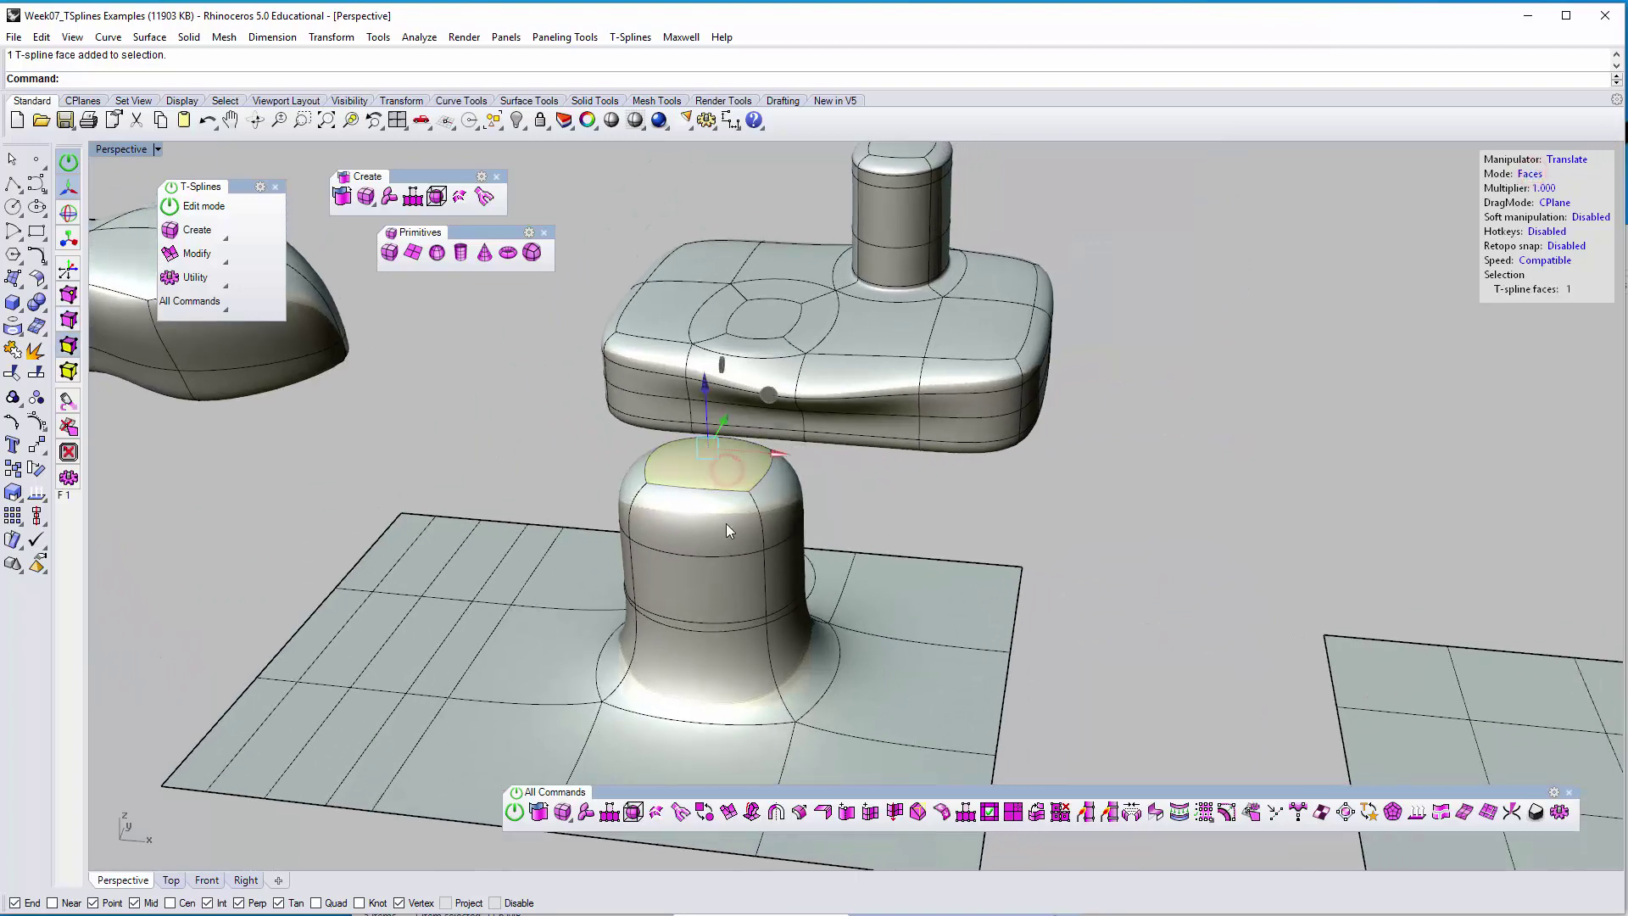
pyautogui.moveTo(745, 545); pyautogui.dragTo(776, 579, button='right')
pyautogui.press('Delete')
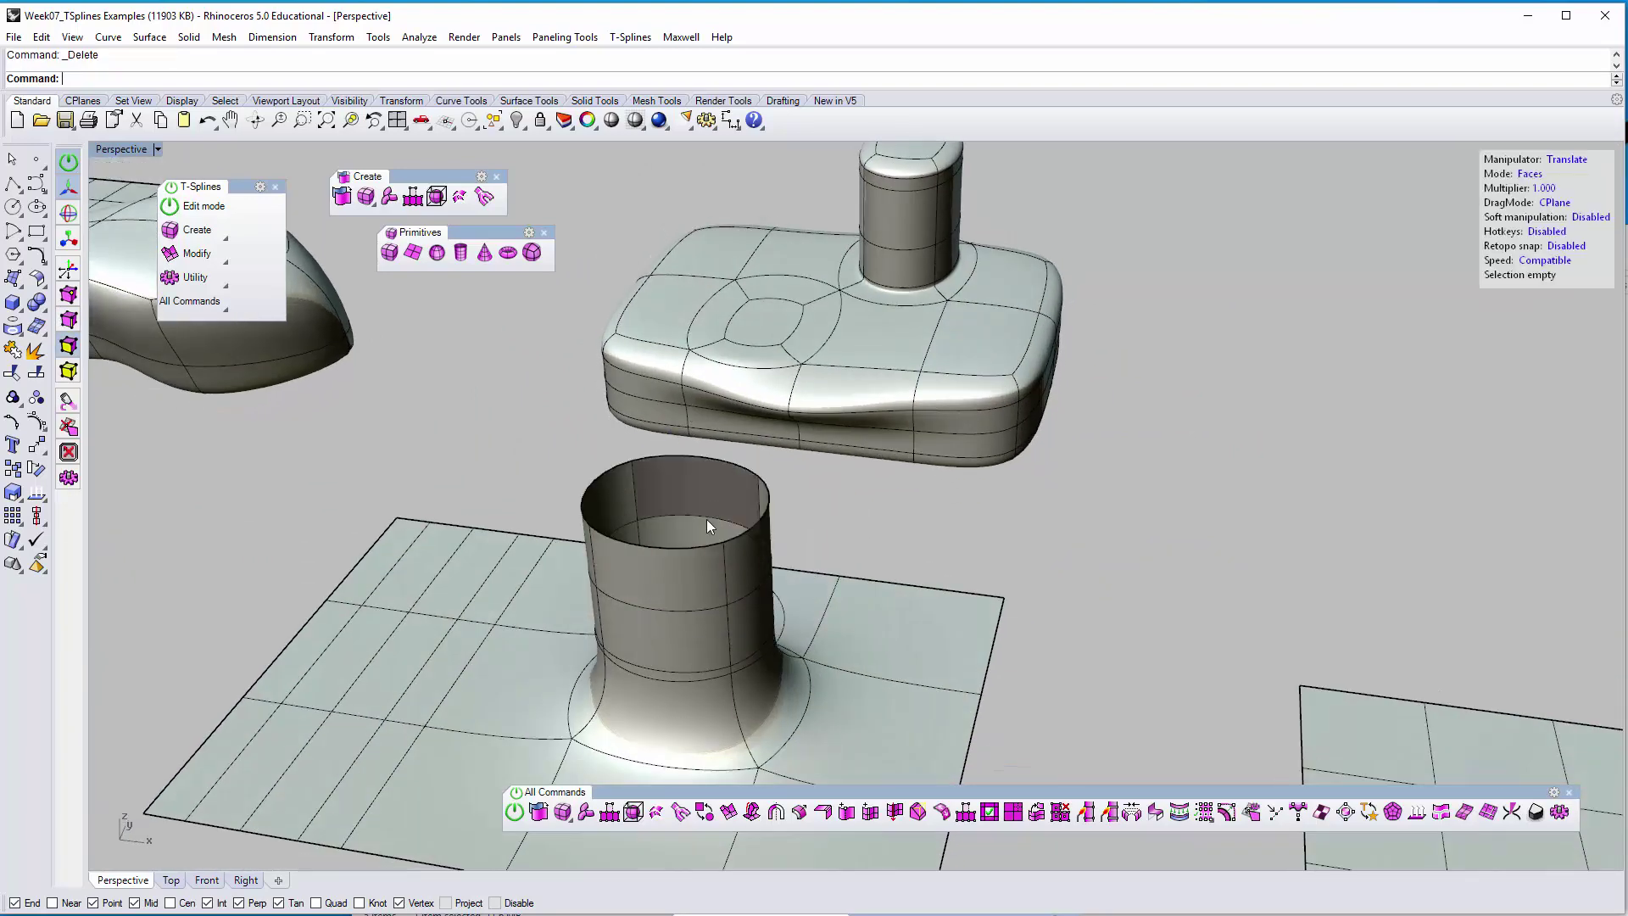
# Delete the top face of the rounded box's column to open its end
pyautogui.moveTo(679, 536); pyautogui.dragTo(711, 570, button='right')
pyautogui.scroll(2, 788, 317)
pyautogui.click(797, 292)
pyautogui.press('Delete')
pyautogui.moveTo(819, 358); pyautogui.dragTo(842, 325, button='right')
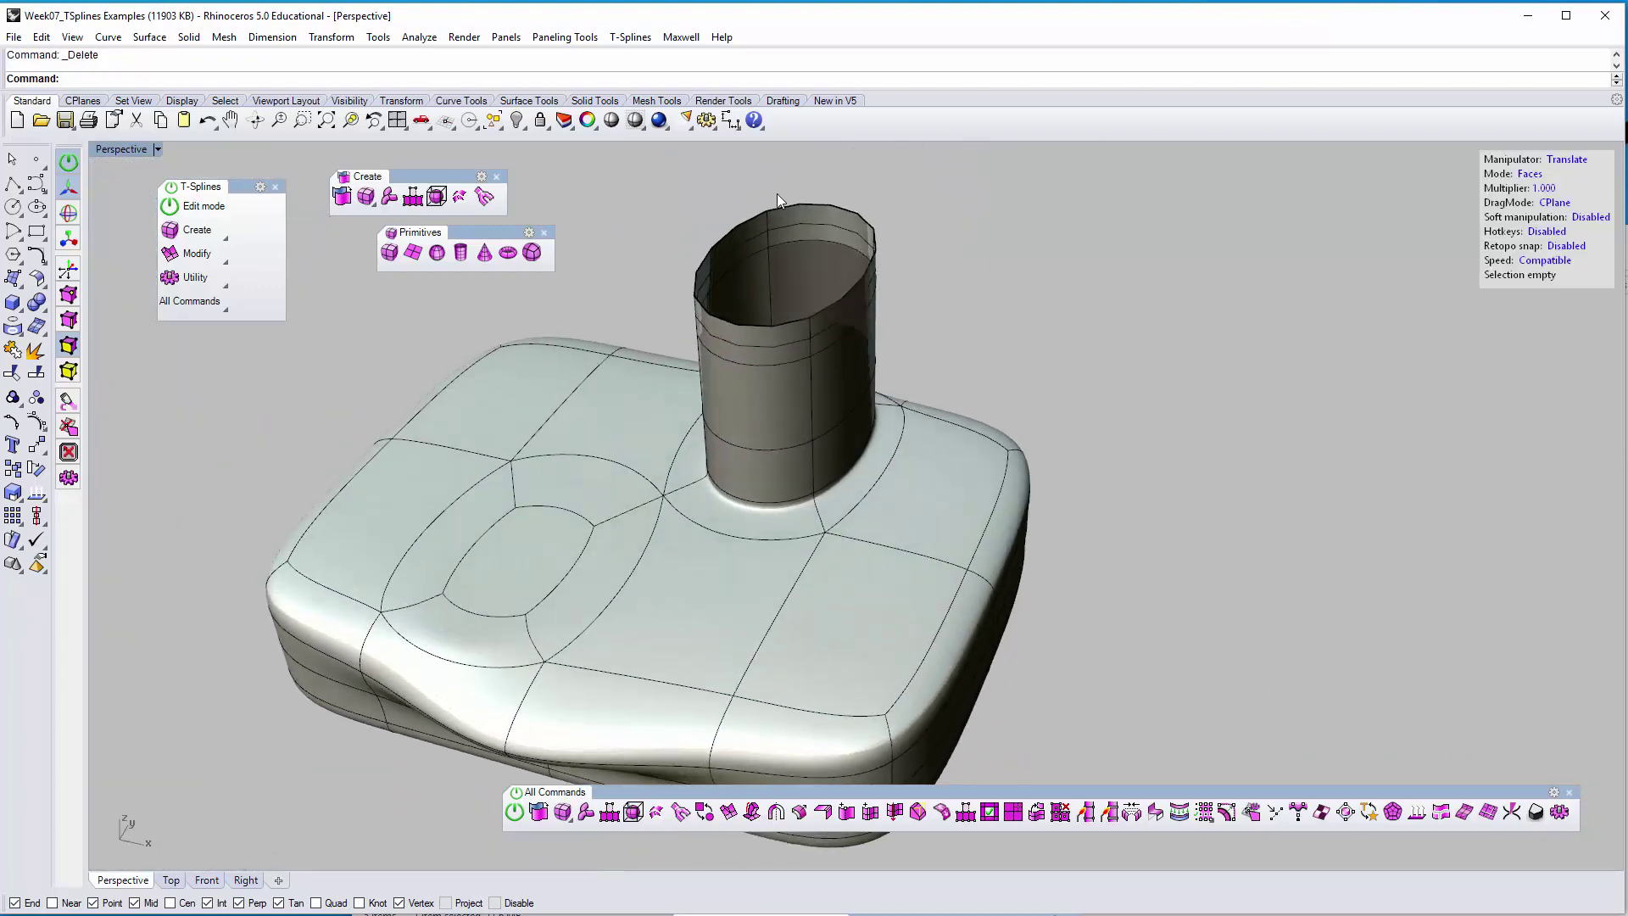
pyautogui.keyDown('shift'); pyautogui.moveTo(839, 241); pyautogui.dragTo(872, 302, button='right'); pyautogui.keyUp('shift')
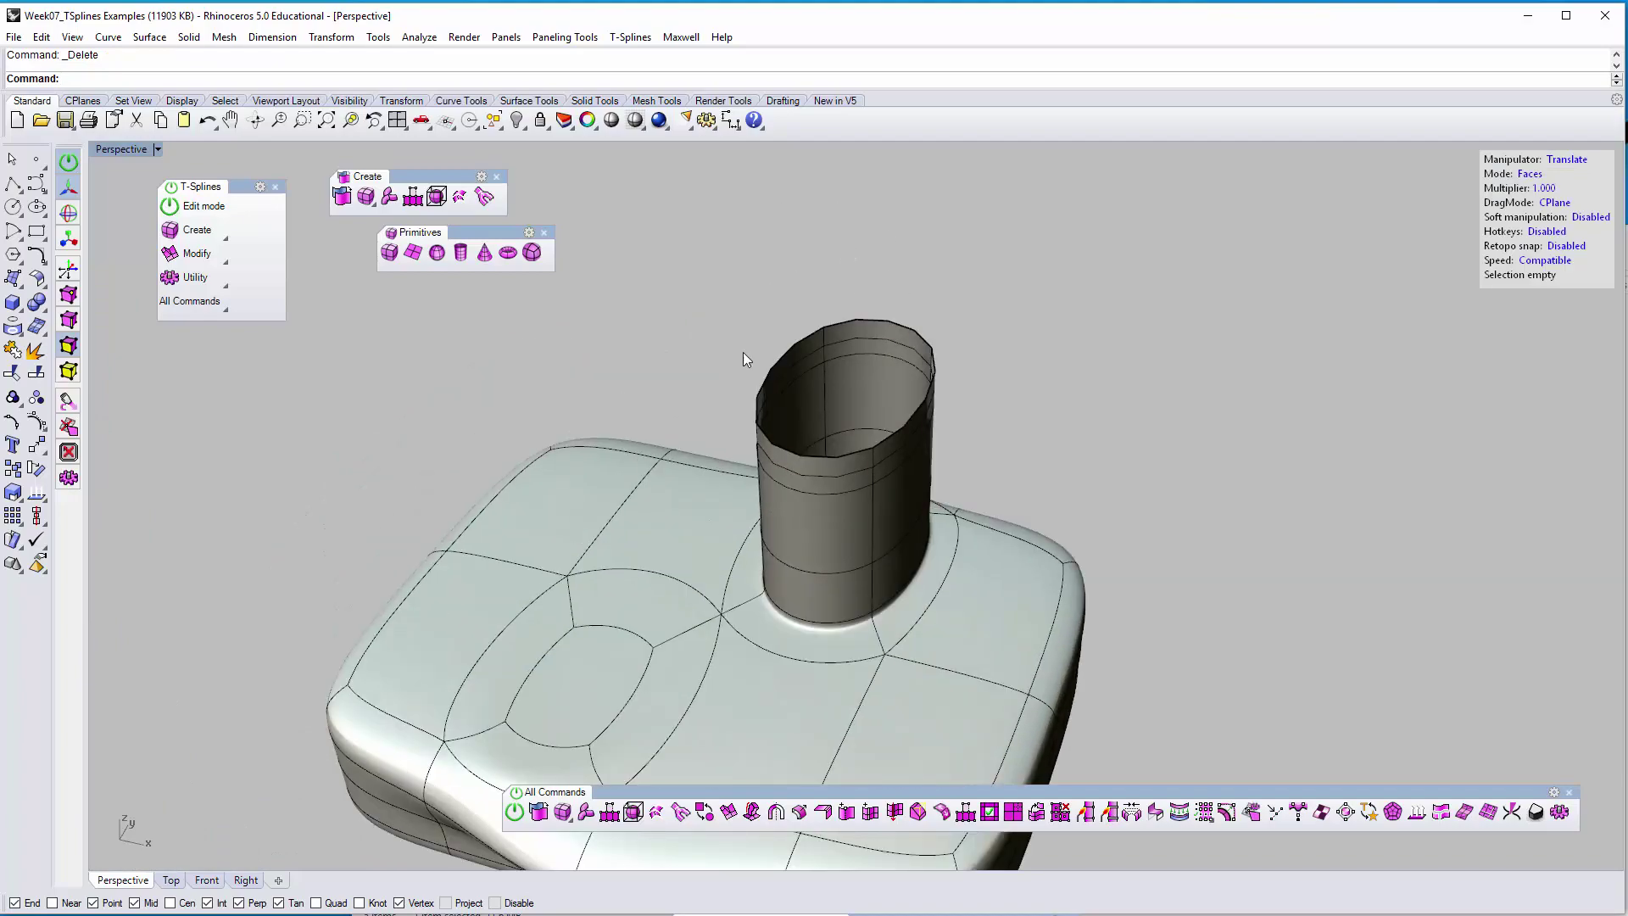
pyautogui.moveTo(789, 506); pyautogui.dragTo(696, 365, button='right')
# Delete the top edge loop of the open column on the plane to shorten it
pyautogui.moveTo(522, 309); pyautogui.dragTo(797, 387)
pyautogui.moveTo(712, 423)
pyautogui.mouseDown(button='right')
pyautogui.moveTo(690, 418)
pyautogui.moveTo(715, 420)
pyautogui.mouseUp(button='right')
pyautogui.click(1529, 176)
pyautogui.click(1535, 175)
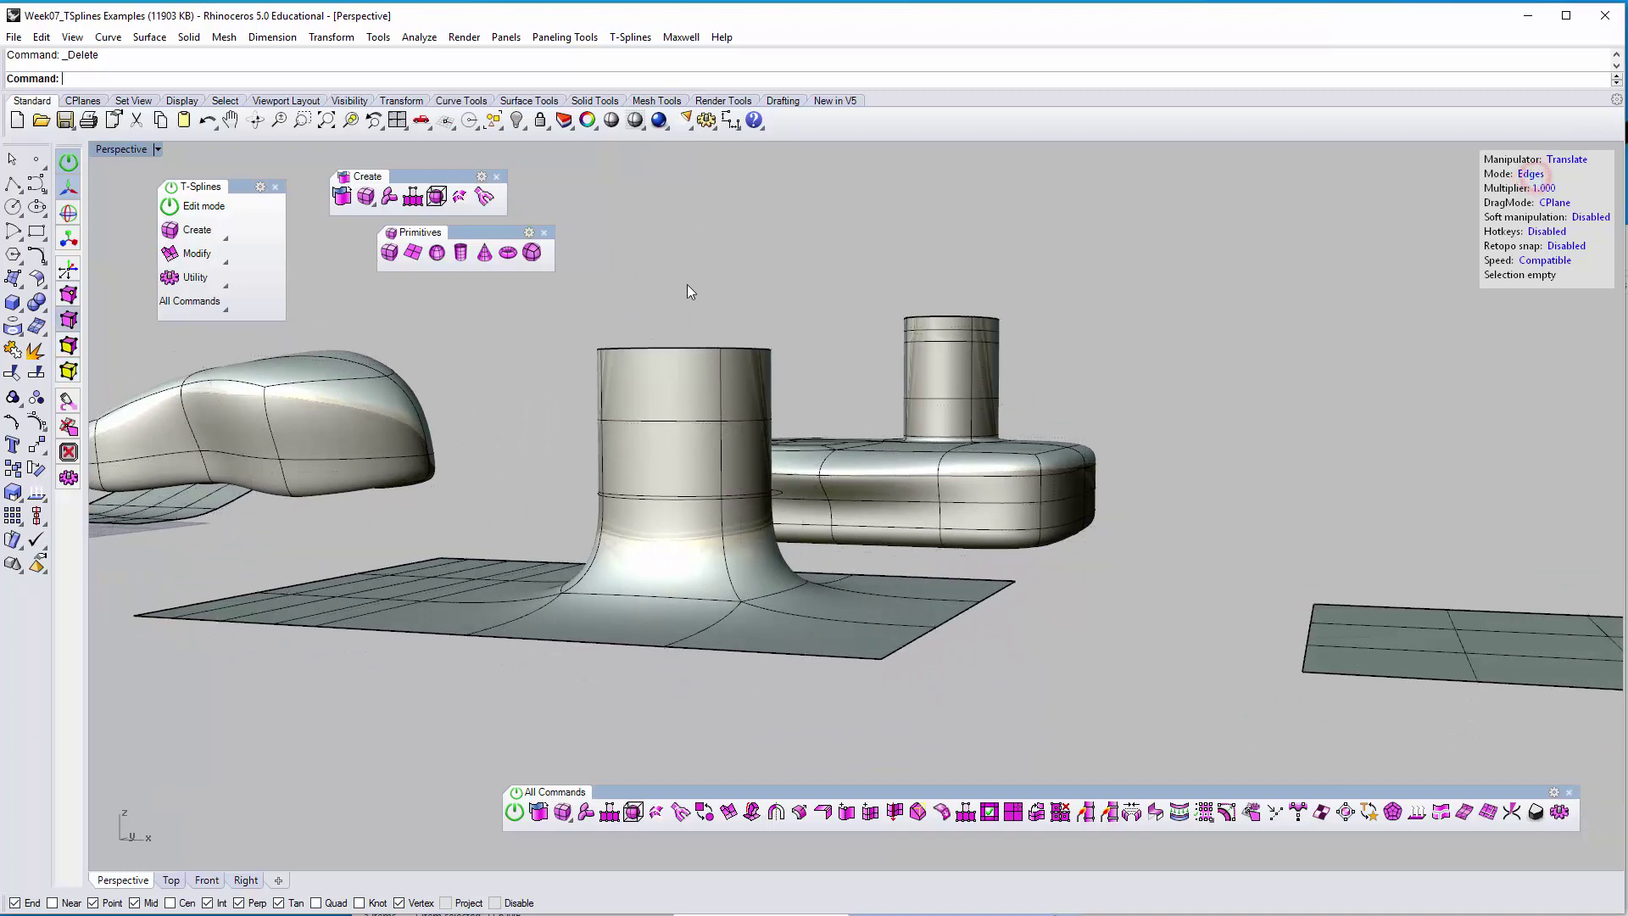
pyautogui.moveTo(549, 302); pyautogui.dragTo(816, 373)
pyautogui.moveTo(817, 380); pyautogui.dragTo(623, 465, button='right')
pyautogui.press('Delete')
pyautogui.scroll(4, 641, 495)
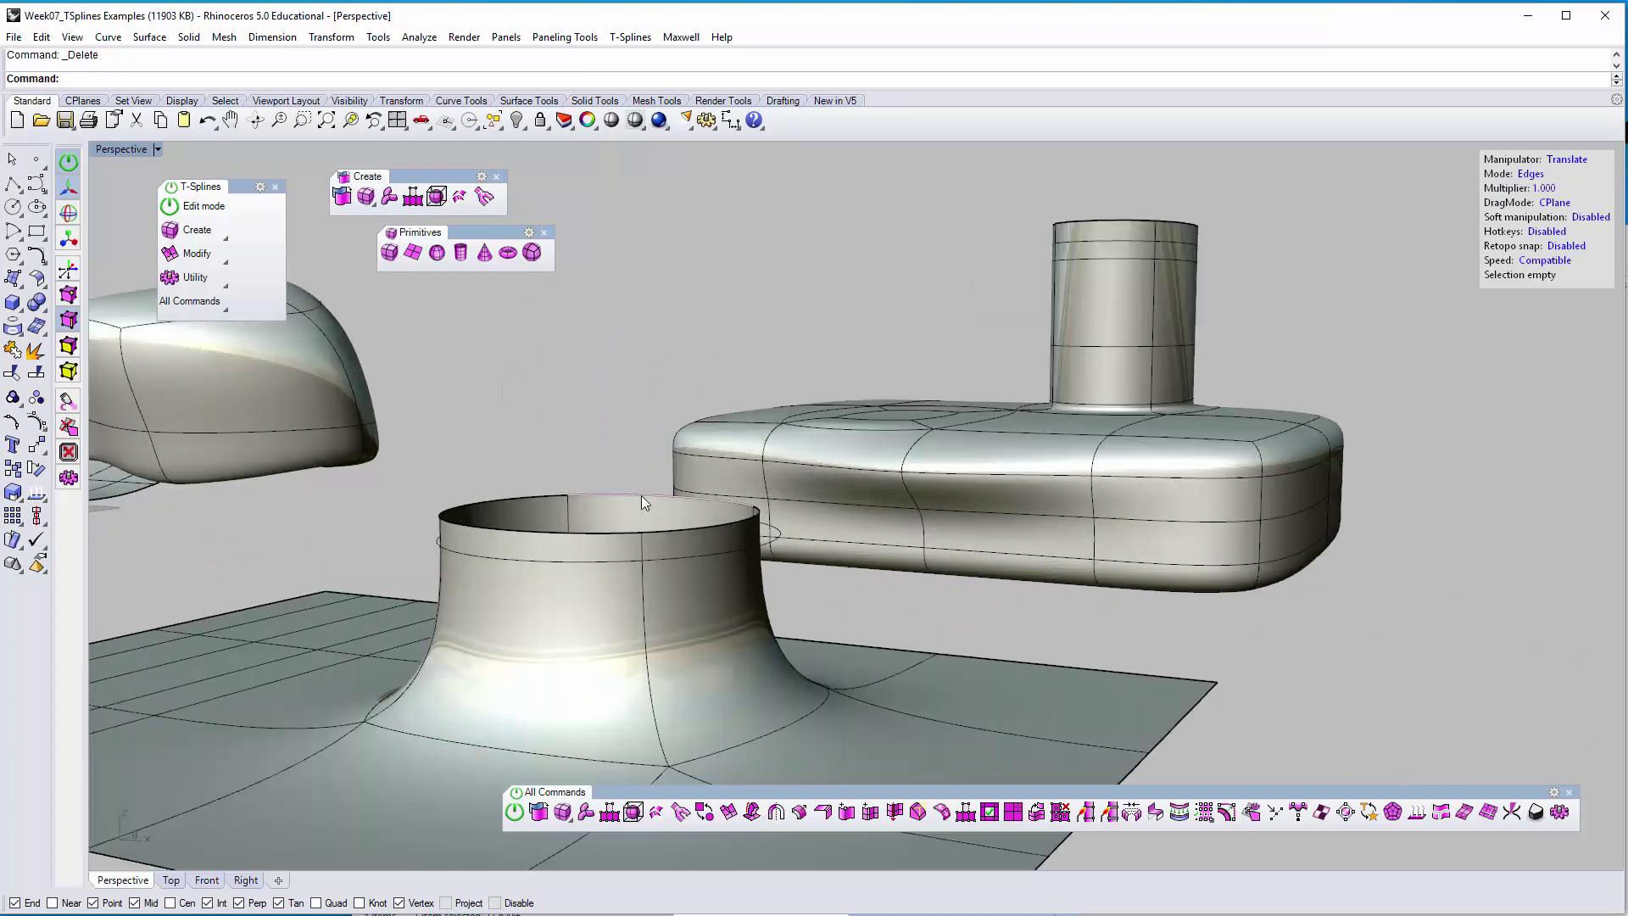
# Raise the edge ring just below the plane column's open rim, and clear the edge selection
pyautogui.doubleClick(602, 560)
pyautogui.moveTo(613, 490); pyautogui.dragTo(607, 414)
pyautogui.click(543, 284)
pyautogui.scroll(-4, 620, 446)
pyautogui.moveTo(658, 445); pyautogui.dragTo(534, 488, button='right')
pyautogui.scroll(2, 488, 451)
pyautogui.moveTo(488, 451); pyautogui.dragTo(761, 501)
pyautogui.keyDown('shift'); pyautogui.moveTo(761, 501); pyautogui.dragTo(743, 593, button='right'); pyautogui.keyUp('shift')
pyautogui.keyDown('ctrl'); pyautogui.click(739, 525); pyautogui.keyUp('ctrl')
pyautogui.click(770, 439)
pyautogui.moveTo(679, 485); pyautogui.dragTo(677, 469, button='right')
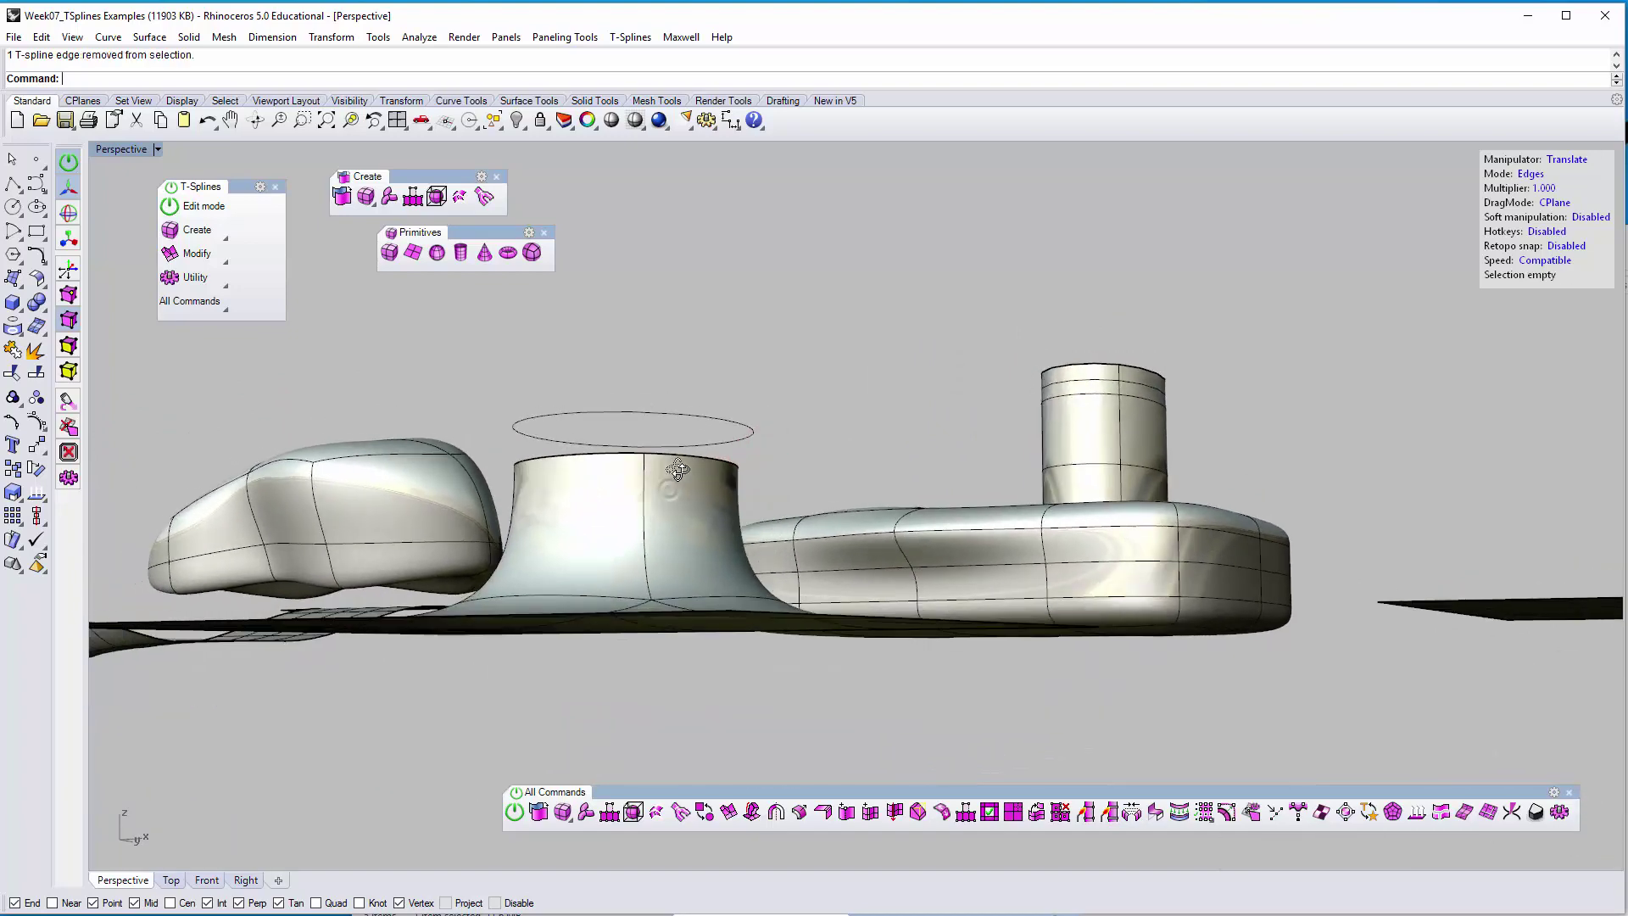
# Extrude the open rim loop of the plane's column upward
pyautogui.doubleClick(499, 449)
pyautogui.moveTo(781, 400); pyautogui.dragTo(782, 427, button='right')
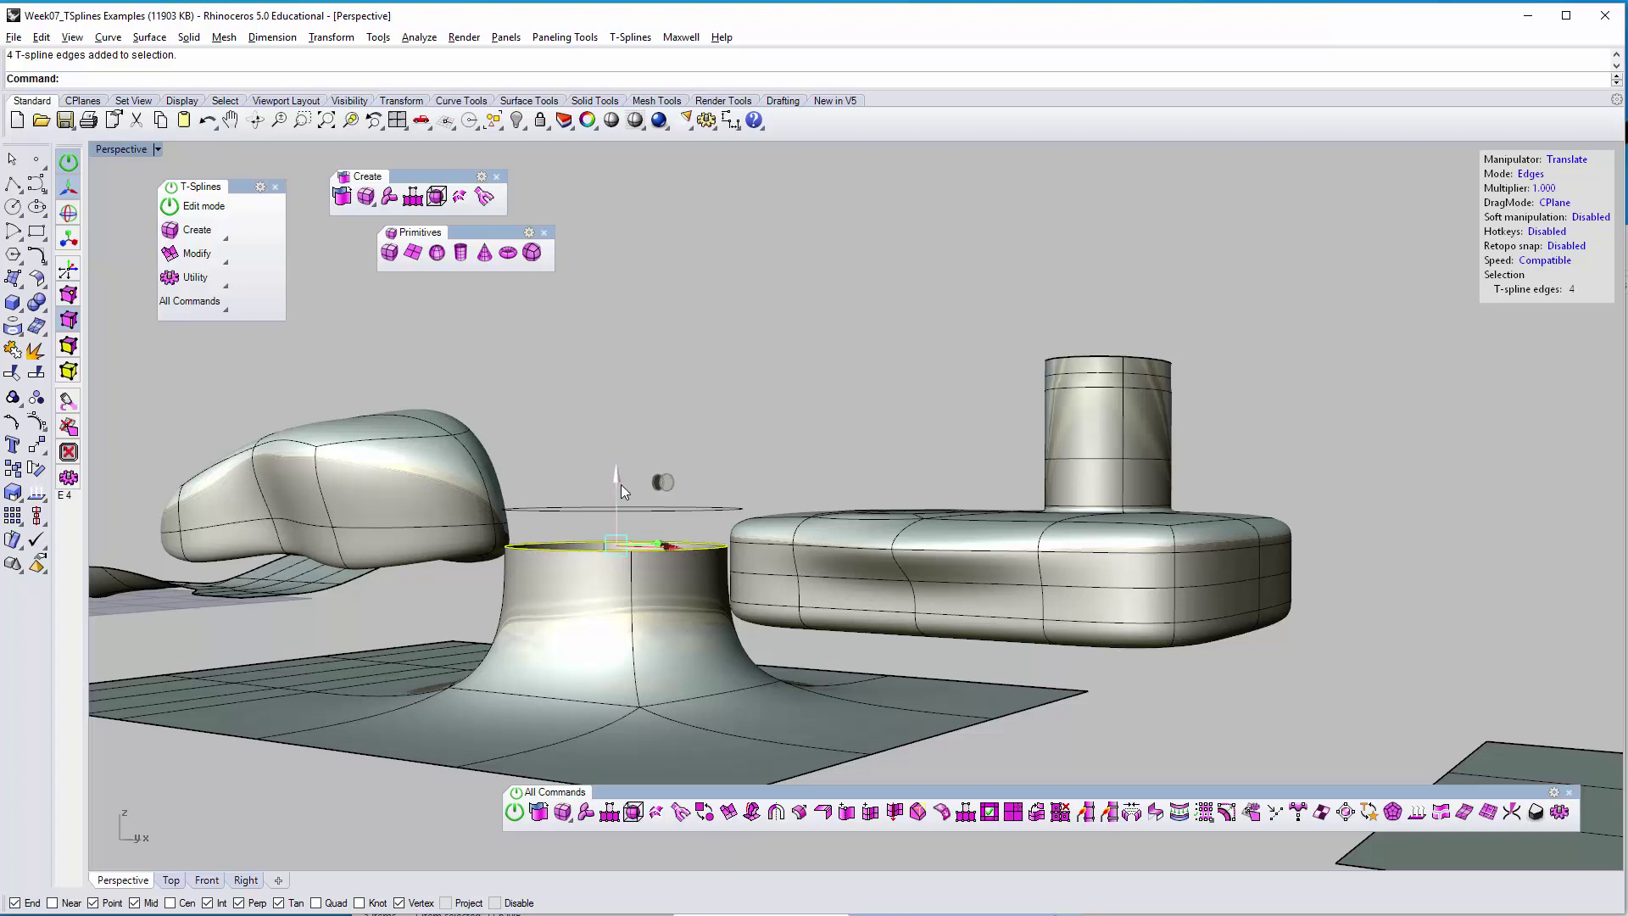
pyautogui.moveTo(621, 490); pyautogui.dragTo(618, 467)
pyautogui.moveTo(758, 552); pyautogui.dragTo(493, 550, button='right')
pyautogui.click(713, 542)
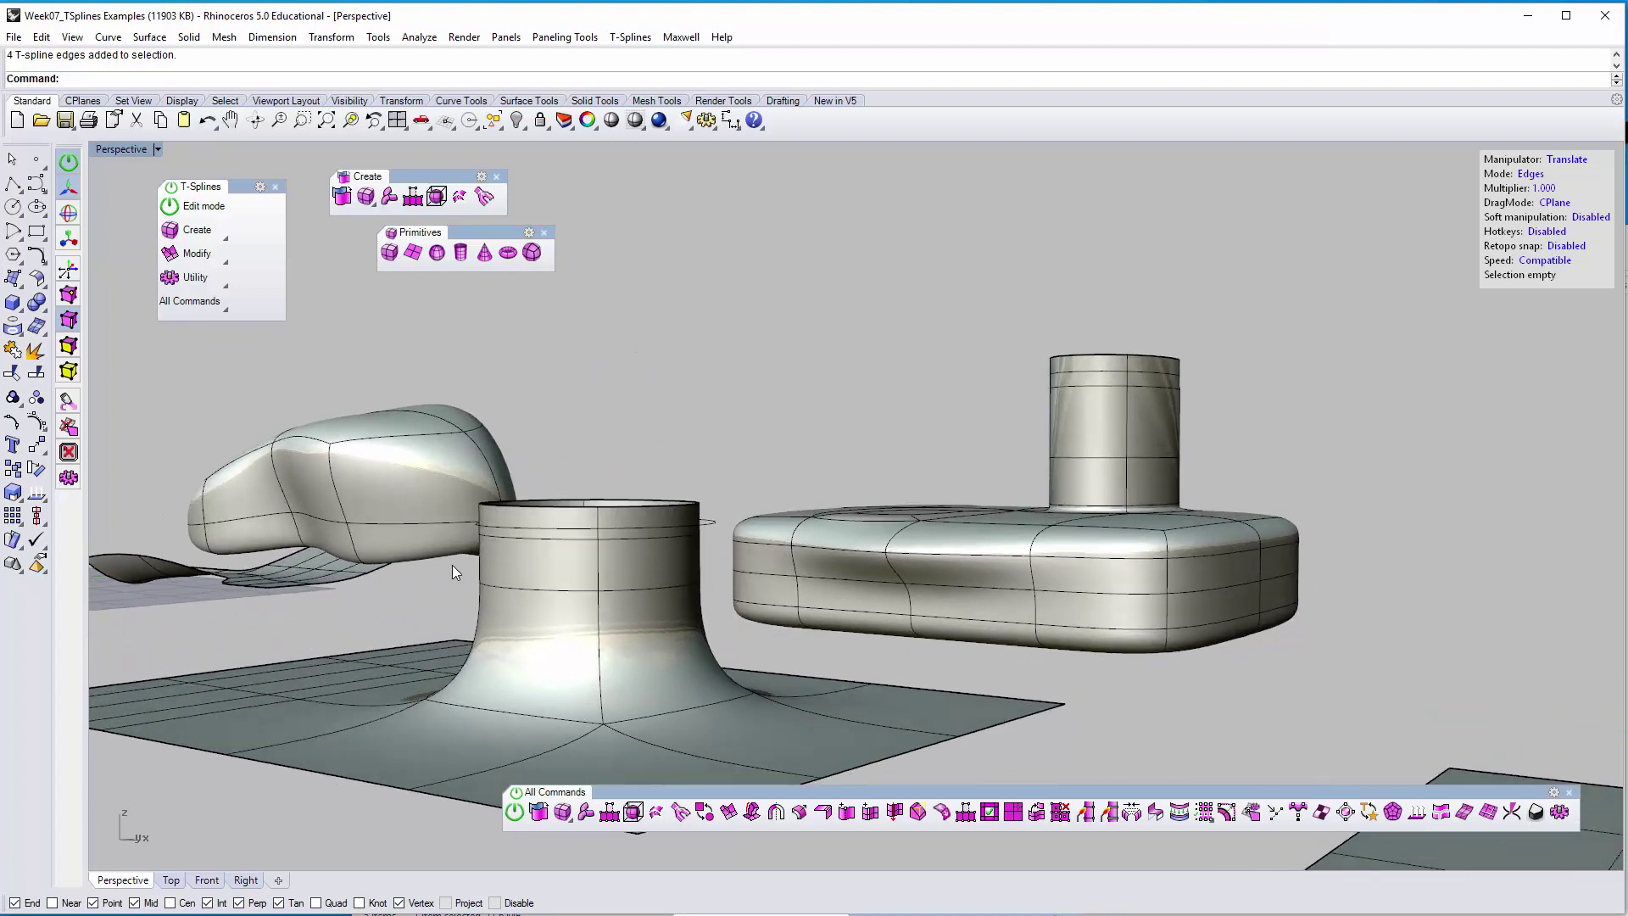
# Lower the plane column's middle edge ring down to the plane to make the base transition tight
pyautogui.doubleClick(592, 585)
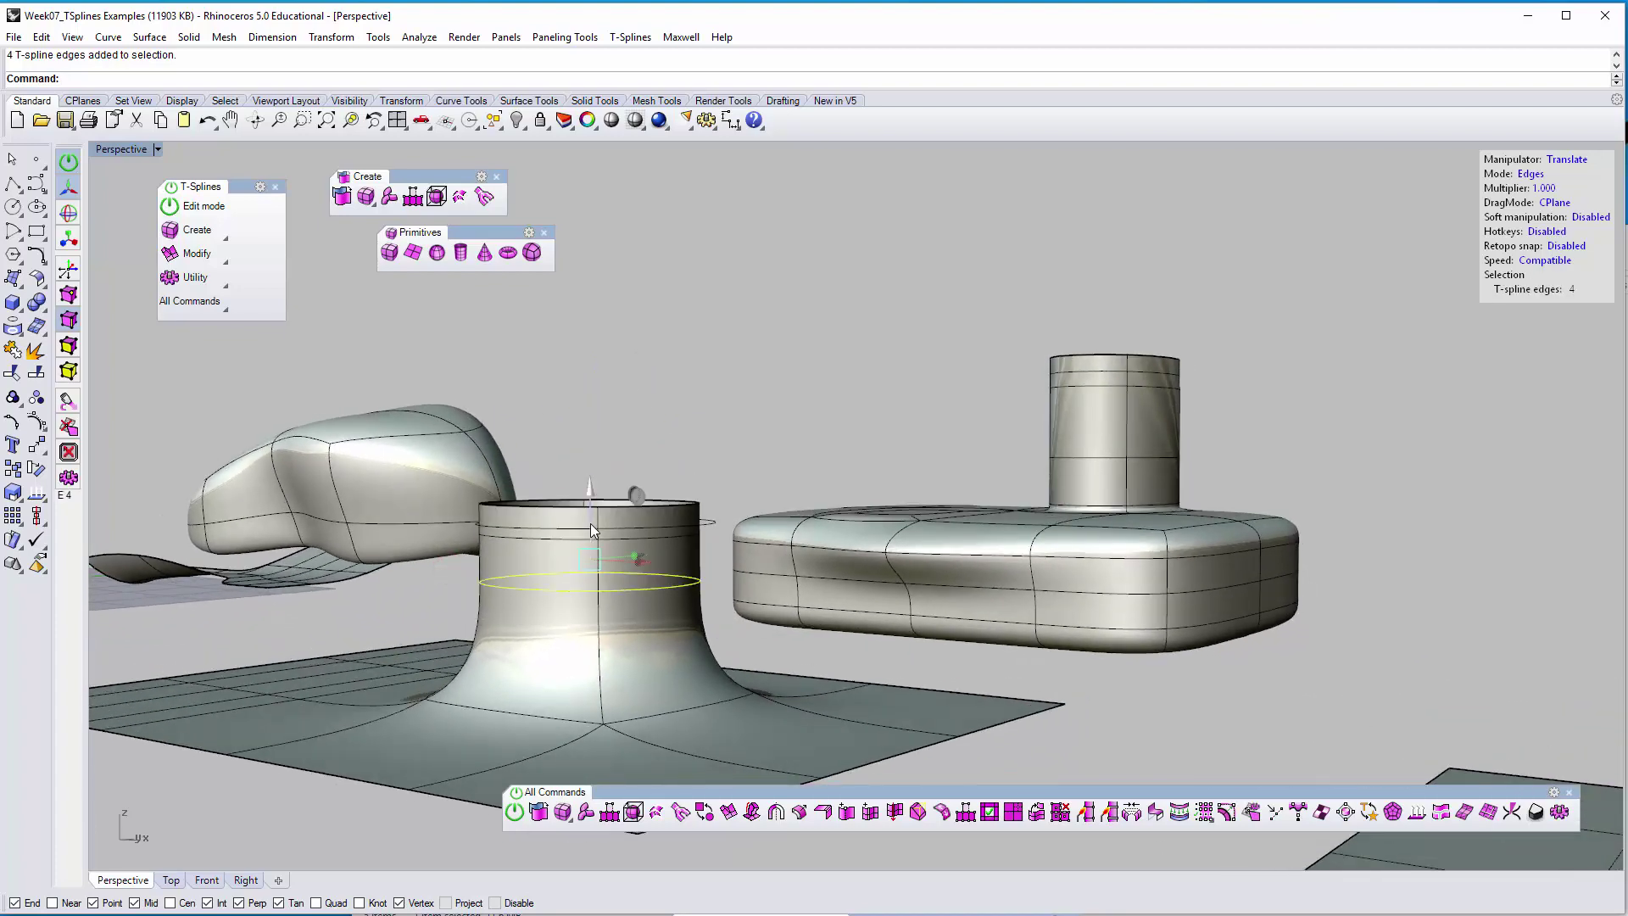
pyautogui.moveTo(590, 527); pyautogui.dragTo(593, 673)
pyautogui.moveTo(495, 578); pyautogui.dragTo(470, 586, button='right')
pyautogui.click(425, 570)
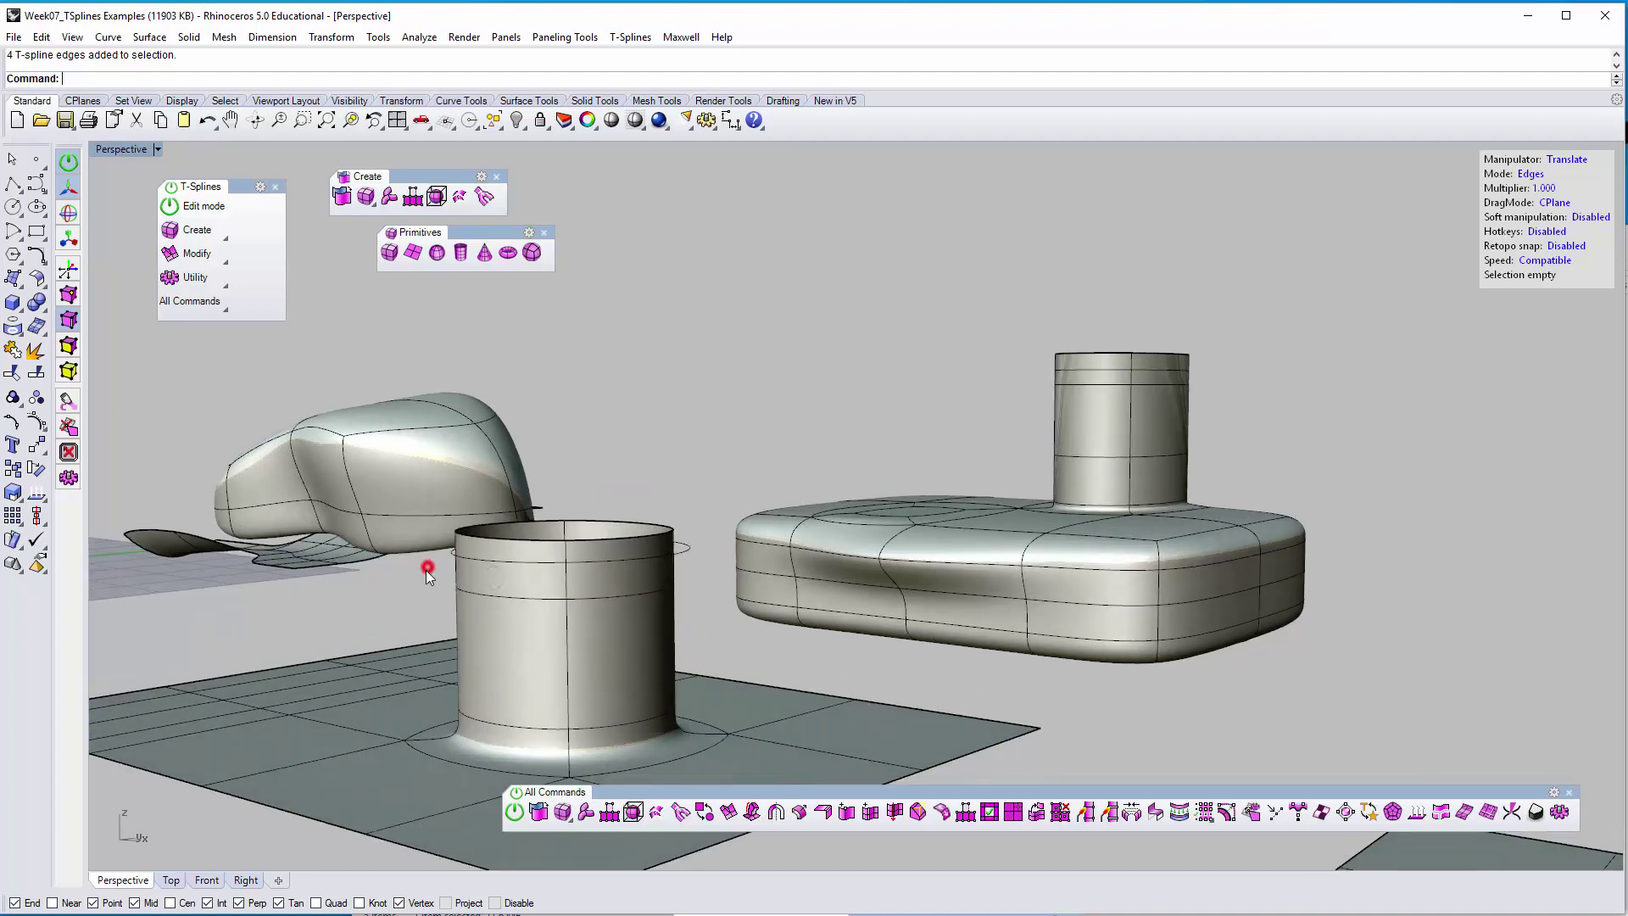
# Lower the next edge ring to about mid-height, and lower the open rim to shorten the plane's column
pyautogui.doubleClick(635, 592)
pyautogui.moveTo(566, 526); pyautogui.dragTo(585, 622)
pyautogui.moveTo(469, 509); pyautogui.dragTo(492, 422, button='right')
pyautogui.moveTo(500, 437); pyautogui.dragTo(770, 495)
pyautogui.moveTo(636, 440); pyautogui.dragTo(629, 501)
# Try moving one edge of the outer loop around the plane column's base inward, and undo the move
pyautogui.click(651, 416)
pyautogui.moveTo(651, 416); pyautogui.dragTo(793, 608, button='right')
pyautogui.click(806, 679)
pyautogui.moveTo(837, 680); pyautogui.dragTo(627, 600, button='right')
pyautogui.scroll(3, 612, 548)
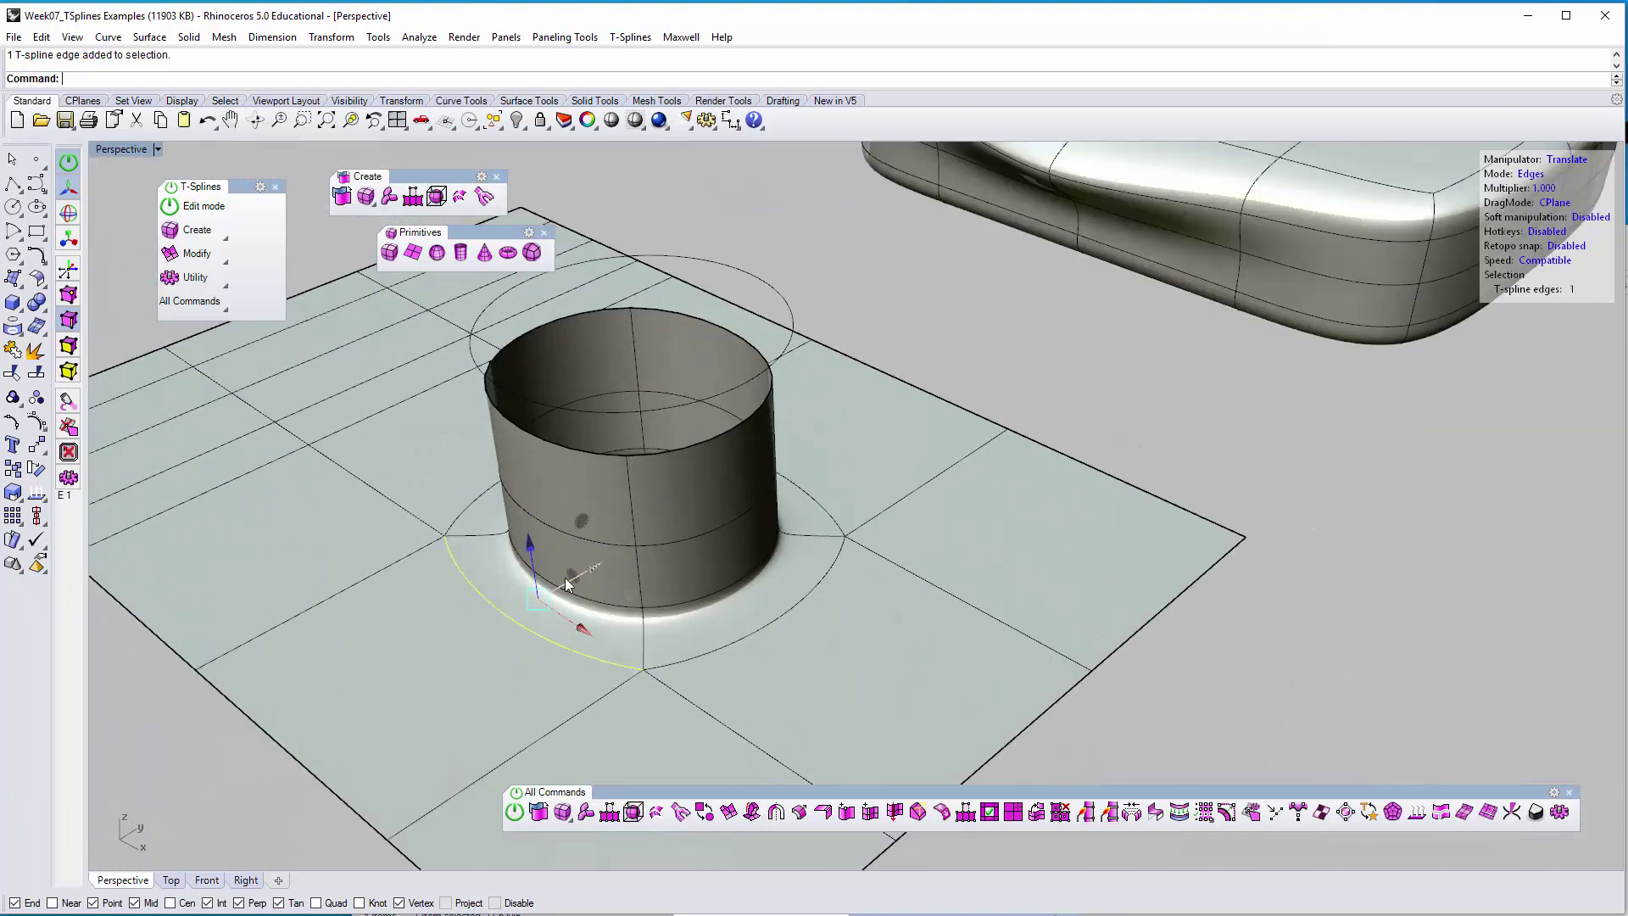
pyautogui.moveTo(564, 586); pyautogui.dragTo(587, 570)
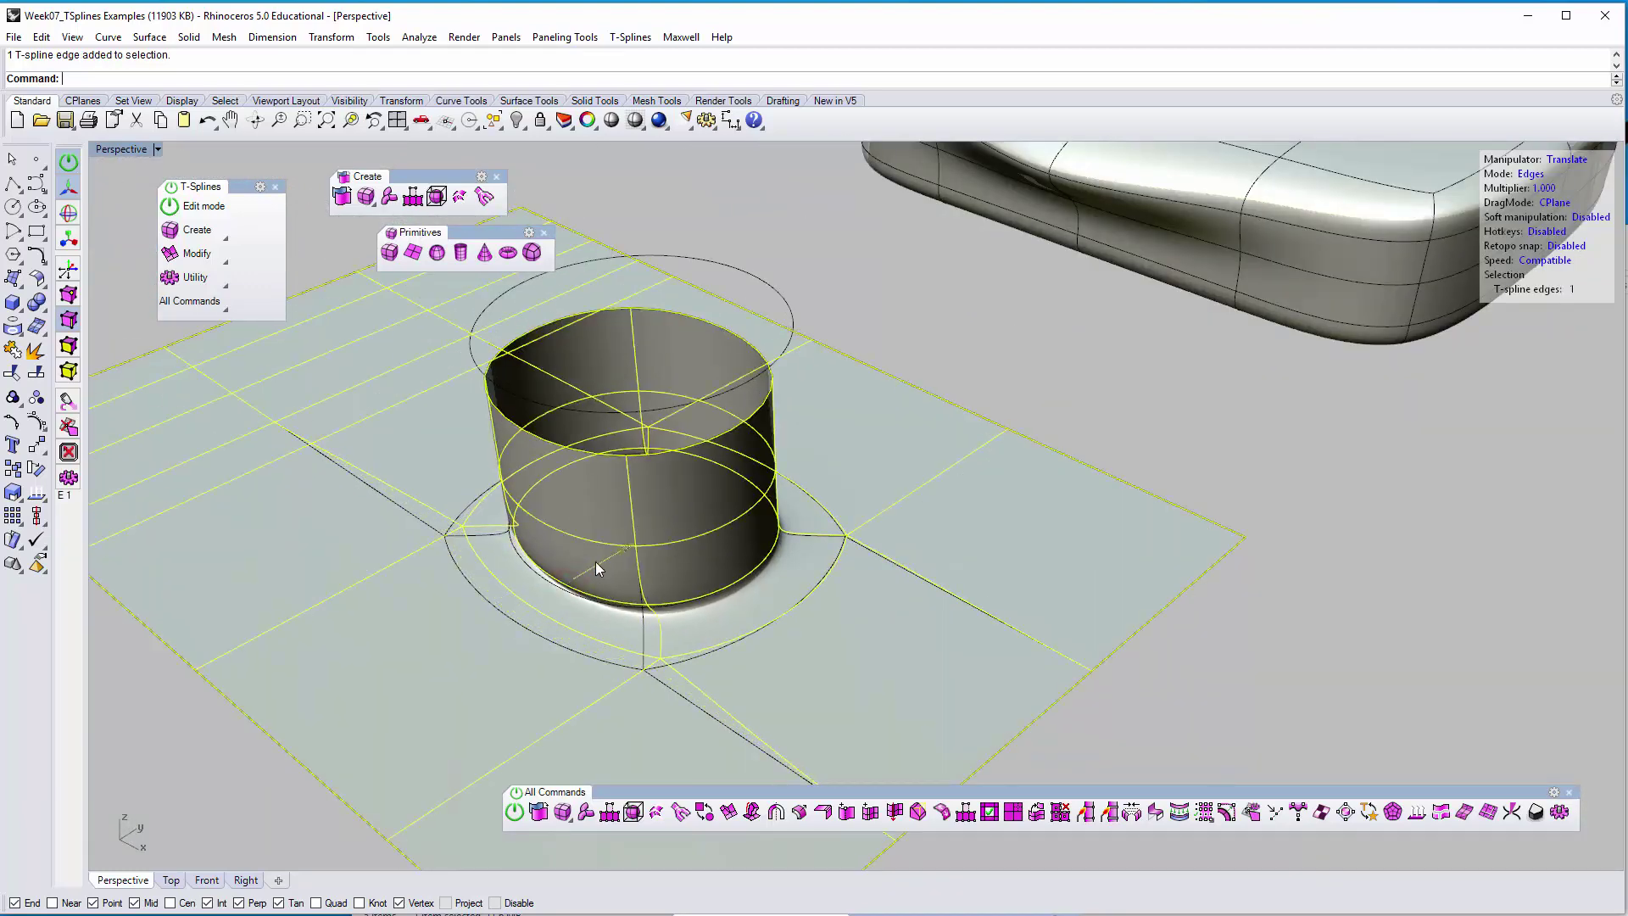
pyautogui.hotkey('ctrl', 'z')
# Select the four edges of the outer loop around the plane column's base and scale the loop outward to soften the transition
pyautogui.keyDown('shift'); pyautogui.click(735, 644); pyautogui.keyUp('shift')
pyautogui.keyDown('shift'); pyautogui.click(820, 509); pyautogui.keyUp('shift')
pyautogui.moveTo(821, 509); pyautogui.dragTo(766, 619, button='right')
pyautogui.keyDown('shift'); pyautogui.click(496, 564); pyautogui.keyUp('shift')
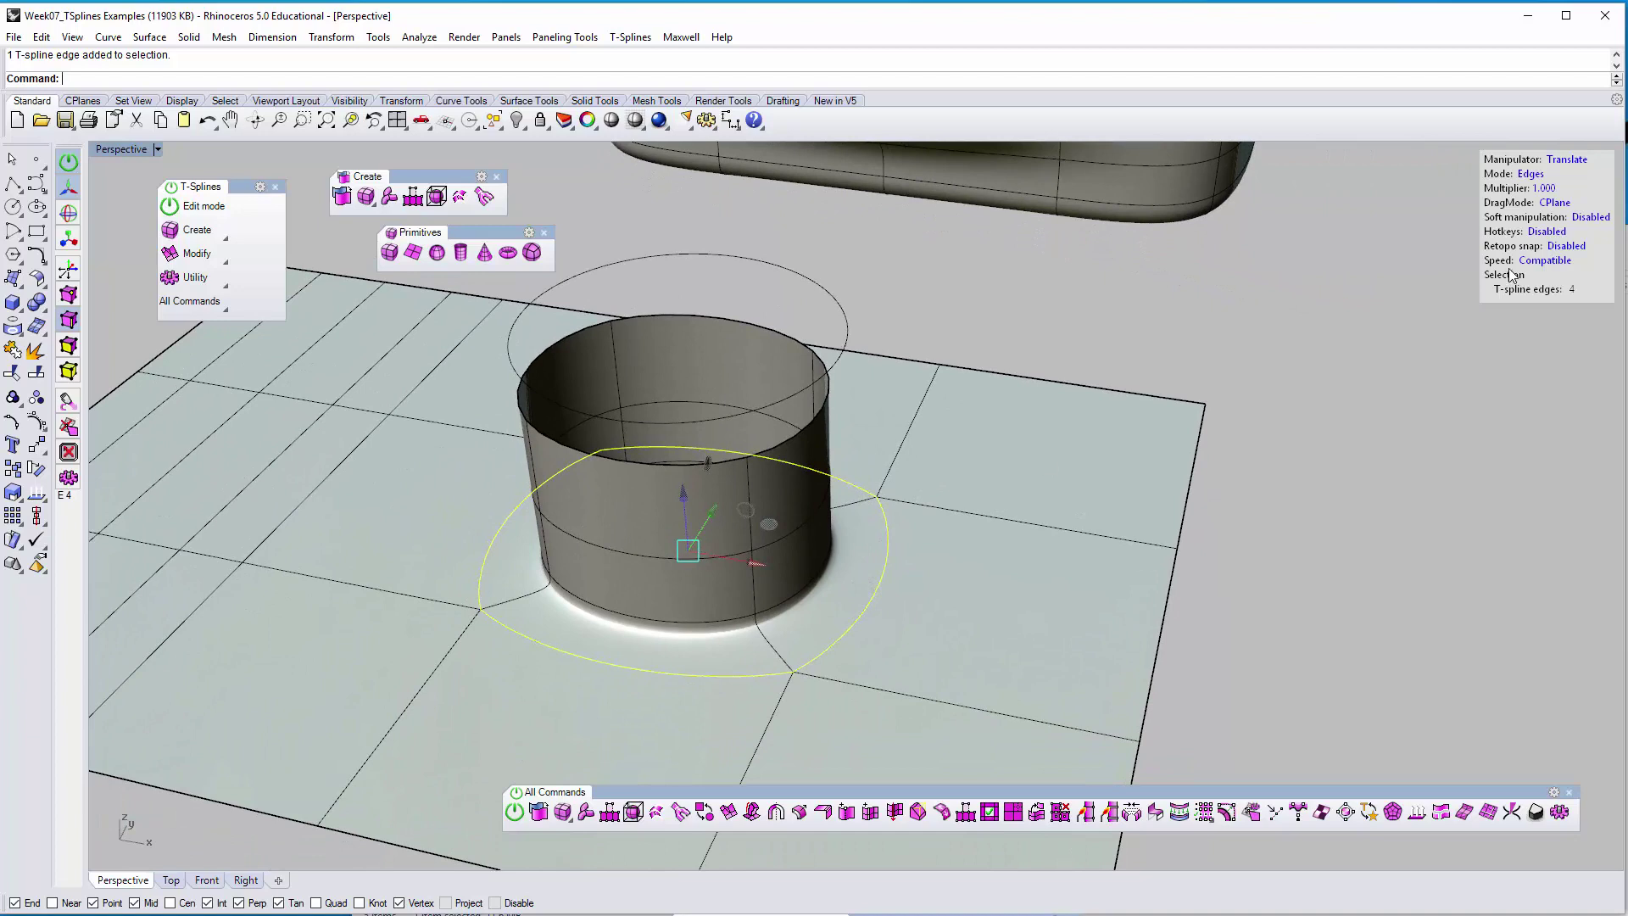
pyautogui.click(68, 239)
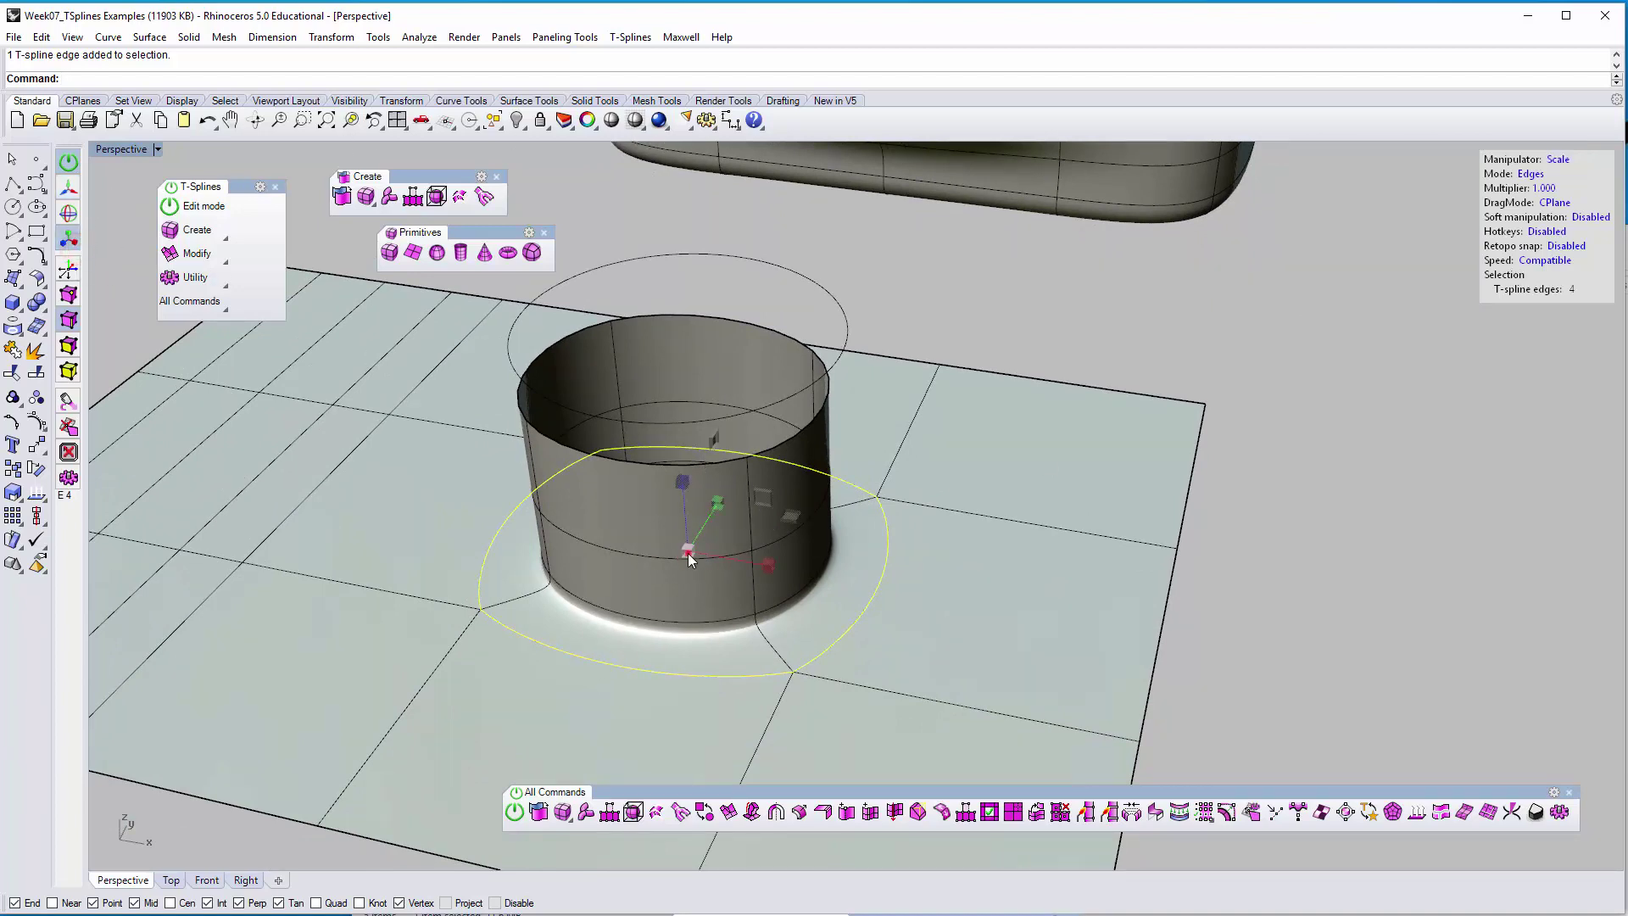
pyautogui.moveTo(688, 553); pyautogui.dragTo(893, 613)
pyautogui.moveTo(894, 614); pyautogui.dragTo(866, 520, button='right')
pyautogui.click(716, 657)
pyautogui.moveTo(716, 656); pyautogui.dragTo(656, 653, button='right')
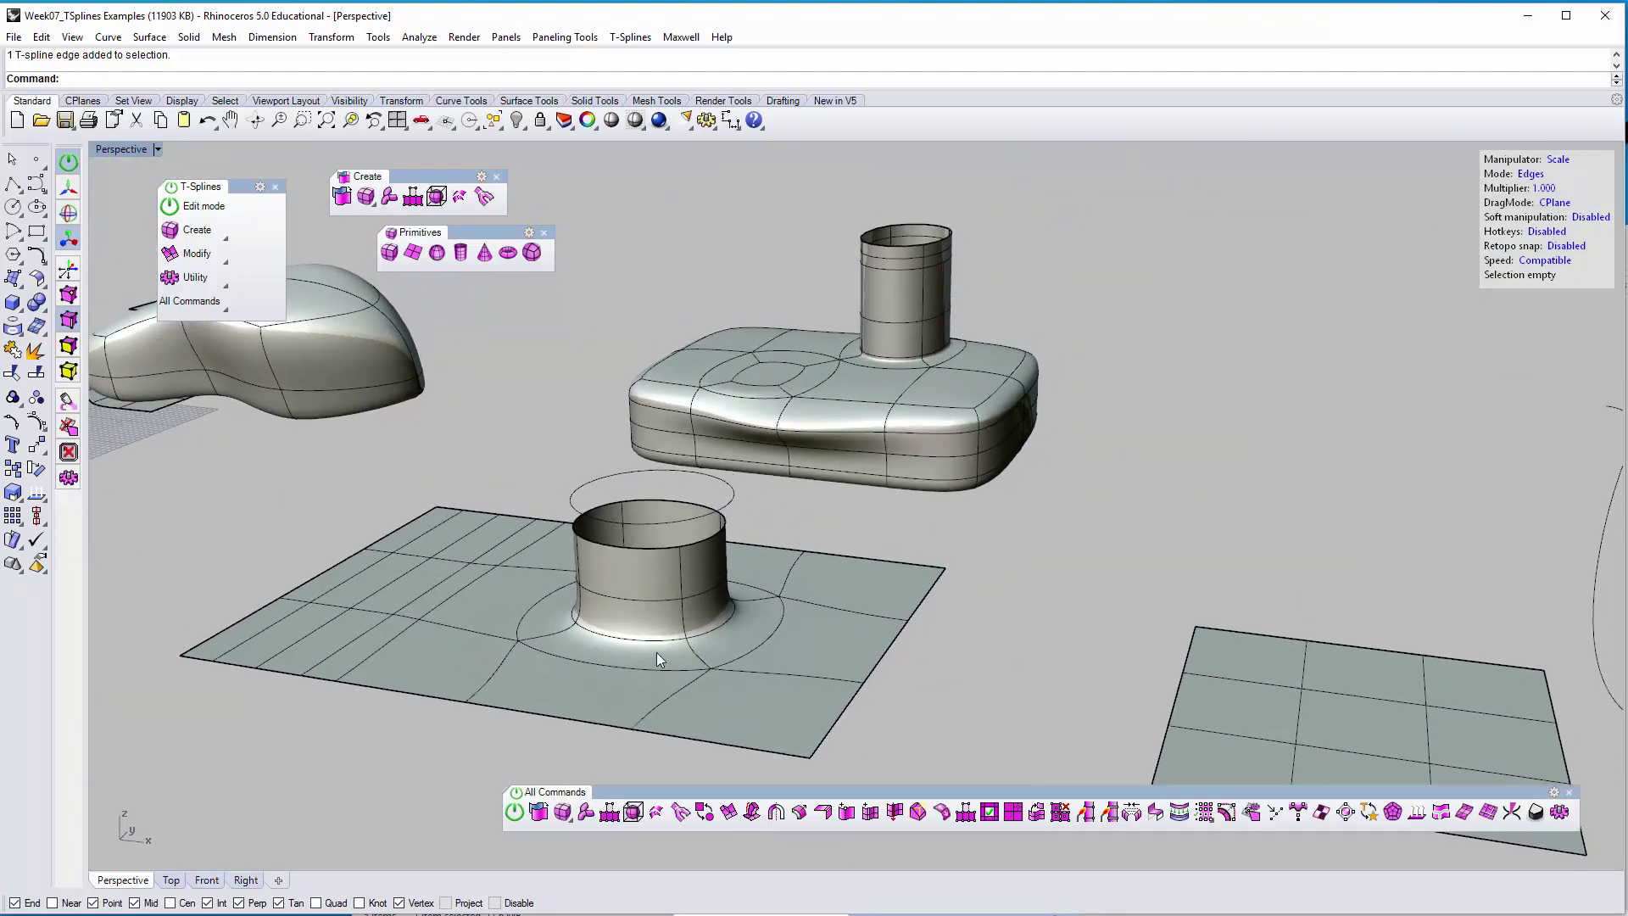
pyautogui.moveTo(381, 636); pyautogui.dragTo(334, 713, button='right')
pyautogui.keyDown('shift'); pyautogui.moveTo(410, 634); pyautogui.dragTo(558, 634, button='right'); pyautogui.keyUp('shift')
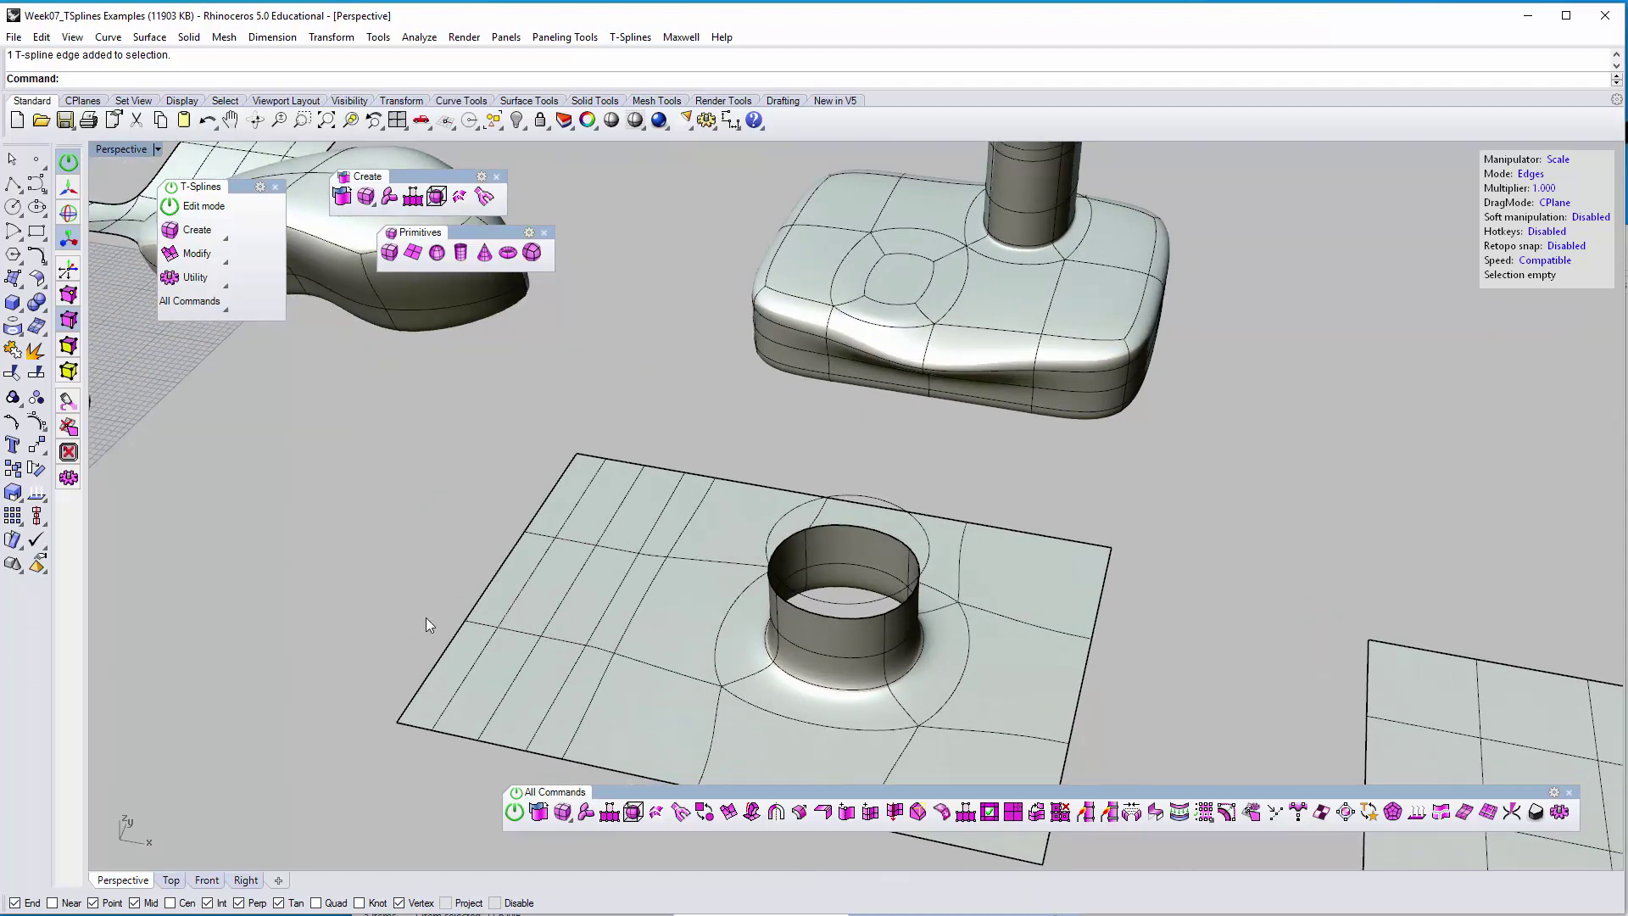
pyautogui.click(470, 620)
pyautogui.keyDown('shift'); pyautogui.moveTo(670, 570); pyautogui.dragTo(584, 543, button='right'); pyautogui.keyUp('shift')
pyautogui.moveTo(851, 595); pyautogui.dragTo(782, 564, button='right')
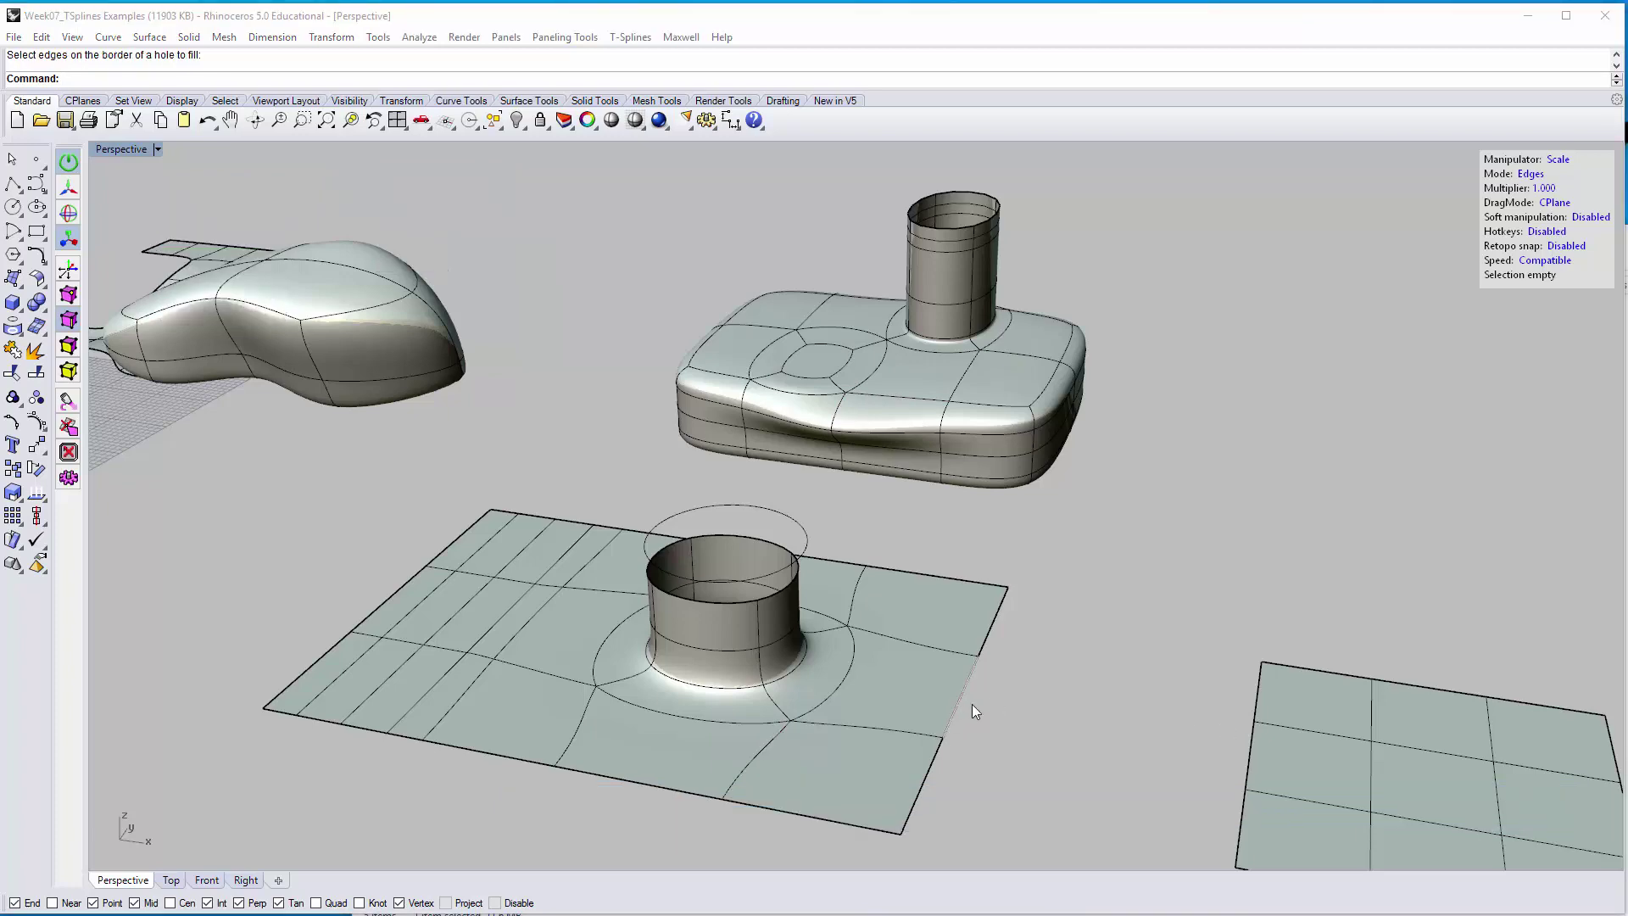
pyautogui.click(1062, 682)
# Switch to the T-Splines Basics page in the browser, highlight FillHole in the common commands list, and return to Rhino
pyautogui.hotkey('alt', 'Tab')
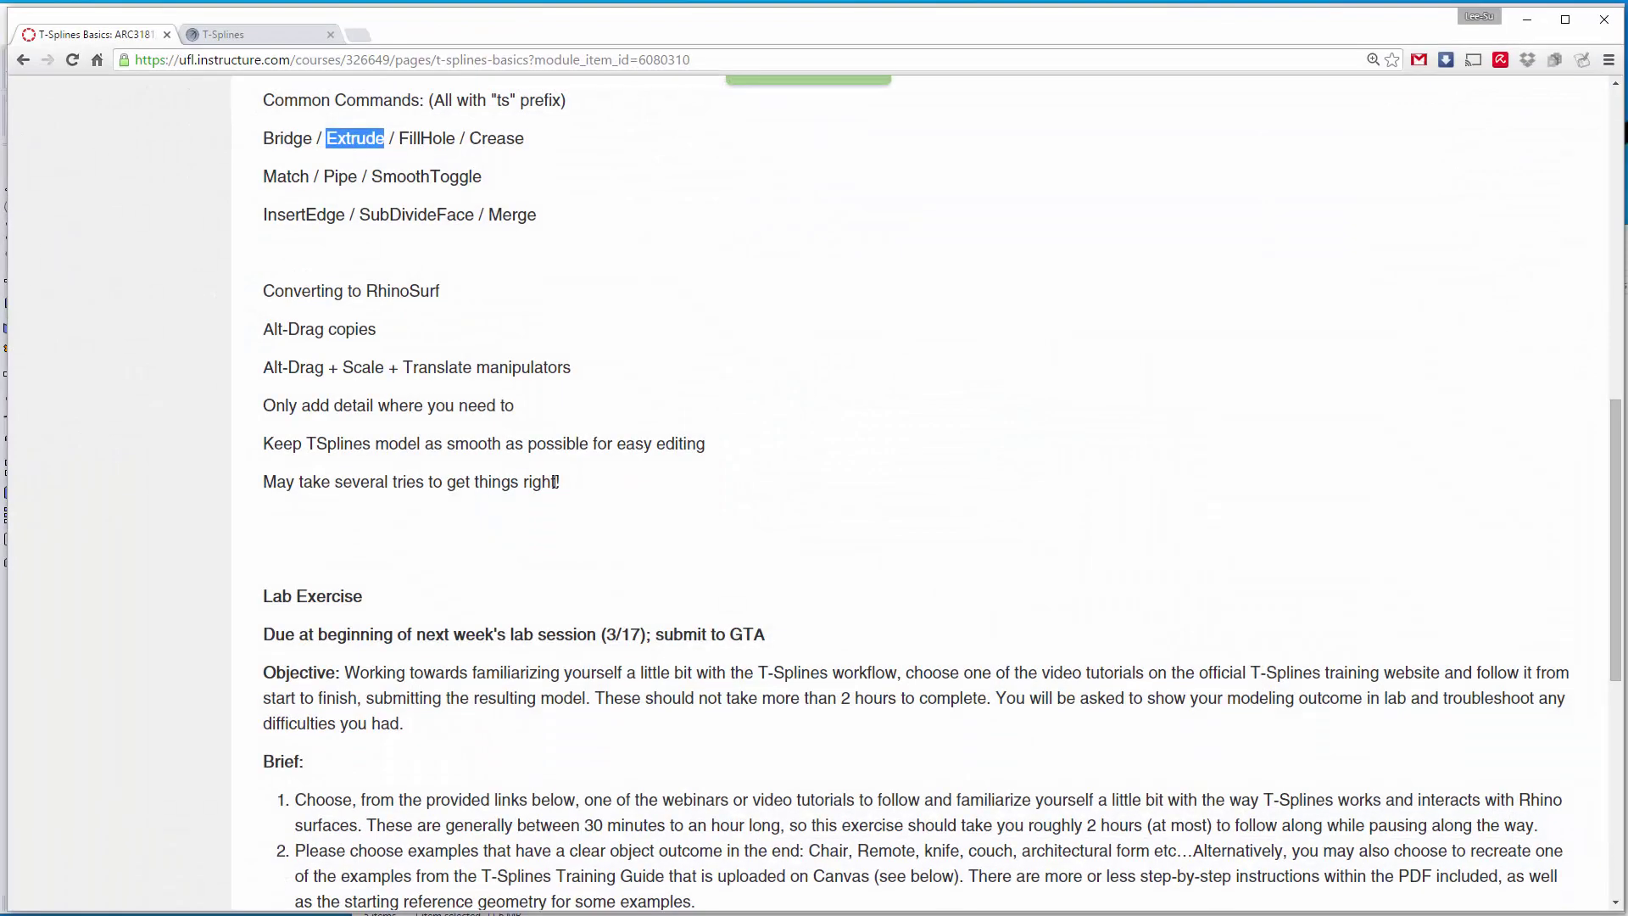
pyautogui.click(507, 237)
pyautogui.moveTo(397, 138); pyautogui.dragTo(438, 138)
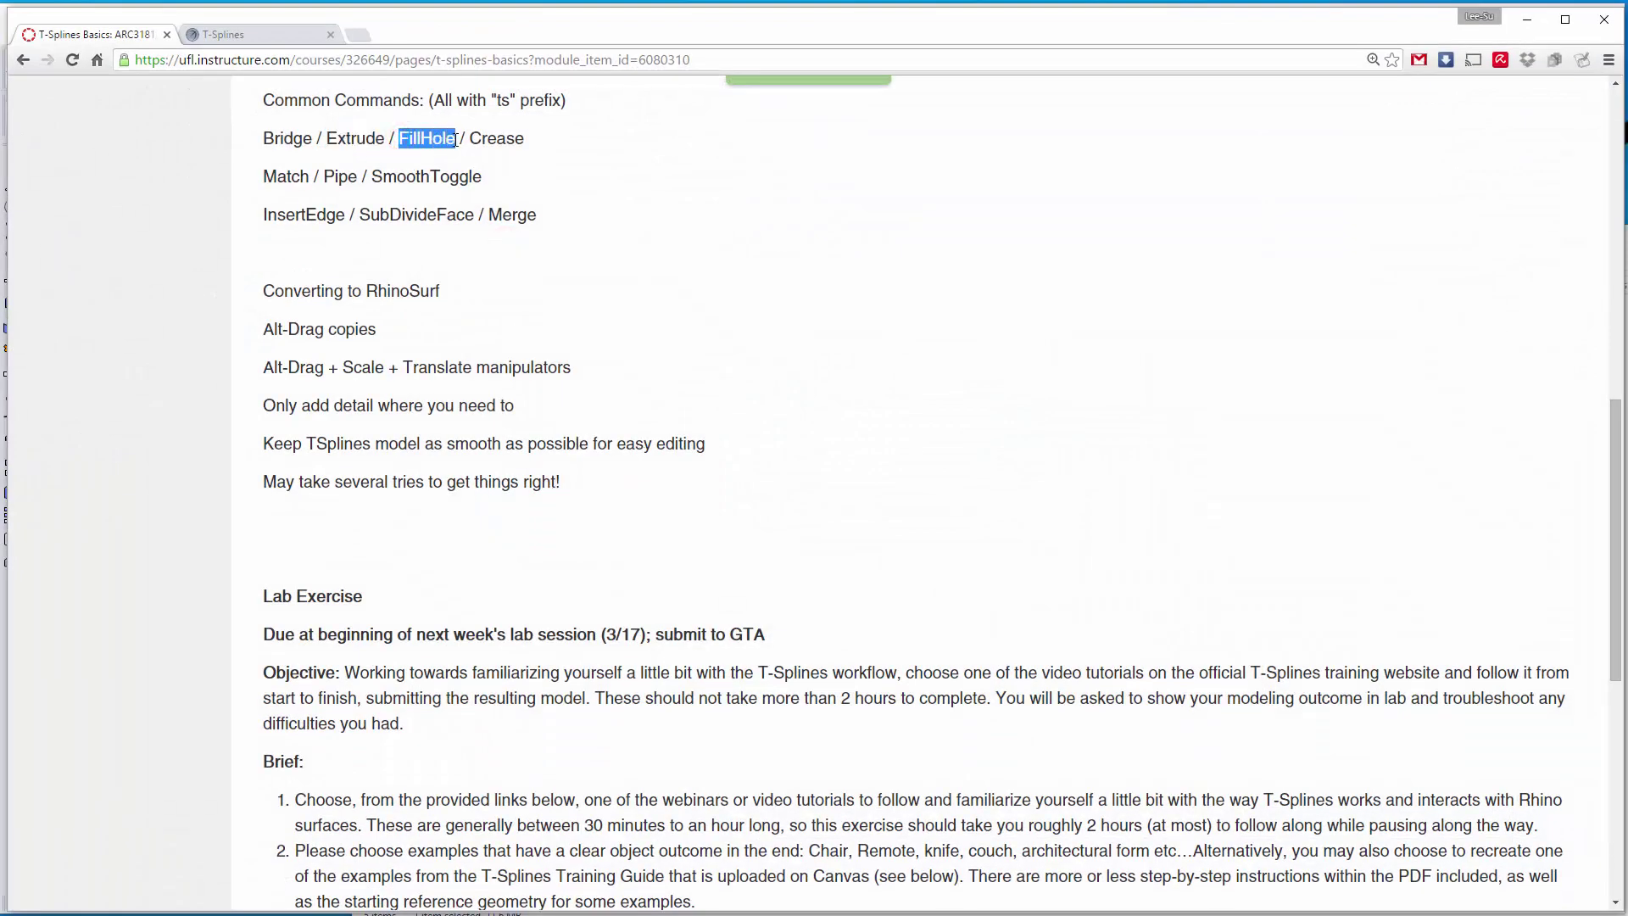
pyautogui.rightClick(466, 915)
pyautogui.click(466, 915)
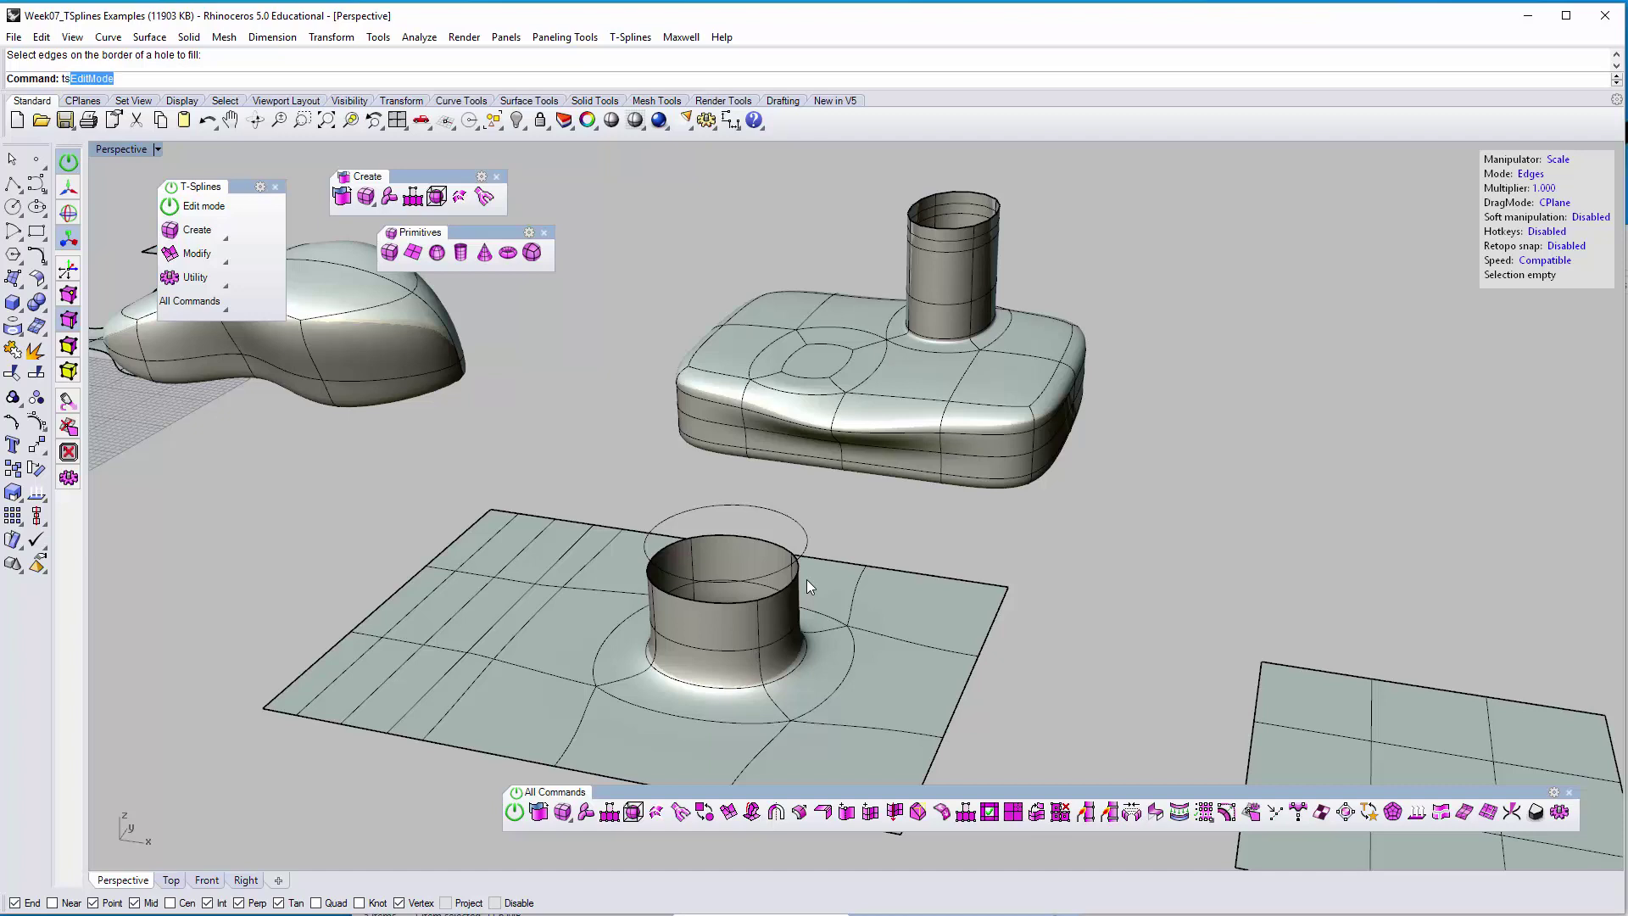
# Cap the open top of the rounded box's column with tsFillHole, picking its rim edges
pyautogui.write('FillHole')
pyautogui.press('Return')
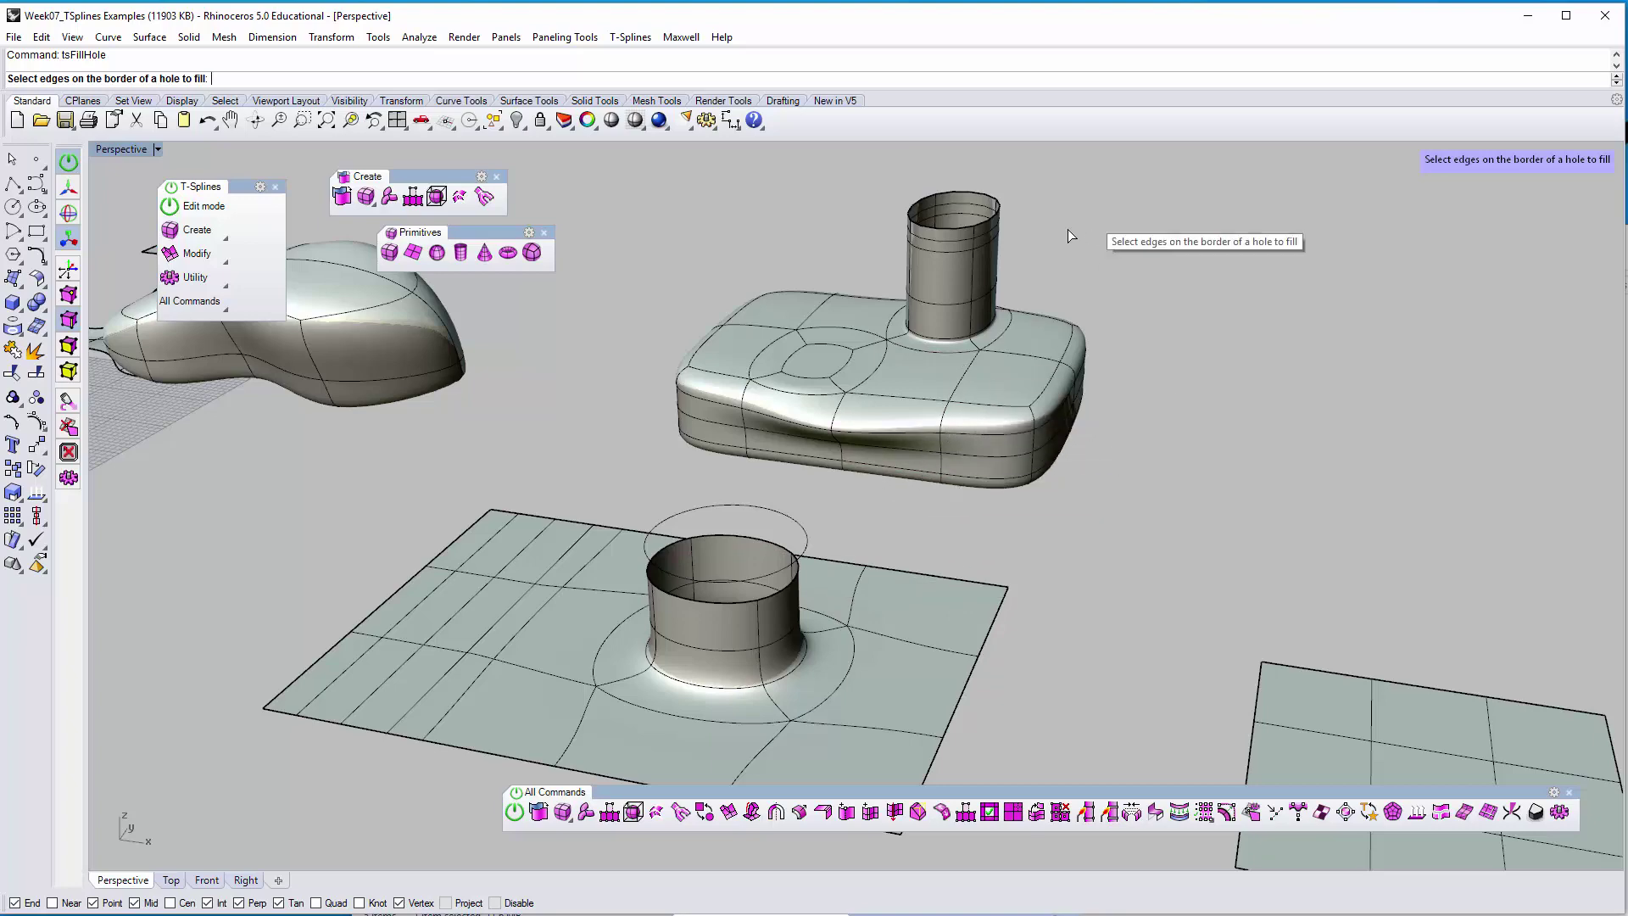
pyautogui.moveTo(926, 360); pyautogui.dragTo(938, 322, button='right')
pyautogui.scroll(7, 1034, 243)
pyautogui.moveTo(1090, 475); pyautogui.dragTo(1028, 389, button='right')
pyautogui.moveTo(892, 476); pyautogui.dragTo(1390, 602)
pyautogui.moveTo(1001, 417); pyautogui.dragTo(1019, 460, button='right')
pyautogui.scroll(-5, 1020, 461)
pyautogui.scroll(6, 1126, 264)
pyautogui.click(1132, 323)
pyautogui.moveTo(1114, 401); pyautogui.dragTo(957, 456, button='right')
pyautogui.scroll(5, 957, 449)
pyautogui.click(946, 459)
pyautogui.click(1192, 422)
pyautogui.moveTo(1192, 422); pyautogui.dragTo(641, 354, button='right')
pyautogui.scroll(-9, 973, 312)
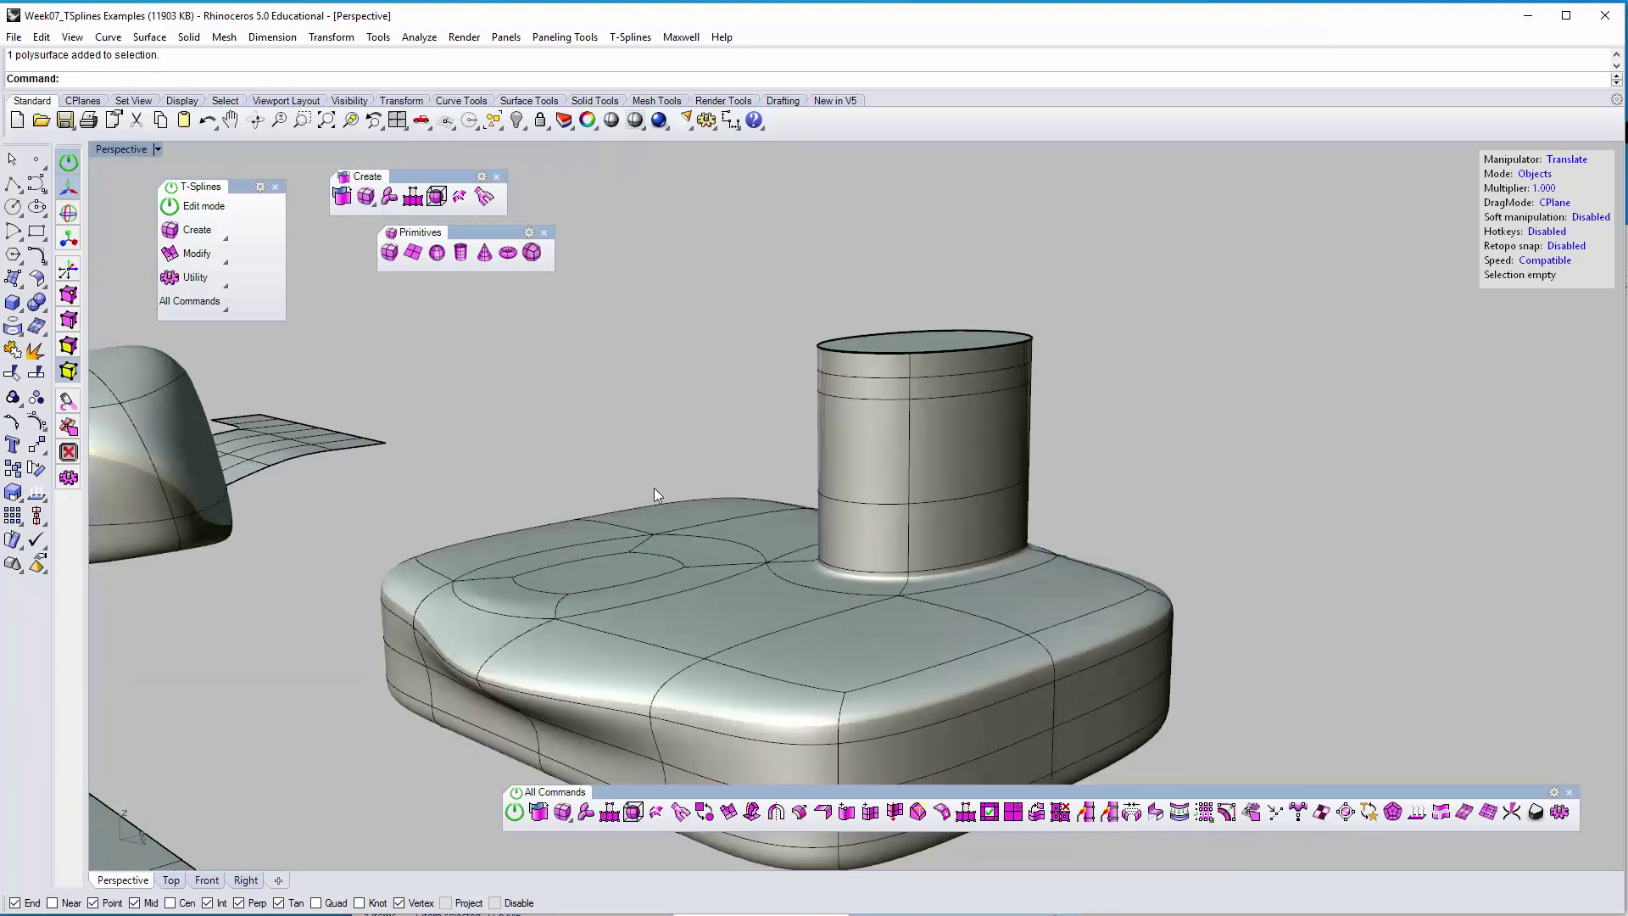
# Try capping the open rim of the plane's column with tsFillHole, and undo the fill
pyautogui.moveTo(654, 486); pyautogui.dragTo(852, 382, button='right')
pyautogui.scroll(3, 793, 407)
pyautogui.keyDown('shift'); pyautogui.moveTo(852, 381); pyautogui.dragTo(847, 332, button='right'); pyautogui.keyUp('shift')
pyautogui.scroll(5, 880, 348)
pyautogui.press('Return')
pyautogui.click(730, 400)
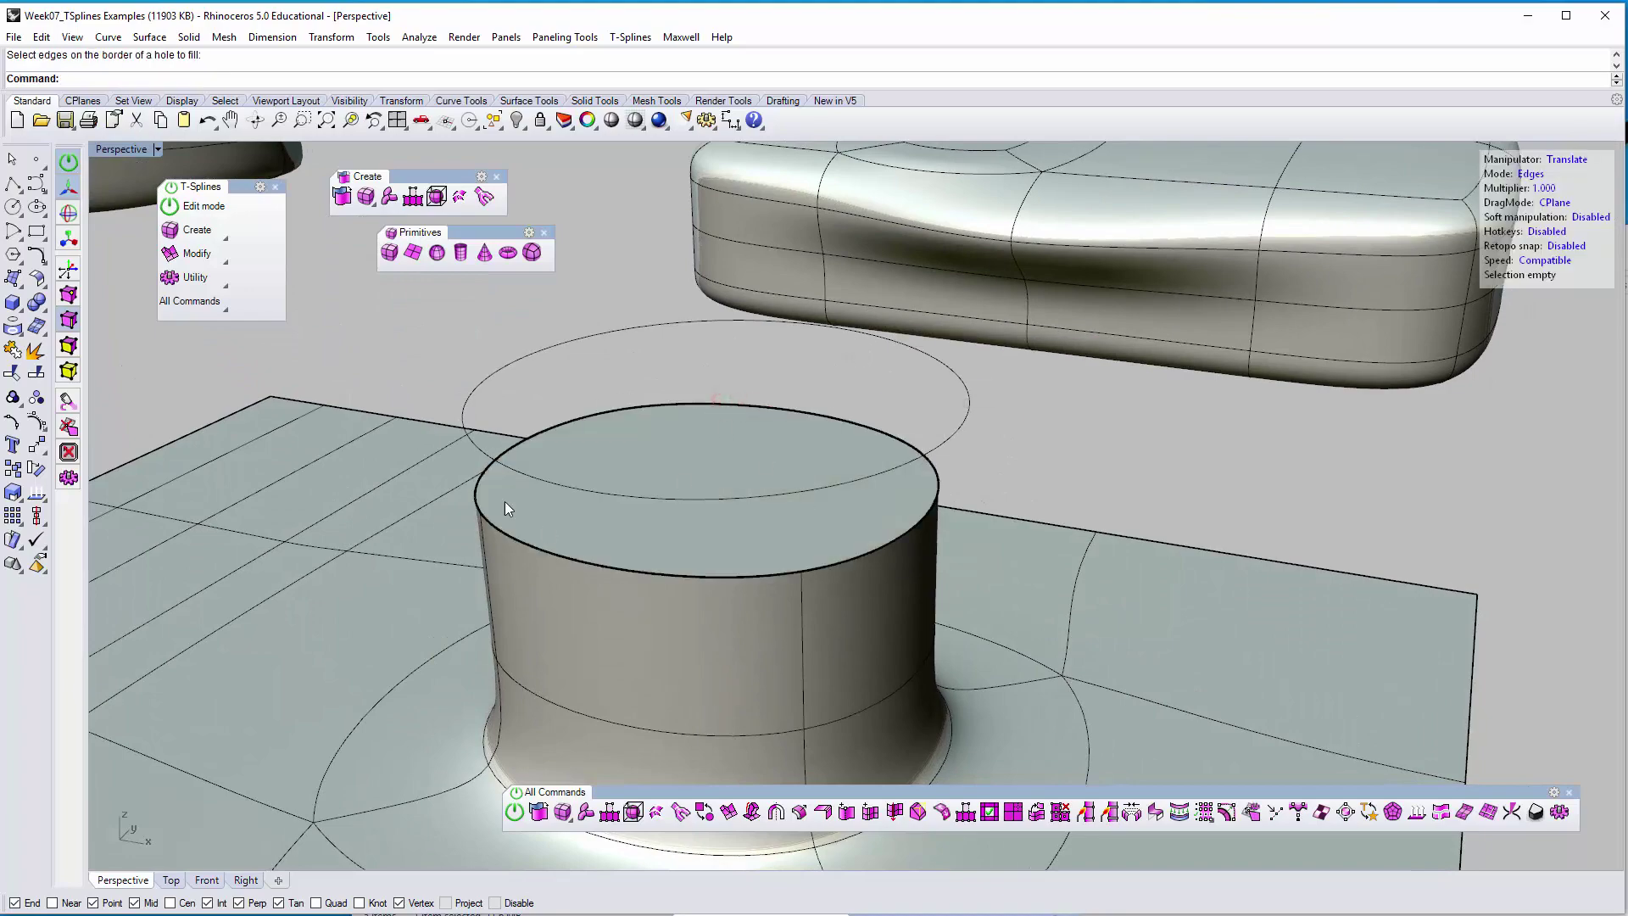
pyautogui.moveTo(705, 546); pyautogui.dragTo(738, 541, button='right')
pyautogui.hotkey('ctrl', 'z')
pyautogui.moveTo(795, 404); pyautogui.dragTo(733, 405, button='right')
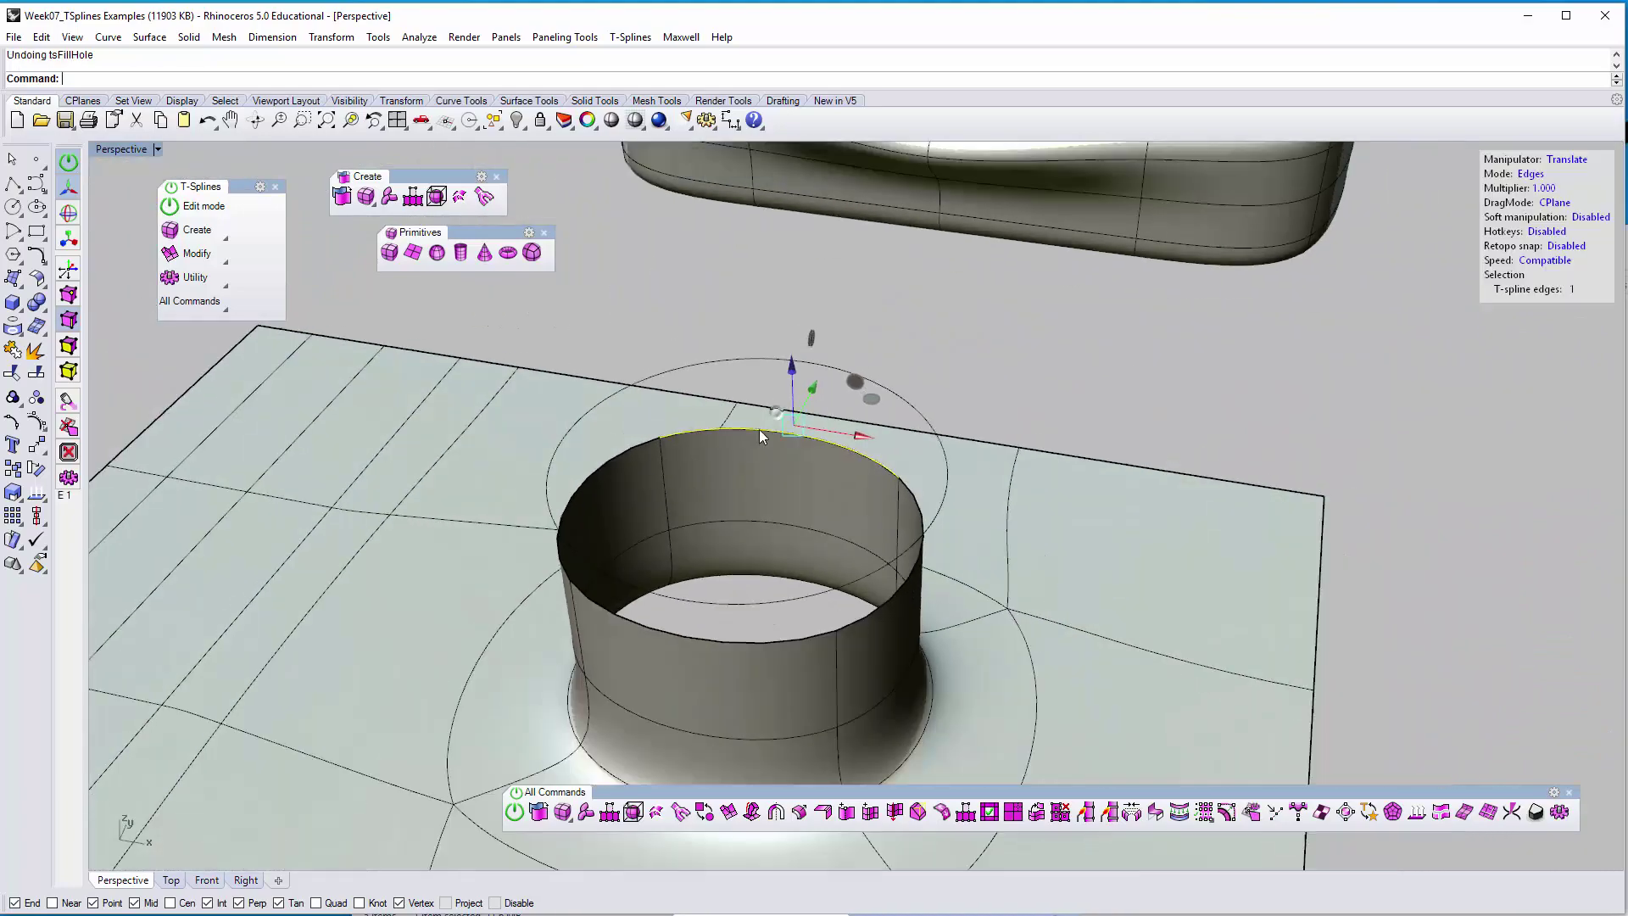
pyautogui.scroll(-2, 732, 405)
pyautogui.click(629, 327)
# Enter T-Splines edit mode in face mode and delete one face on the narrow neck of the branching body
pyautogui.moveTo(577, 313); pyautogui.dragTo(651, 505, button='right')
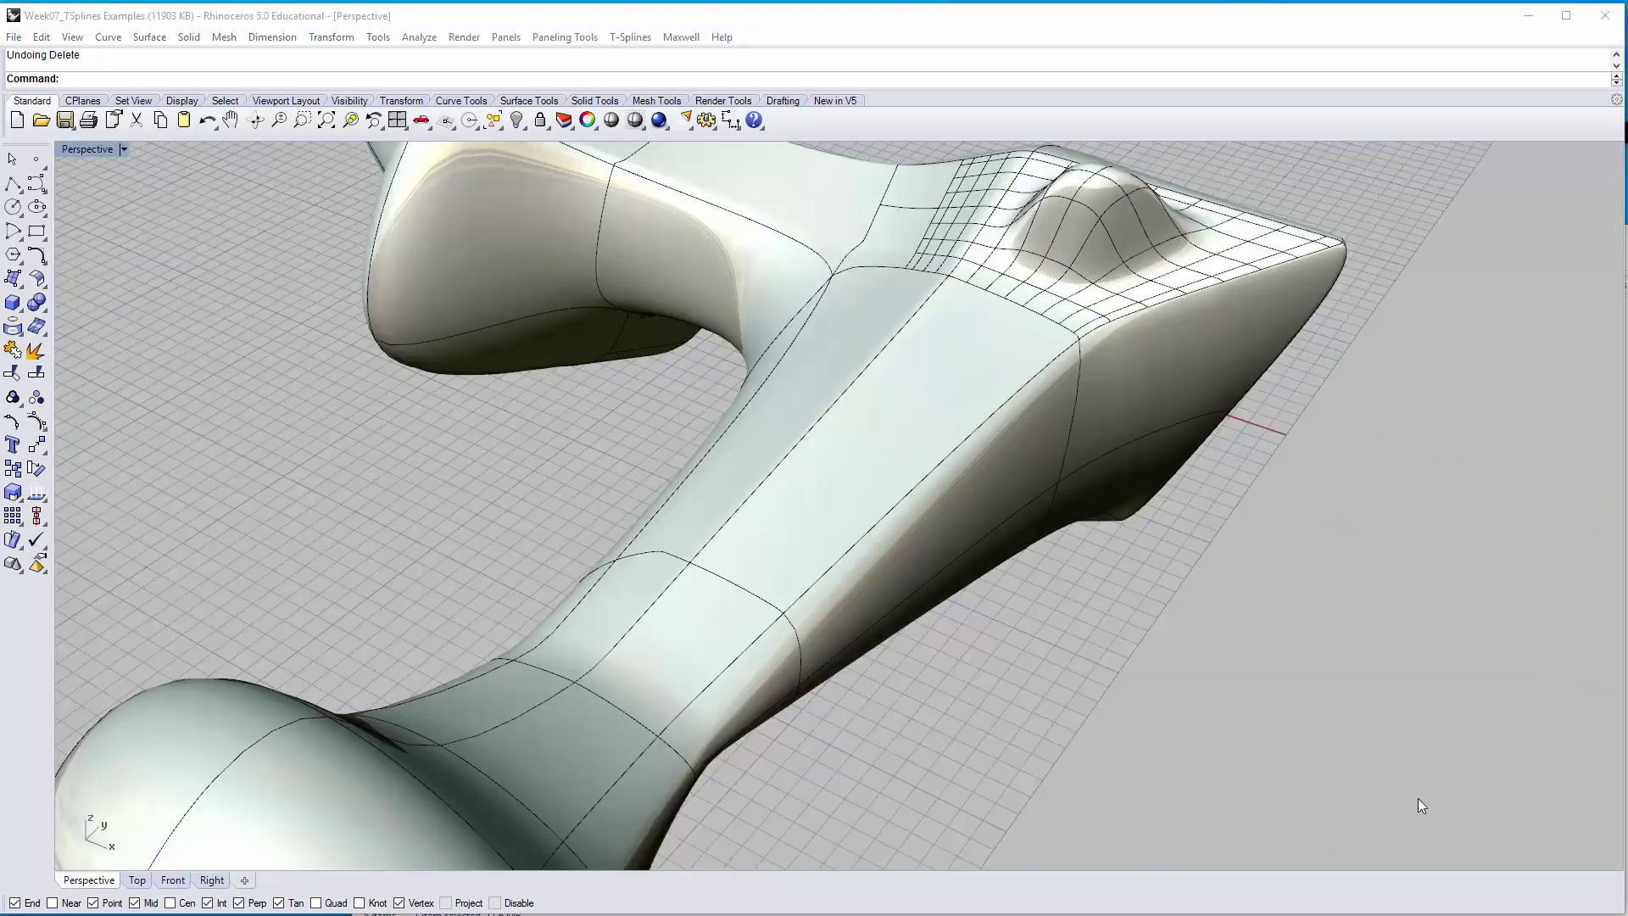
pyautogui.moveTo(1259, 621); pyautogui.dragTo(1090, 444, button='right')
pyautogui.click(218, 213)
pyautogui.keyDown('shift'); pyautogui.moveTo(1247, 419); pyautogui.dragTo(1258, 456, button='right'); pyautogui.keyUp('shift')
pyautogui.click(1527, 172)
pyautogui.click(1527, 174)
pyautogui.click(1527, 174)
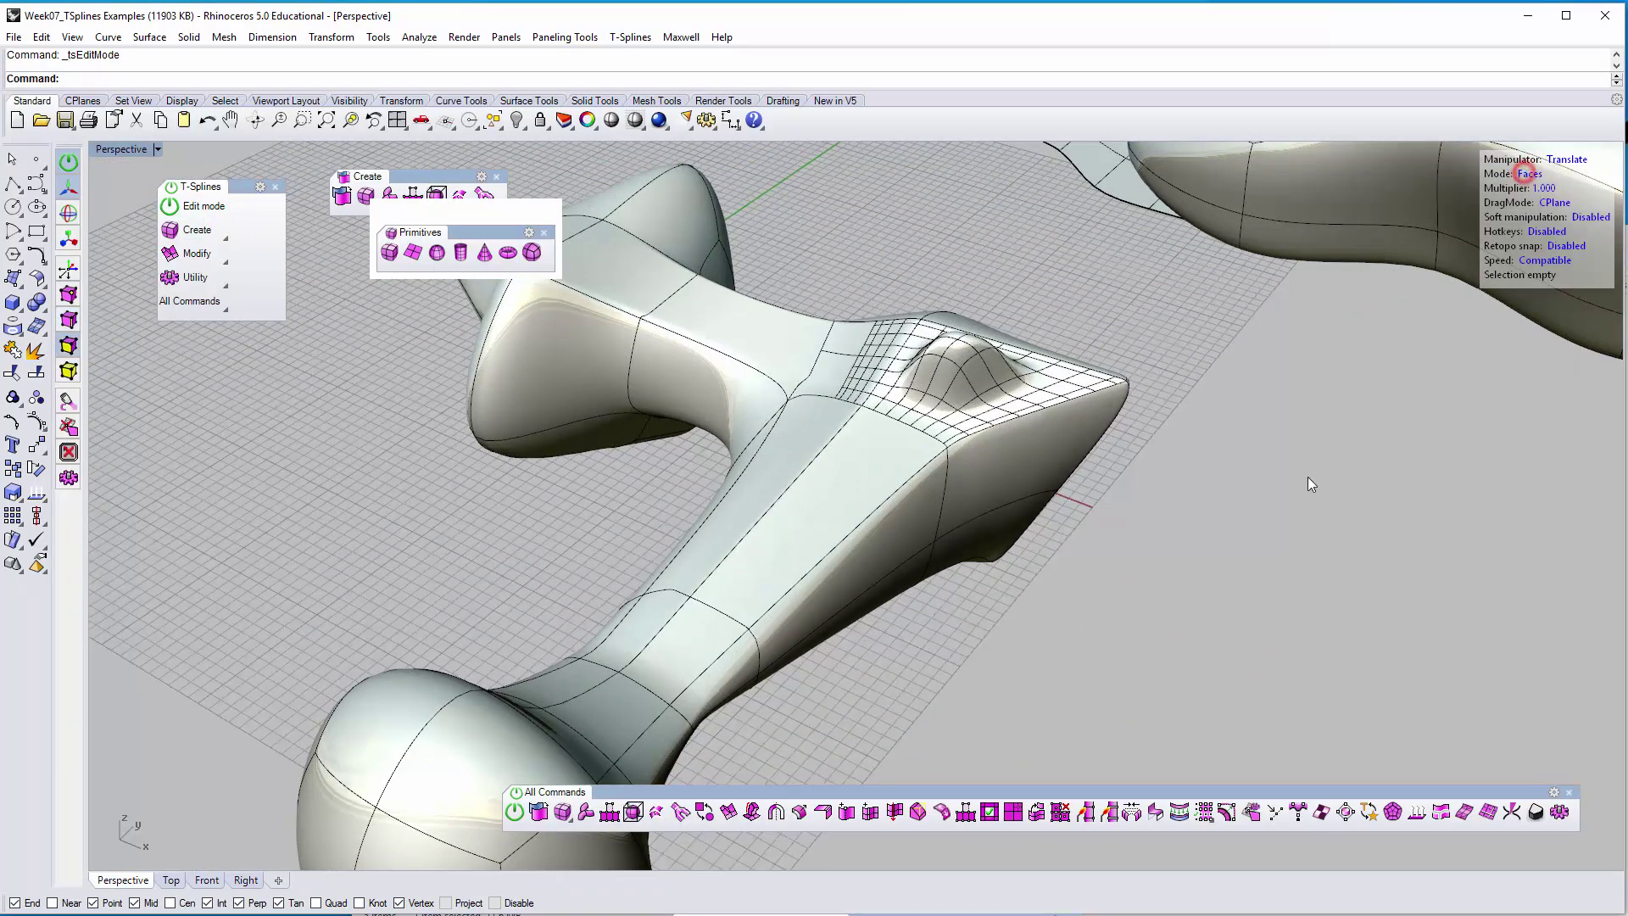
pyautogui.click(653, 639)
pyautogui.press('Delete')
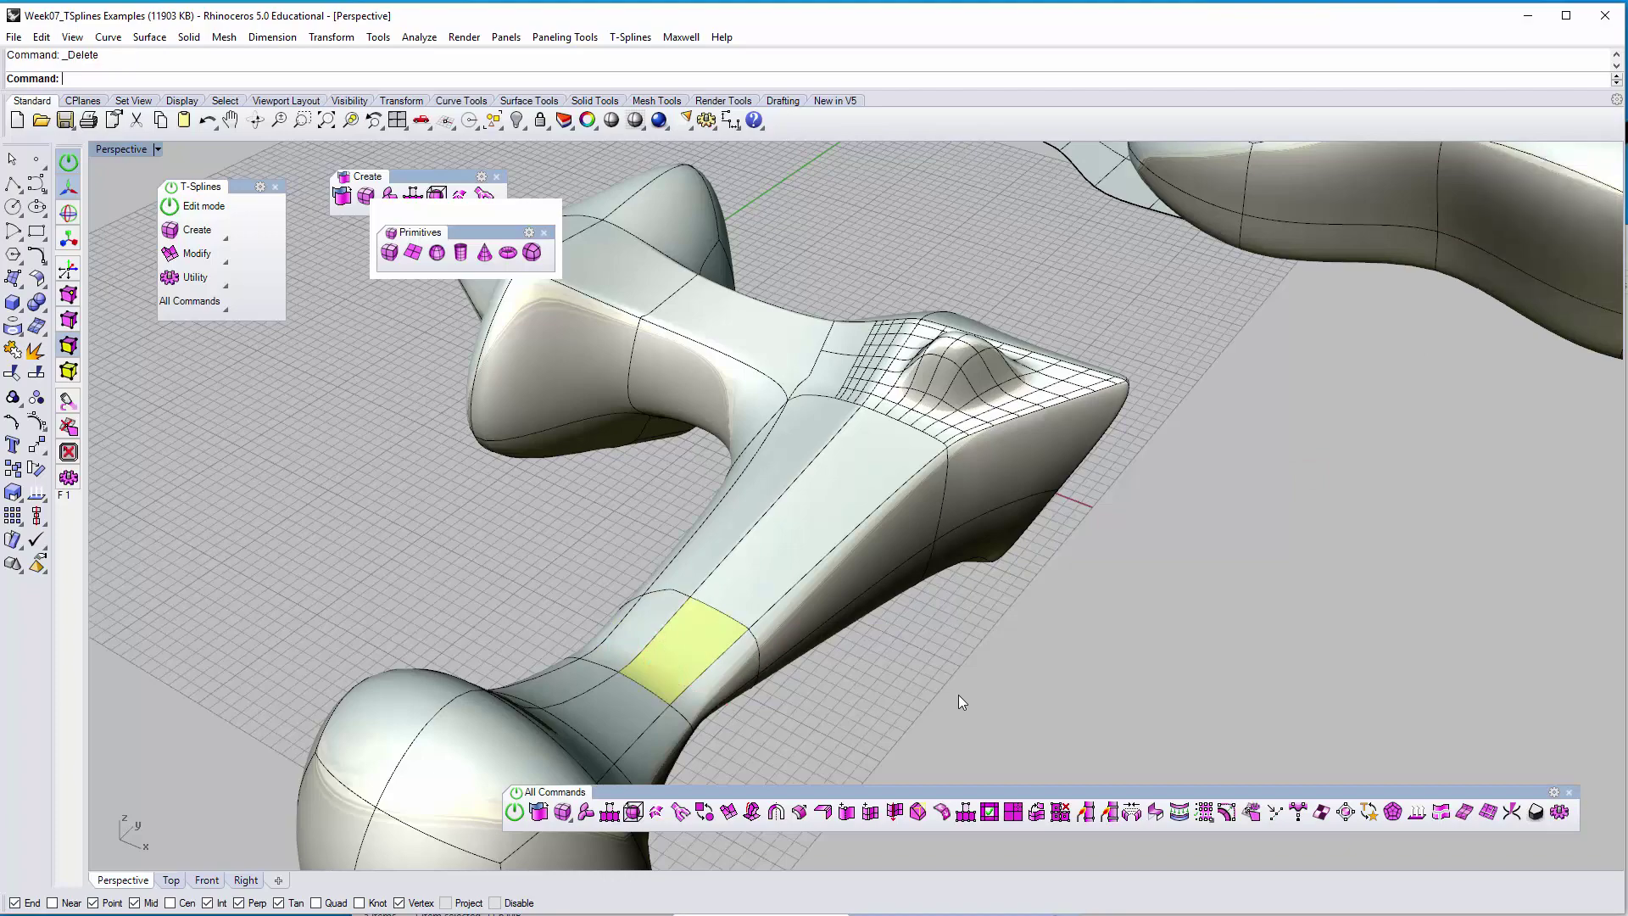
# Close the opening in the branching body's neck with tsFillHole, picking an edge on its border
pyautogui.scroll(5, 856, 665)
pyautogui.moveTo(669, 658); pyautogui.dragTo(623, 582, button='right')
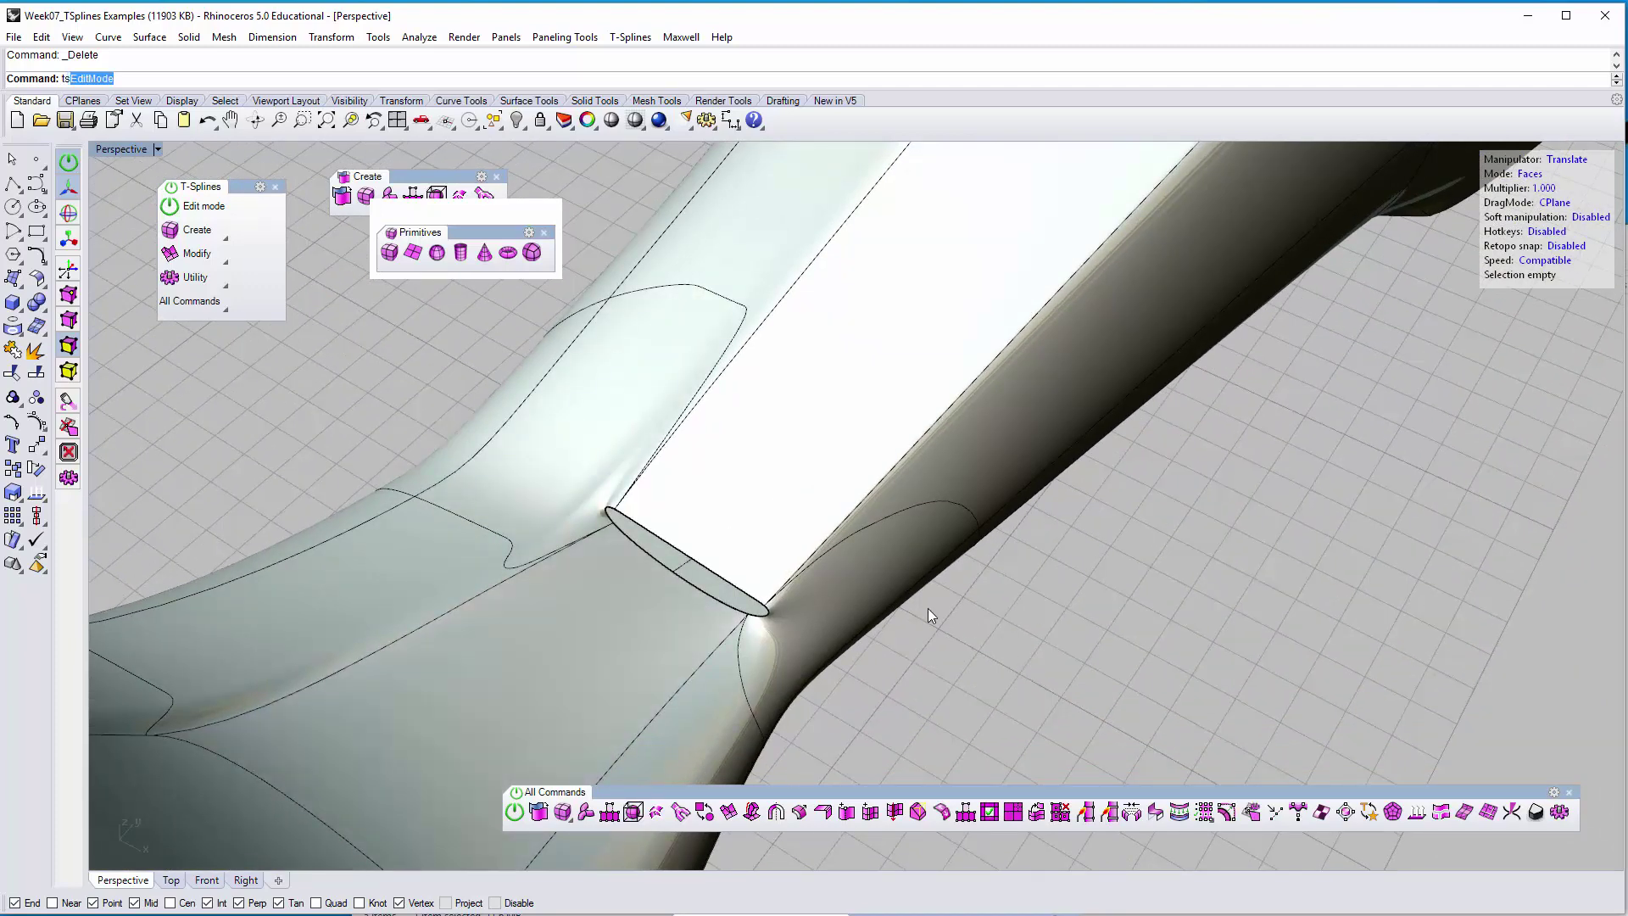
pyautogui.write('Fil')
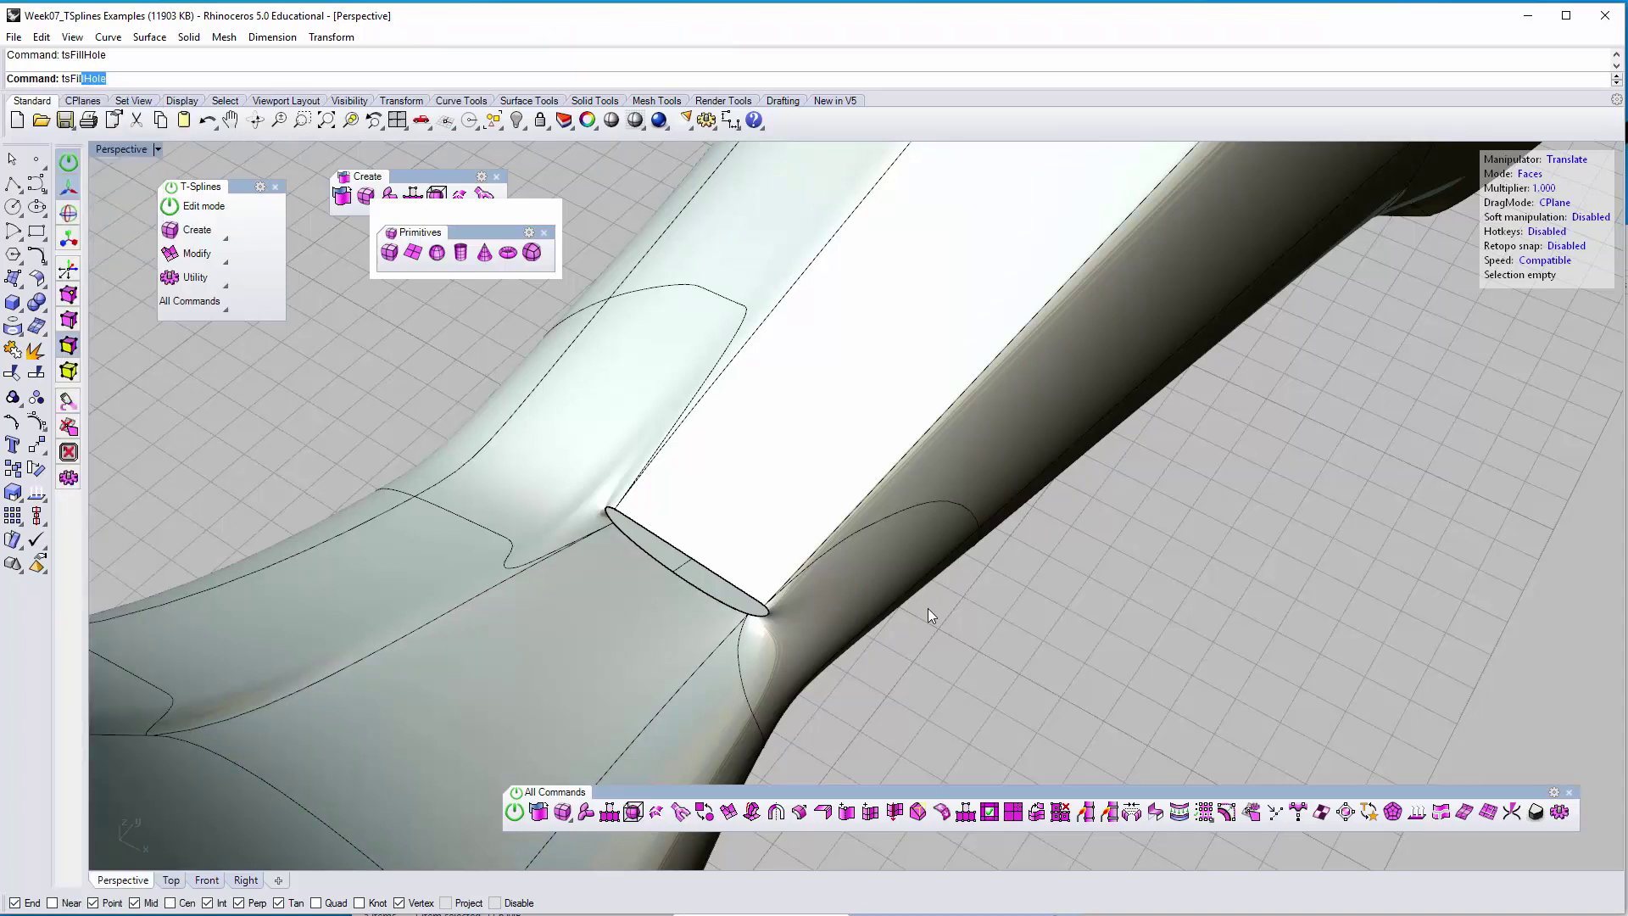
pyautogui.press('Return')
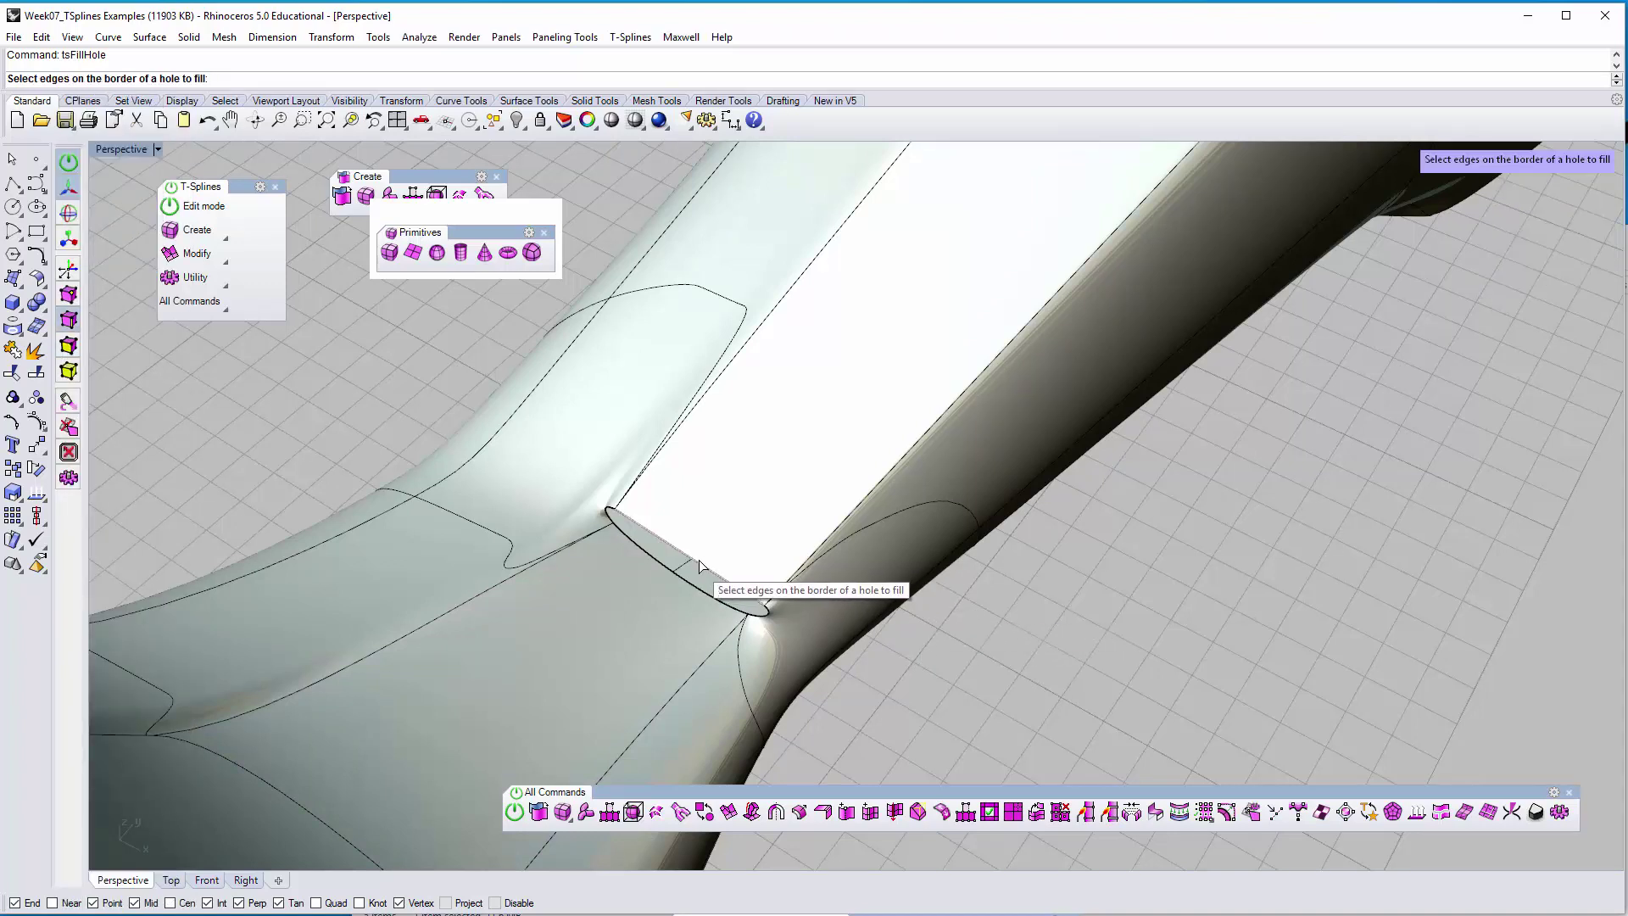
pyautogui.click(716, 604)
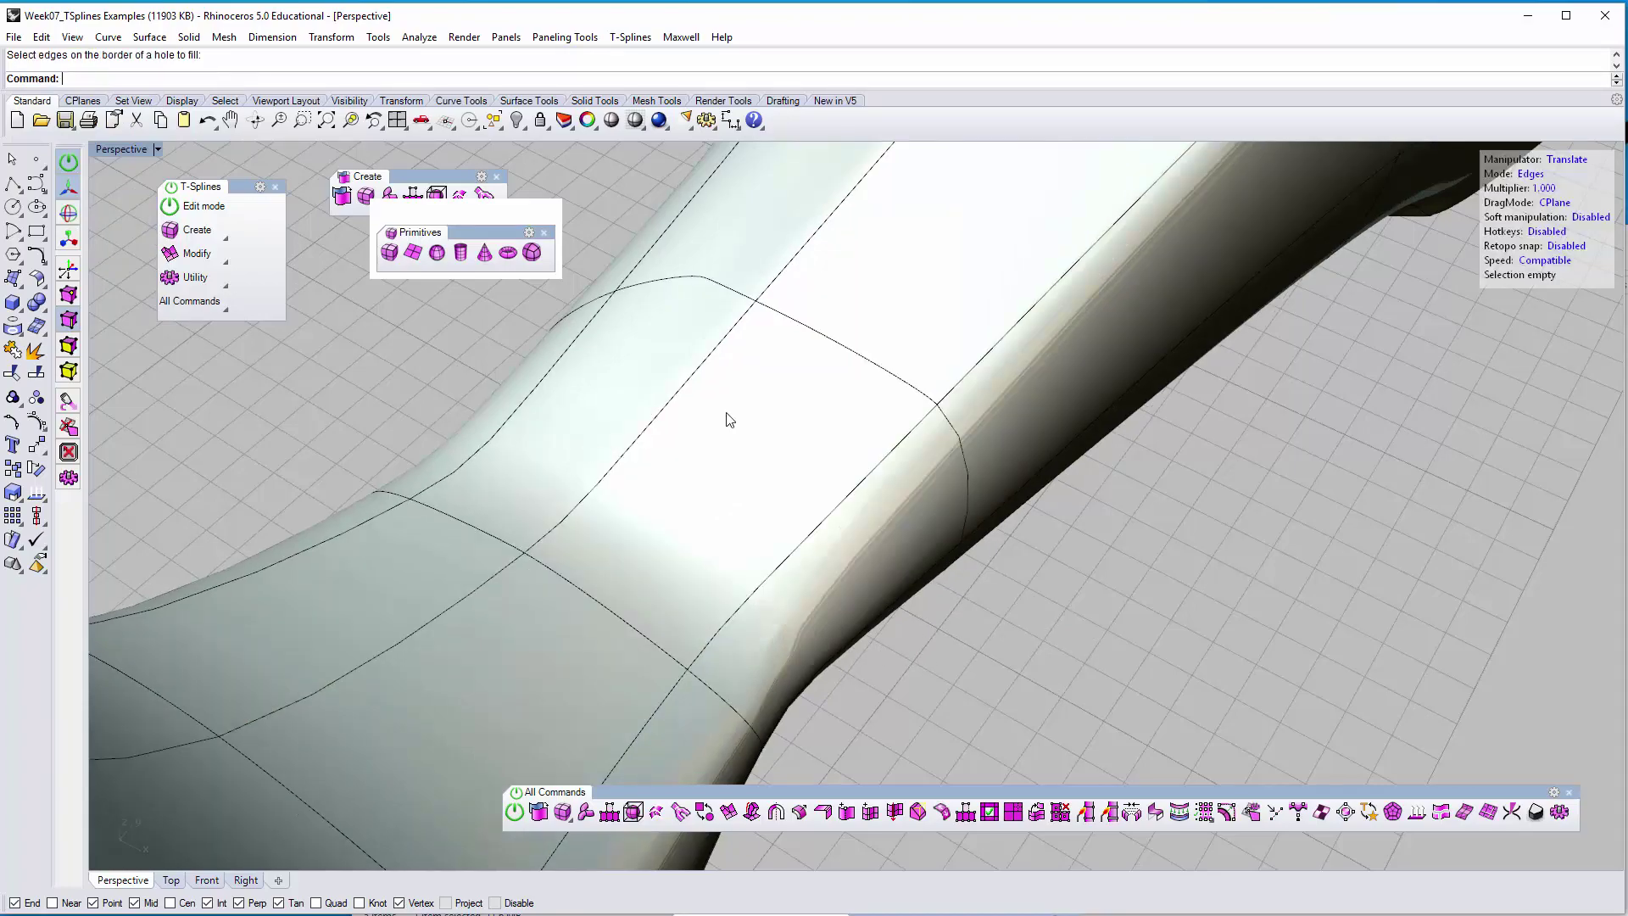
pyautogui.scroll(-7, 1015, 451)
pyautogui.moveTo(975, 479); pyautogui.dragTo(1086, 545, button='right')
pyautogui.scroll(-4, 996, 484)
pyautogui.keyDown('shift'); pyautogui.moveTo(995, 483); pyautogui.dragTo(1021, 569, button='right'); pyautogui.keyUp('shift')
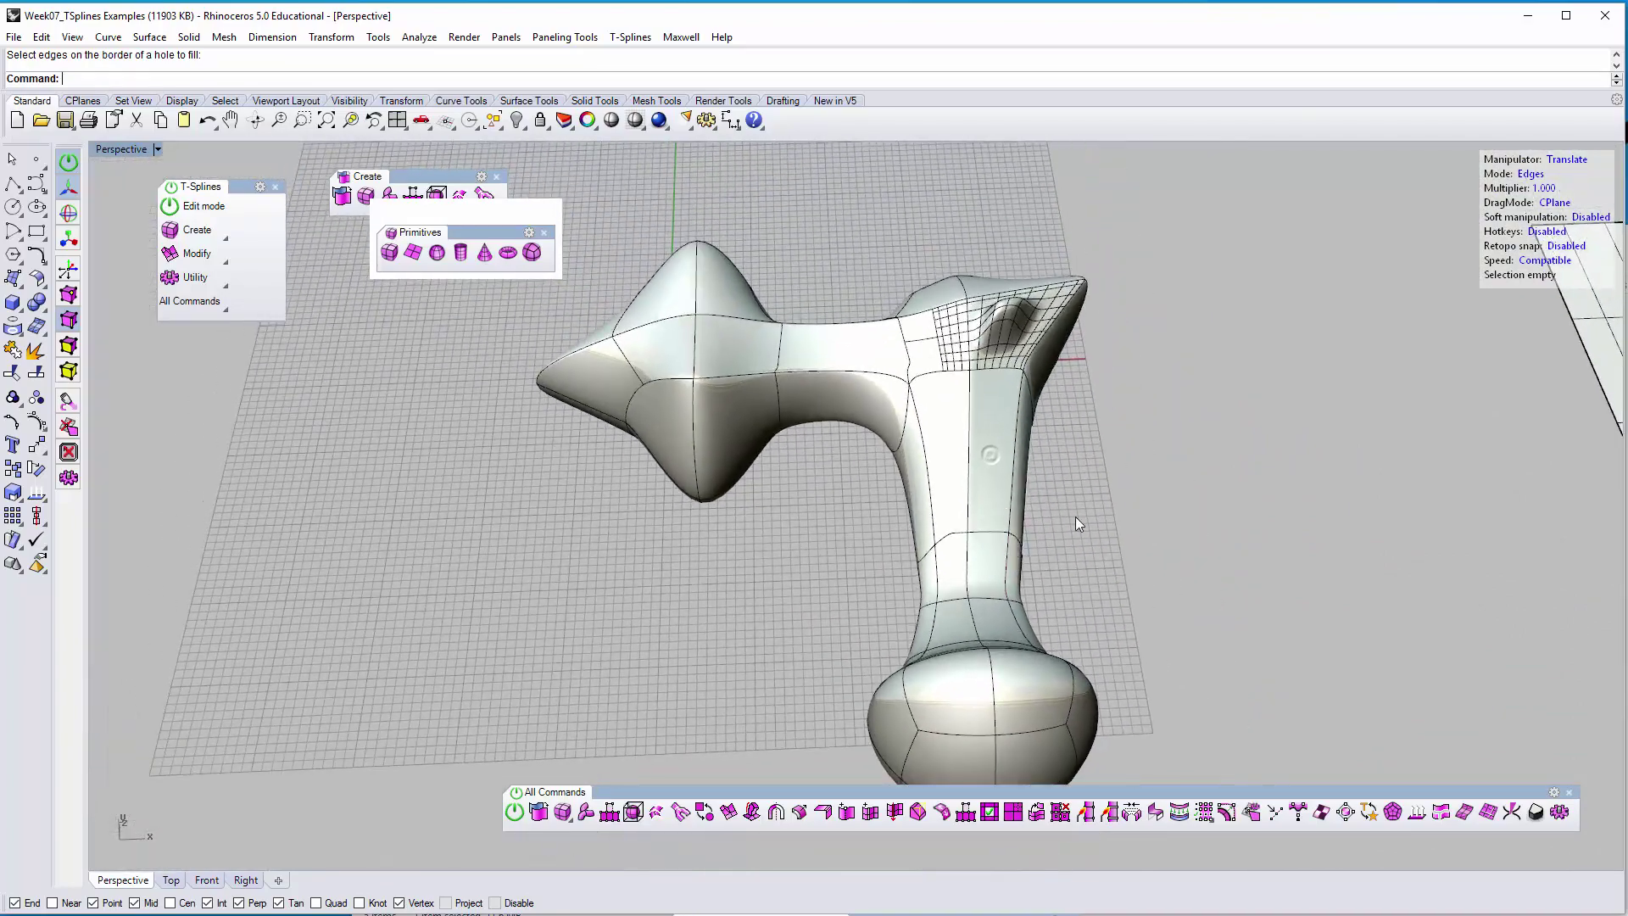
# Leave edge editing on the branching body and restart T-Splines edit mode at the plane and rounded box
pyautogui.keyDown('shift'); pyautogui.moveTo(1076, 487); pyautogui.dragTo(861, 588, button='right'); pyautogui.keyUp('shift')
pyautogui.scroll(-6, 1045, 458)
pyautogui.moveTo(1045, 458); pyautogui.dragTo(864, 475, button='right')
pyautogui.keyDown('shift'); pyautogui.moveTo(887, 597); pyautogui.dragTo(768, 474, button='right'); pyautogui.keyUp('shift')
pyautogui.scroll(3, 1160, 524)
pyautogui.press('Escape')
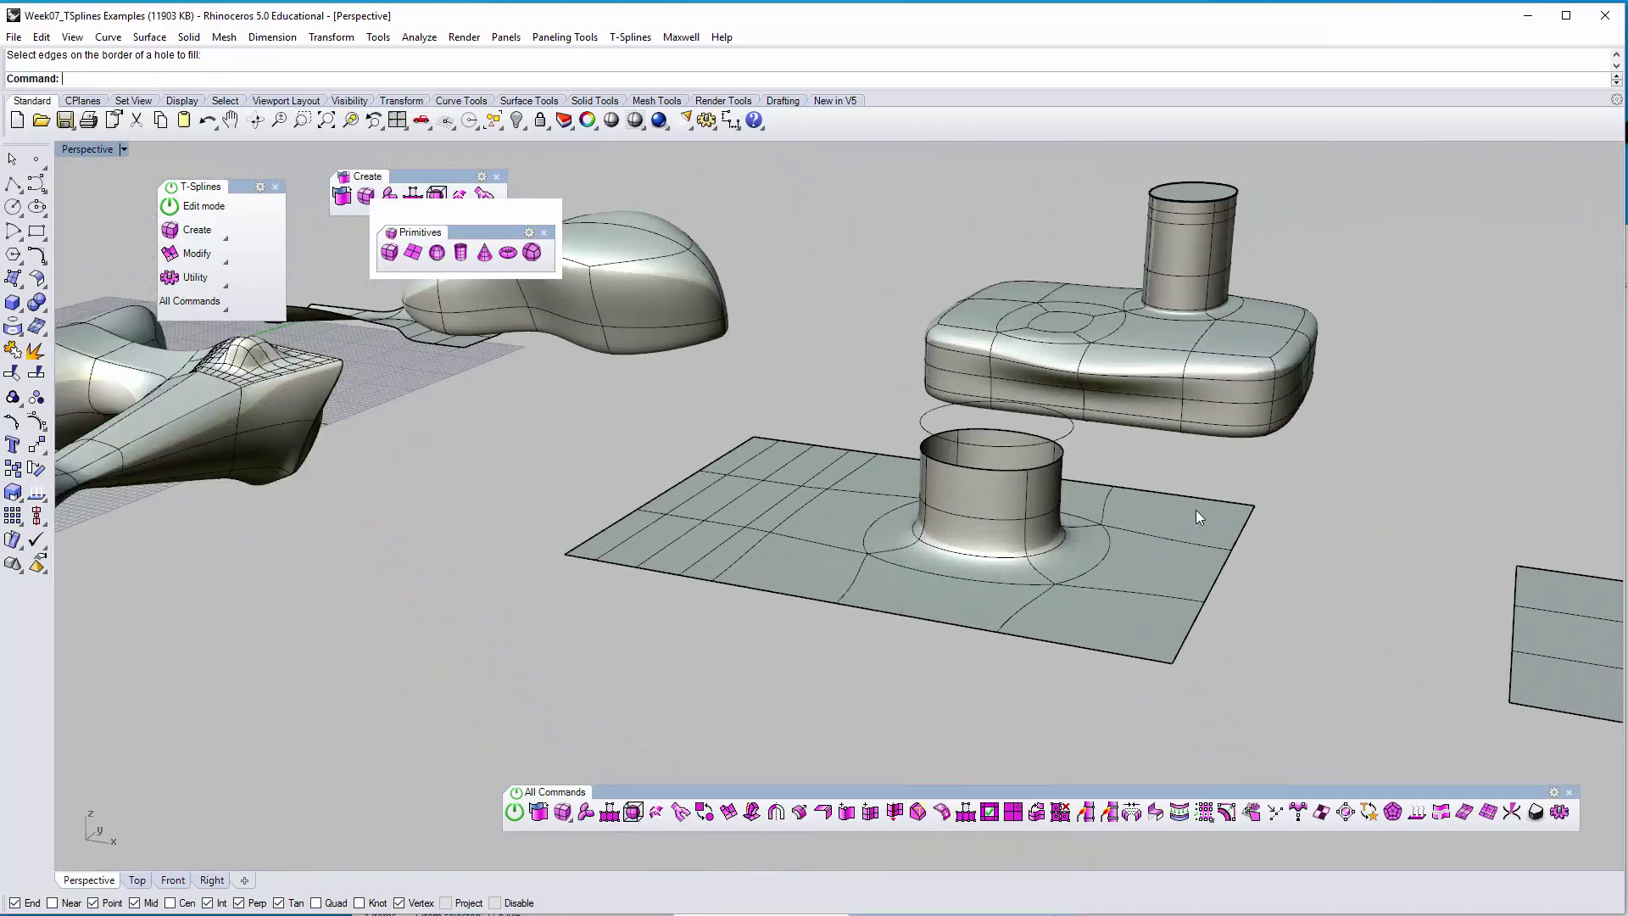
pyautogui.click(254, 205)
pyautogui.scroll(3, 1403, 765)
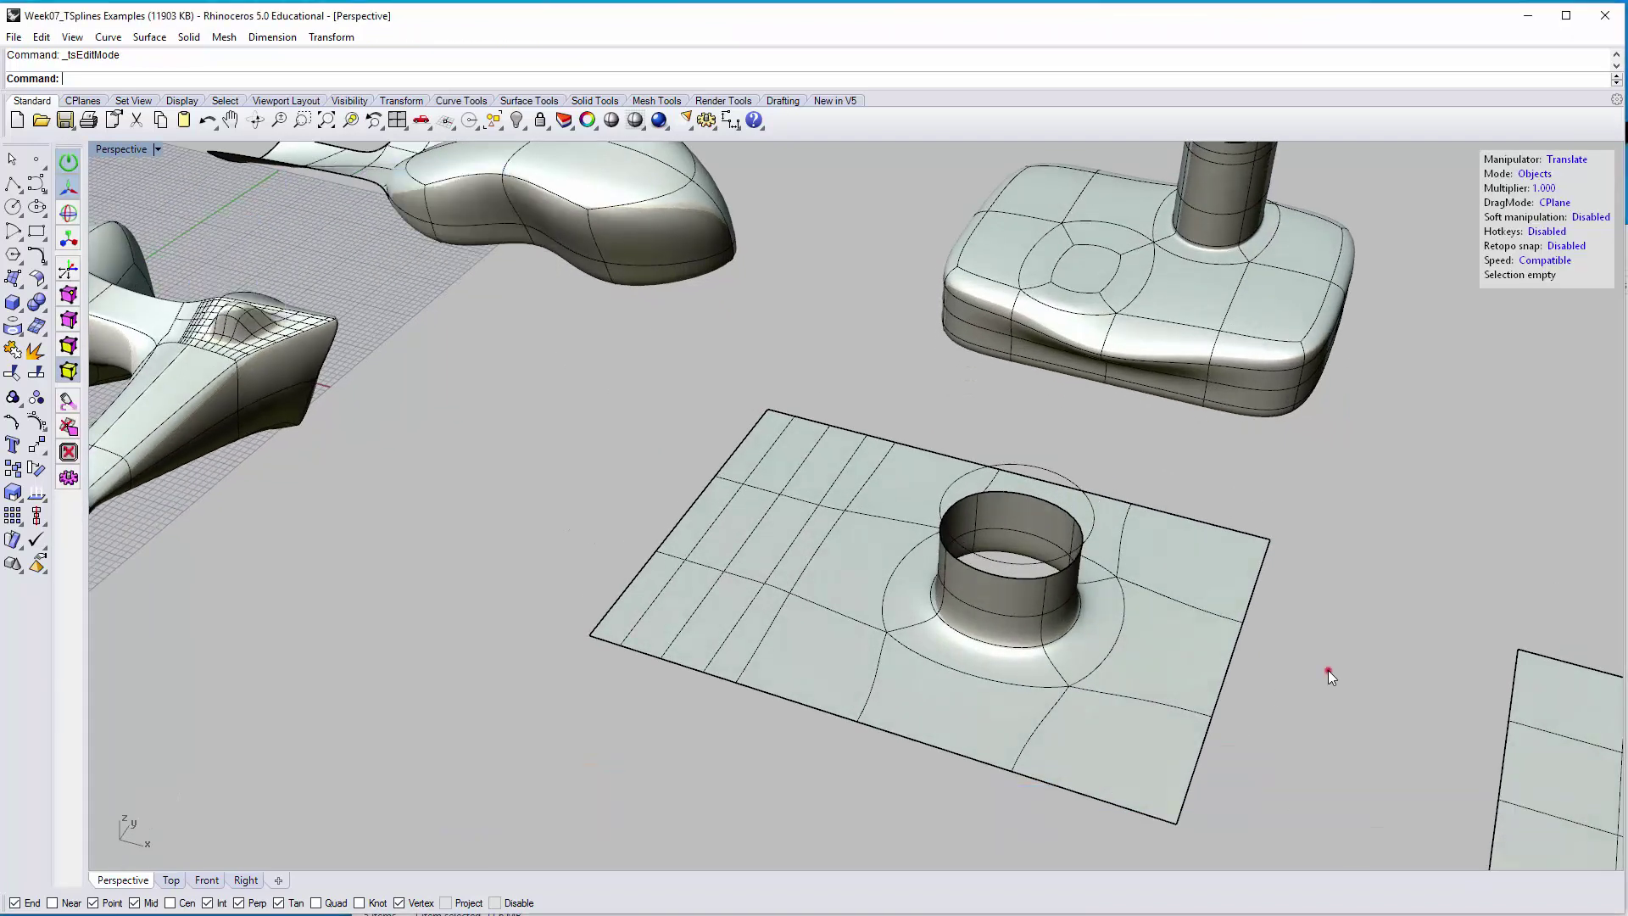
# Switch to the course notes in the browser, highlight Crease in the common commands list, and return to Rhino
pyautogui.hotkey('alt', 'Tab')
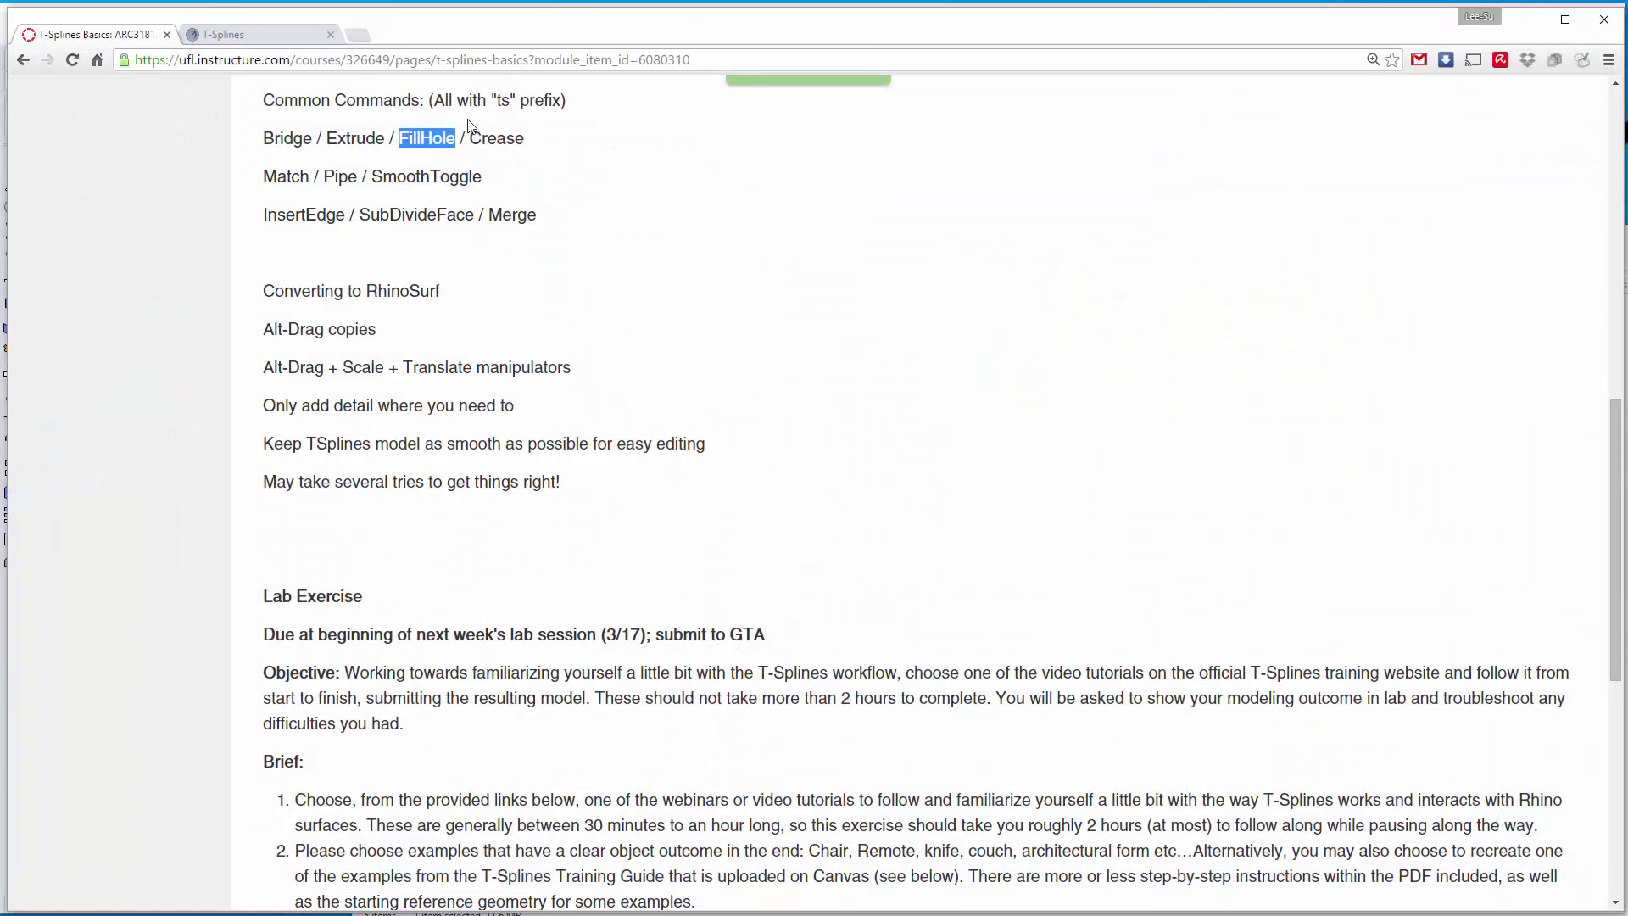
pyautogui.moveTo(472, 140); pyautogui.dragTo(529, 143)
pyautogui.click(822, 809)
pyautogui.click(848, 570)
pyautogui.moveTo(472, 140); pyautogui.dragTo(481, 178)
pyautogui.hotkey('alt', 'Tab')
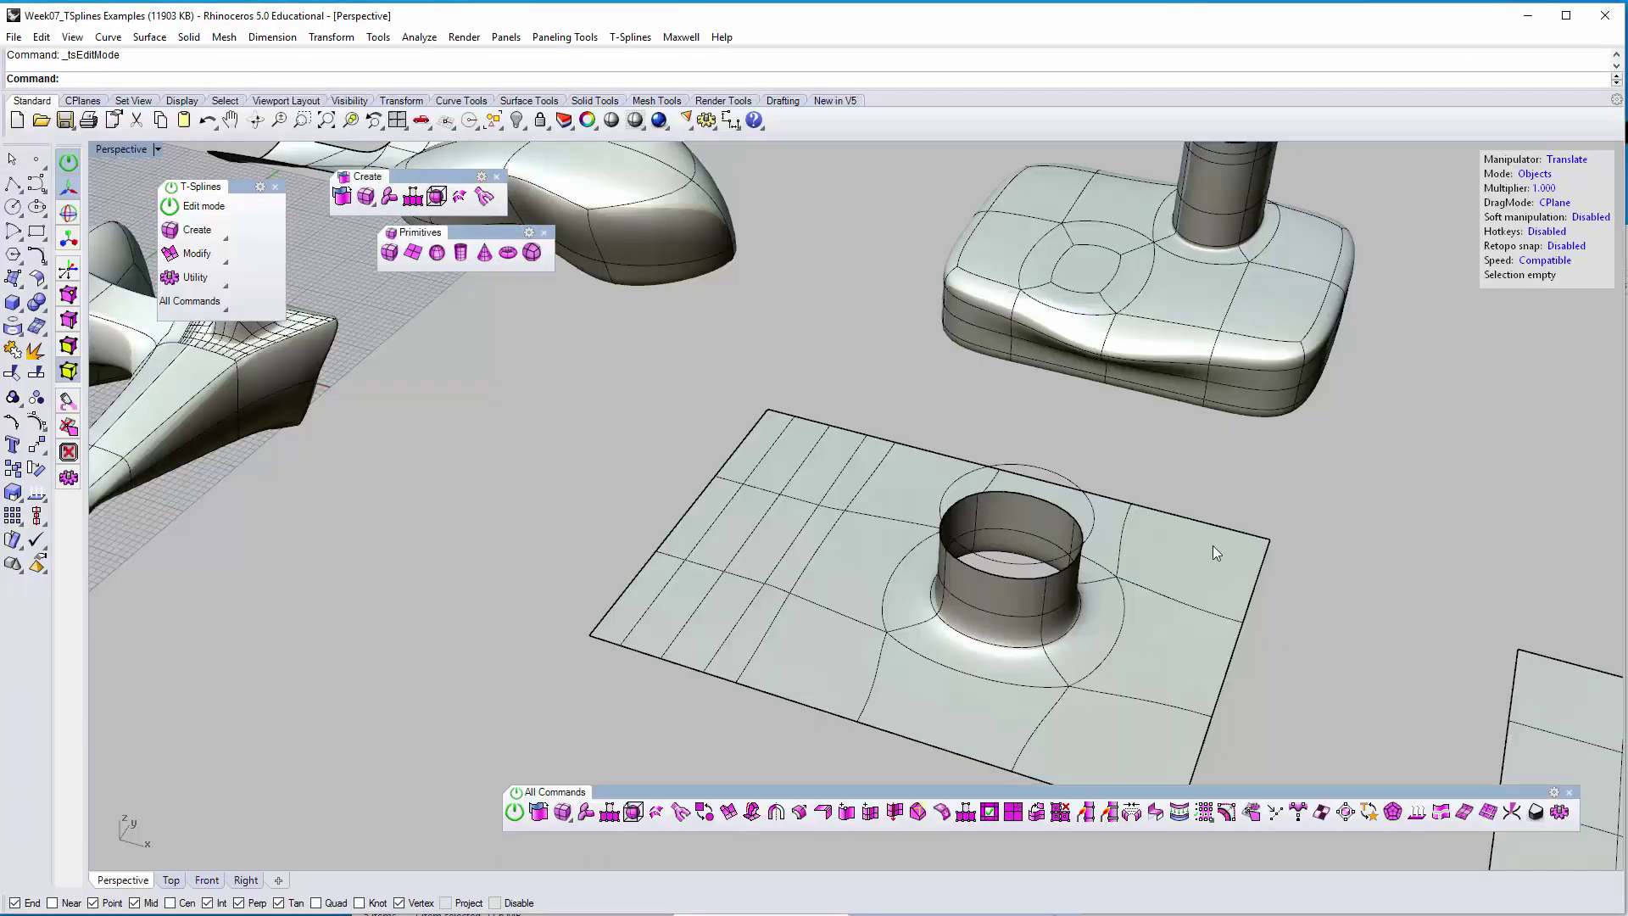
pyautogui.keyDown('shift'); pyautogui.moveTo(1348, 445); pyautogui.dragTo(1045, 485, button='right'); pyautogui.keyUp('shift')
pyautogui.scroll(6, 1046, 486)
pyautogui.moveTo(1002, 540); pyautogui.dragTo(1036, 551, button='right')
pyautogui.rightClick(1094, 577)
pyautogui.click(200, 209)
pyautogui.click(203, 207)
pyautogui.moveTo(1218, 400); pyautogui.dragTo(1186, 449, button='right')
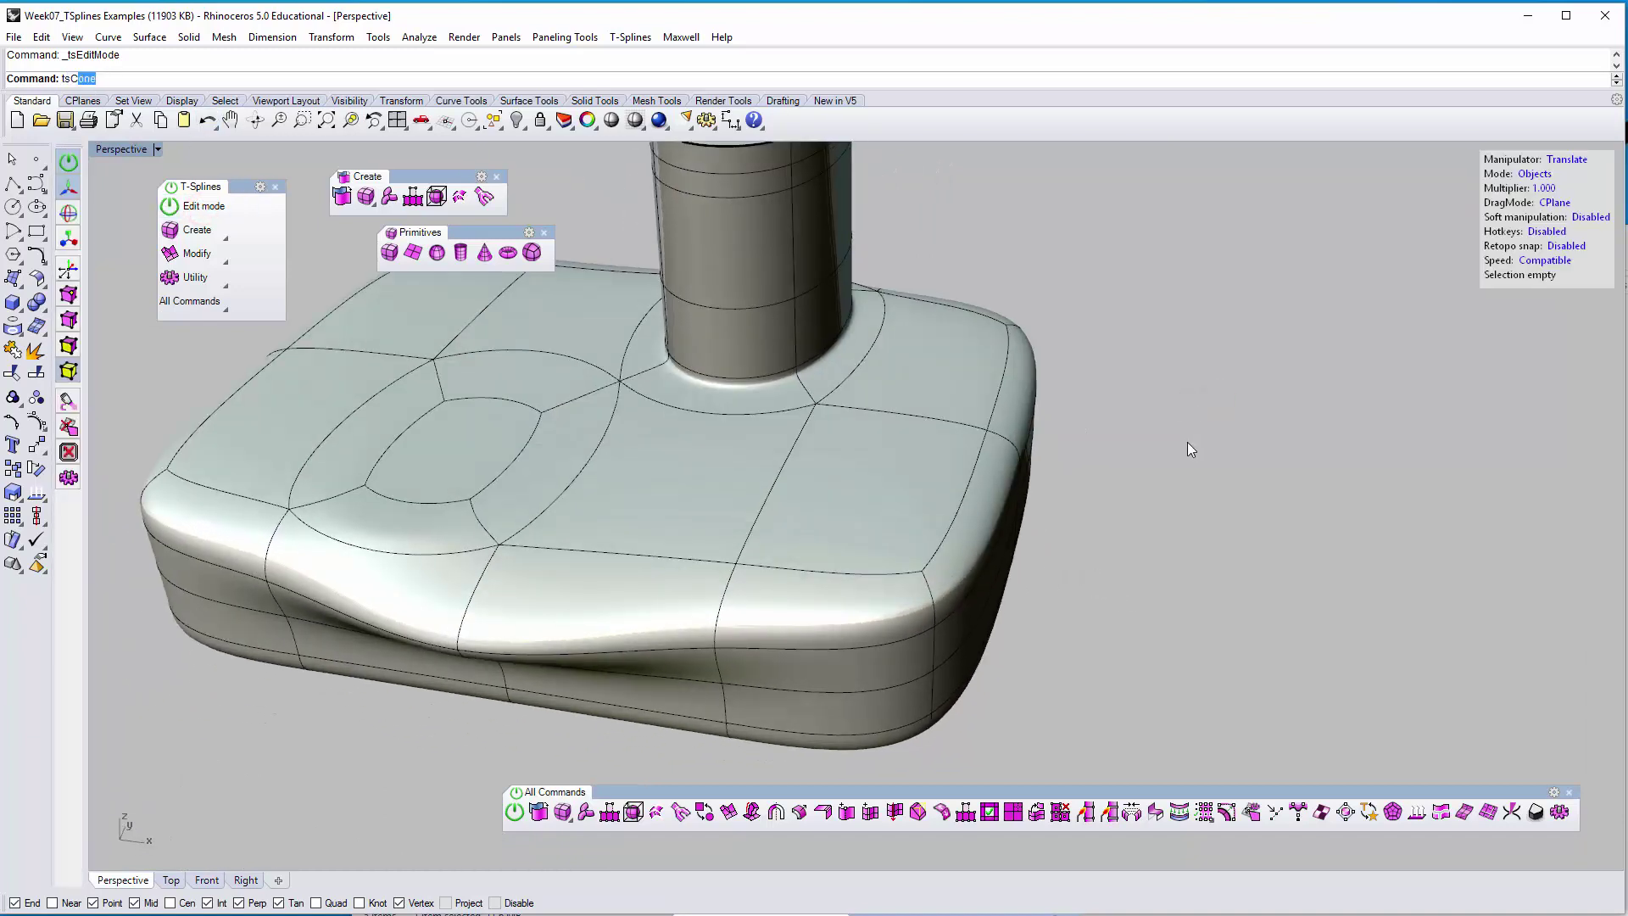
pyautogui.write('res')
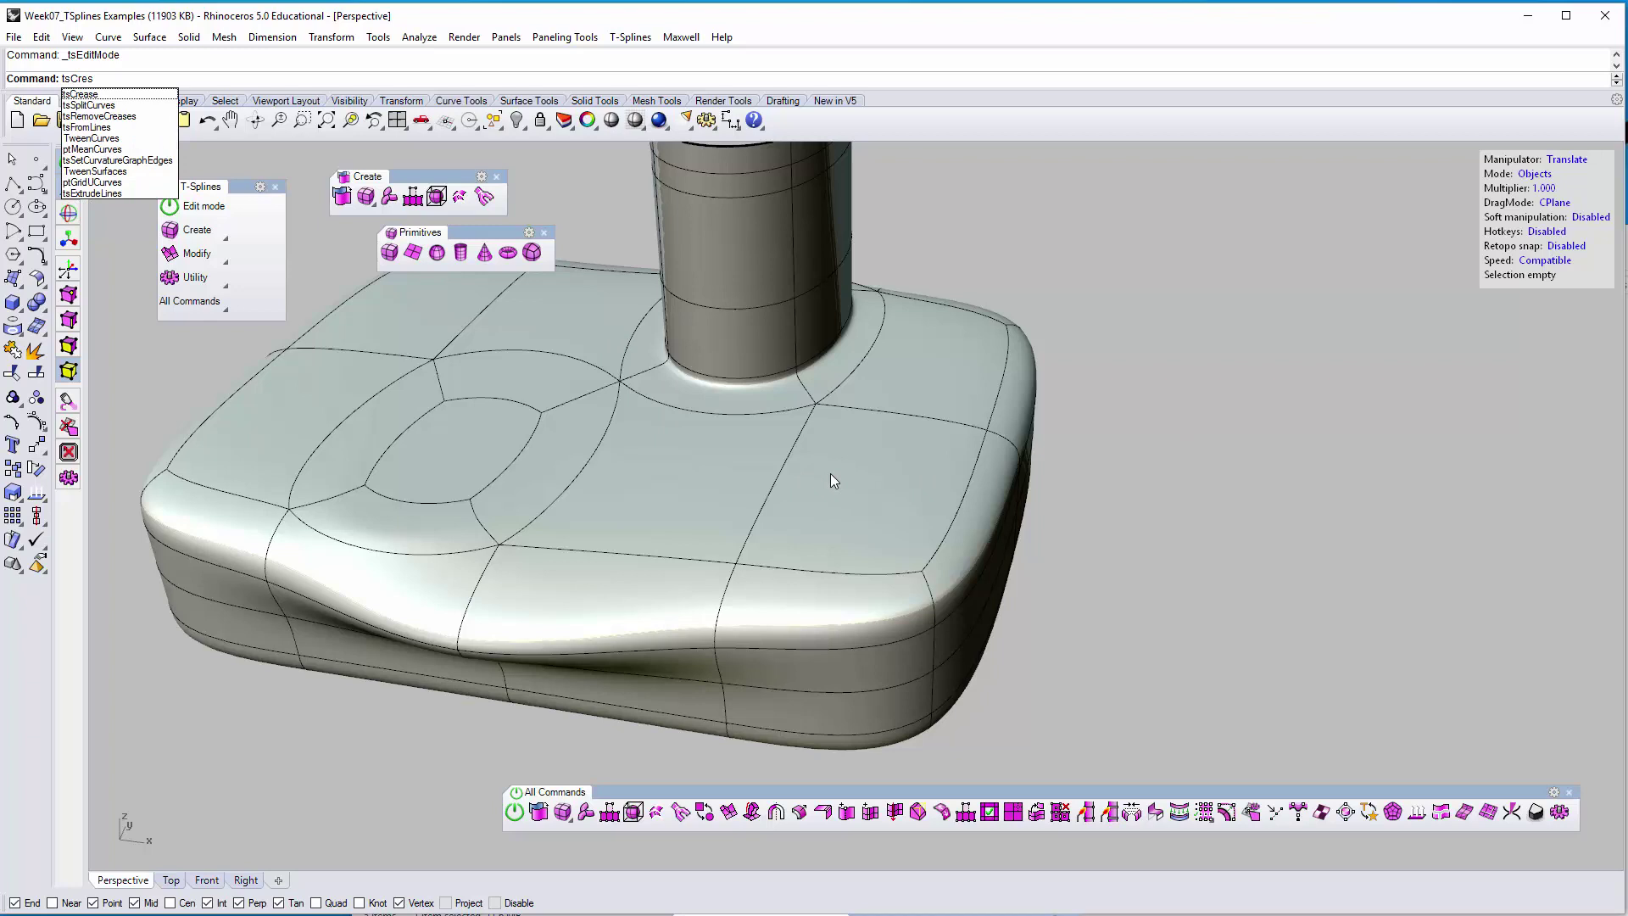
pyautogui.press('Down')
pyautogui.press('Return')
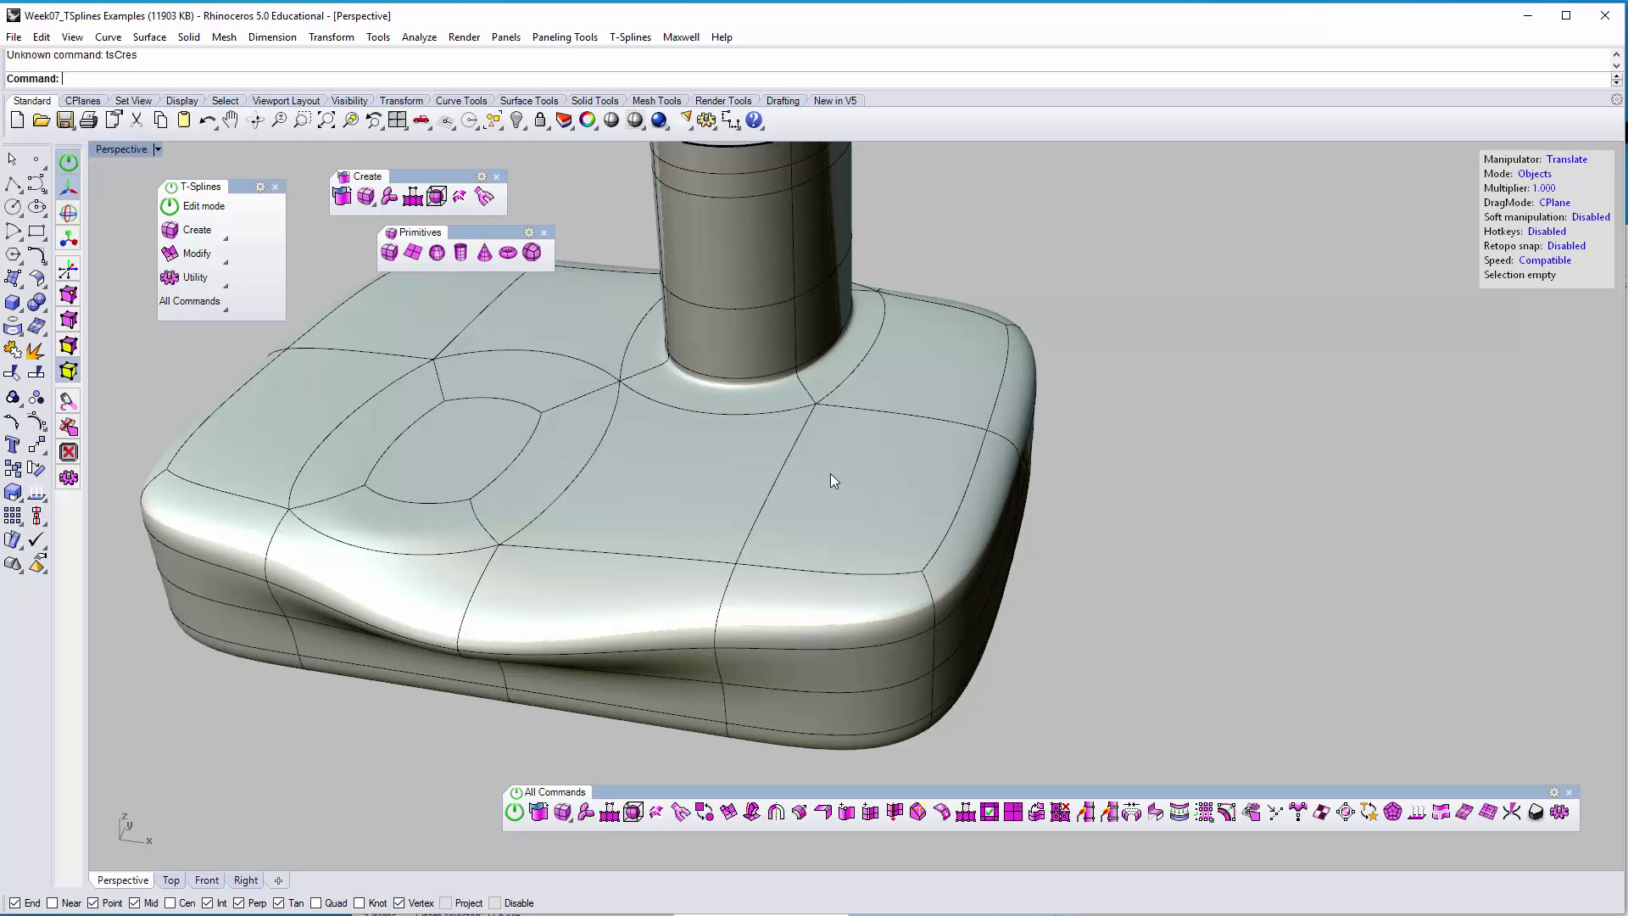
# Crease the chain of upper rim edges along the rounded box's dented side with tsCrease
pyautogui.write('tsCrease')
pyautogui.press('Return')
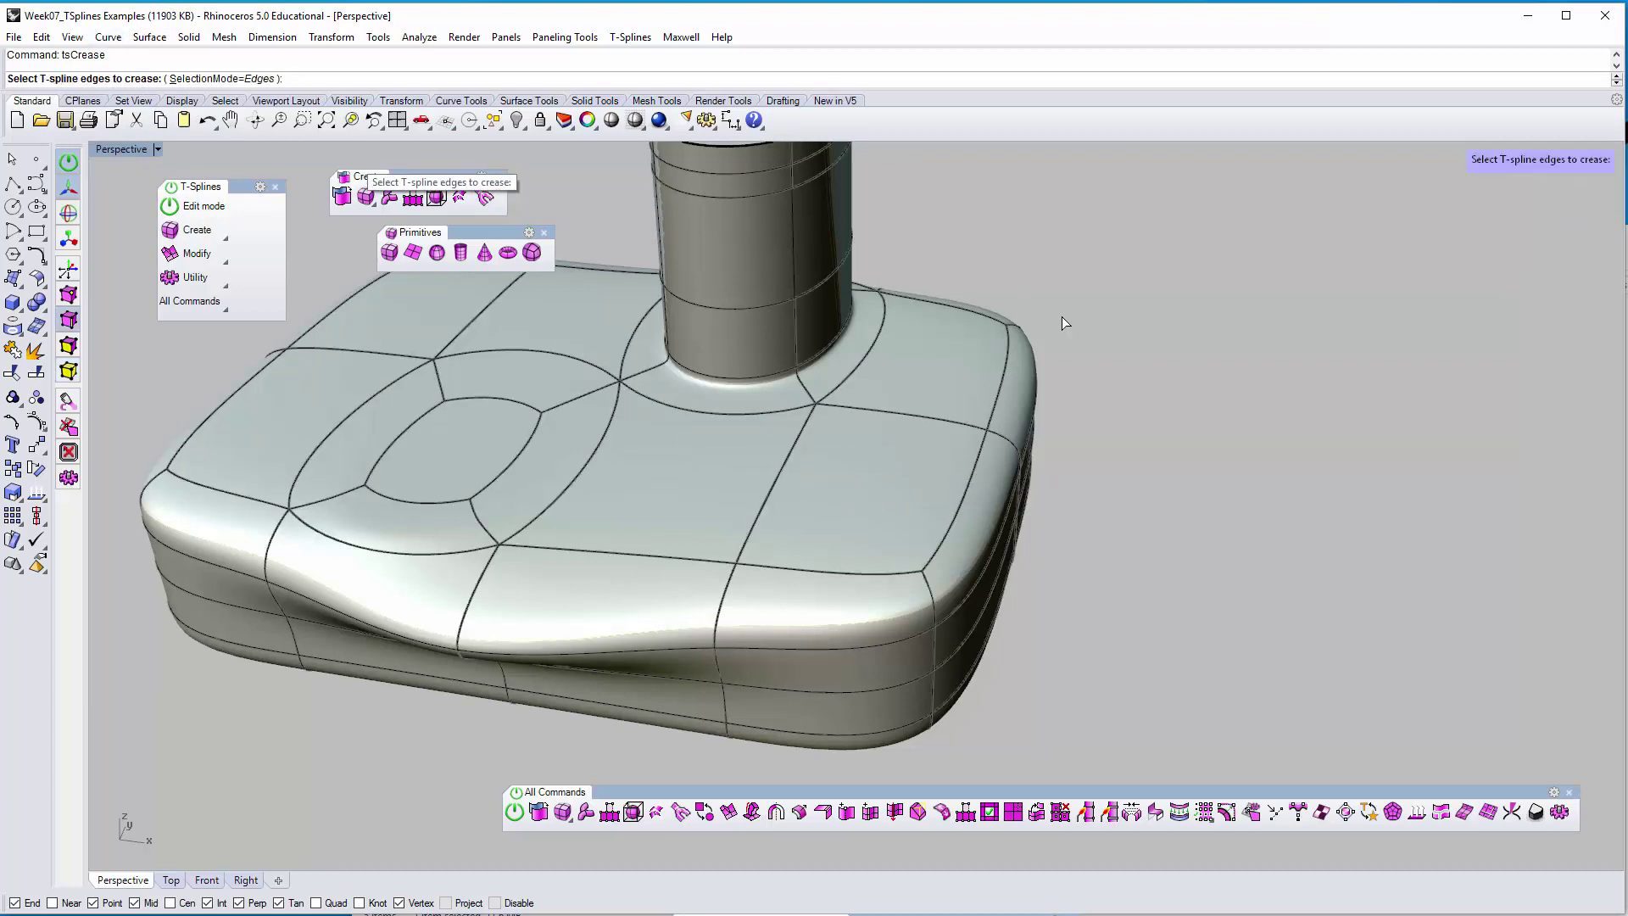
pyautogui.moveTo(1045, 319); pyautogui.dragTo(863, 438, button='right')
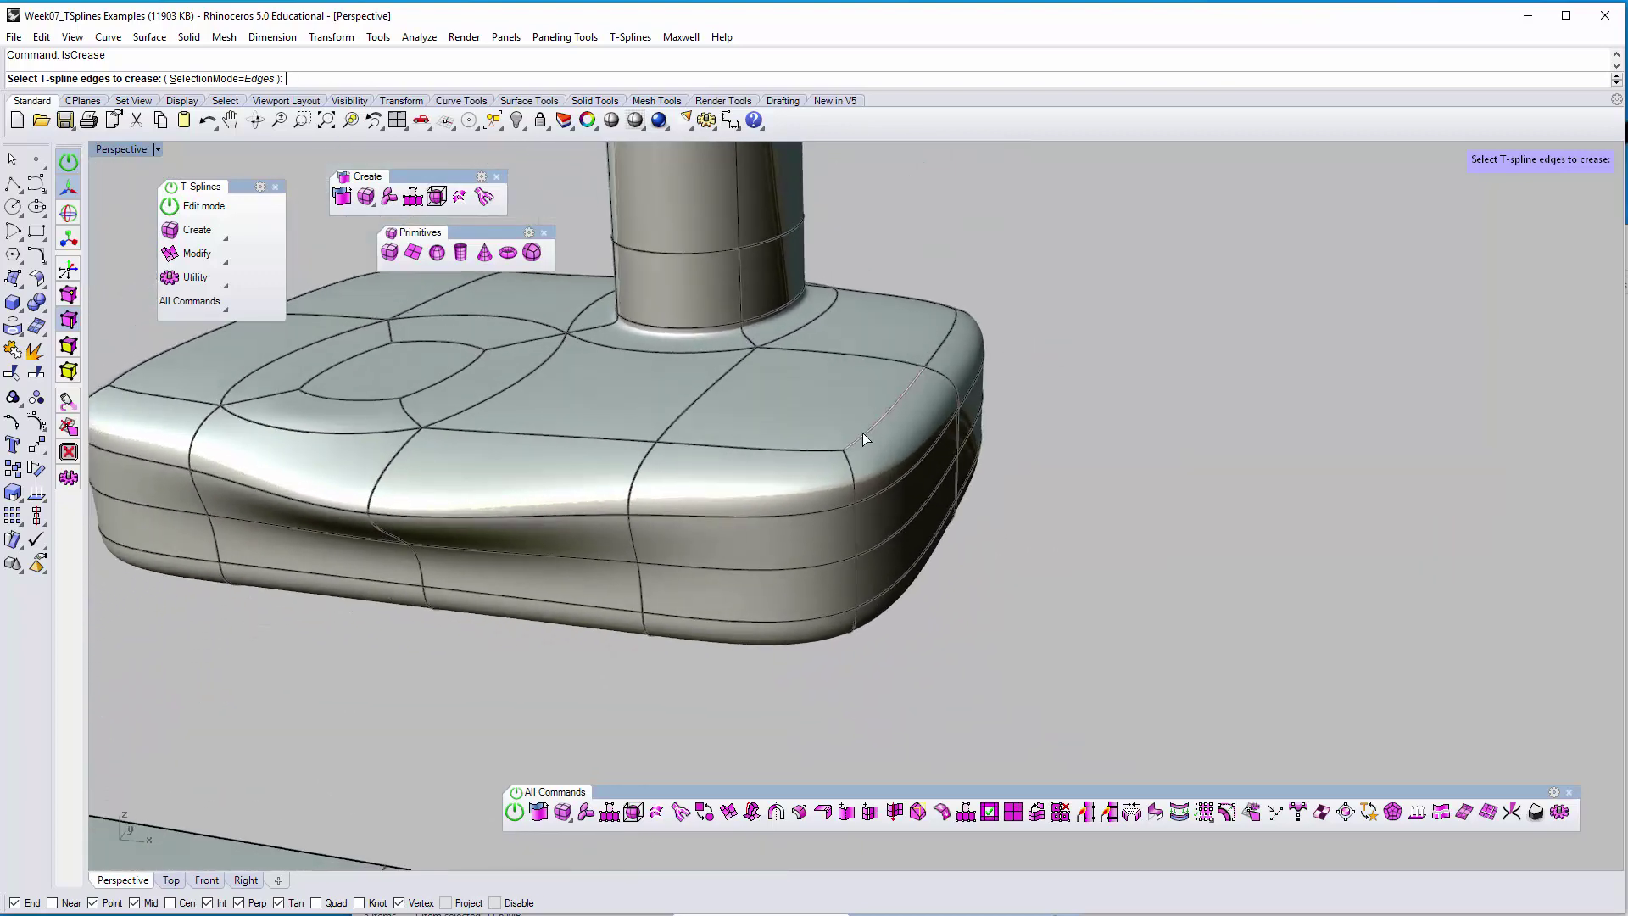
pyautogui.moveTo(510, 415); pyautogui.dragTo(752, 399, button='right')
pyautogui.moveTo(524, 400); pyautogui.dragTo(441, 439, button='right')
pyautogui.click(416, 446)
pyautogui.click(810, 387)
pyautogui.click(944, 343)
pyautogui.moveTo(985, 374); pyautogui.dragTo(971, 407, button='right')
pyautogui.rightClick(999, 251)
pyautogui.click(1101, 336)
pyautogui.moveTo(989, 382); pyautogui.dragTo(1105, 348, button='right')
pyautogui.moveTo(734, 405); pyautogui.dragTo(595, 432, button='right')
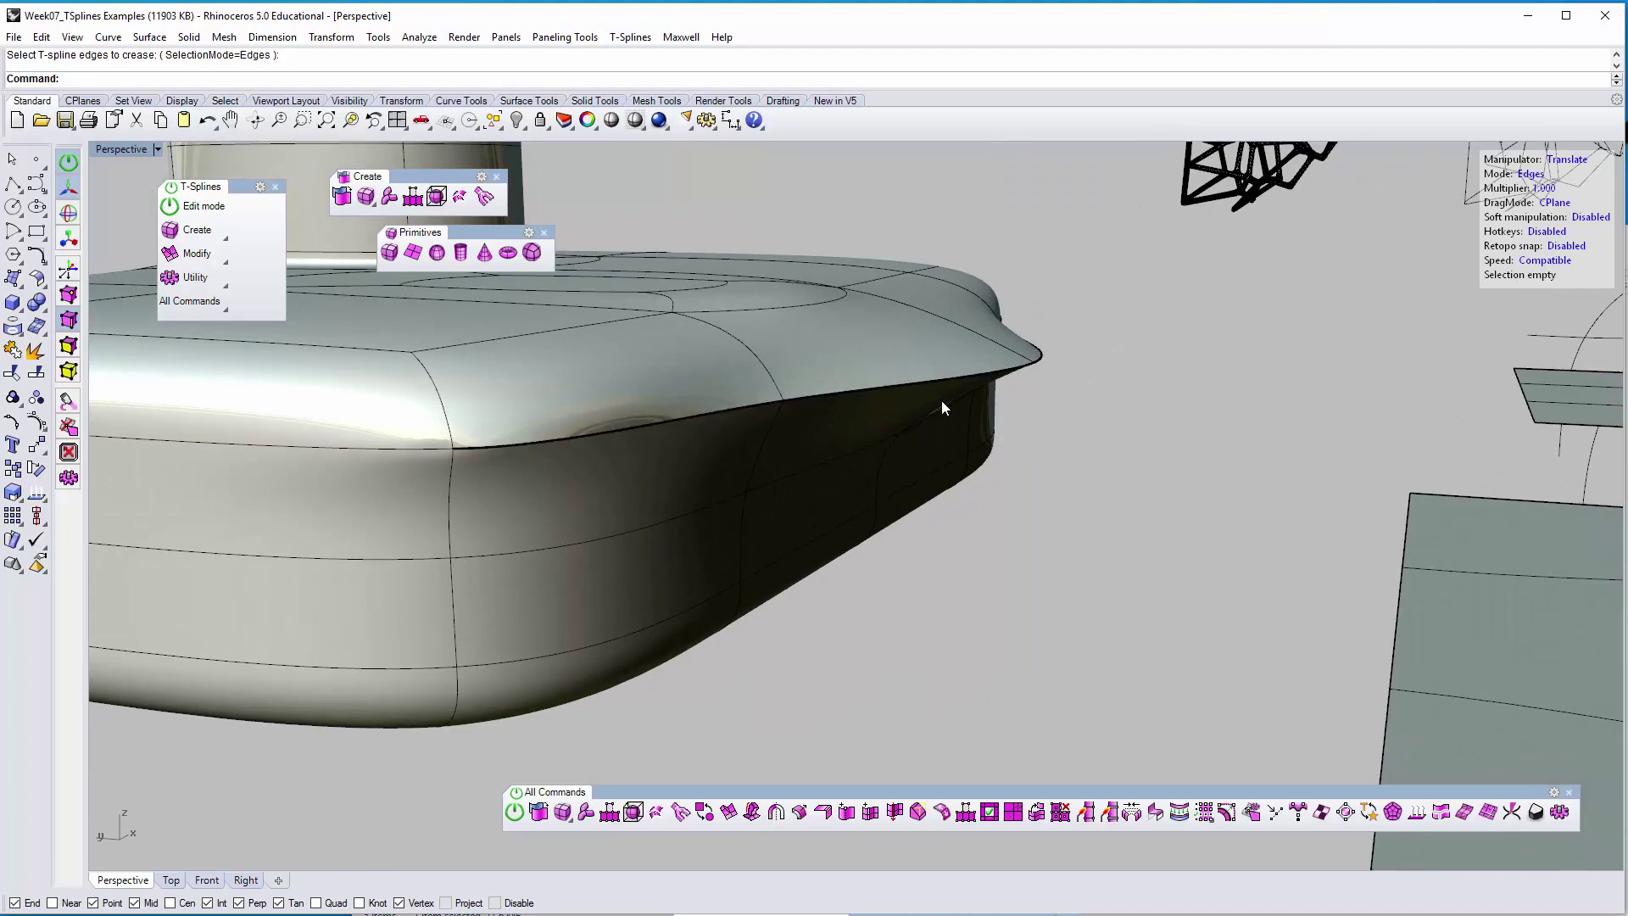
pyautogui.moveTo(944, 404); pyautogui.dragTo(882, 523, button='right')
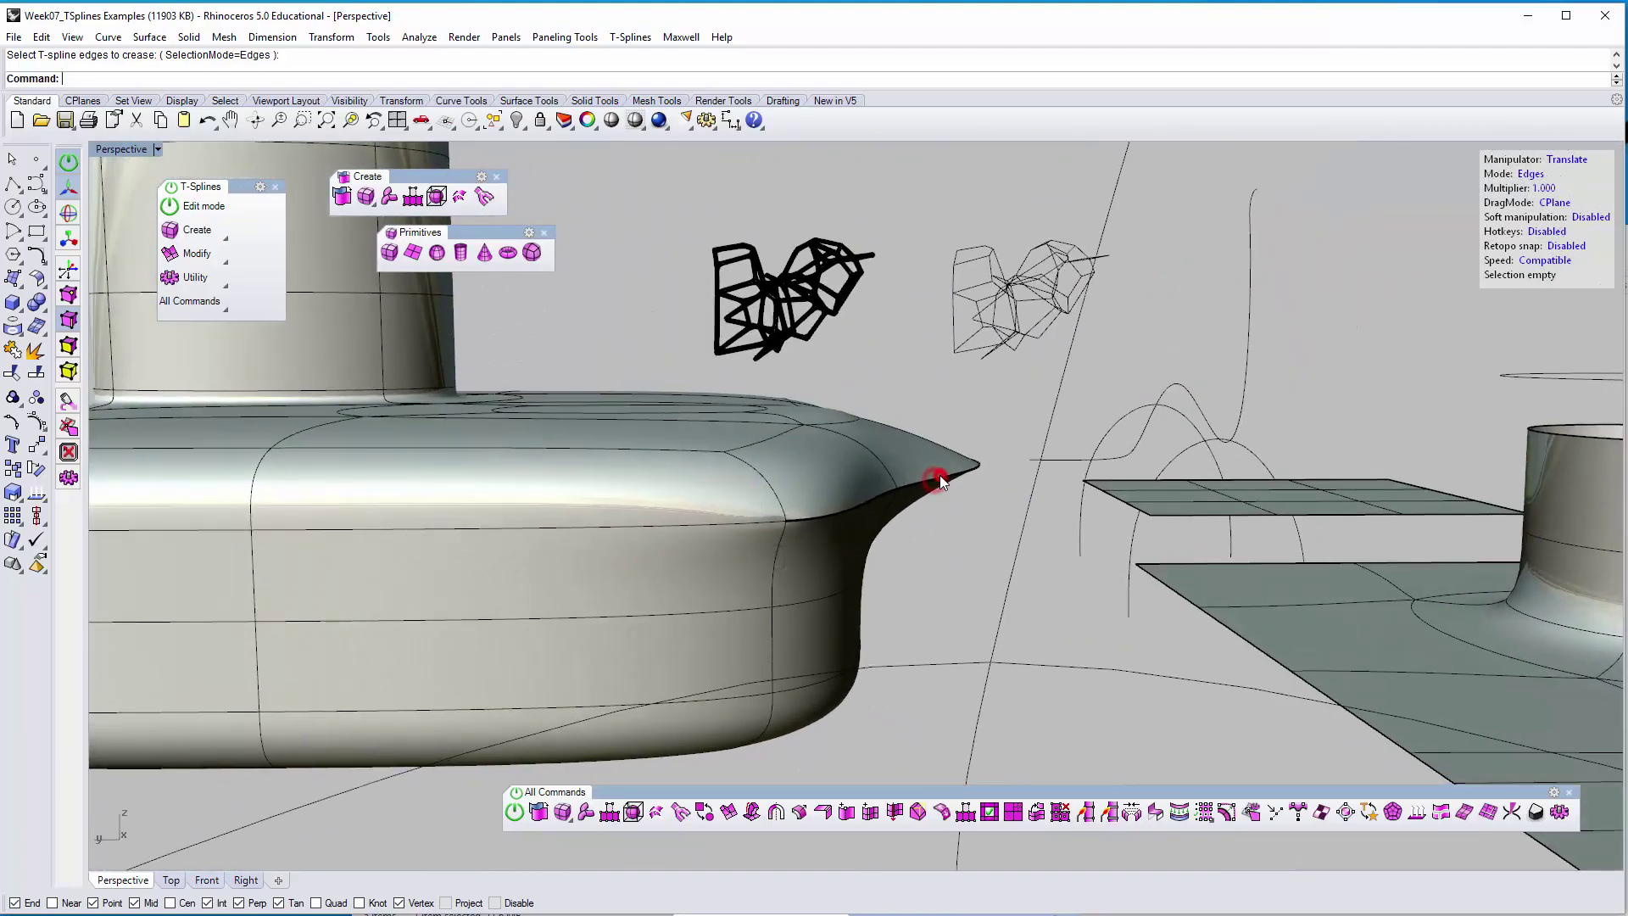
pyautogui.moveTo(994, 408); pyautogui.dragTo(1623, 277, button='right')
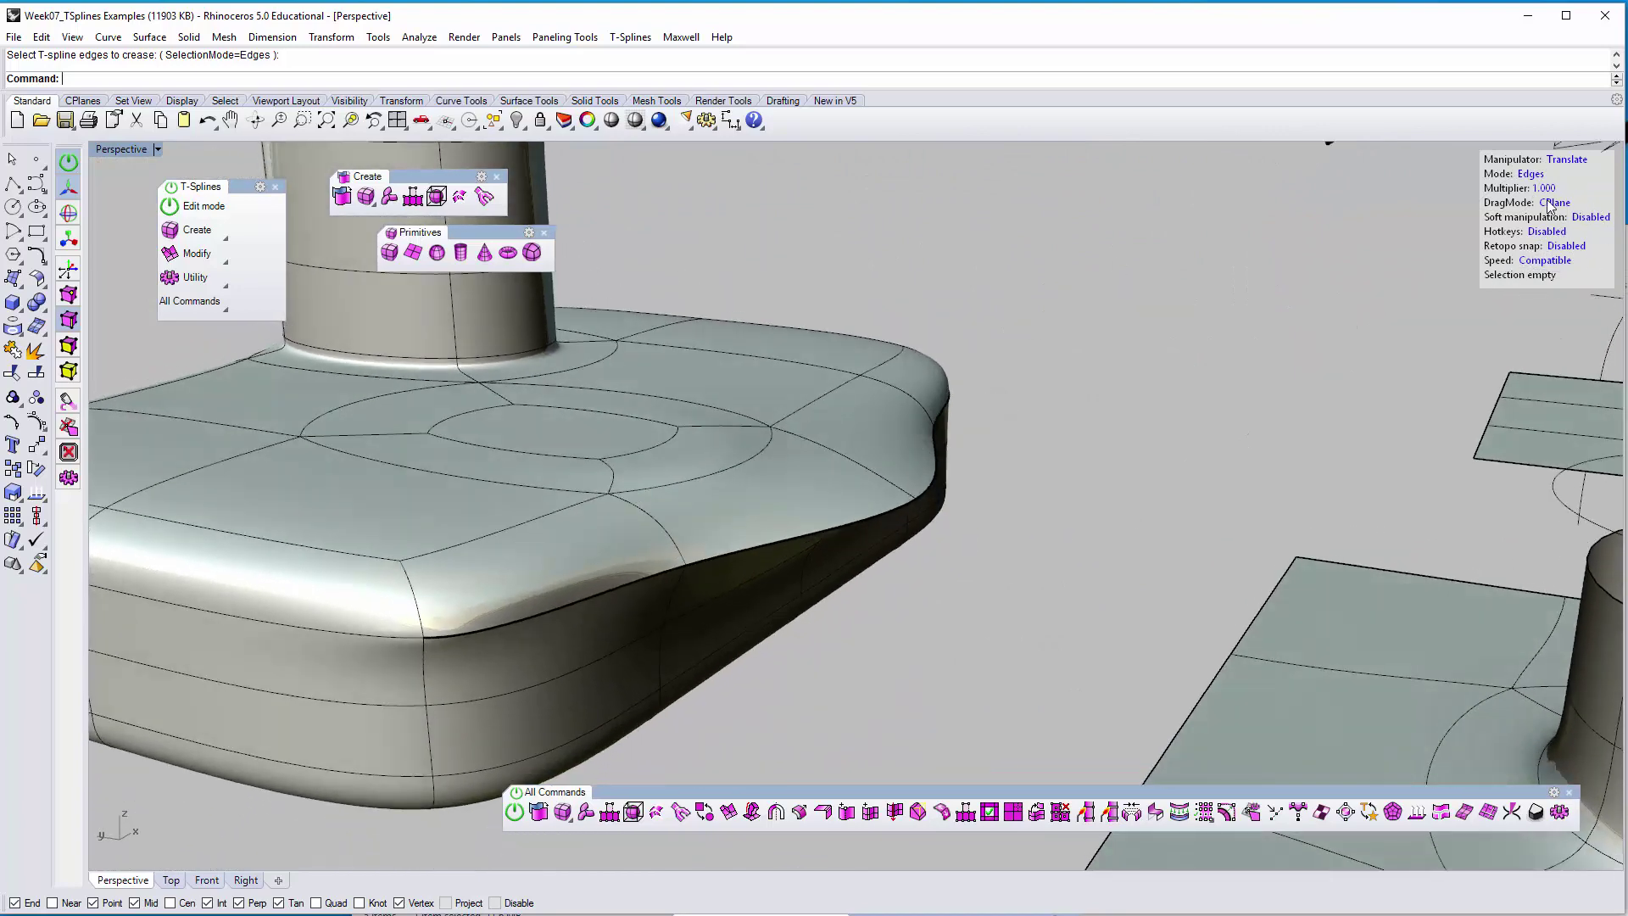
# Select two adjacent creased edges on the rounded box's dented side, raise them, and reposition them to reshape the lip
pyautogui.click(835, 527)
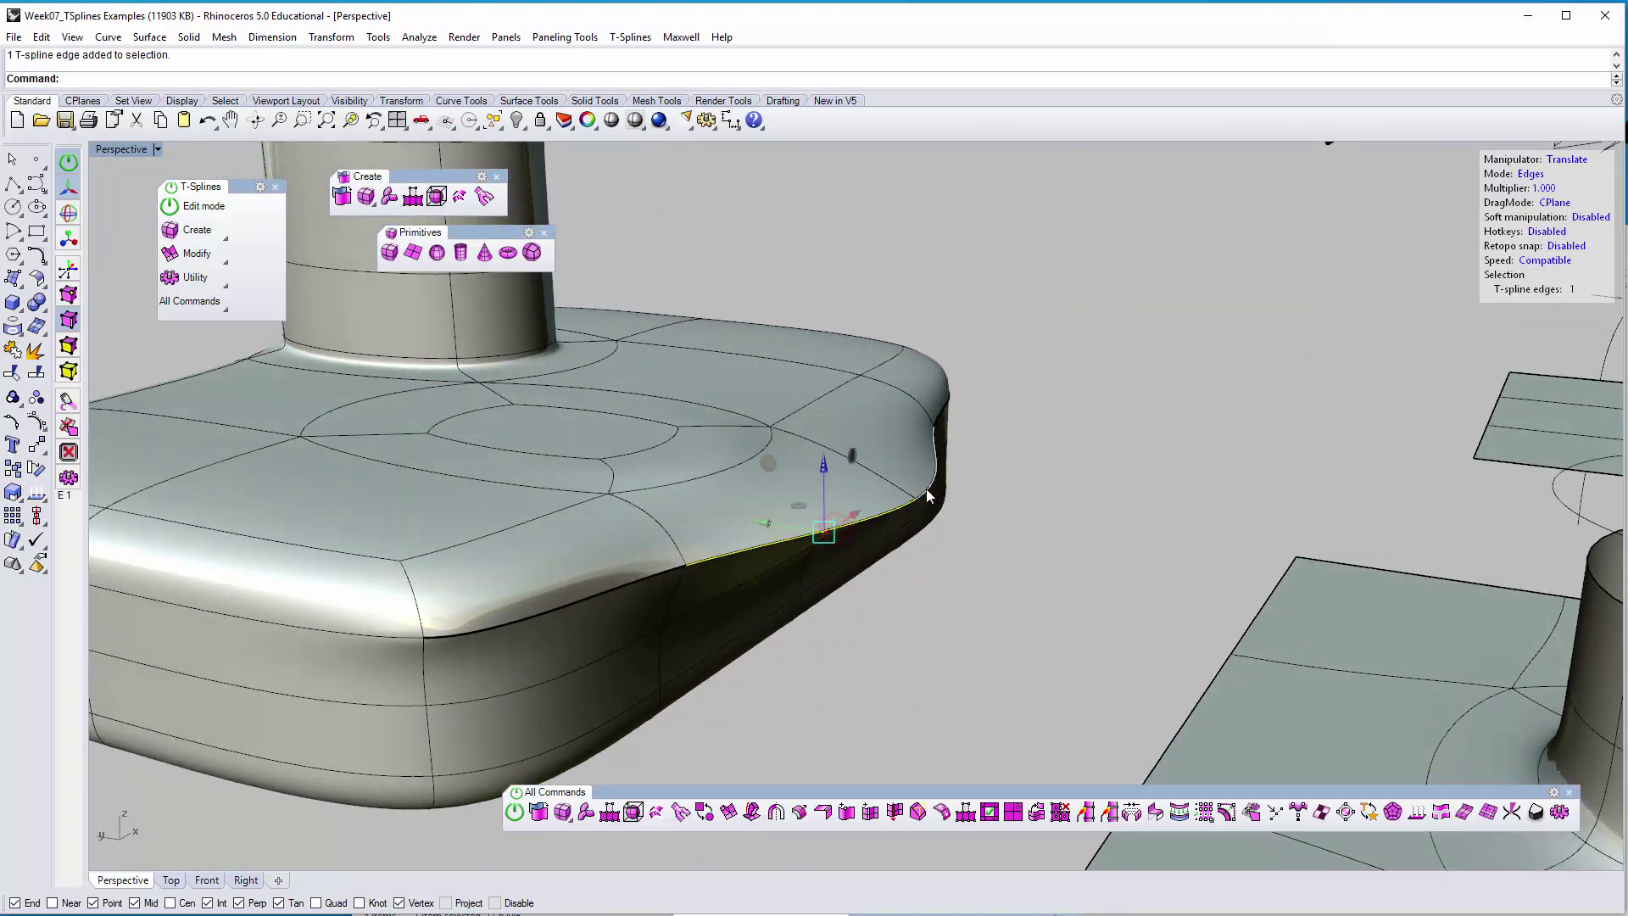
pyautogui.keyDown('shift'); pyautogui.click(926, 488); pyautogui.keyUp('shift')
pyautogui.moveTo(924, 483); pyautogui.dragTo(982, 501, button='right')
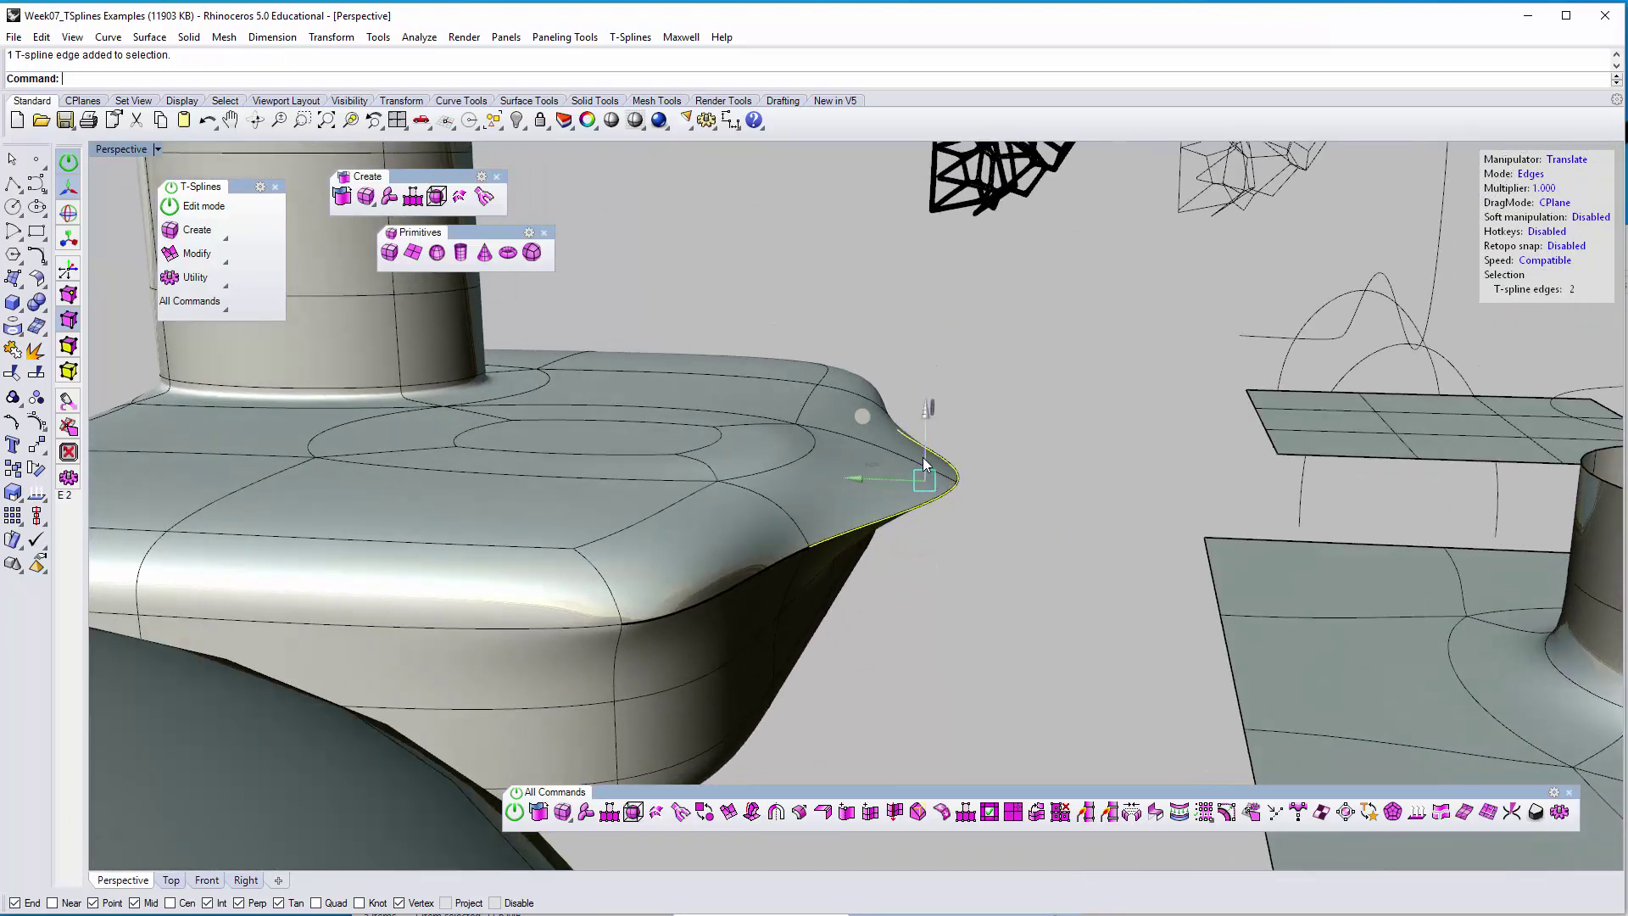
pyautogui.moveTo(922, 456); pyautogui.dragTo(946, 393)
pyautogui.moveTo(974, 488); pyautogui.dragTo(857, 430, button='right')
pyautogui.scroll(4, 858, 430)
pyautogui.moveTo(866, 395); pyautogui.dragTo(1046, 456)
pyautogui.click(1115, 473)
pyautogui.moveTo(1113, 482); pyautogui.dragTo(975, 528, button='right')
pyautogui.scroll(-3, 1004, 542)
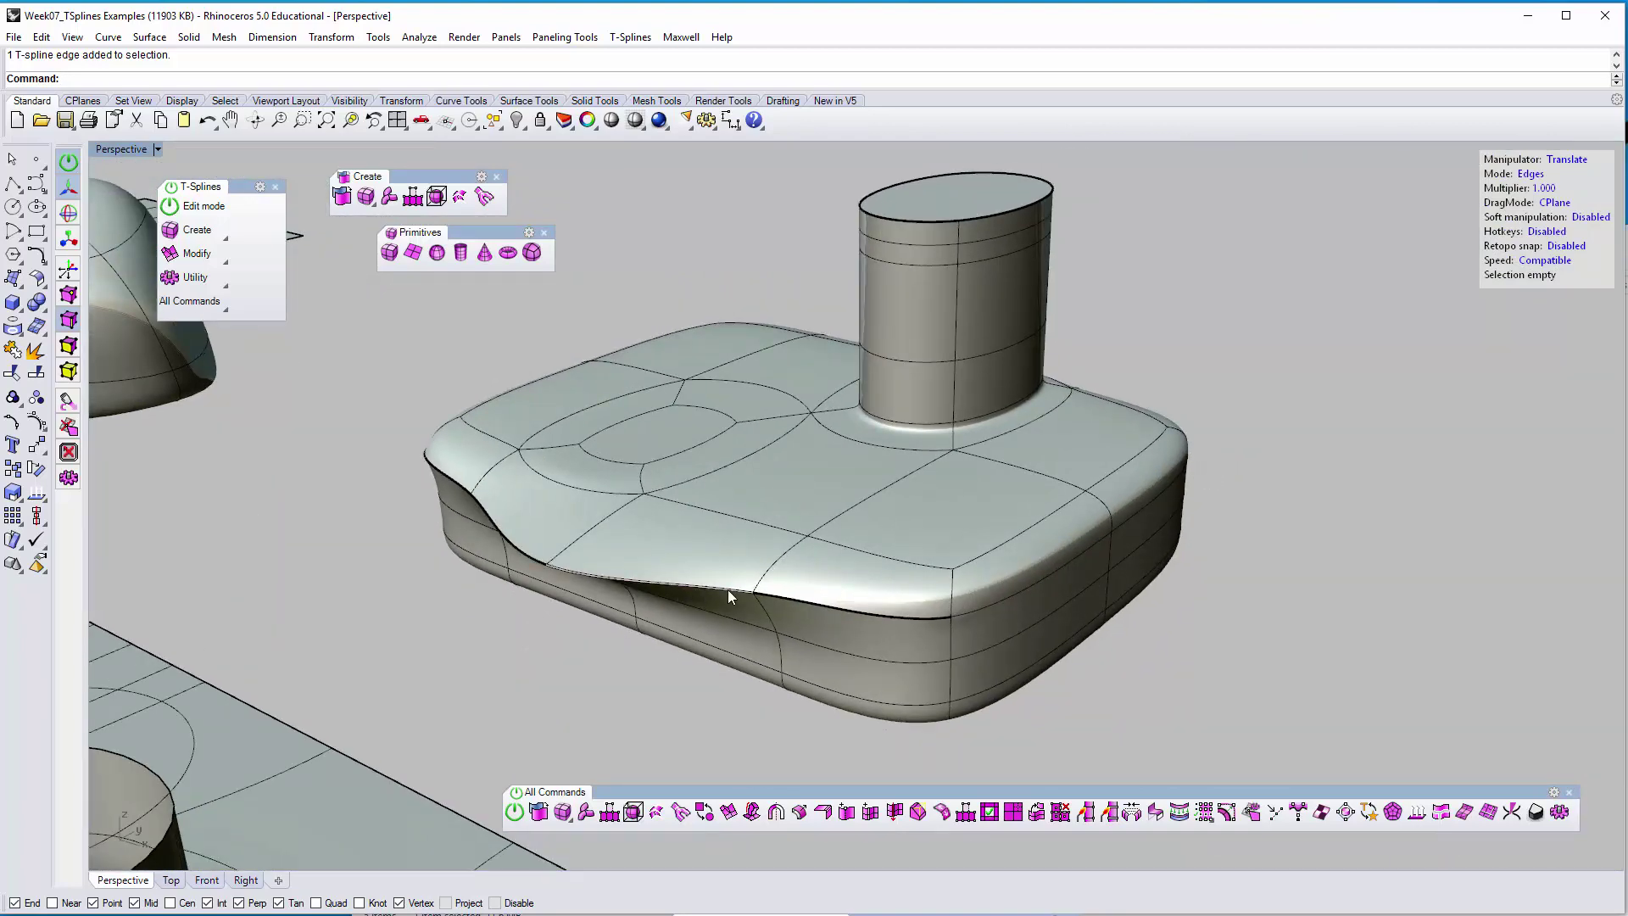
# Crease one lower edge on the rounded box's side opposite the dent, beside the tall column, with tsCrease
pyautogui.moveTo(868, 598); pyautogui.dragTo(1022, 593, button='right')
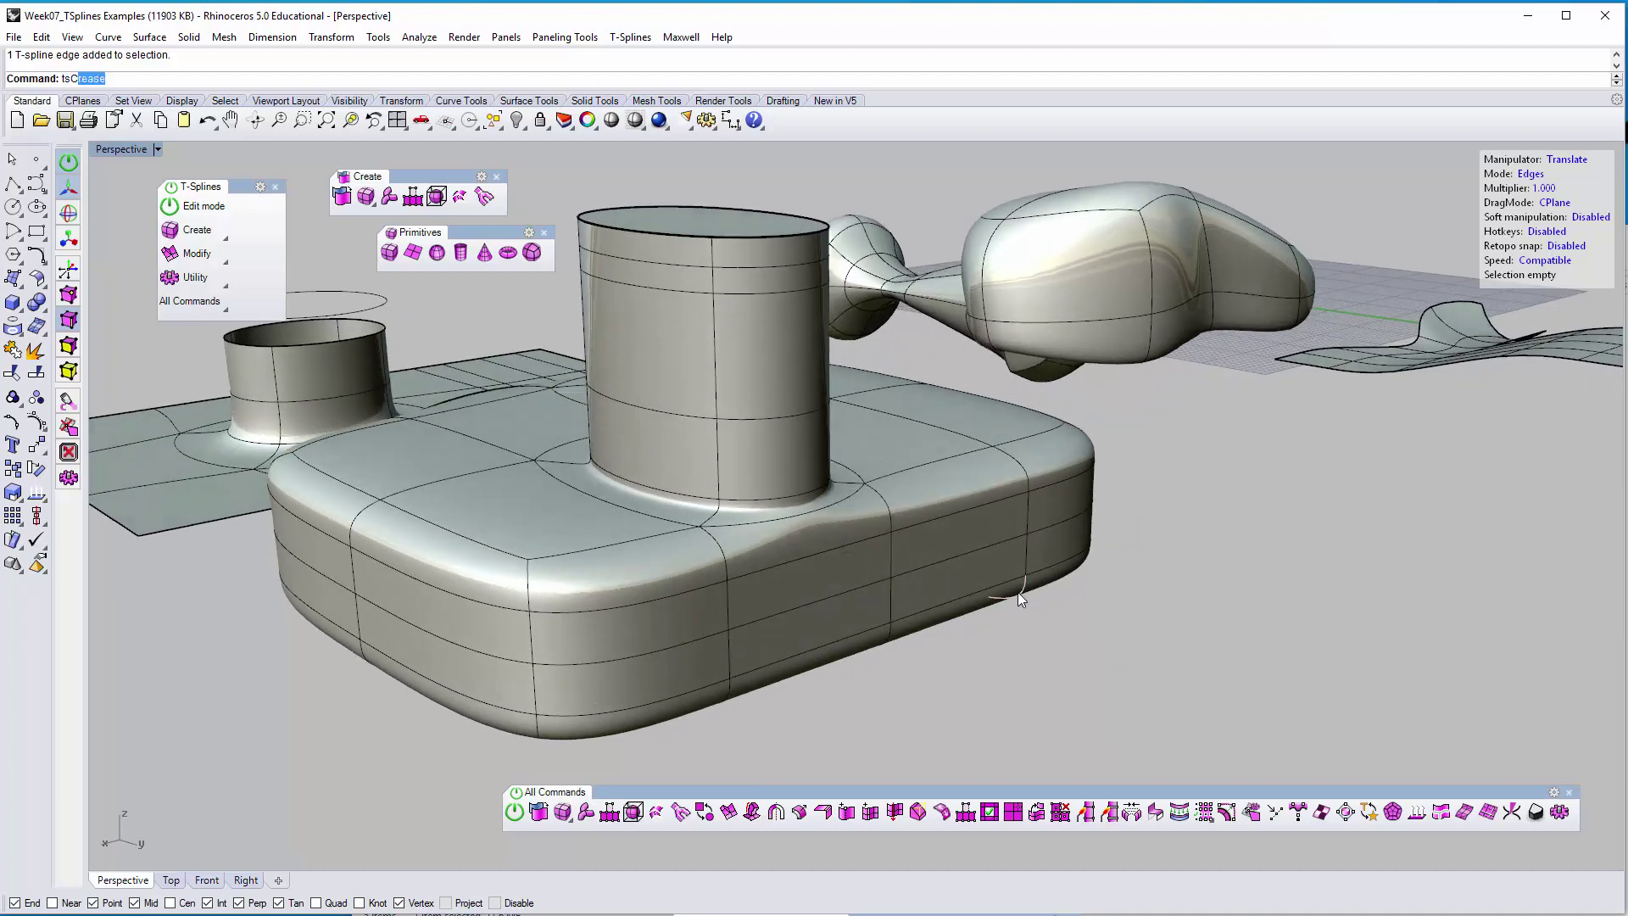
pyautogui.write('reae')
pyautogui.press('Return')
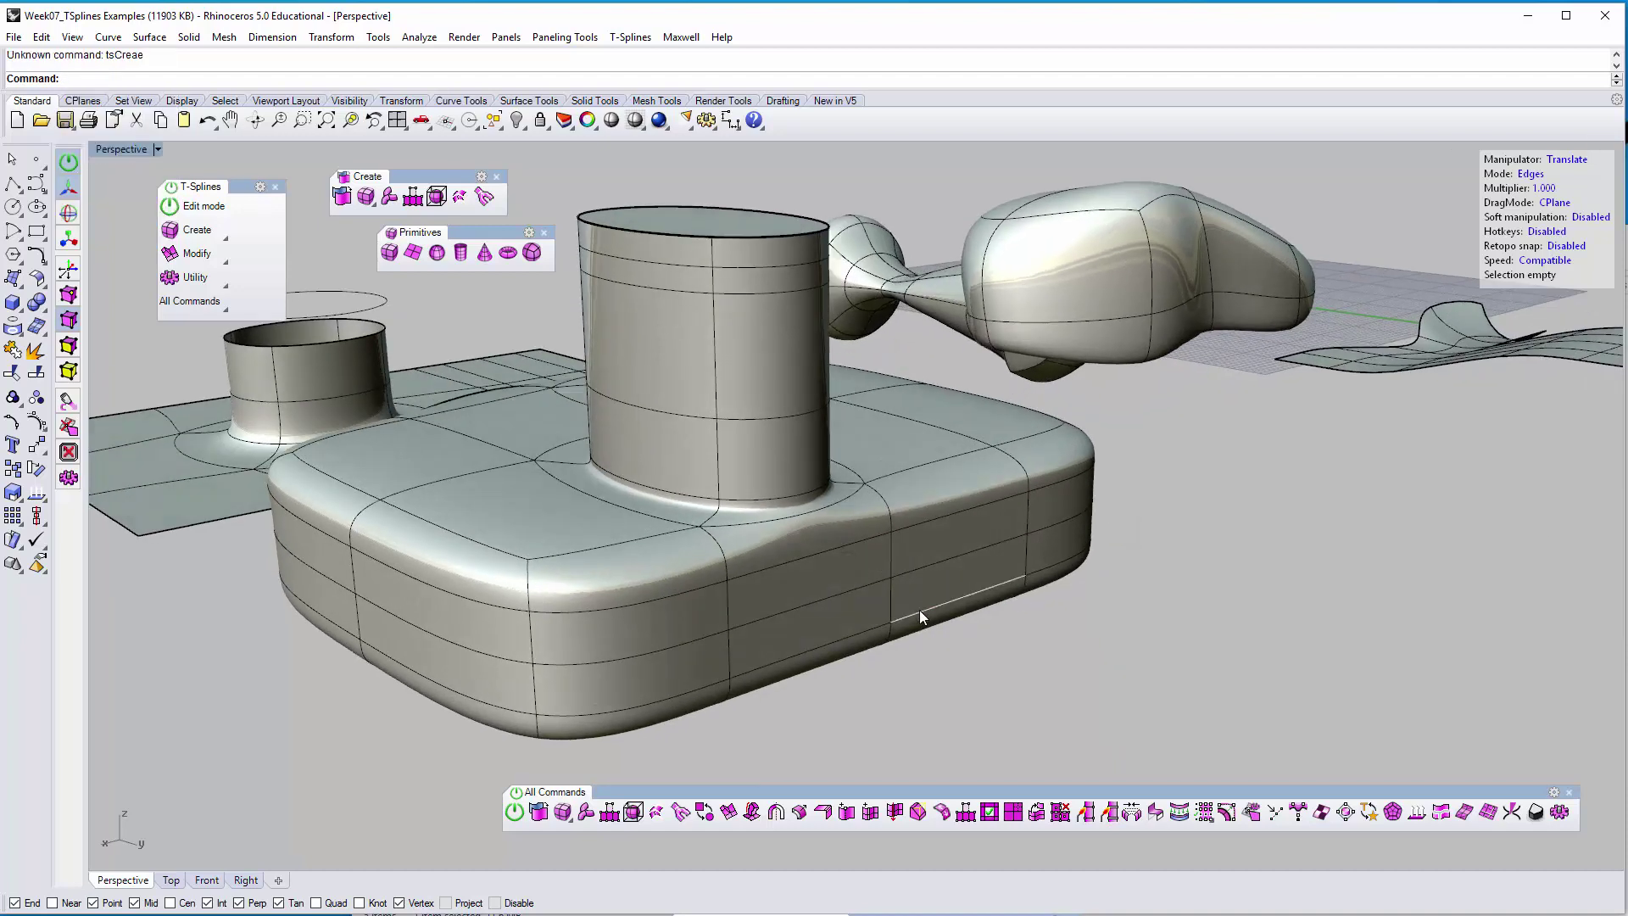
pyautogui.press('Return')
pyautogui.click(919, 608)
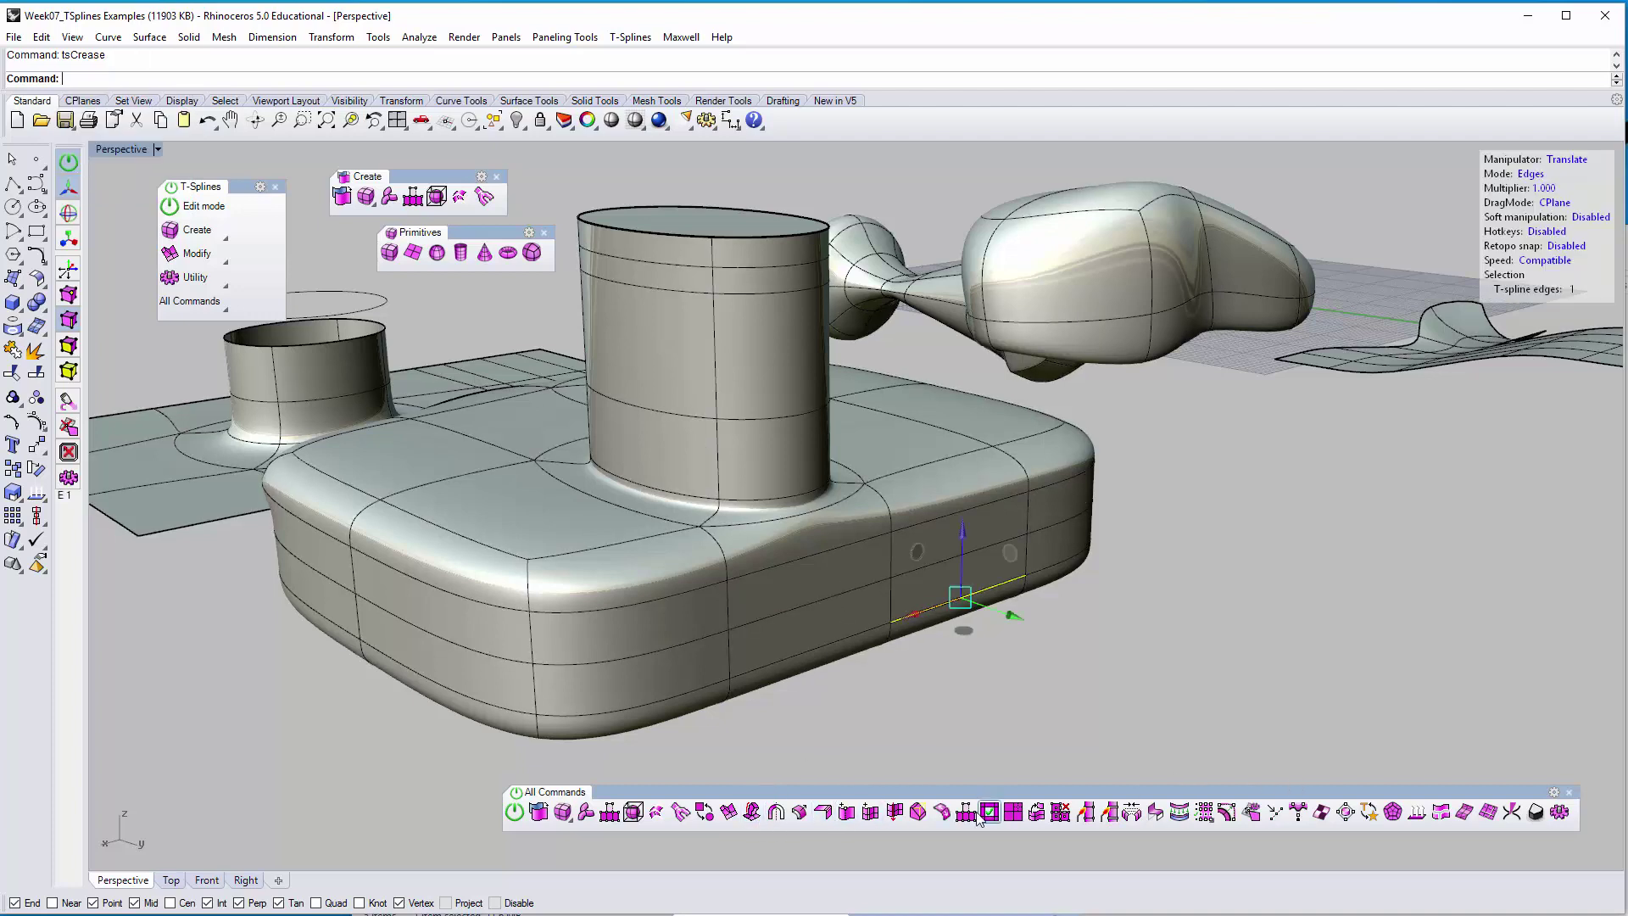
pyautogui.scroll(6, 855, 695)
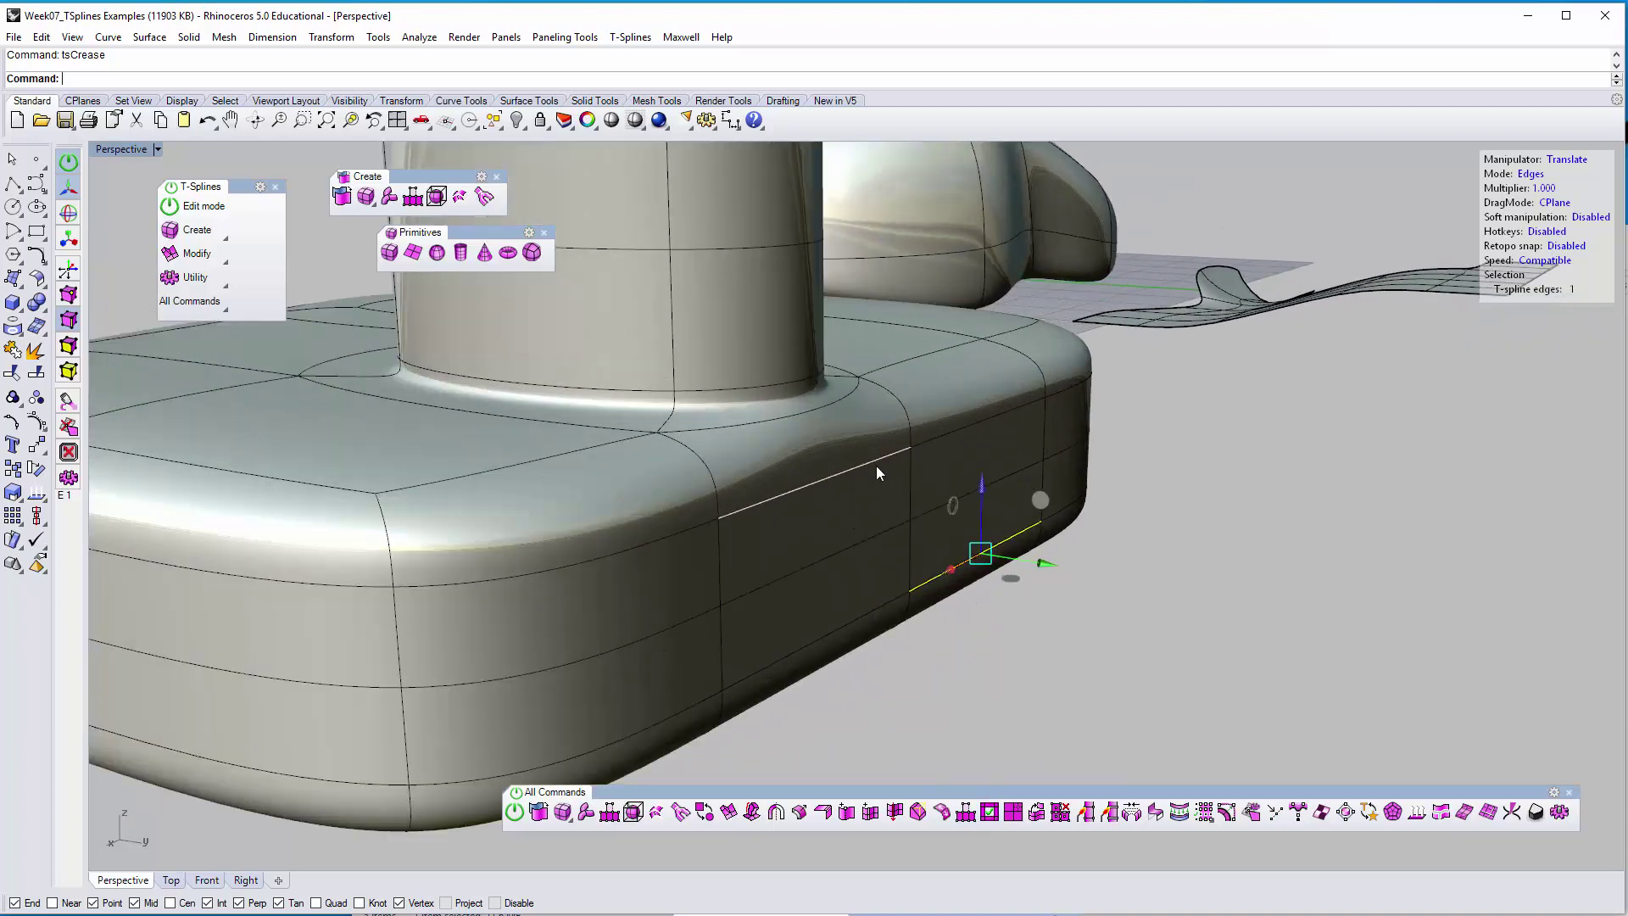
# Crease two adjacent upper edges on the same side of the rounded box with tsCrease
pyautogui.click(877, 463)
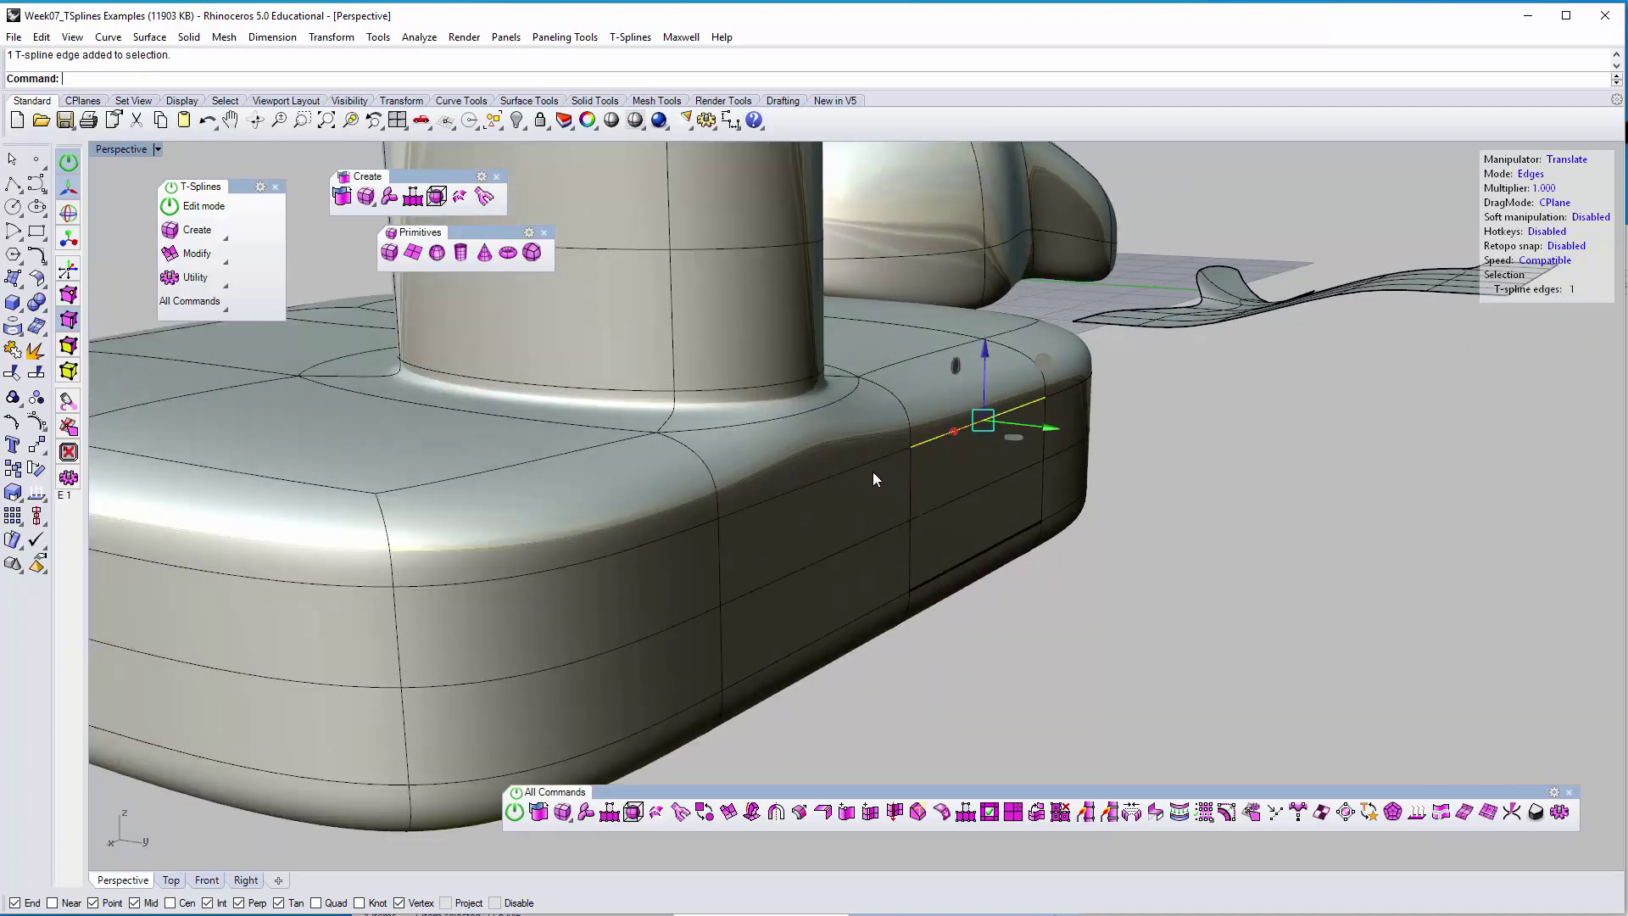
pyautogui.click(1102, 625)
pyautogui.rightClick(1102, 553)
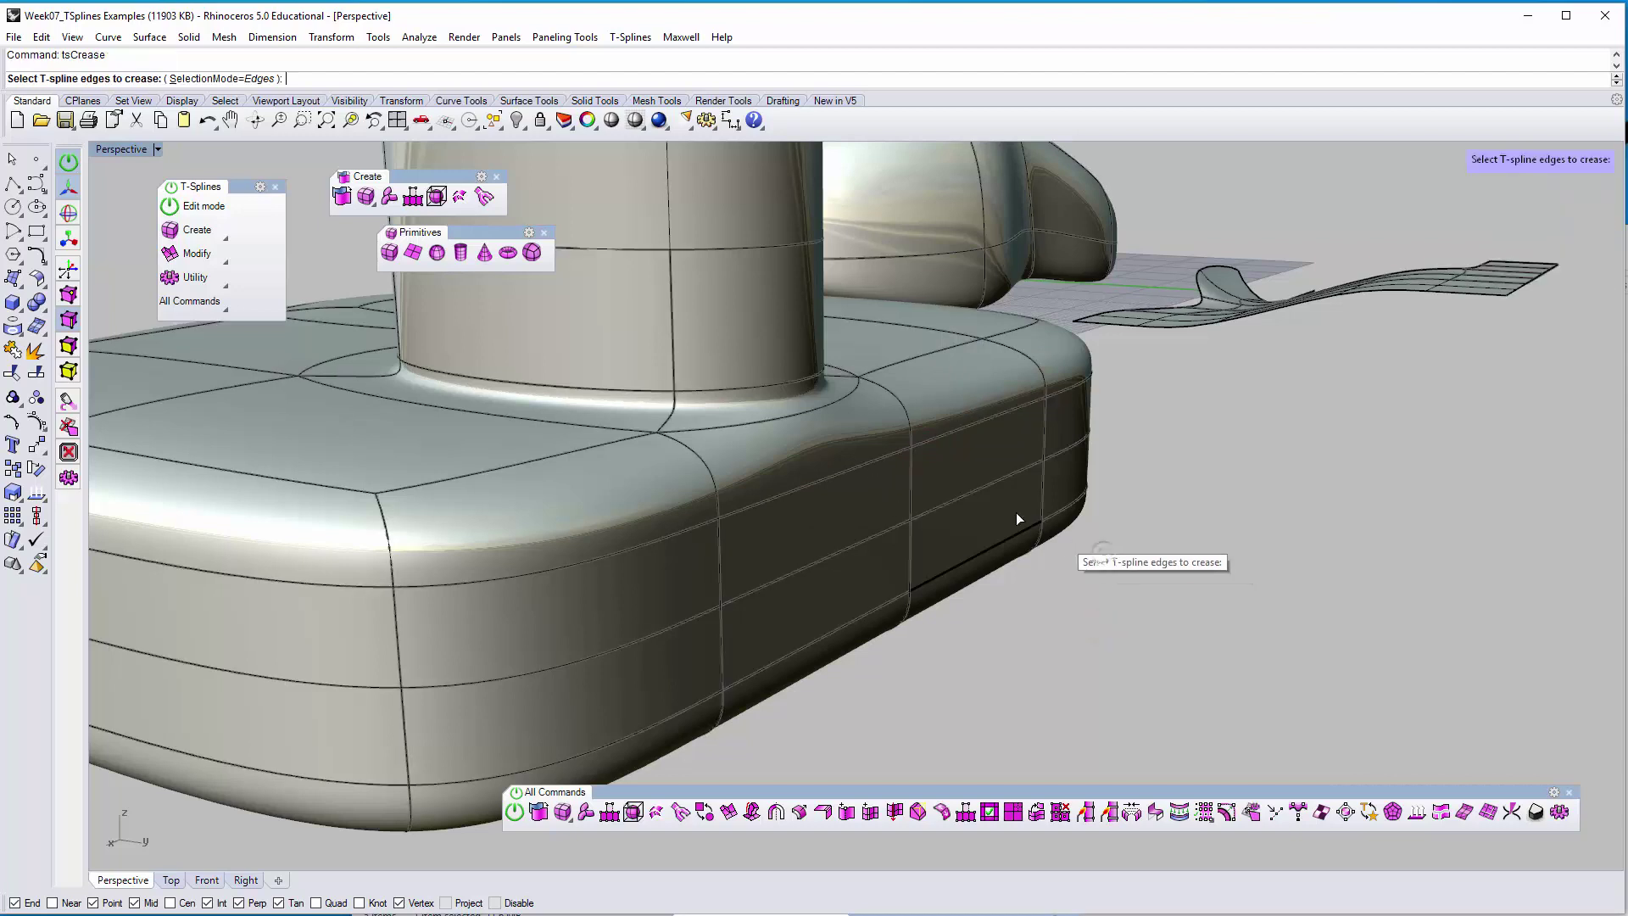
pyautogui.click(836, 471)
pyautogui.click(943, 435)
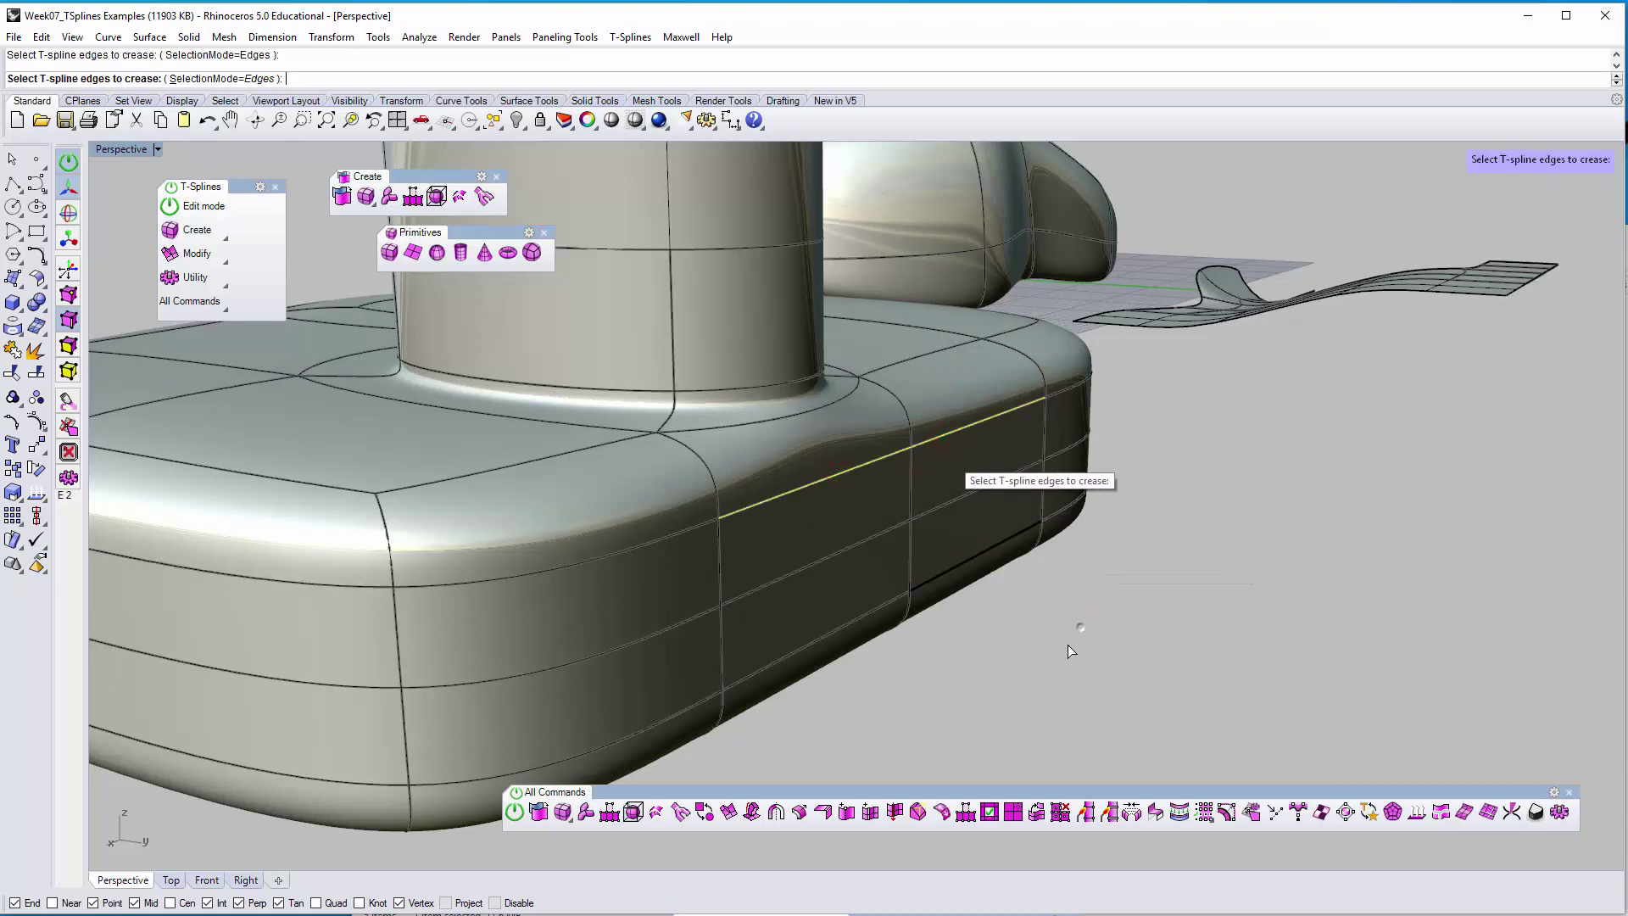
pyautogui.rightClick(1080, 634)
# Pull the two creased upper edges outward from the box's side to form an overhanging lip
pyautogui.moveTo(1080, 633); pyautogui.dragTo(1015, 624, button='right')
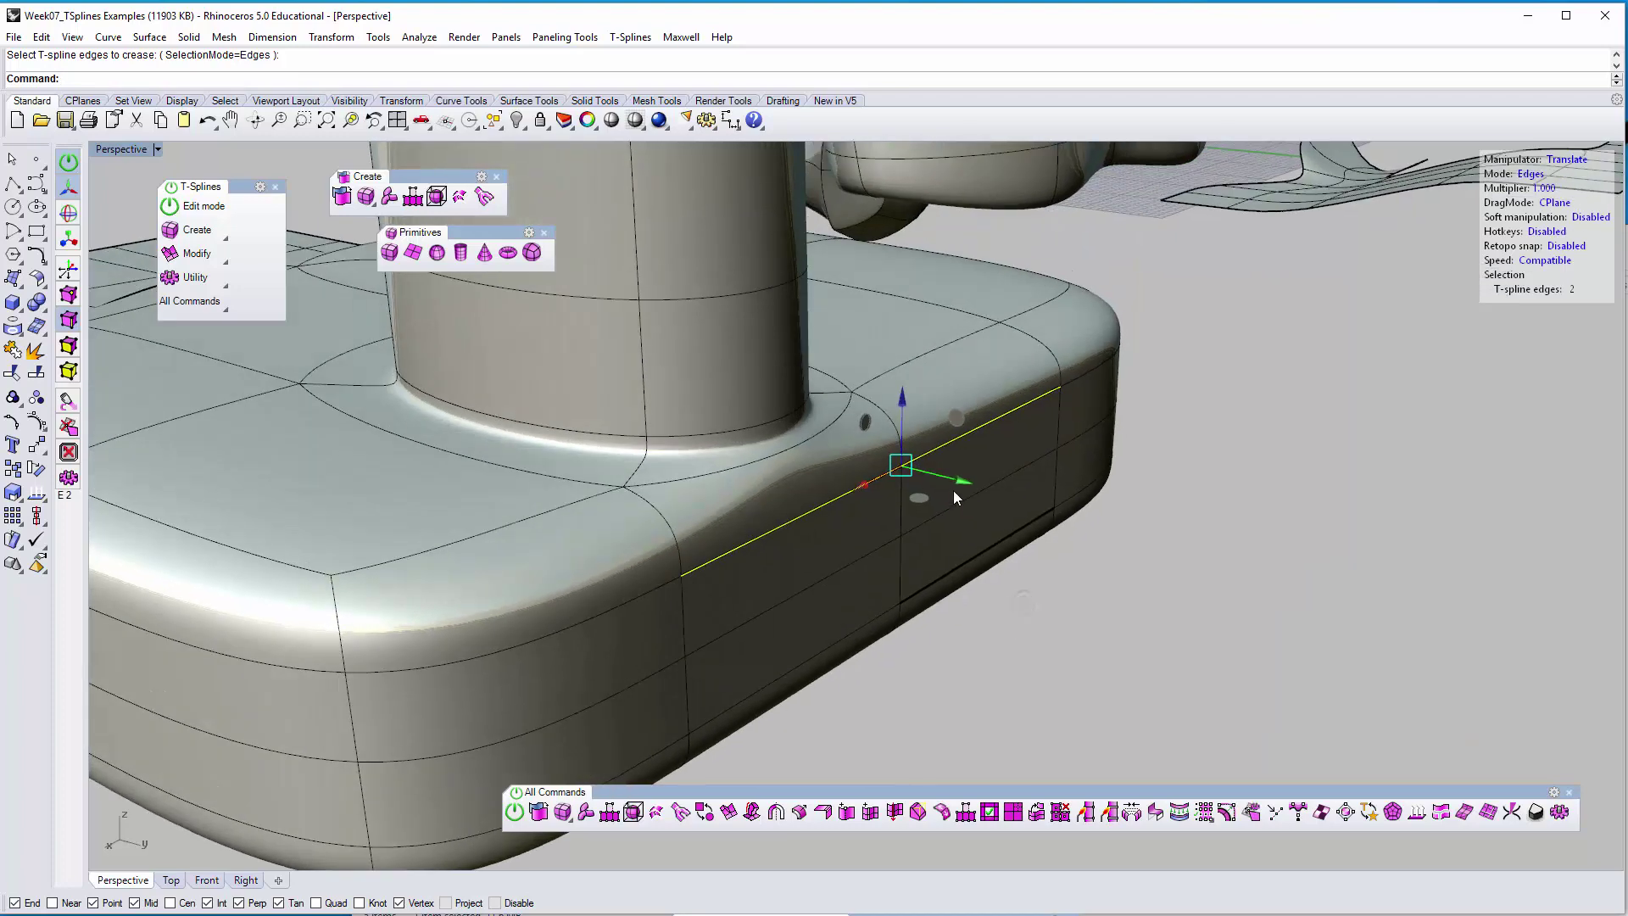
pyautogui.moveTo(953, 482); pyautogui.dragTo(1151, 597)
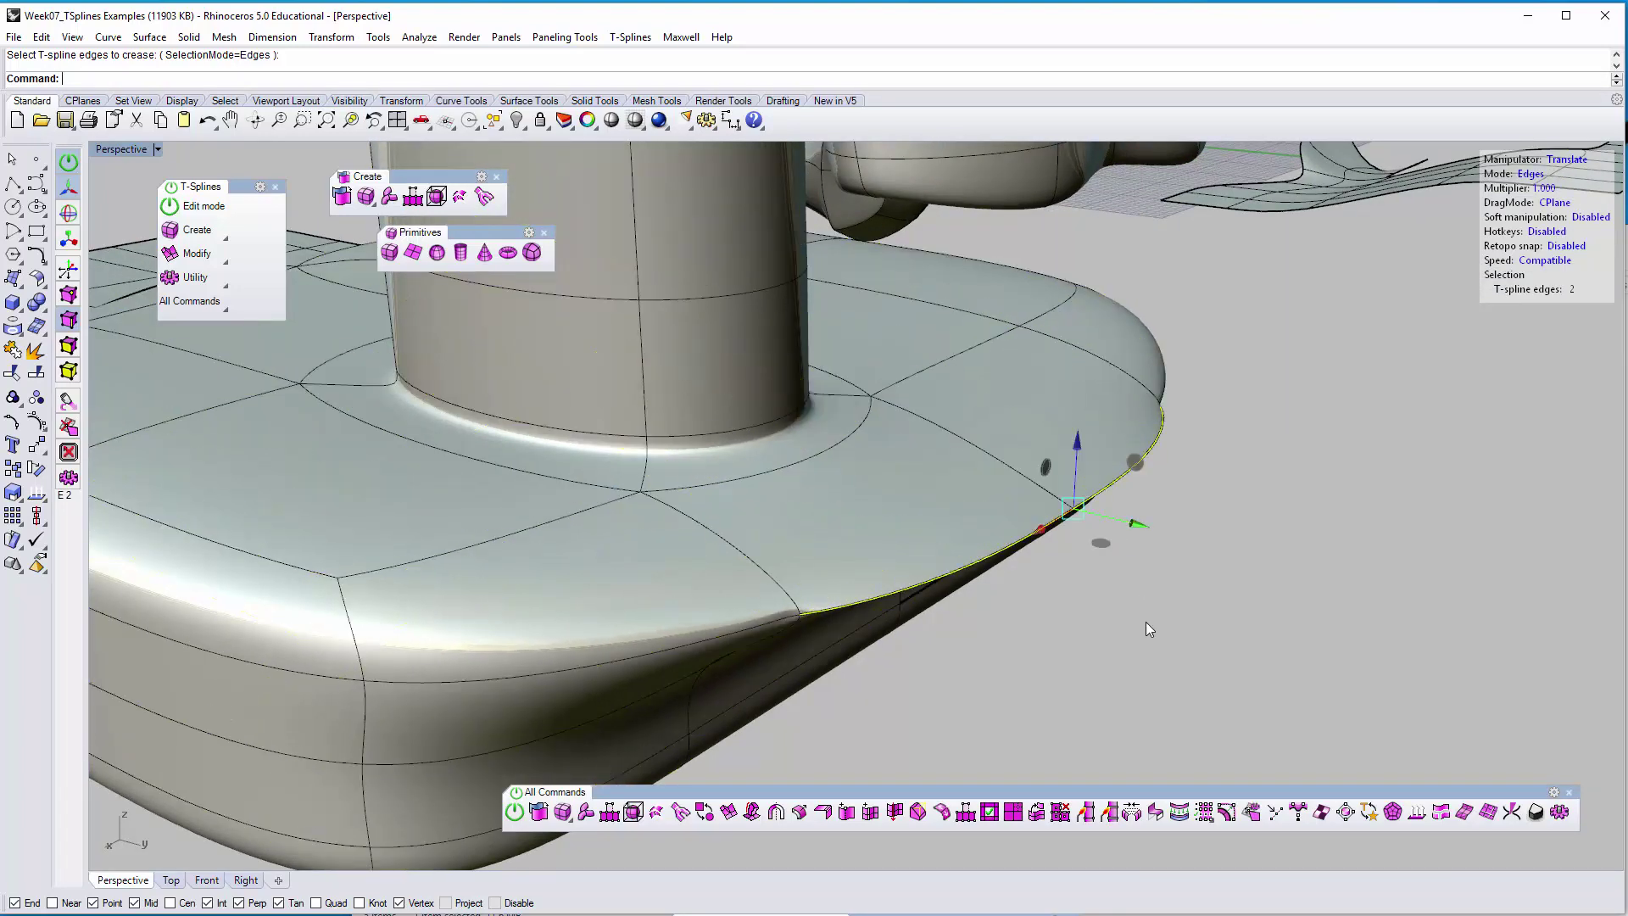
pyautogui.click(1051, 659)
# Crease the two rim edges adjoining the ends of the overhanging lip, extending the sharp line toward both corners
pyautogui.moveTo(892, 636); pyautogui.dragTo(687, 743, button='right')
pyautogui.moveTo(510, 676); pyautogui.dragTo(514, 736, button='right')
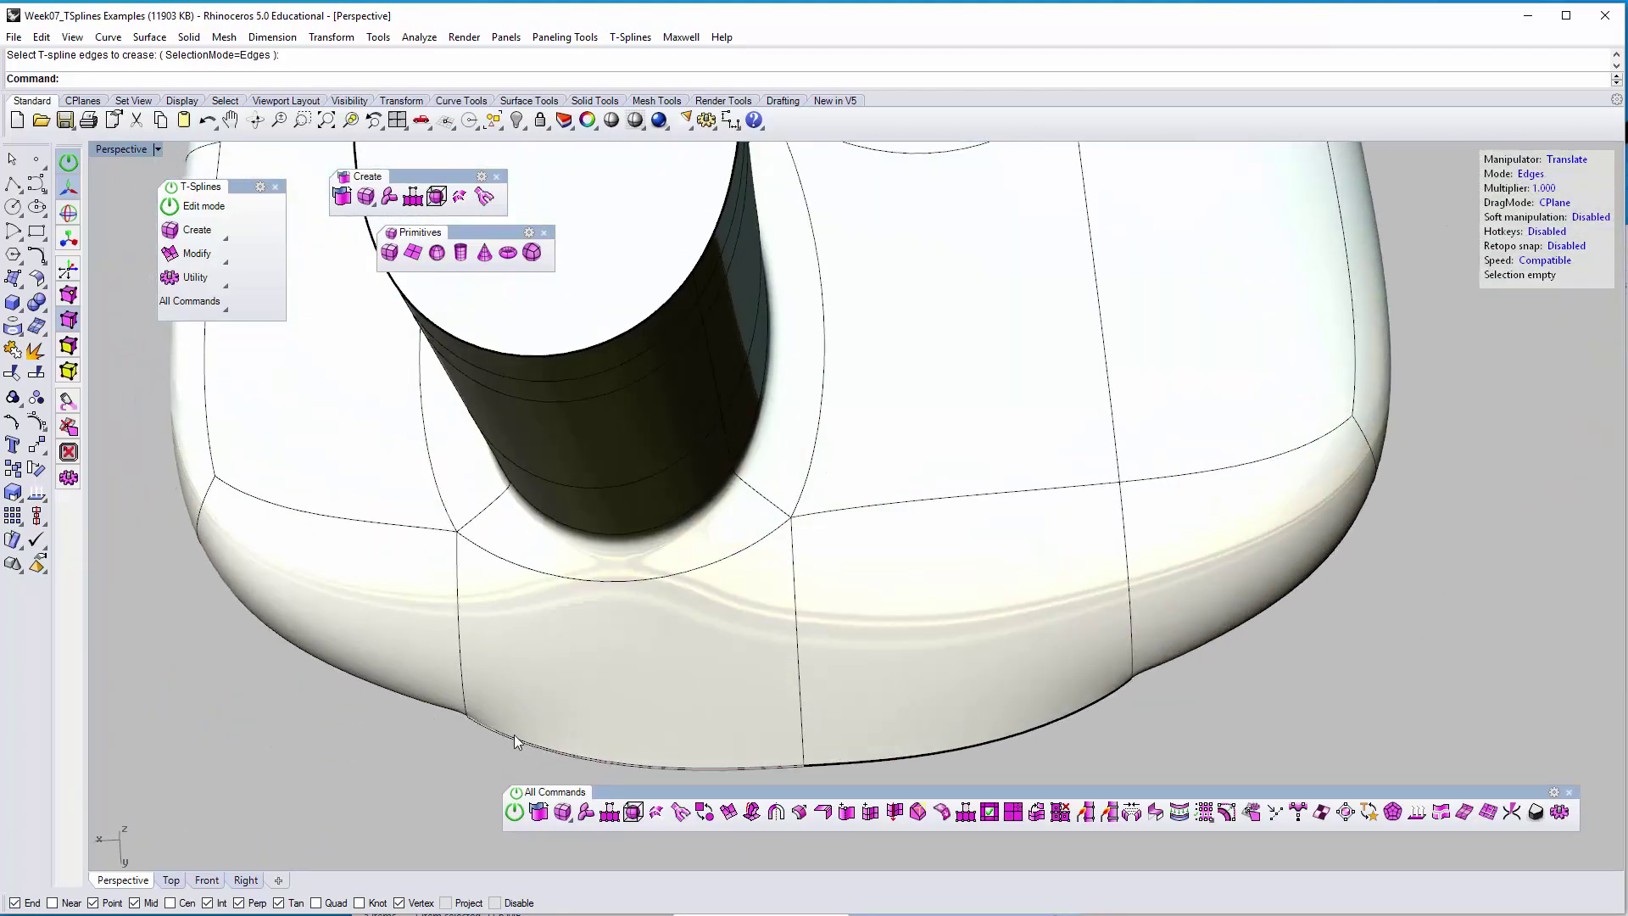
pyautogui.click(465, 714)
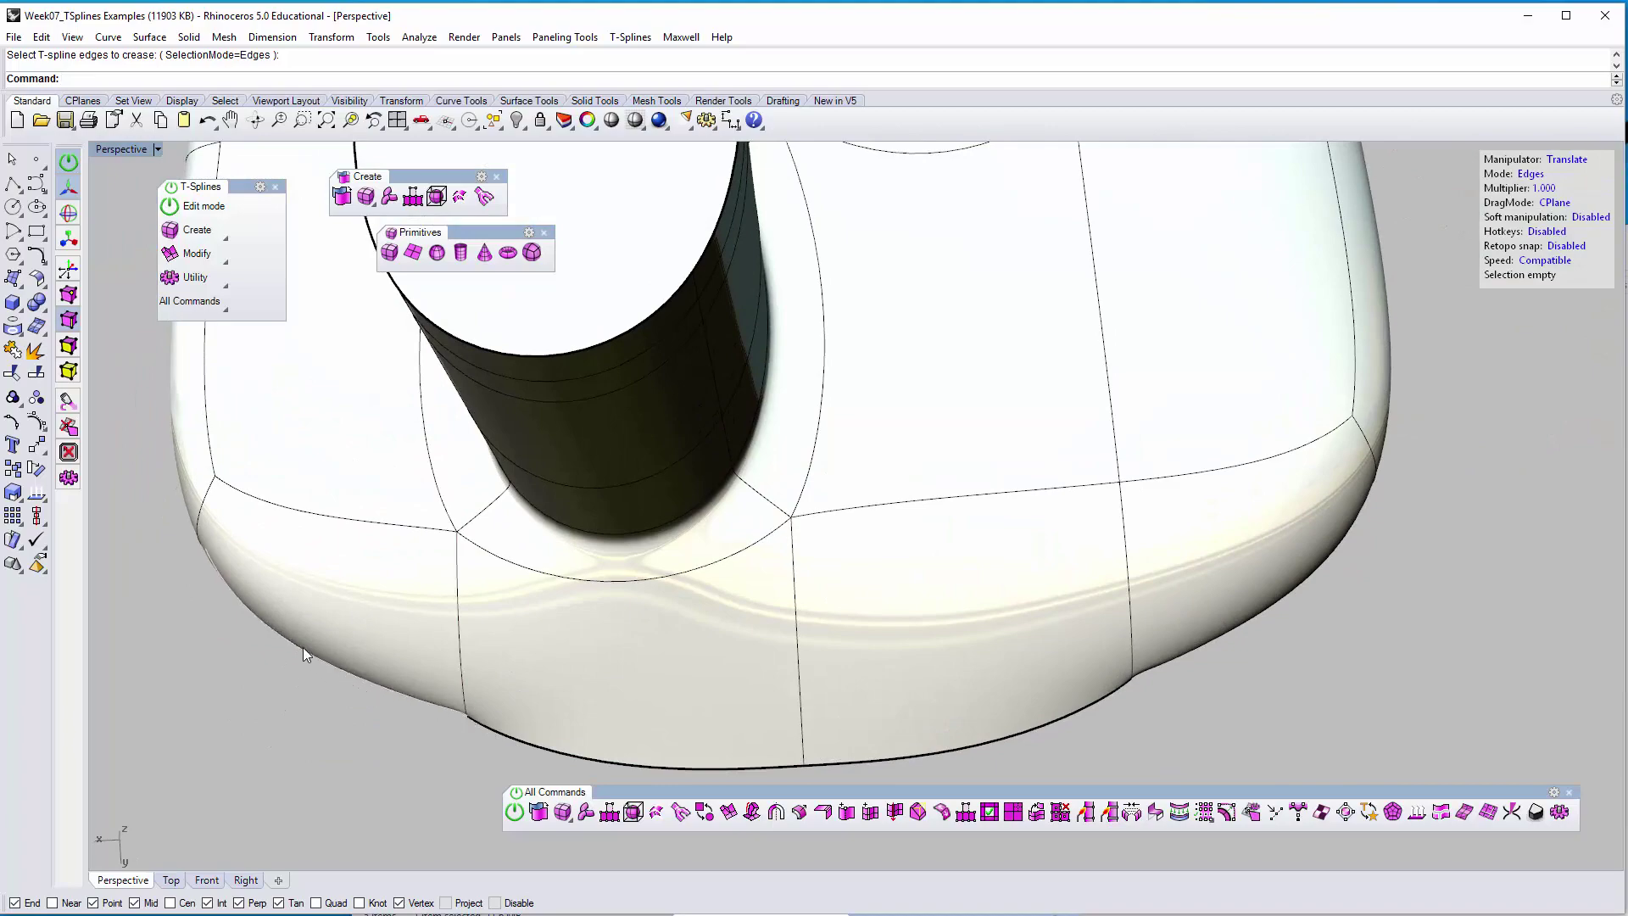
pyautogui.moveTo(239, 551); pyautogui.dragTo(562, 491, button='right')
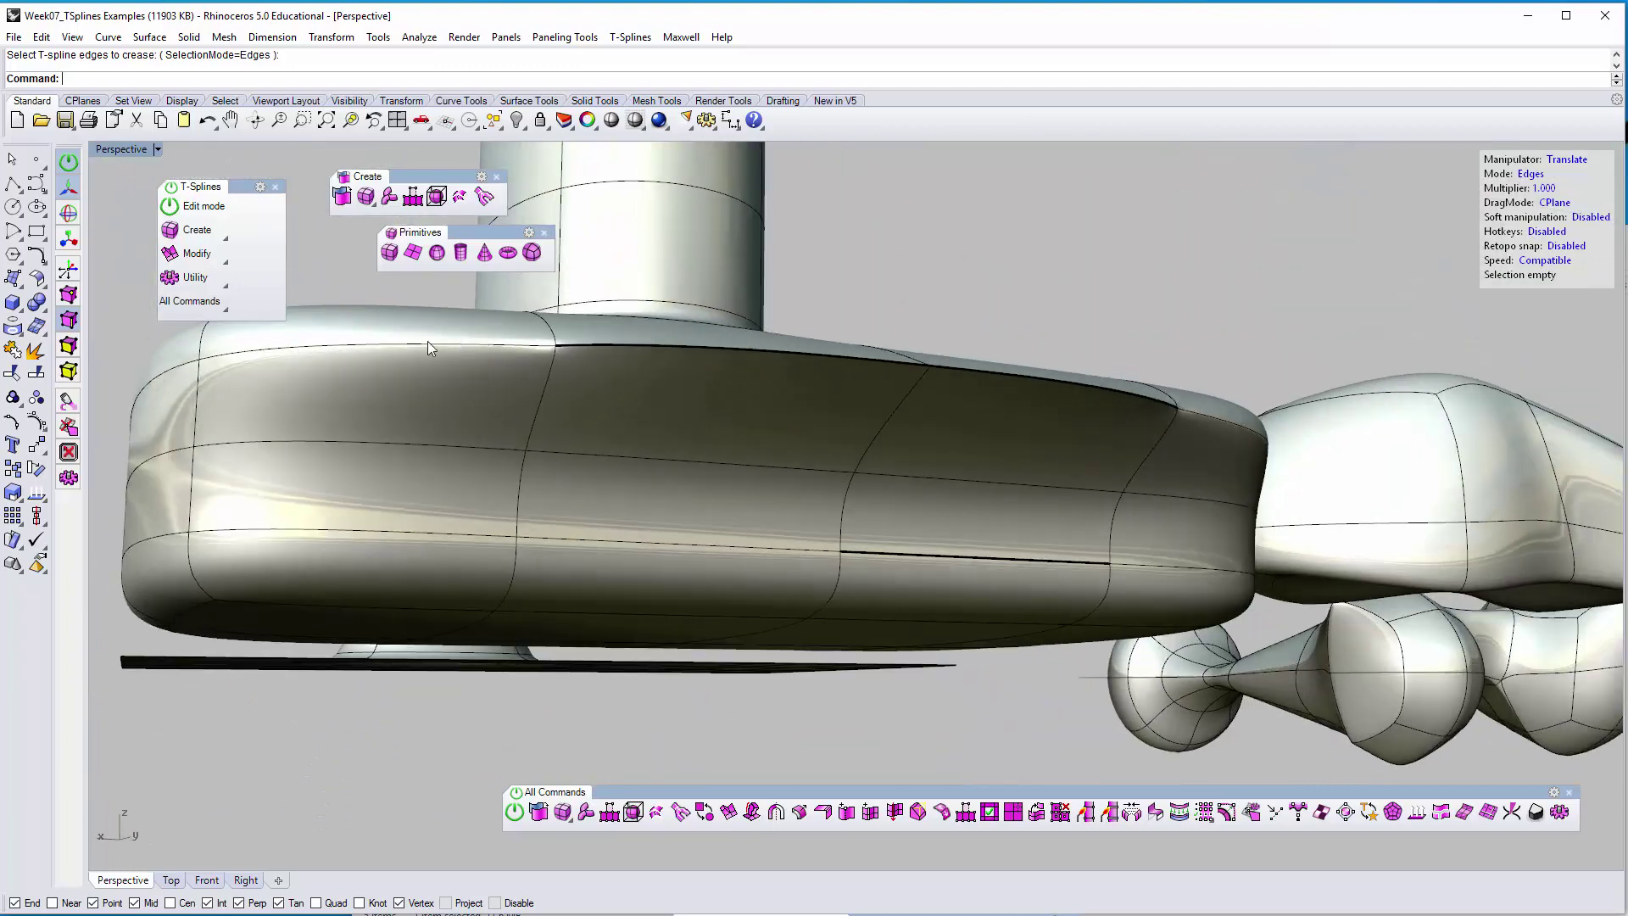
pyautogui.moveTo(497, 348); pyautogui.dragTo(483, 636, button='right')
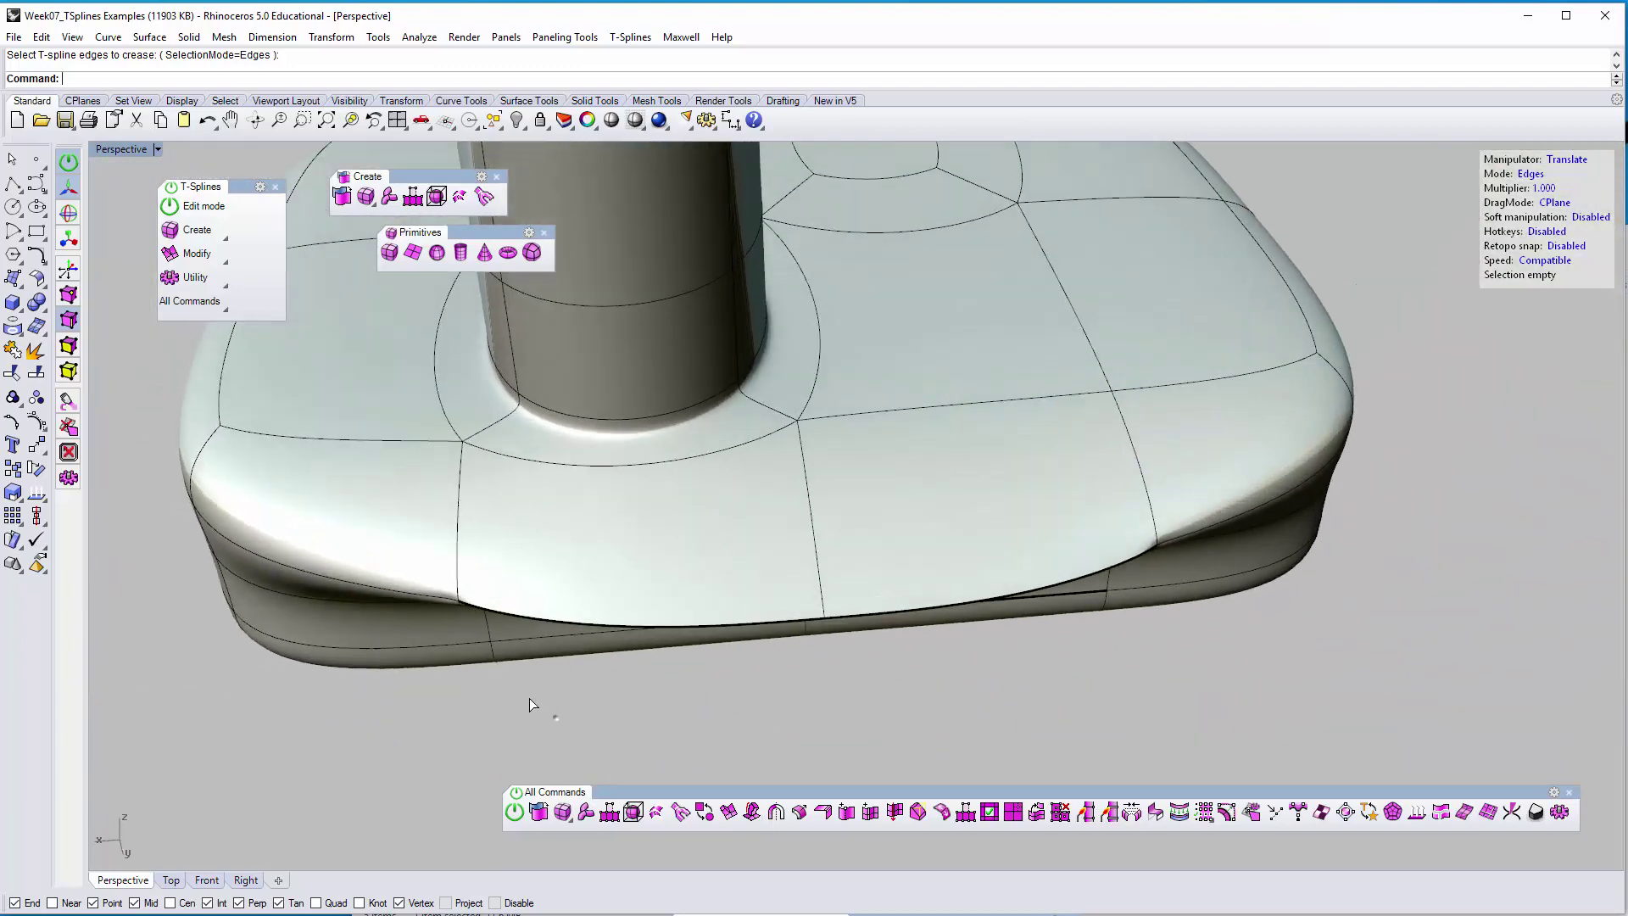
pyautogui.rightClick(516, 690)
pyautogui.press('Return')
pyautogui.click(386, 587)
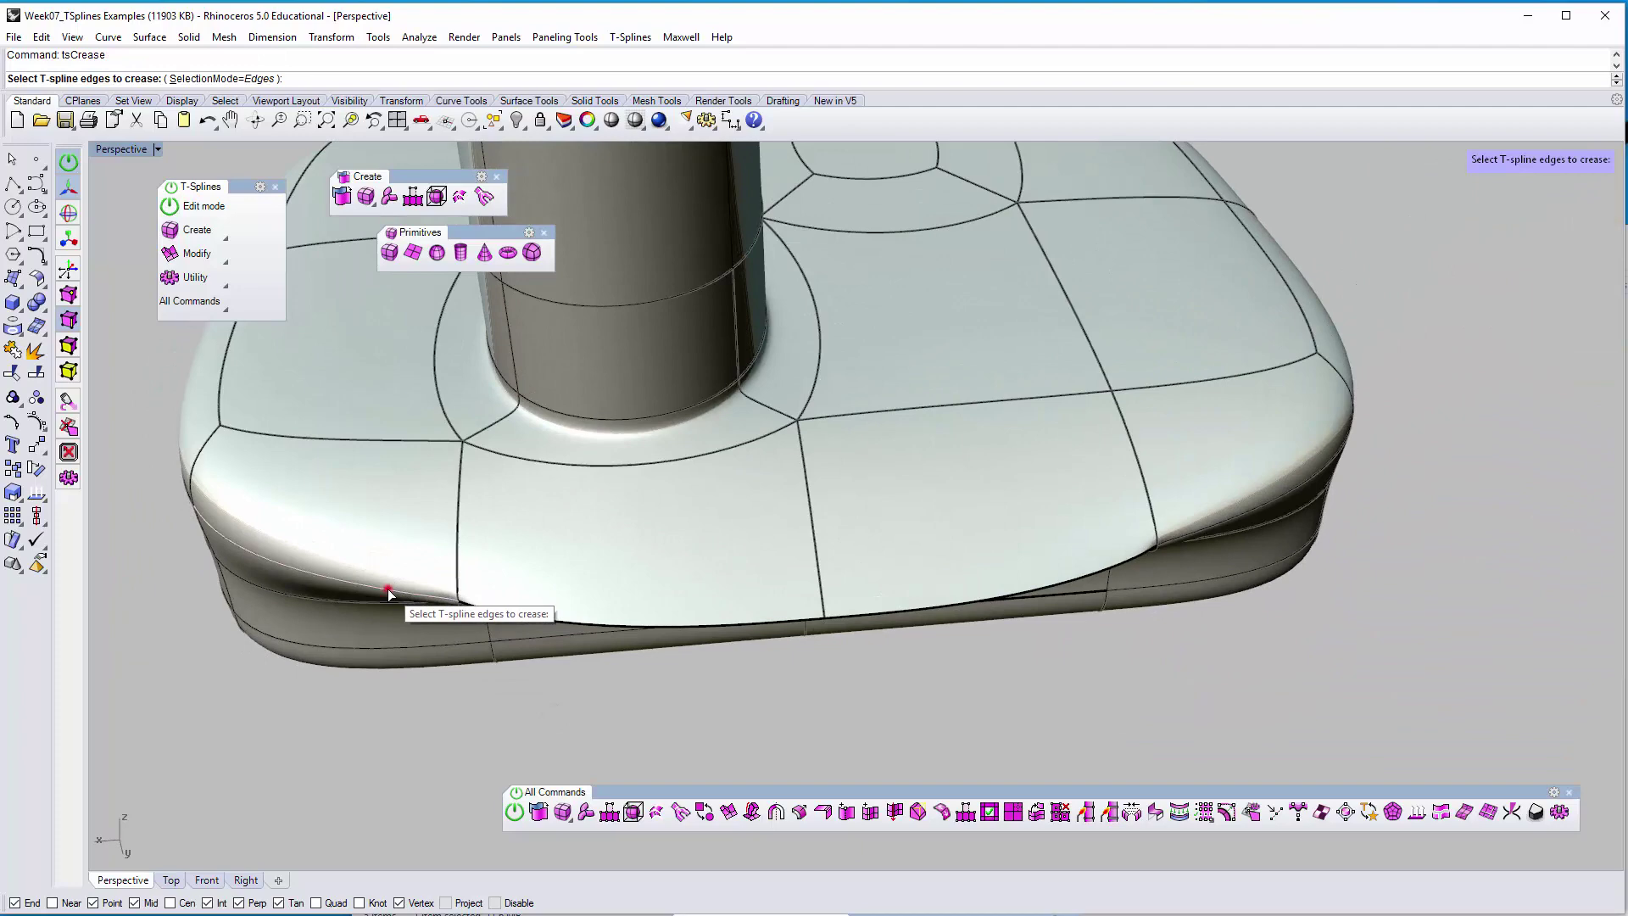
pyautogui.click(1239, 508)
pyautogui.moveTo(1168, 678); pyautogui.dragTo(1128, 657, button='right')
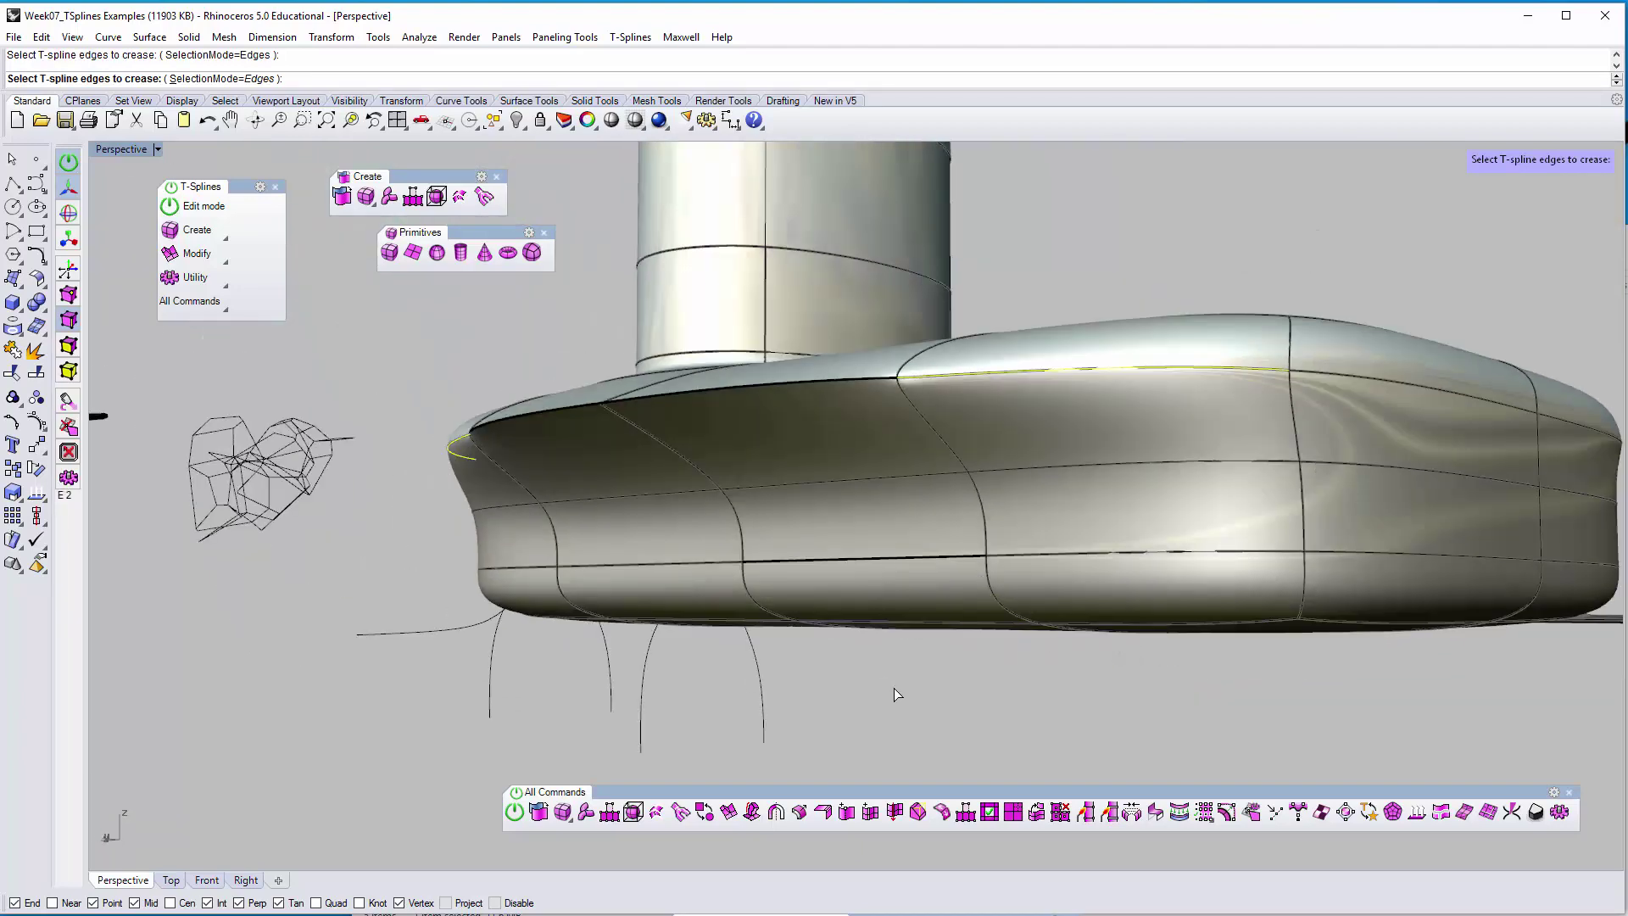
pyautogui.rightClick(846, 458)
pyautogui.moveTo(846, 466); pyautogui.dragTo(689, 558, button='right')
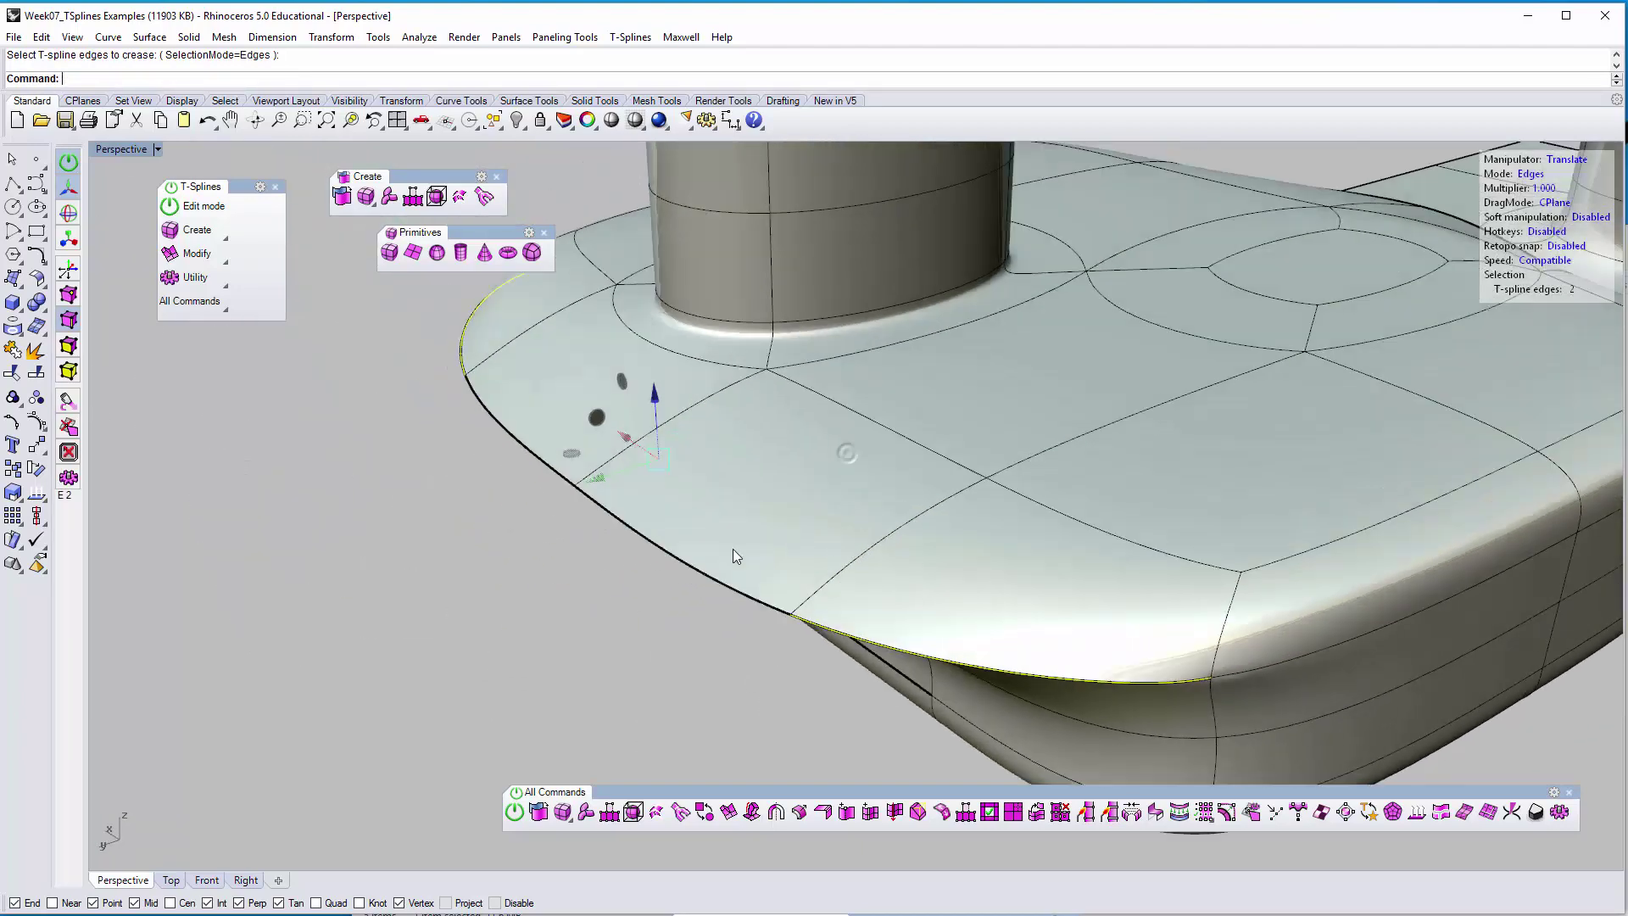
pyautogui.click(450, 611)
# Select two adjacent rim edges of the lip beside the column and pull them farther outward to widen the overhang
pyautogui.moveTo(440, 584); pyautogui.dragTo(663, 549, button='right')
pyautogui.scroll(-3, 653, 557)
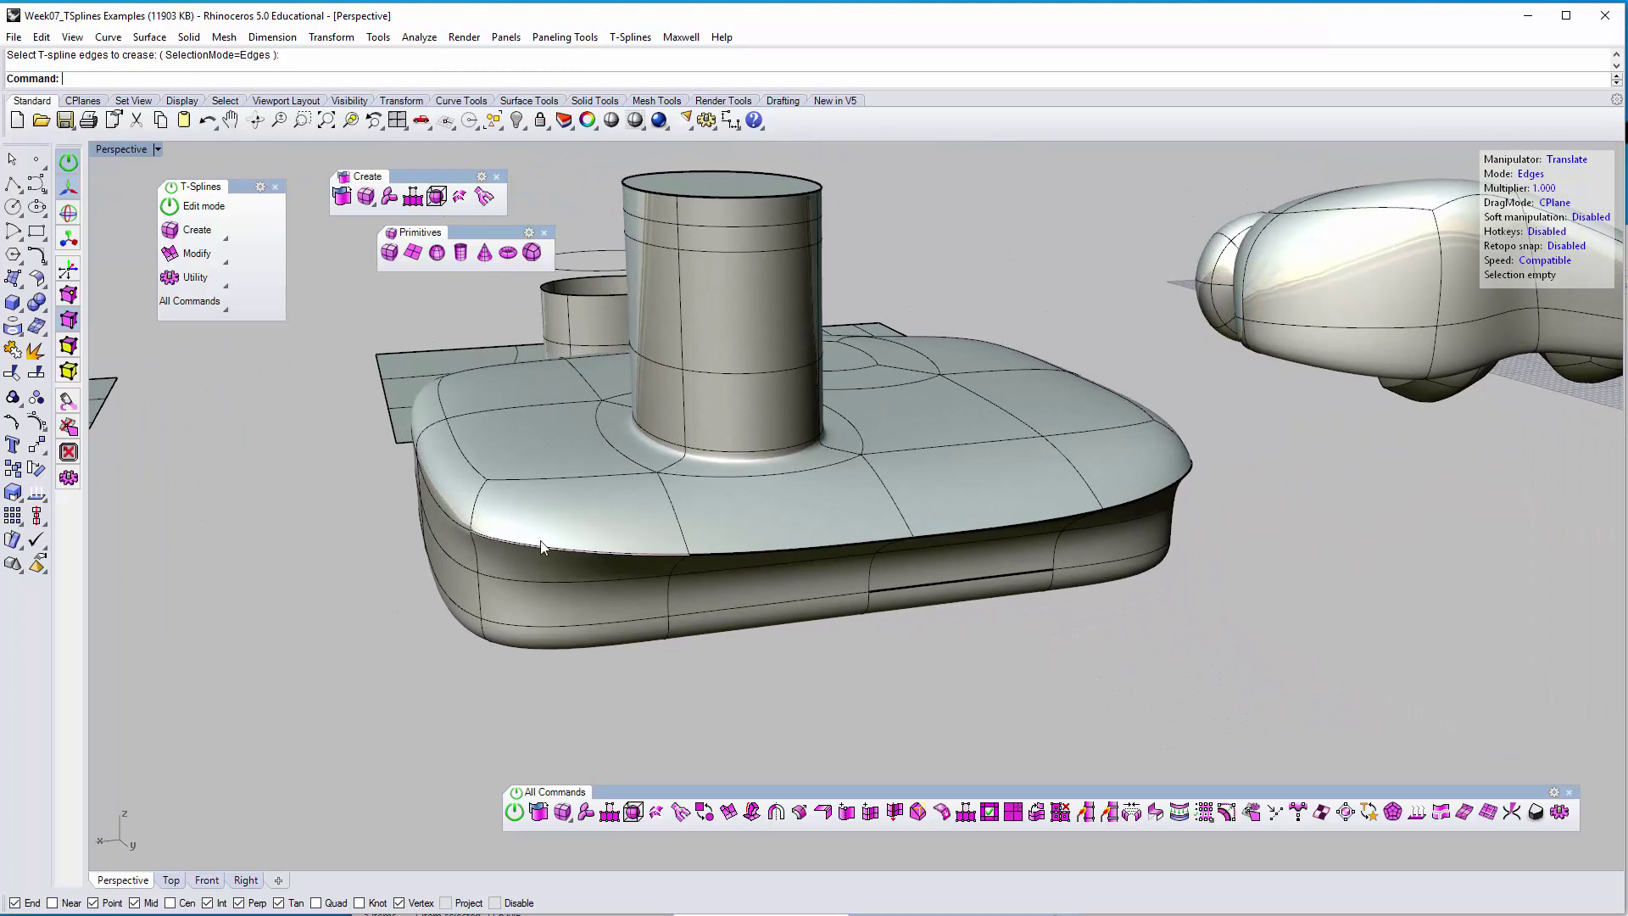
pyautogui.moveTo(496, 530); pyautogui.dragTo(472, 526, button='right')
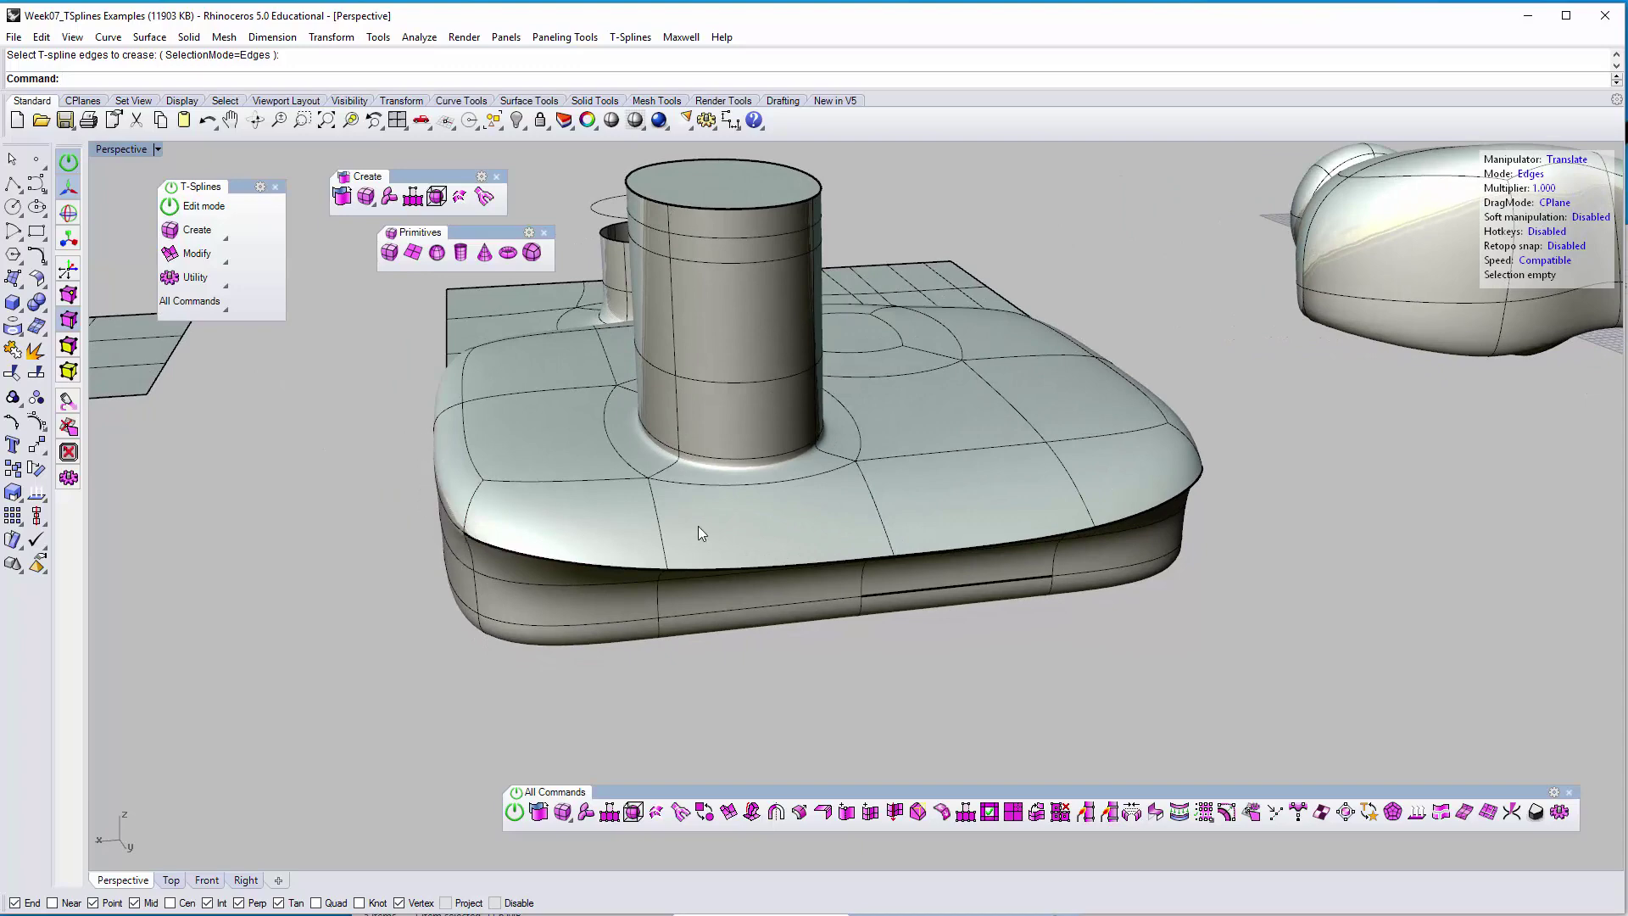
pyautogui.moveTo(1125, 502); pyautogui.dragTo(1000, 491, button='right')
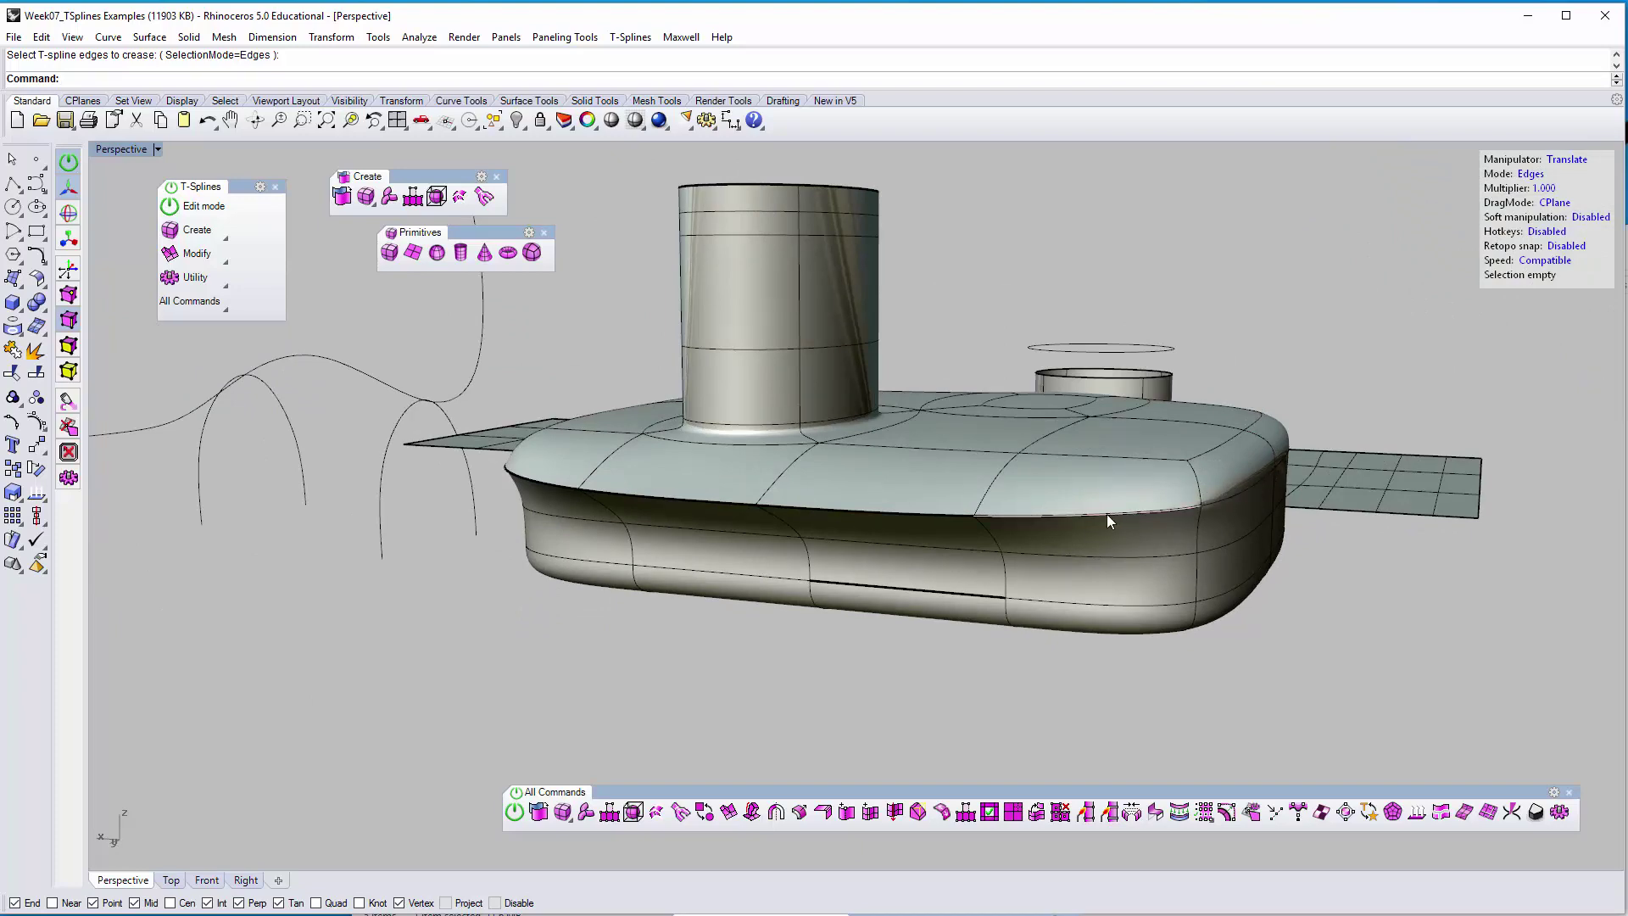
pyautogui.moveTo(745, 464); pyautogui.dragTo(646, 629, button='right')
pyautogui.click(702, 529)
pyautogui.keyDown('shift'); pyautogui.click(629, 567); pyautogui.keyUp('shift')
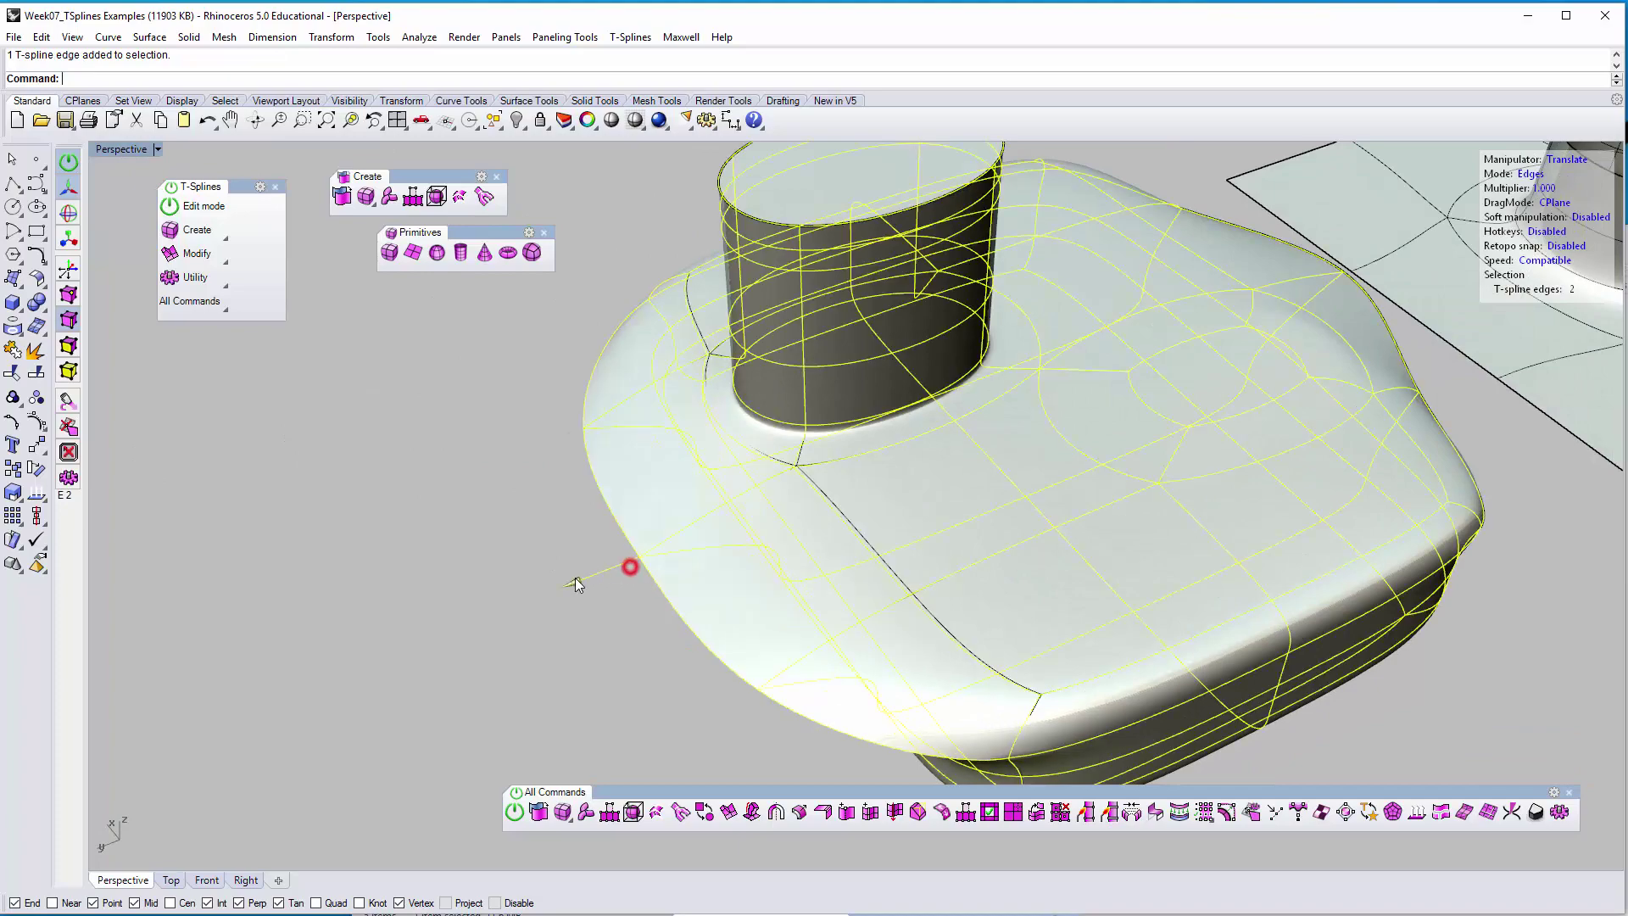
pyautogui.moveTo(573, 585); pyautogui.dragTo(506, 609)
pyautogui.click(396, 617)
pyautogui.moveTo(951, 662); pyautogui.dragTo(887, 556, button='right')
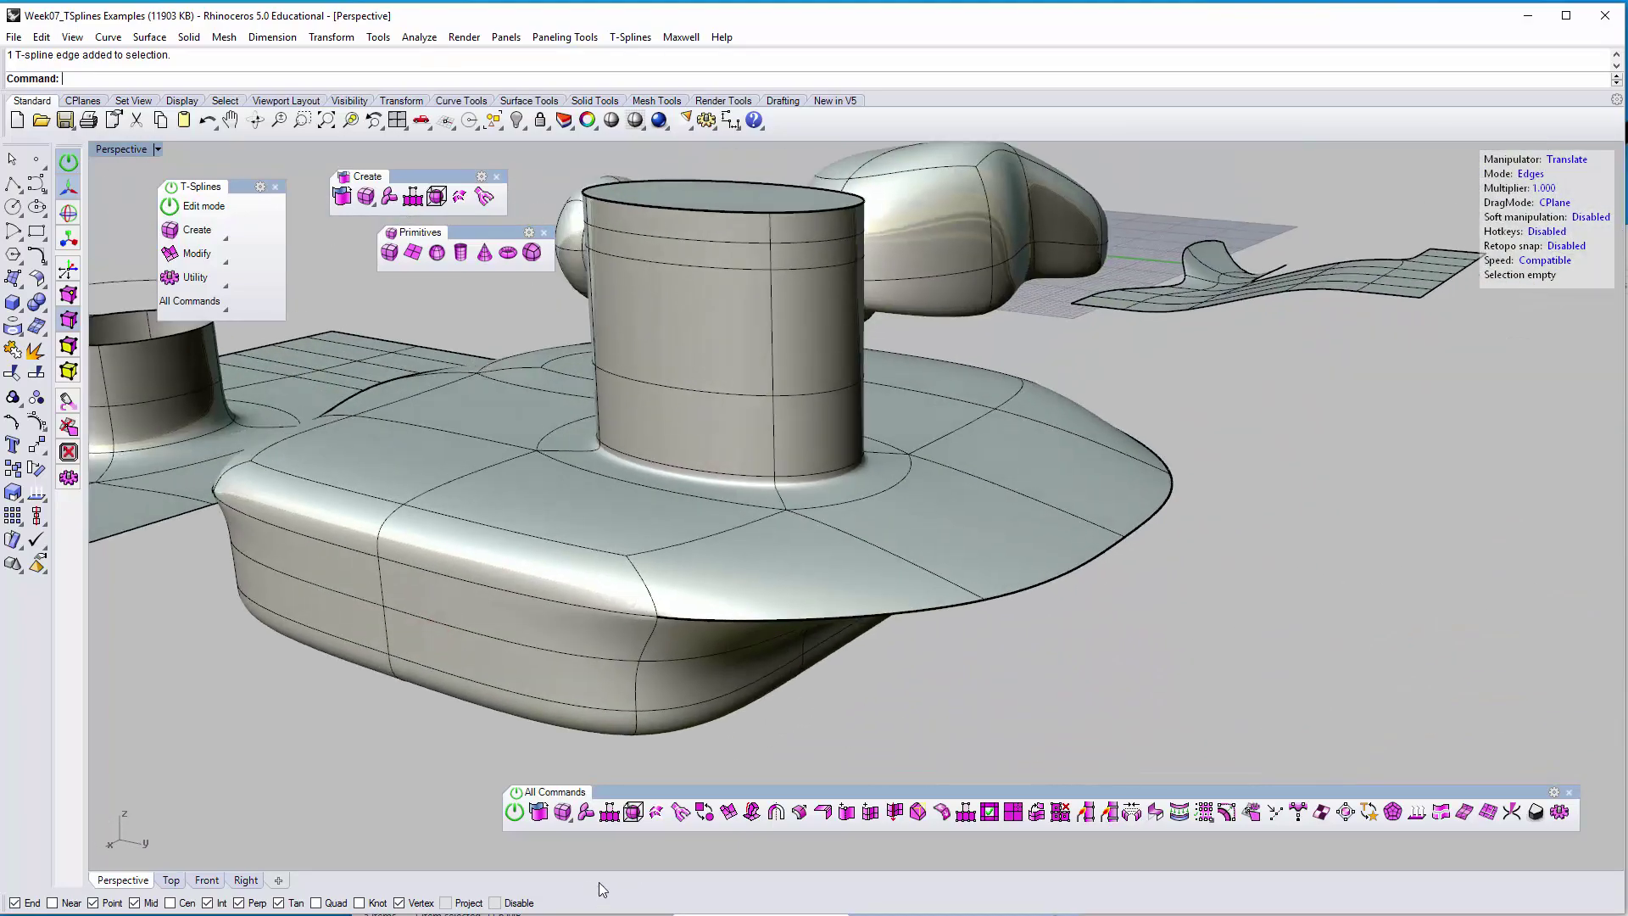
# Switch to the browser, search Google for "bmw crease" in a new tab, and open the image results
pyautogui.hotkey('alt', 'Tab')
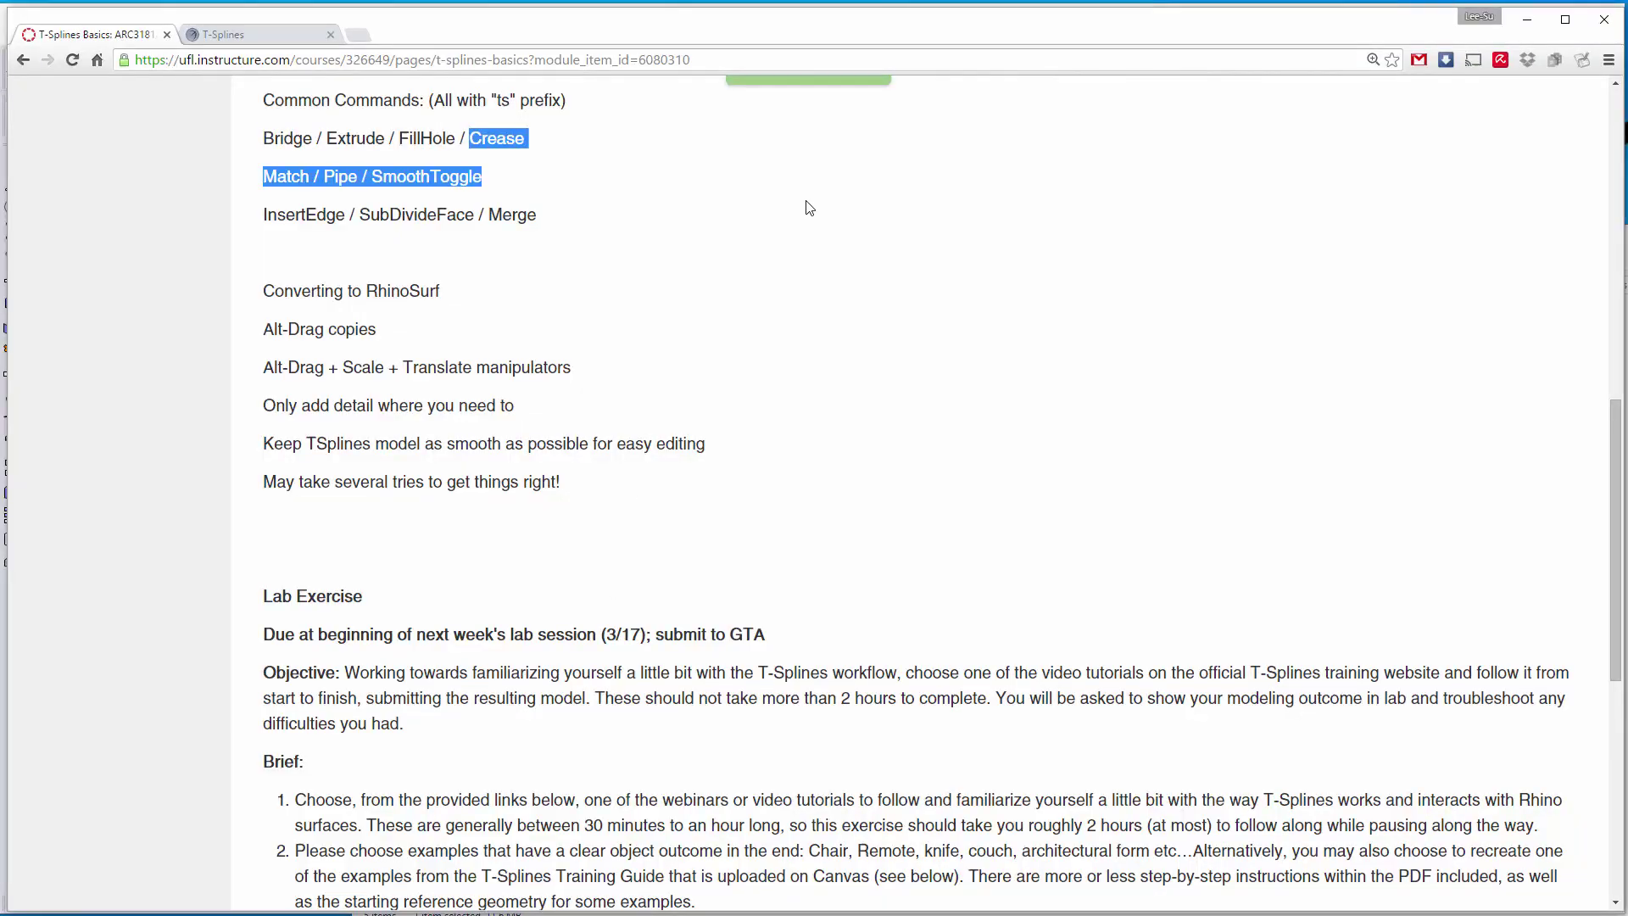
pyautogui.click(366, 38)
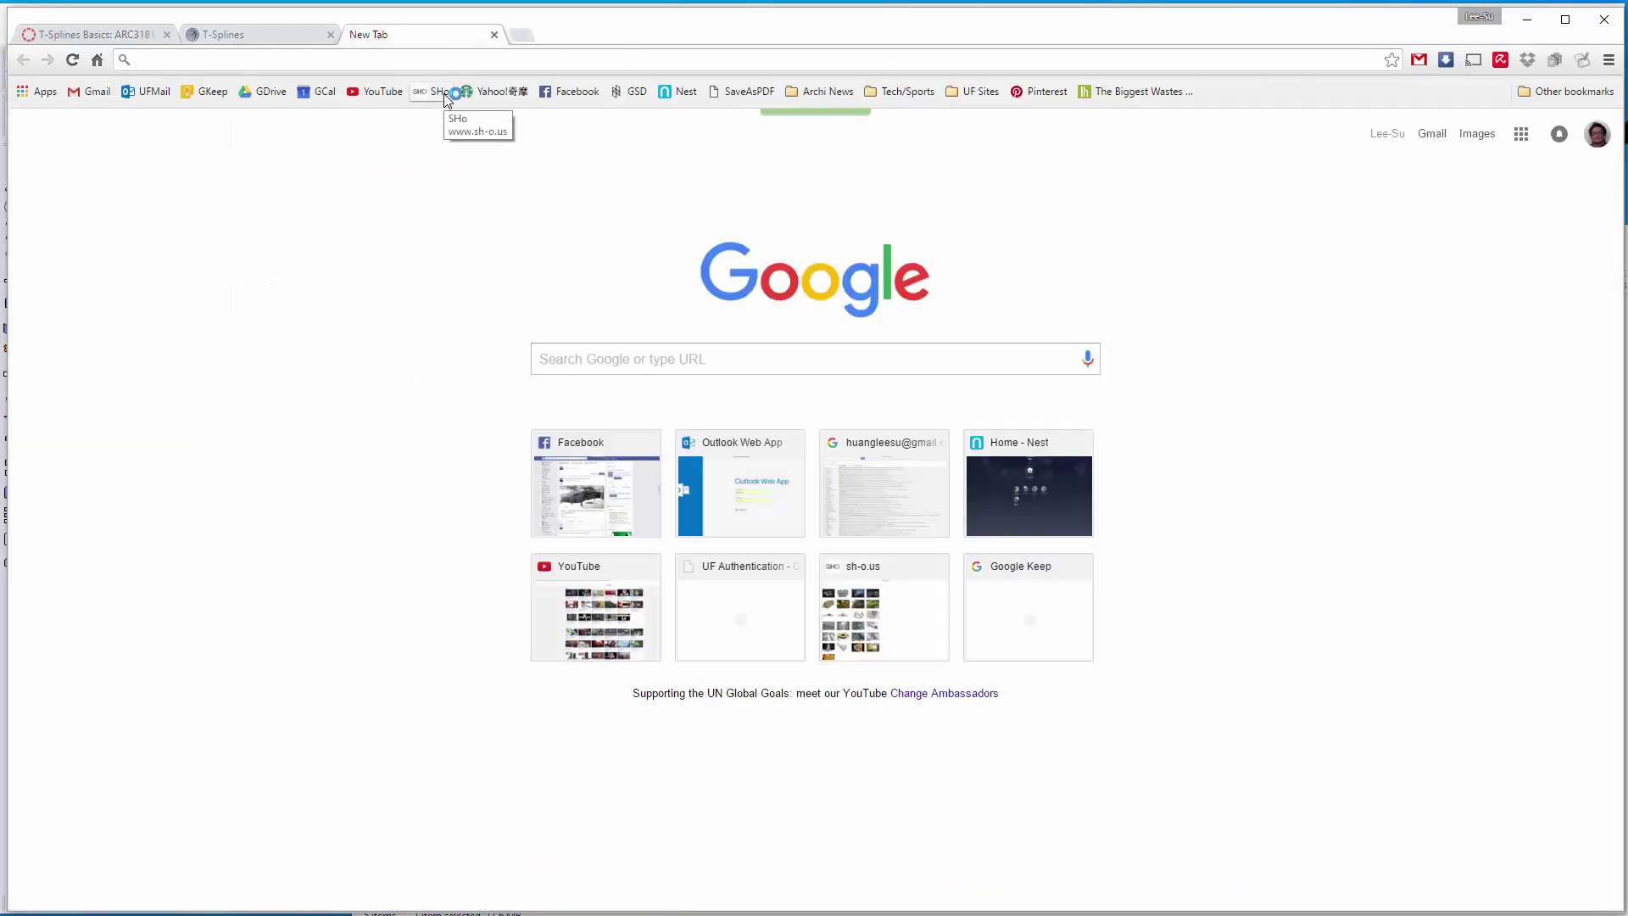
pyautogui.write('bmw')
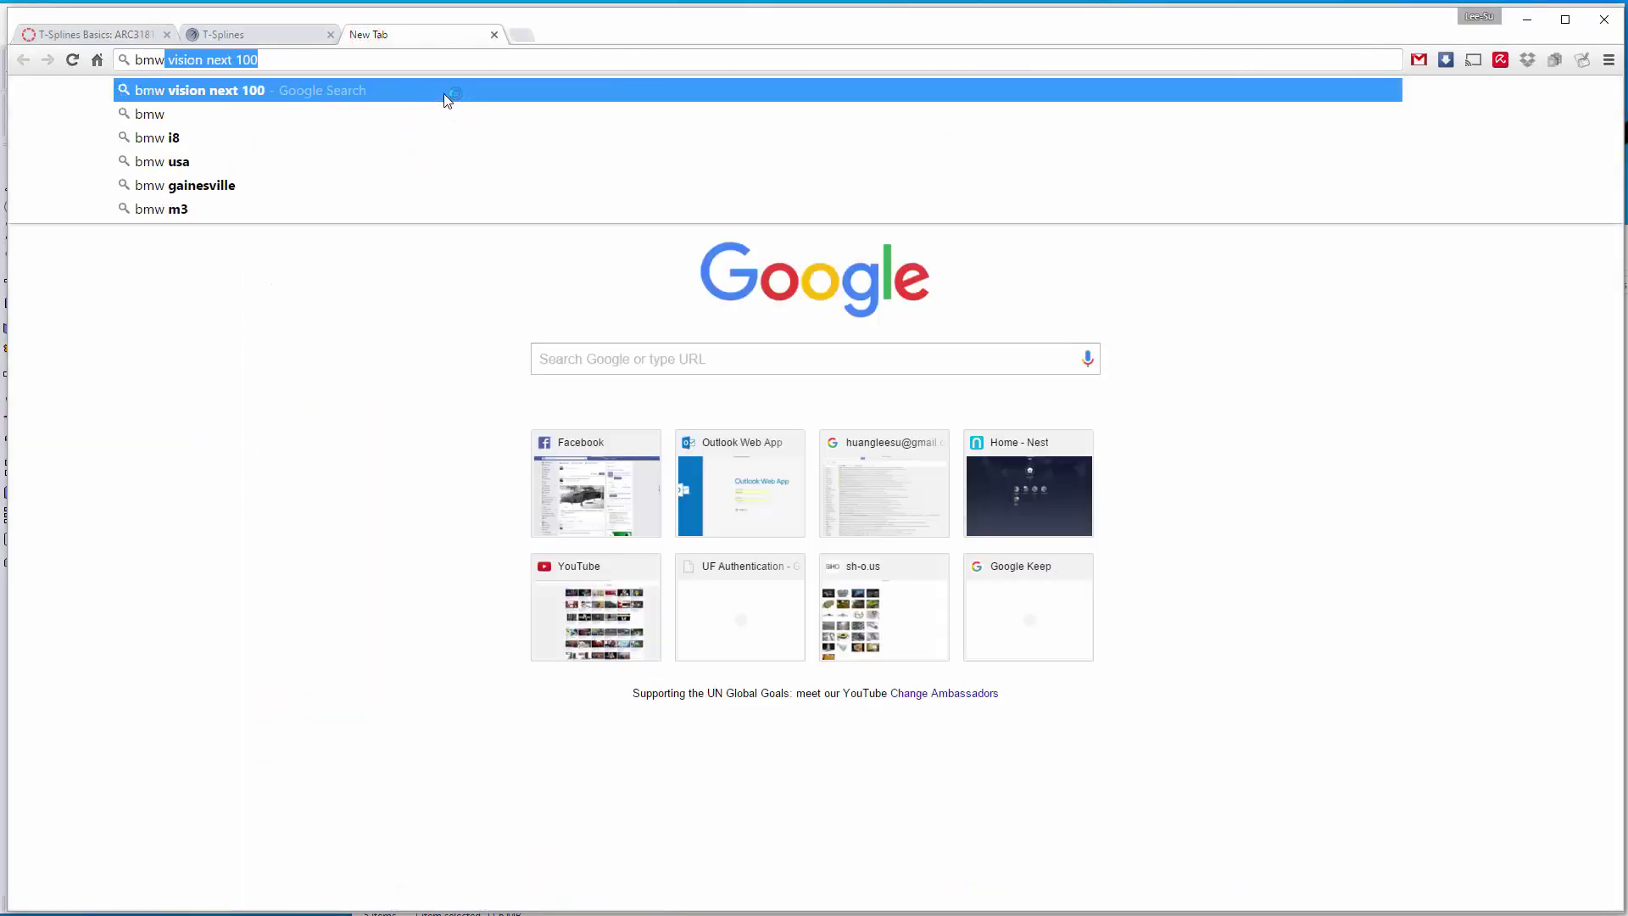
pyautogui.write(' crea')
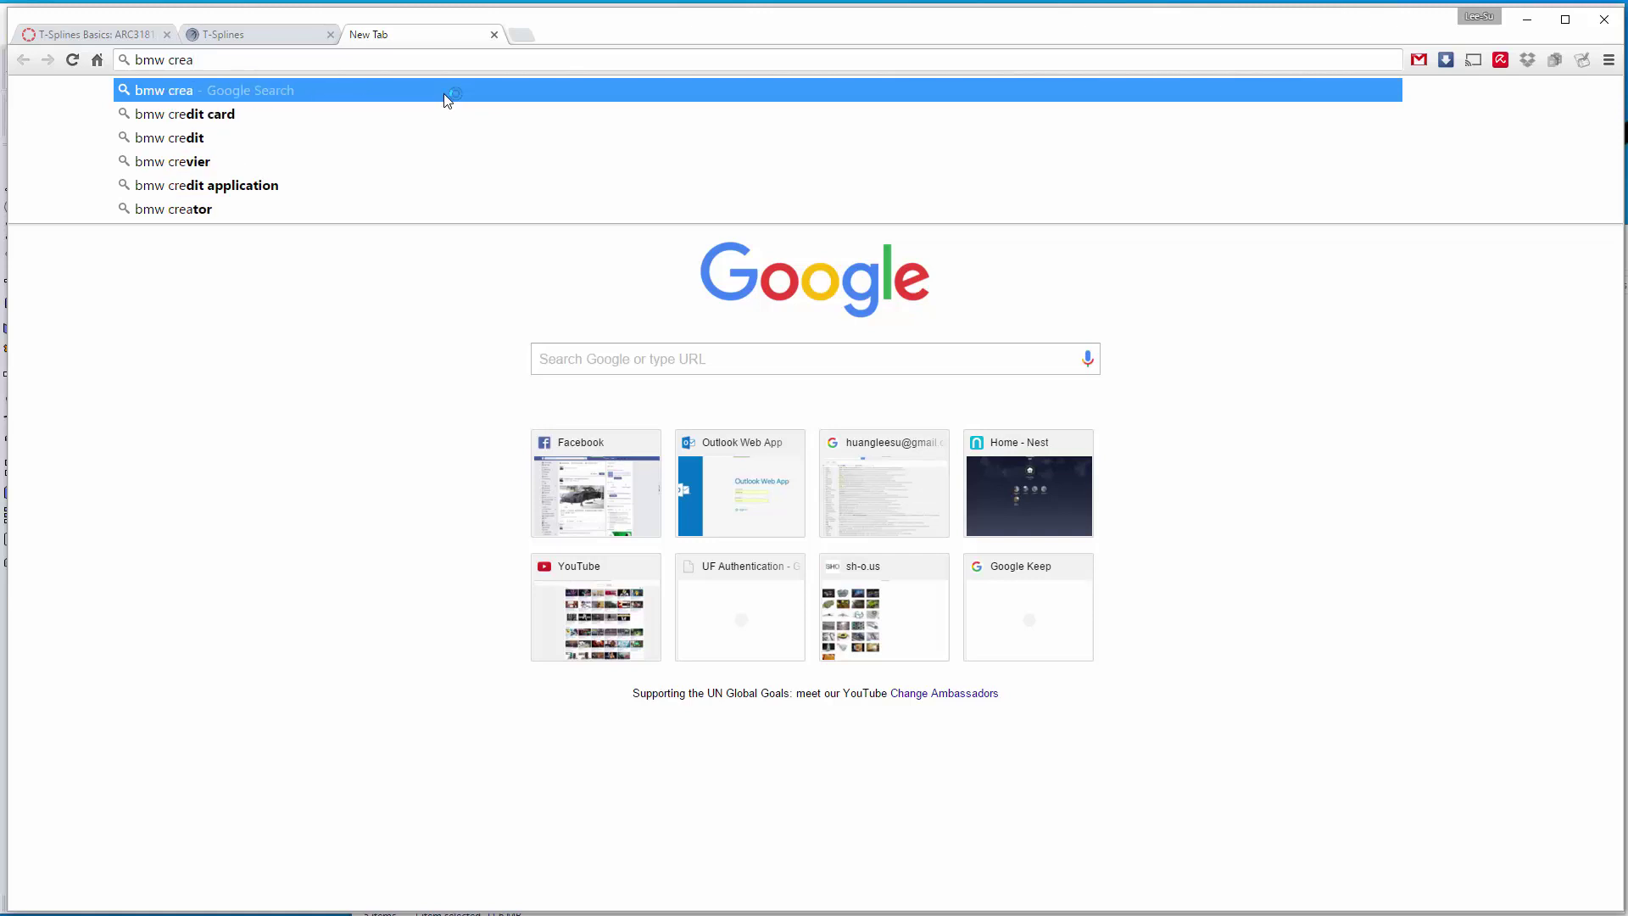
pyautogui.write('se')
pyautogui.press('Return')
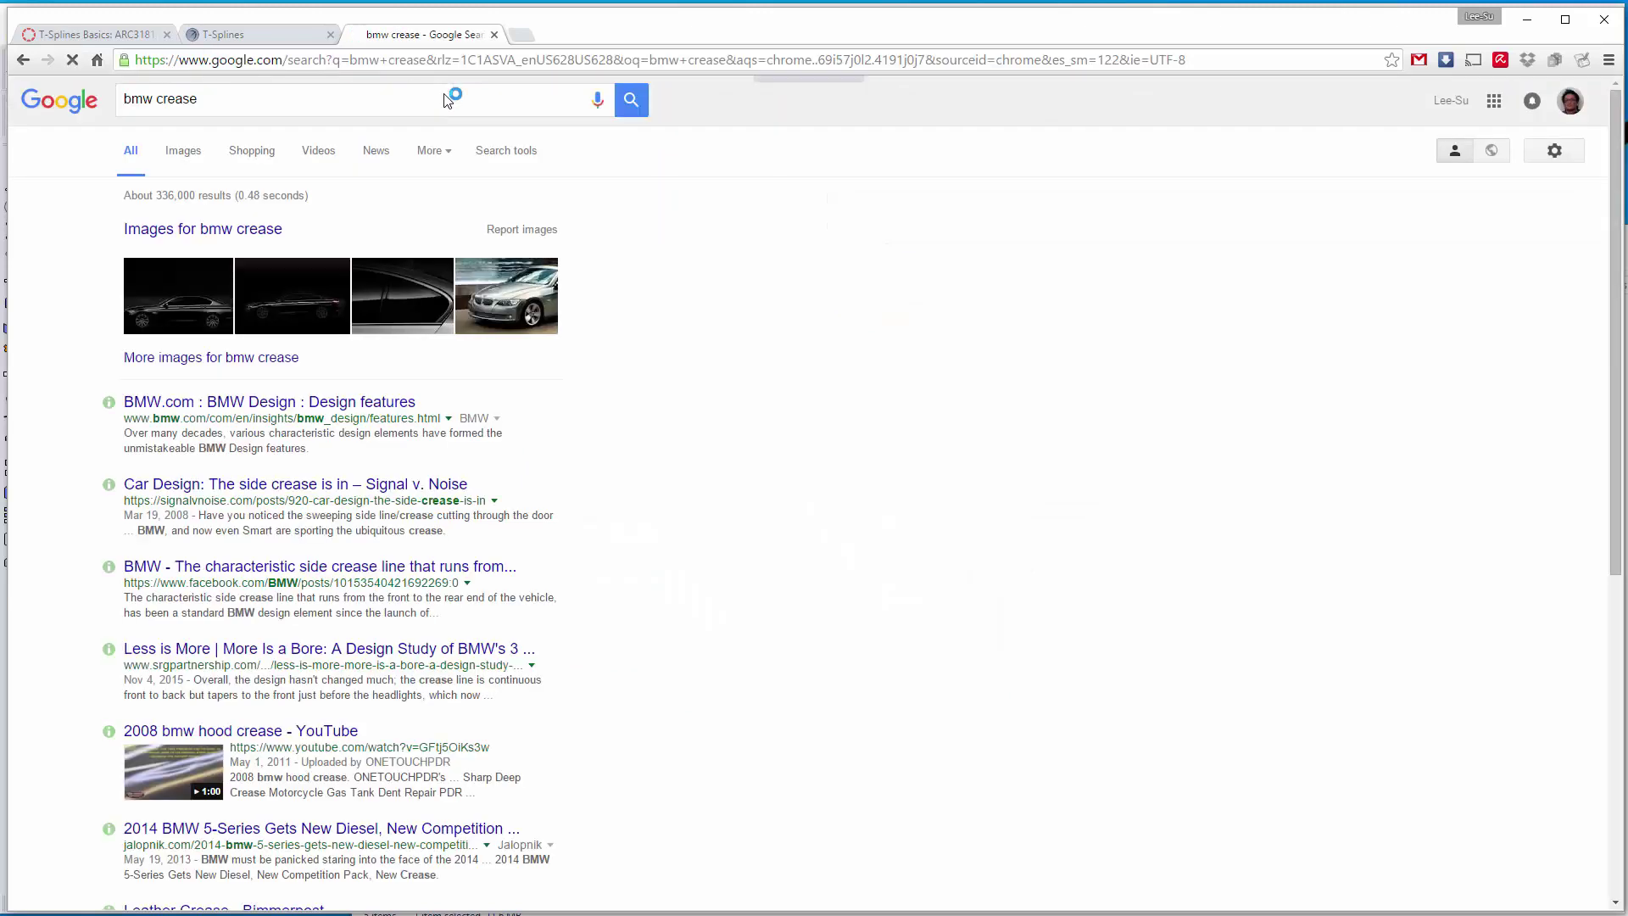
pyautogui.click(211, 229)
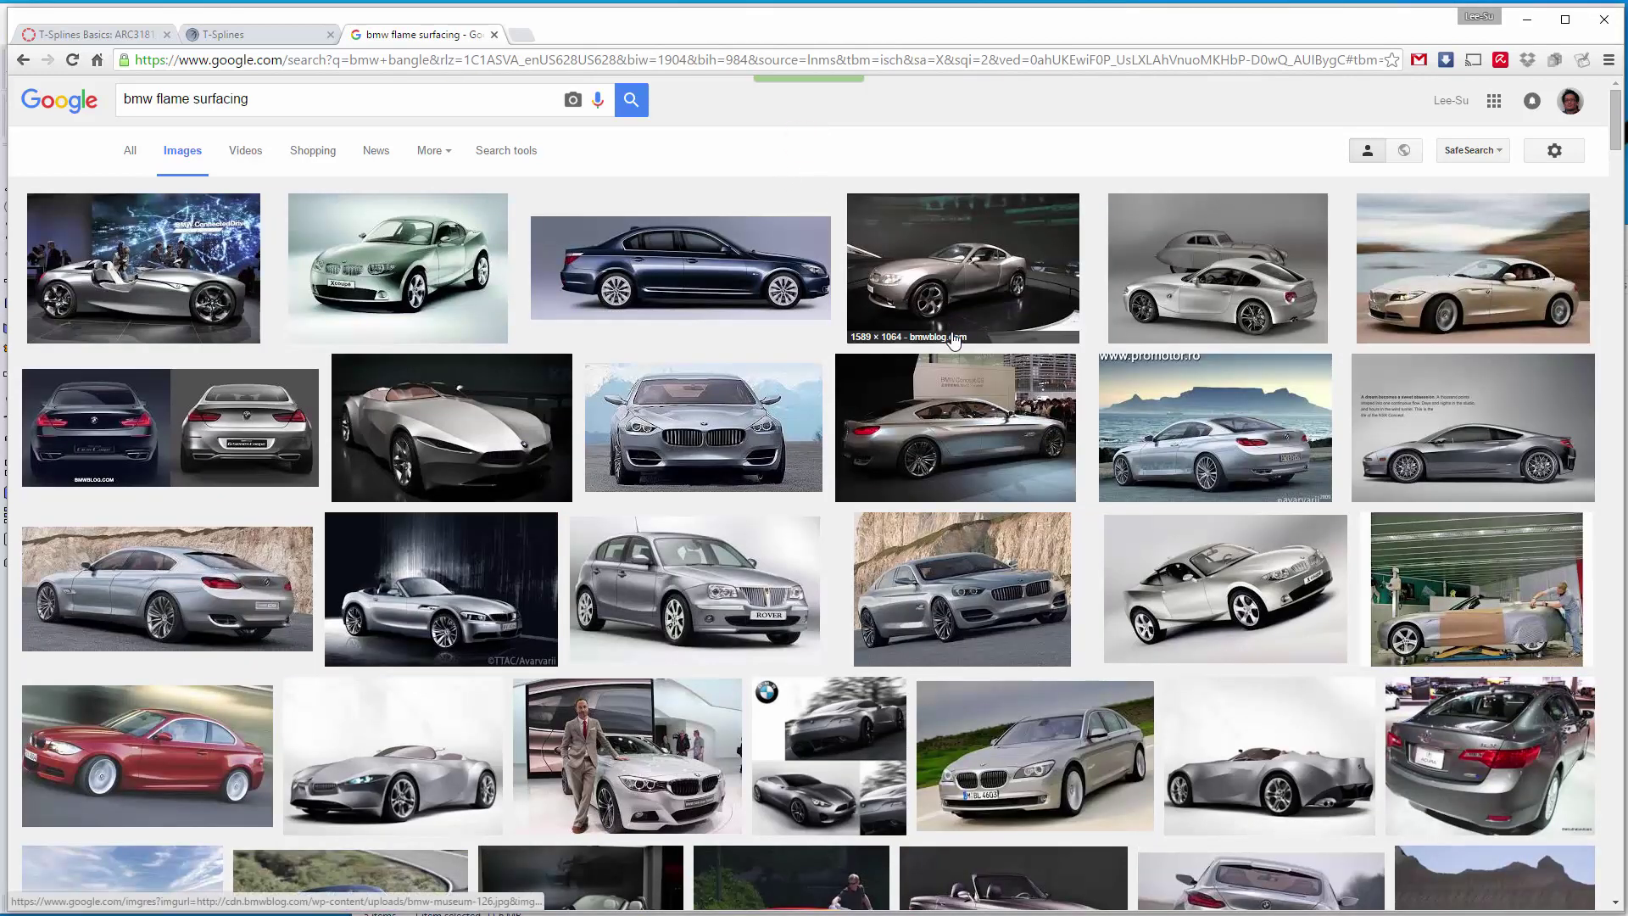
# Examine the "bmw flame surfacing" images, enlarge the silver coupe and grey roadster photos for their body creases, and return to Rhino
pyautogui.scroll(-4, 953, 337)
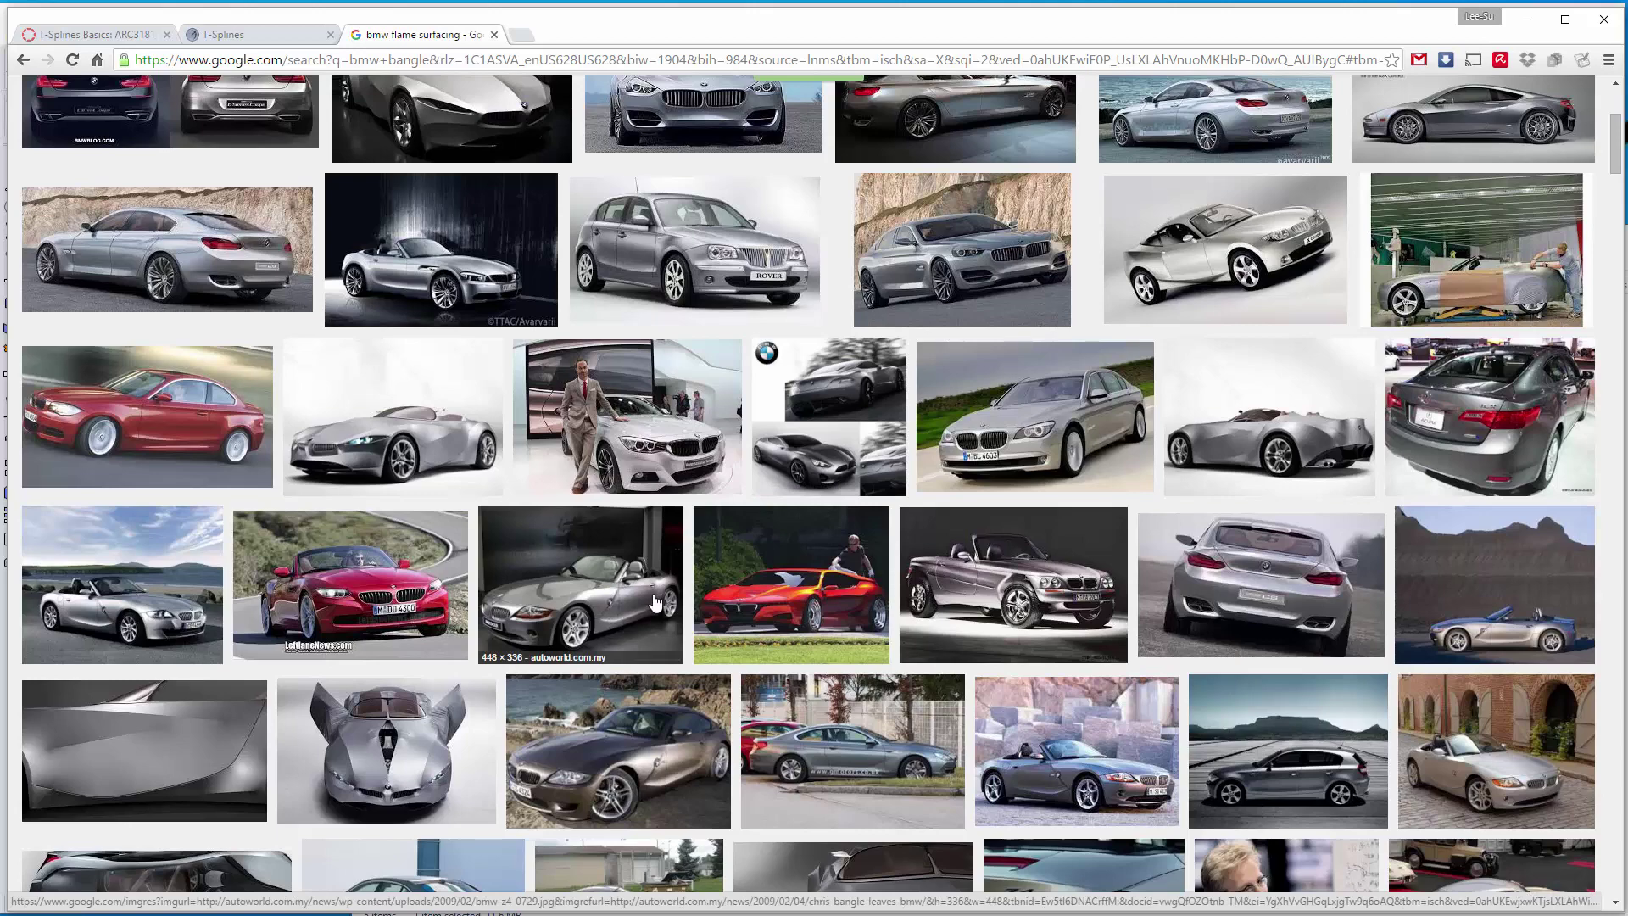
pyautogui.scroll(3, 458, 644)
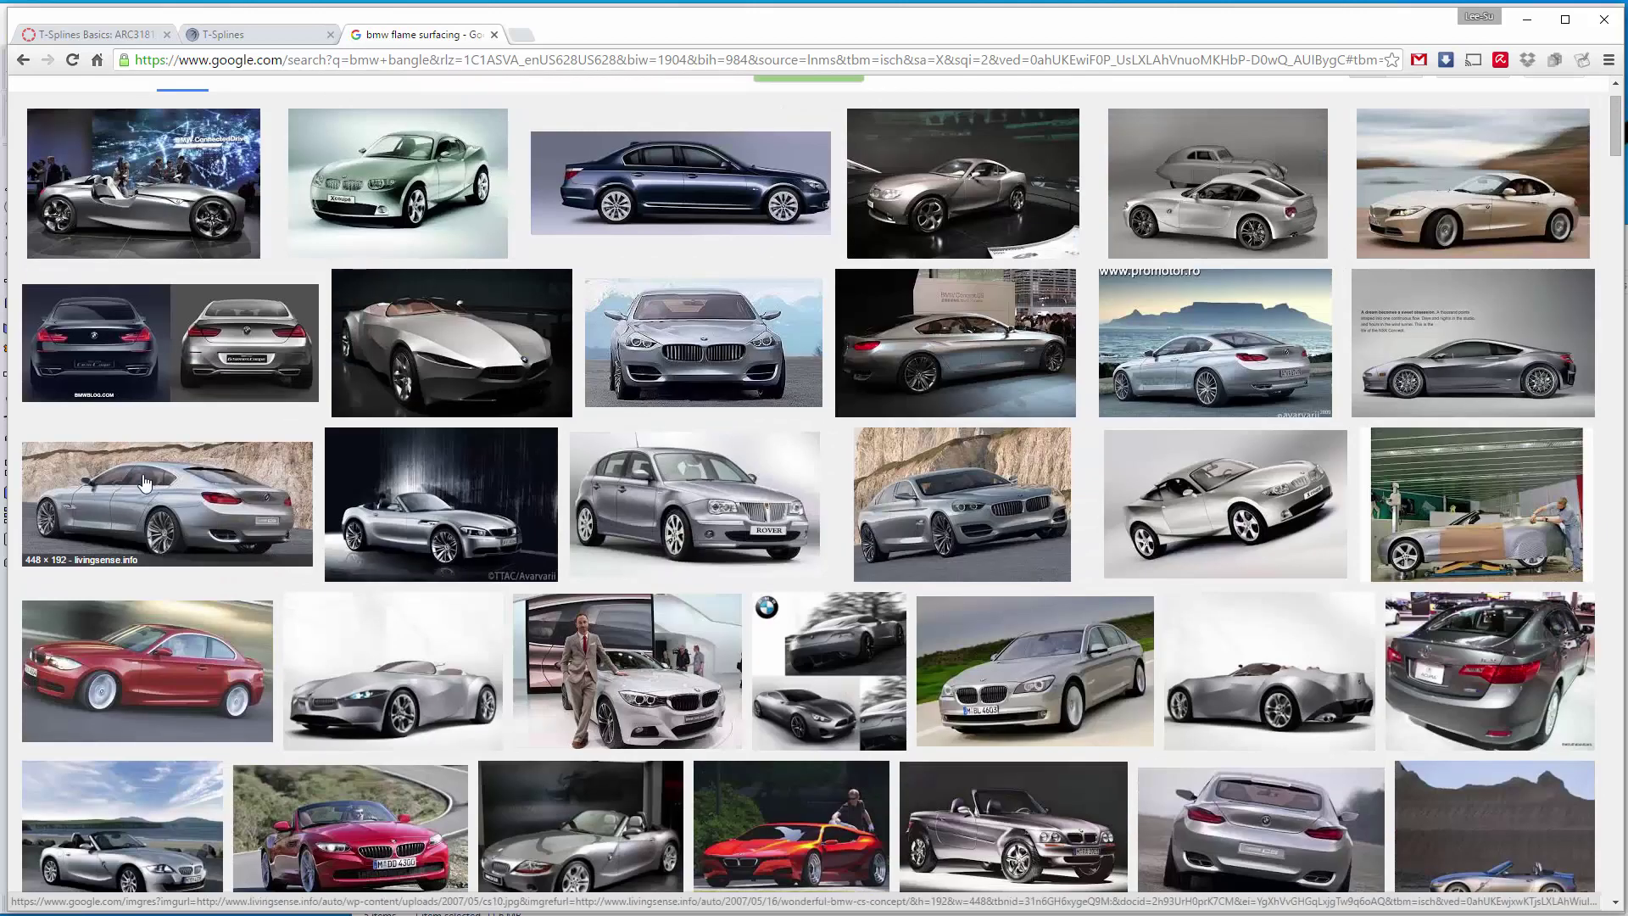
pyautogui.click(1221, 372)
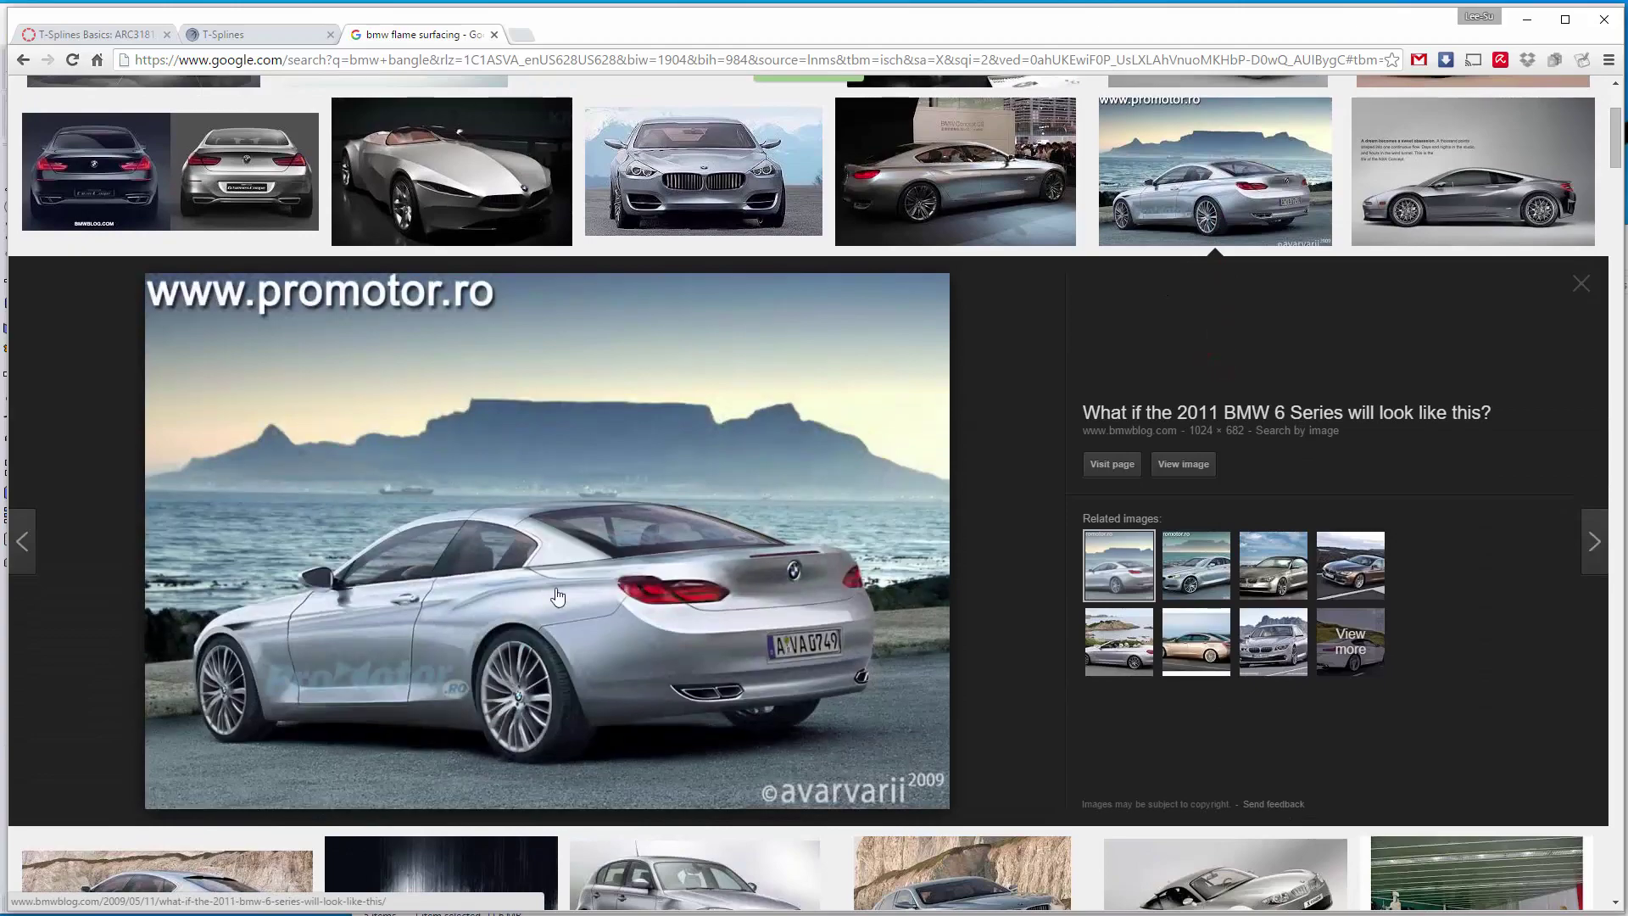
pyautogui.scroll(-10, 685, 490)
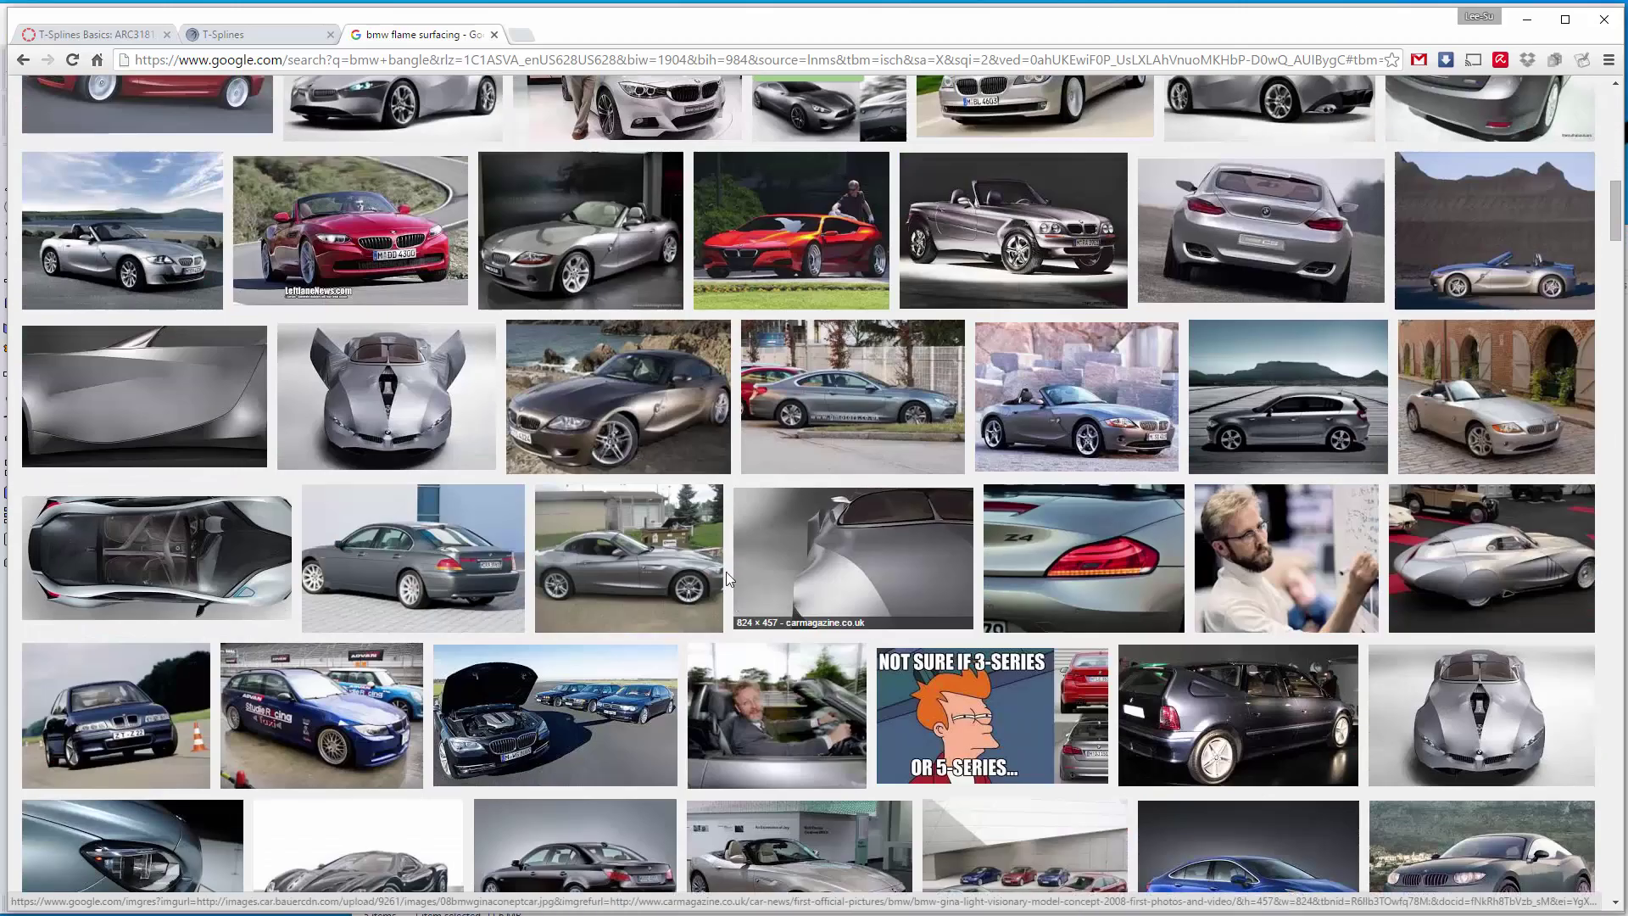
pyautogui.click(627, 604)
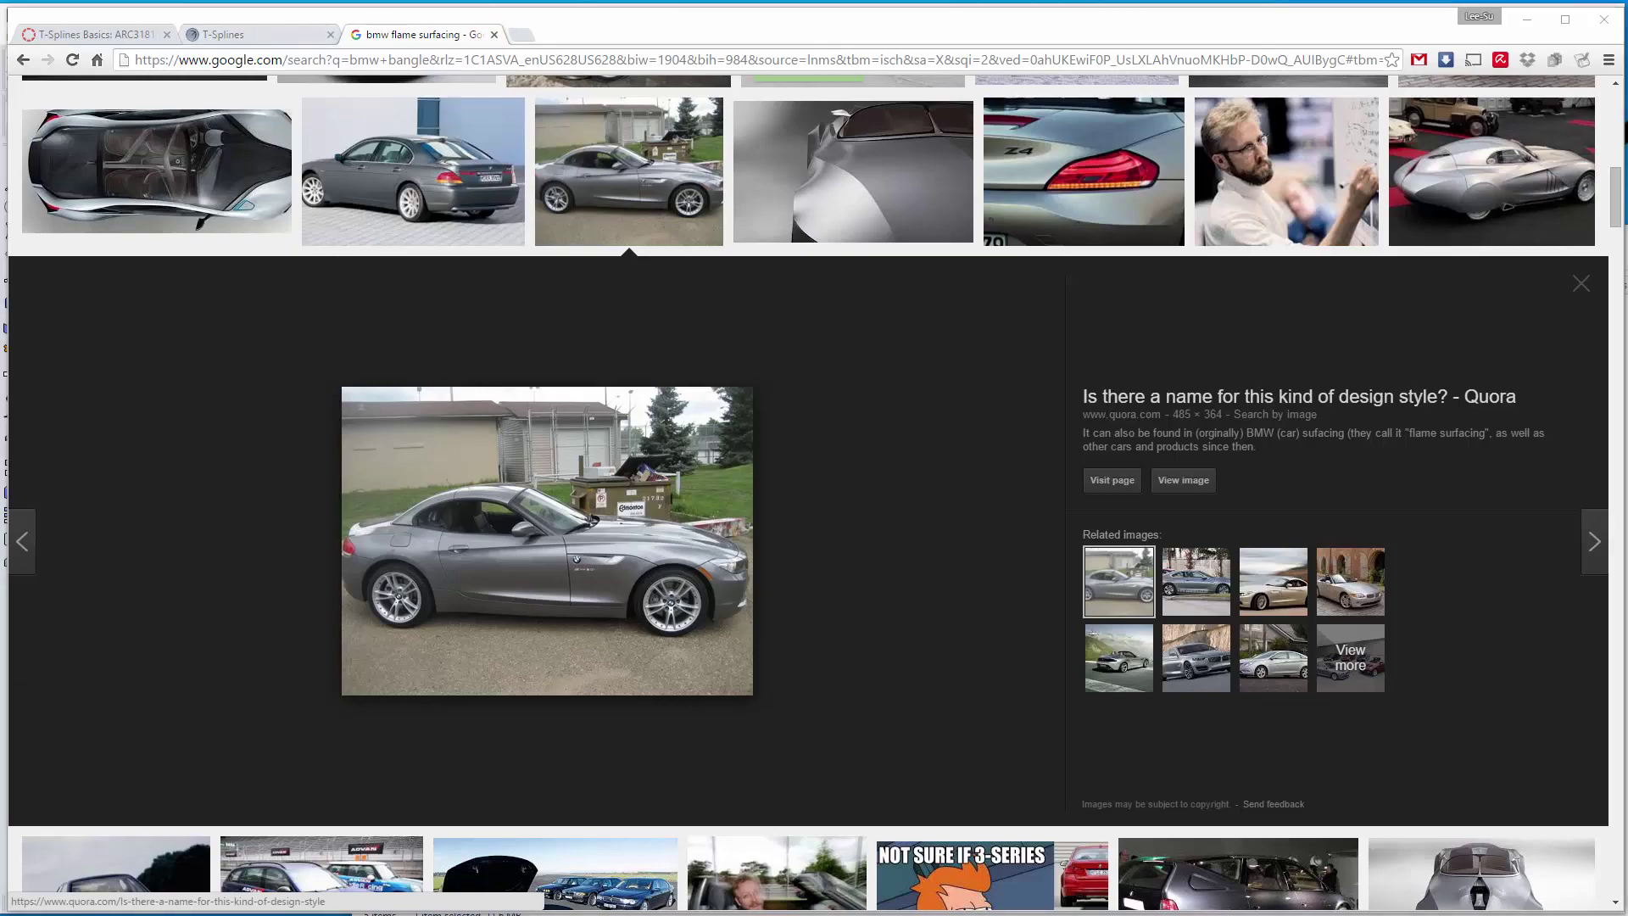
pyautogui.hotkey('alt', 'Tab')
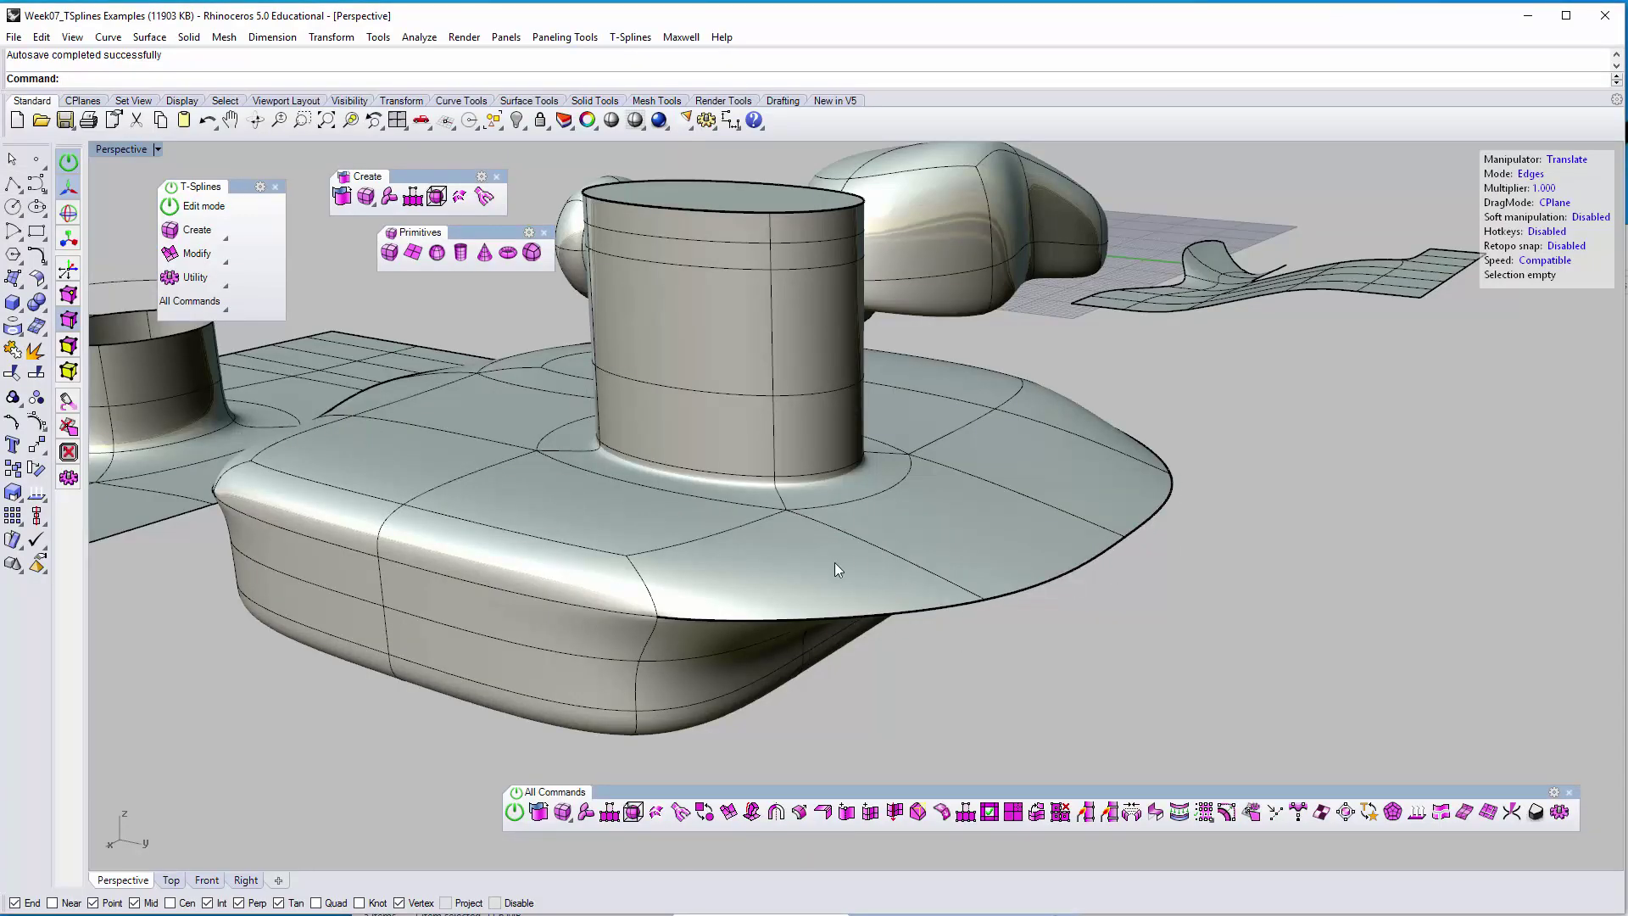
# Select the four rim edges around the widened lip and raise them together
pyautogui.moveTo(1172, 621); pyautogui.dragTo(1166, 657, button='right')
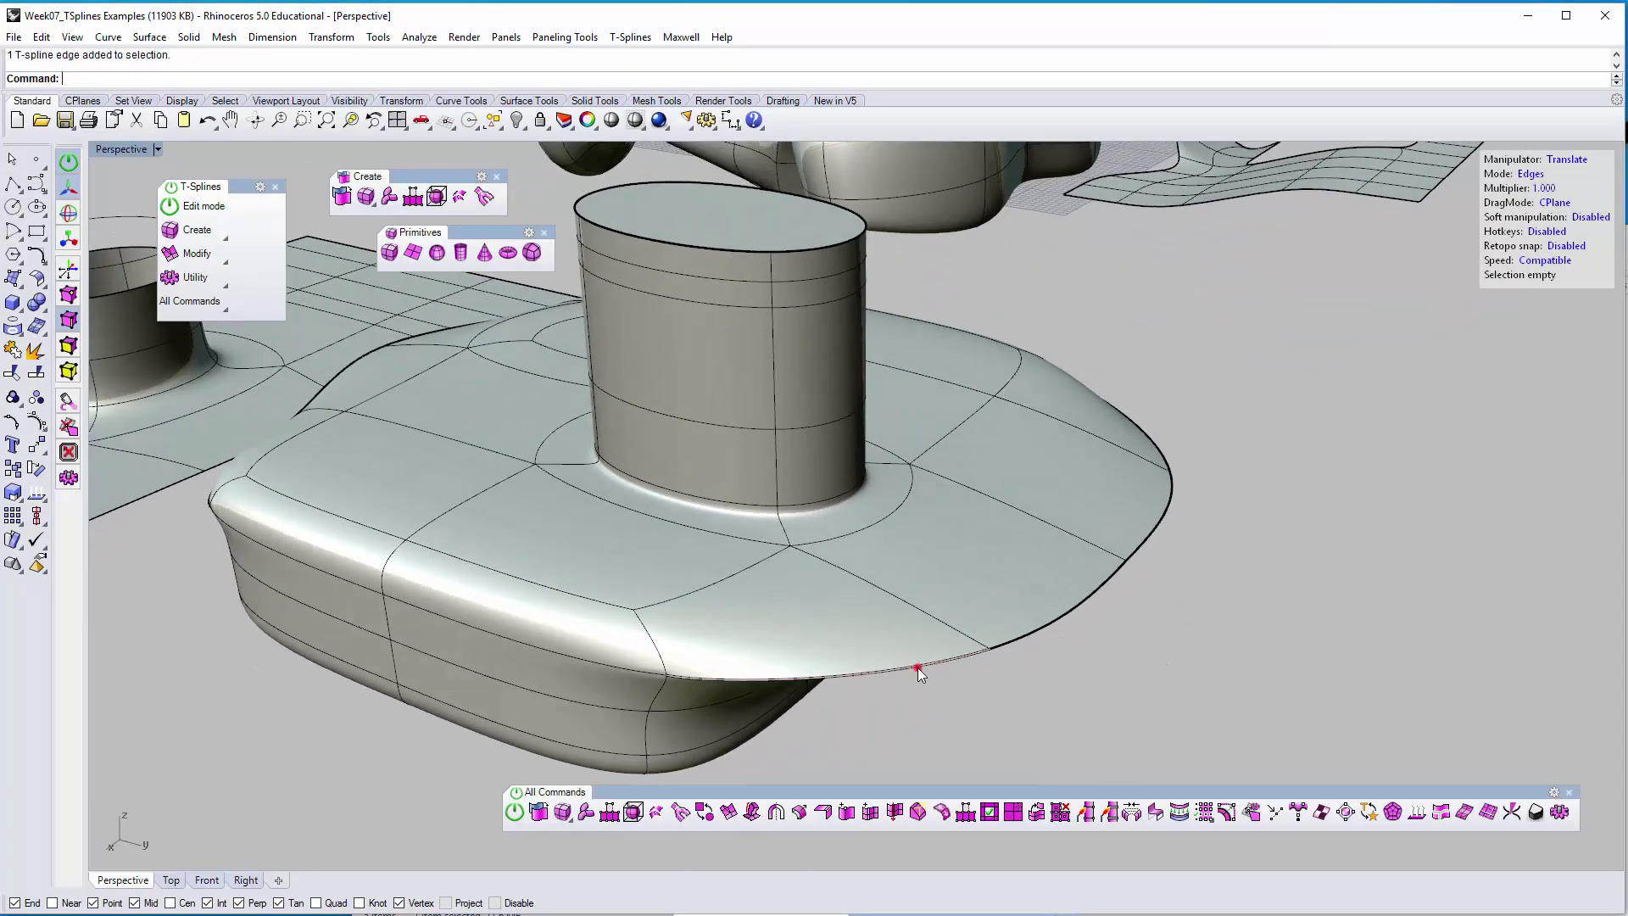
pyautogui.click(918, 668)
pyautogui.keyDown('shift'); pyautogui.click(1033, 632); pyautogui.keyUp('shift')
pyautogui.keyDown('shift'); pyautogui.click(1136, 551); pyautogui.keyUp('shift')
pyautogui.keyDown('shift'); pyautogui.click(1137, 430); pyautogui.keyUp('shift')
pyautogui.moveTo(1137, 429); pyautogui.dragTo(1263, 635, button='right')
pyautogui.moveTo(1102, 420); pyautogui.dragTo(1109, 362)
pyautogui.moveTo(1218, 607); pyautogui.dragTo(916, 568, button='right')
pyautogui.click(890, 659)
pyautogui.moveTo(712, 663); pyautogui.dragTo(914, 564, button='right')
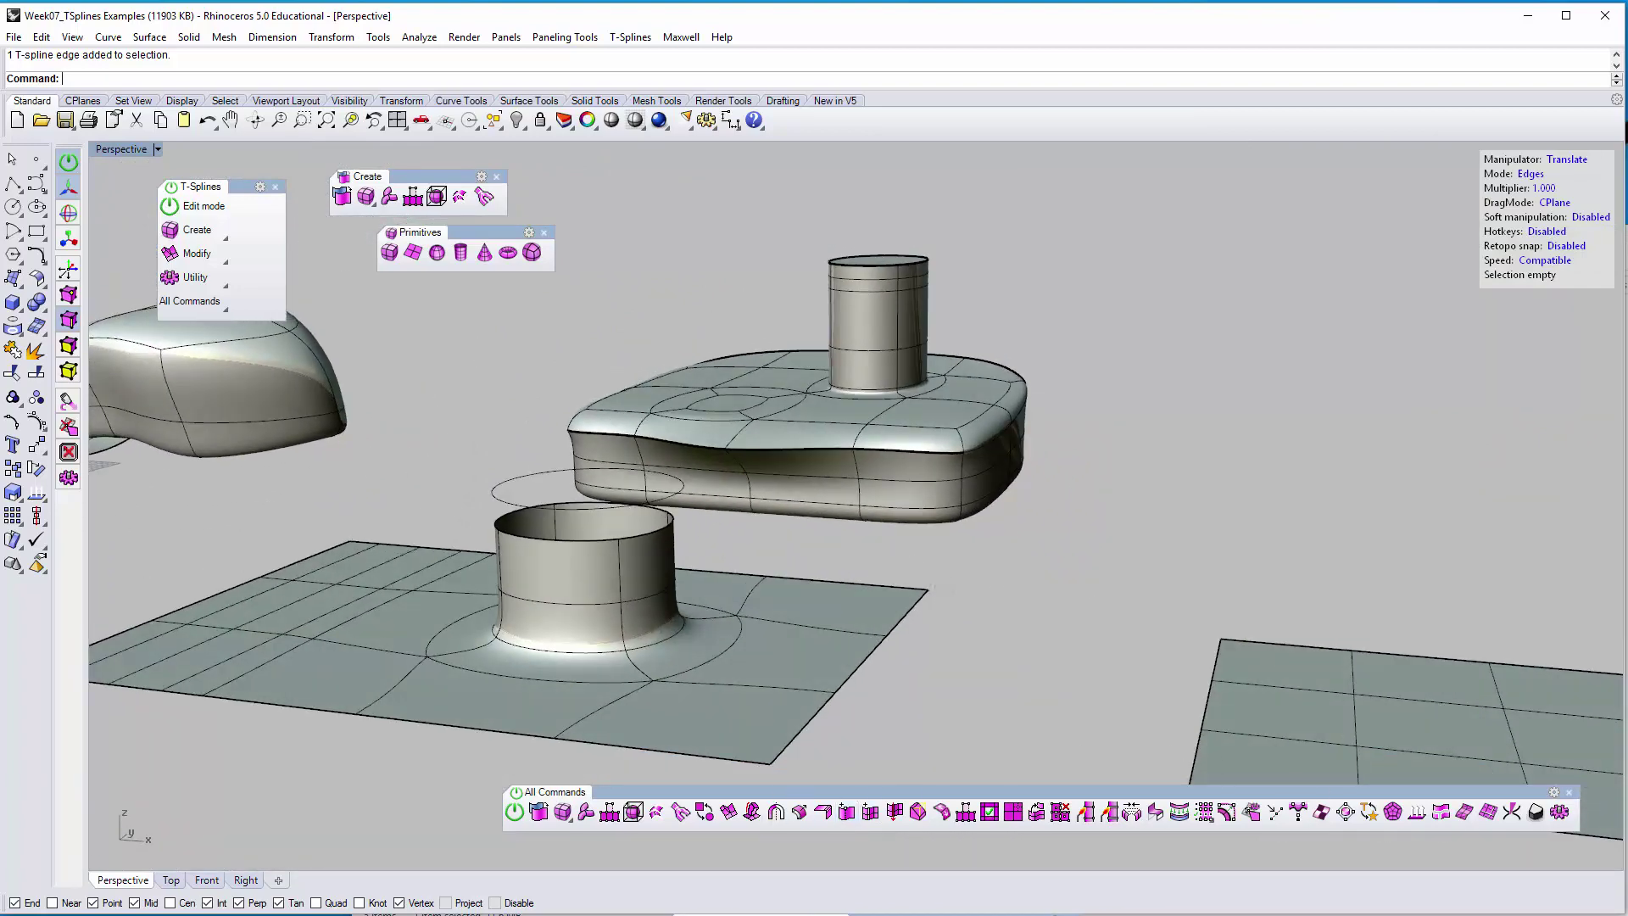
# Switch to the browser, find Match in the T-Splines Basics page's list of common commands, and return to Rhino
pyautogui.hotkey('alt', 'Tab')
pyautogui.click(495, 35)
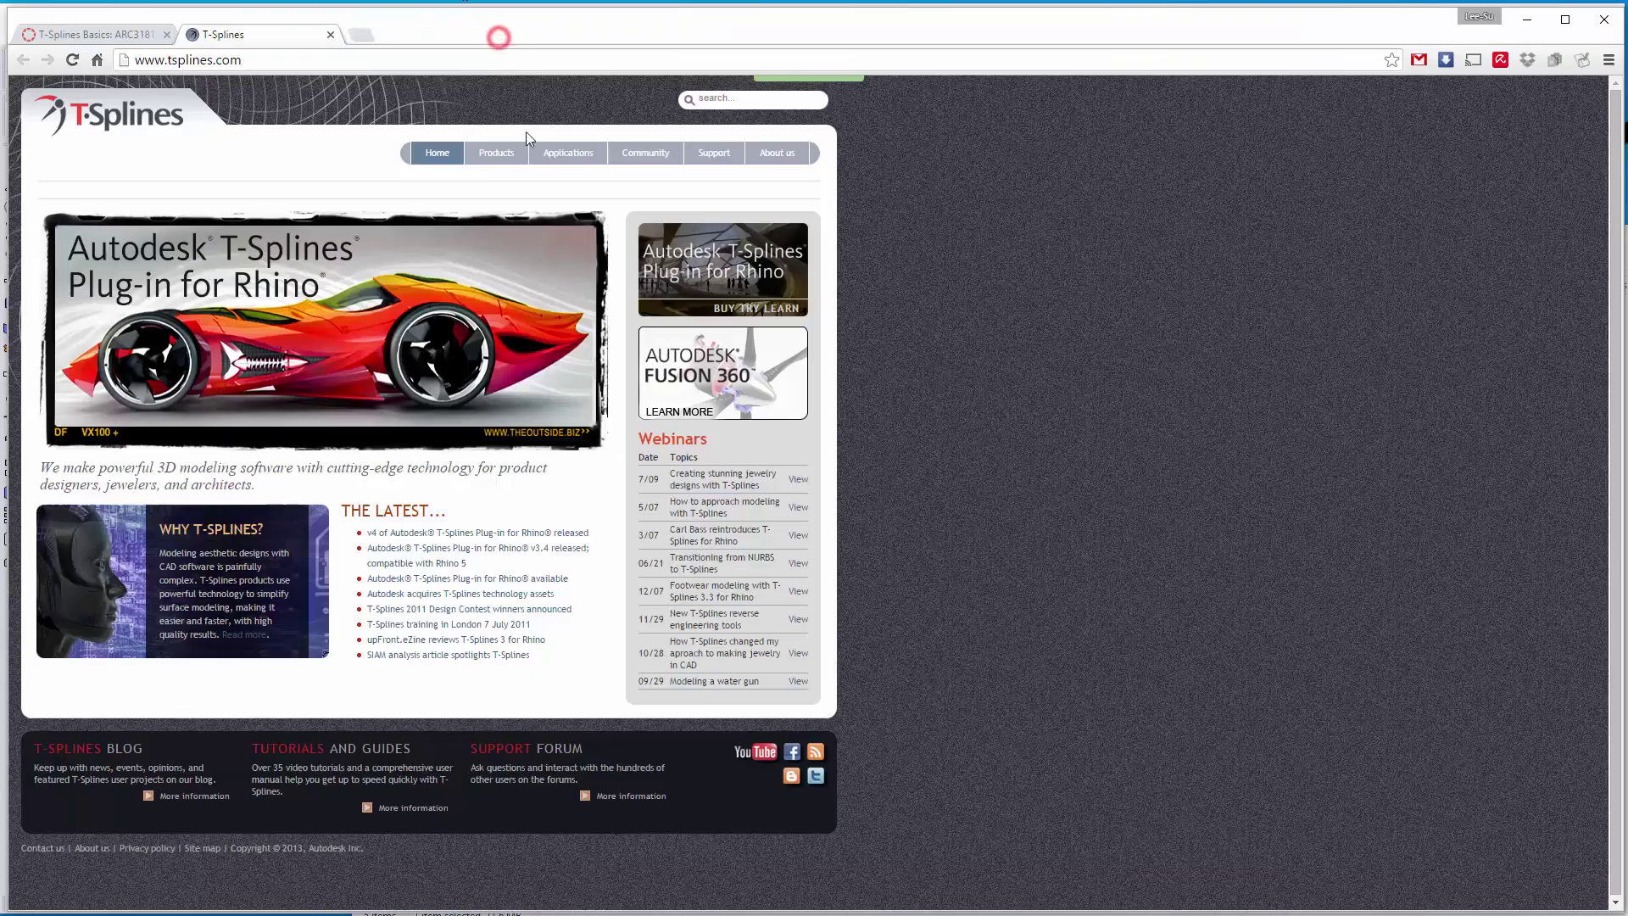
pyautogui.click(107, 35)
pyautogui.click(735, 310)
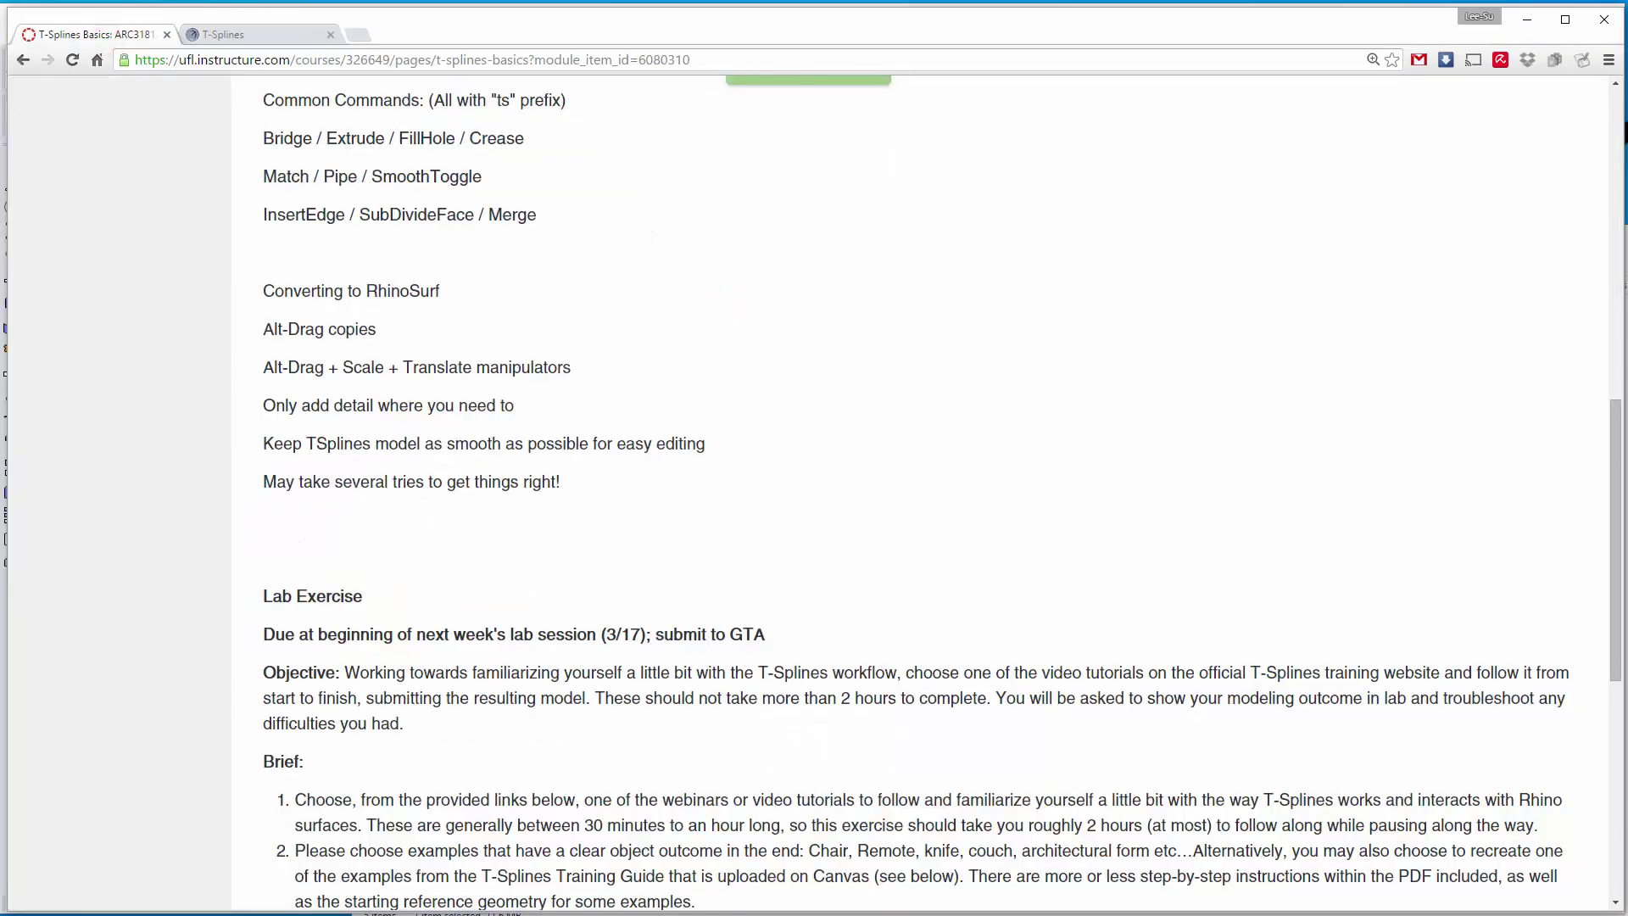
pyautogui.doubleClick(285, 176)
pyautogui.hotkey('alt', 'Tab')
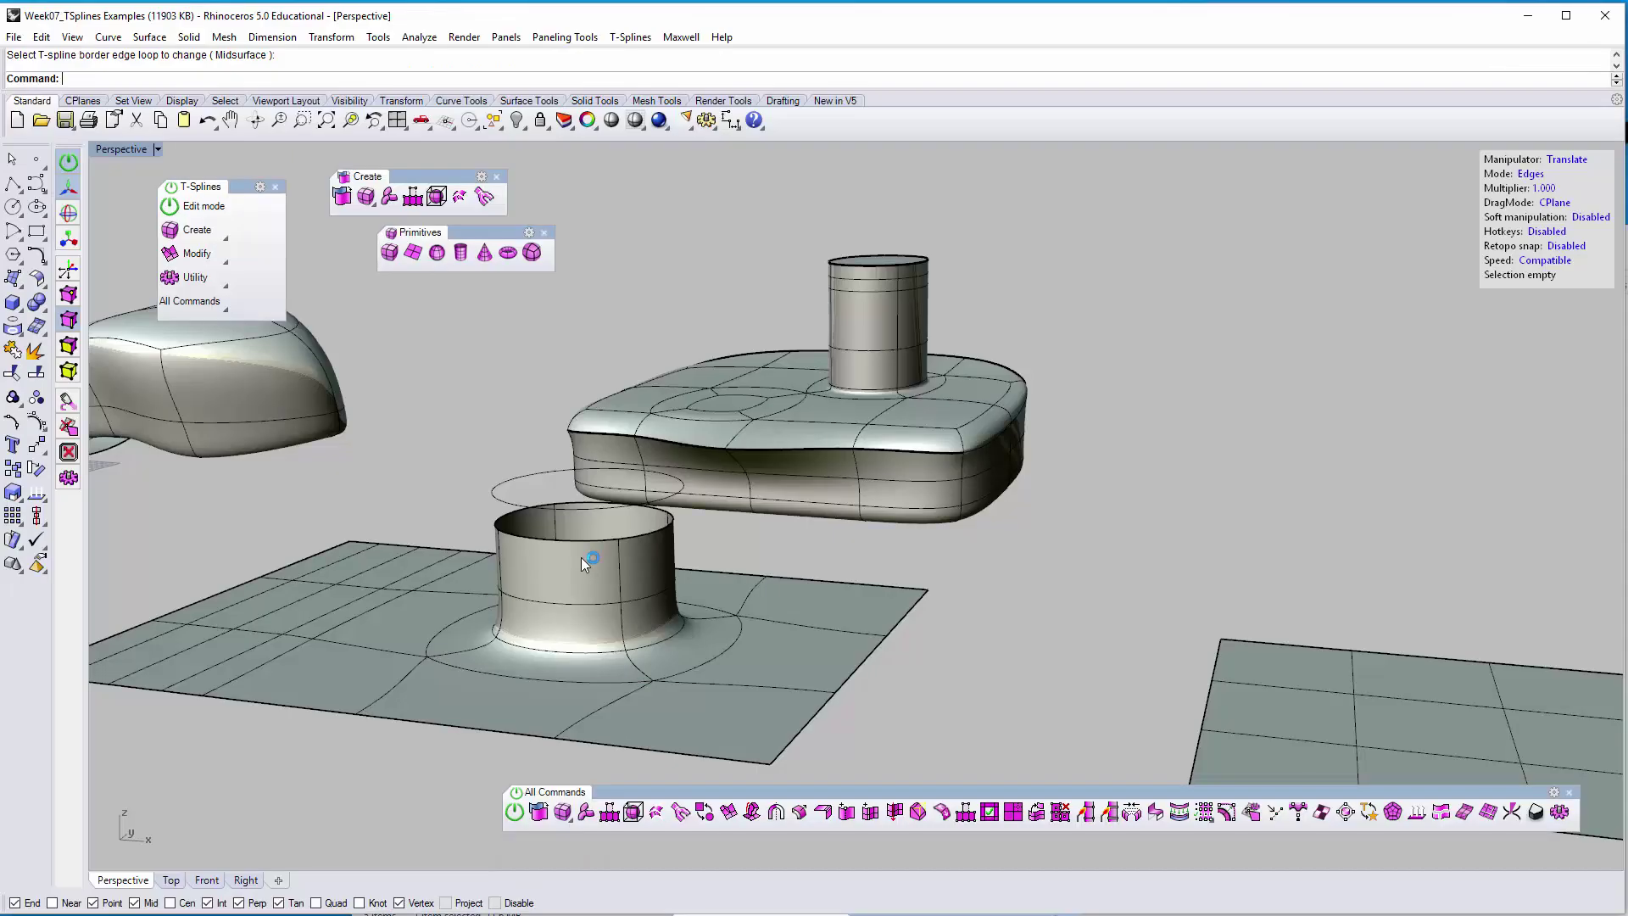
# Examine the open cylinder on the plane and the circle curve floating above it
pyautogui.keyDown('shift'); pyautogui.moveTo(641, 566); pyautogui.dragTo(619, 651, button='right'); pyautogui.keyUp('shift')
pyautogui.moveTo(506, 624); pyautogui.dragTo(546, 419, button='right')
pyautogui.moveTo(550, 488); pyautogui.dragTo(558, 600, button='right')
pyautogui.keyDown('shift'); pyautogui.moveTo(580, 537); pyautogui.dragTo(394, 636, button='right'); pyautogui.keyUp('shift')
pyautogui.scroll(2, 391, 628)
pyautogui.click(383, 582)
pyautogui.moveTo(369, 572); pyautogui.dragTo(445, 498, button='right')
pyautogui.click(418, 459)
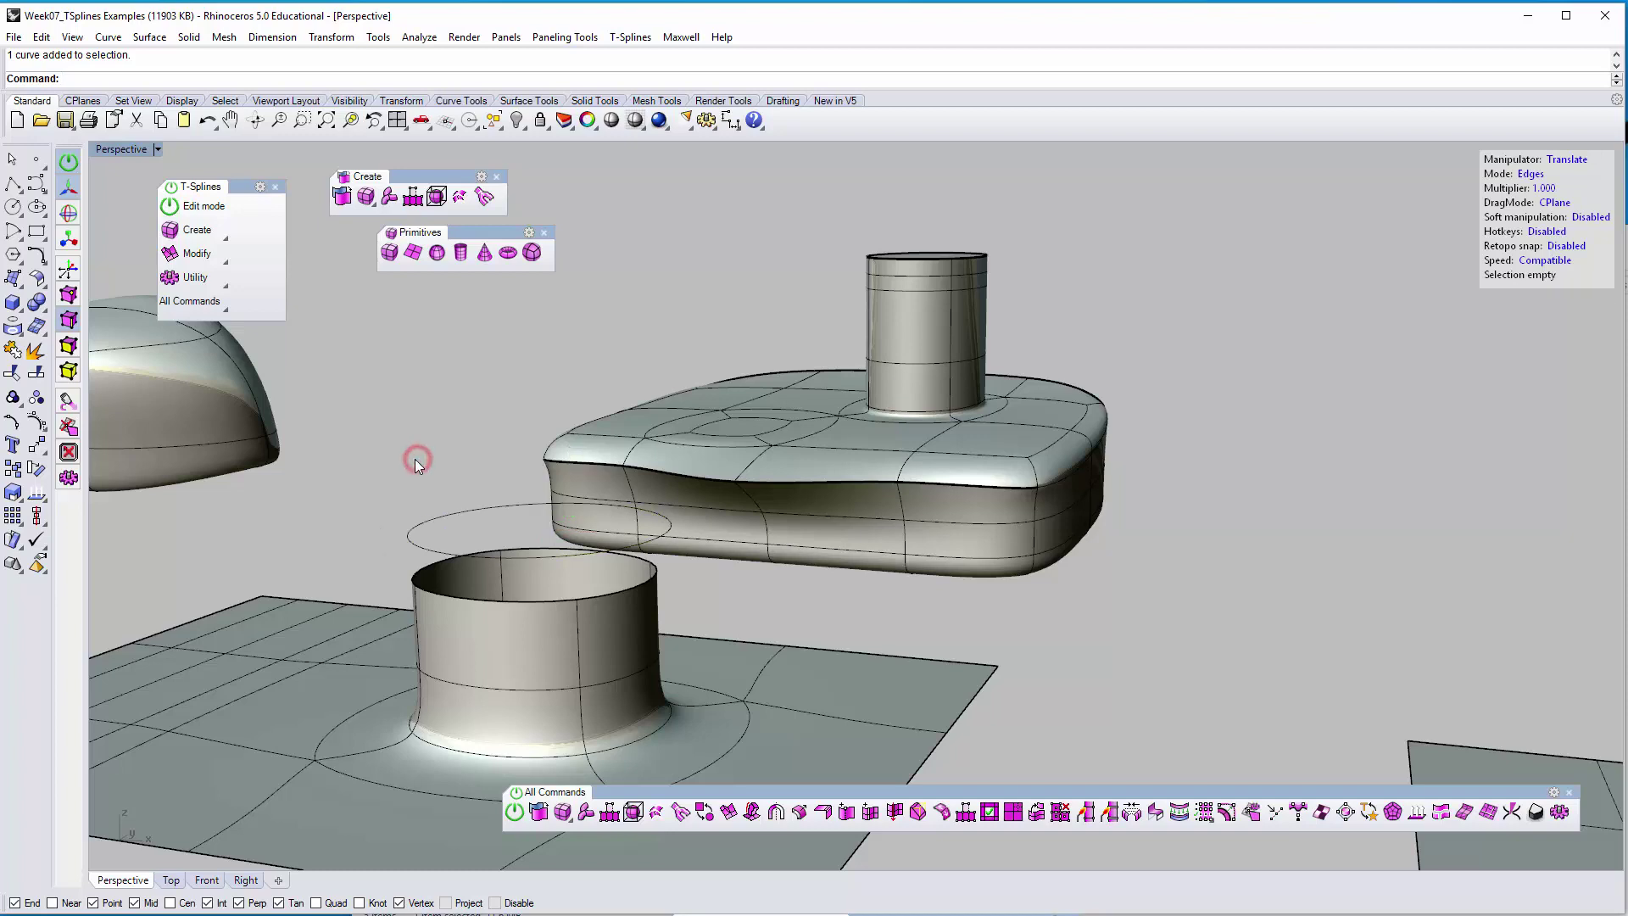
# Match the open cylinder's top border edge loop to the circle above it using tsMatch with G0 continuity
pyautogui.write('tsMatch')
pyautogui.press('Return')
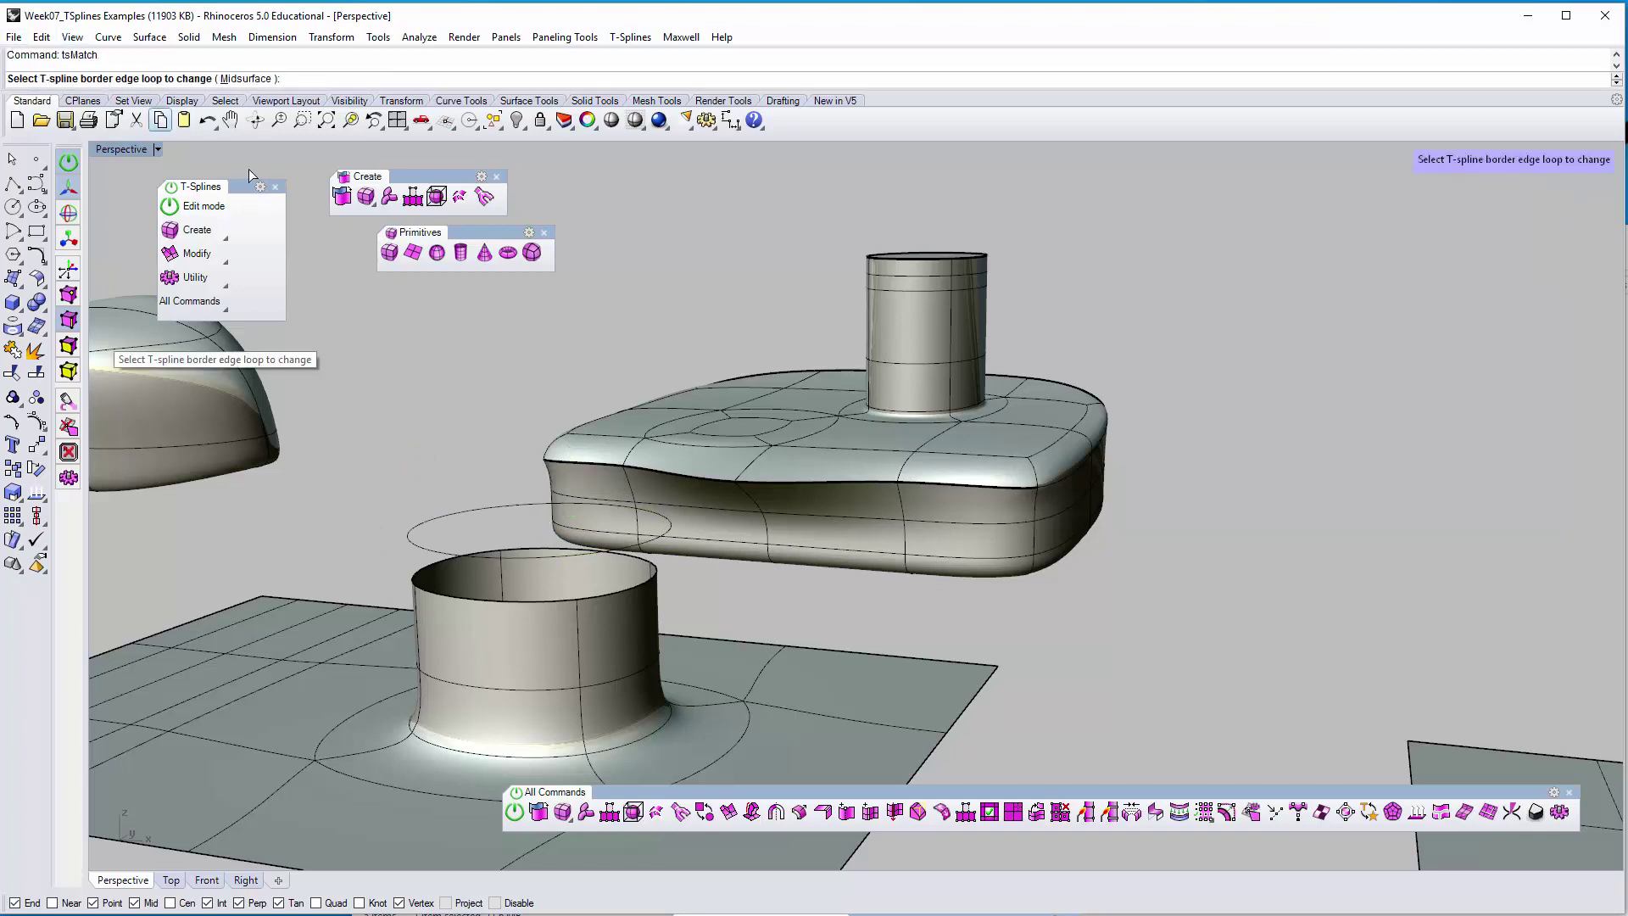
pyautogui.moveTo(557, 413); pyautogui.dragTo(861, 438, button='right')
pyautogui.click(817, 405)
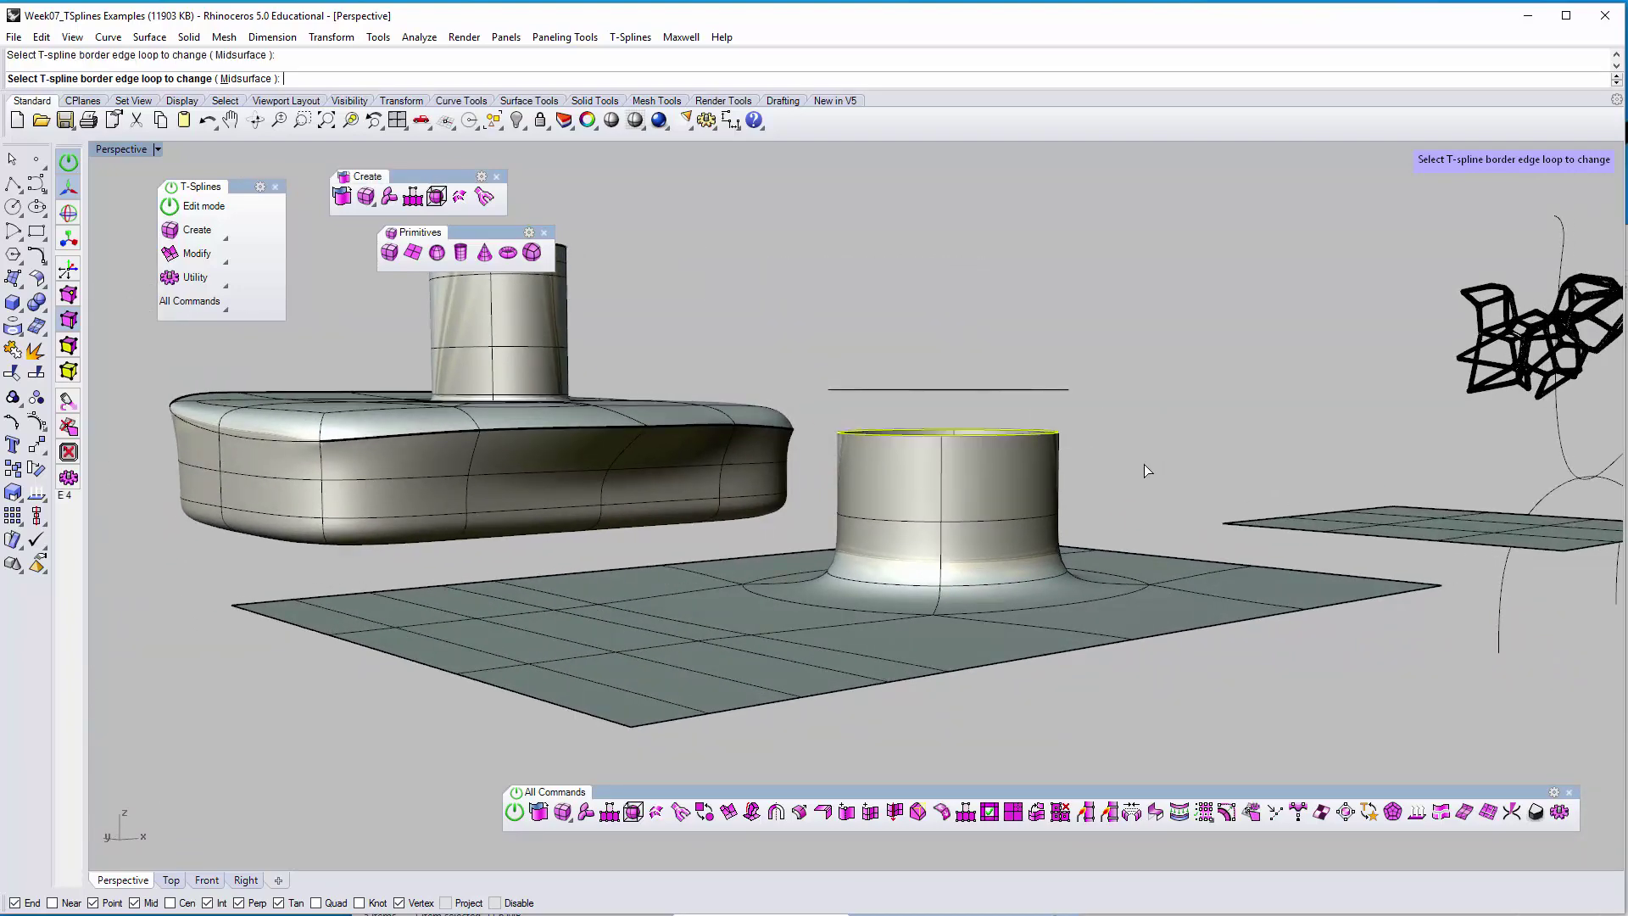
pyautogui.moveTo(1191, 526); pyautogui.dragTo(1178, 470, button='right')
pyautogui.rightClick(1178, 470)
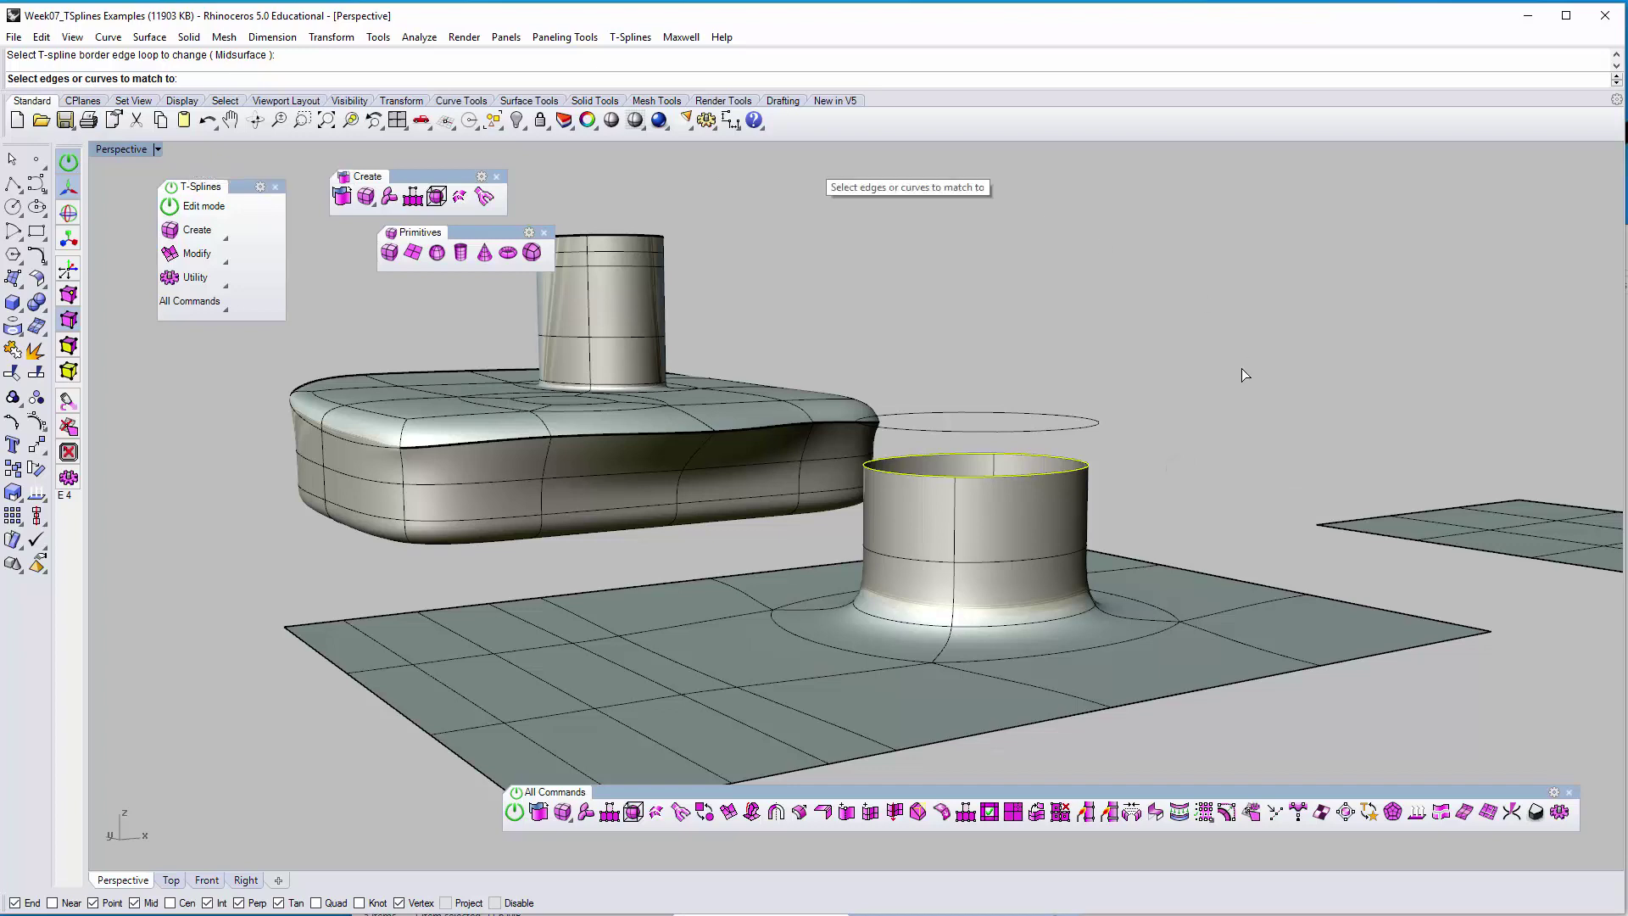
pyautogui.click(1047, 427)
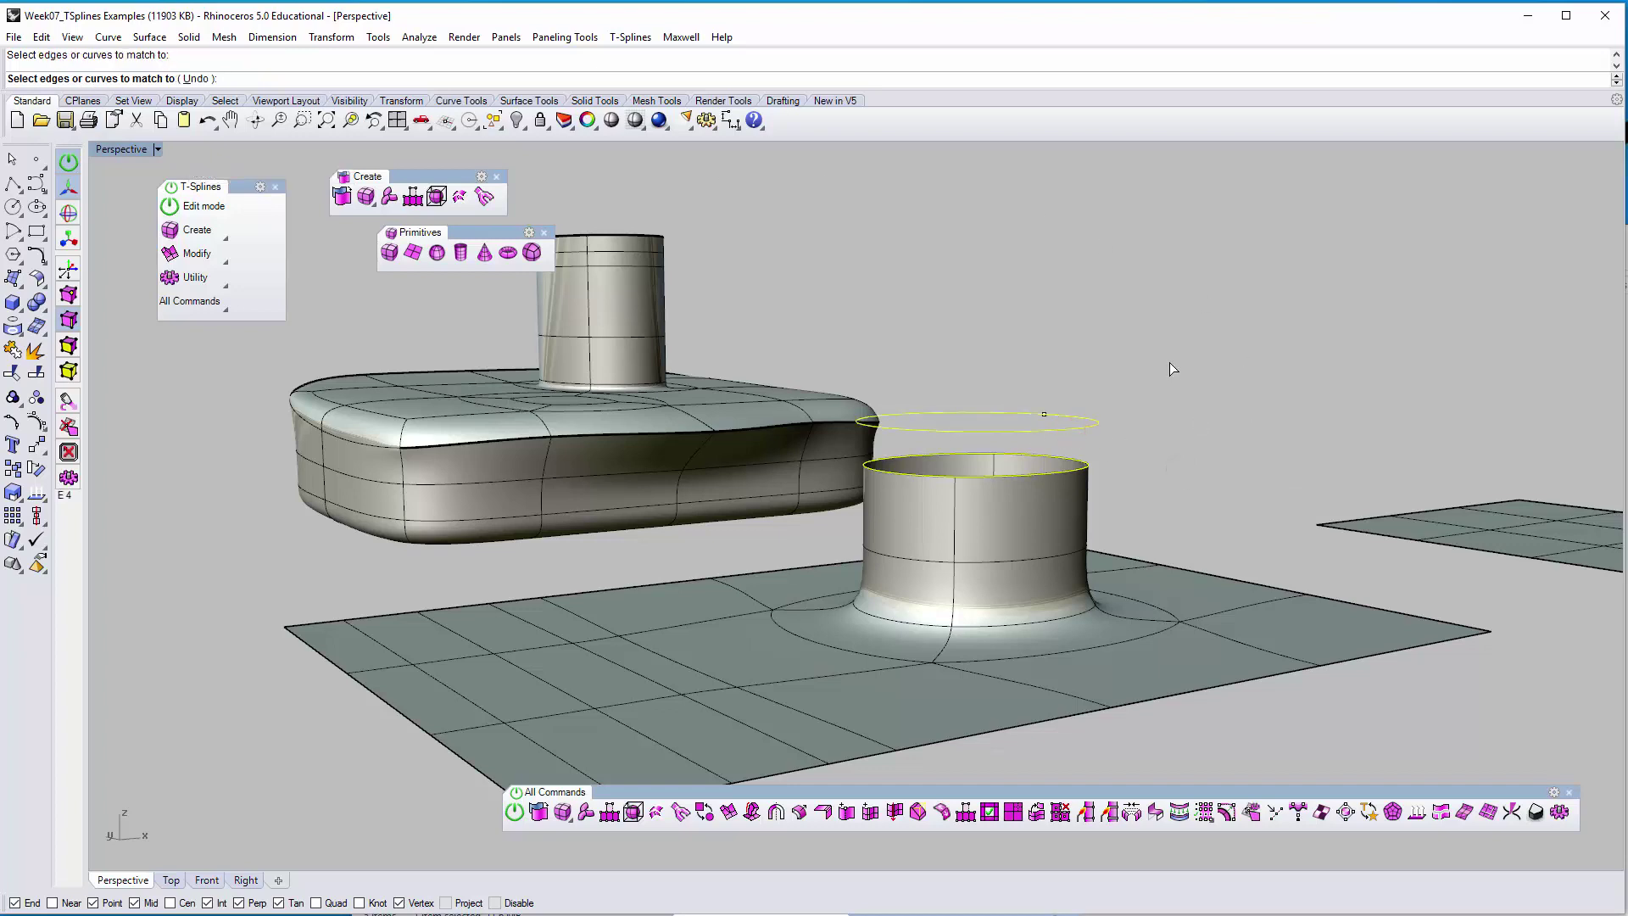
pyautogui.moveTo(1137, 349); pyautogui.dragTo(1091, 405, button='right')
pyautogui.rightClick(1091, 405)
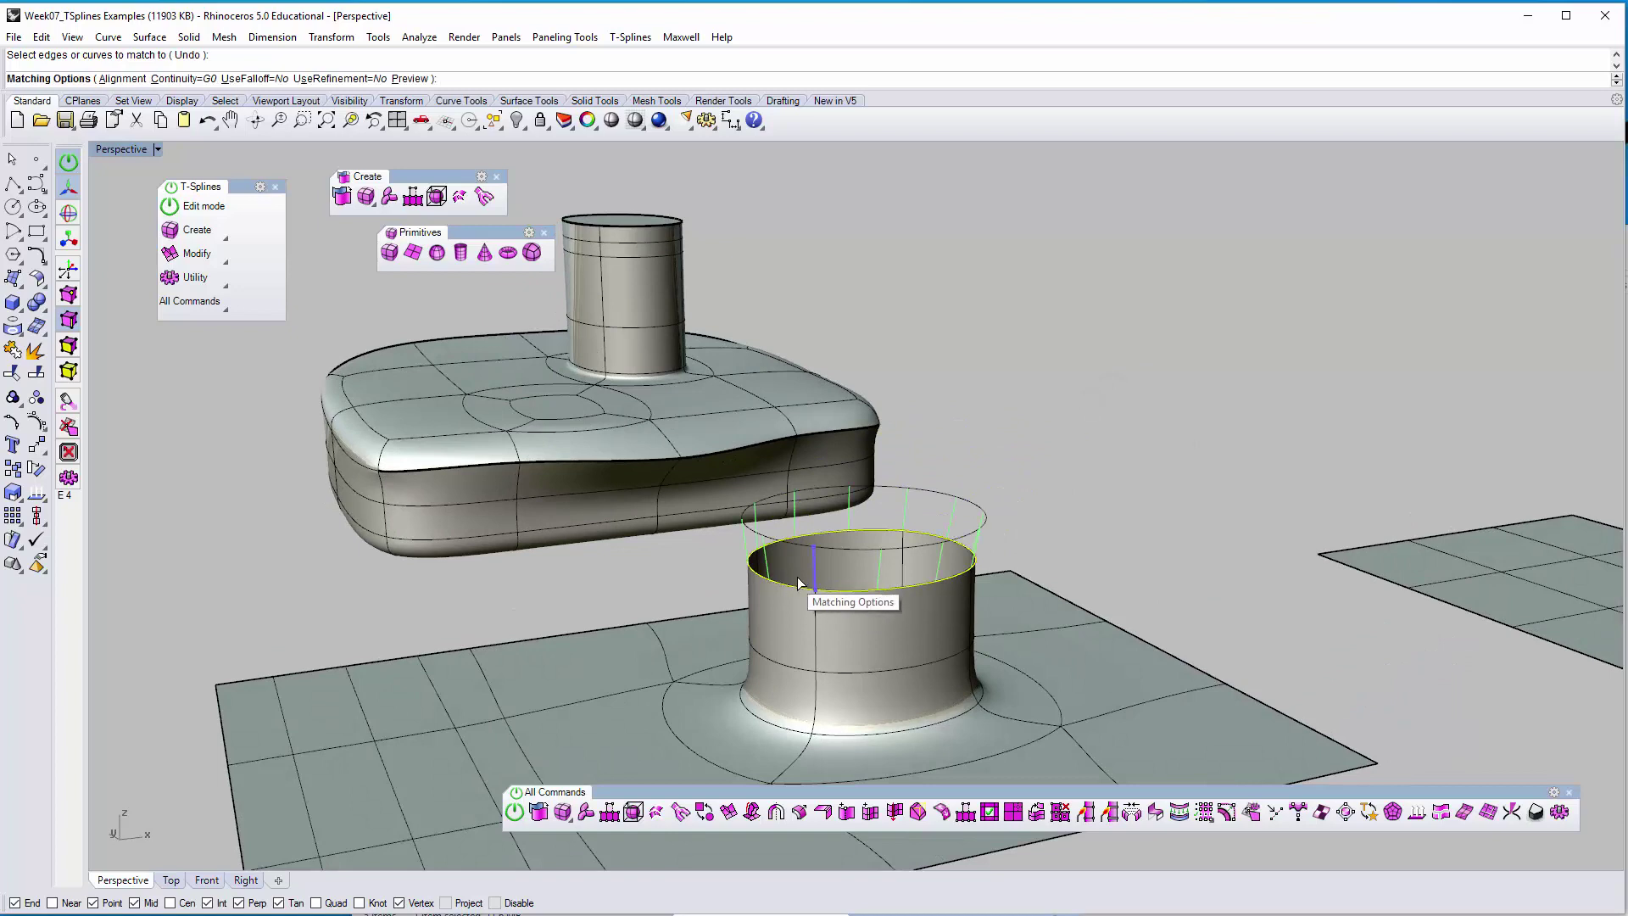
pyautogui.rightClick(1147, 390)
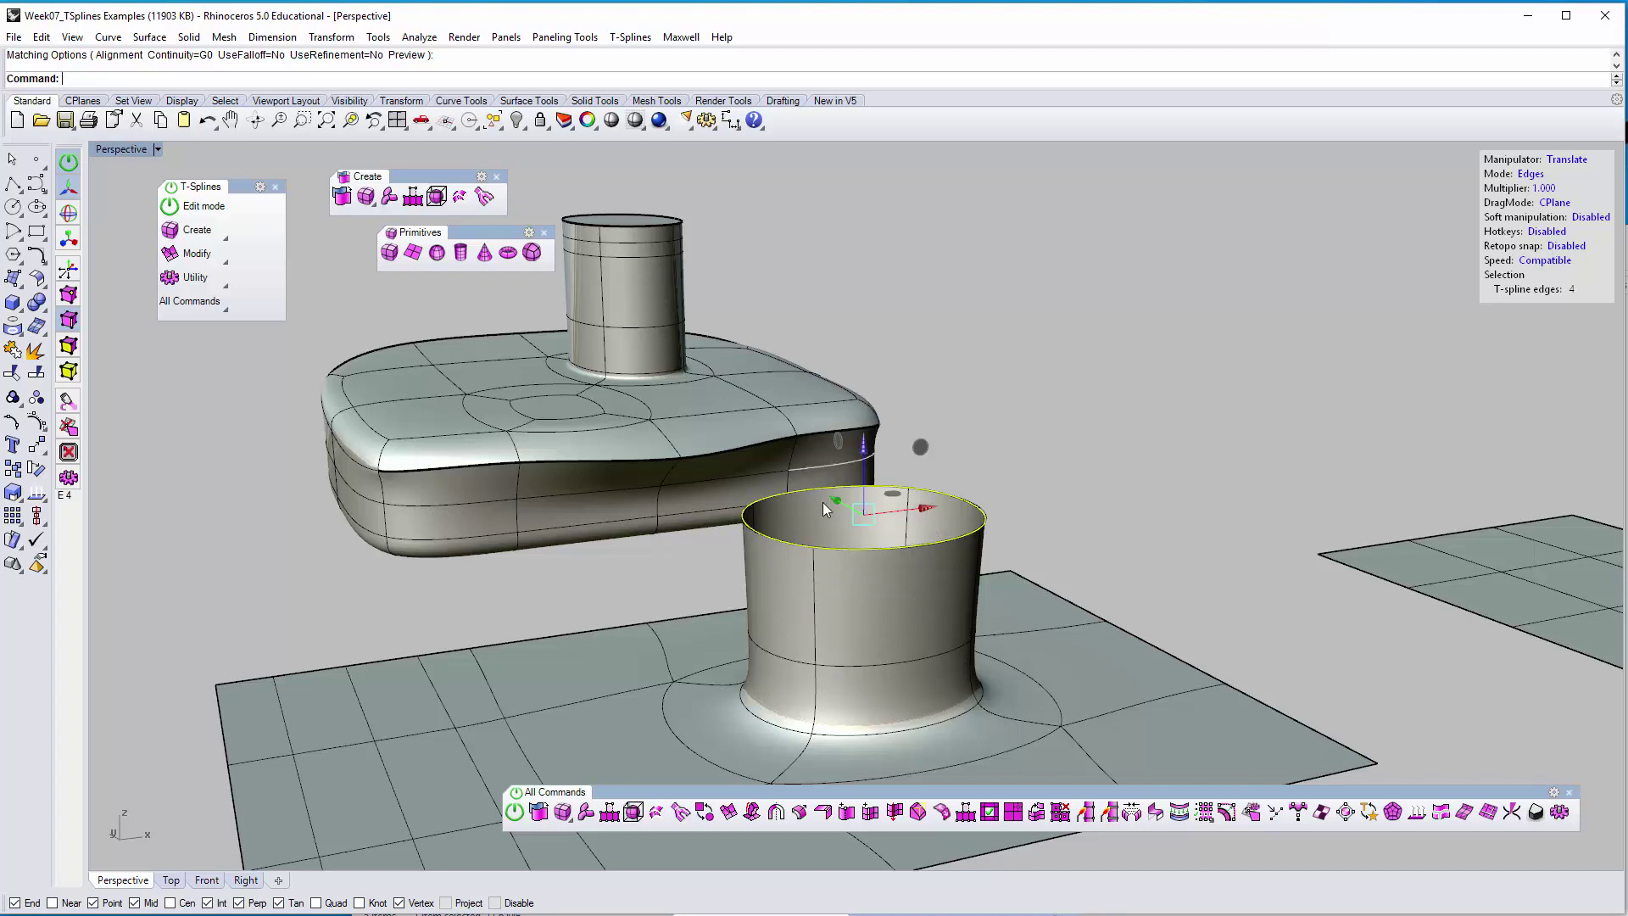
# Look over the matched cylinder rim and undo the match to the horizontal circle
pyautogui.moveTo(1053, 419); pyautogui.dragTo(1079, 410, button='right')
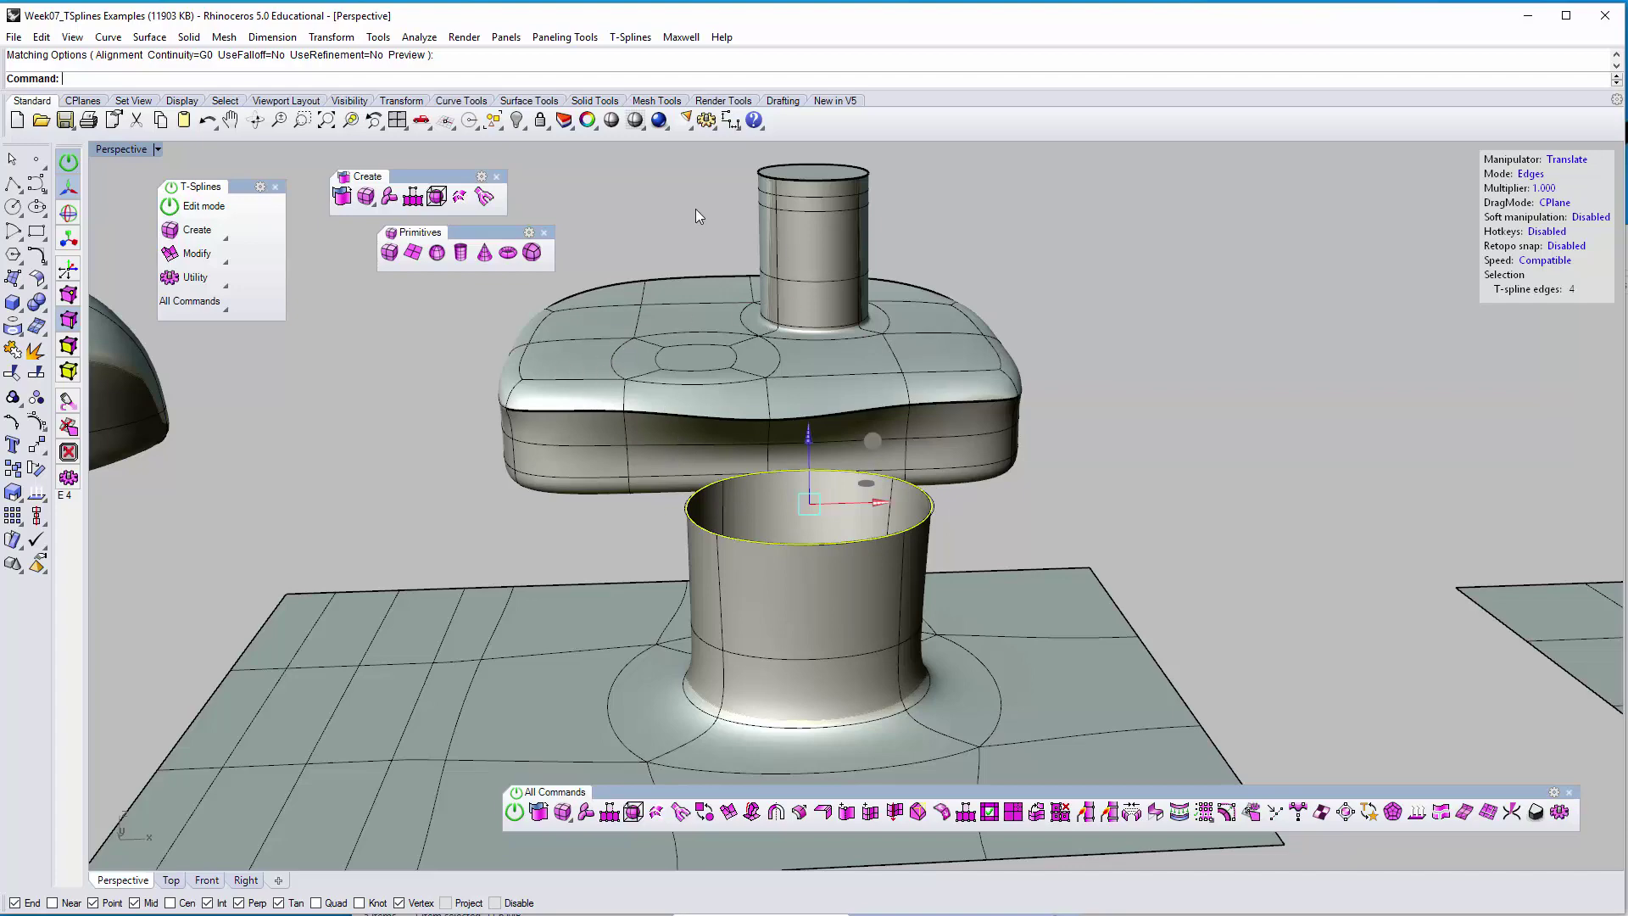
pyautogui.moveTo(867, 269); pyautogui.dragTo(644, 597, button='right')
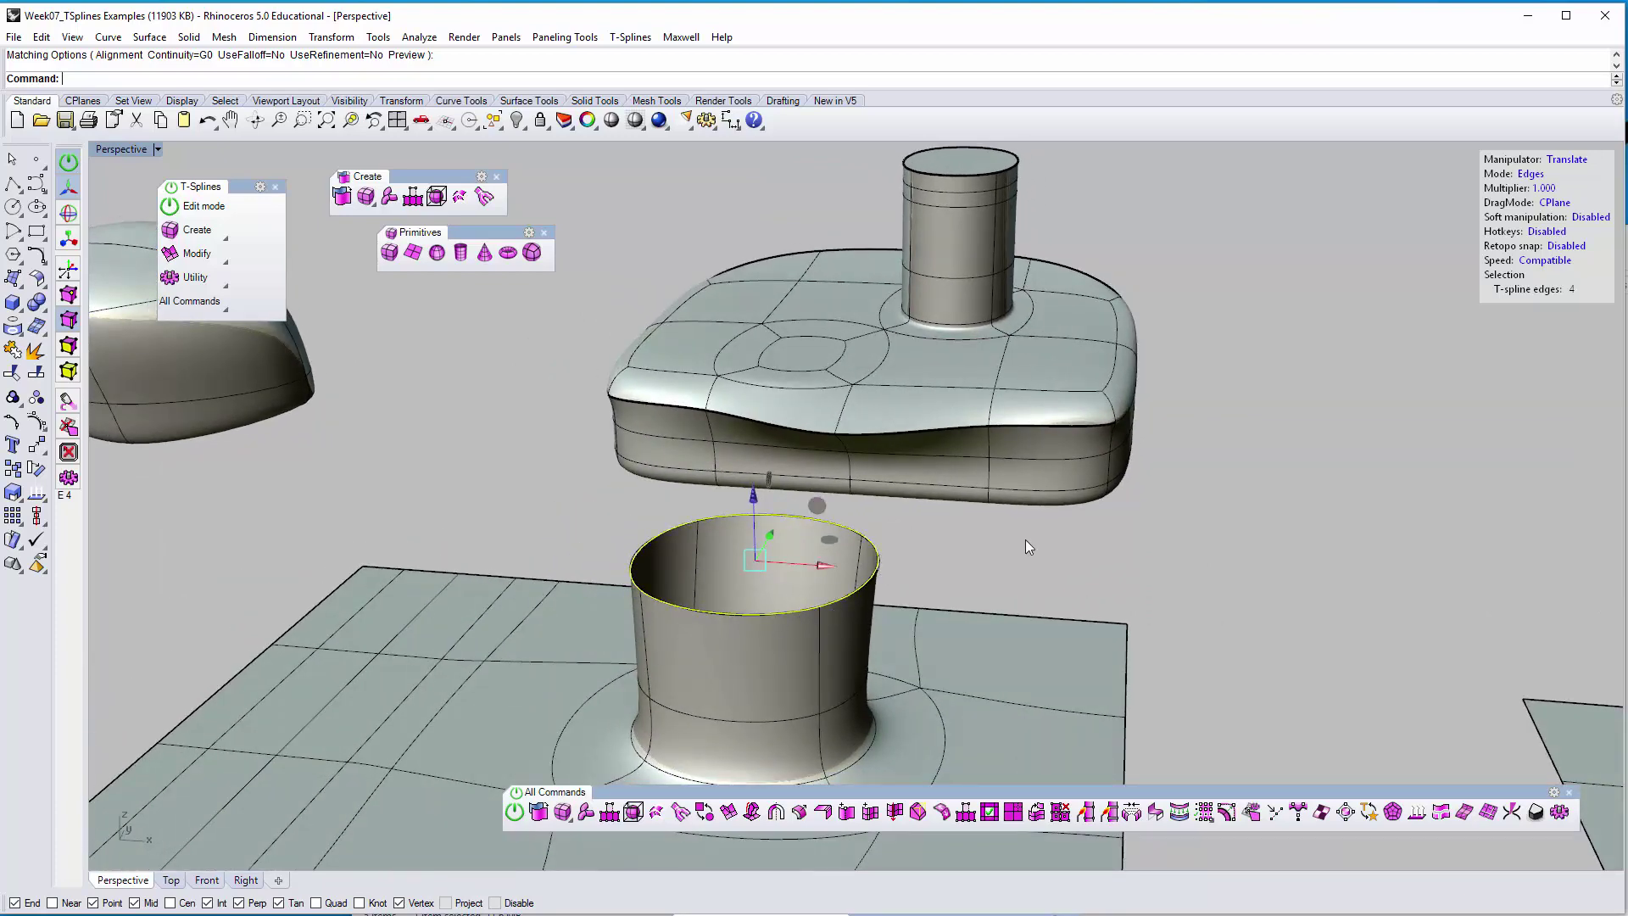
pyautogui.hotkey('ctrl', 'z')
# Select the circle above the cylinder and rotate it so that it is tilted
pyautogui.click(953, 543)
pyautogui.click(875, 554)
pyautogui.moveTo(875, 555); pyautogui.dragTo(814, 508, button='right')
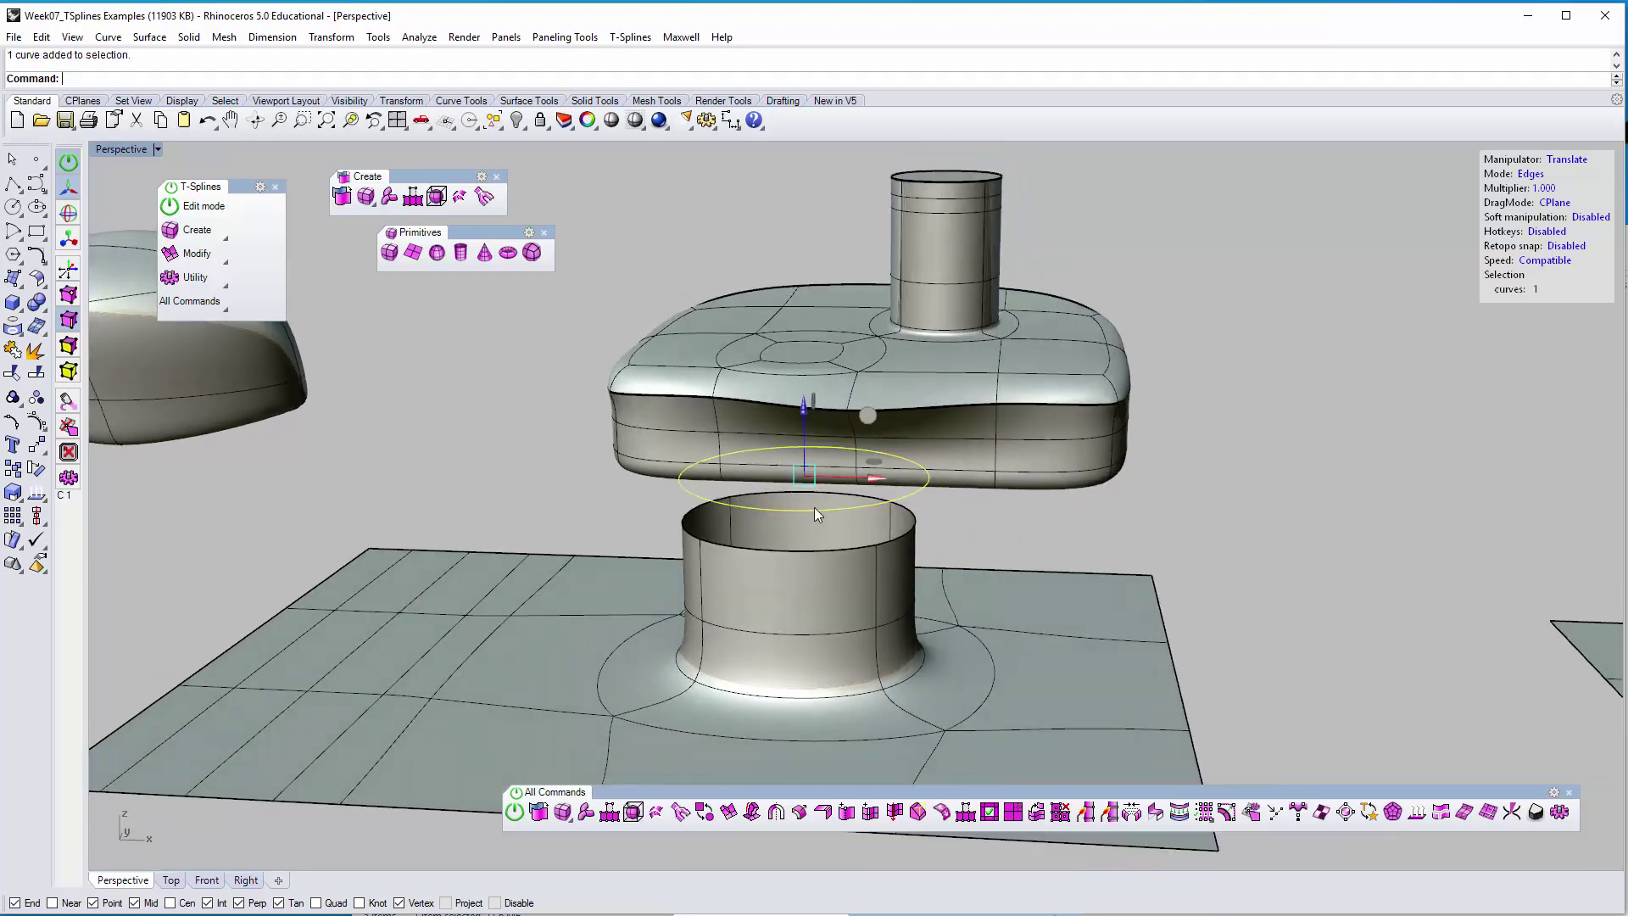
pyautogui.click(1564, 160)
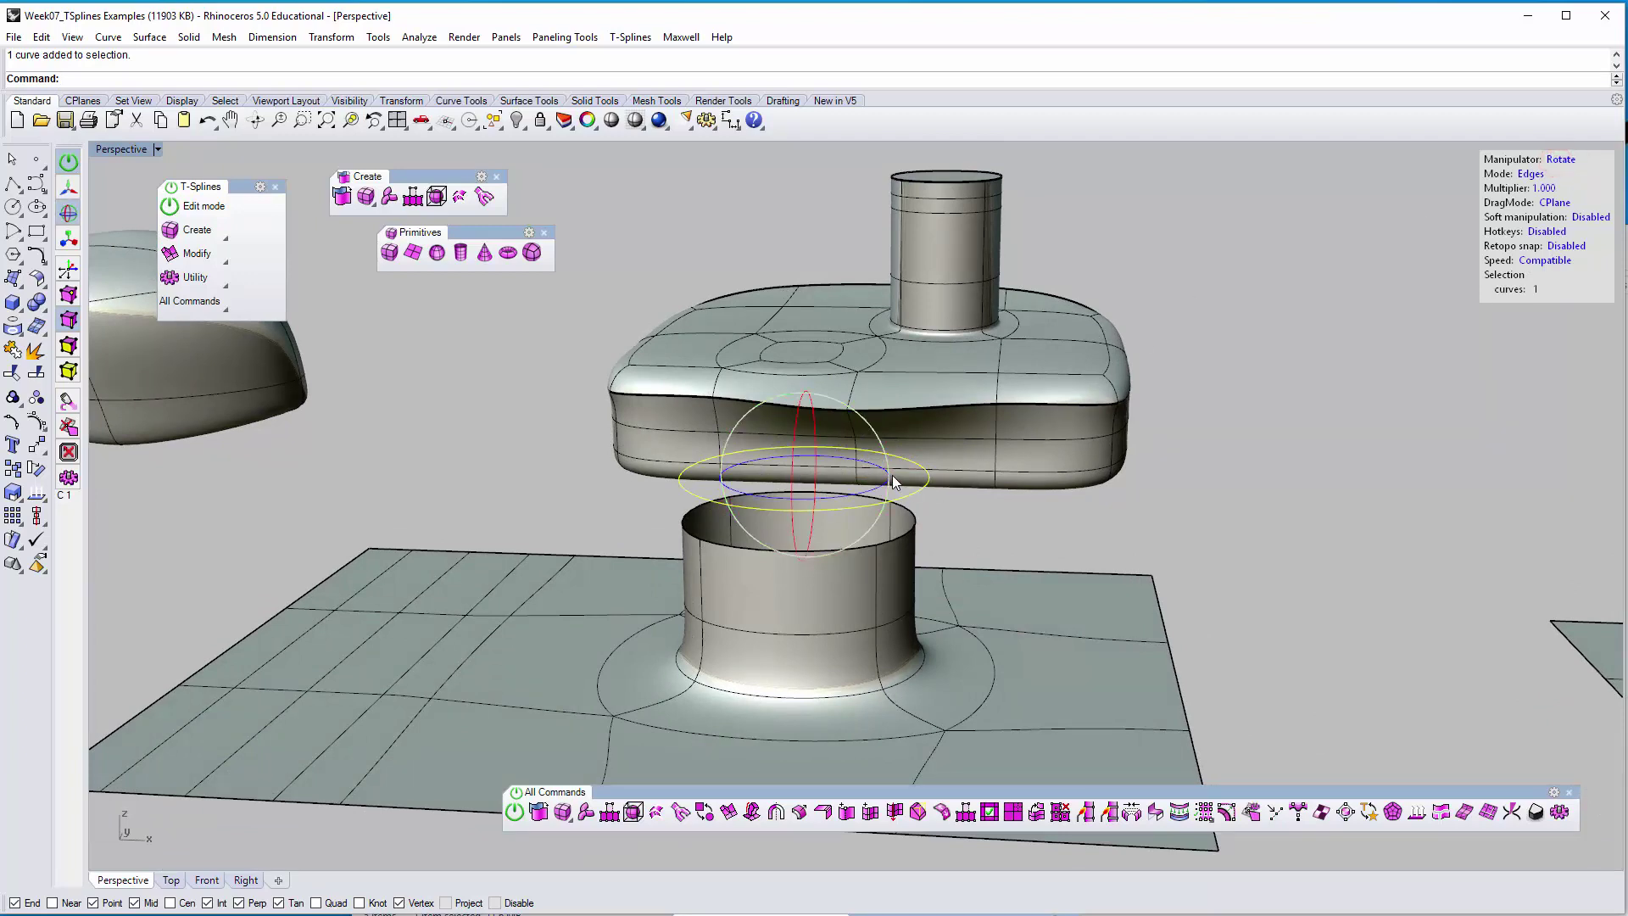
pyautogui.moveTo(890, 480); pyautogui.dragTo(887, 446)
pyautogui.moveTo(851, 475)
pyautogui.mouseDown(button='right')
pyautogui.moveTo(847, 492)
pyautogui.moveTo(851, 474)
pyautogui.mouseUp(button='right')
# Switch to the translate manipulator, shift the tilted circle sideways, and raise it slightly above the cylinder
pyautogui.click(1556, 160)
pyautogui.click(1557, 160)
pyautogui.moveTo(867, 500); pyautogui.dragTo(837, 497)
pyautogui.moveTo(927, 490); pyautogui.dragTo(835, 432, button='right')
pyautogui.moveTo(737, 368); pyautogui.dragTo(735, 348)
pyautogui.click(958, 488)
pyautogui.moveTo(957, 488); pyautogui.dragTo(842, 462, button='right')
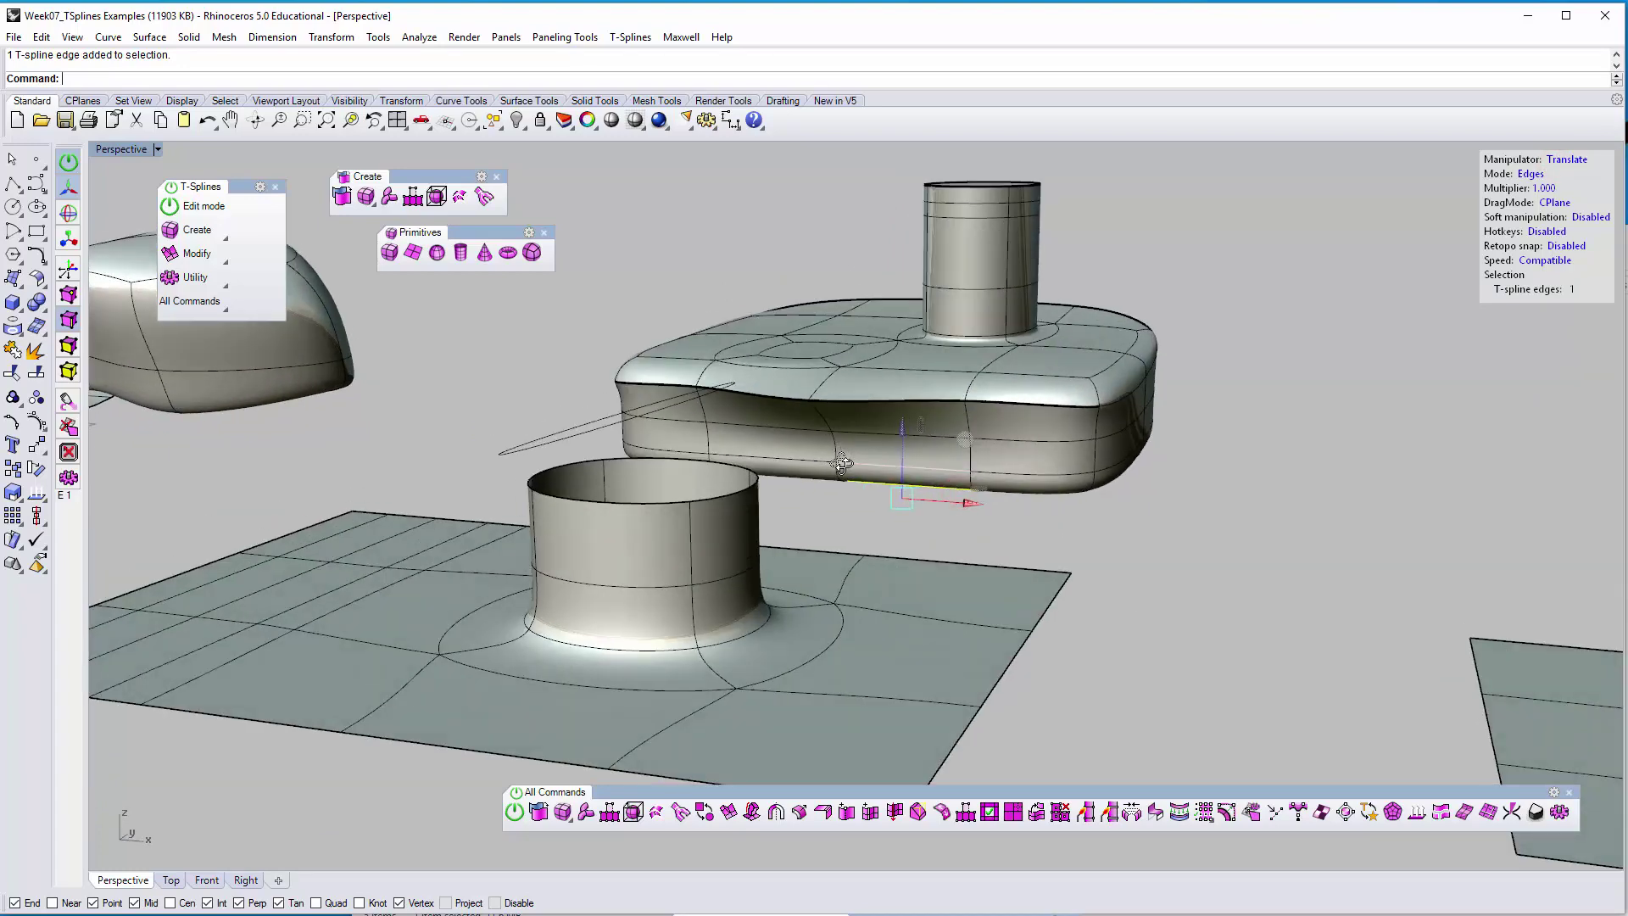
# Match the open cylinder's top border edge loop to the tilted circle using tsMatch with G0 continuity
pyautogui.write('tsMatch')
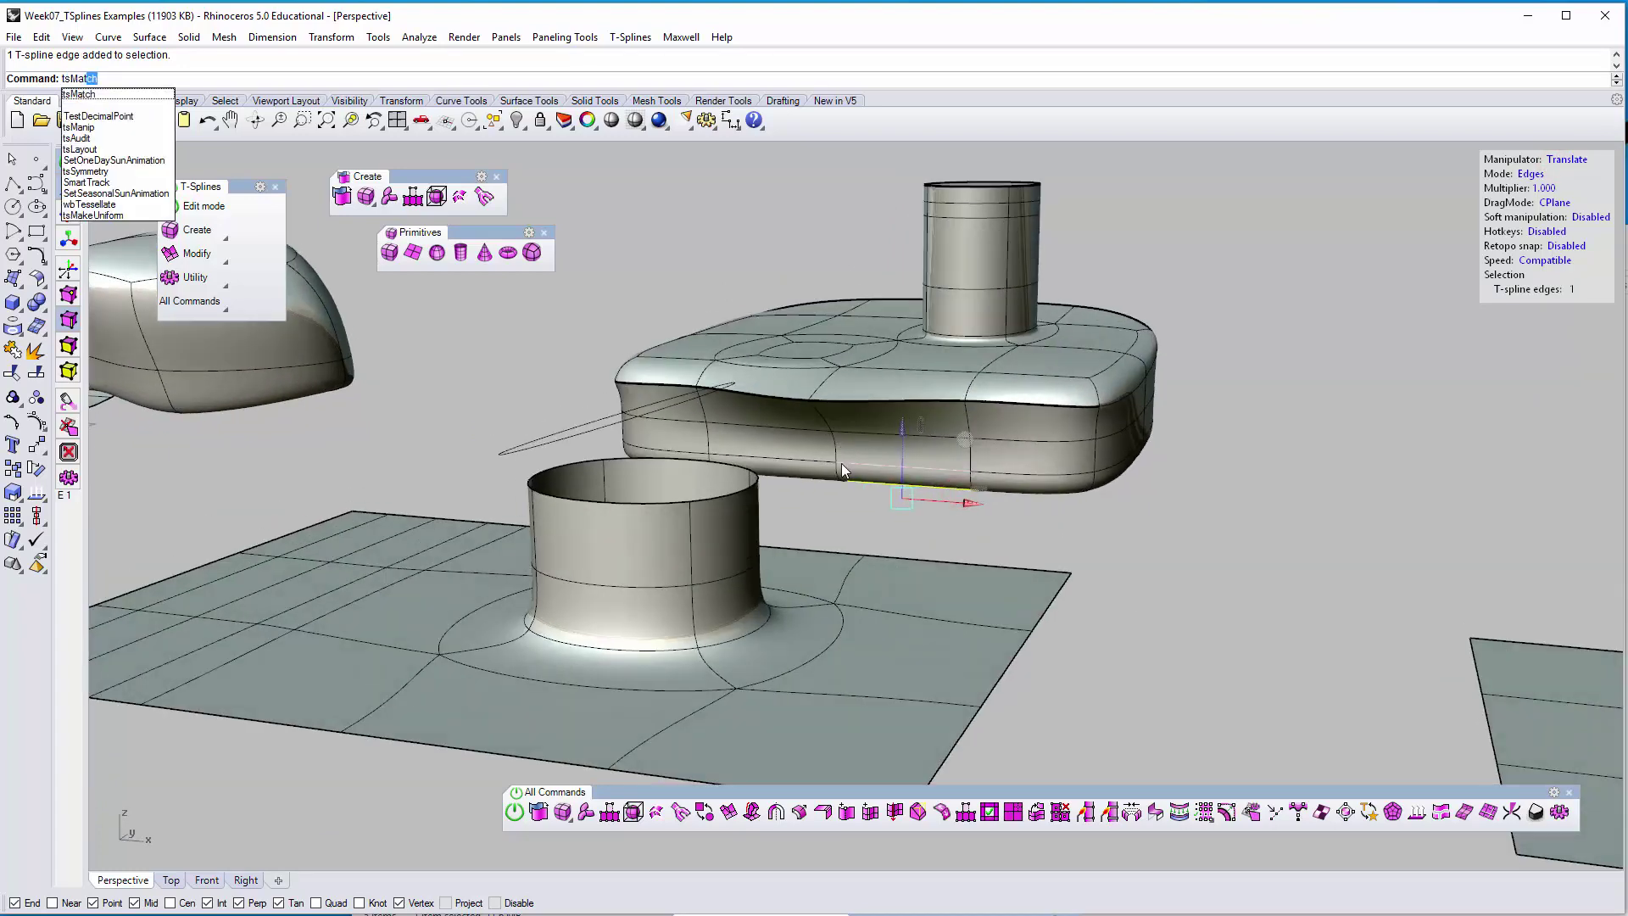
pyautogui.press('Return')
pyautogui.moveTo(746, 445); pyautogui.dragTo(876, 440, button='right')
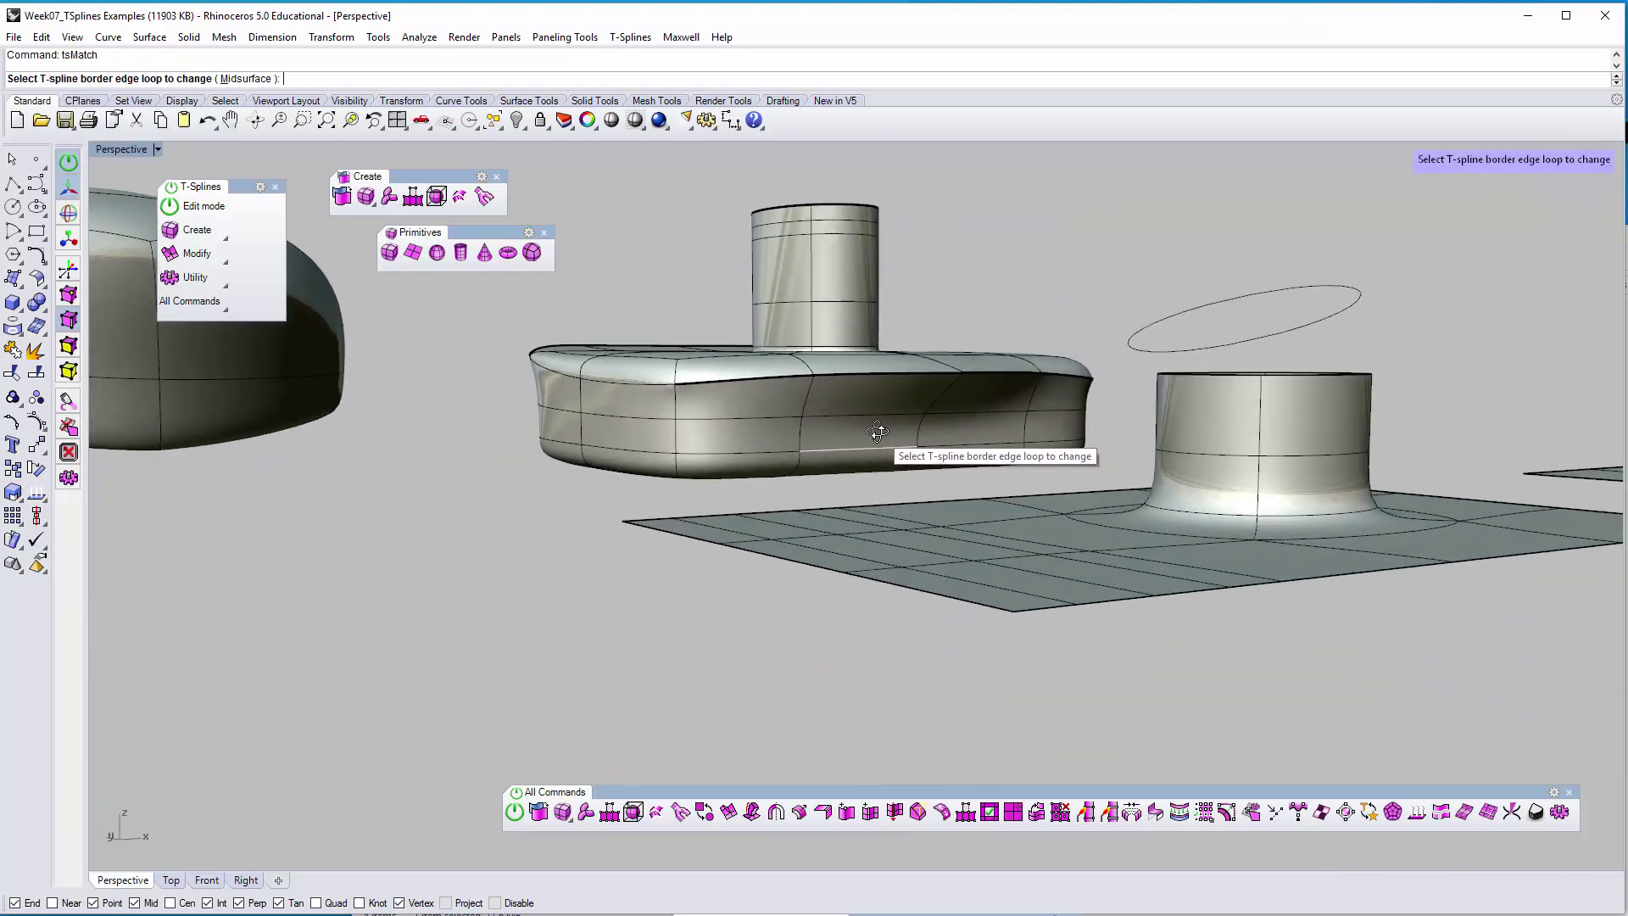
pyautogui.click(1159, 373)
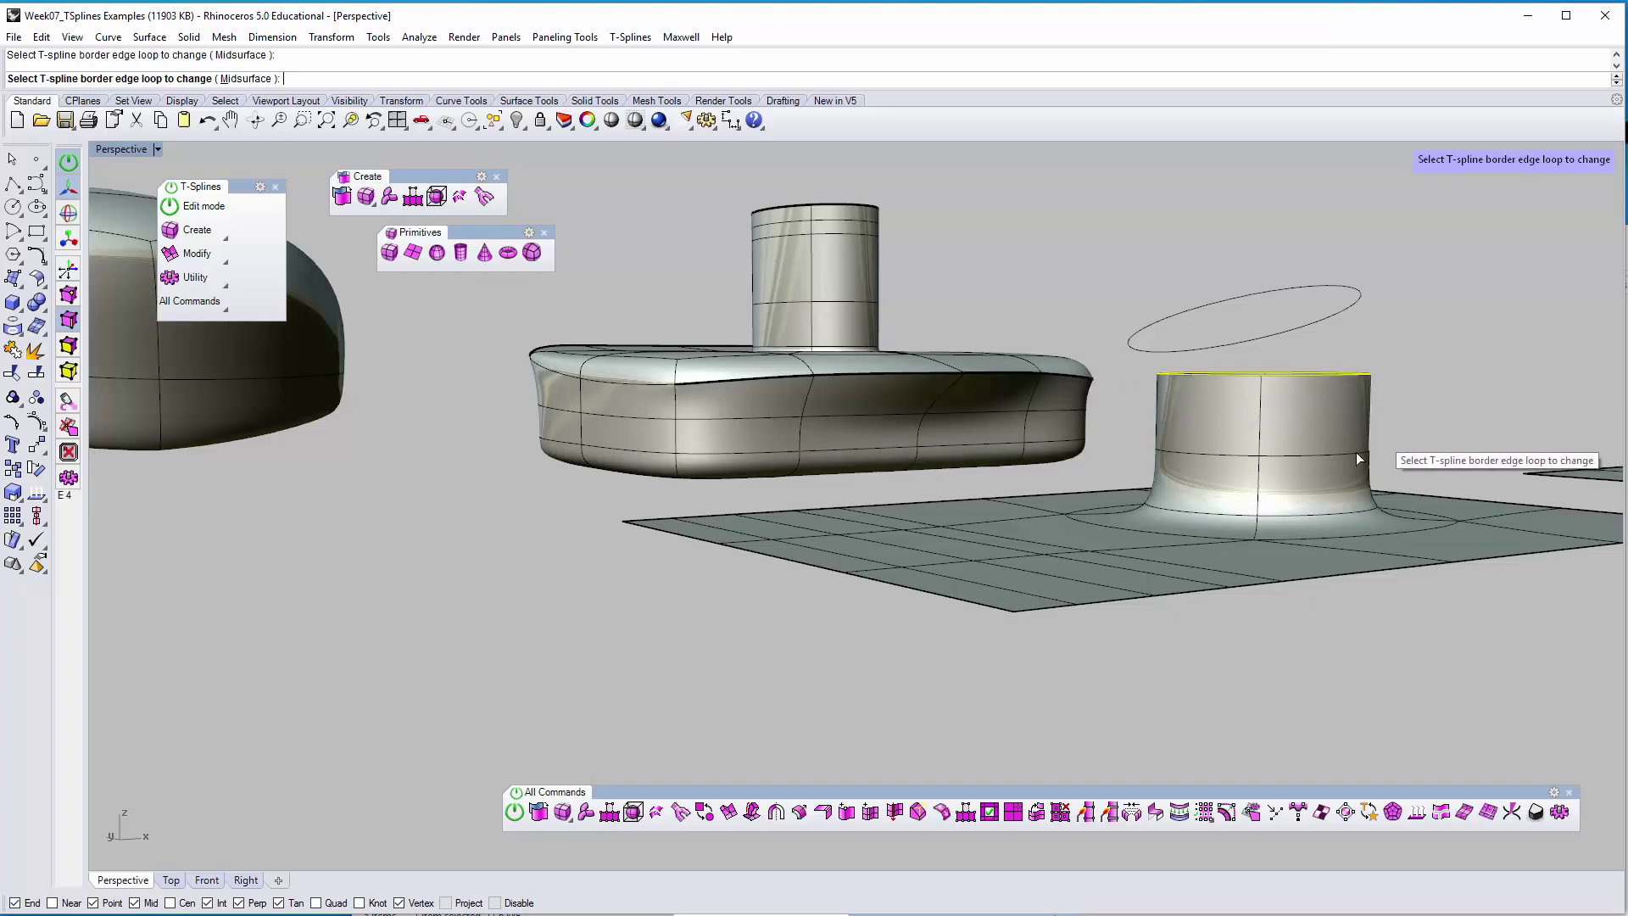
pyautogui.moveTo(1327, 473); pyautogui.dragTo(1026, 479, button='right')
pyautogui.moveTo(919, 458); pyautogui.dragTo(972, 430, button='right')
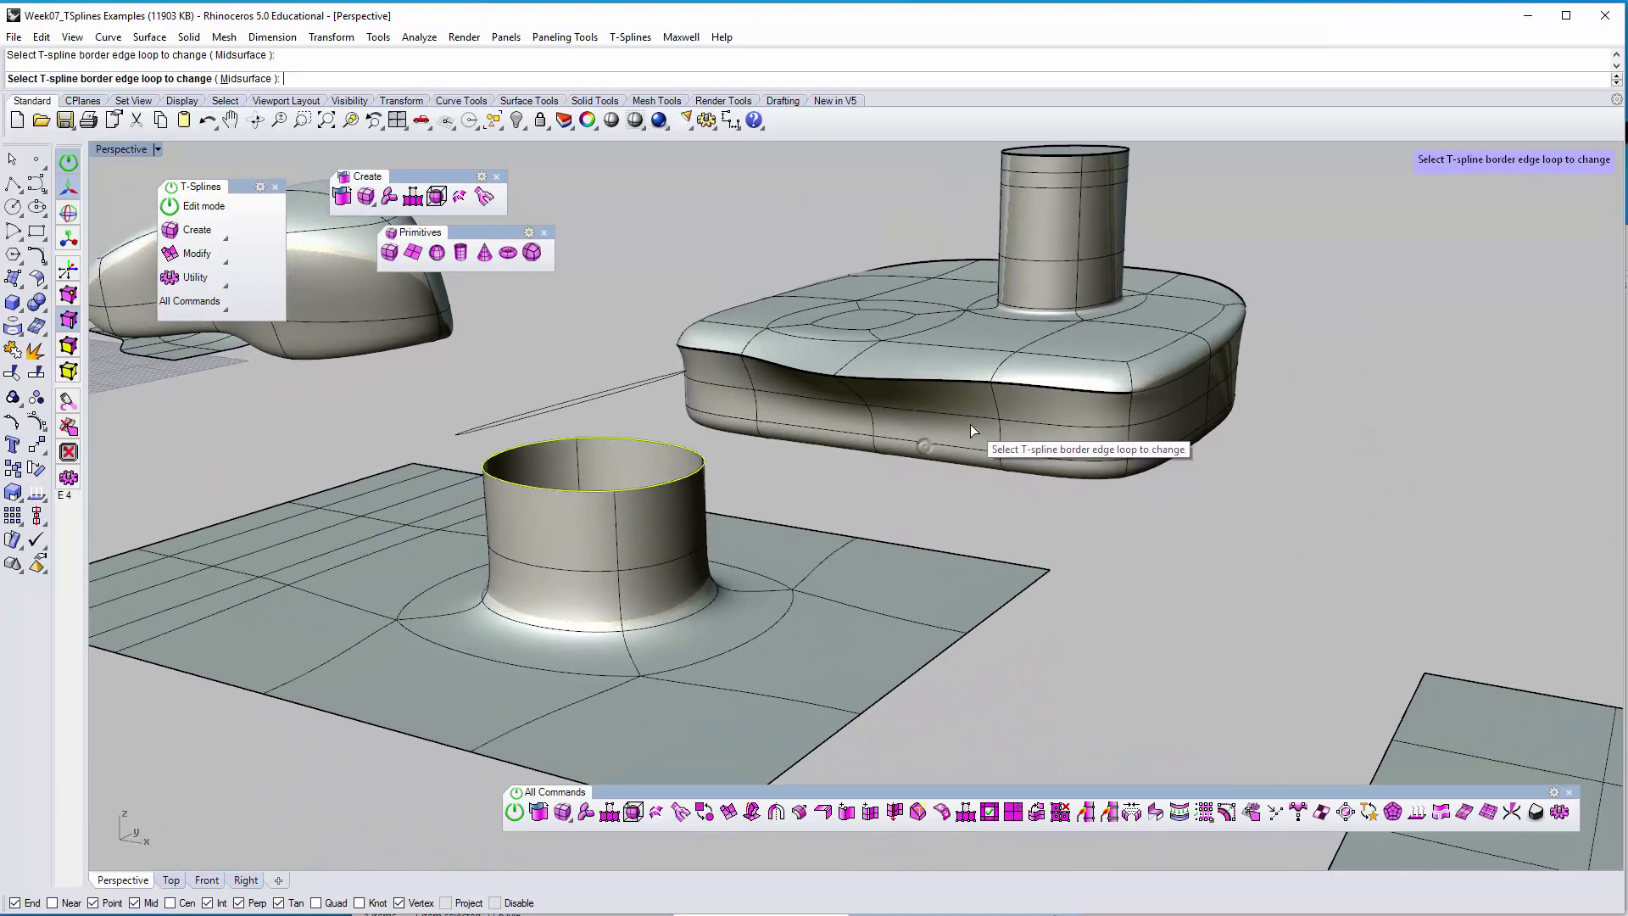
pyautogui.press('Return')
pyautogui.click(647, 373)
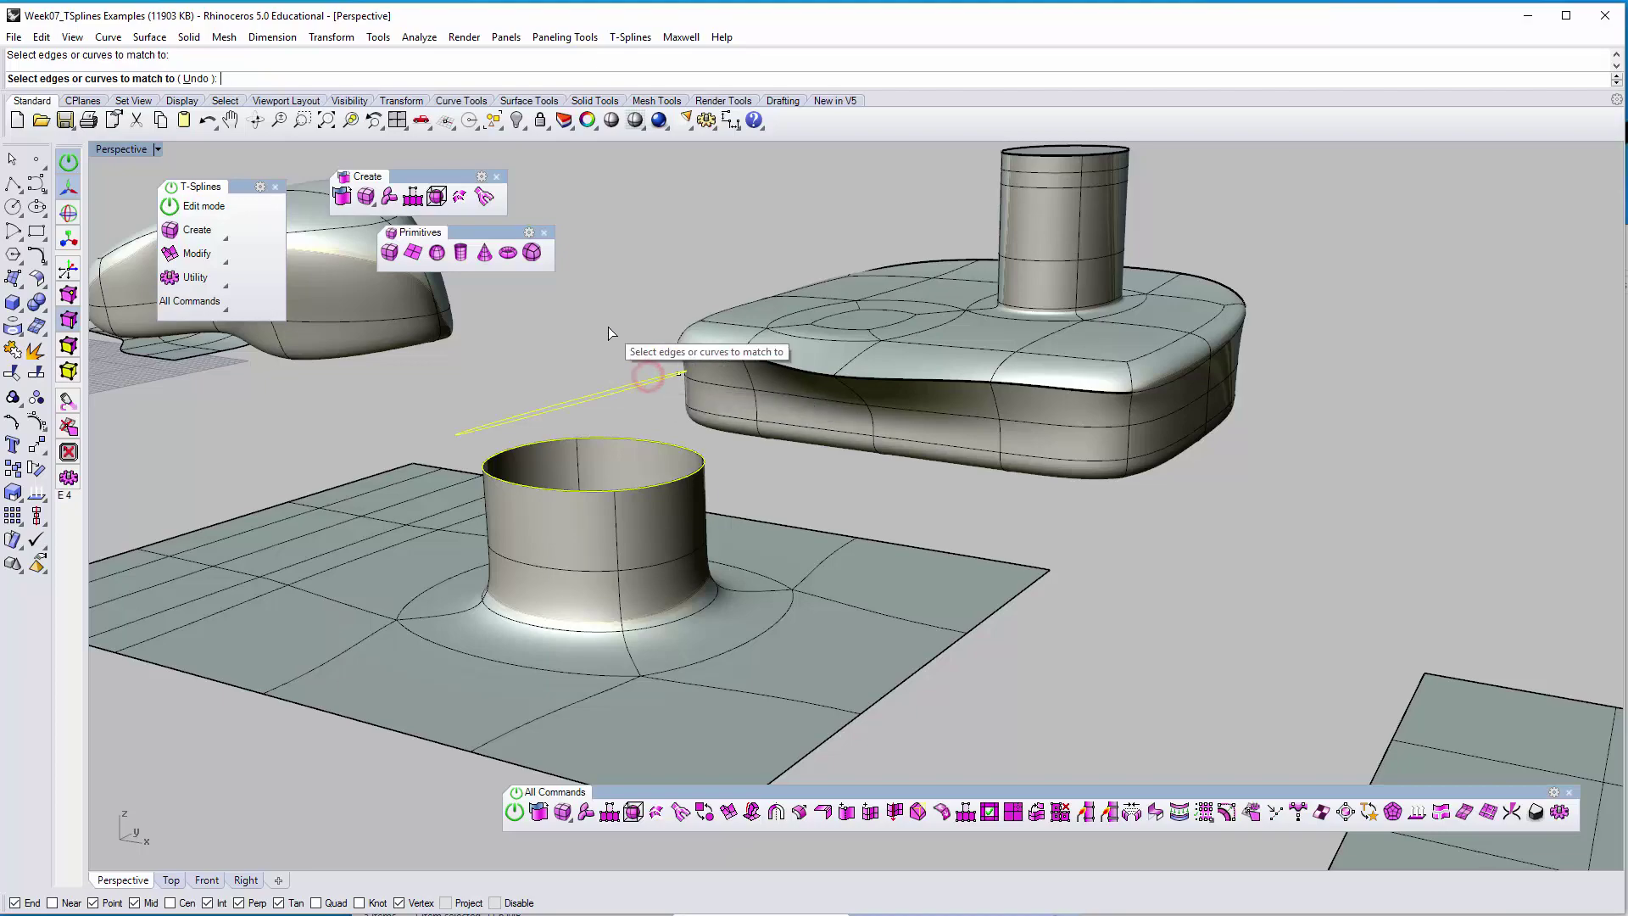
pyautogui.press('Return')
pyautogui.press('Return')
# Examine the cylinder's slanted rim and the wall below it from several sides
pyautogui.moveTo(761, 490); pyautogui.dragTo(954, 480, button='right')
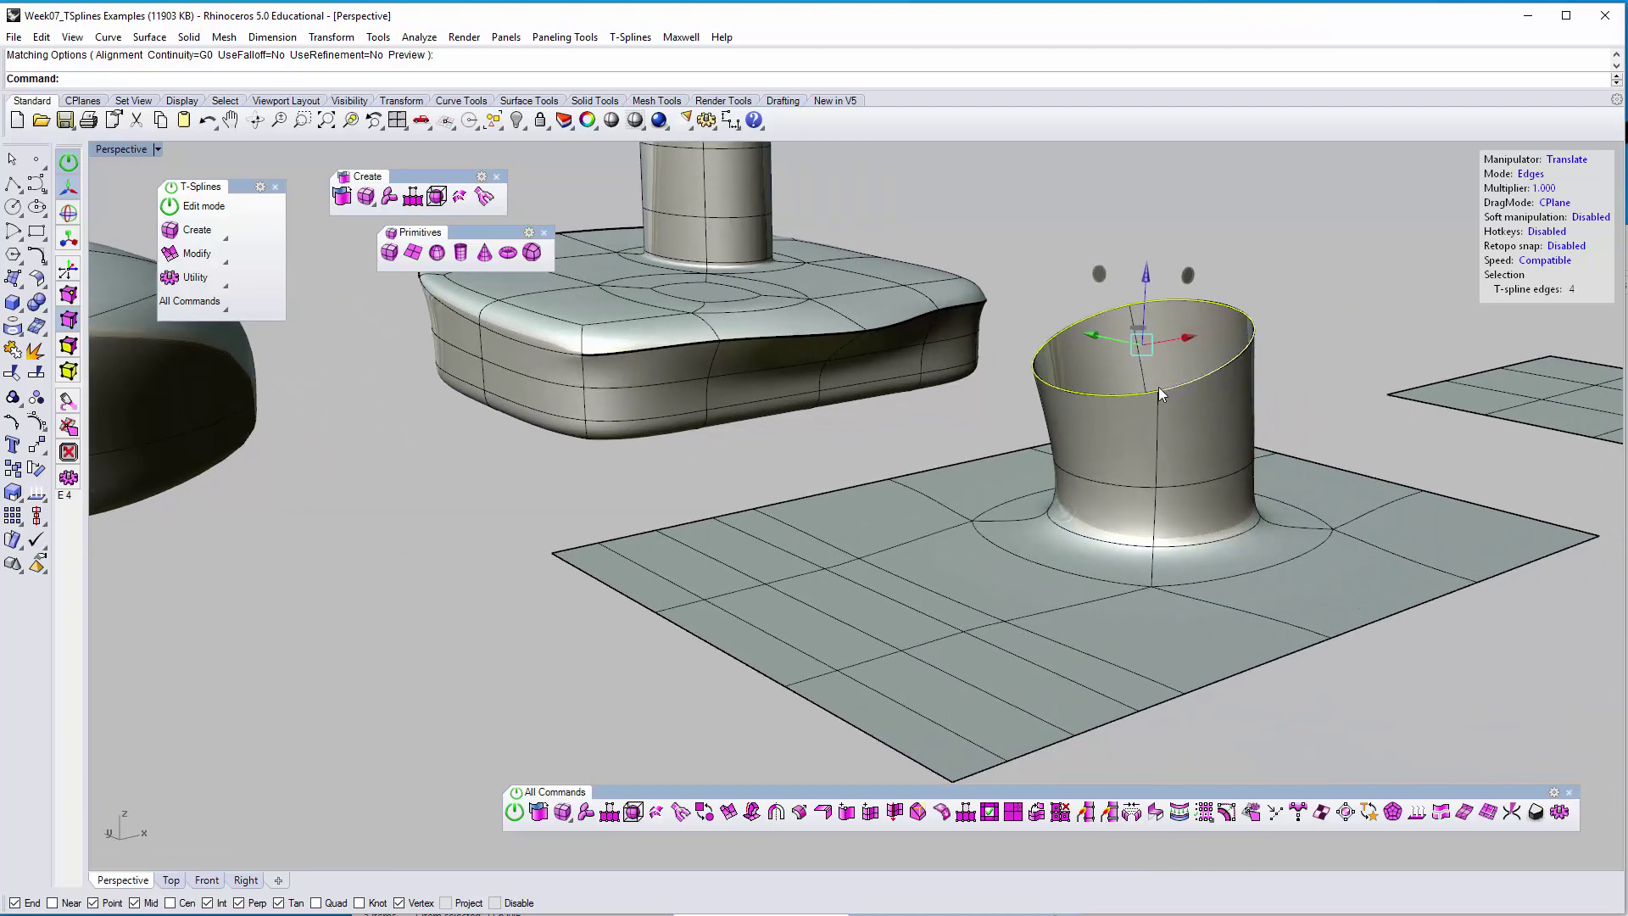
pyautogui.moveTo(1301, 412); pyautogui.dragTo(805, 390, button='right')
pyautogui.moveTo(787, 335); pyautogui.dragTo(854, 426, button='right')
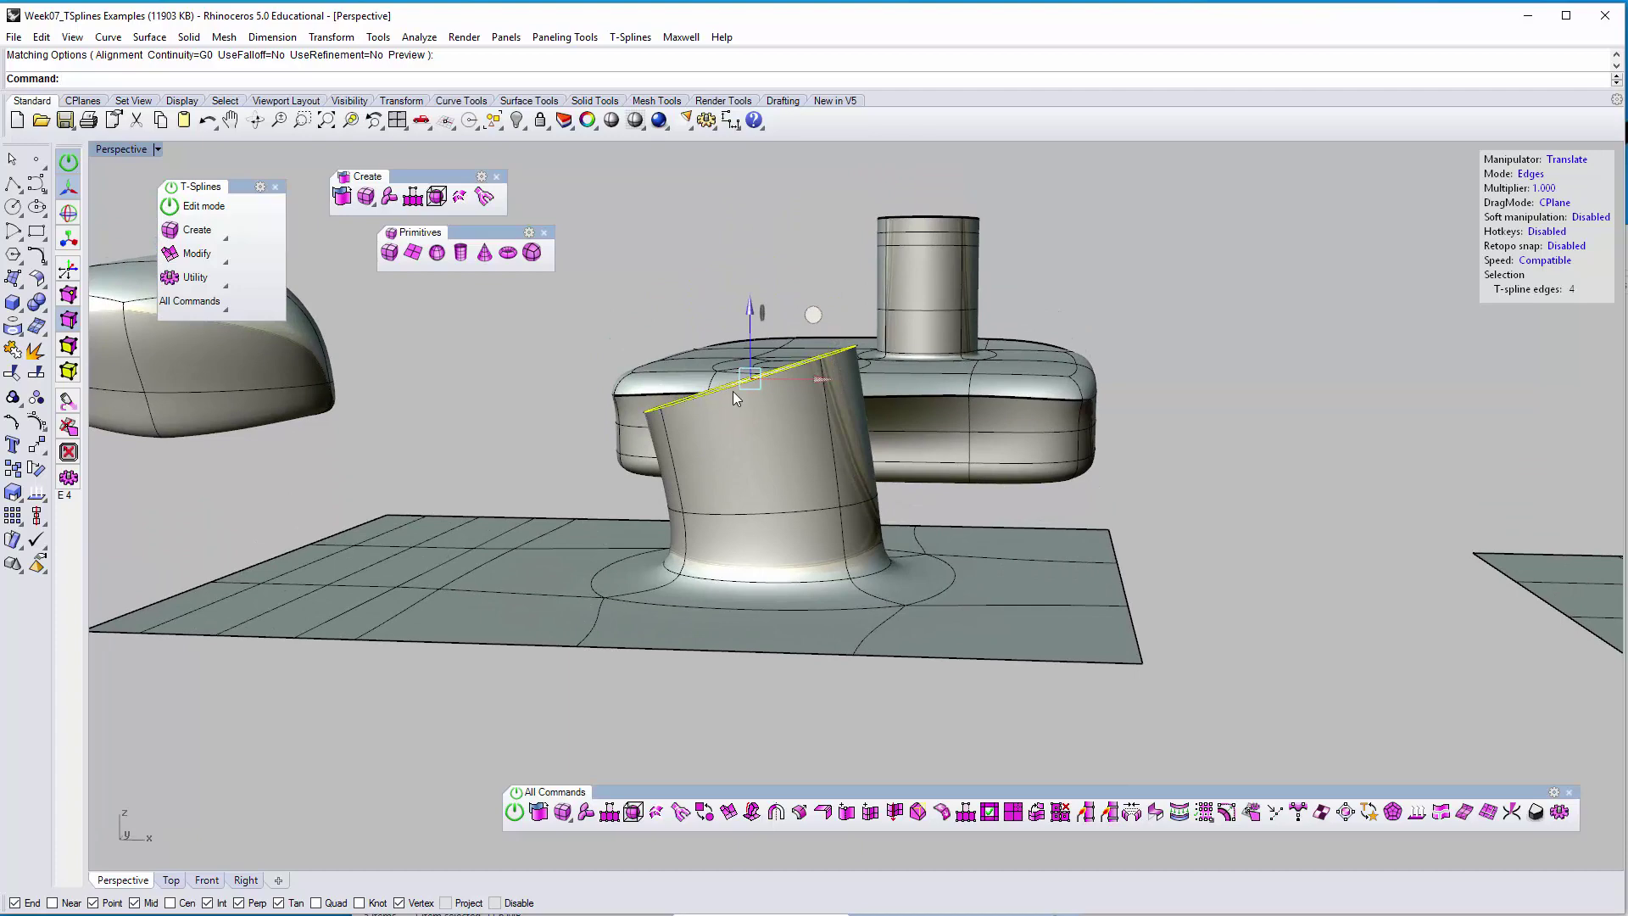
pyautogui.click(1371, 447)
pyautogui.moveTo(1371, 447); pyautogui.dragTo(948, 435, button='right')
pyautogui.moveTo(689, 468); pyautogui.dragTo(688, 466)
pyautogui.moveTo(781, 462); pyautogui.dragTo(1019, 485, button='right')
pyautogui.click(1123, 426)
pyautogui.scroll(2, 942, 502)
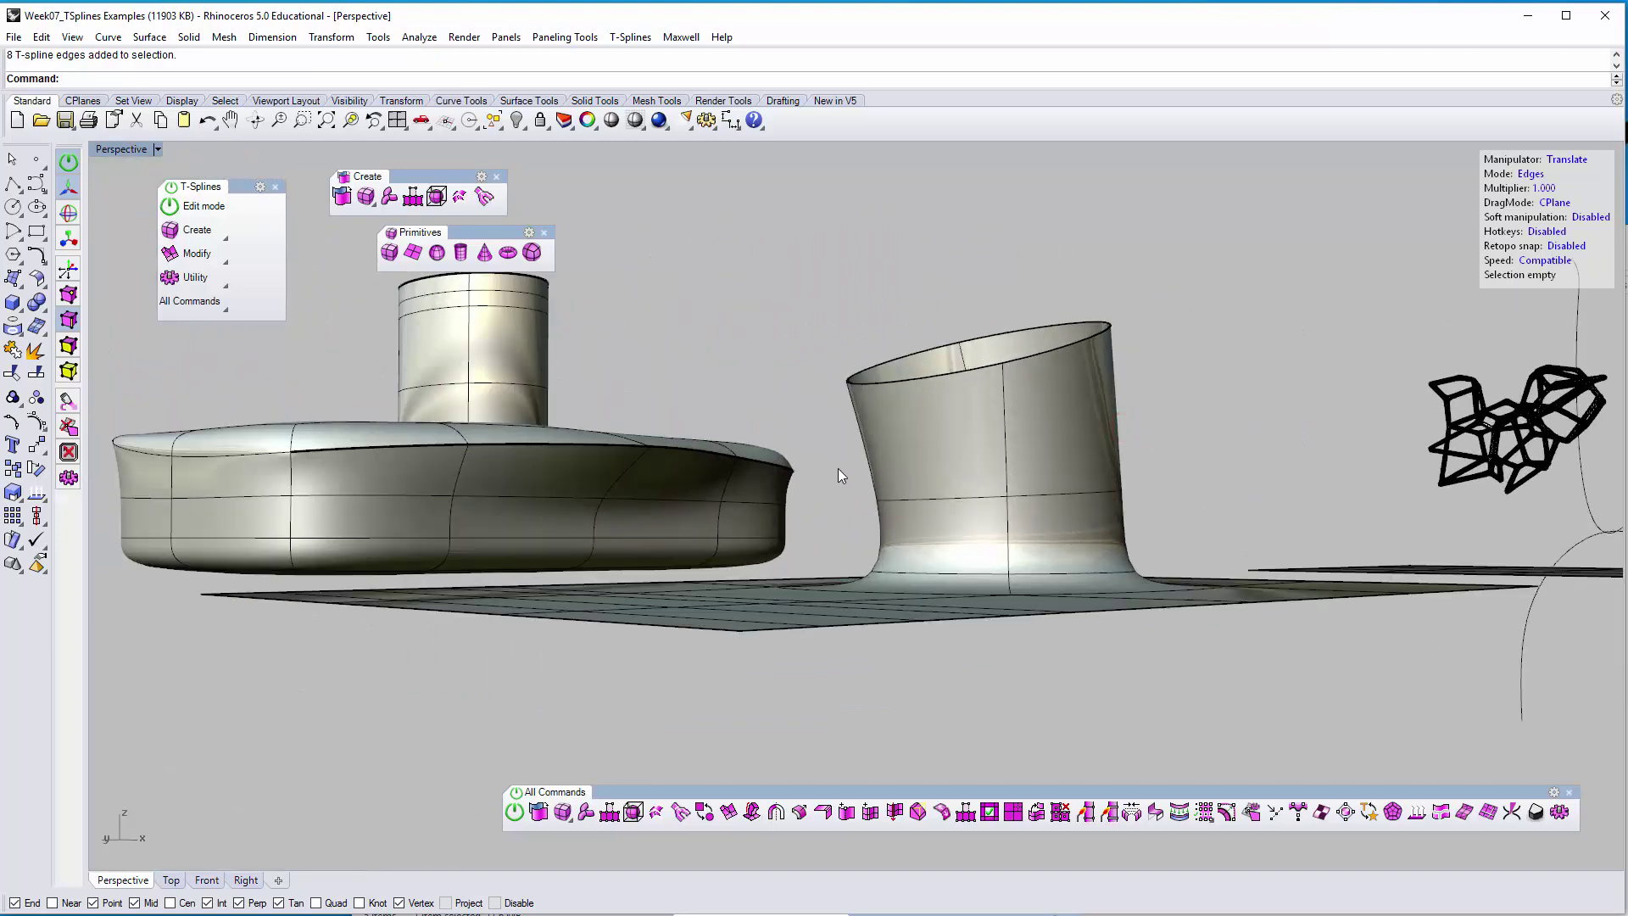
# Select the edge ring low on the slanted cylinder and undo the match to the tilted circle
pyautogui.moveTo(861, 466); pyautogui.dragTo(1172, 515)
pyautogui.moveTo(1172, 515); pyautogui.dragTo(856, 515, button='right')
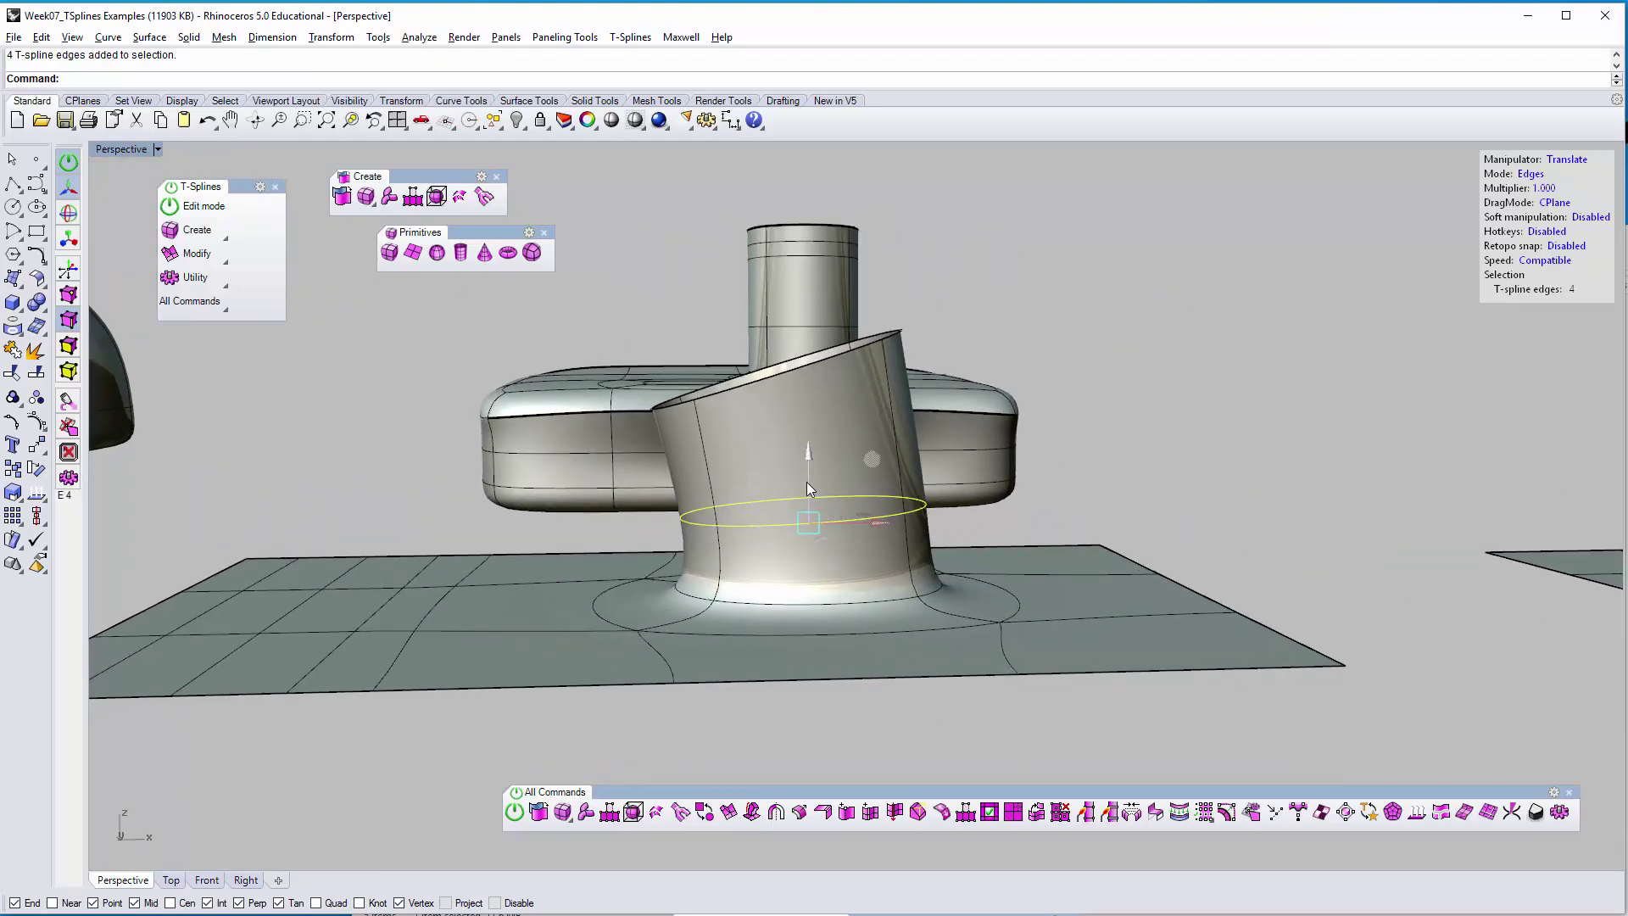
pyautogui.press('Tab')
pyautogui.hotkey('ctrl', 'z')
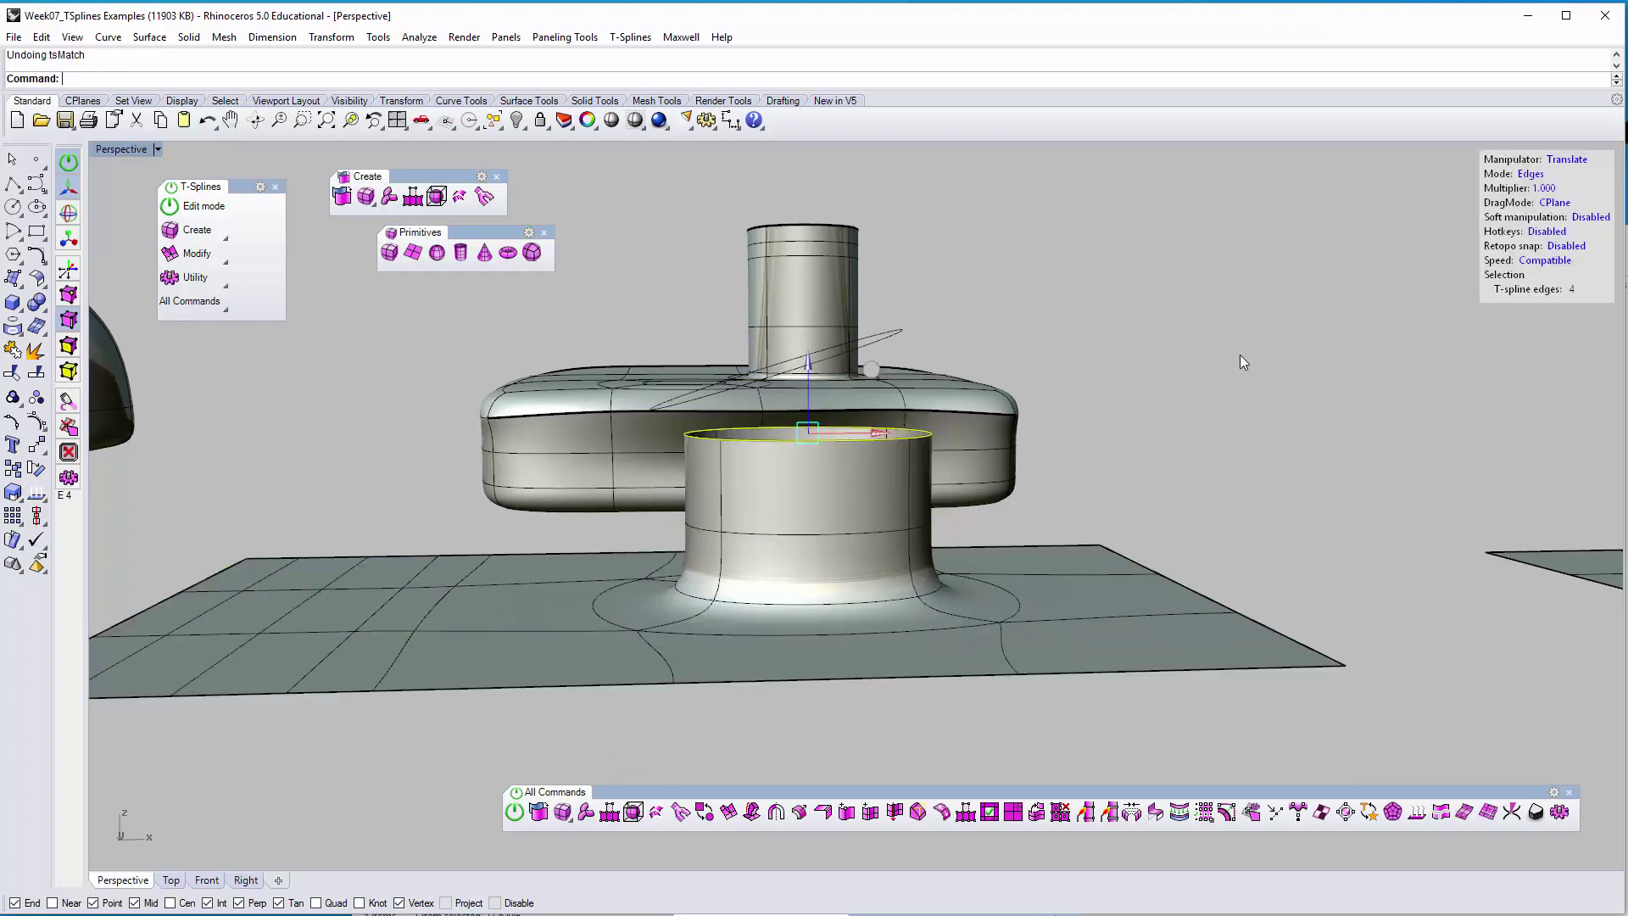
# Select the cylinder's top rim loop and extrude it upward into a taller column
pyautogui.moveTo(1243, 350); pyautogui.dragTo(928, 436, button='right')
pyautogui.doubleClick(933, 439)
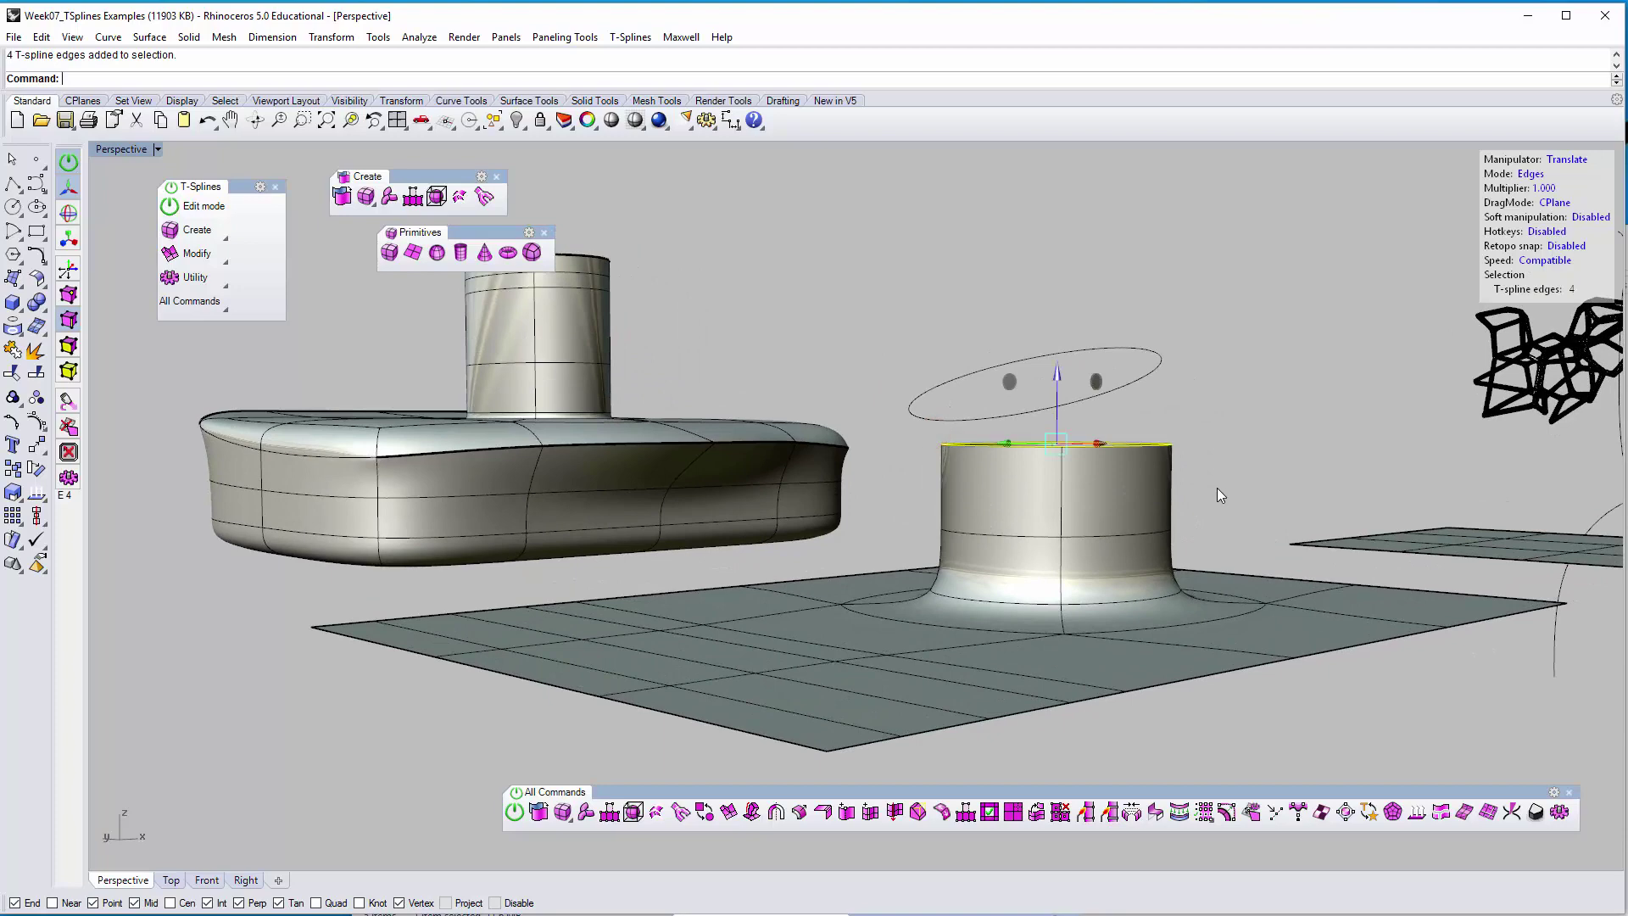
pyautogui.moveTo(1065, 380); pyautogui.dragTo(1057, 223)
pyautogui.click(1276, 287)
# Select the tilted circle crossing the tall column and move it out to the column's side
pyautogui.moveTo(1266, 325); pyautogui.dragTo(791, 456, button='right')
pyautogui.click(763, 454)
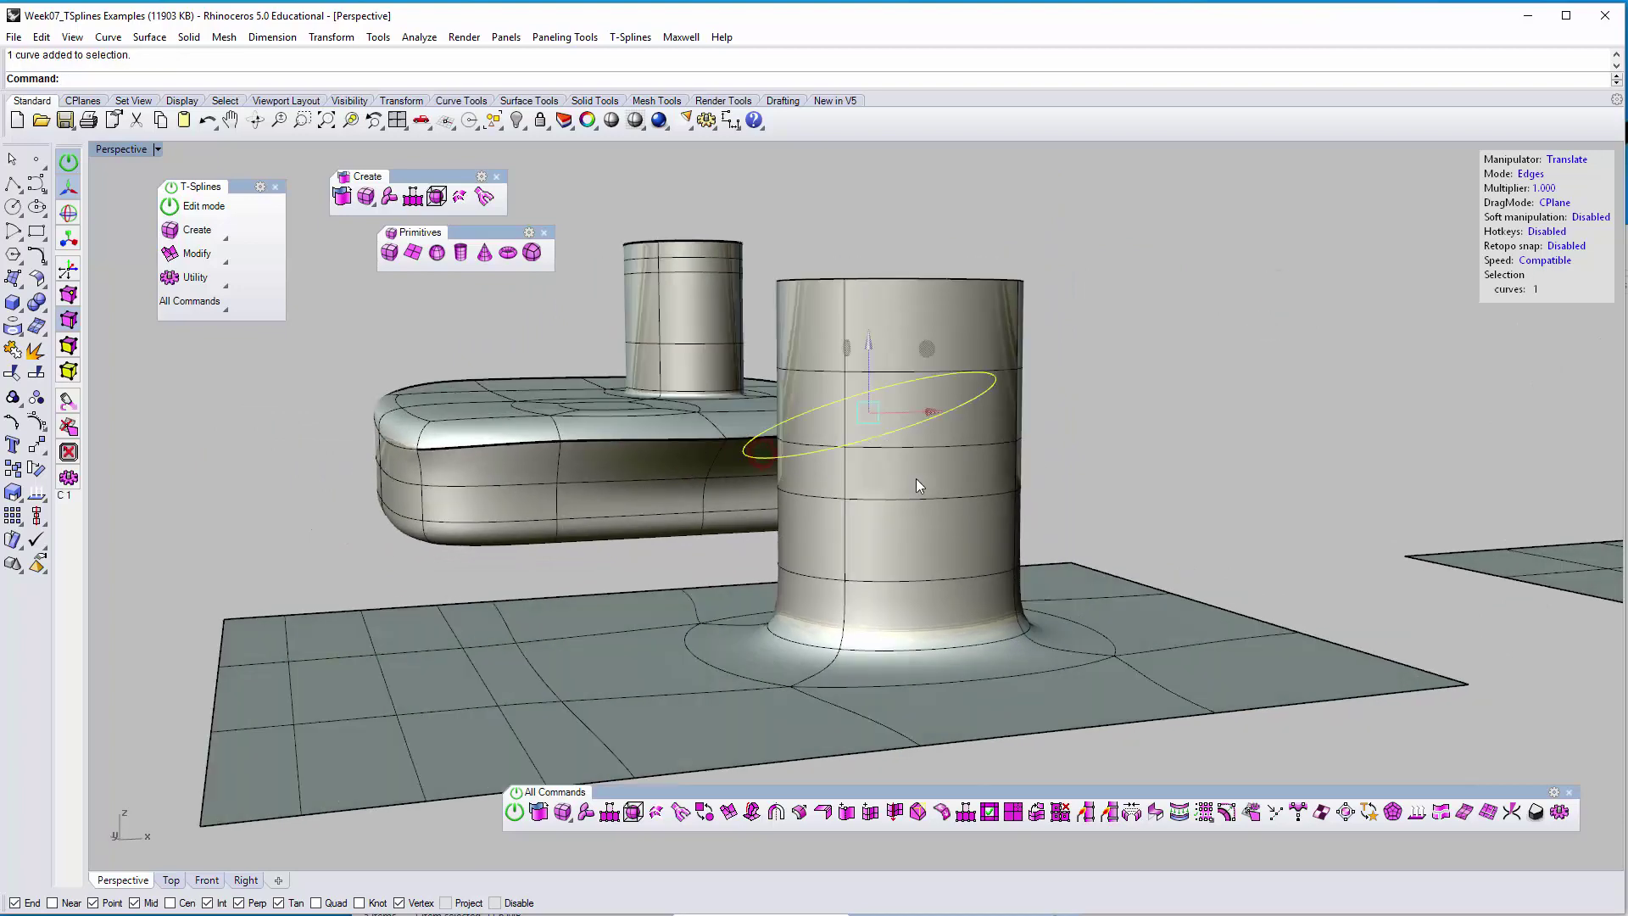
pyautogui.moveTo(916, 478); pyautogui.dragTo(760, 501, button='right')
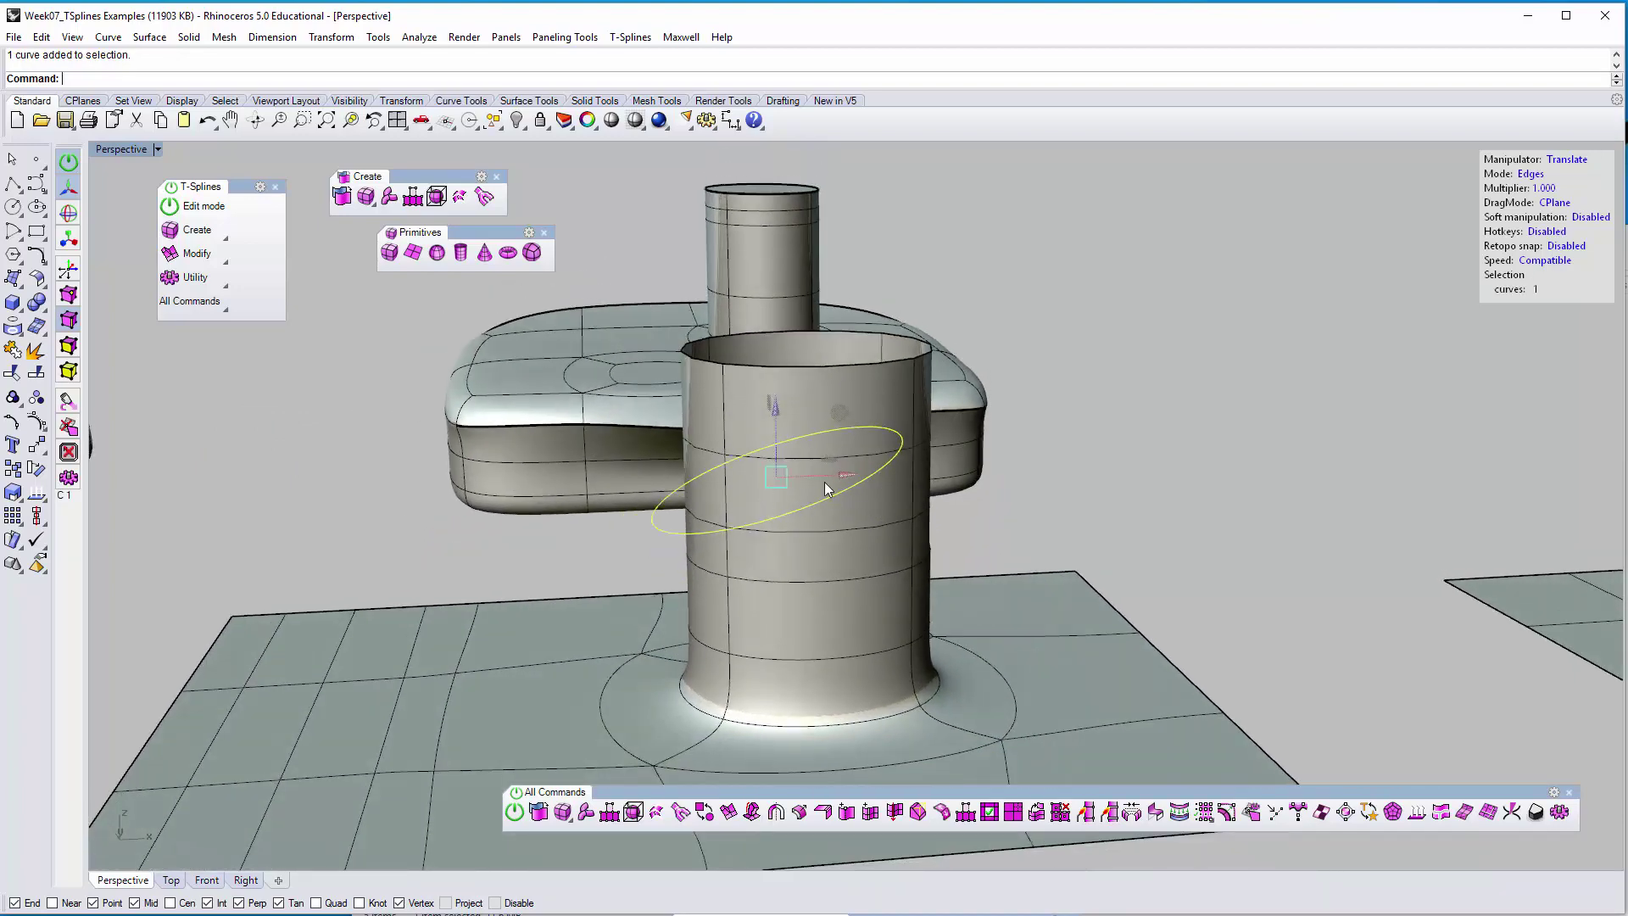
pyautogui.moveTo(826, 480); pyautogui.dragTo(404, 474)
# Select the four top rim edges of the tall column and rotate them to slant the opening
pyautogui.moveTo(660, 465); pyautogui.dragTo(1176, 439, button='right')
pyautogui.moveTo(956, 229); pyautogui.dragTo(1353, 341)
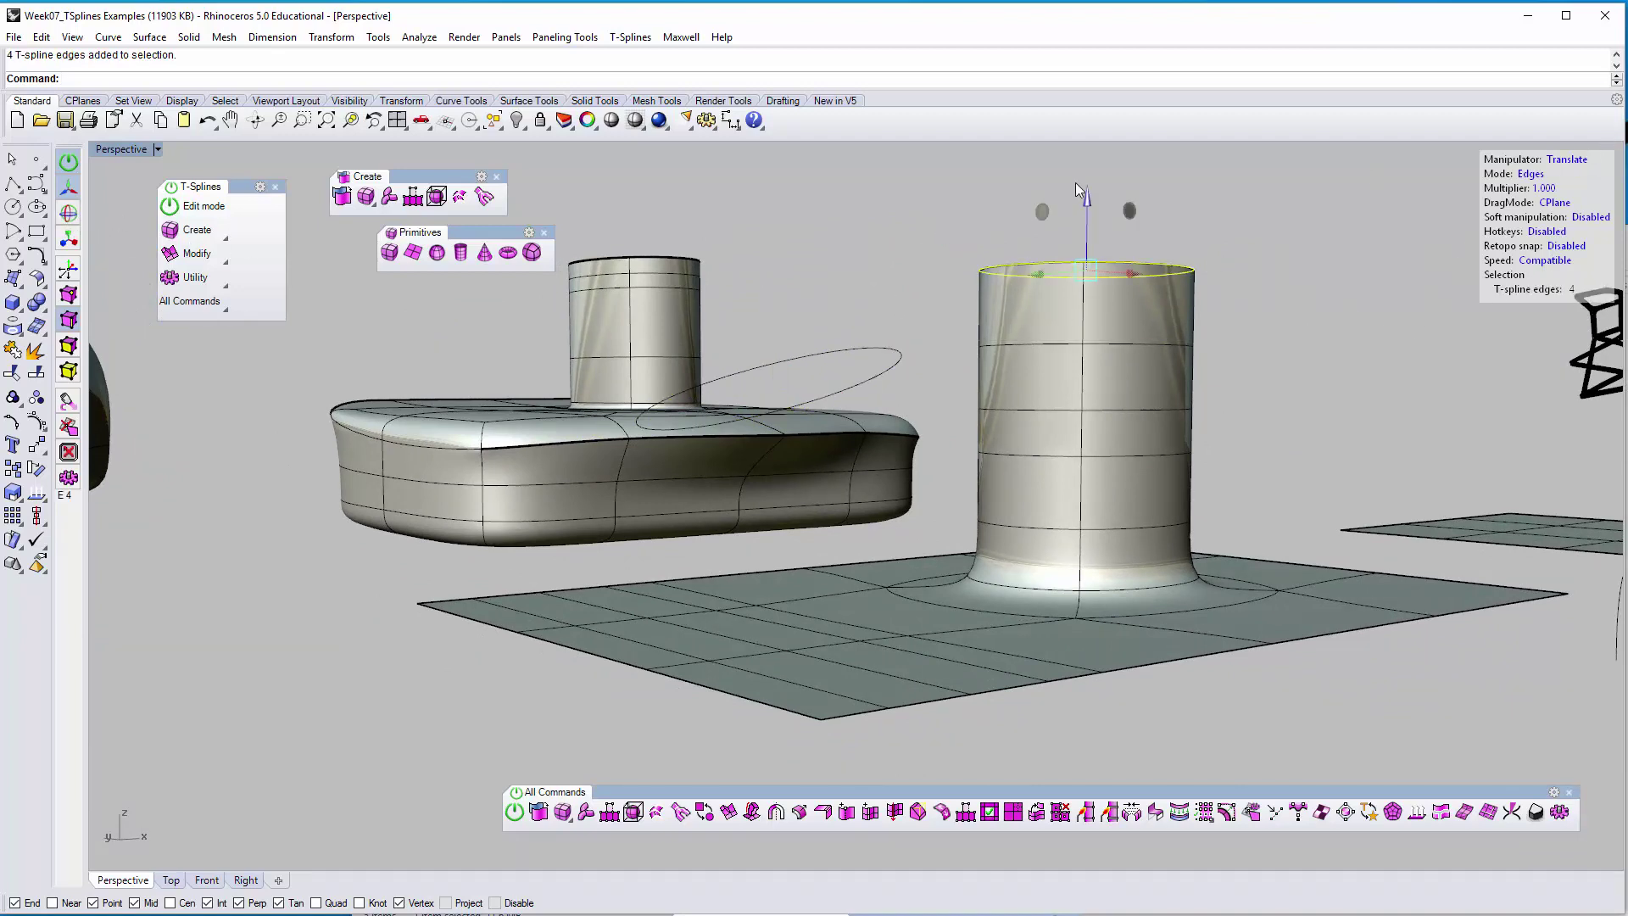
pyautogui.moveTo(111, 219); pyautogui.dragTo(384, 290, button='right')
pyautogui.click(68, 212)
pyautogui.moveTo(965, 285); pyautogui.dragTo(949, 353, button='right')
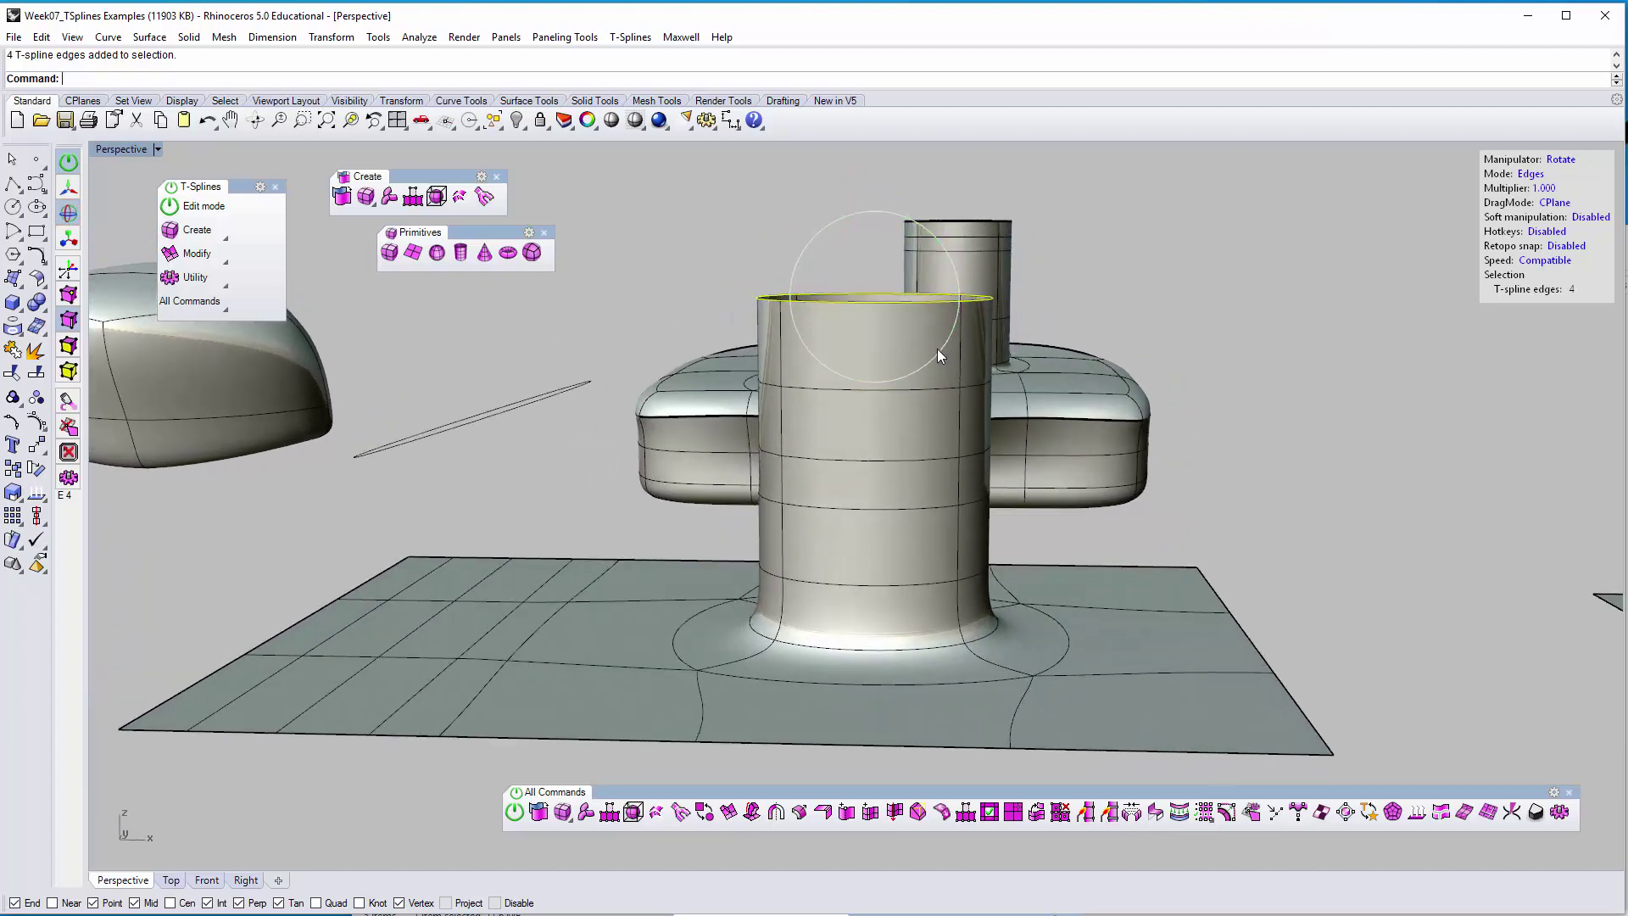
pyautogui.moveTo(937, 348); pyautogui.dragTo(958, 325)
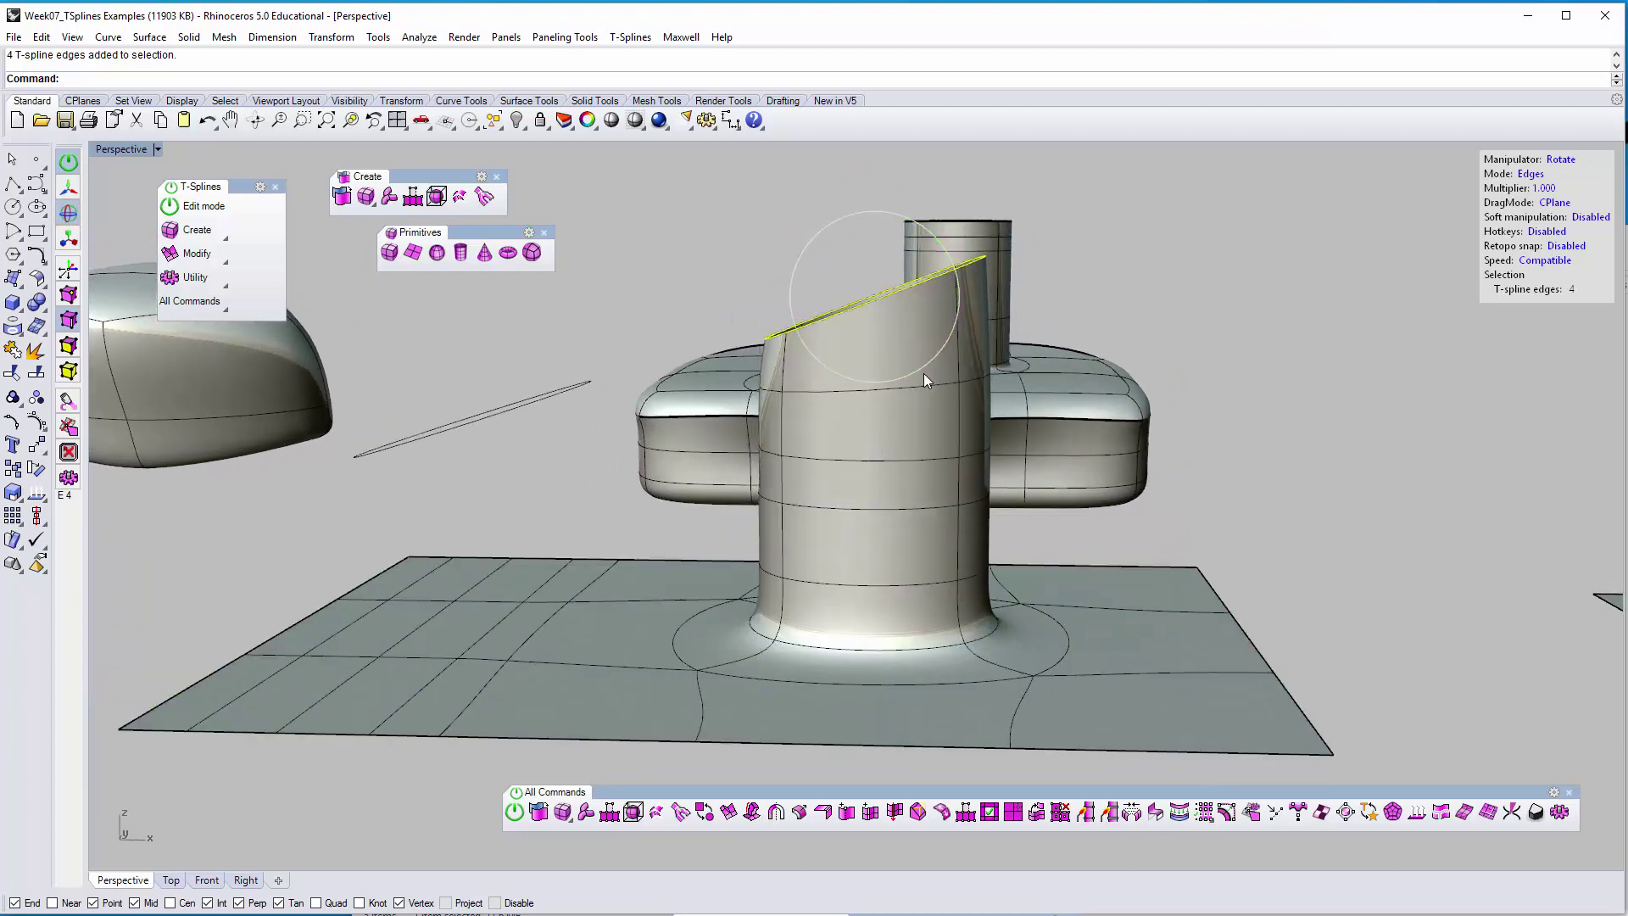
# Switch to the translate manipulator and move the slanted rim sideways to bend the column's upper end
pyautogui.moveTo(929, 359); pyautogui.dragTo(1178, 277, button='right')
pyautogui.click(1565, 160)
pyautogui.click(1565, 160)
pyautogui.click(1565, 160)
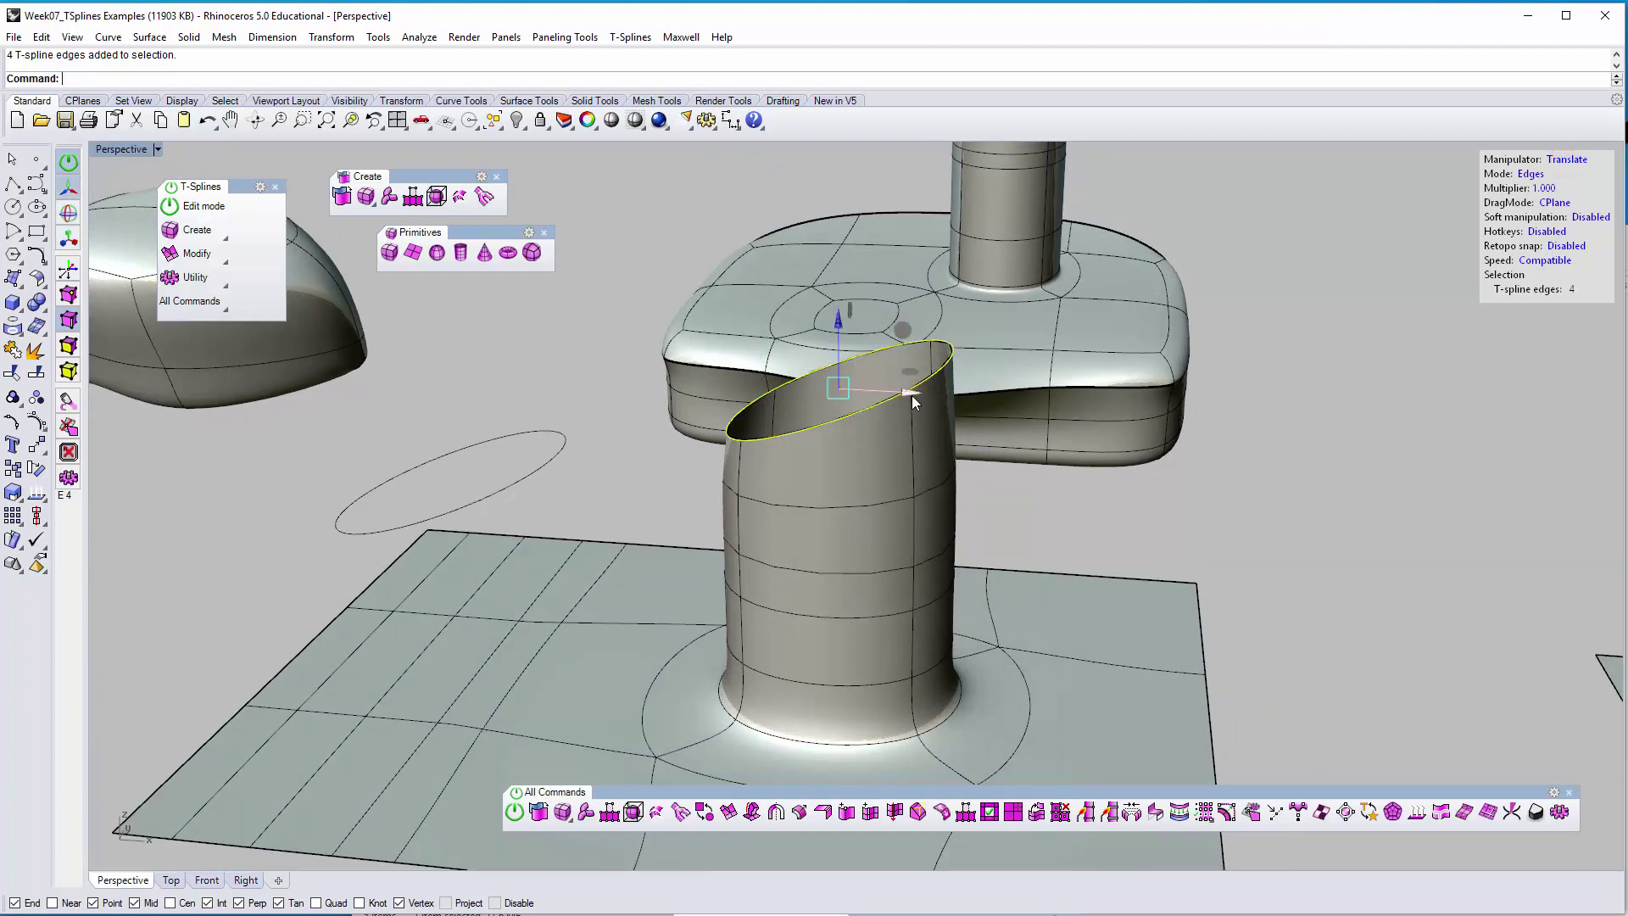
pyautogui.moveTo(912, 395)
pyautogui.mouseDown()
pyautogui.moveTo(868, 380)
pyautogui.moveTo(890, 385)
pyautogui.mouseUp()
pyautogui.moveTo(890, 385); pyautogui.dragTo(913, 323, button='right')
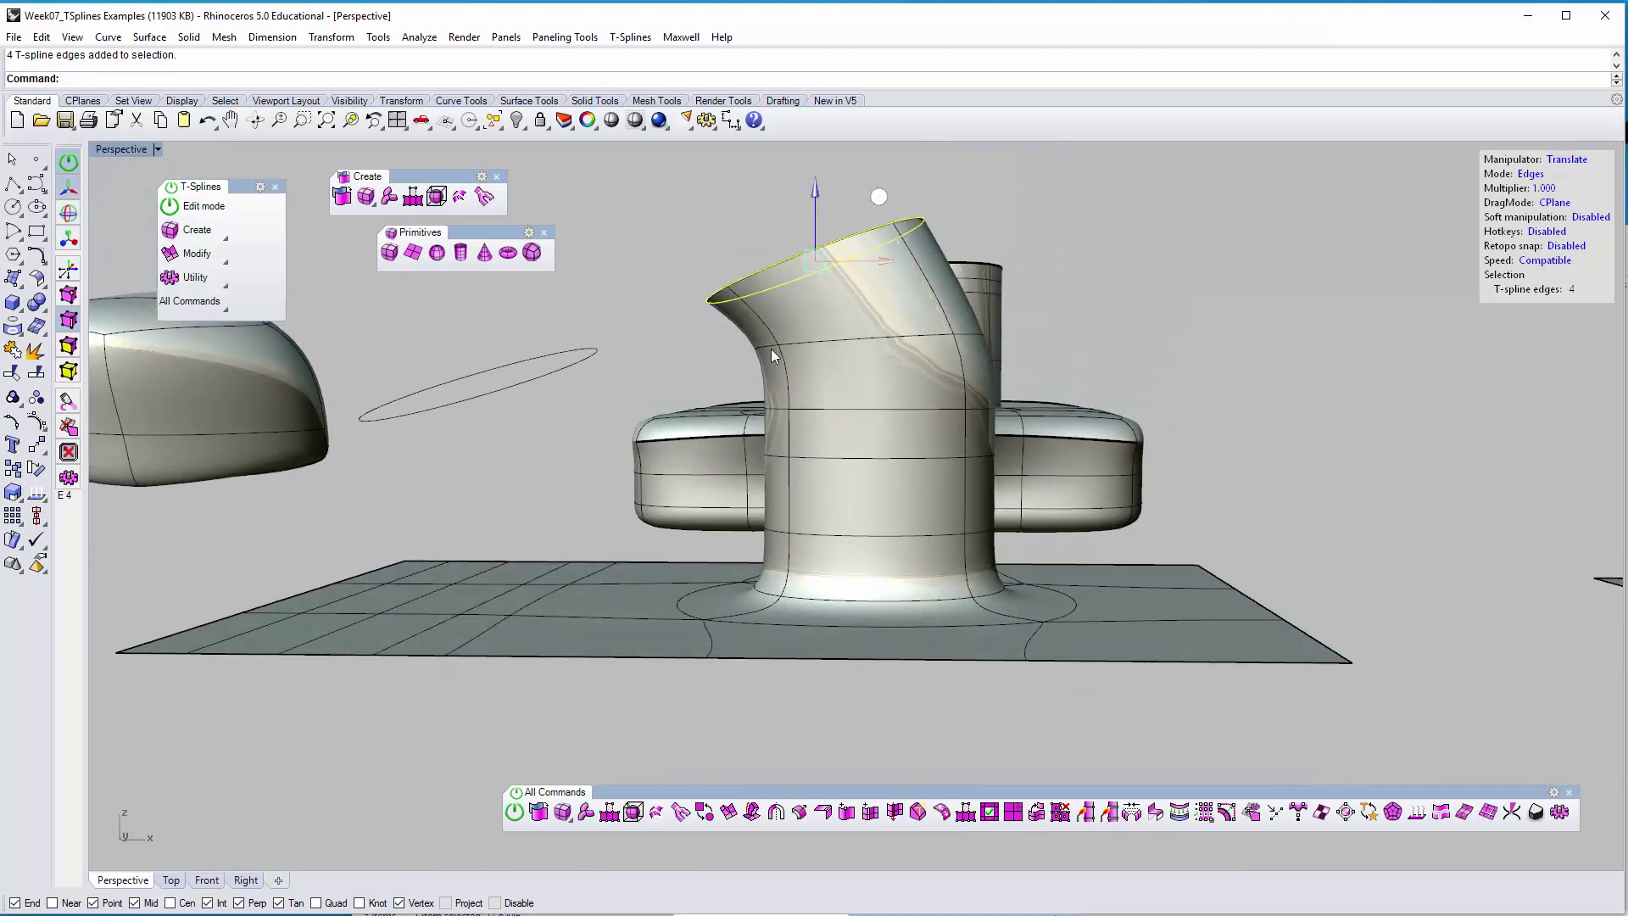
pyautogui.moveTo(796, 419); pyautogui.dragTo(850, 428, button='right')
pyautogui.click(840, 413)
pyautogui.doubleClick(927, 436)
pyautogui.moveTo(837, 410); pyautogui.dragTo(1147, 507)
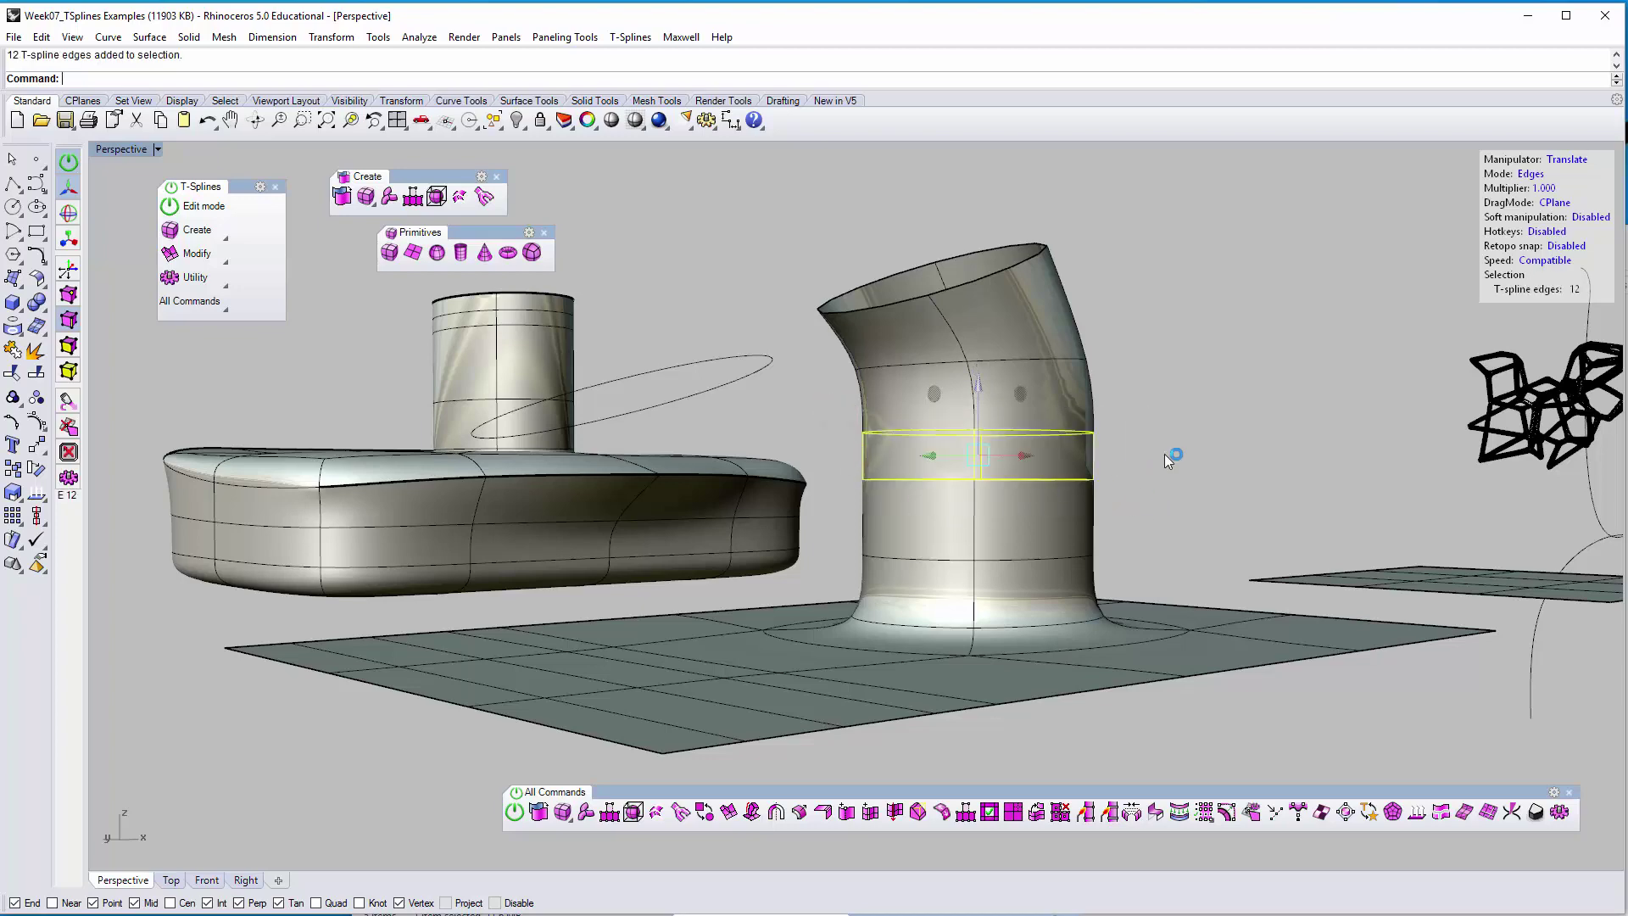
pyautogui.moveTo(1168, 457); pyautogui.dragTo(1139, 461, button='right')
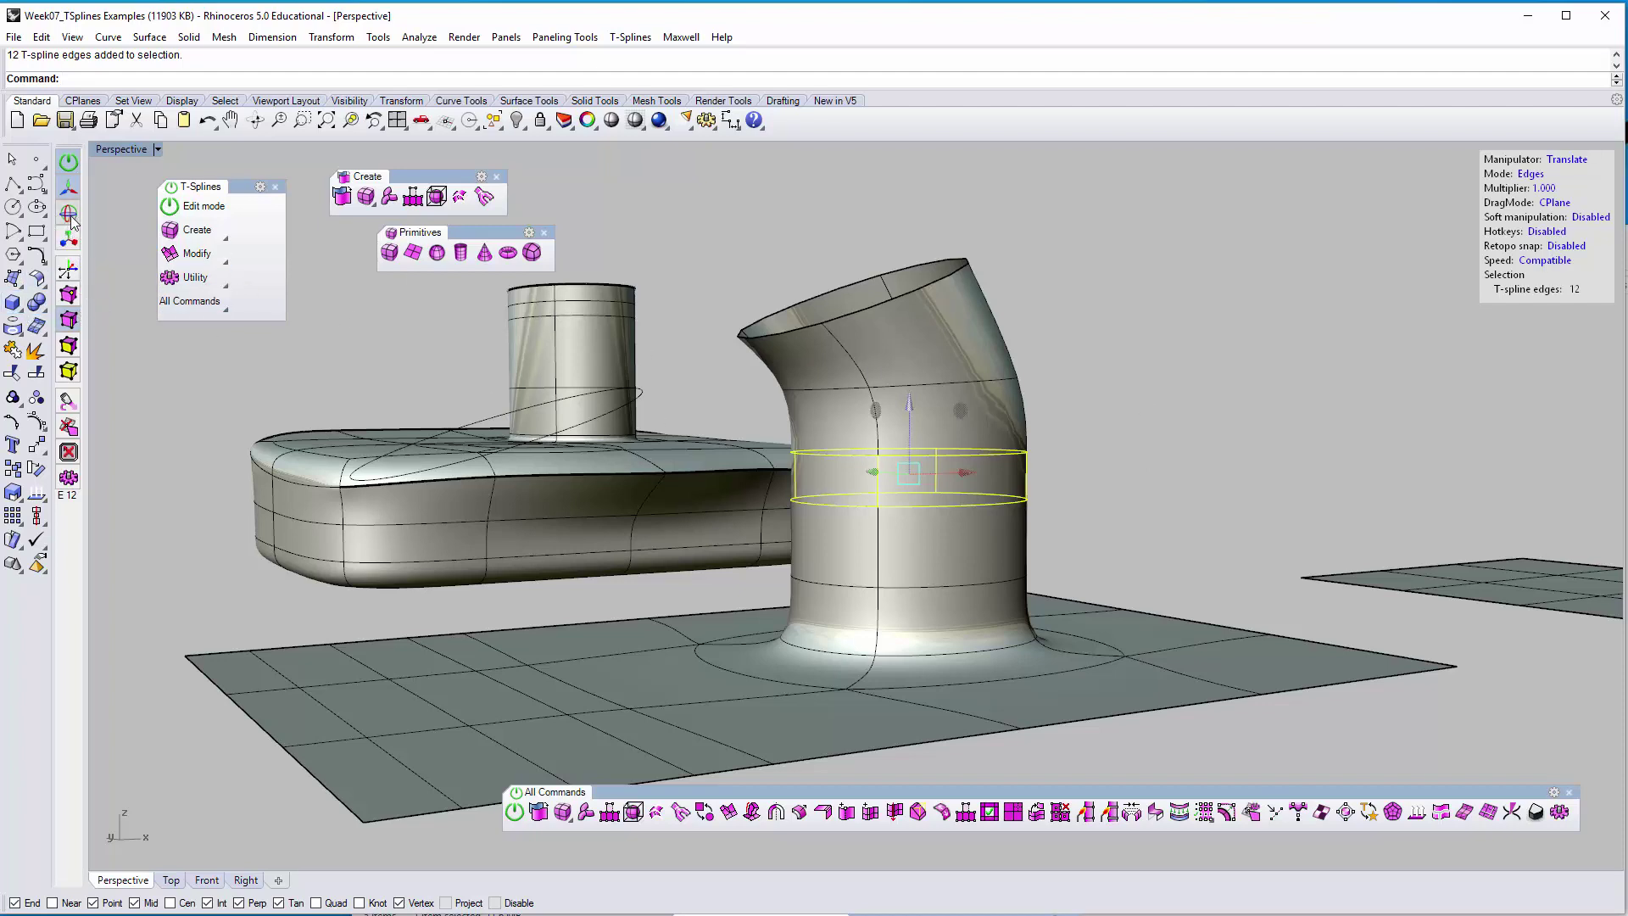
pyautogui.click(1094, 393)
# Scale the tall column's middle edge loops inward to pinch a narrow waist, and return to the translate manipulator
pyautogui.moveTo(1109, 389); pyautogui.dragTo(1156, 360, button='right')
pyautogui.doubleClick(1009, 473)
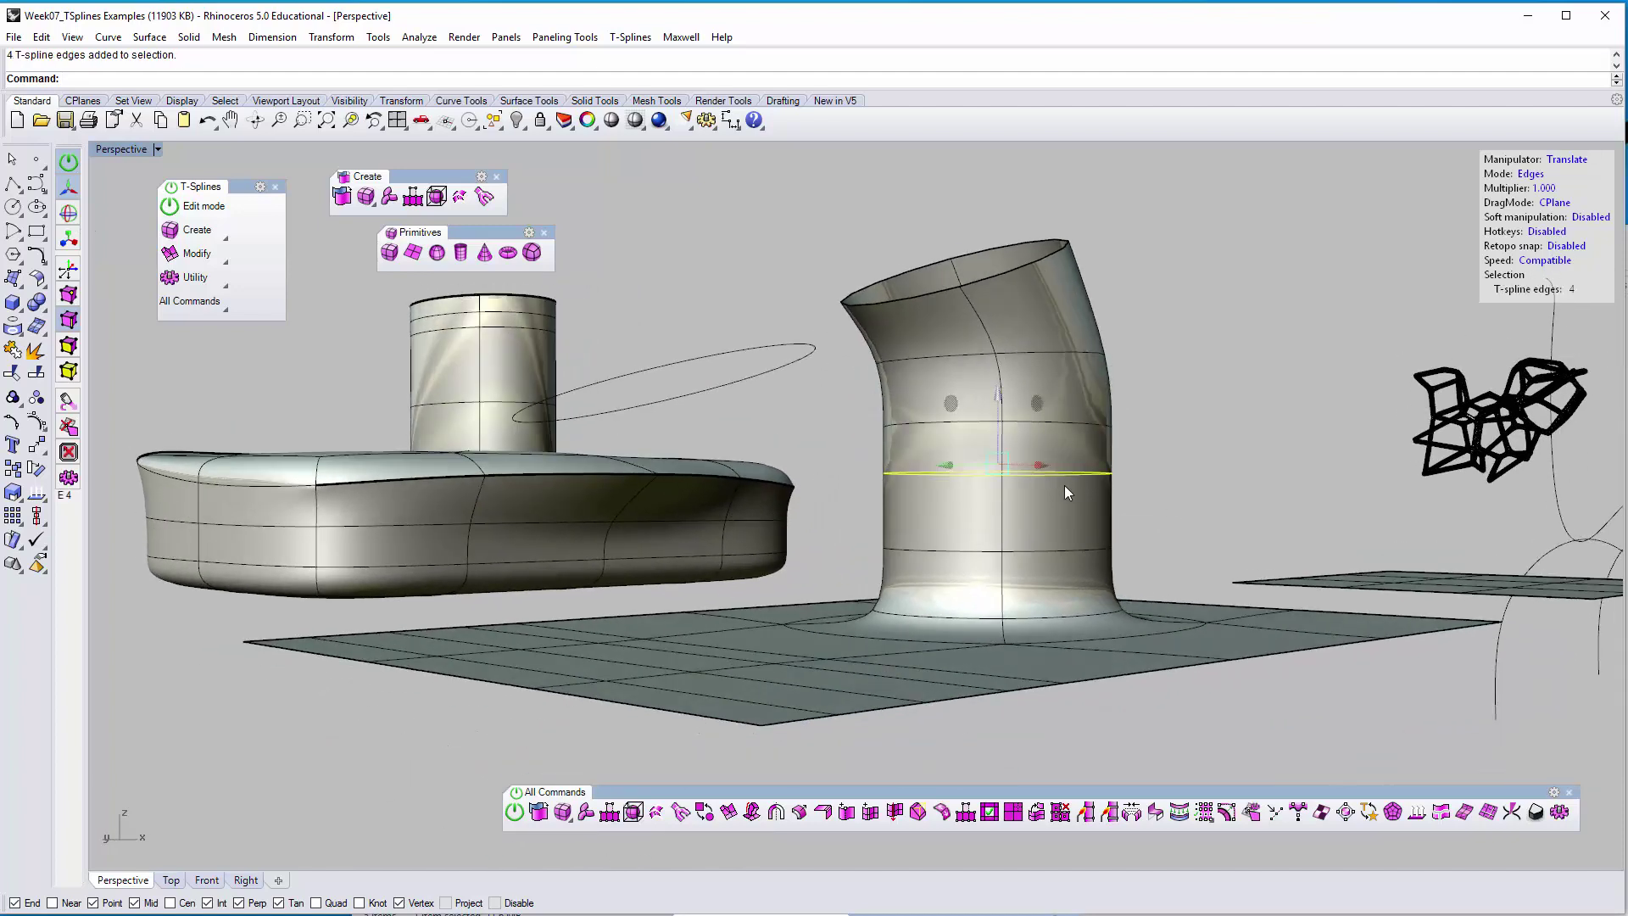
pyautogui.click(74, 240)
pyautogui.moveTo(990, 450); pyautogui.dragTo(973, 492, button='right')
pyautogui.moveTo(973, 489); pyautogui.dragTo(810, 519)
pyautogui.moveTo(831, 430); pyautogui.dragTo(1131, 477)
pyautogui.moveTo(968, 458); pyautogui.dragTo(799, 504)
pyautogui.moveTo(897, 521); pyautogui.dragTo(862, 463, button='right')
pyautogui.click(1560, 161)
pyautogui.click(1566, 162)
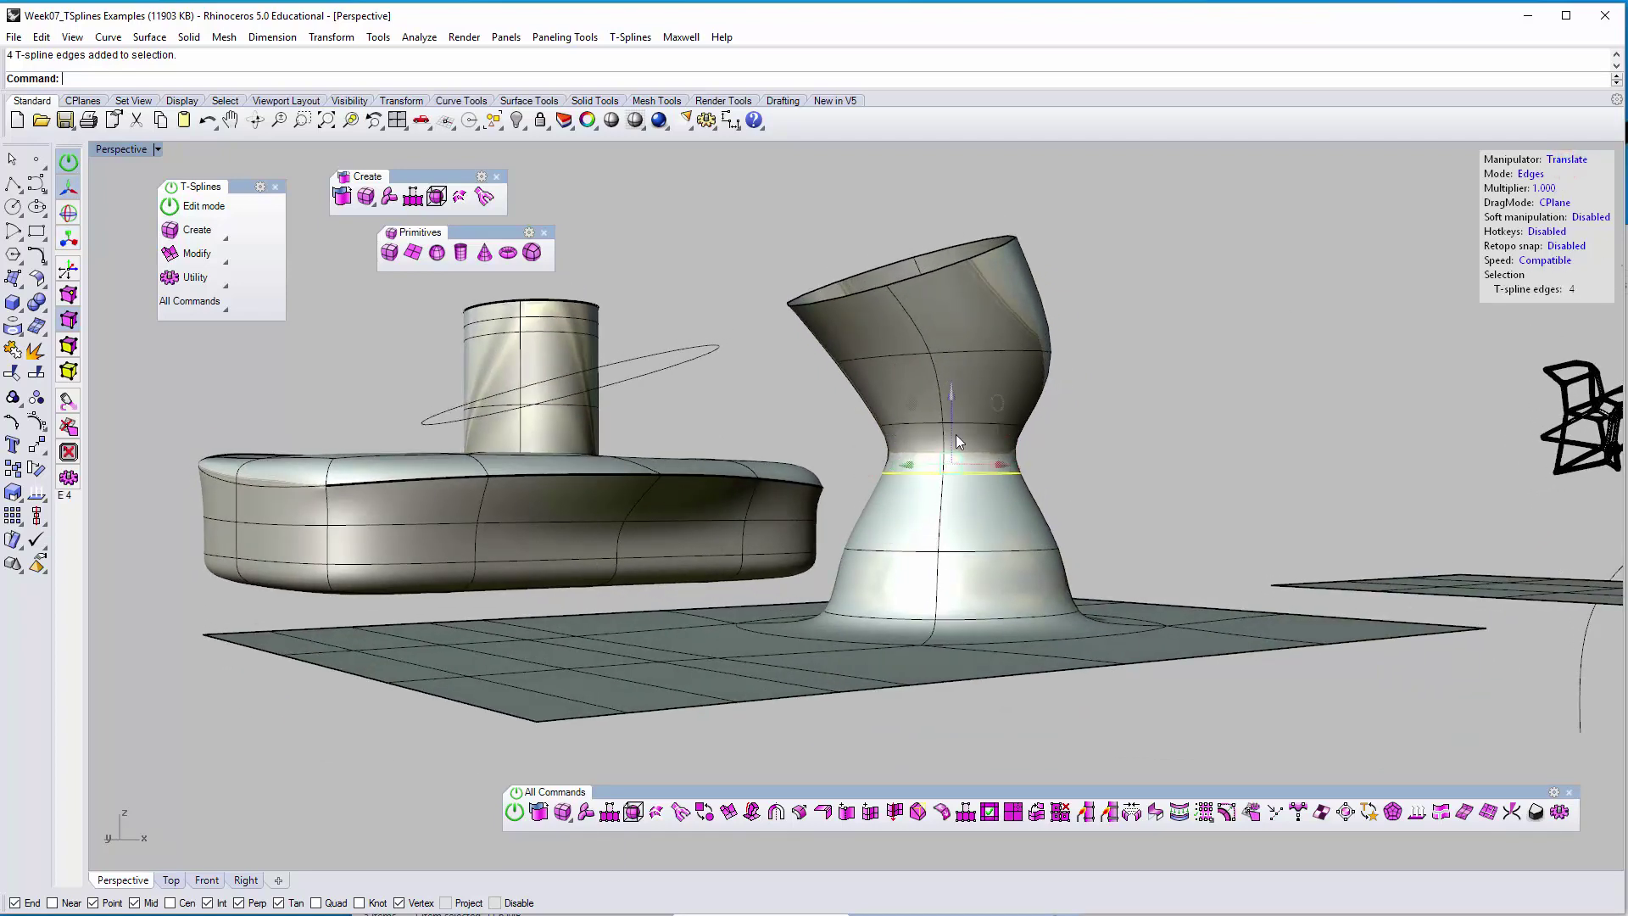
# Move the column's waist edge loop upward and the edge loop beneath it downward to flare the base
pyautogui.moveTo(953, 436); pyautogui.dragTo(959, 378)
pyautogui.click(1136, 437)
pyautogui.moveTo(839, 542); pyautogui.dragTo(854, 534, button='right')
pyautogui.moveTo(847, 541); pyautogui.dragTo(1142, 587)
pyautogui.moveTo(978, 527); pyautogui.dragTo(993, 592)
pyautogui.click(1116, 491)
pyautogui.moveTo(1116, 491); pyautogui.dragTo(1059, 455, button='right')
pyautogui.moveTo(1226, 514); pyautogui.dragTo(1229, 516)
pyautogui.moveTo(1151, 424); pyautogui.dragTo(1141, 454)
pyautogui.click(1356, 442)
# Lower the edge loop beneath the column's slanted rim slightly, and rotate it to tilt with the bend
pyautogui.moveTo(1355, 442); pyautogui.dragTo(1106, 436, button='right')
pyautogui.moveTo(948, 406); pyautogui.dragTo(924, 395)
pyautogui.moveTo(804, 339); pyautogui.dragTo(803, 353)
pyautogui.click(69, 212)
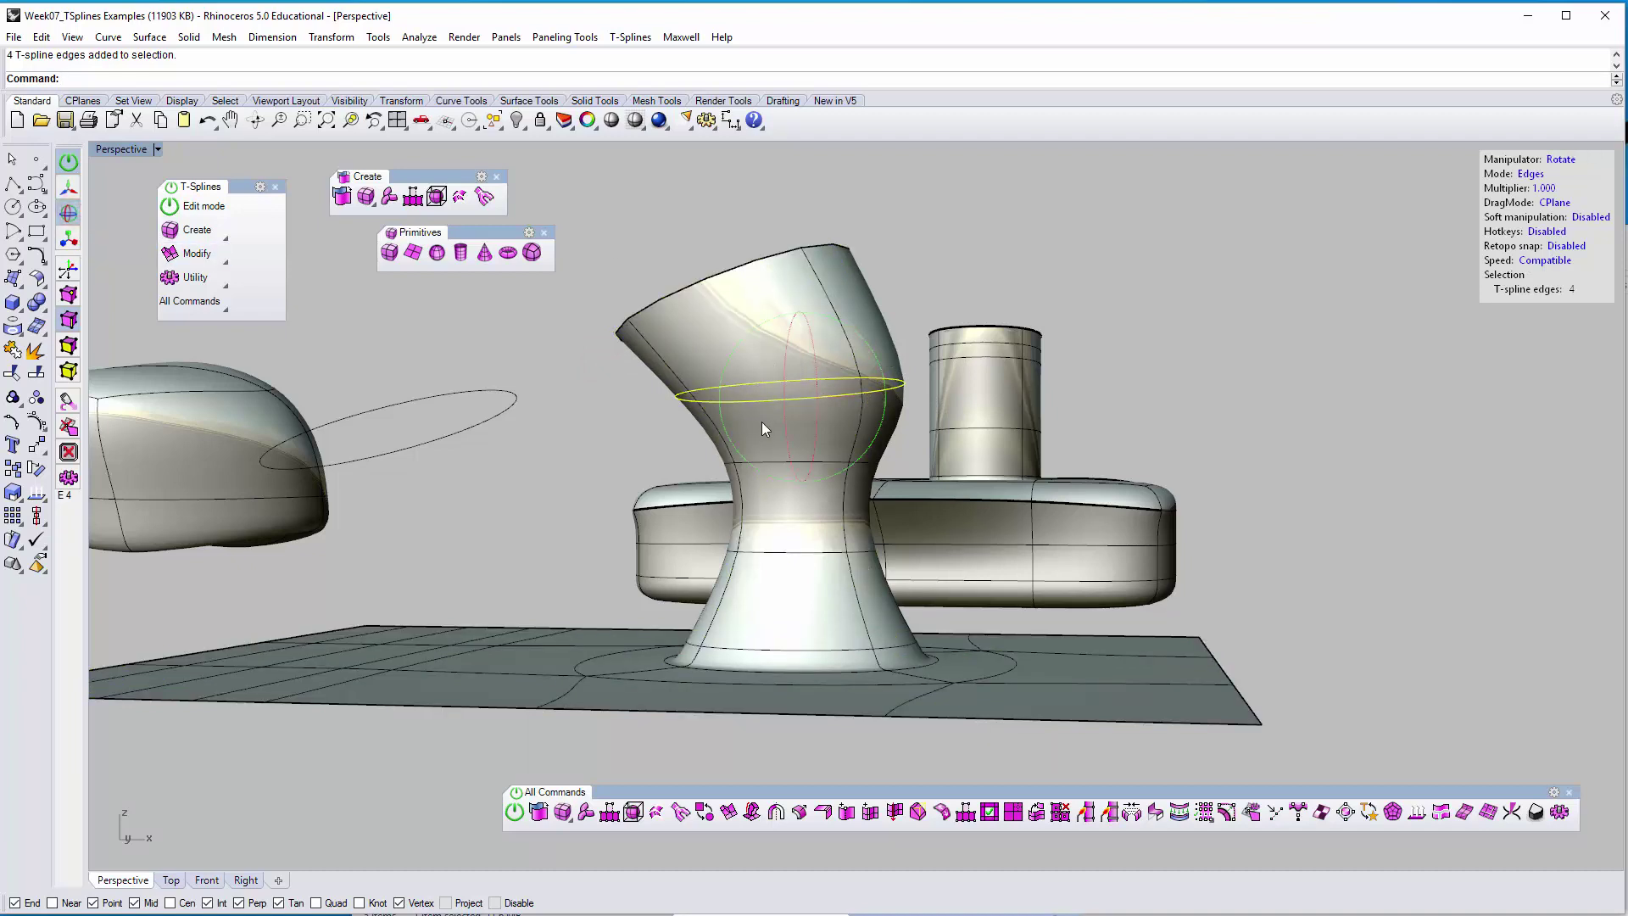
pyautogui.moveTo(761, 426); pyautogui.dragTo(762, 432, button='right')
pyautogui.moveTo(739, 482); pyautogui.dragTo(755, 496)
pyautogui.click(612, 219)
pyautogui.moveTo(1140, 397); pyautogui.dragTo(892, 424, button='right')
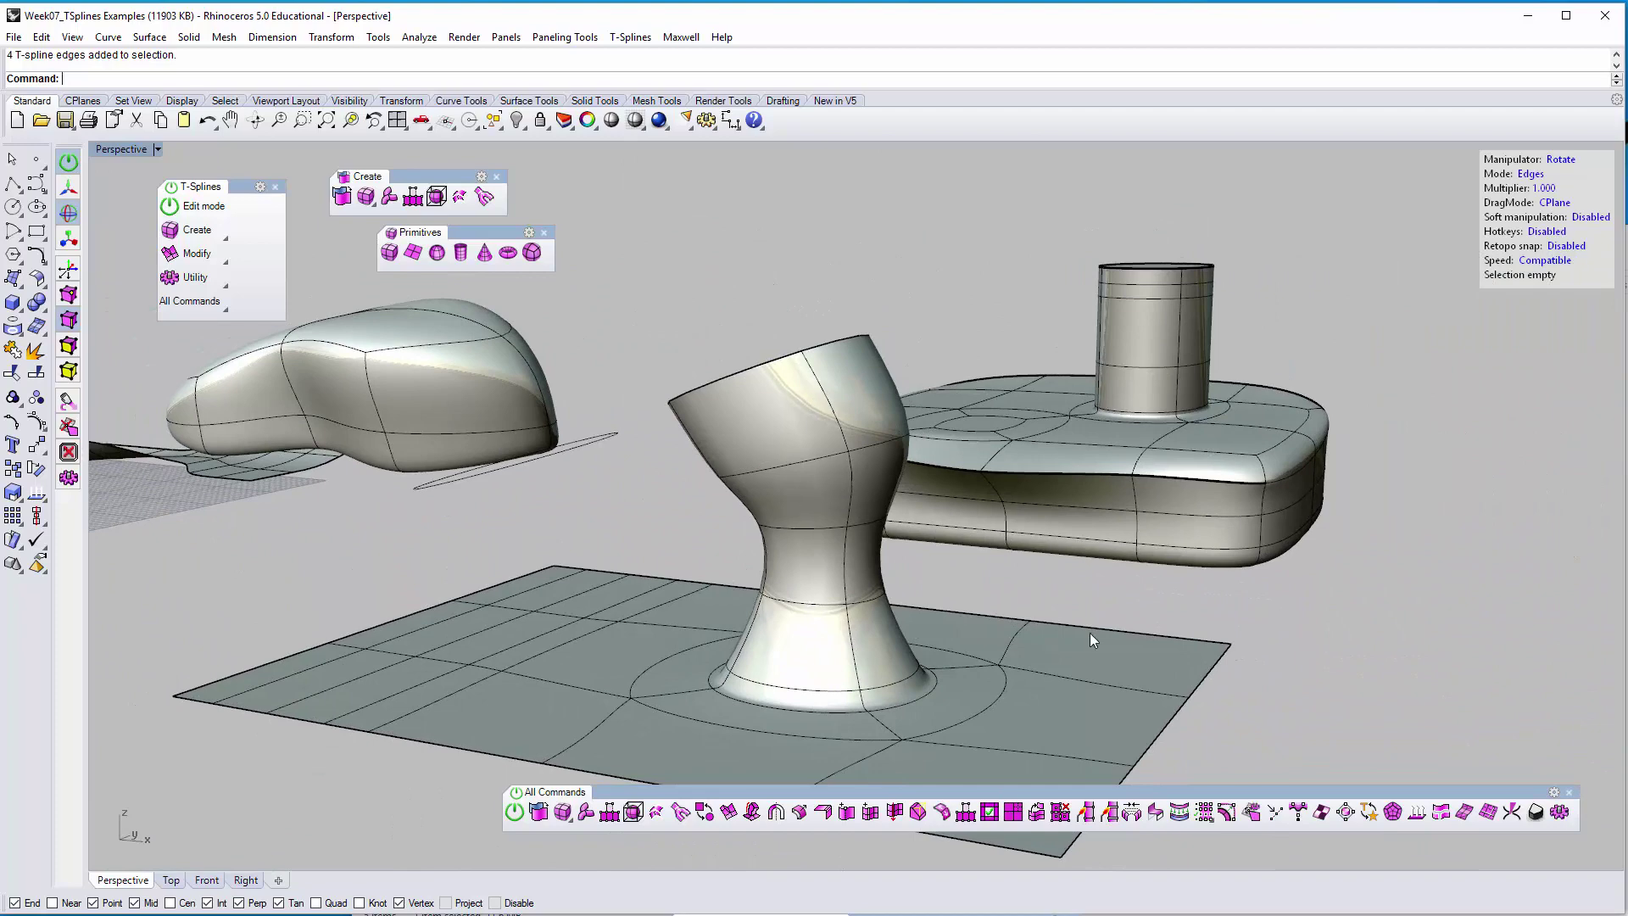
# Restart the T-Splines edit mode in object selection mode and consult the common commands list on the course page in the browser
pyautogui.moveTo(1107, 563); pyautogui.dragTo(959, 551, button='right')
pyautogui.press('Escape')
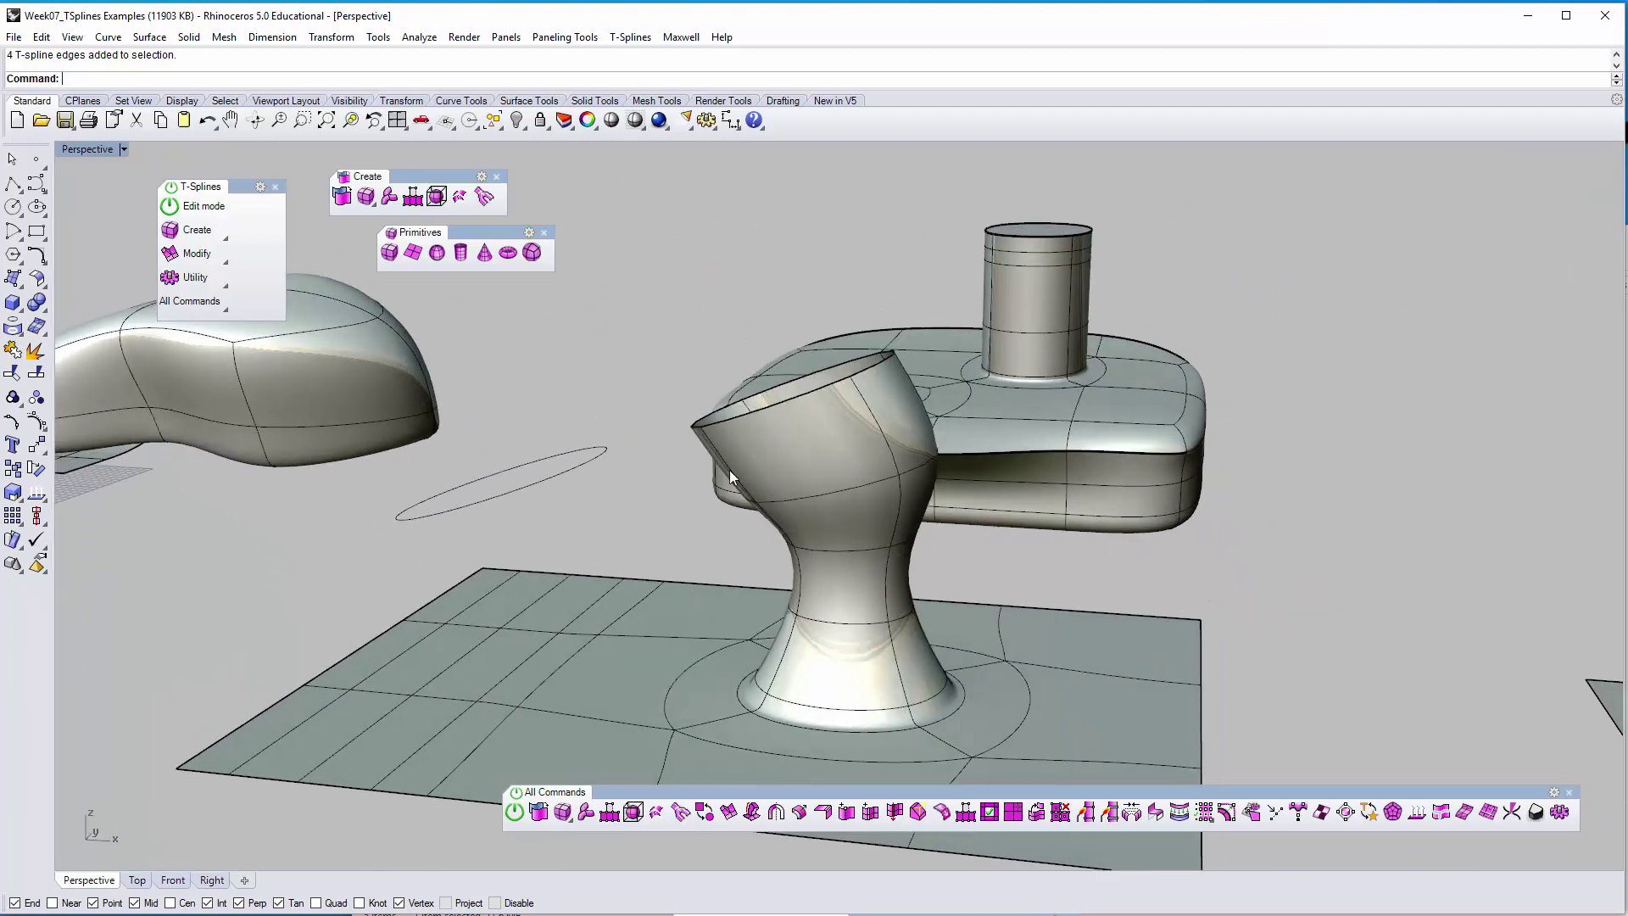
pyautogui.click(547, 476)
pyautogui.moveTo(547, 490); pyautogui.dragTo(598, 469, button='right')
pyautogui.click(195, 206)
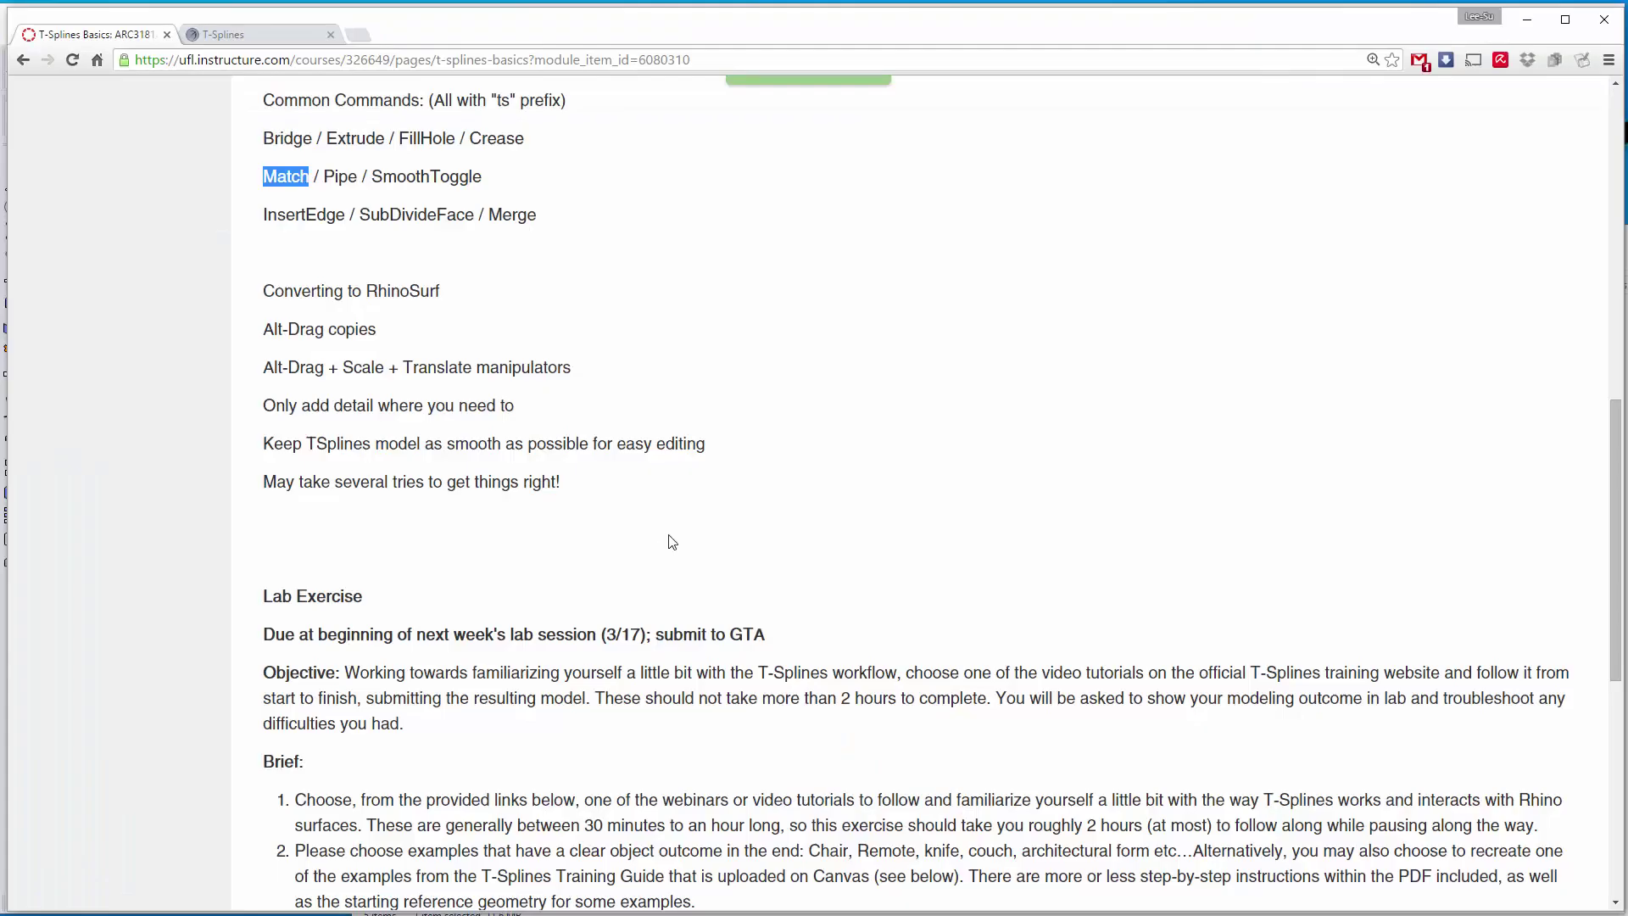
pyautogui.click(479, 276)
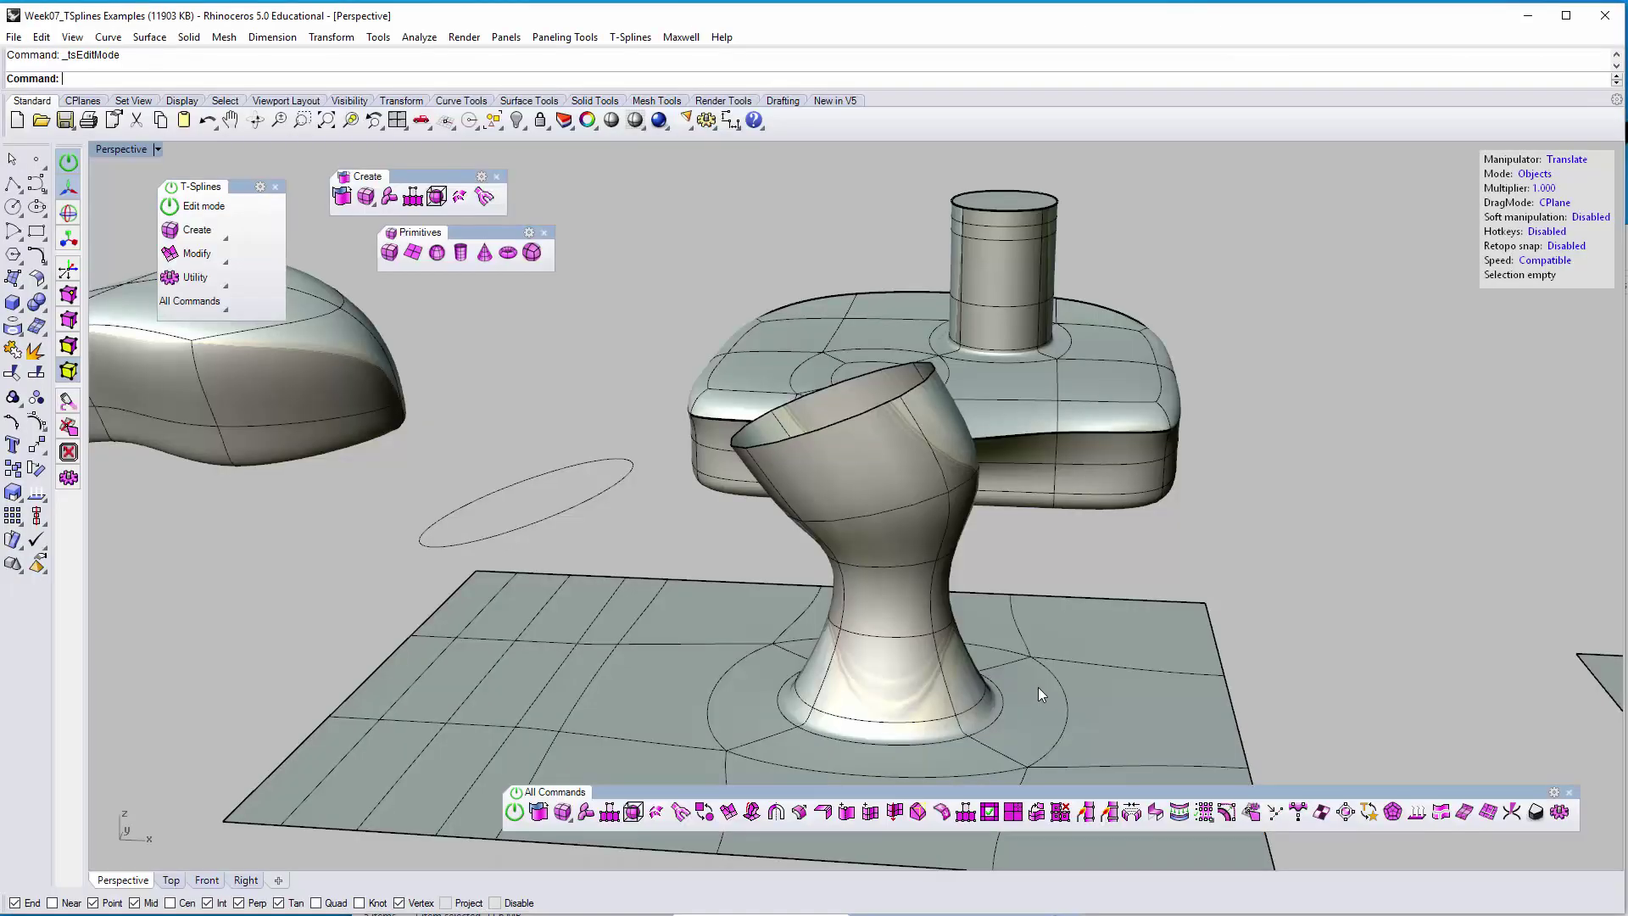
# Examine the long wavy curve and the two arch curves crossing it beside the small plane
pyautogui.keyDown('shift'); pyautogui.moveTo(1193, 512); pyautogui.dragTo(594, 463, button='right'); pyautogui.keyUp('shift')
pyautogui.scroll(-4, 593, 463)
pyautogui.keyDown('shift'); pyautogui.moveTo(873, 532); pyautogui.dragTo(772, 501, button='right'); pyautogui.keyUp('shift')
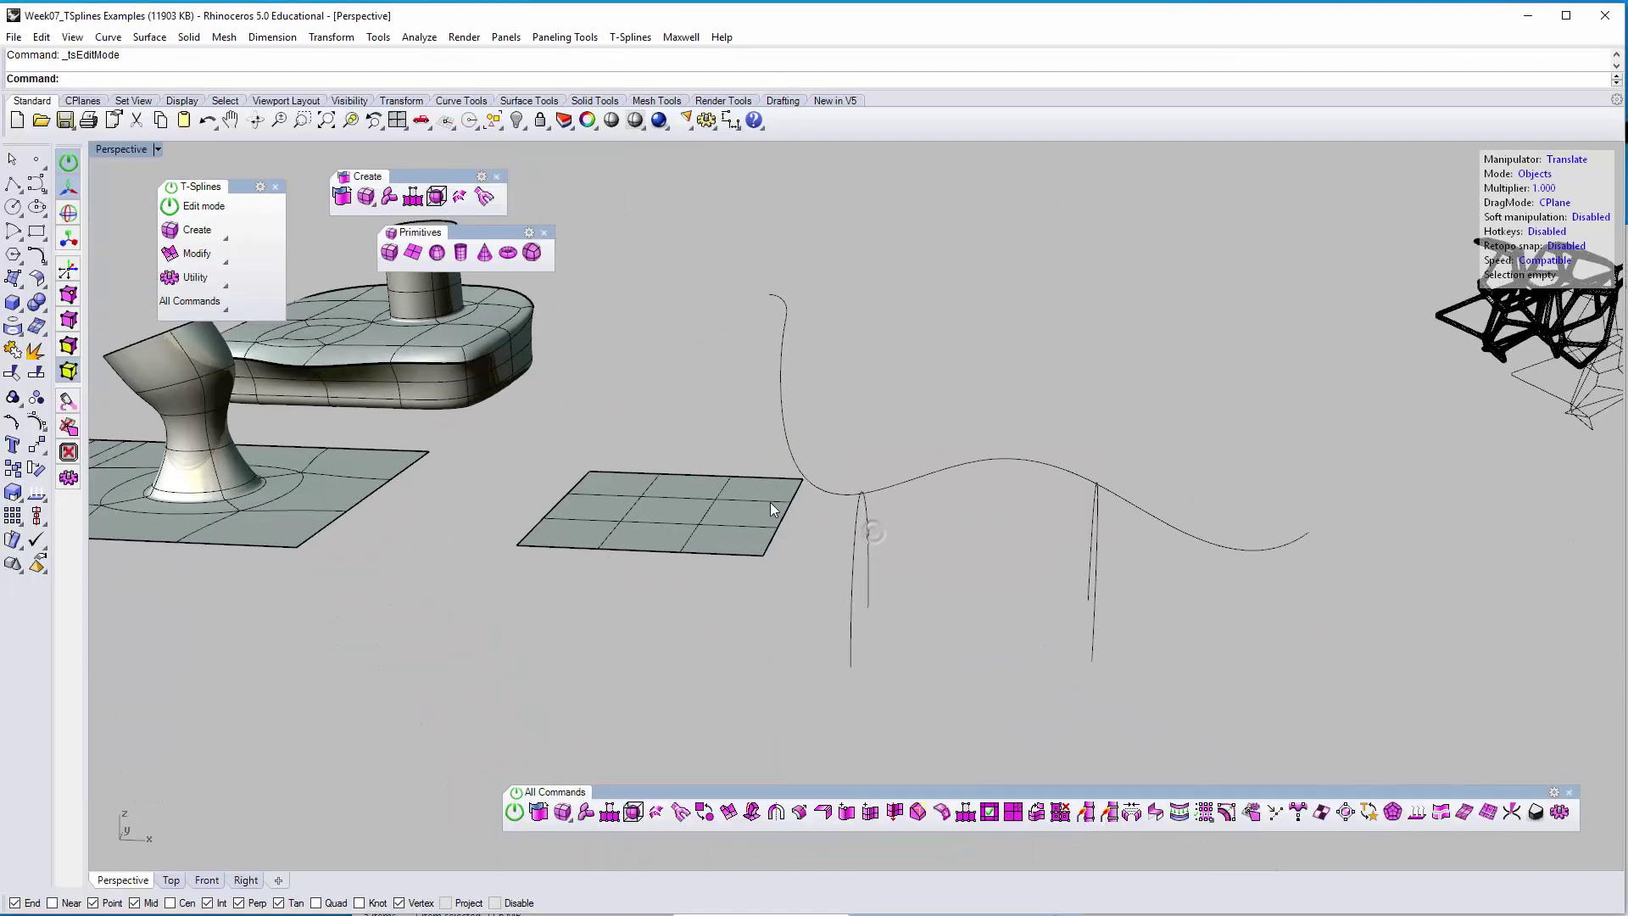
pyautogui.moveTo(870, 444); pyautogui.dragTo(729, 322, button='right')
pyautogui.click(723, 333)
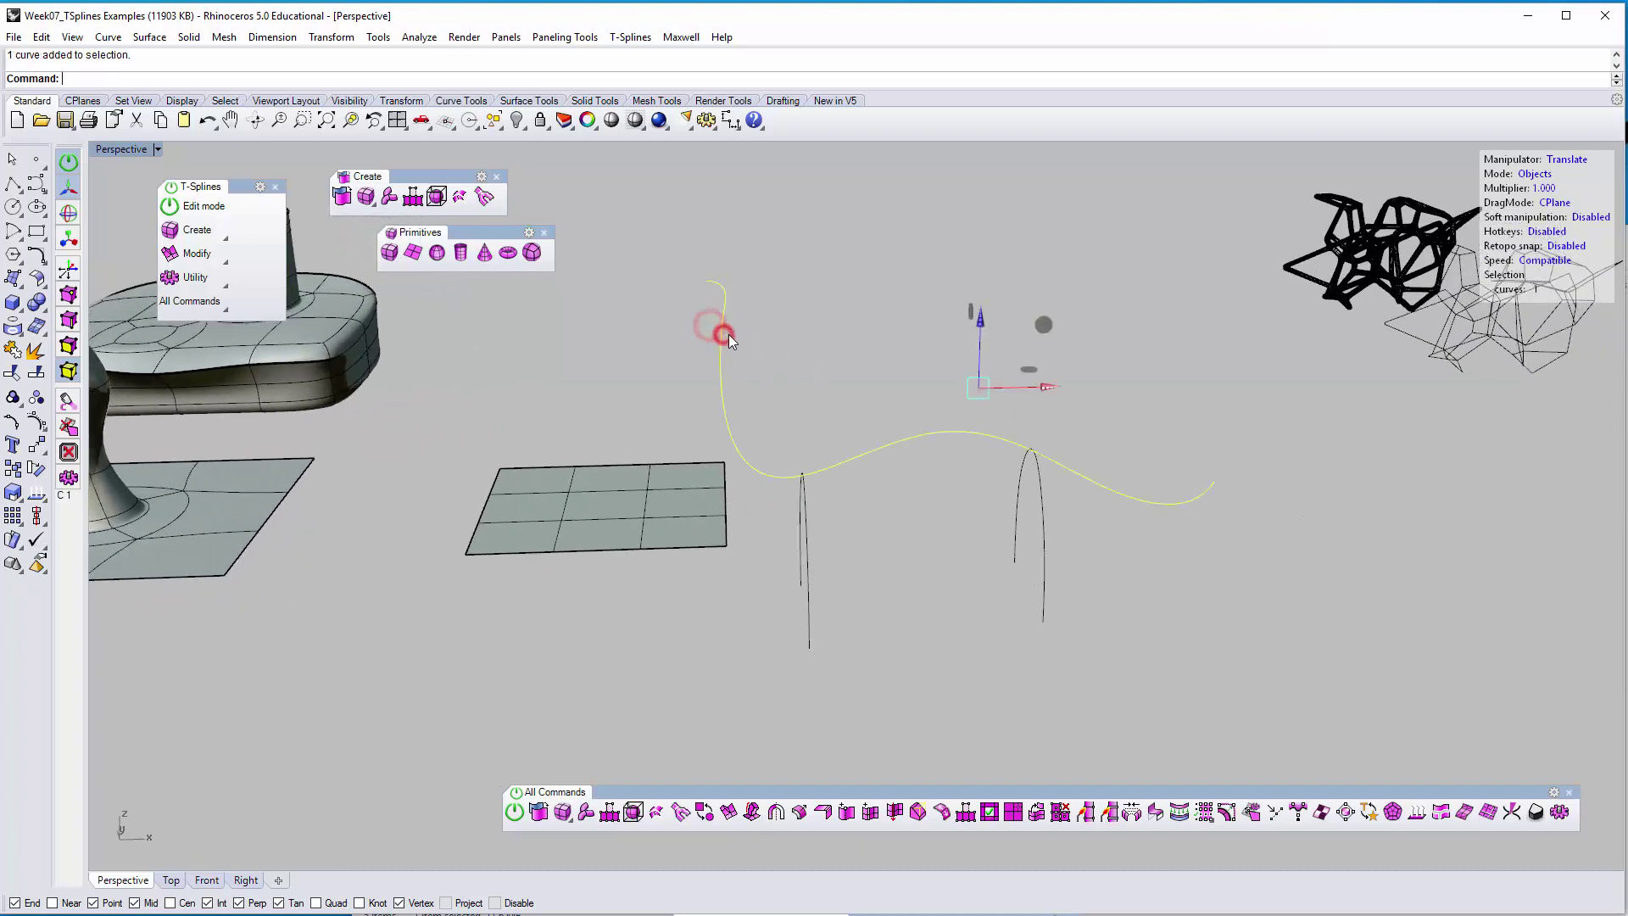
pyautogui.moveTo(1019, 480); pyautogui.dragTo(1220, 389, button='right')
pyautogui.keyDown('shift'); pyautogui.click(873, 534); pyautogui.keyUp('shift')
pyautogui.click(1243, 359)
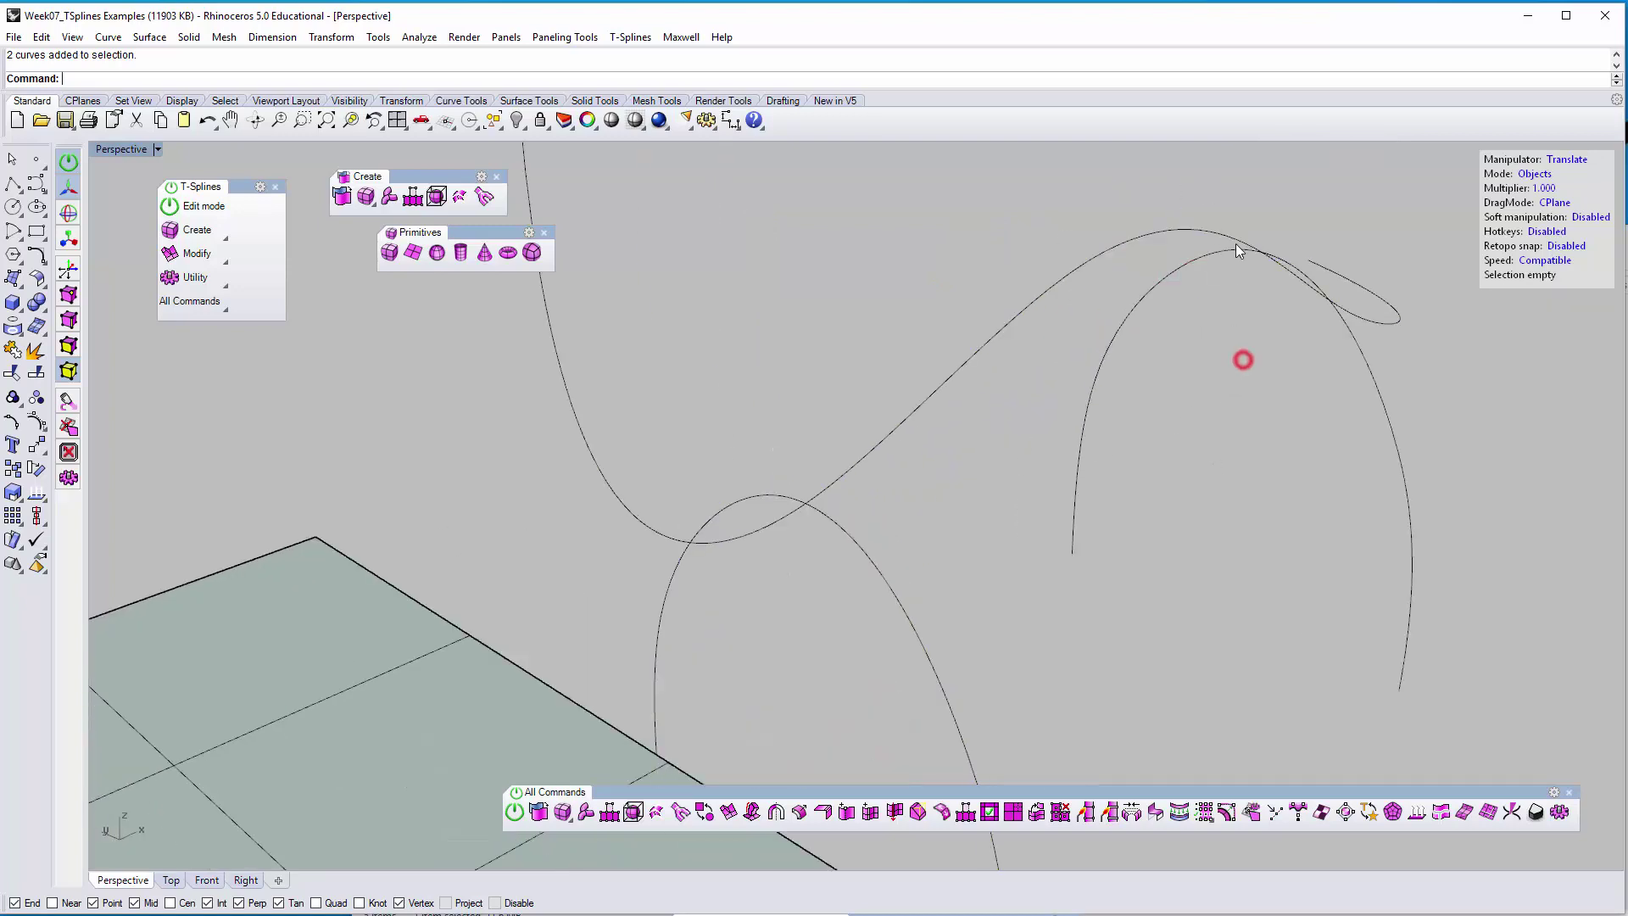
# Intersect the wavy curve with the front arch curve and delete the resulting point
pyautogui.click(1214, 260)
pyautogui.moveTo(851, 527); pyautogui.dragTo(919, 570, button='right')
pyautogui.click(814, 585)
pyautogui.moveTo(839, 570); pyautogui.dragTo(777, 332)
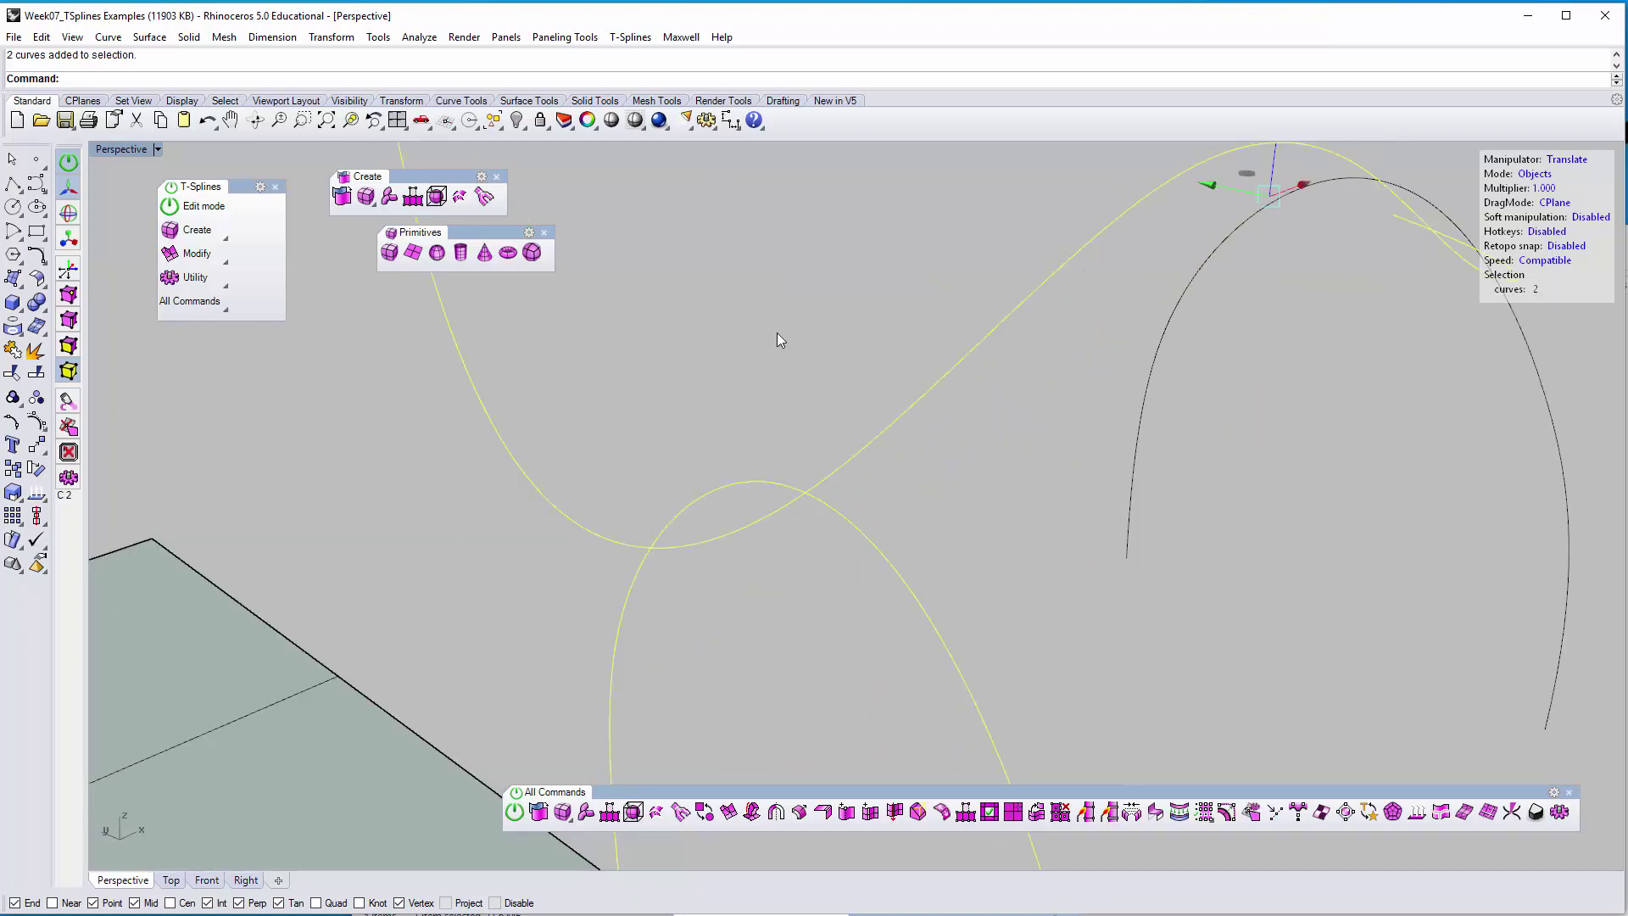
pyautogui.press('Return')
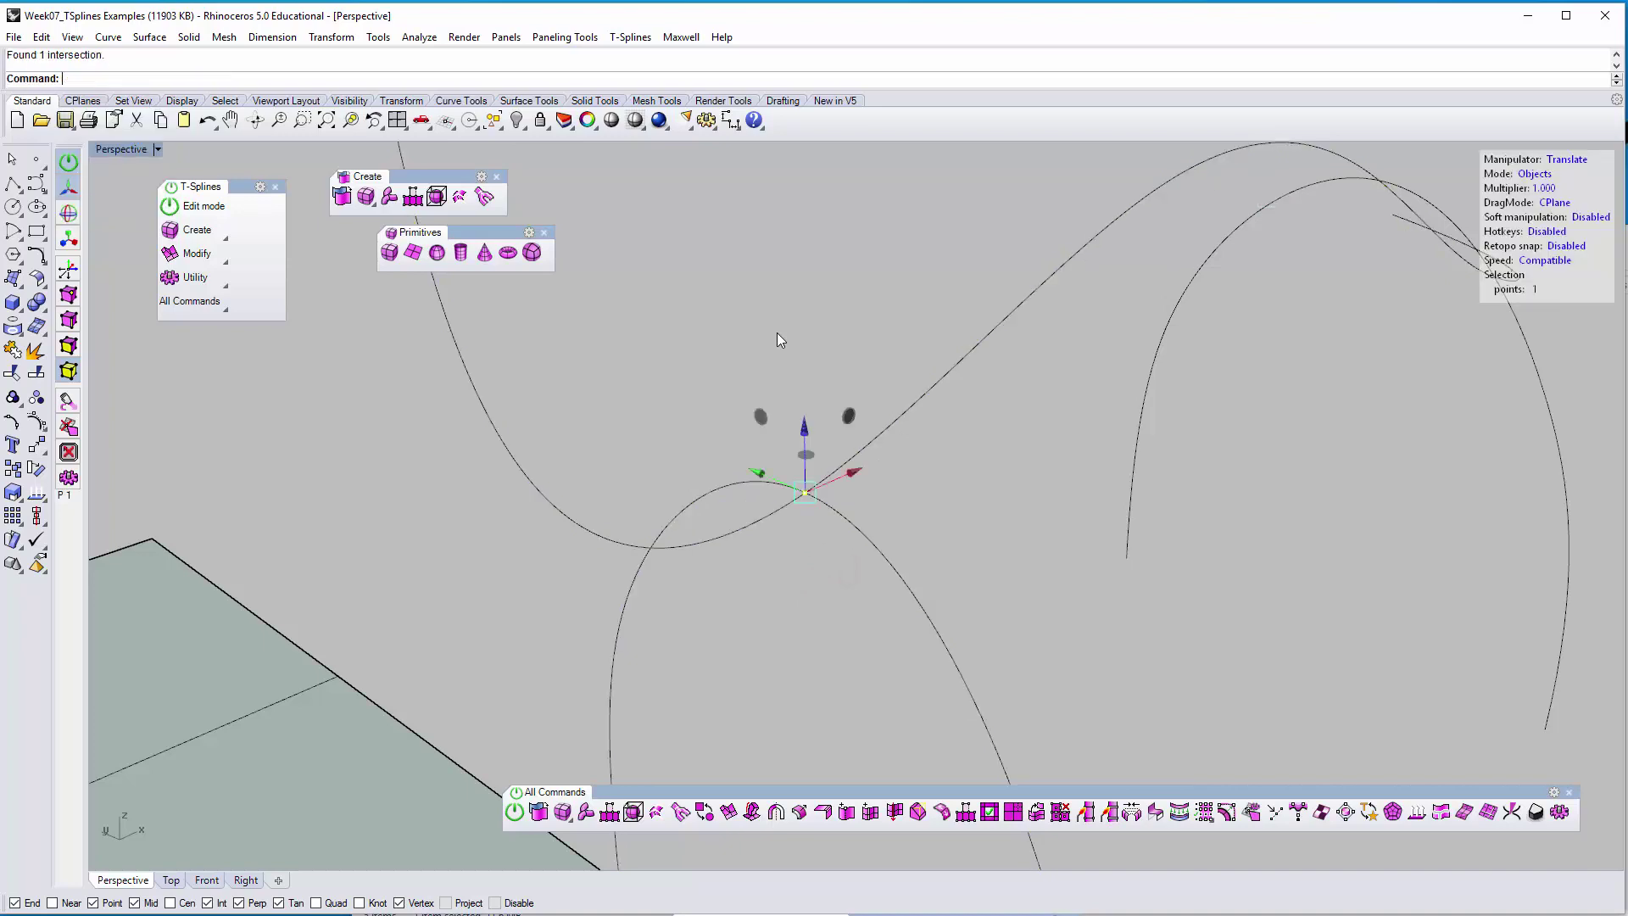
pyautogui.moveTo(819, 379); pyautogui.dragTo(995, 410, button='right')
pyautogui.click(995, 410)
pyautogui.click(811, 440)
pyautogui.press('Delete')
# Intersect the wavy curve with both arch curves and delete the resulting points
pyautogui.moveTo(1204, 534); pyautogui.dragTo(810, 204)
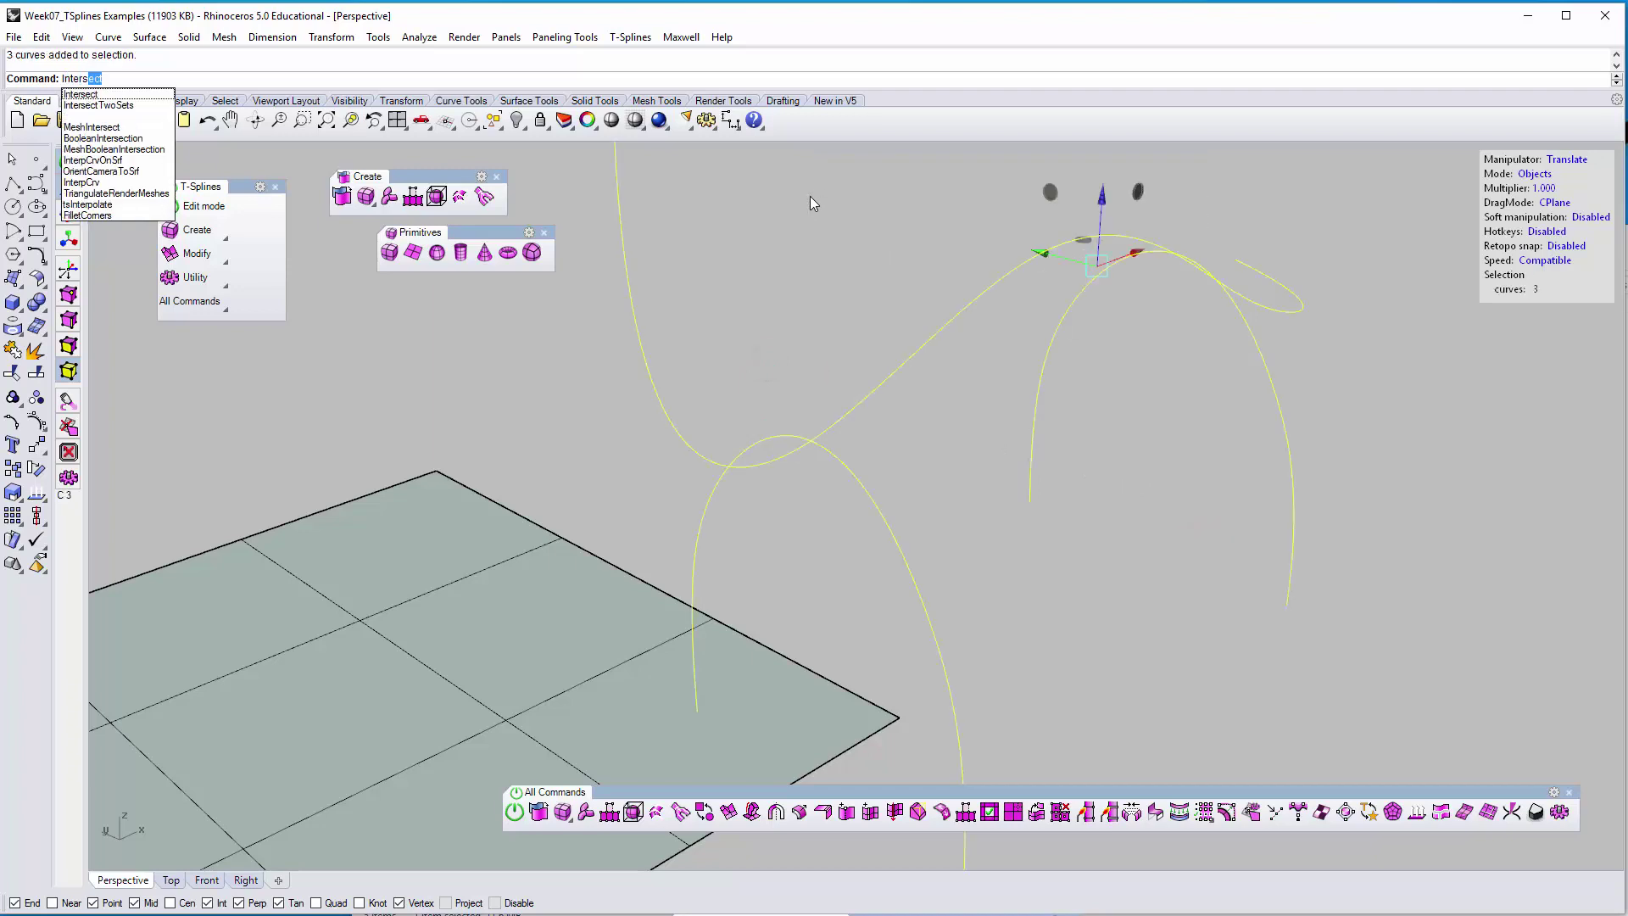
pyautogui.press('Return')
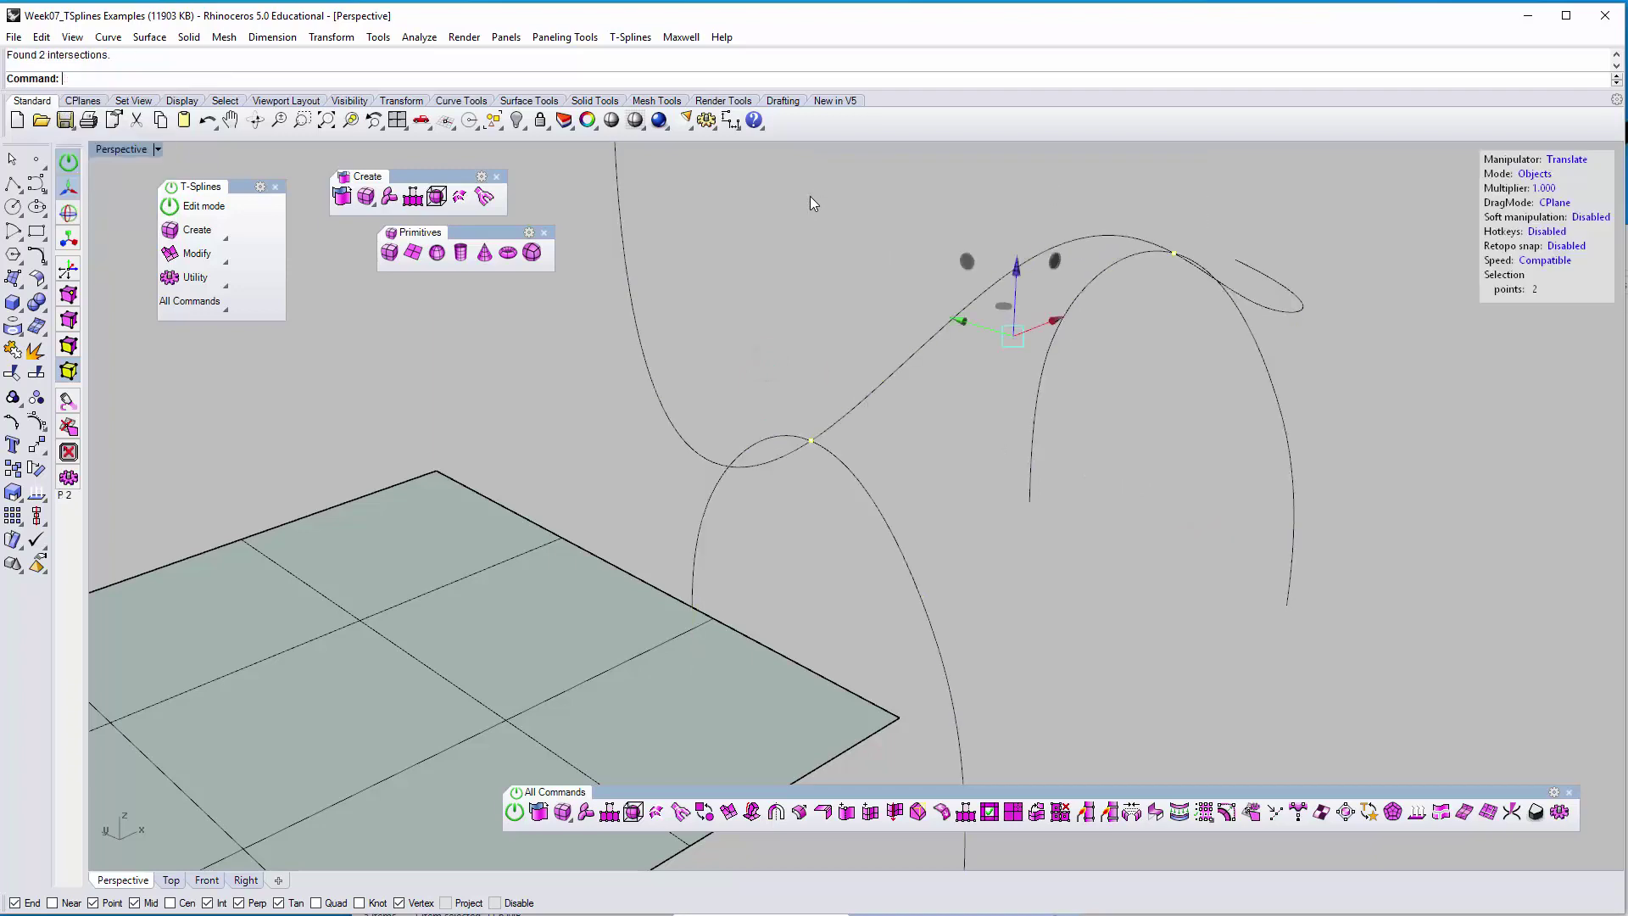
pyautogui.click(811, 442)
pyautogui.press('Delete')
# Select the wavy curve and both arch curves and start tsPipe on them
pyautogui.moveTo(1180, 304); pyautogui.dragTo(983, 418, button='right')
pyautogui.moveTo(1221, 480); pyautogui.dragTo(617, 147)
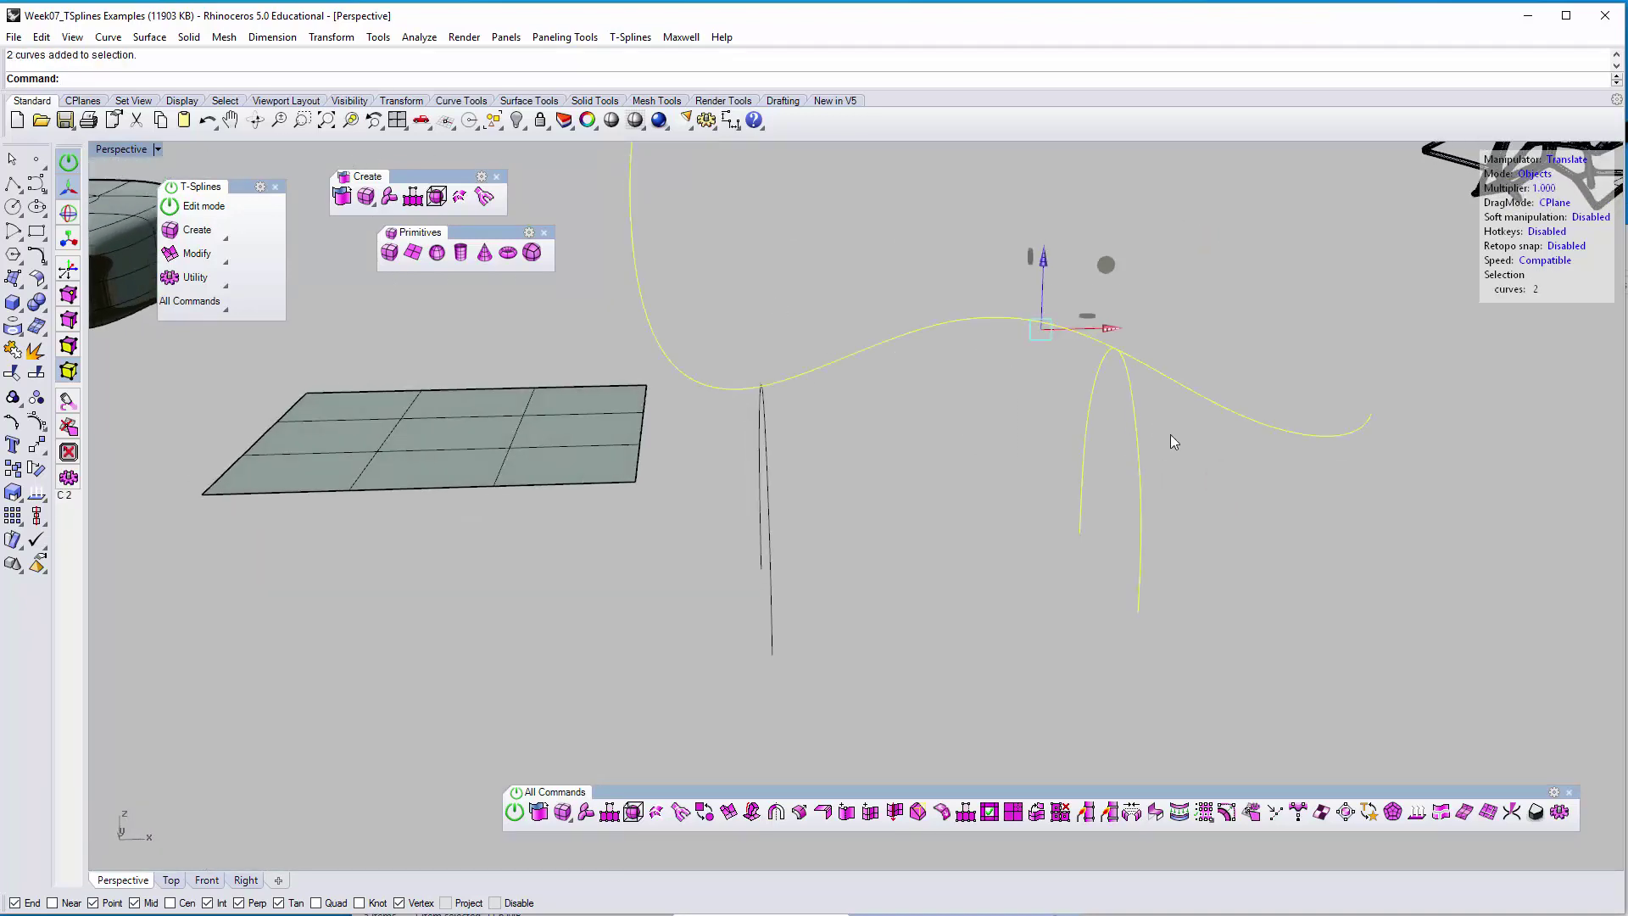
pyautogui.moveTo(1172, 434); pyautogui.dragTo(726, 242)
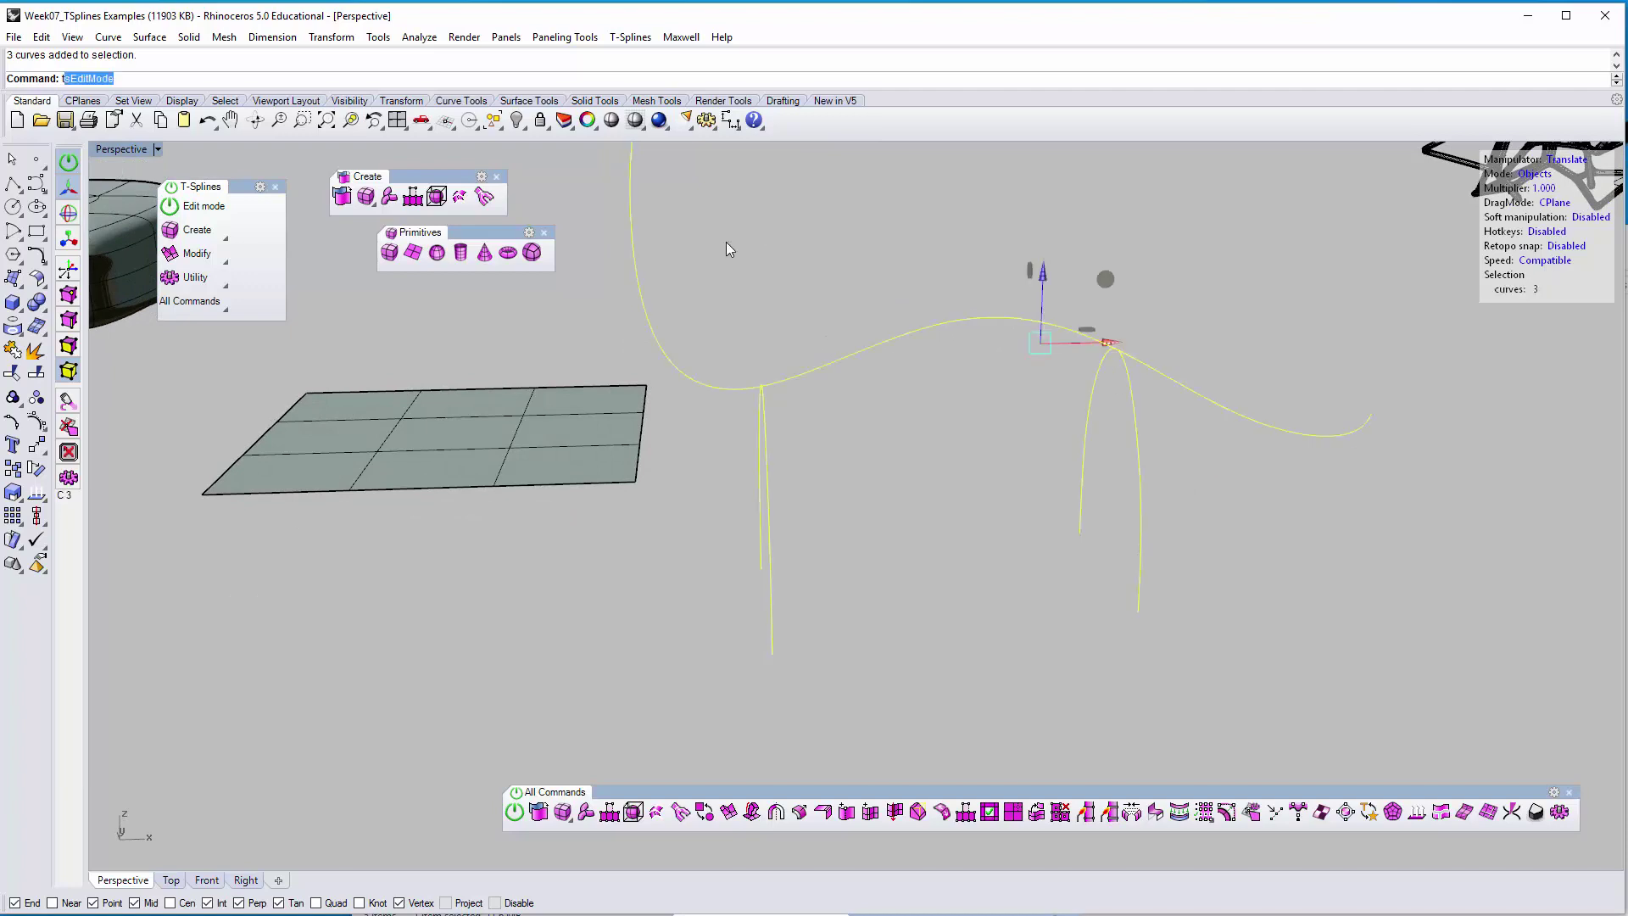
pyautogui.write('ipe')
pyautogui.press('Return')
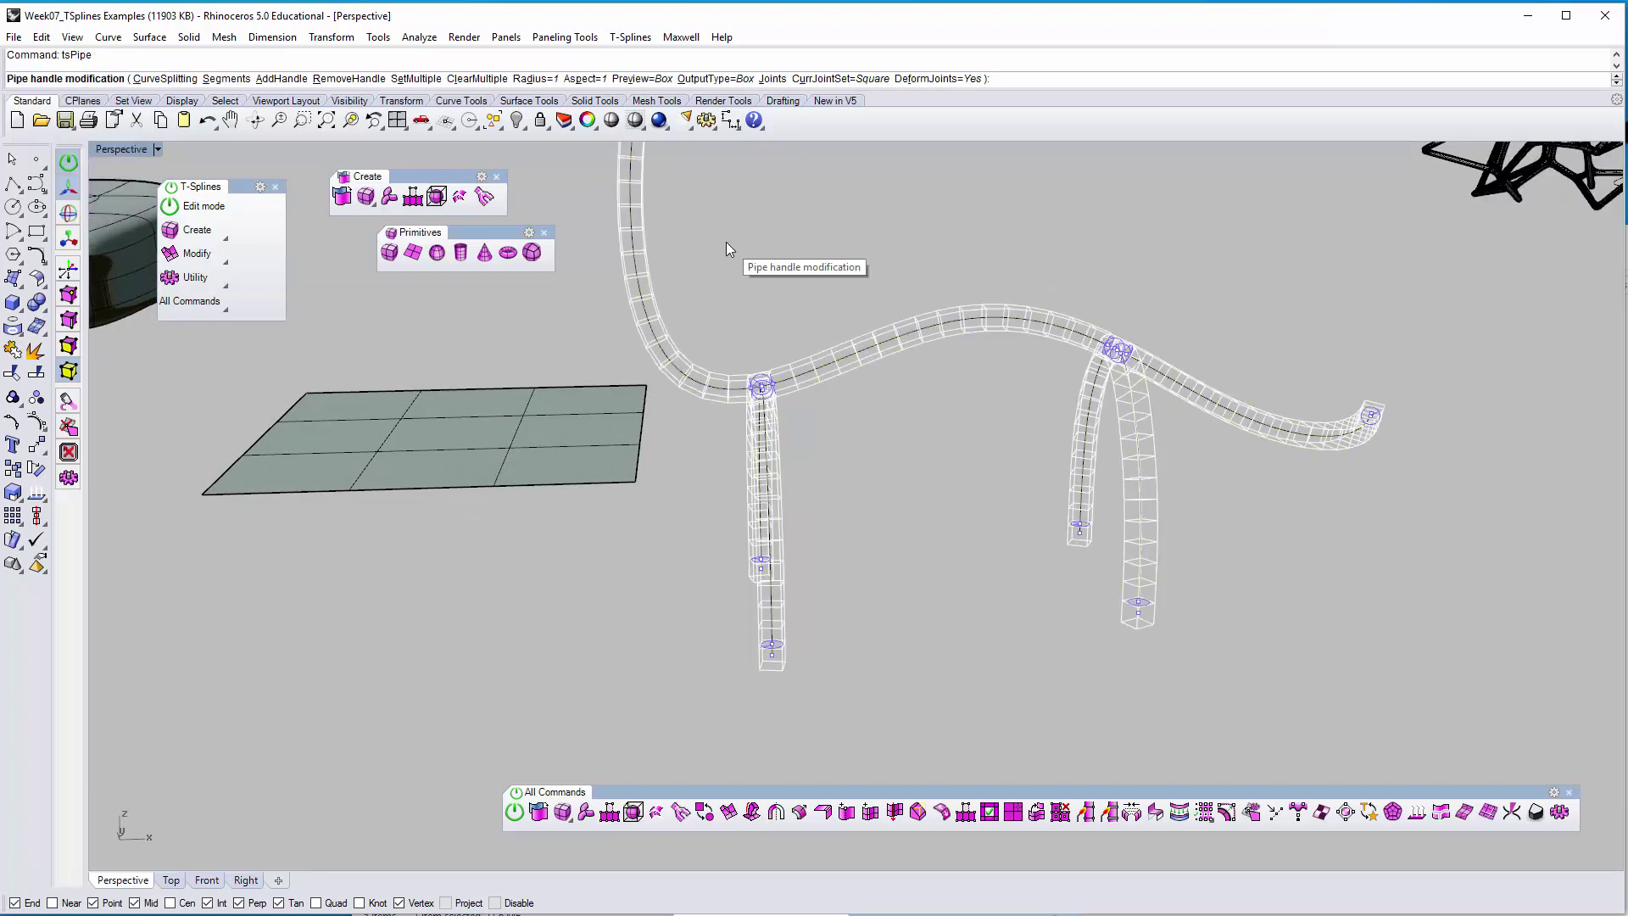
pyautogui.moveTo(878, 564); pyautogui.dragTo(930, 516, button='right')
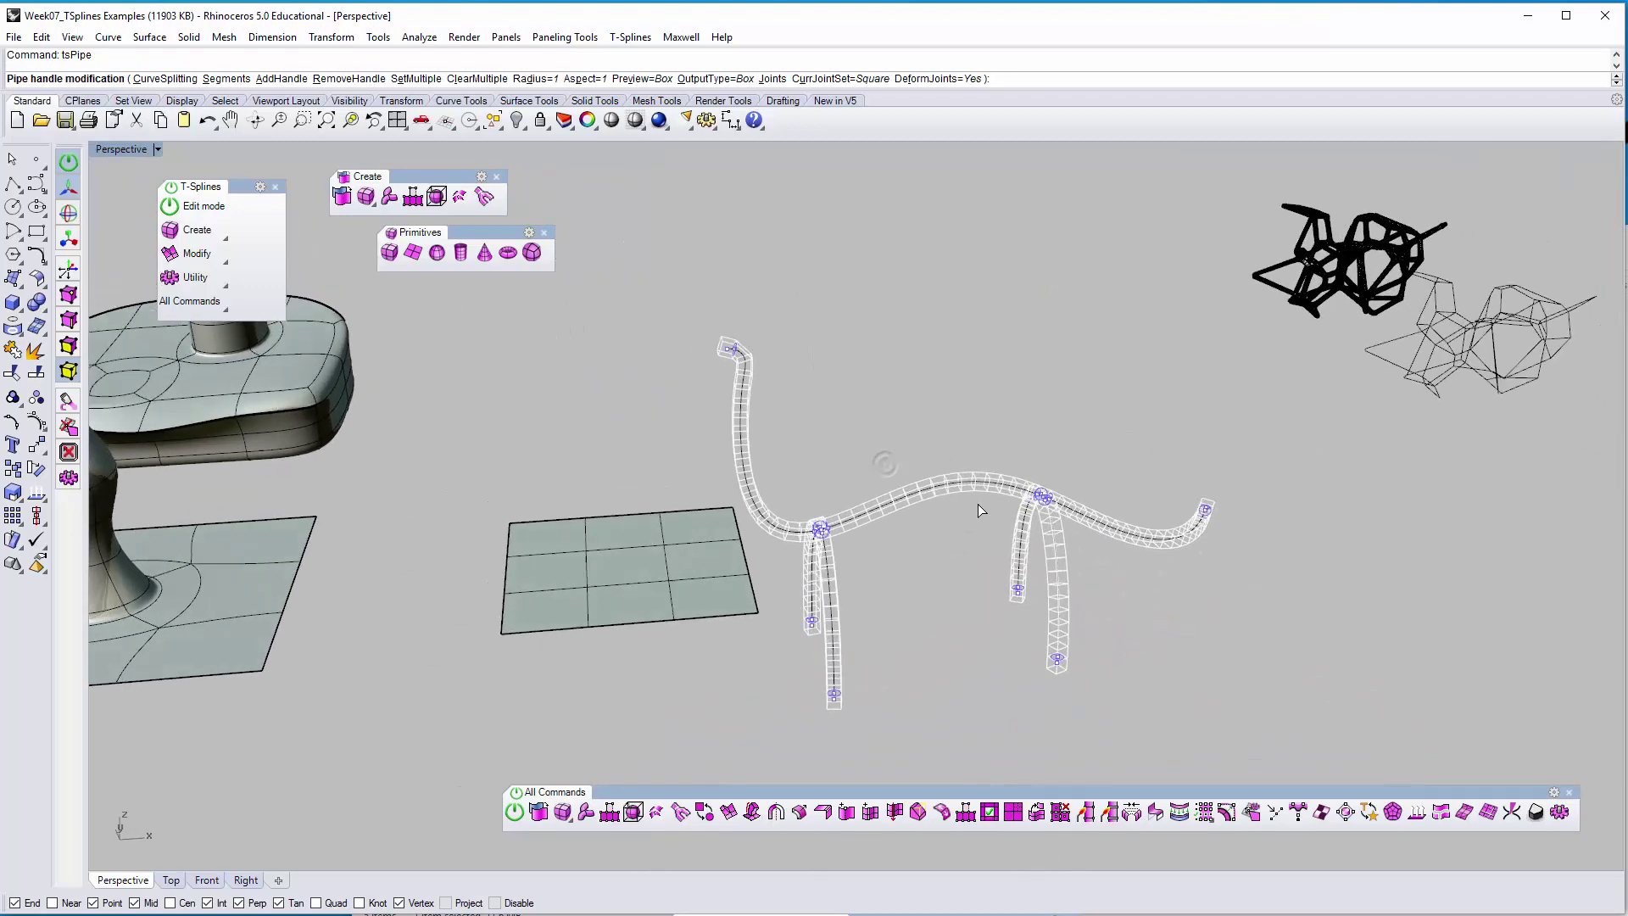
pyautogui.moveTo(981, 502); pyautogui.dragTo(935, 475, button='right')
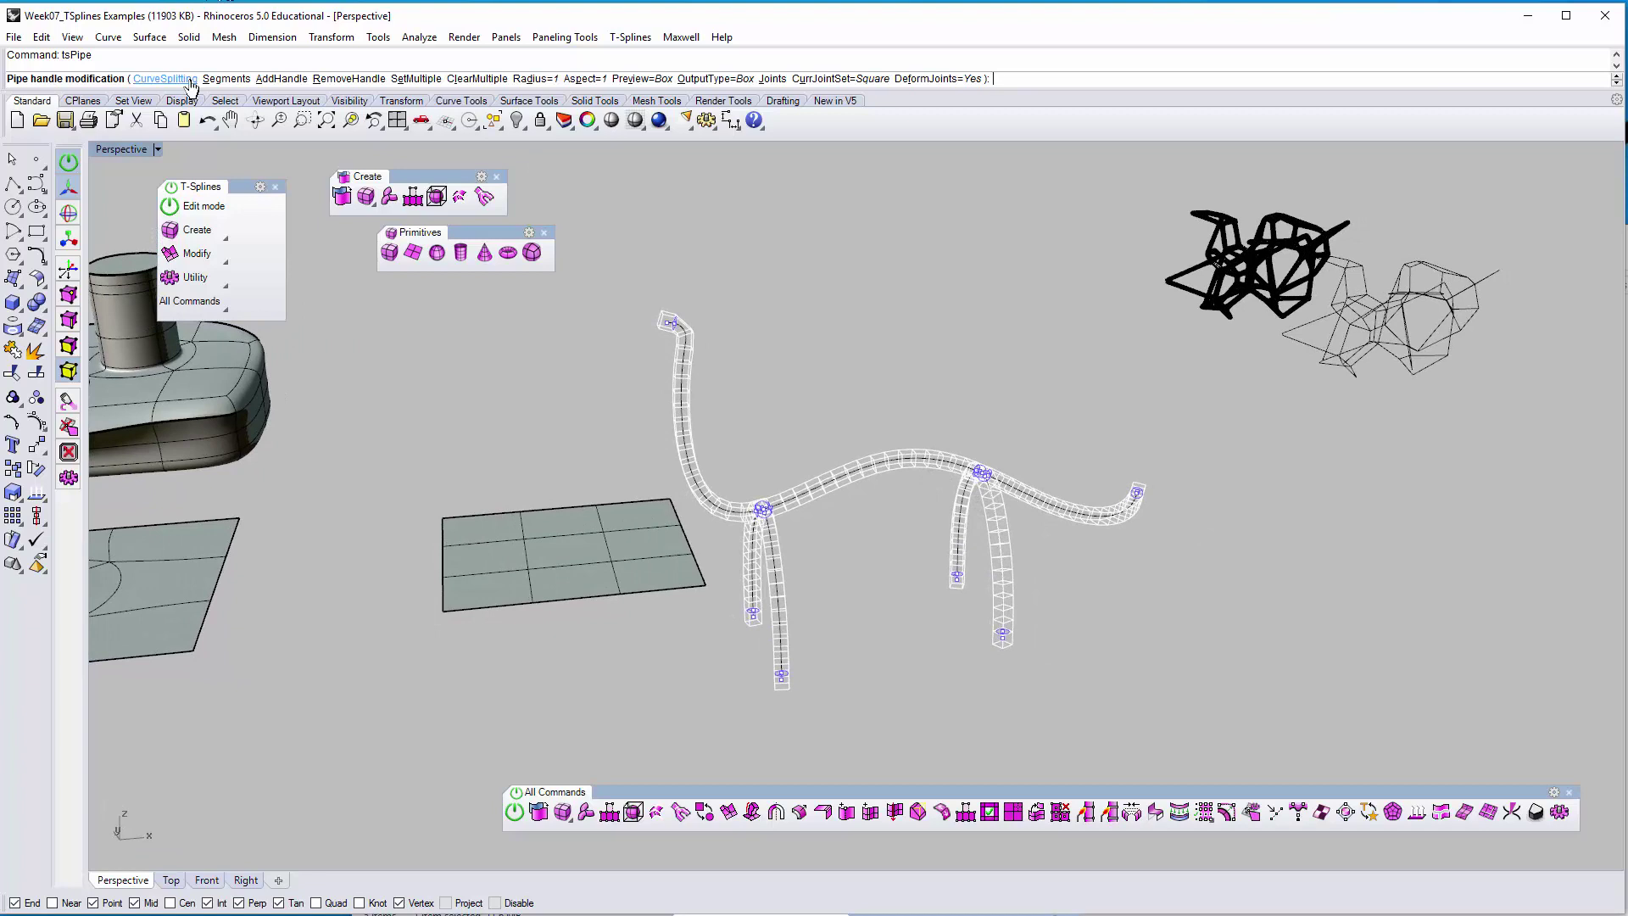
# Set the number of pipe segments on the wavy curve's middle stretch between the two arches to 8
pyautogui.click(216, 79)
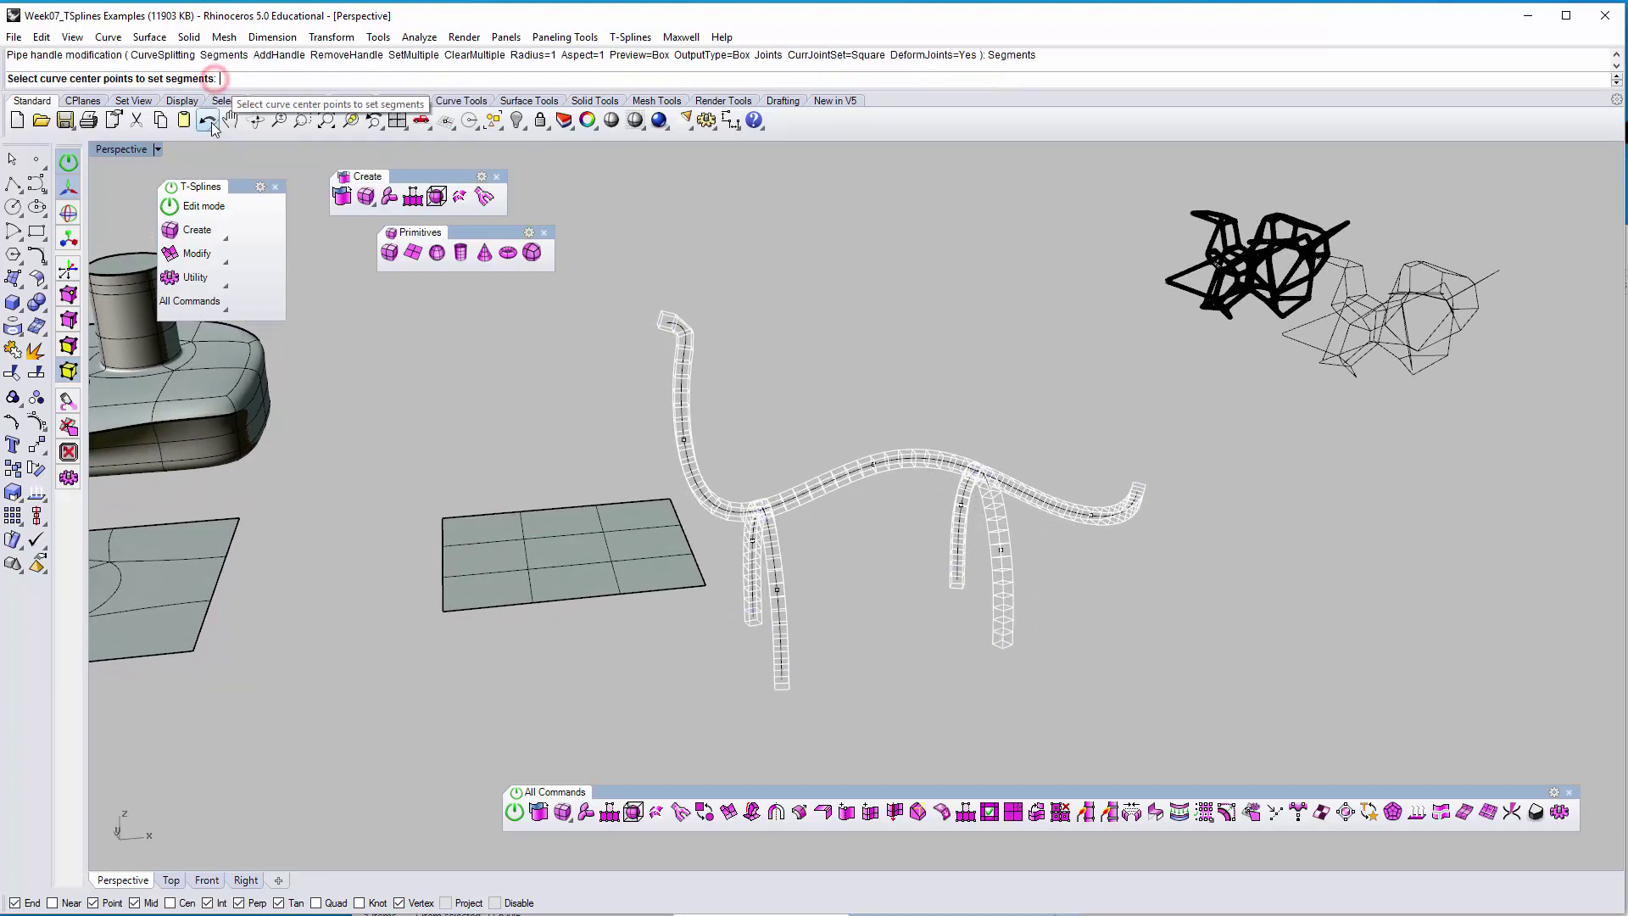
pyautogui.scroll(2, 832, 457)
pyautogui.moveTo(859, 495); pyautogui.dragTo(872, 483, button='right')
pyautogui.click(849, 454)
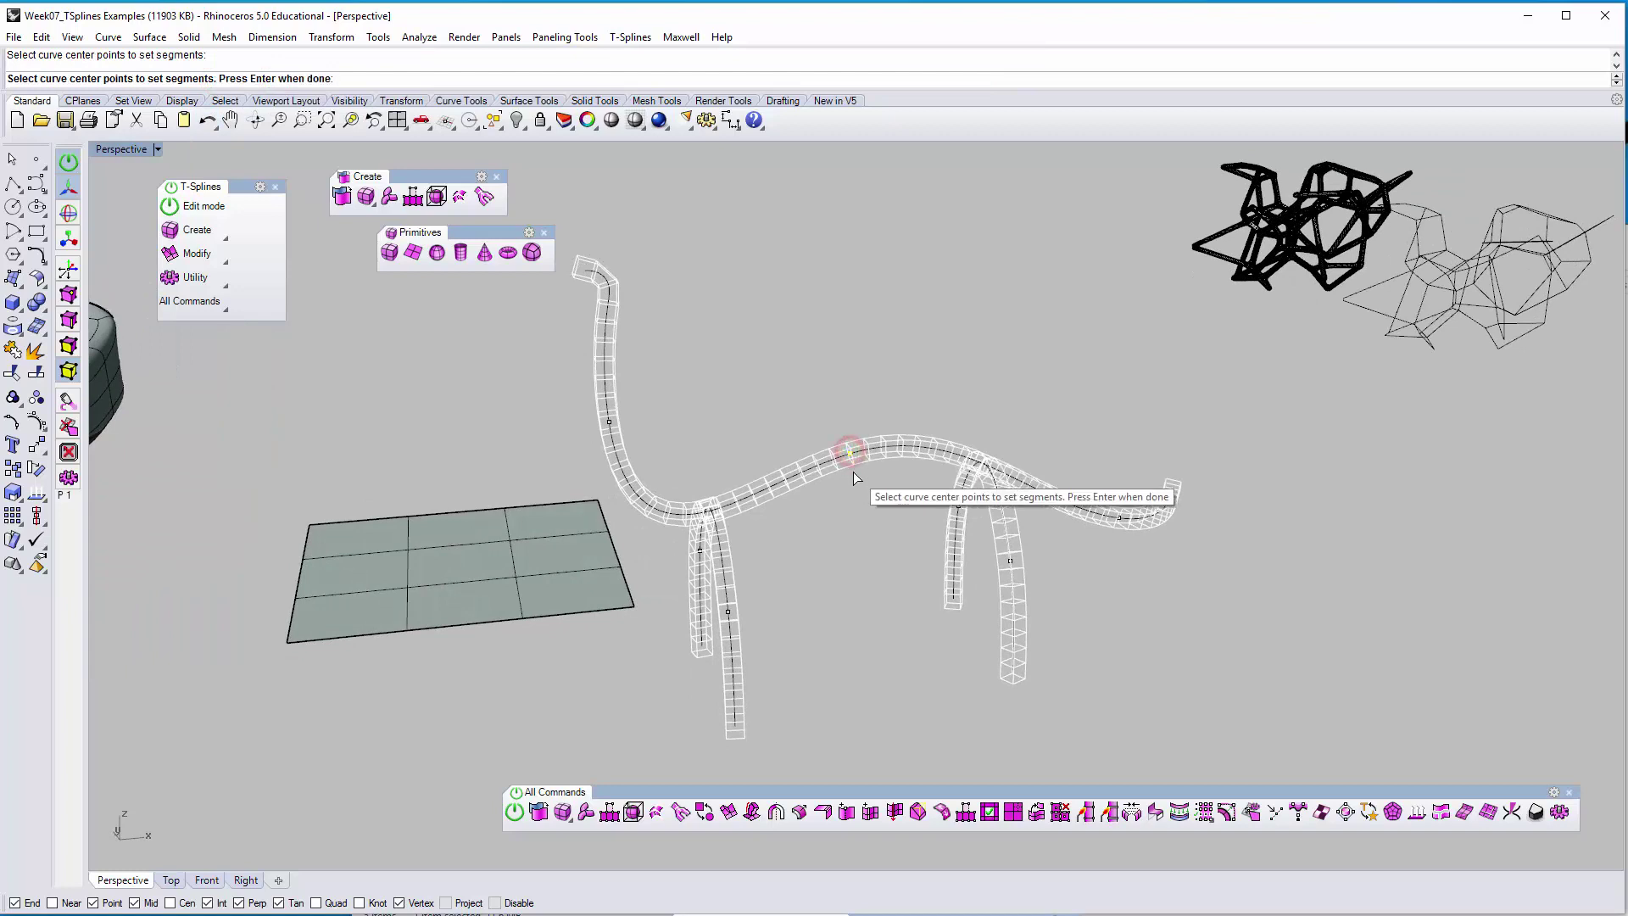
pyautogui.press('Return')
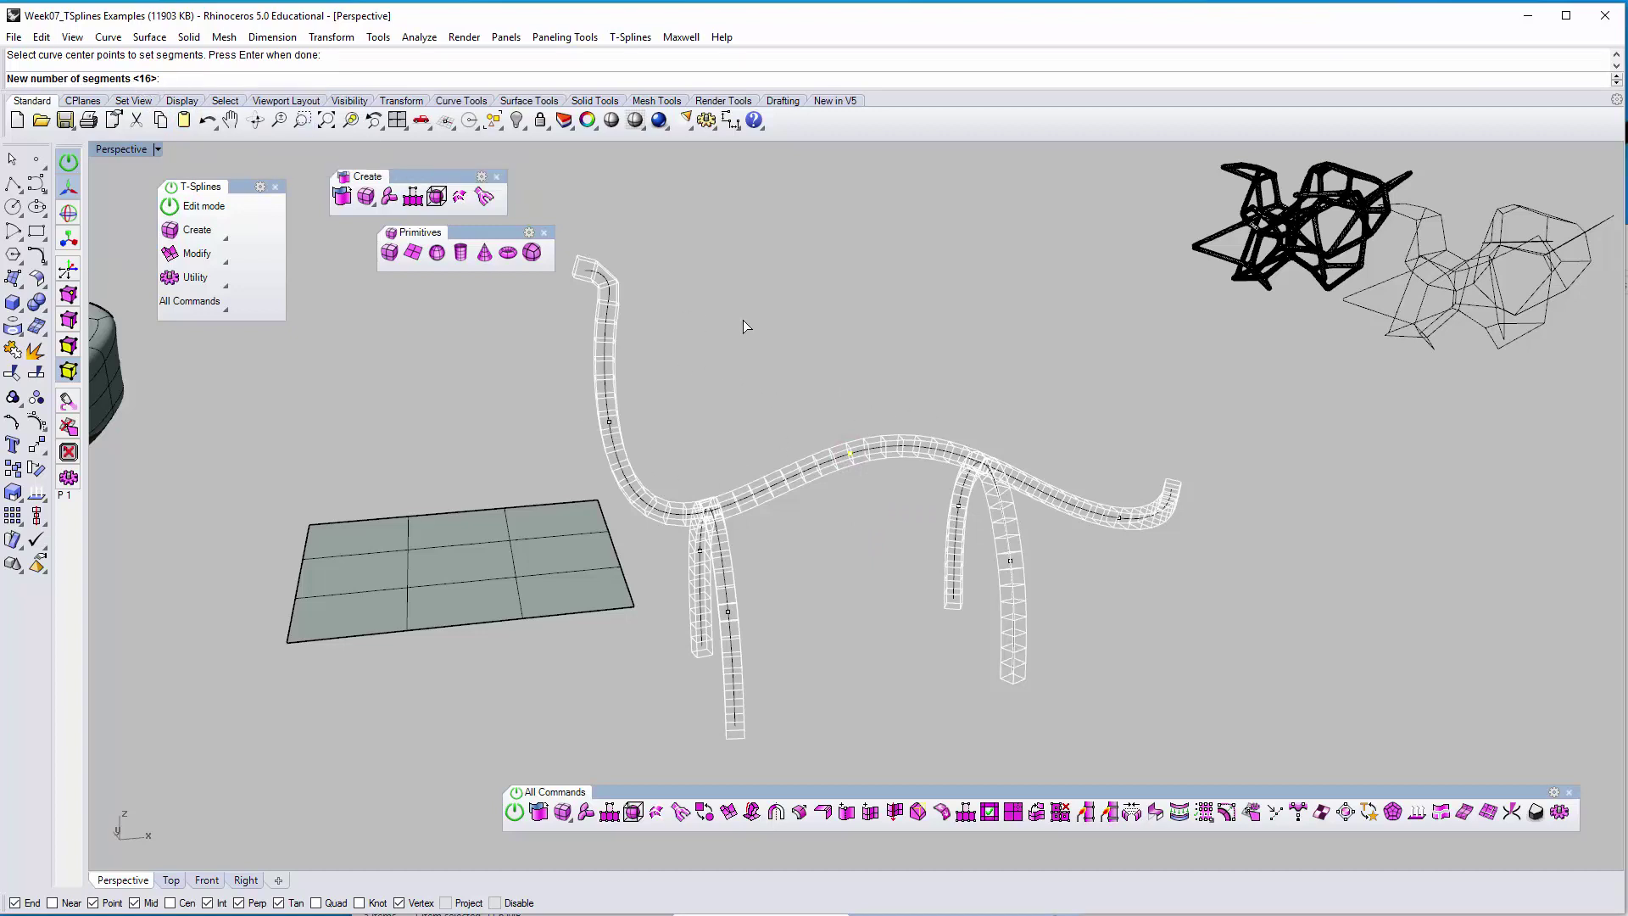
pyautogui.write('8')
pyautogui.press('Return')
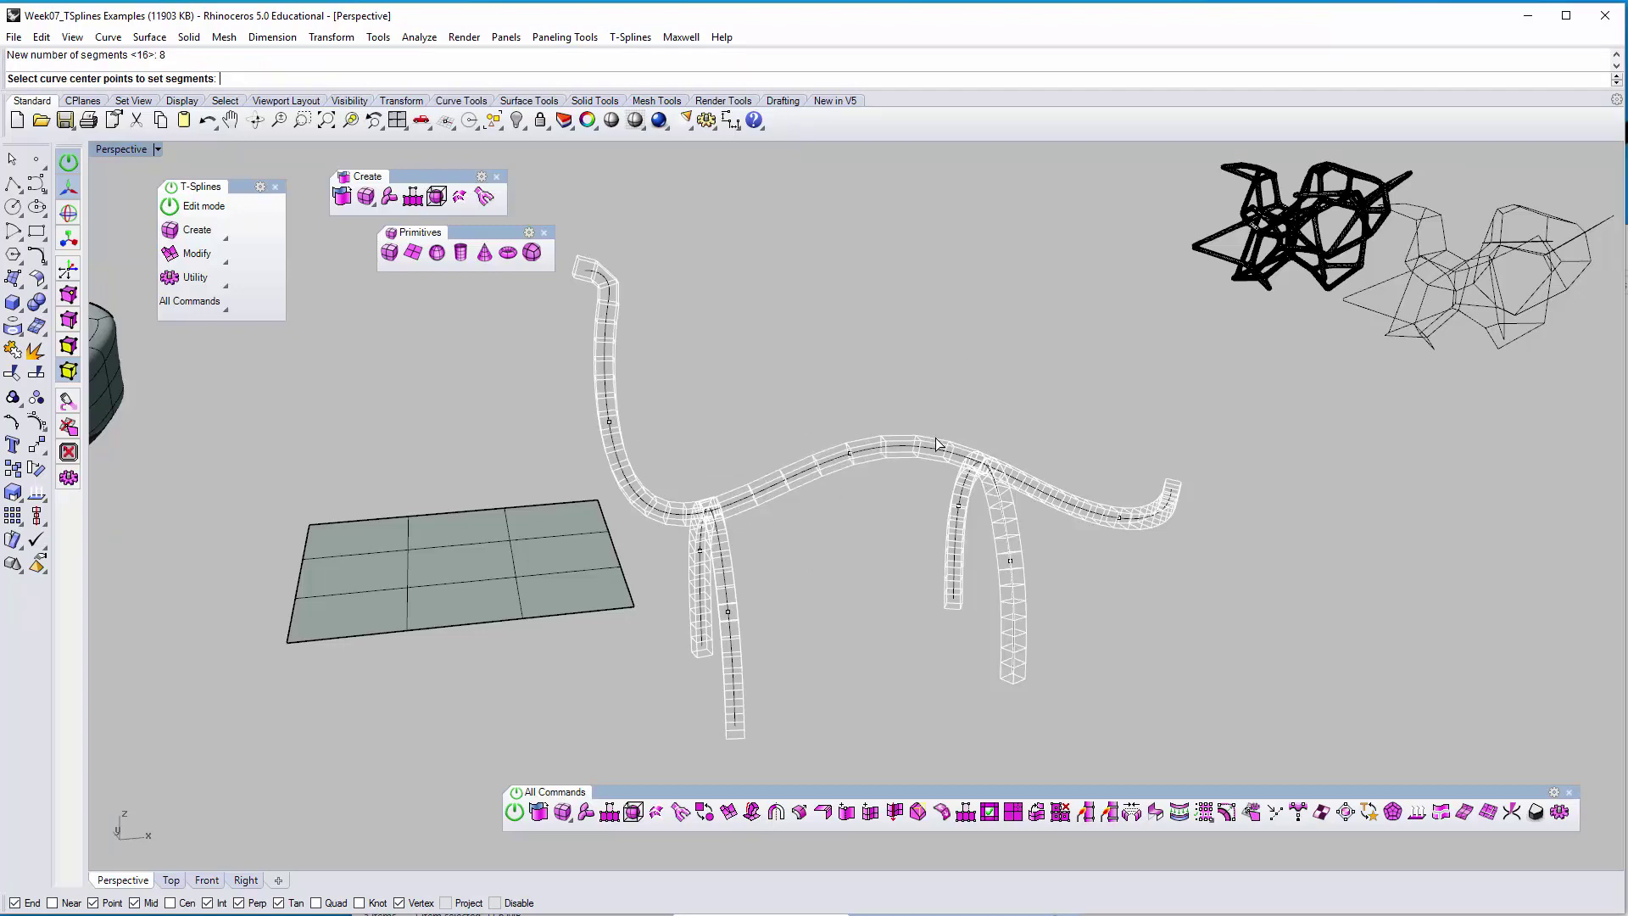
# Set the number of pipe segments to 8 on both the wavy curve's tall upright end and its curled low end
pyautogui.click(608, 423)
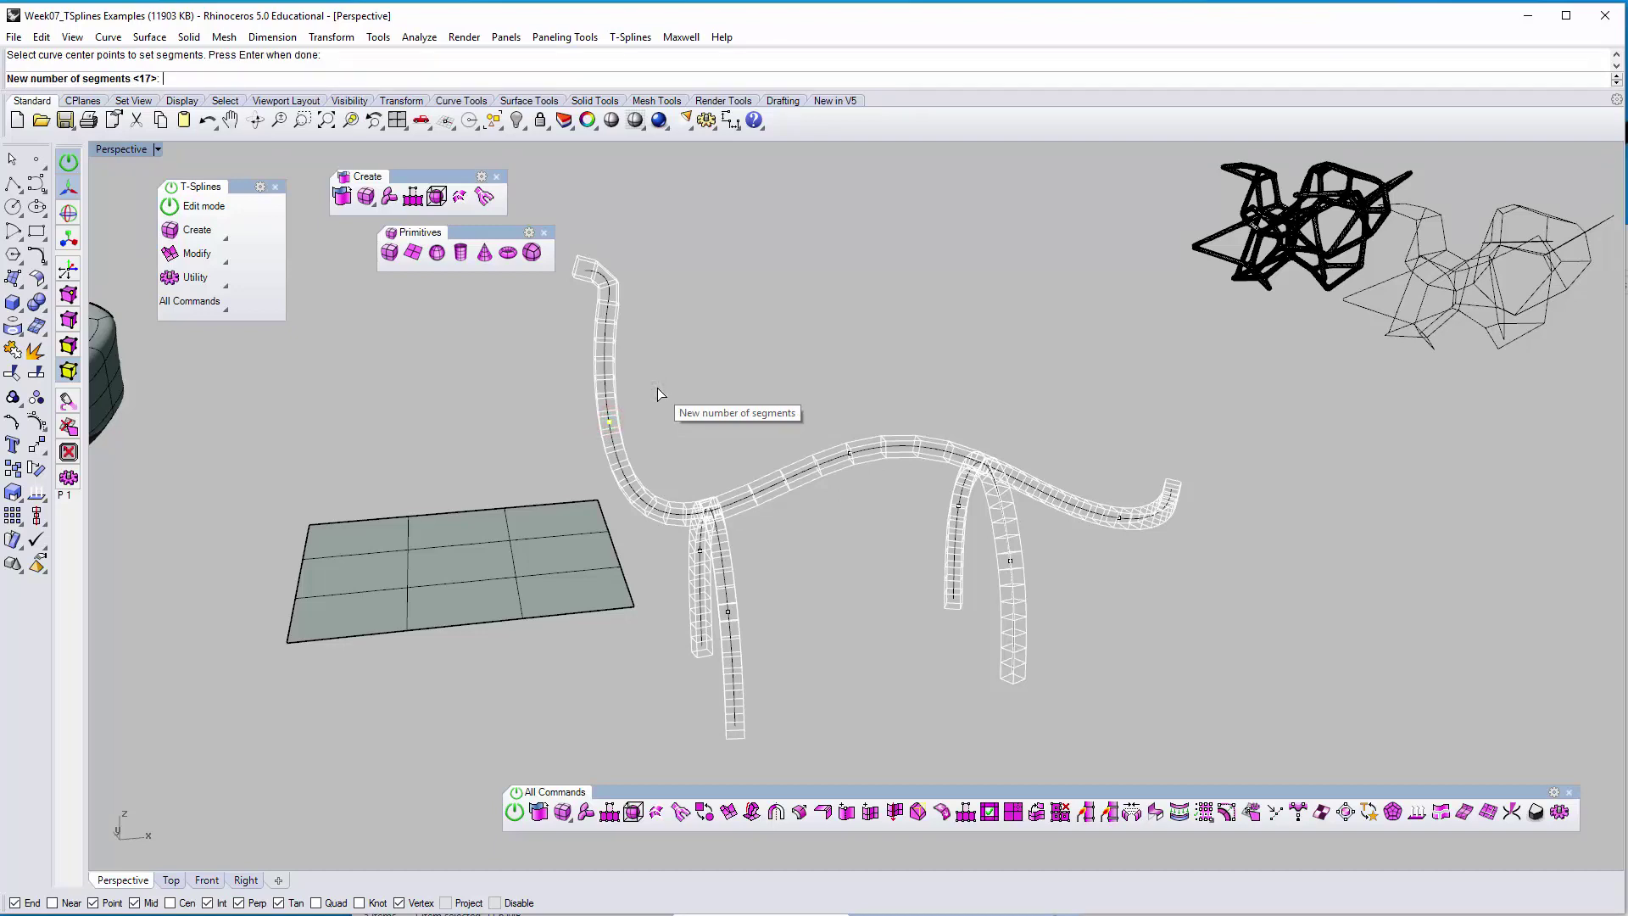
pyautogui.write('8')
pyautogui.press('Return')
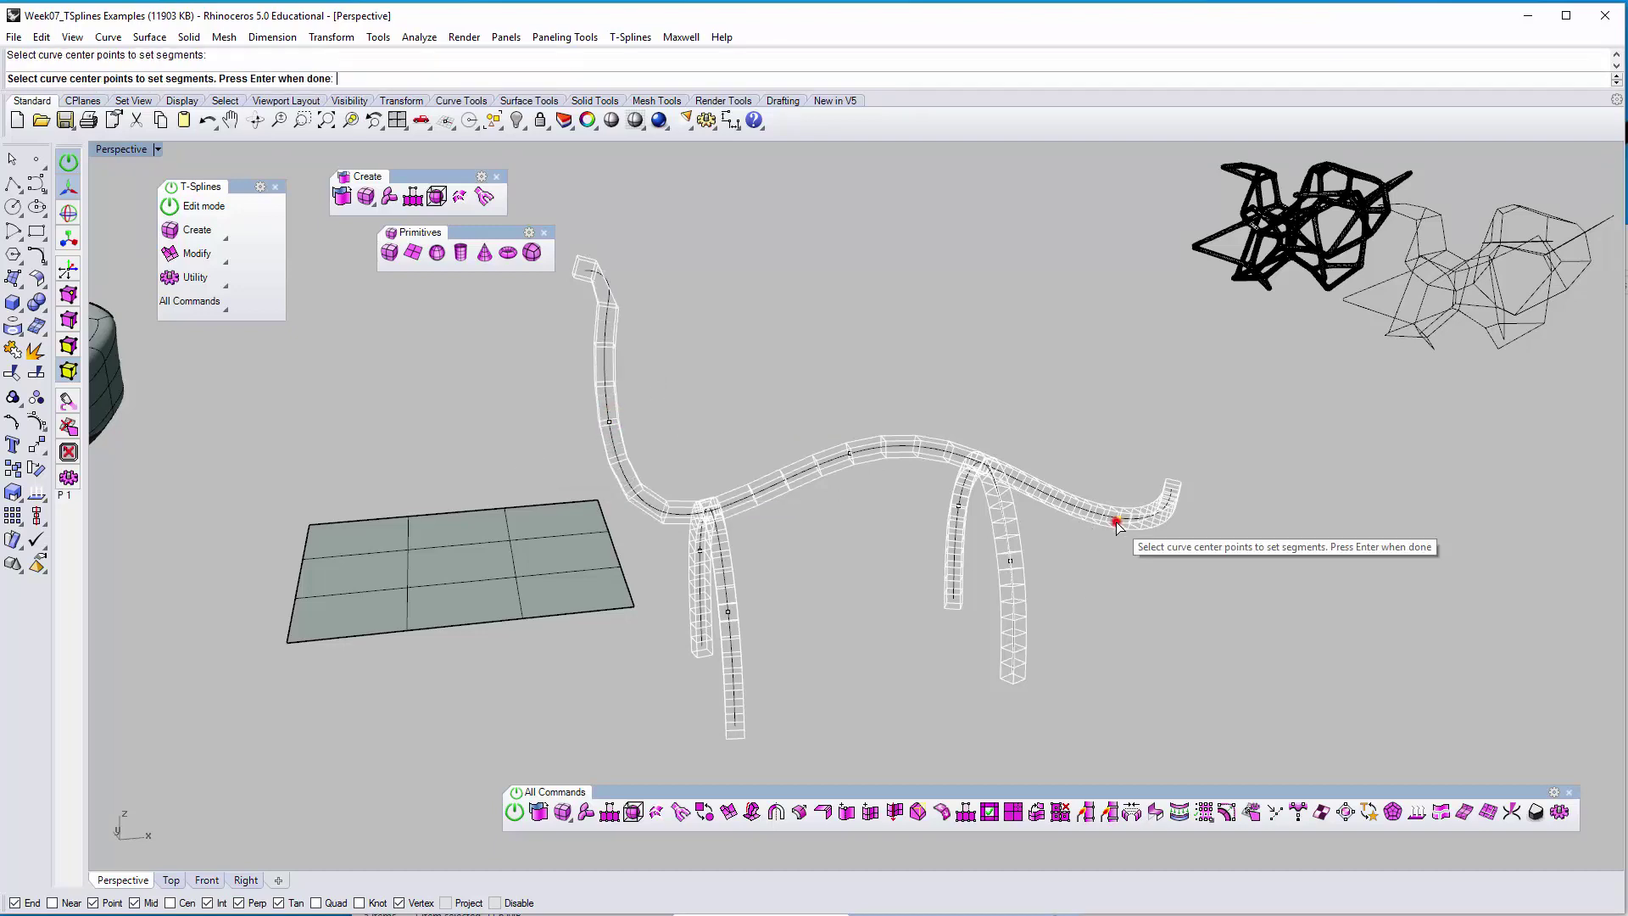
pyautogui.click(1118, 518)
pyautogui.write('8')
pyautogui.press('Return')
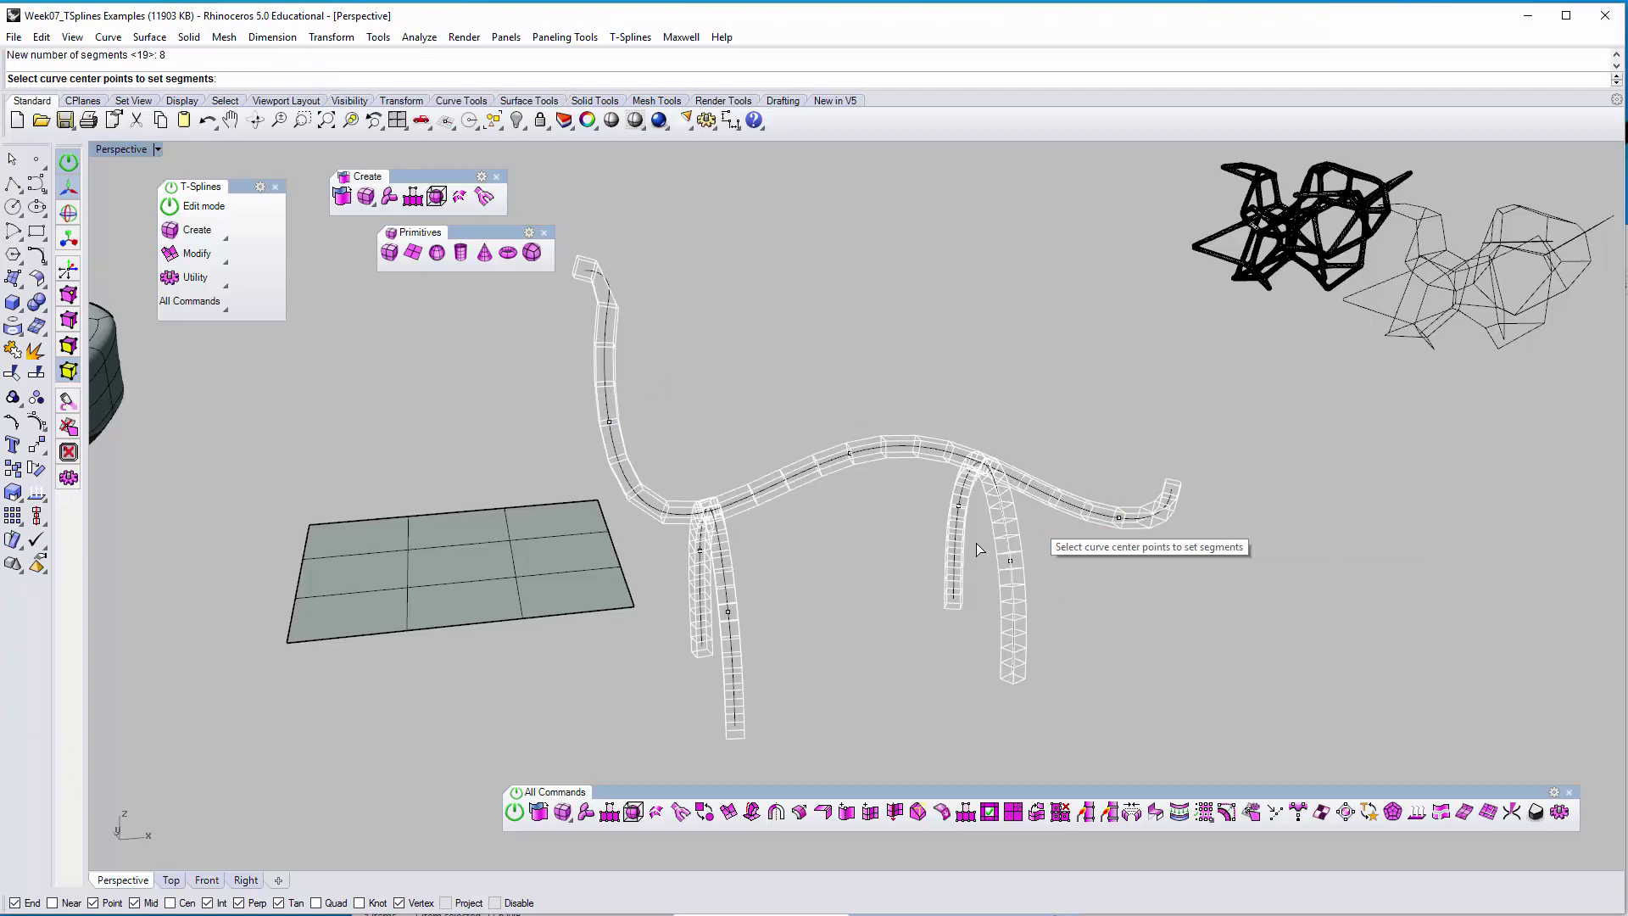
# Set the pipe segments on both legs of the rear arch to 8, adjust the front arch's two legs as well, and close segment editing
pyautogui.moveTo(983, 536)
pyautogui.mouseDown(button='right')
pyautogui.moveTo(1045, 549)
pyautogui.moveTo(1033, 554)
pyautogui.mouseUp(button='right')
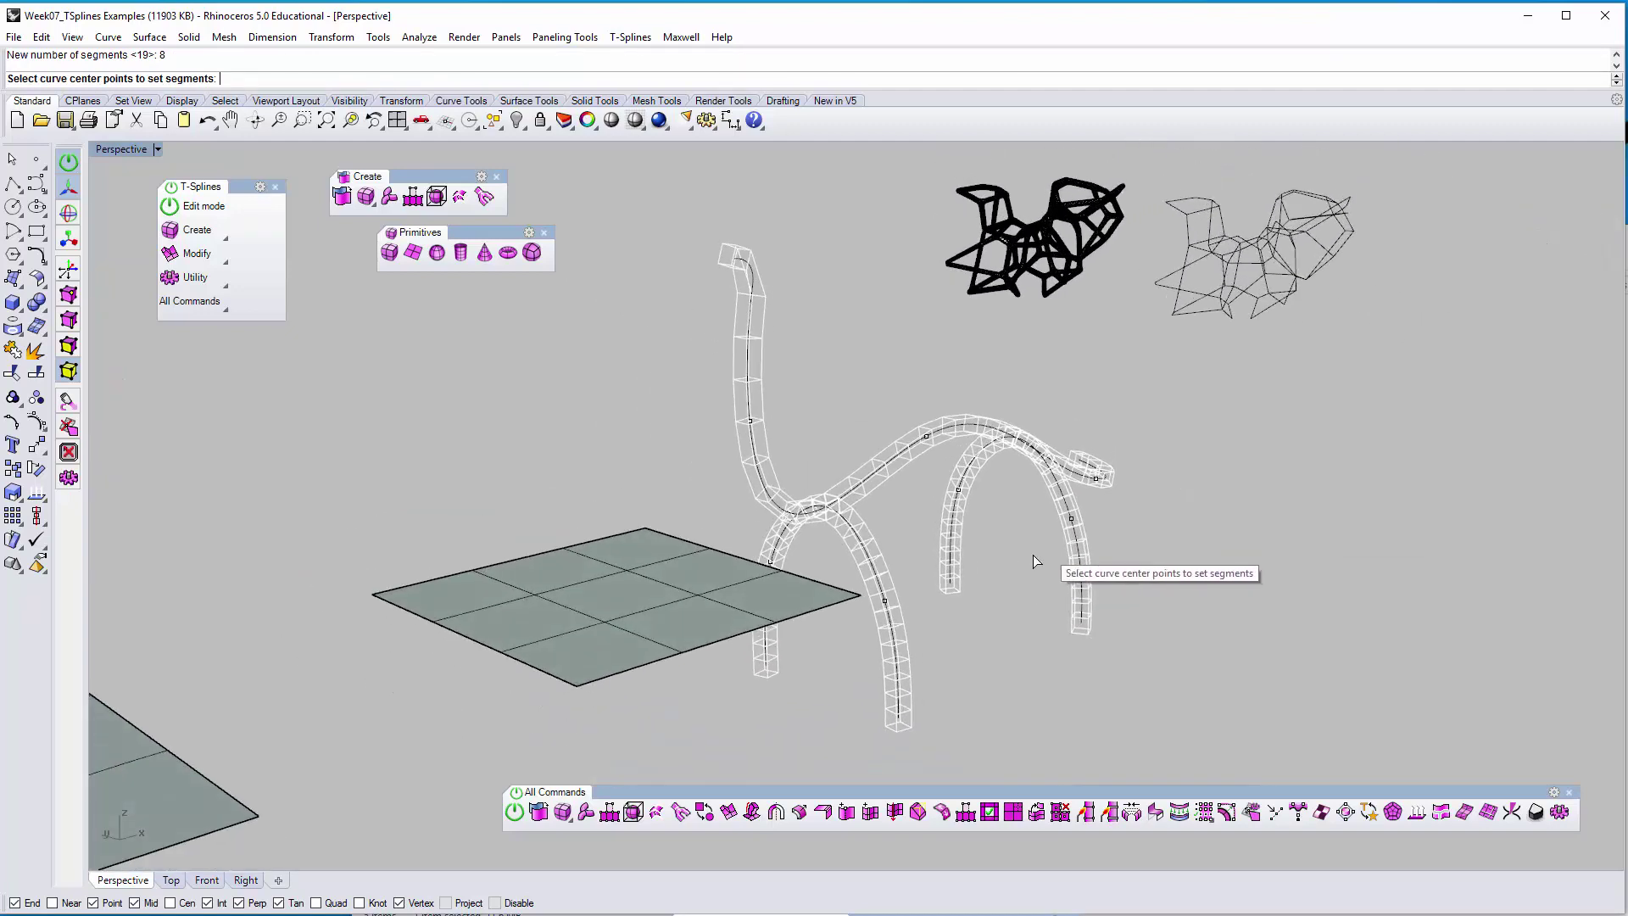
pyautogui.click(1070, 518)
pyautogui.rightClick(1169, 549)
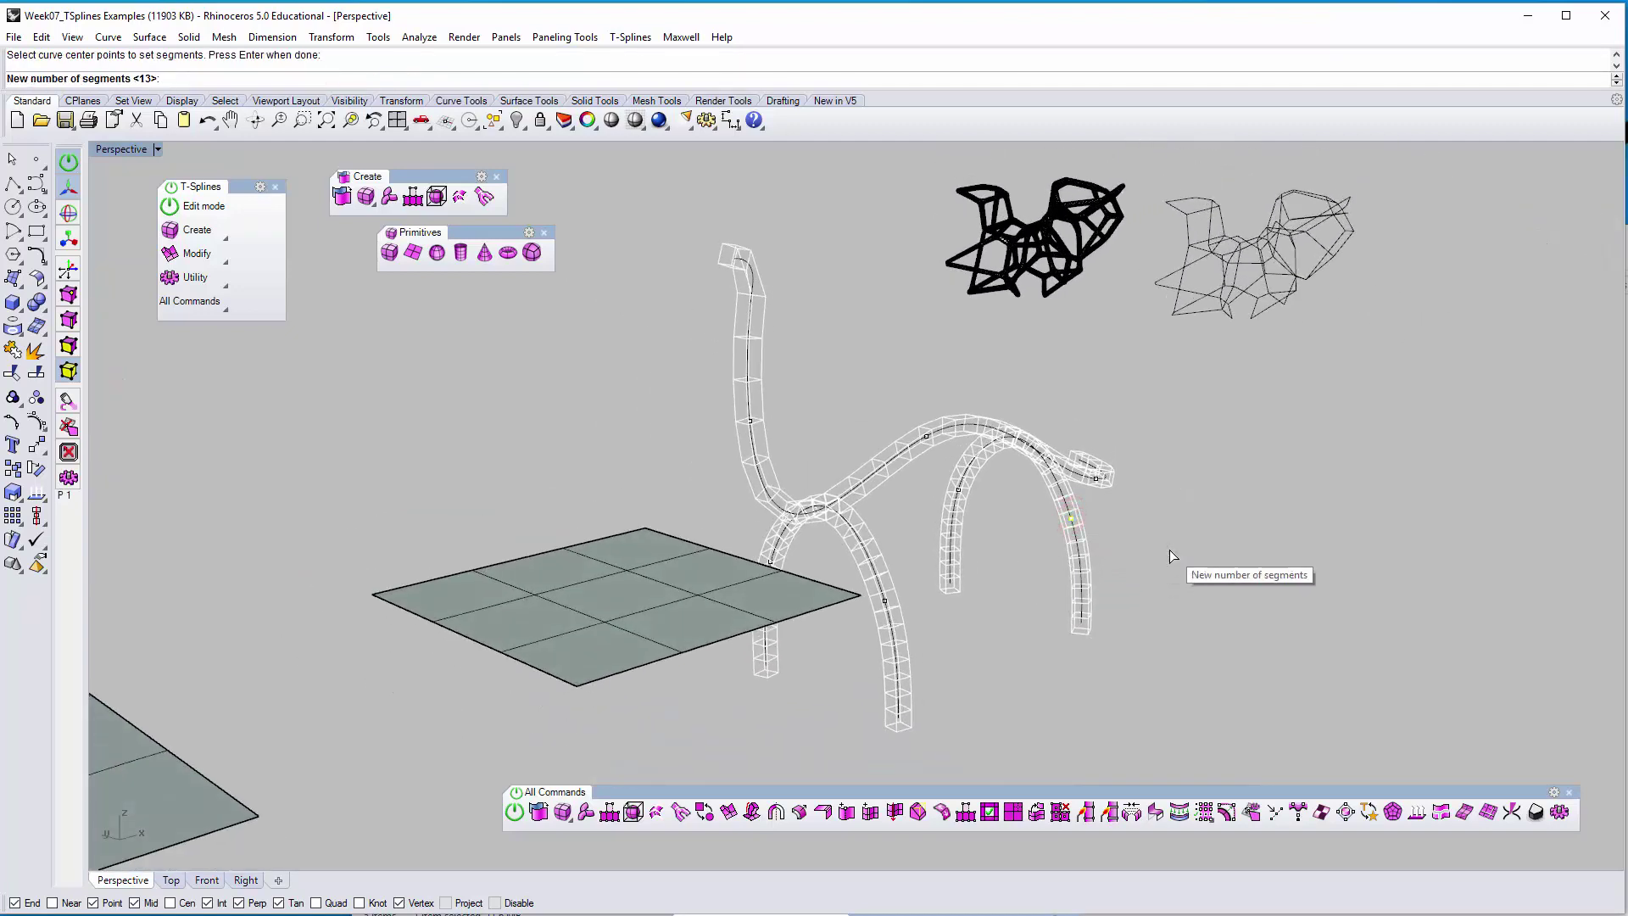
pyautogui.rightClick(1166, 551)
pyautogui.click(954, 488)
pyautogui.write('8')
pyautogui.press('Return')
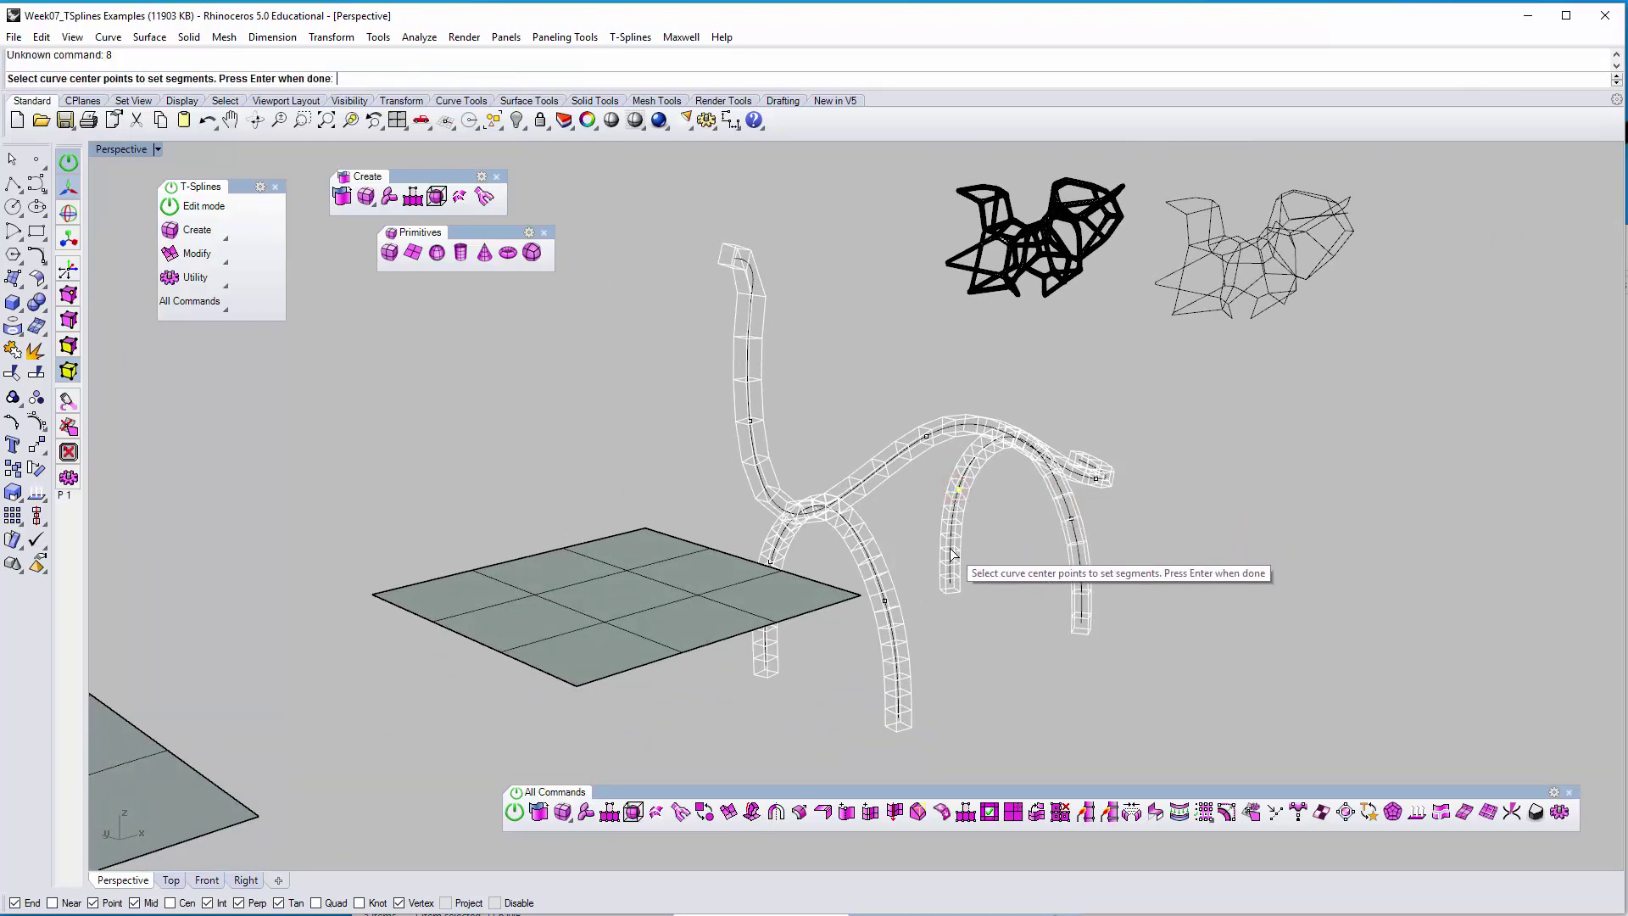
pyautogui.rightClick(983, 506)
pyautogui.write('8')
pyautogui.press('Return')
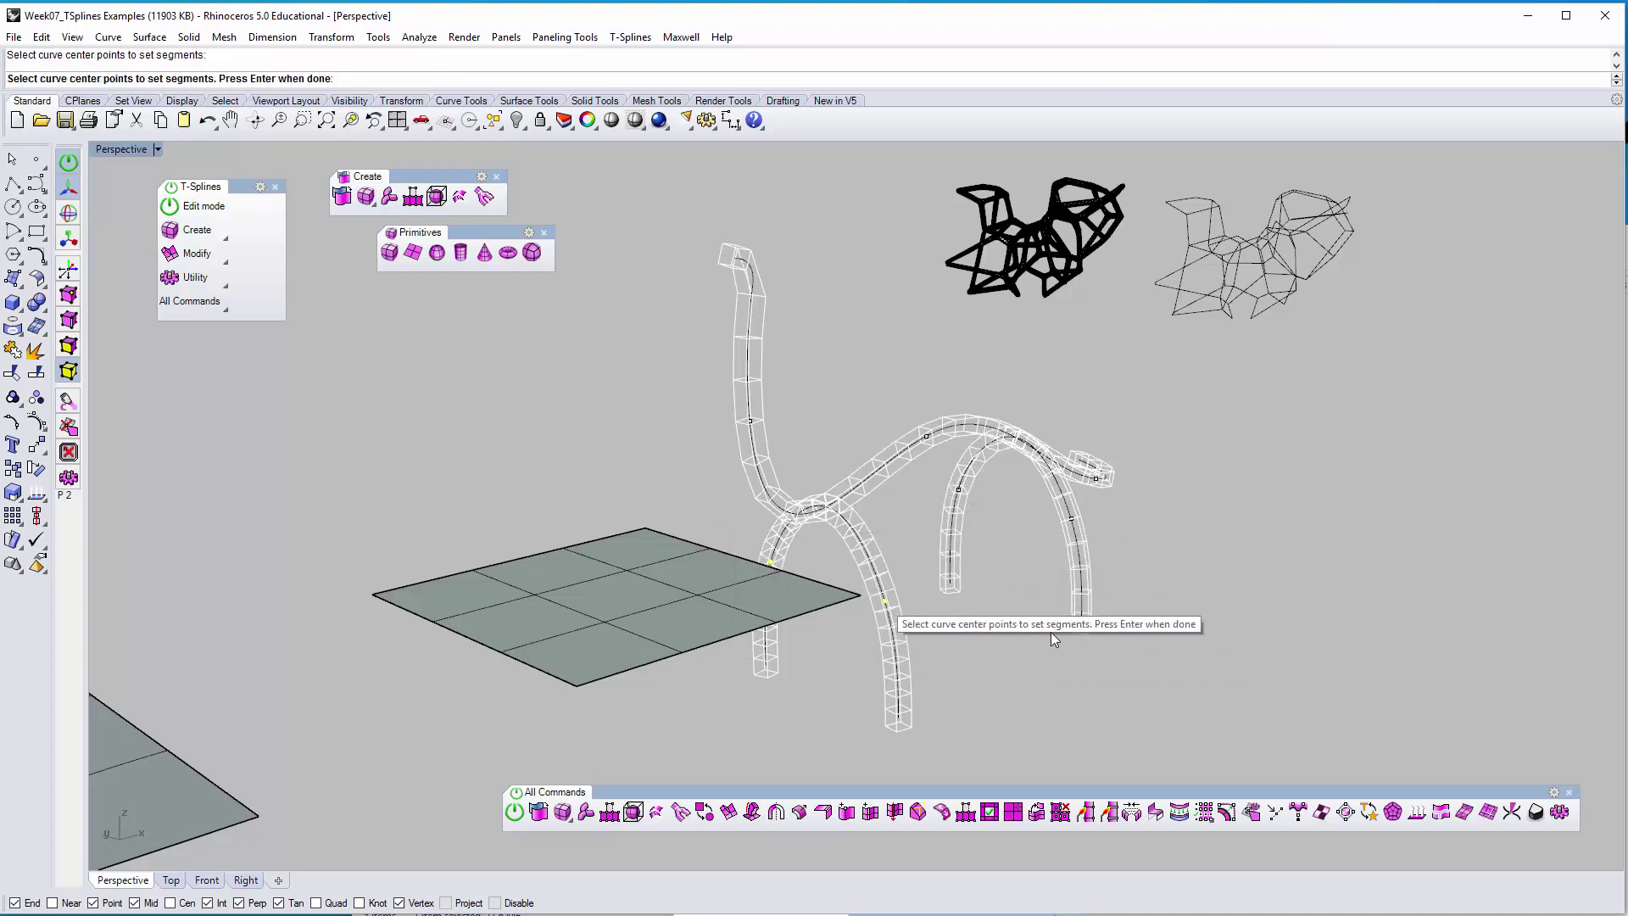
pyautogui.moveTo(1090, 659); pyautogui.dragTo(971, 503, button='right')
pyautogui.rightClick(751, 308)
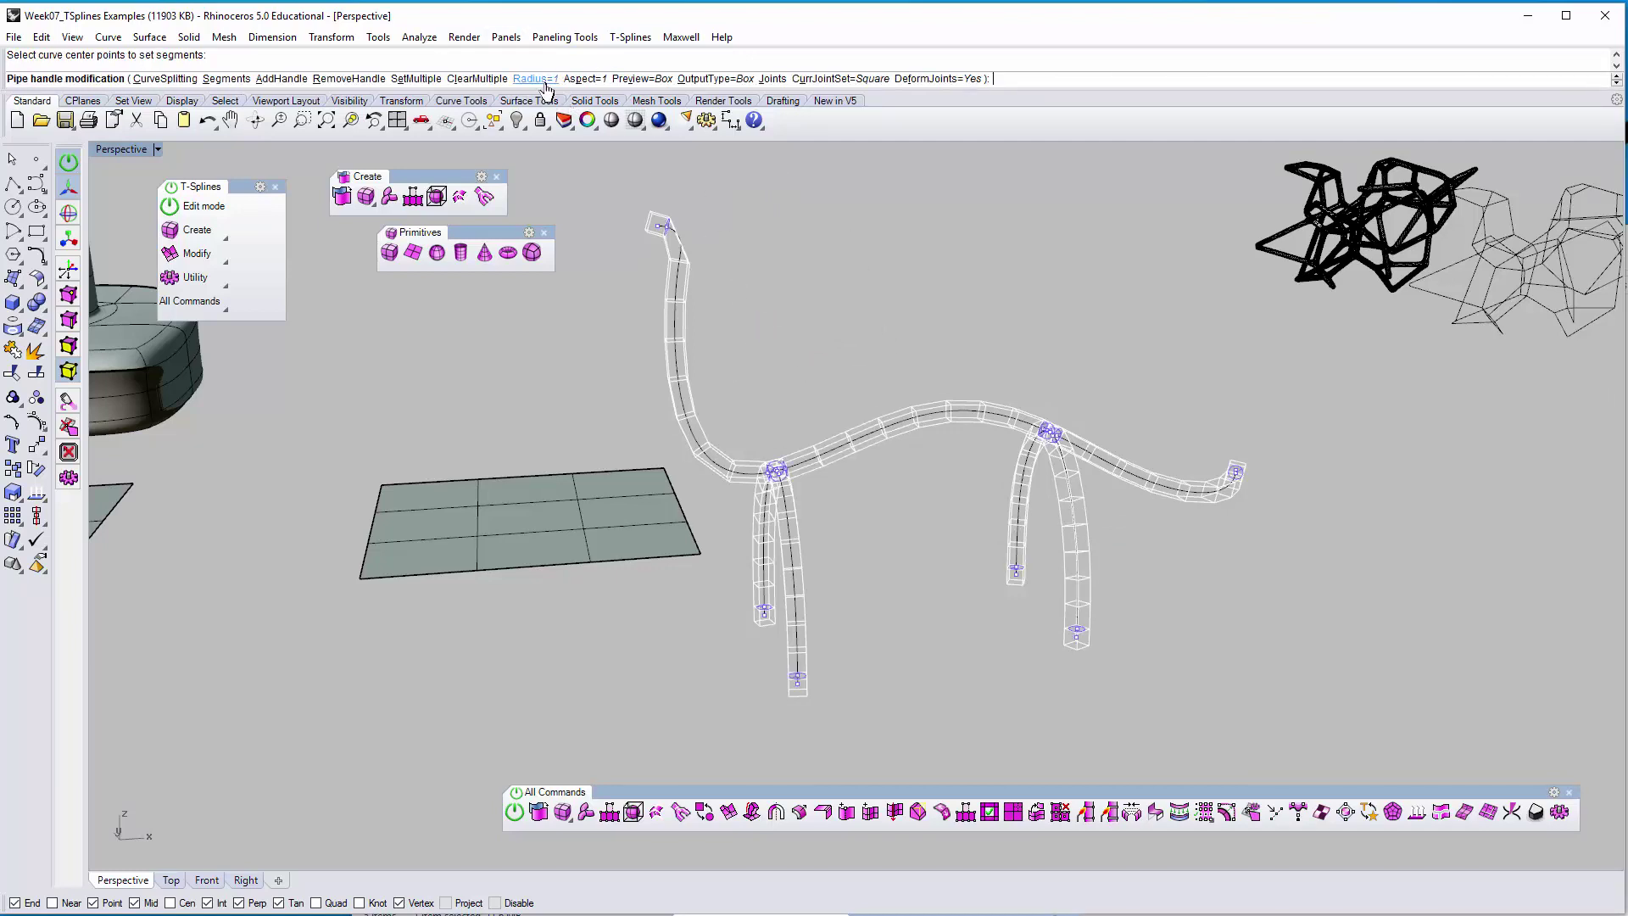
# Try enlarging the pipe radius at the top of one leg of the arch nearest the wavy curve's tall upright end
pyautogui.scroll(8, 882, 400)
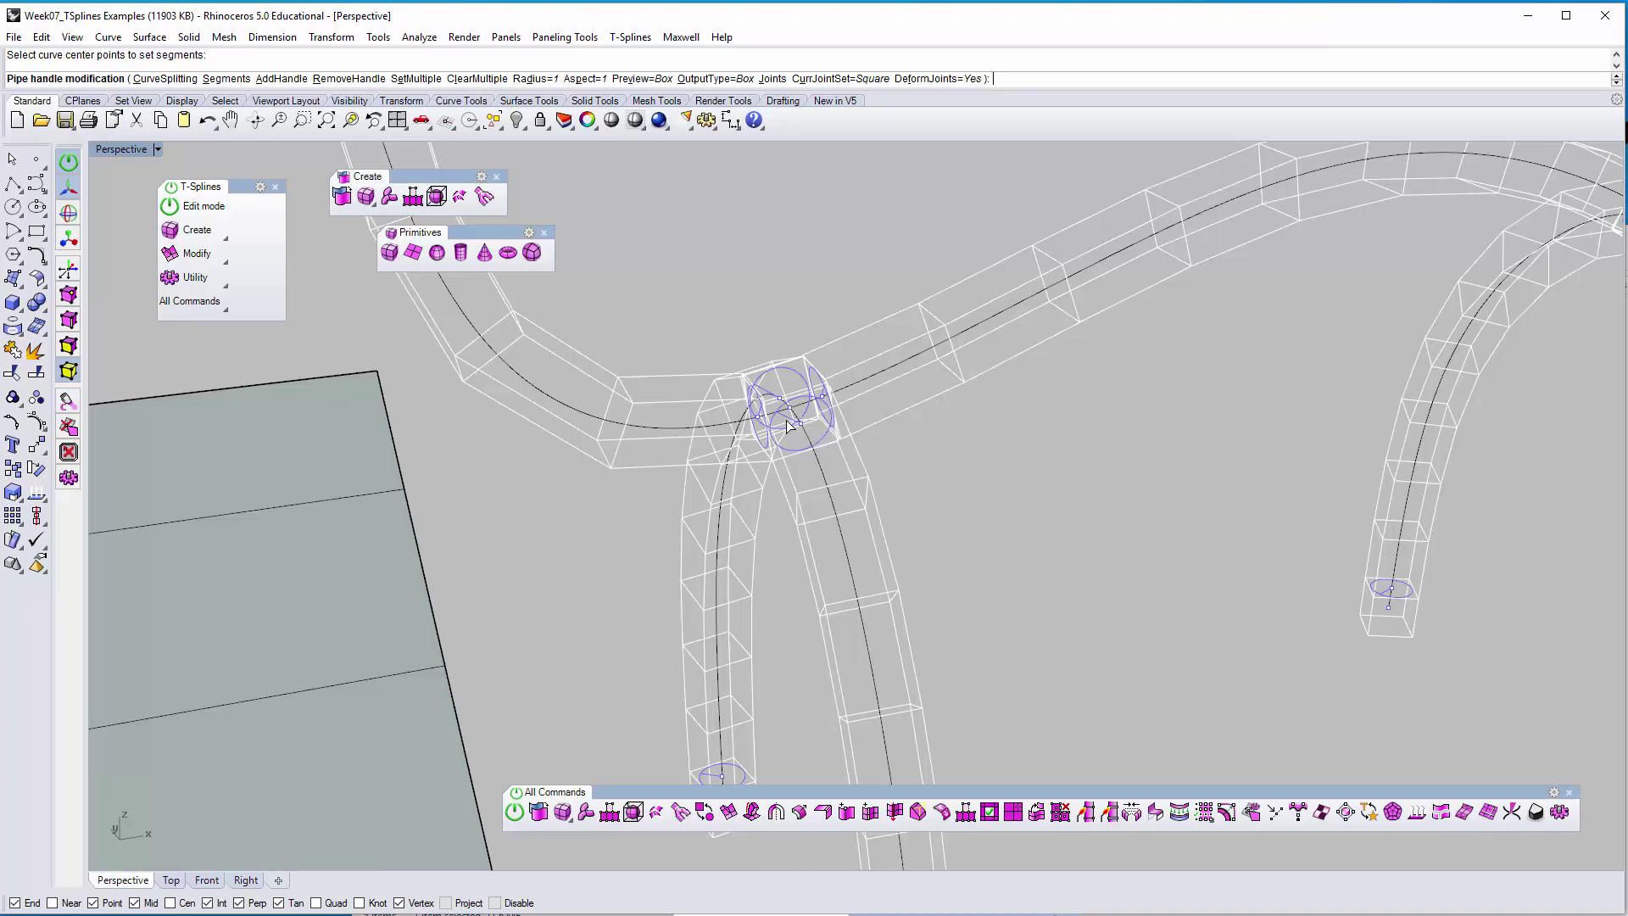
pyautogui.click(826, 442)
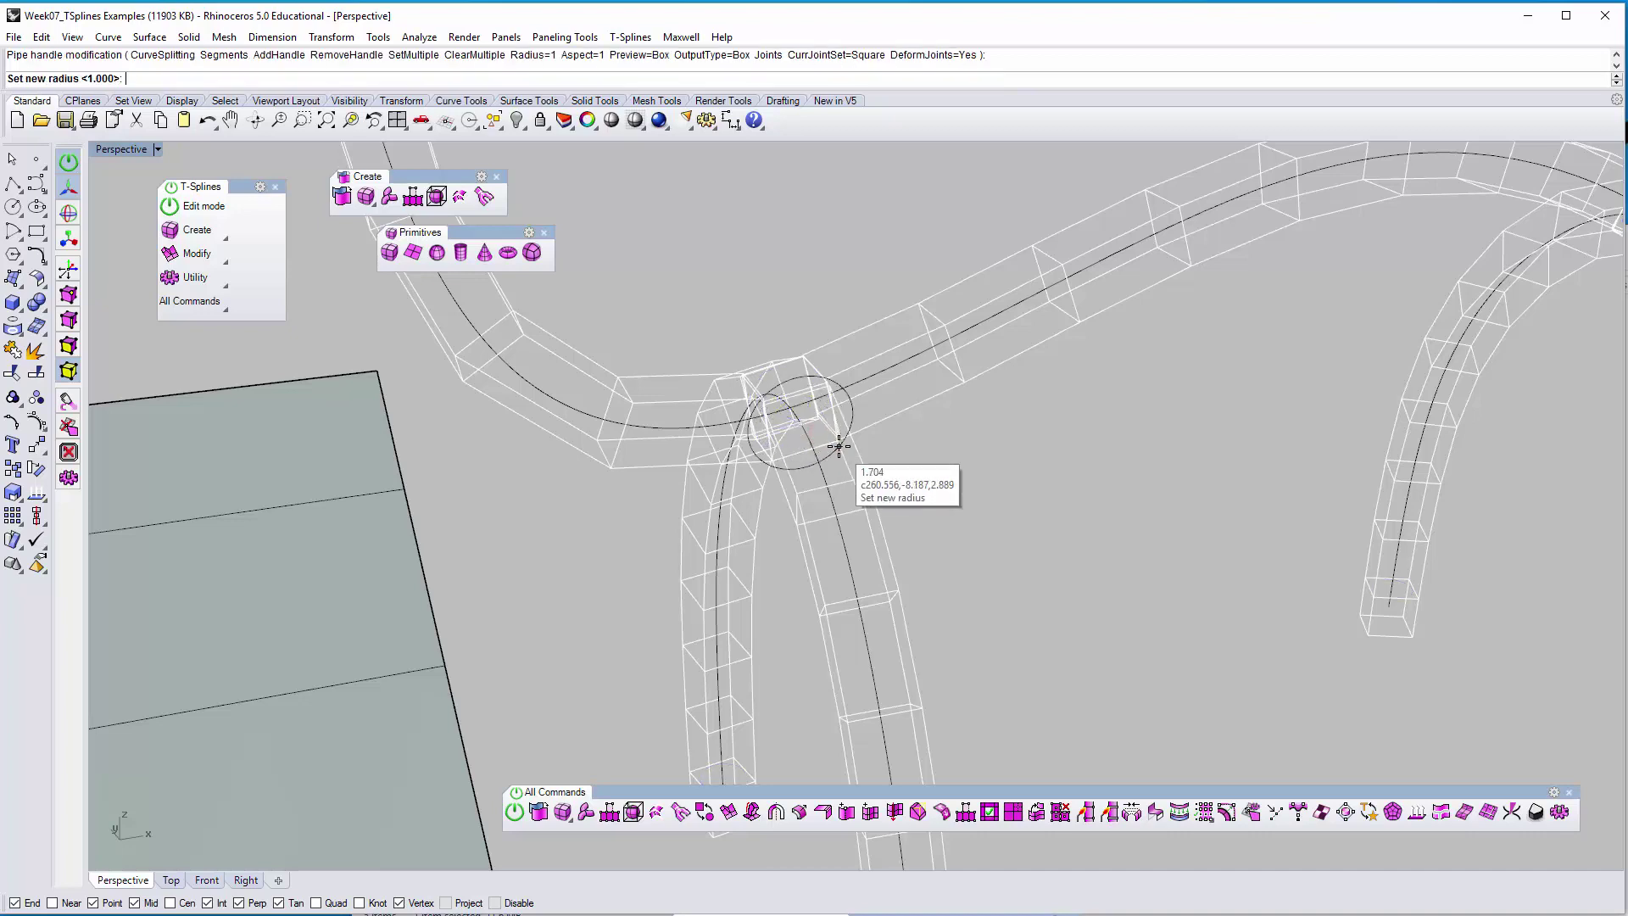
pyautogui.click(873, 469)
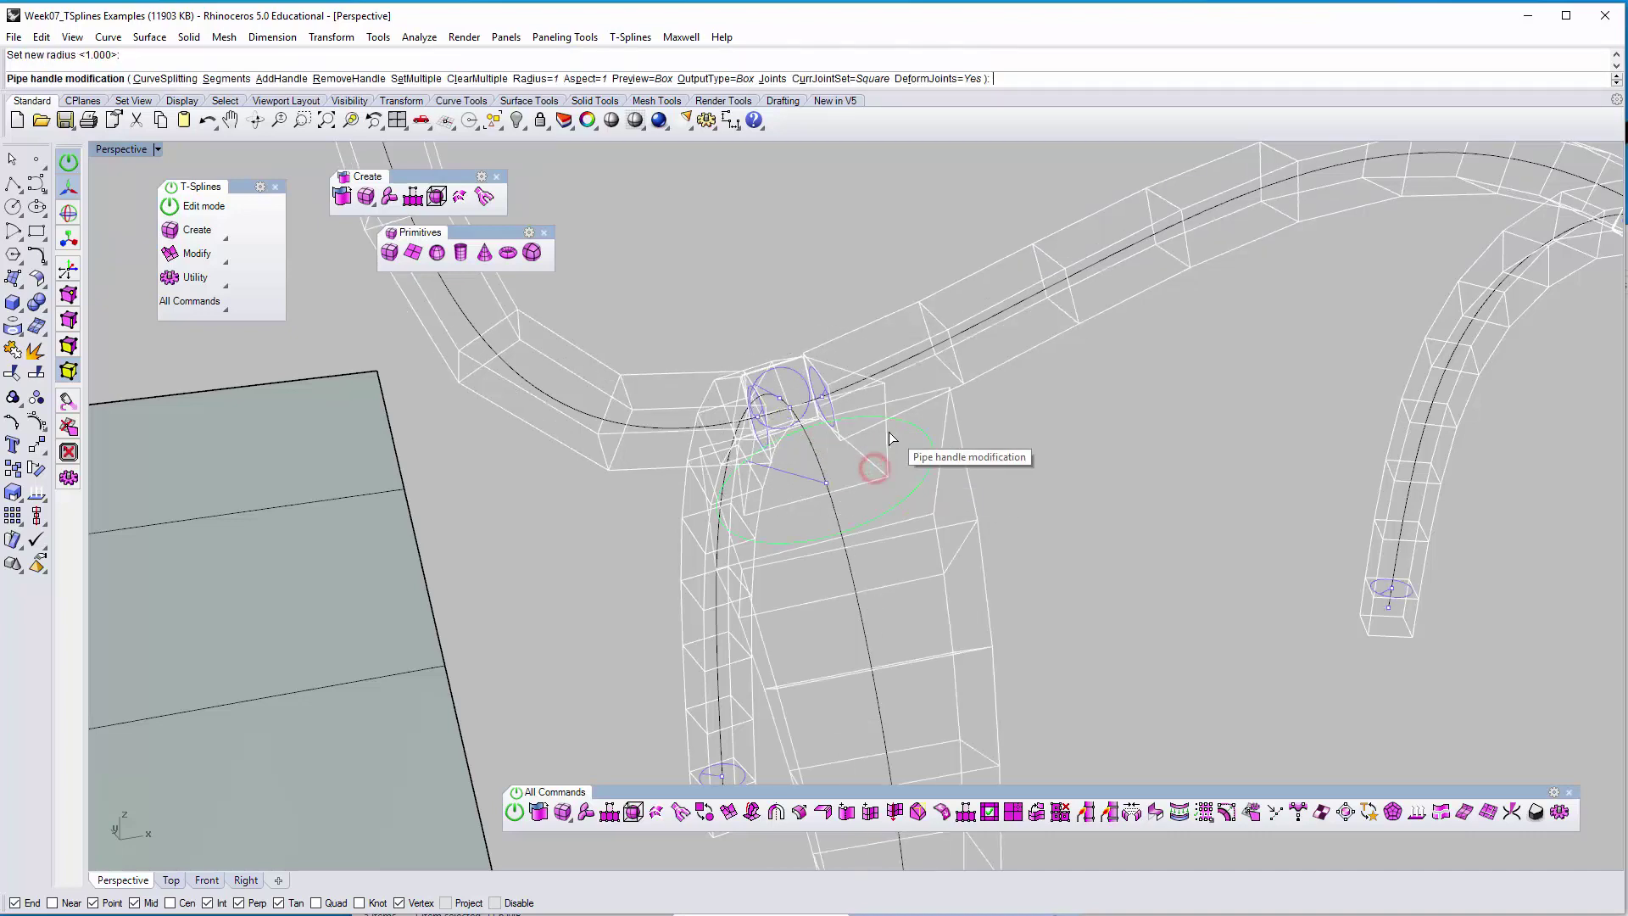
pyautogui.click(1022, 437)
pyautogui.moveTo(1028, 434); pyautogui.dragTo(1020, 422, button='right')
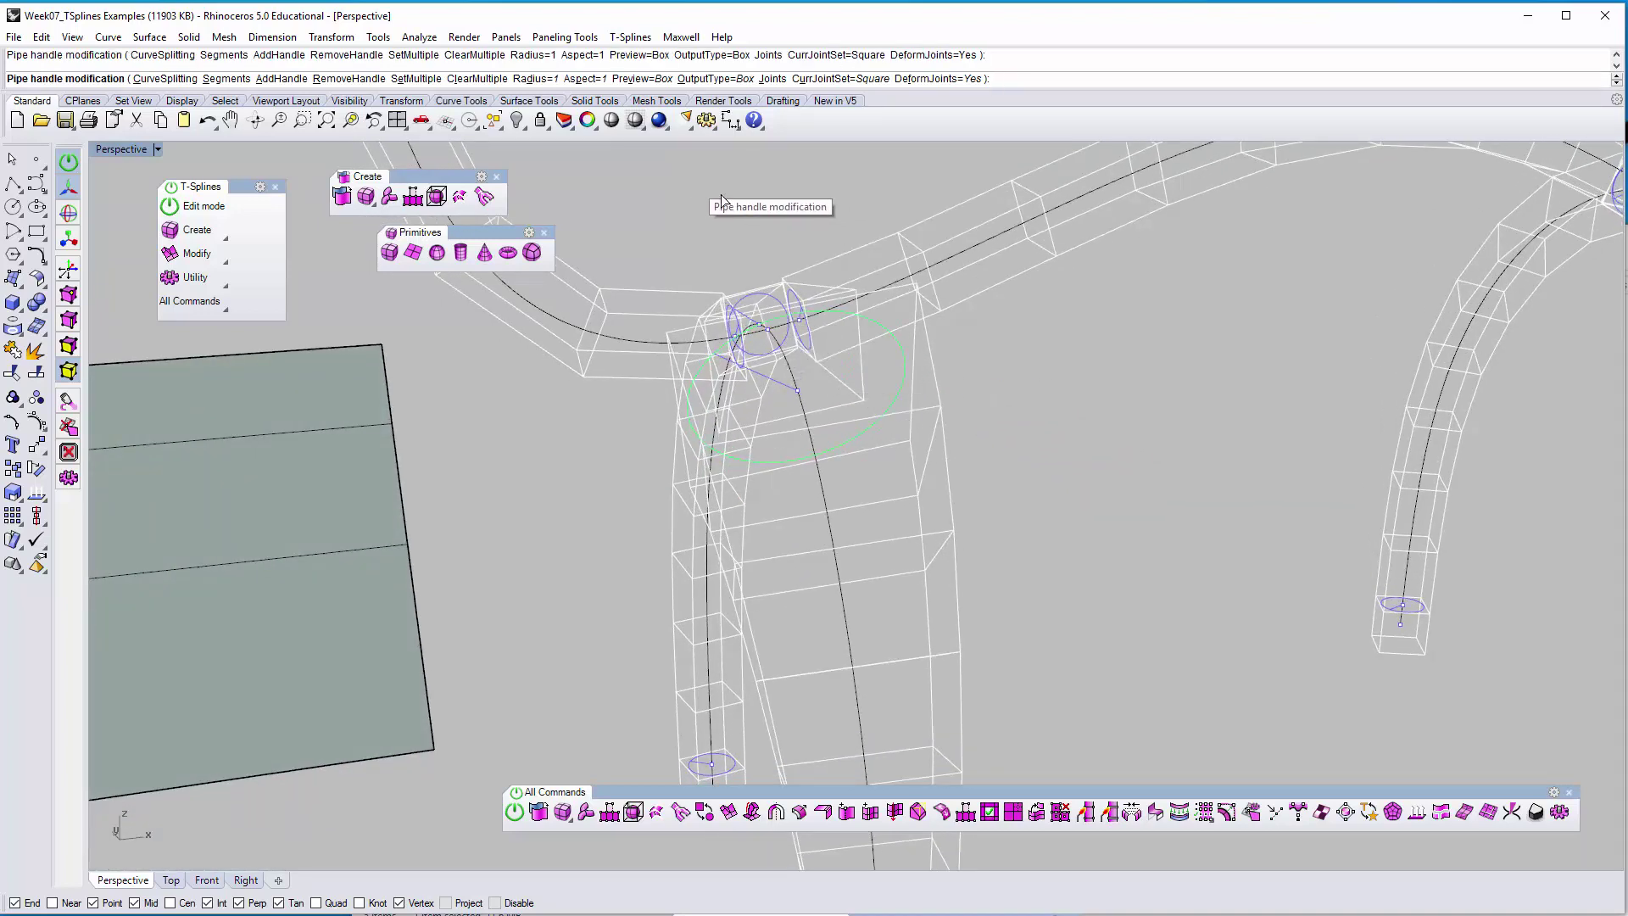
pyautogui.scroll(-5, 746, 418)
pyautogui.moveTo(887, 459); pyautogui.dragTo(793, 455, button='right')
pyautogui.press('Escape')
# Restart tsPipe on the wavy curve and both arches, and set the number of segments on all their stretches together to 8
pyautogui.scroll(-2, 795, 414)
pyautogui.moveTo(763, 291); pyautogui.dragTo(685, 237)
pyautogui.rightClick(822, 329)
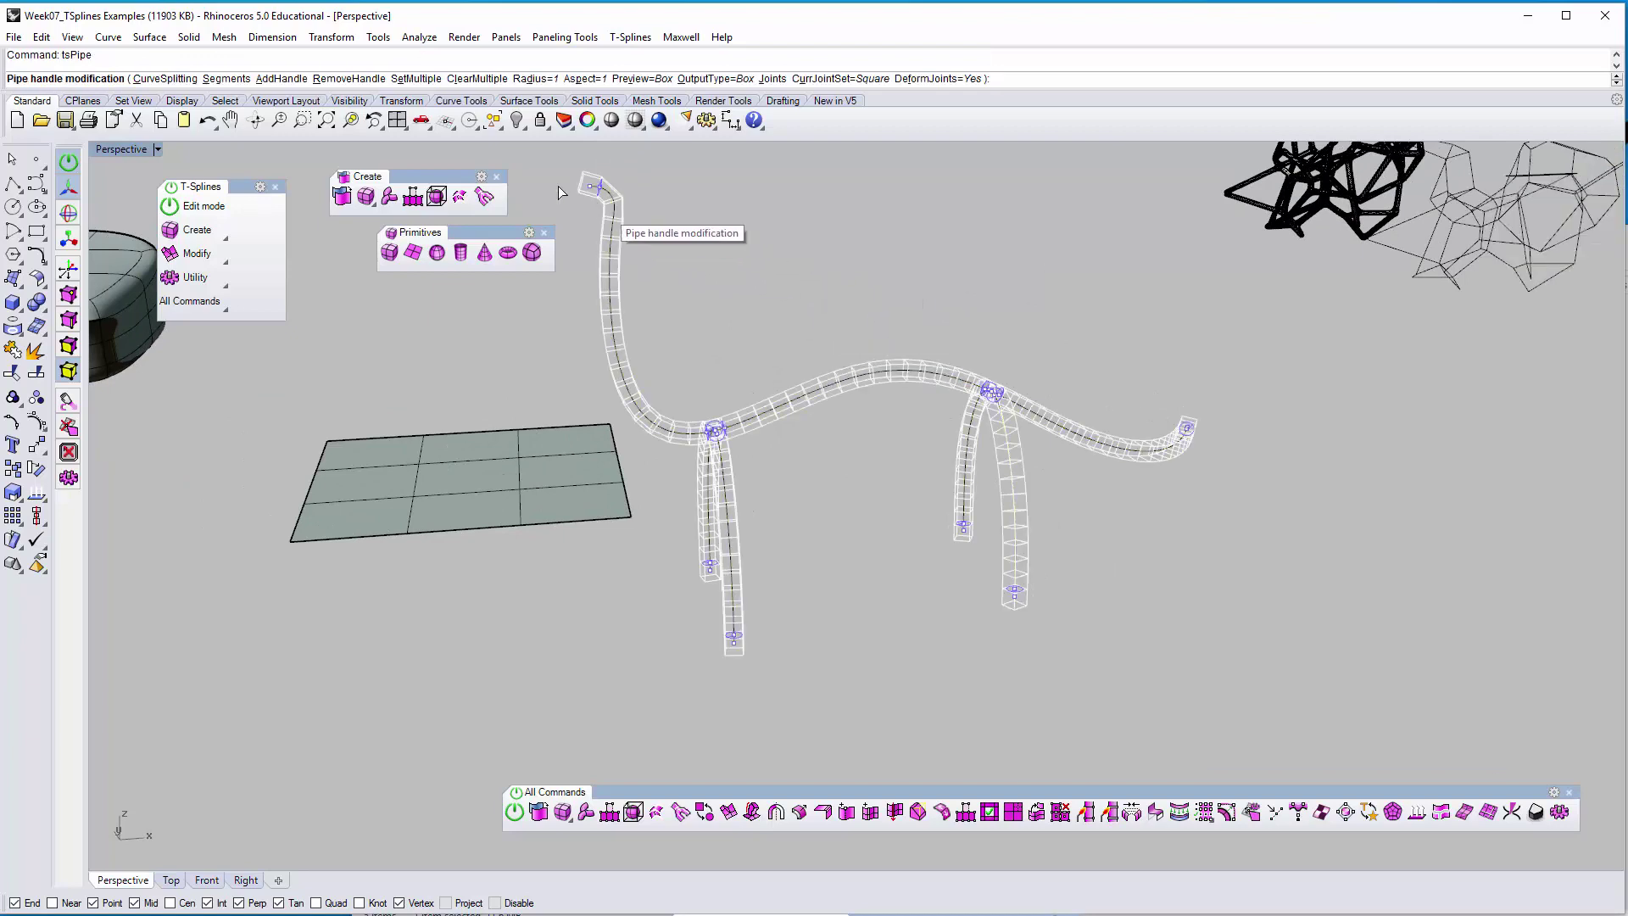
pyautogui.click(242, 83)
pyautogui.scroll(-3, 689, 275)
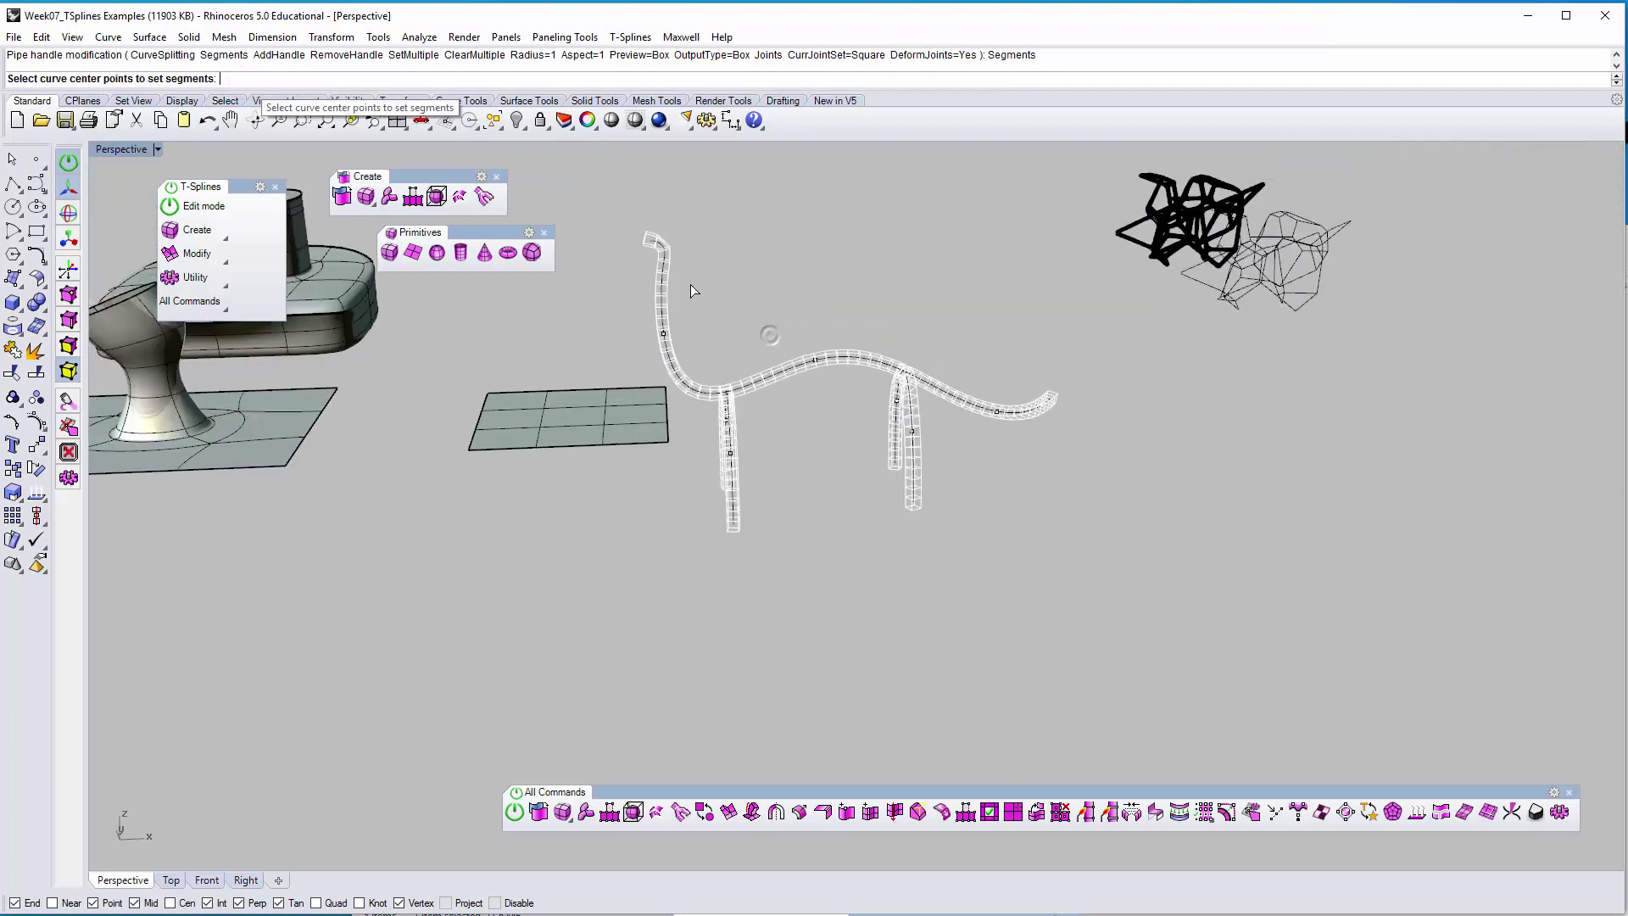
pyautogui.moveTo(634, 195); pyautogui.dragTo(1055, 590)
pyautogui.scroll(3, 827, 300)
pyautogui.press('Return')
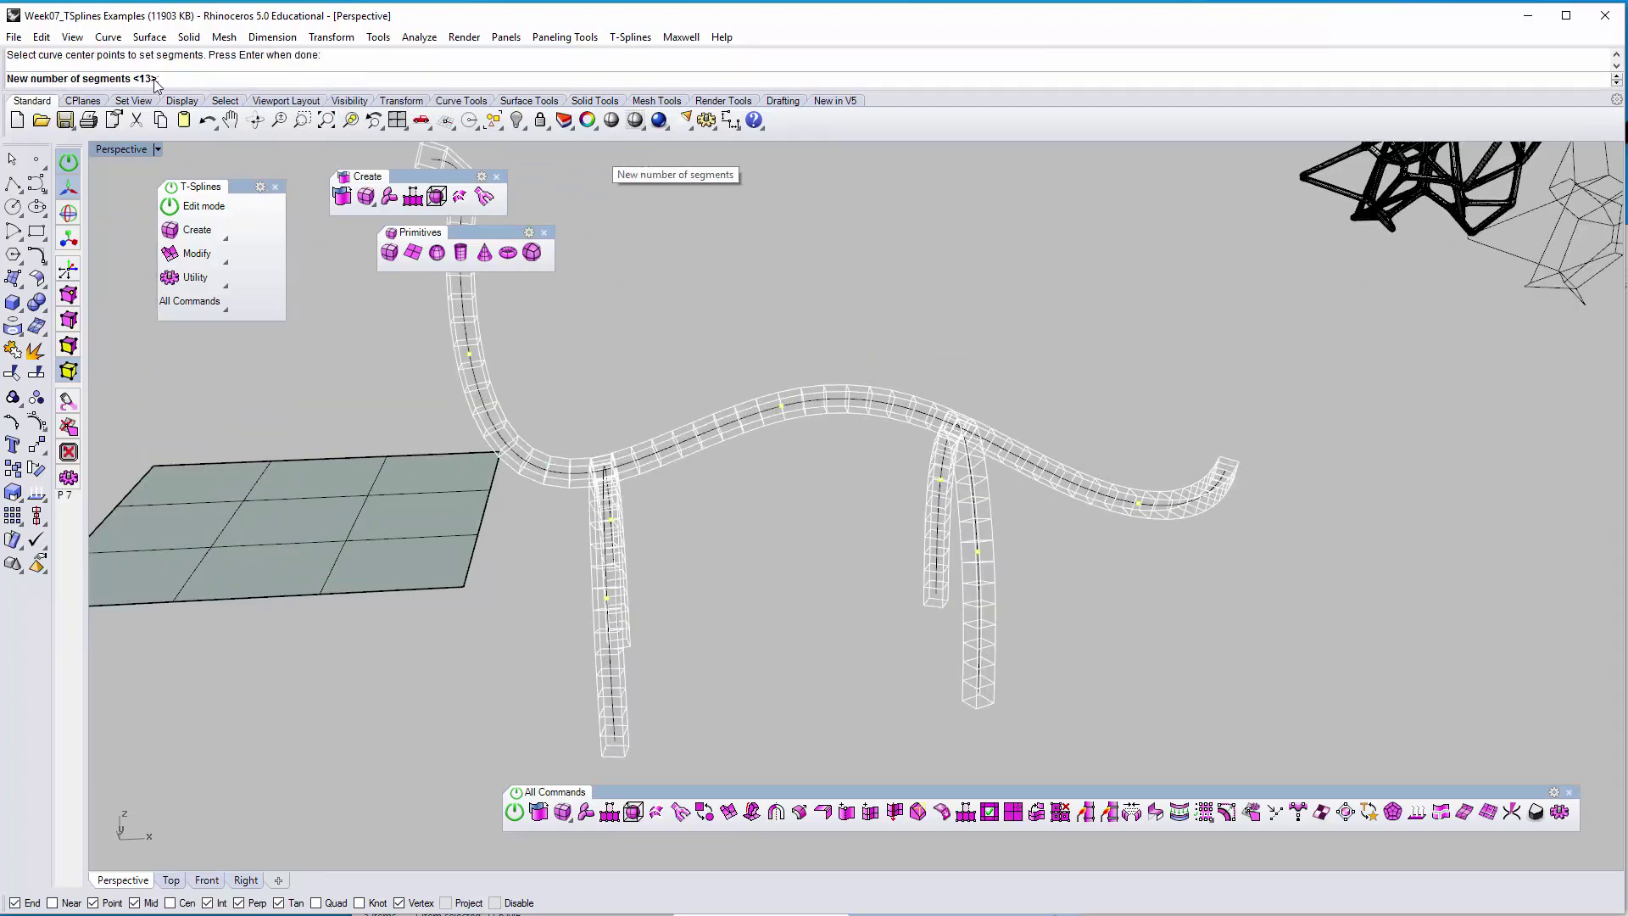
pyautogui.write('8')
pyautogui.press('Return')
pyautogui.moveTo(736, 336); pyautogui.dragTo(657, 282, button='right')
pyautogui.press('Return')
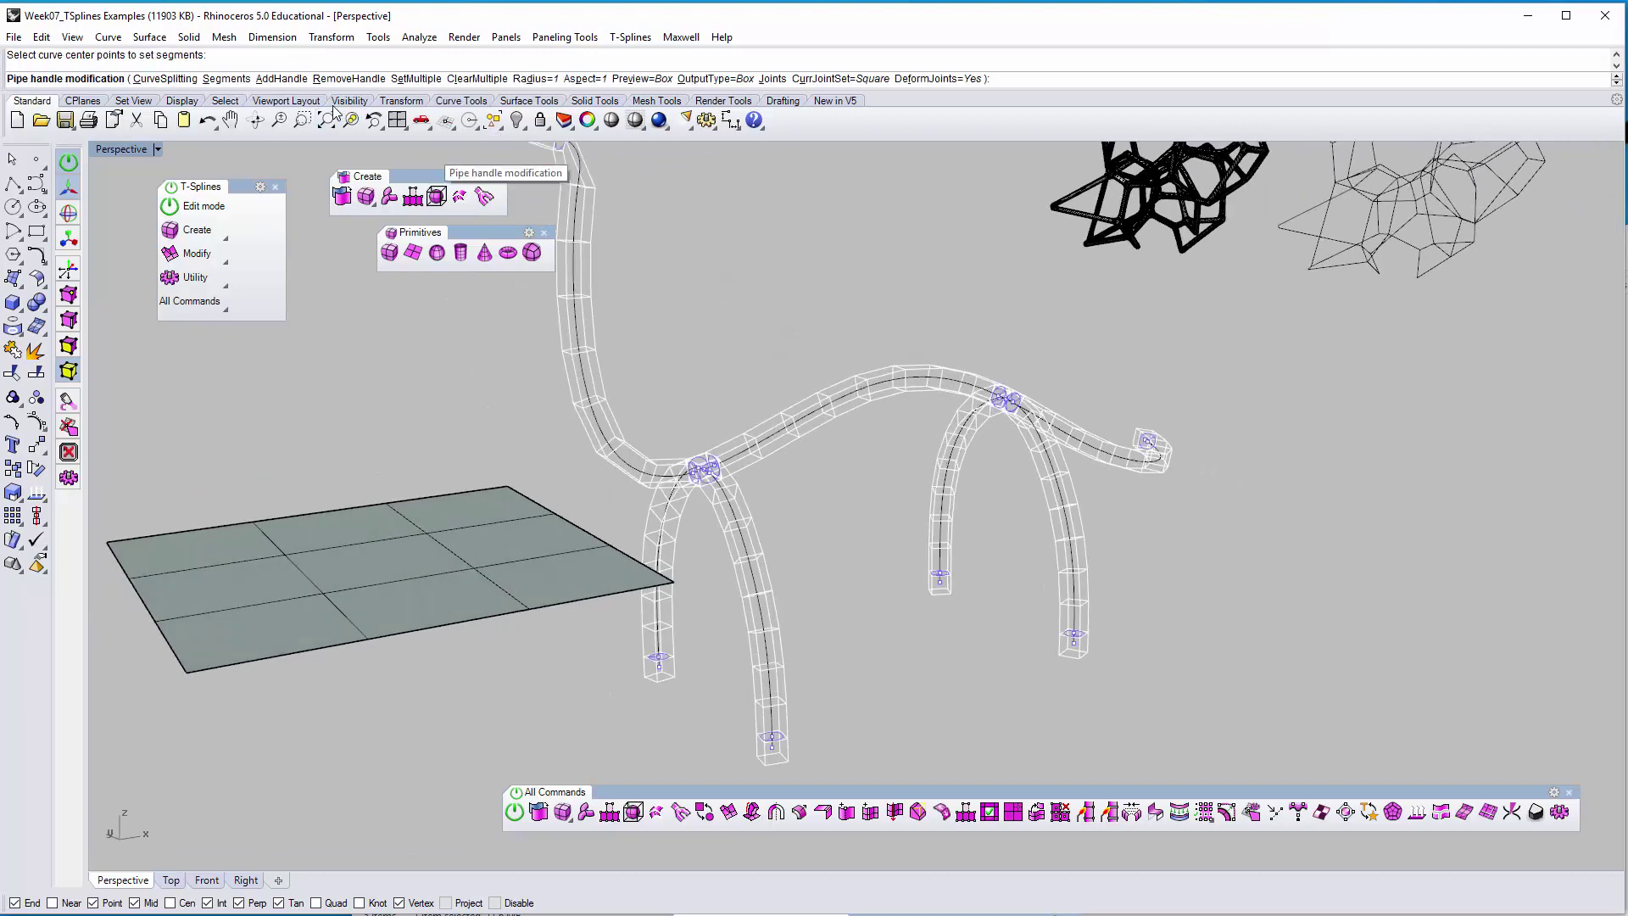
# Rotate the pipe's cross-section at the tail-end handle to a new angle
pyautogui.scroll(3, 692, 473)
pyautogui.scroll(5, 694, 473)
pyautogui.moveTo(746, 504); pyautogui.dragTo(676, 485, button='right')
pyautogui.scroll(-6, 677, 485)
pyautogui.keyDown('shift'); pyautogui.moveTo(945, 530); pyautogui.dragTo(1183, 502, button='right'); pyautogui.keyUp('shift')
pyautogui.click(1178, 466)
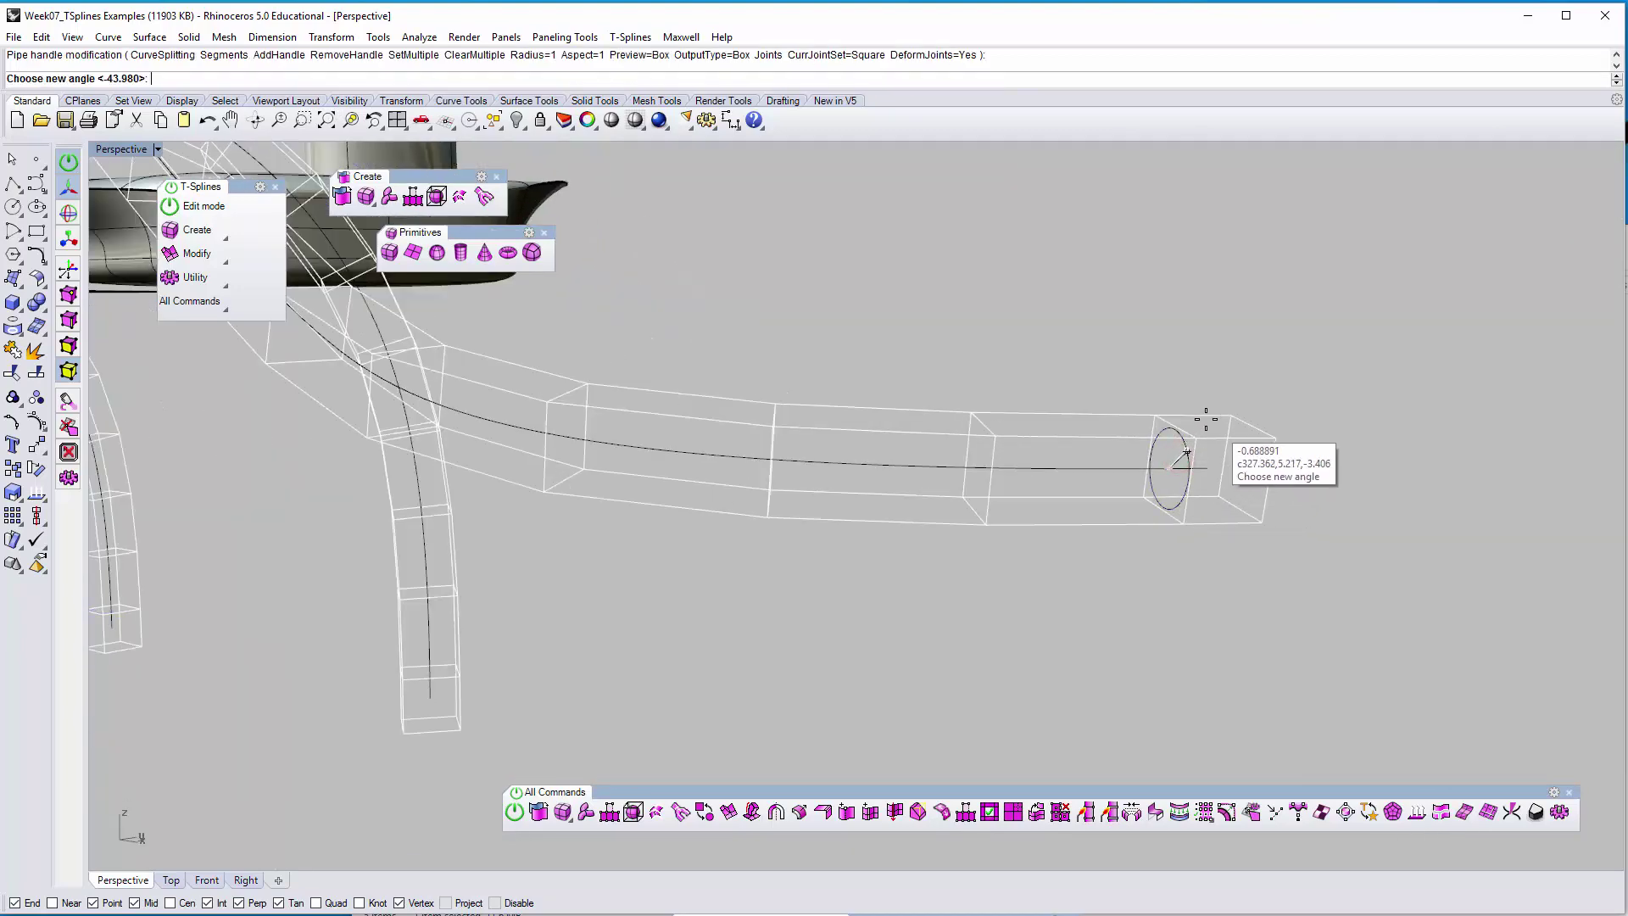
pyautogui.click(1180, 402)
# Enlarge the tail-end handle's radius to about 2.05, and reduce it to form a narrow tail tip
pyautogui.moveTo(1005, 431); pyautogui.dragTo(1219, 586, button='right')
pyautogui.click(1253, 532)
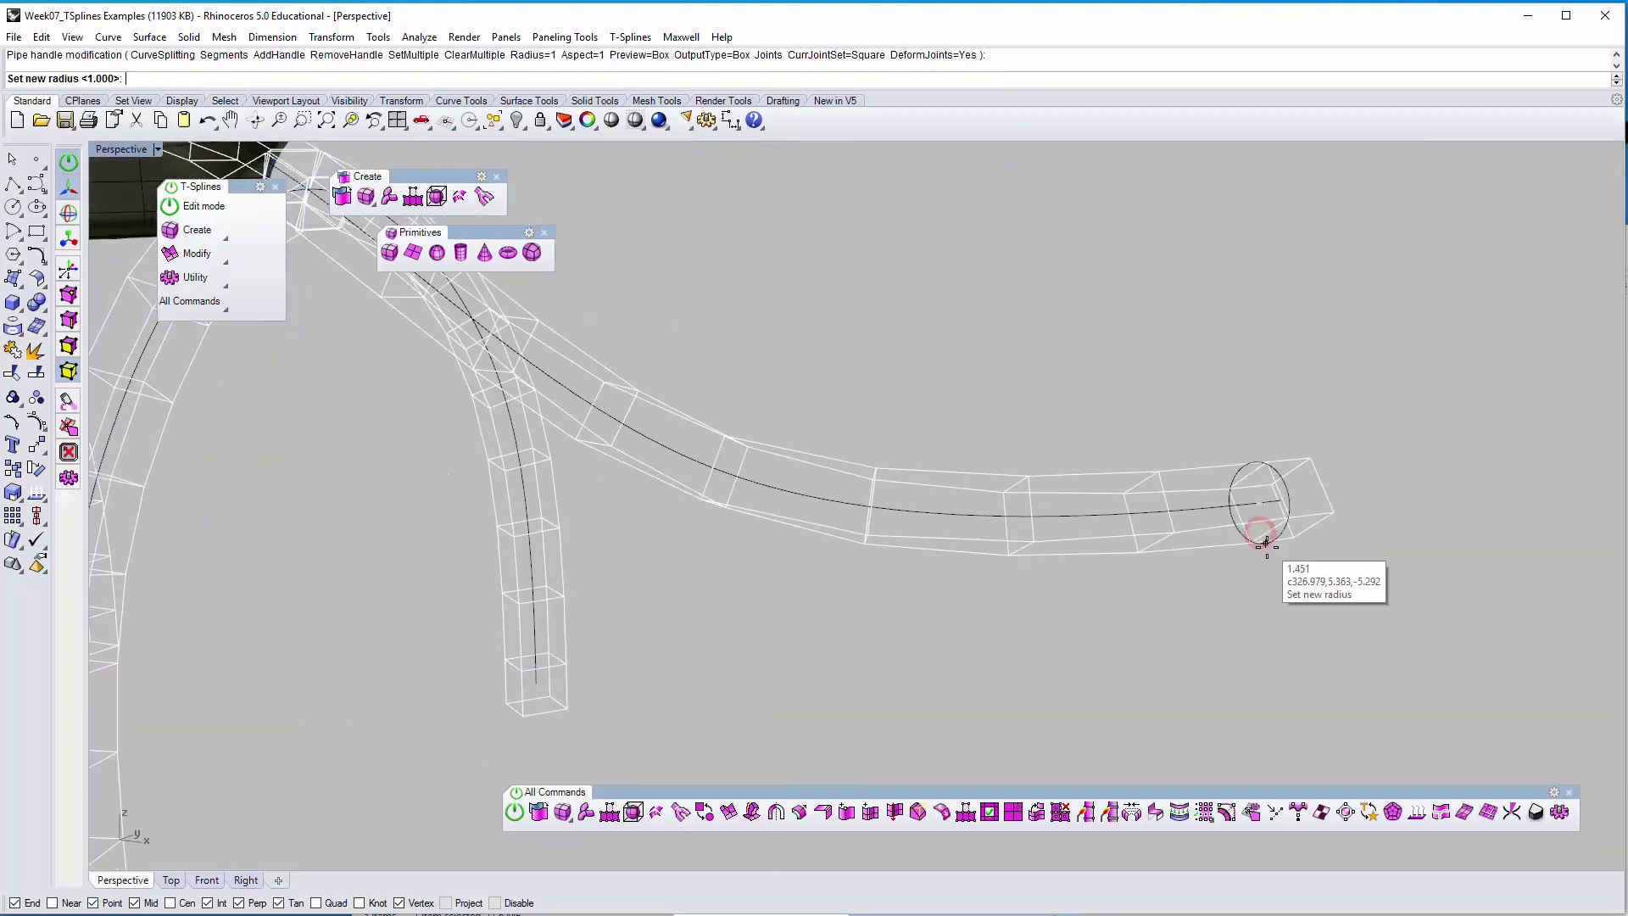
pyautogui.click(1271, 561)
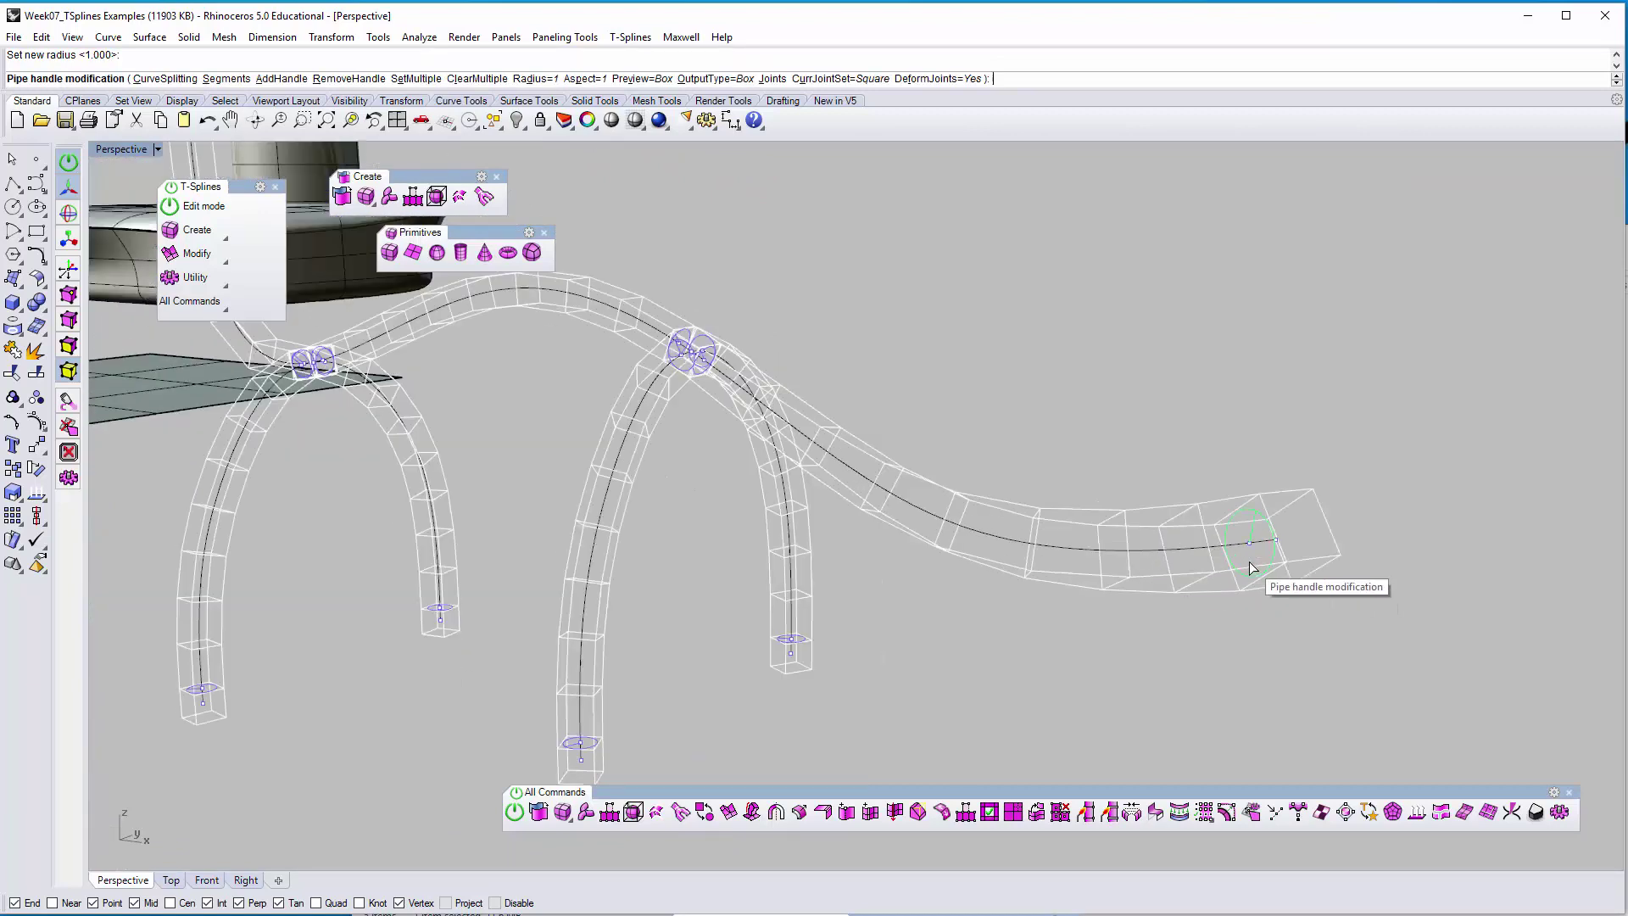
pyautogui.click(1256, 583)
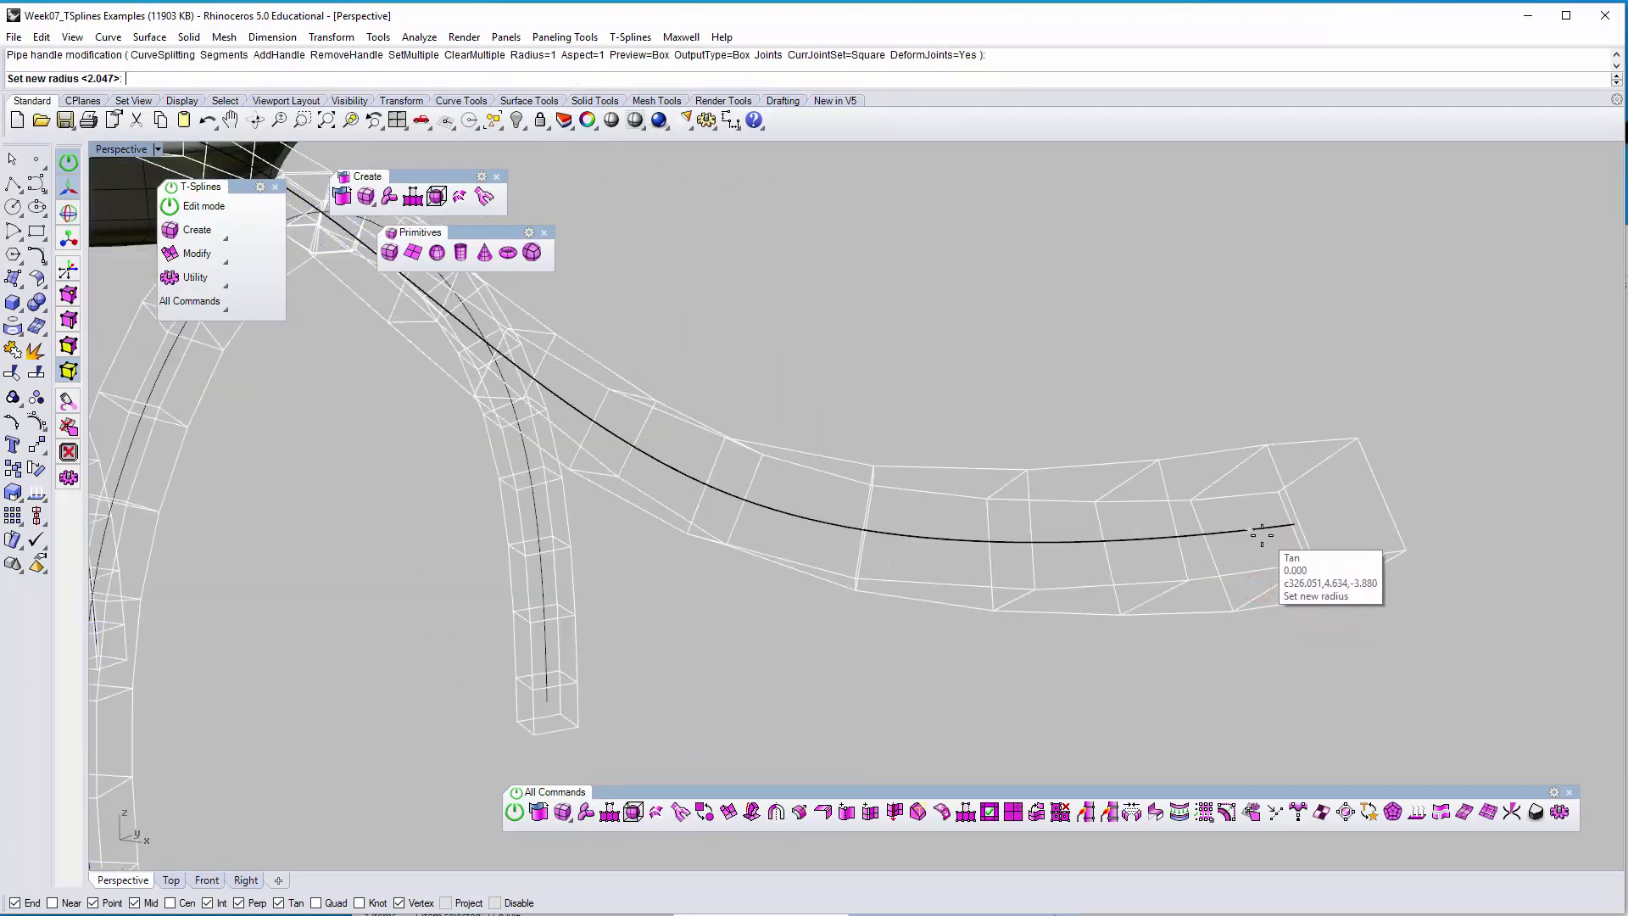
pyautogui.click(1257, 545)
# Widen the foot handles of both rear legs freehand so the legs thicken towards the ground
pyautogui.moveTo(1086, 548); pyautogui.dragTo(723, 701, button='right')
pyautogui.click(720, 703)
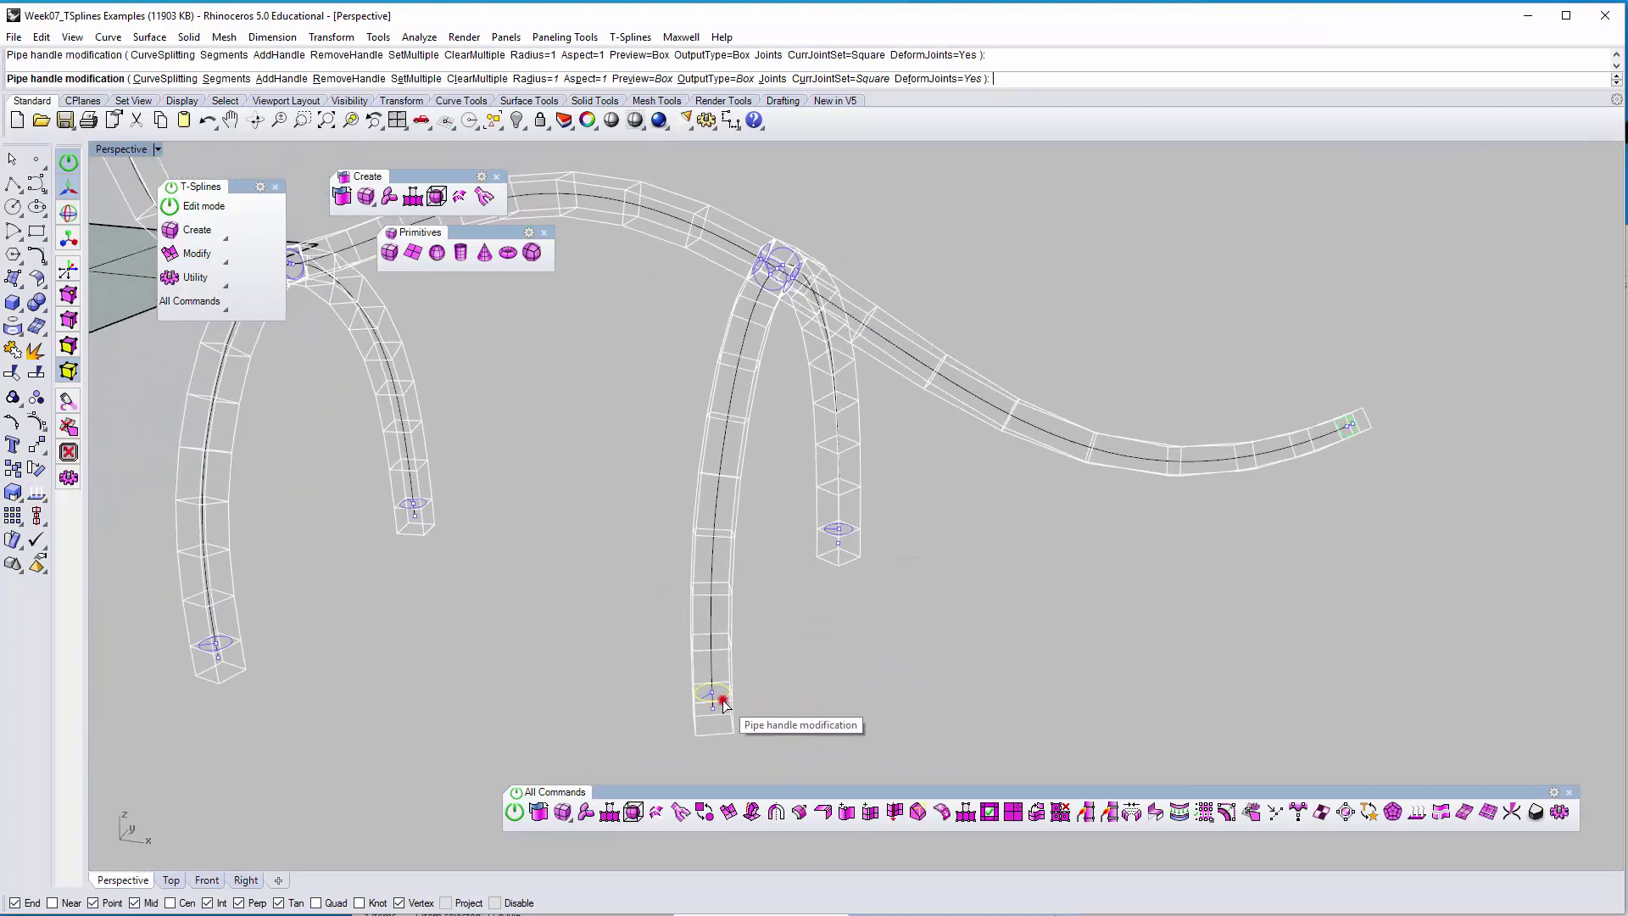
pyautogui.click(679, 703)
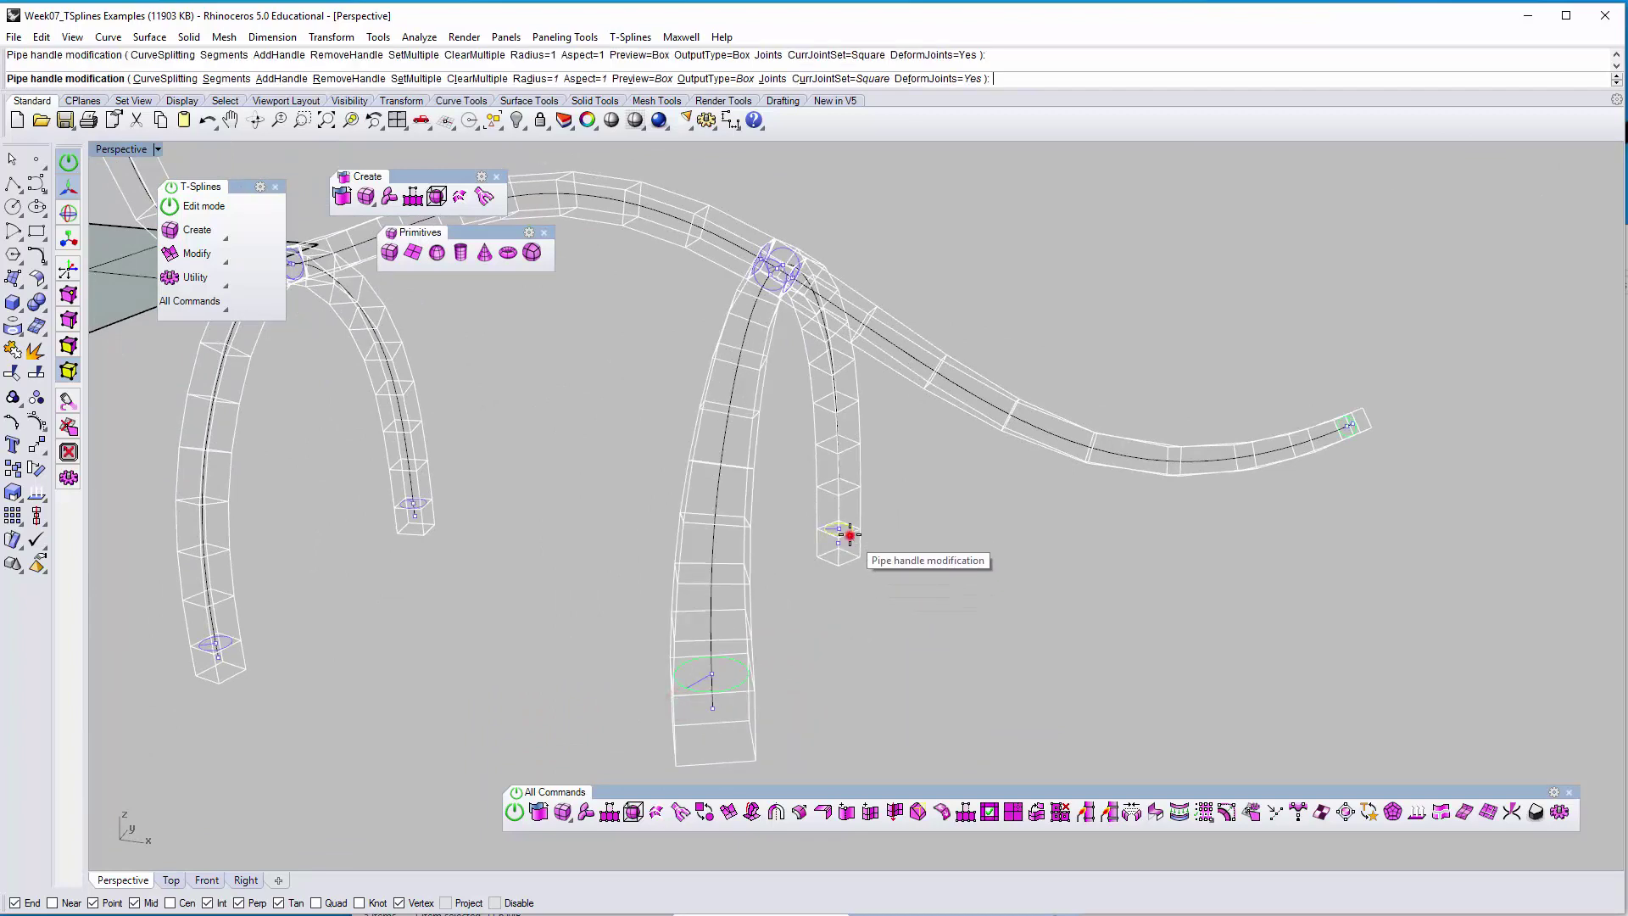
pyautogui.moveTo(872, 533); pyautogui.dragTo(797, 529, button='right')
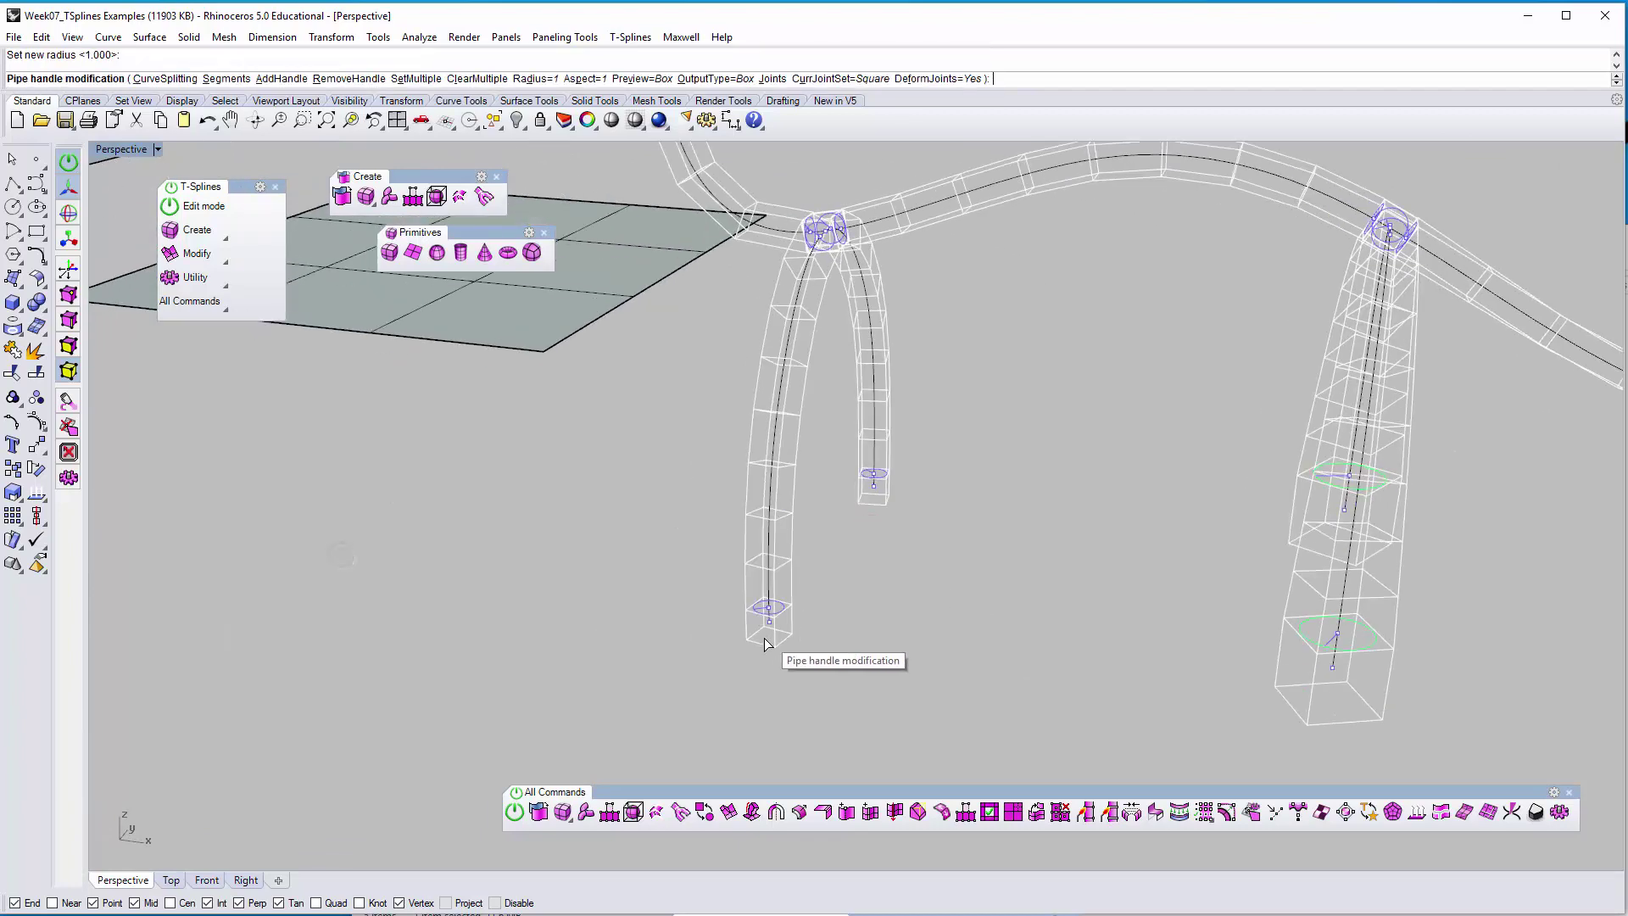
# Set the radius of both front legs' foot handles to 2
pyautogui.scroll(5, 773, 632)
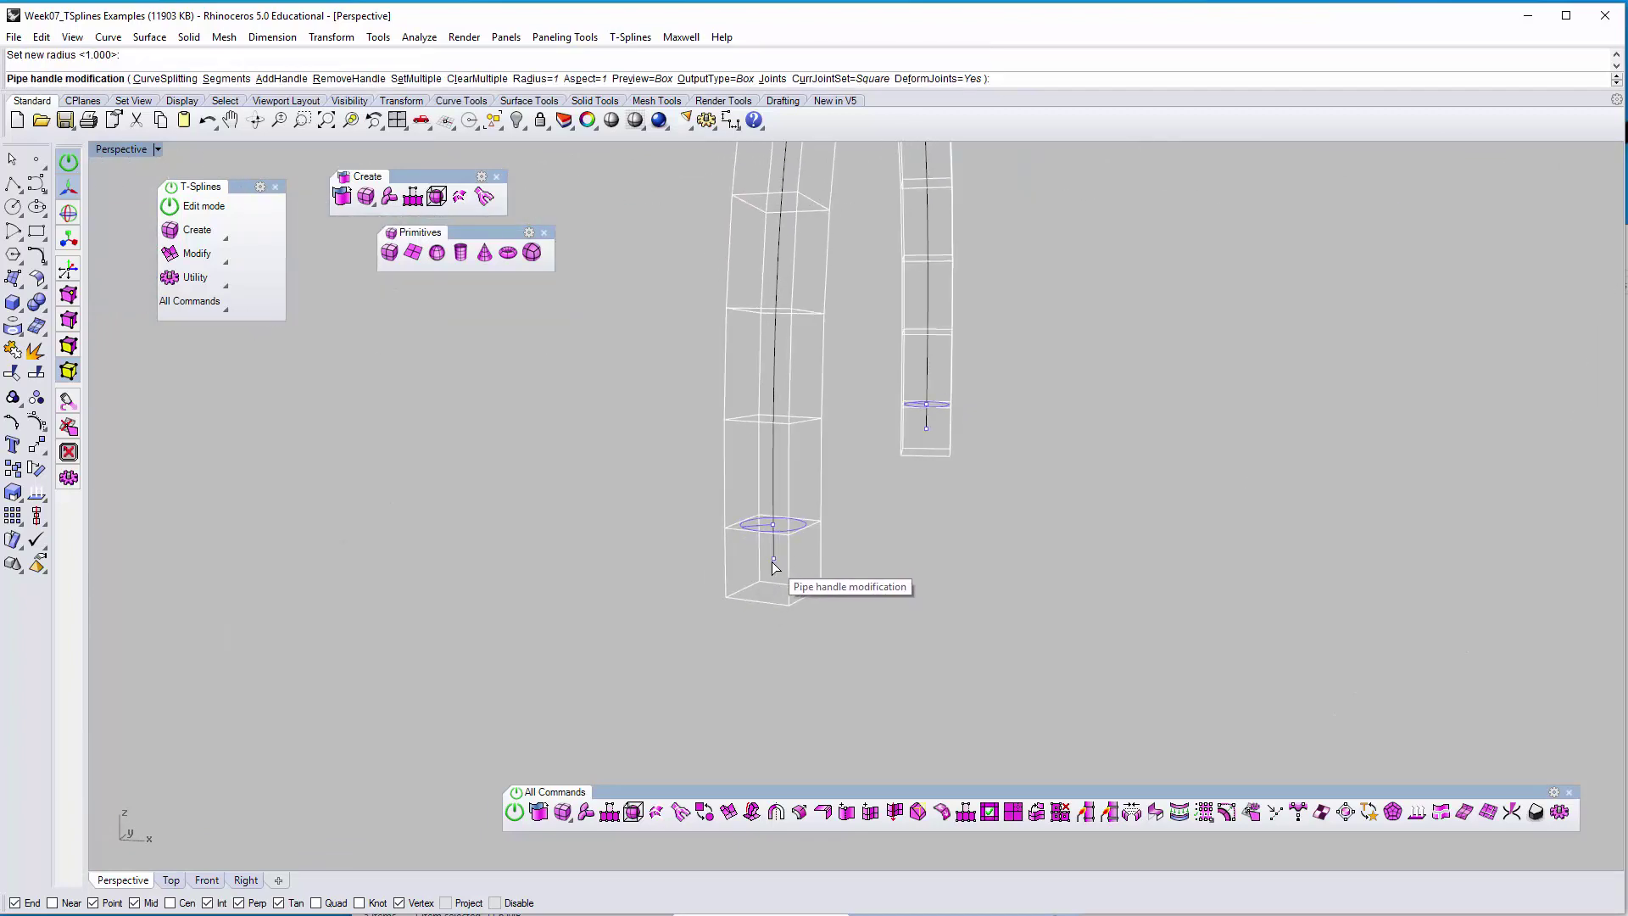
pyautogui.click(772, 561)
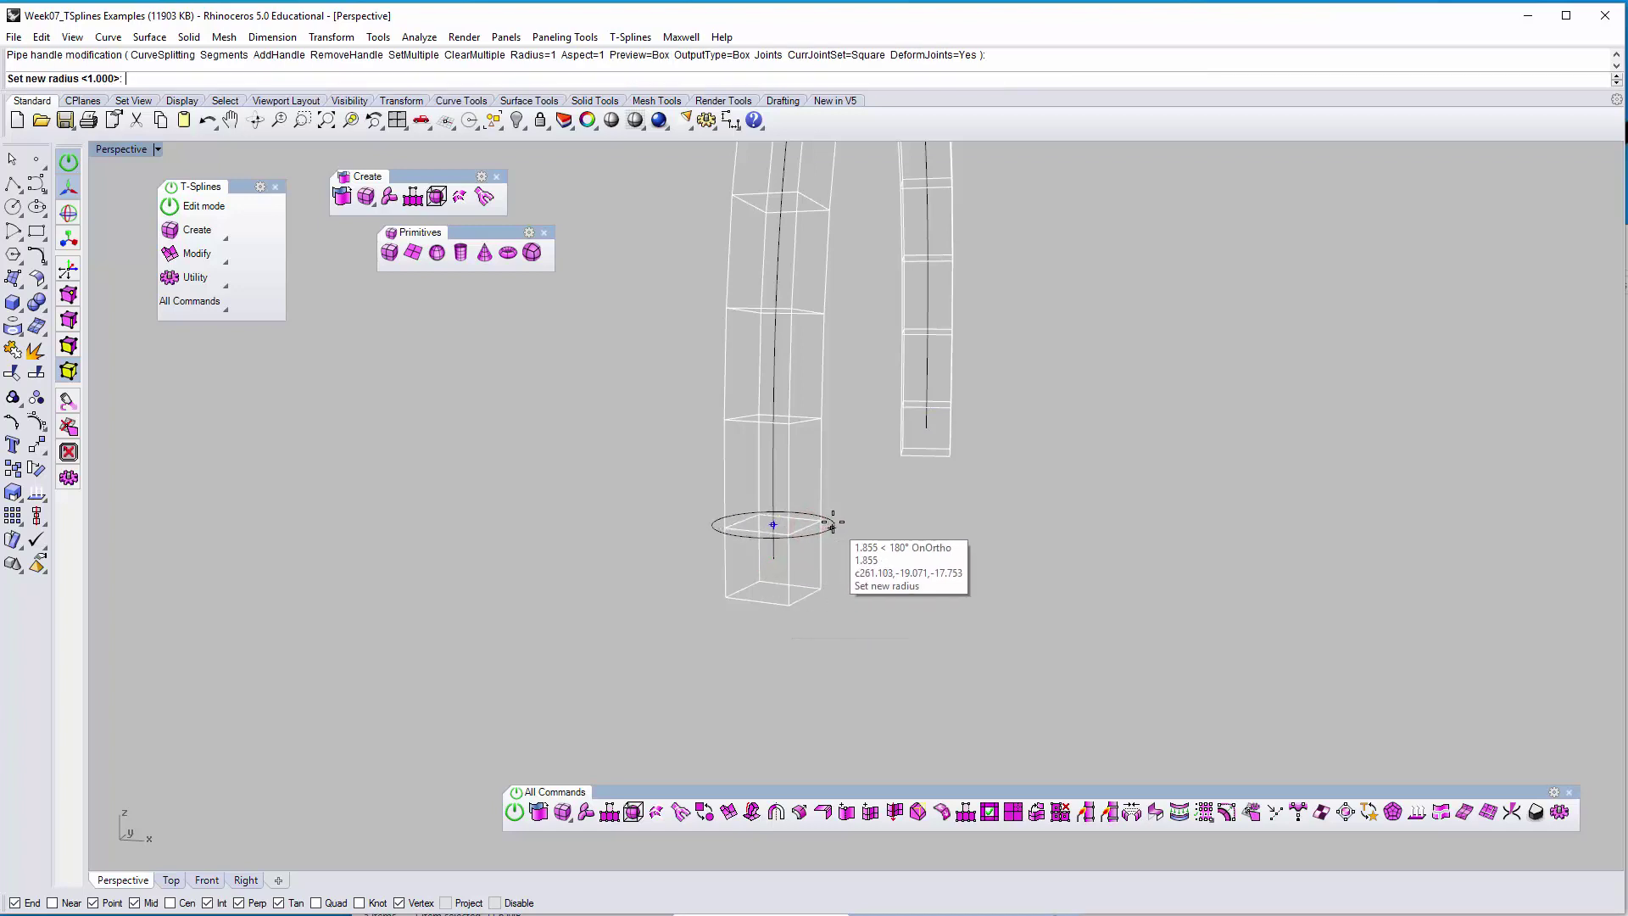
pyautogui.write('2')
pyautogui.press('Return')
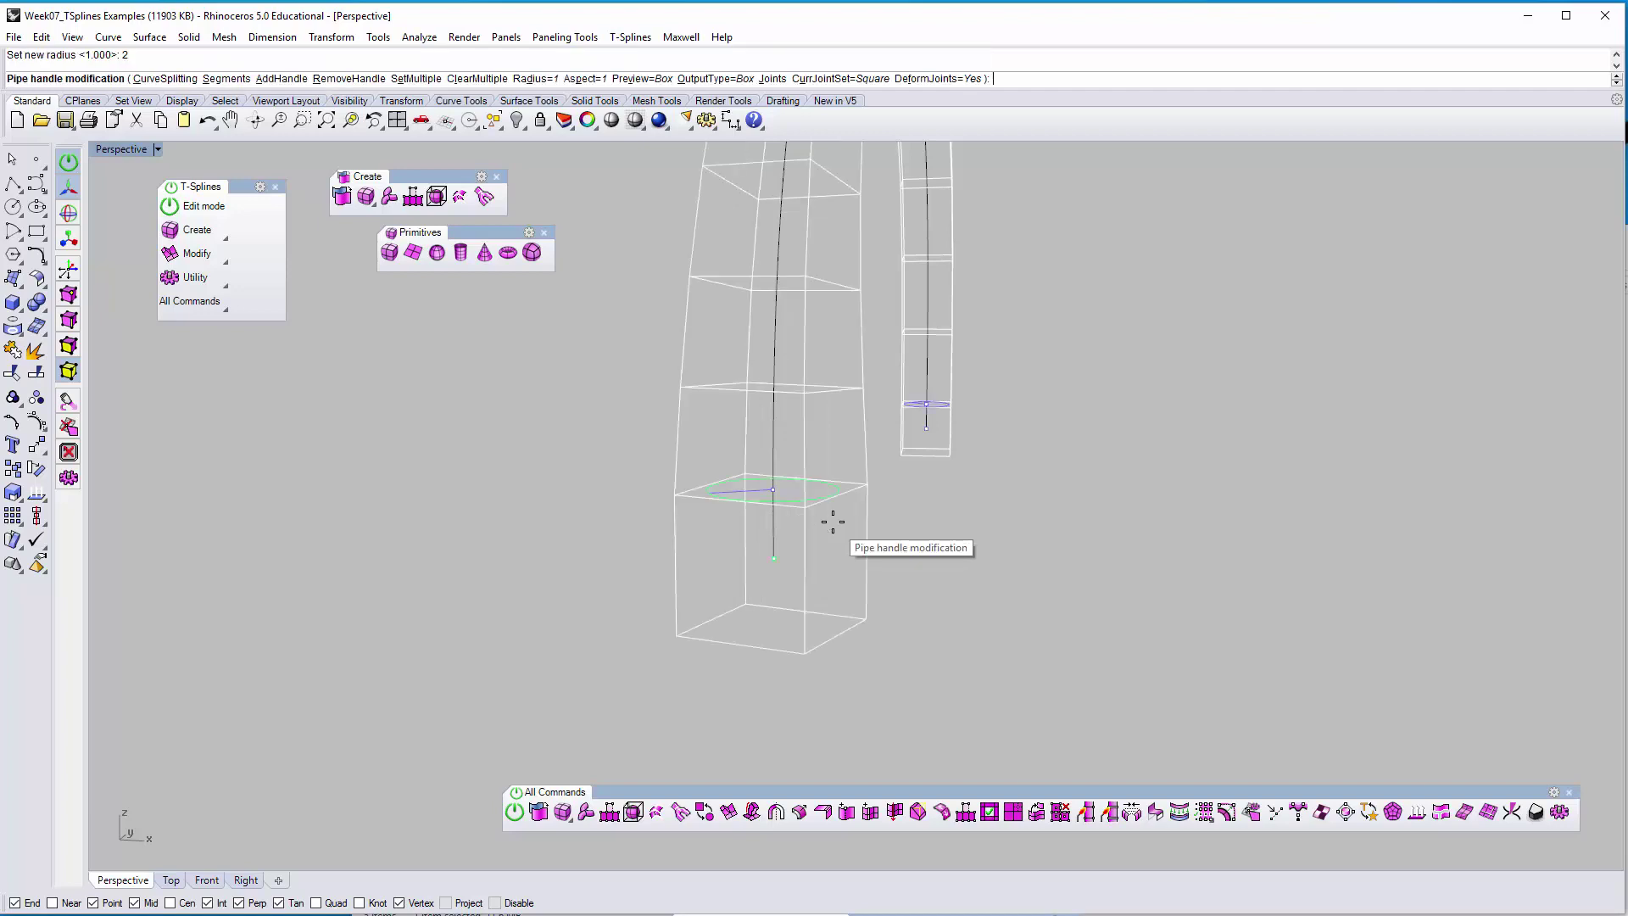
pyautogui.scroll(-2, 857, 458)
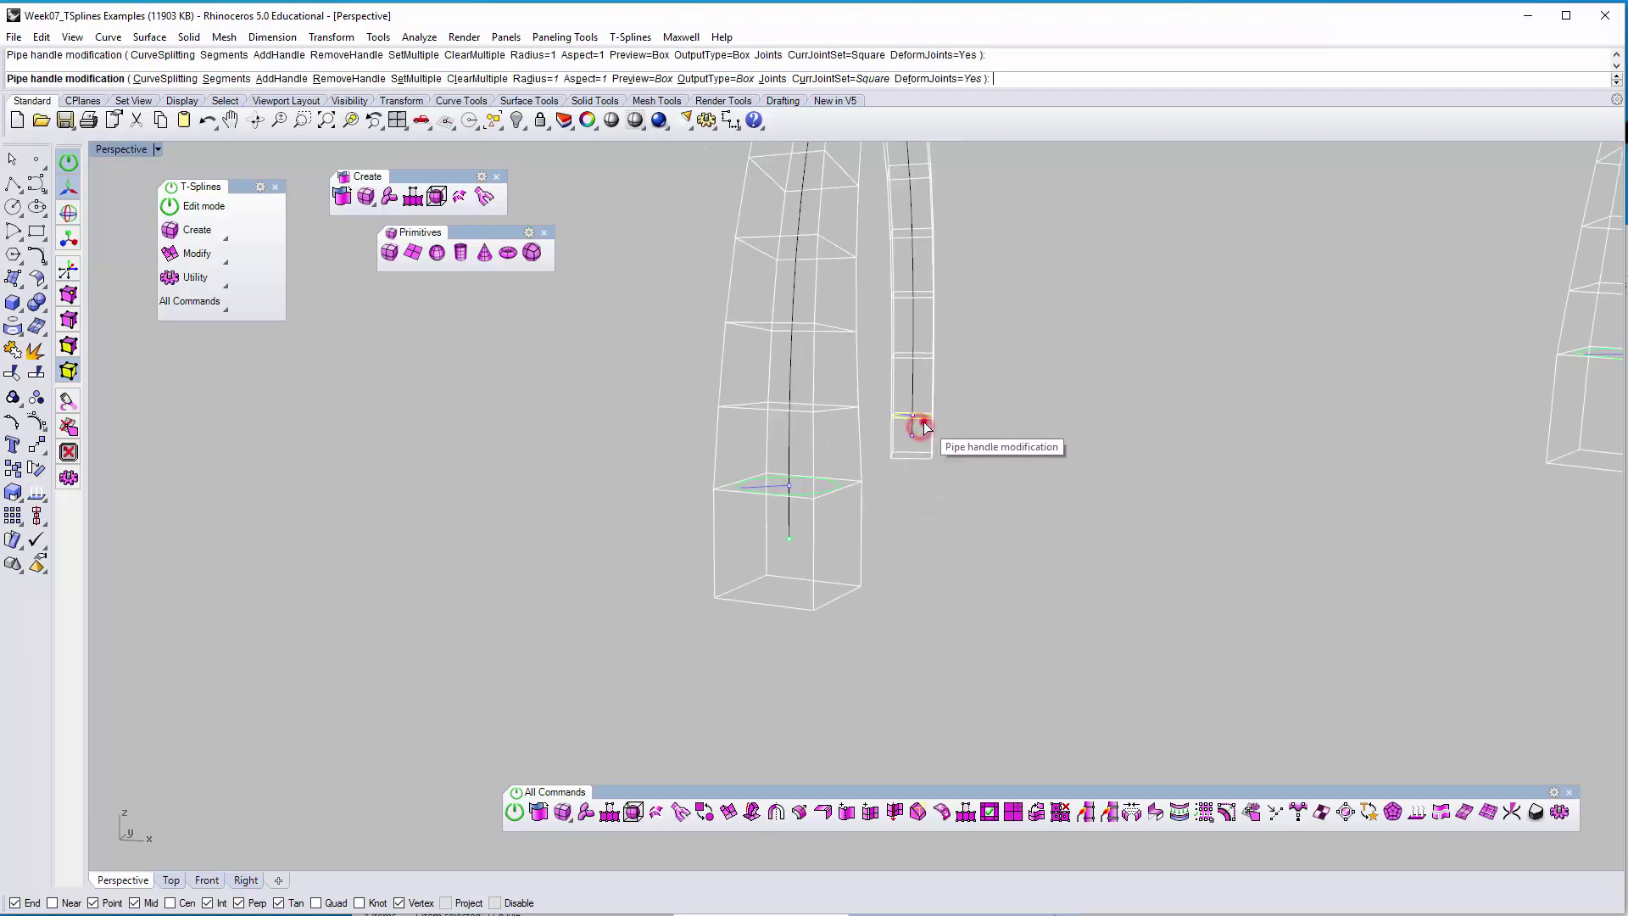
pyautogui.click(923, 422)
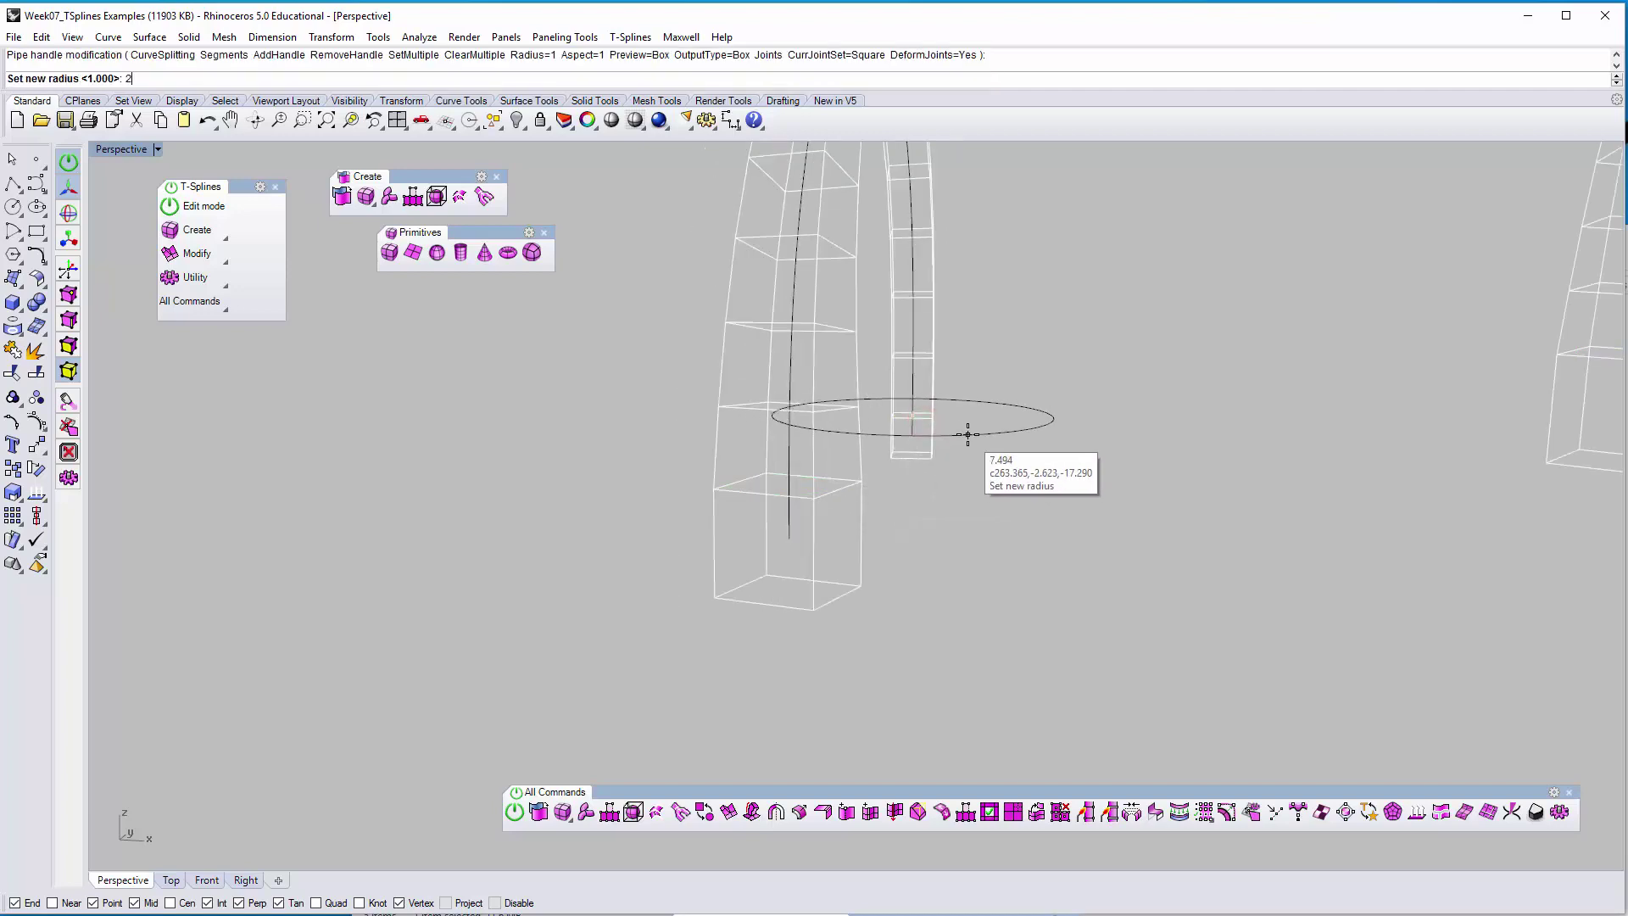
pyautogui.write('2')
pyautogui.press('Return')
# Set the radius of one front leg's handle at the front joint to 1.5
pyautogui.scroll(-4, 967, 436)
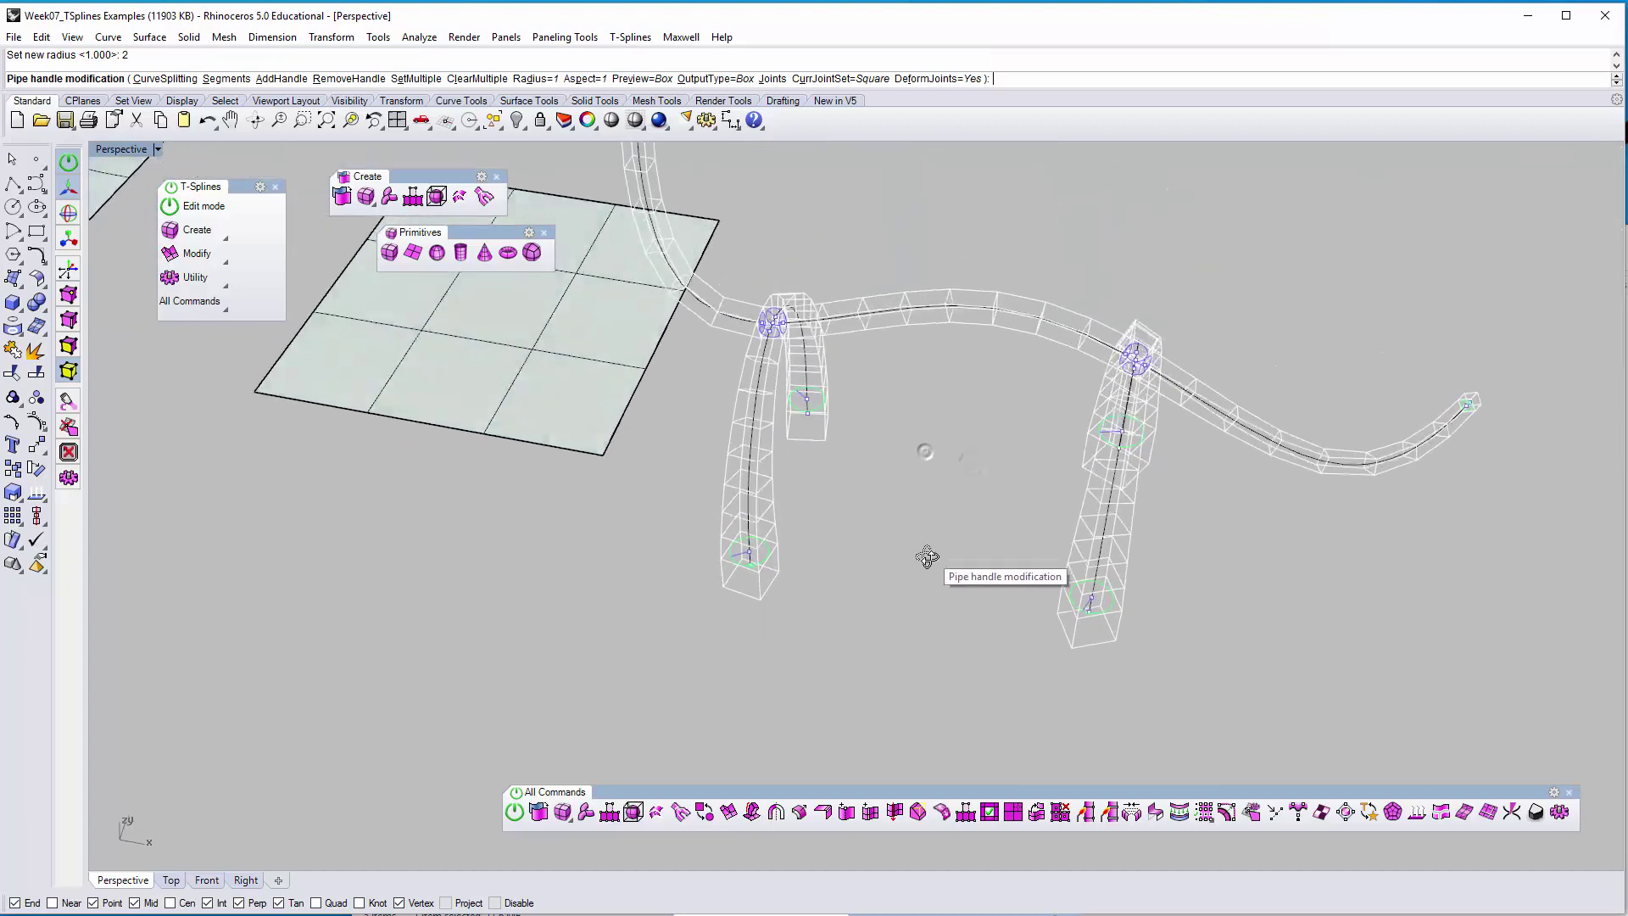
pyautogui.moveTo(927, 557)
pyautogui.mouseDown(button='right')
pyautogui.moveTo(959, 453)
pyautogui.moveTo(924, 540)
pyautogui.mouseUp(button='right')
pyautogui.scroll(3, 922, 534)
pyautogui.moveTo(727, 431); pyautogui.dragTo(841, 576)
pyautogui.scroll(3, 842, 576)
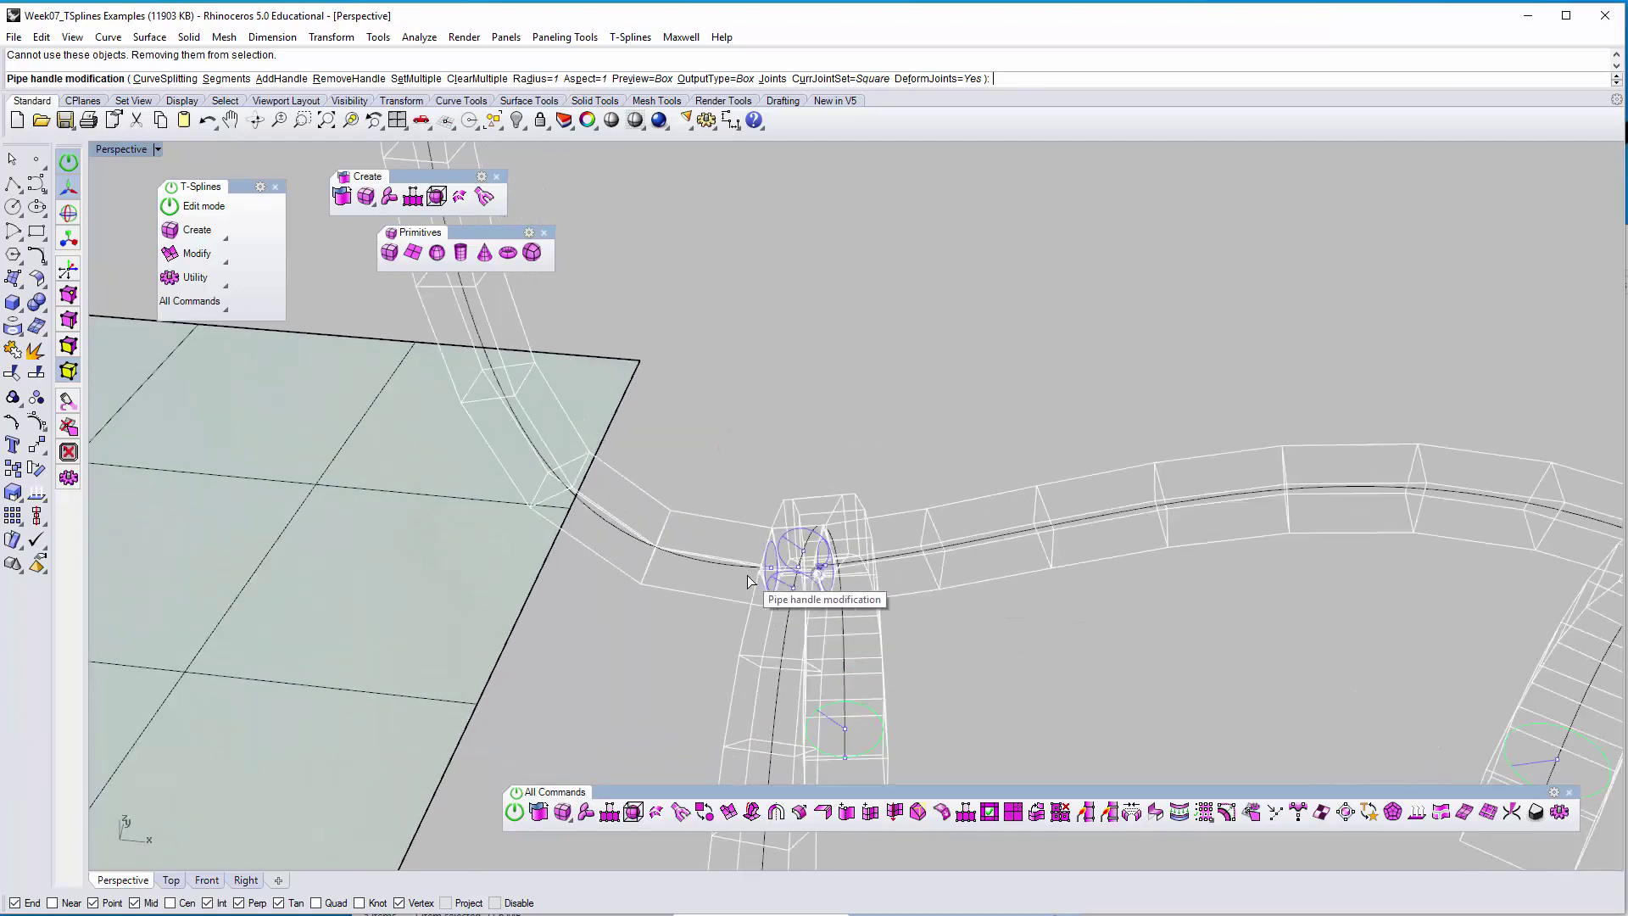
pyautogui.click(799, 585)
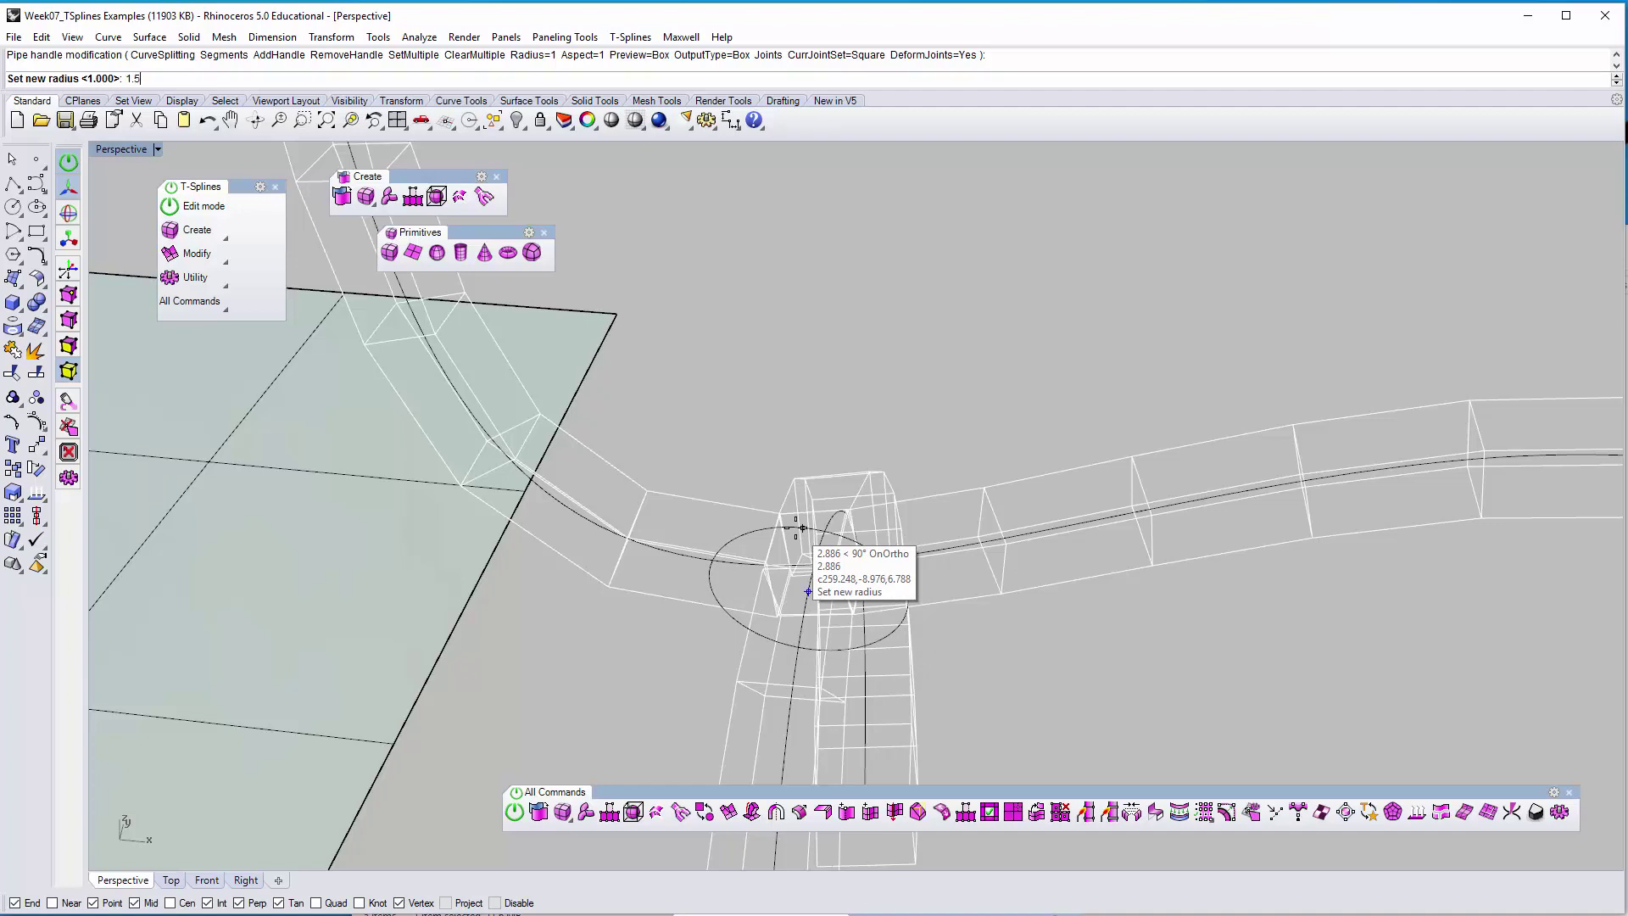
pyautogui.press('Return')
# Set the radius of the three remaining pipe handles at the front leg joint to 1.5
pyautogui.moveTo(805, 550); pyautogui.dragTo(789, 580, button='right')
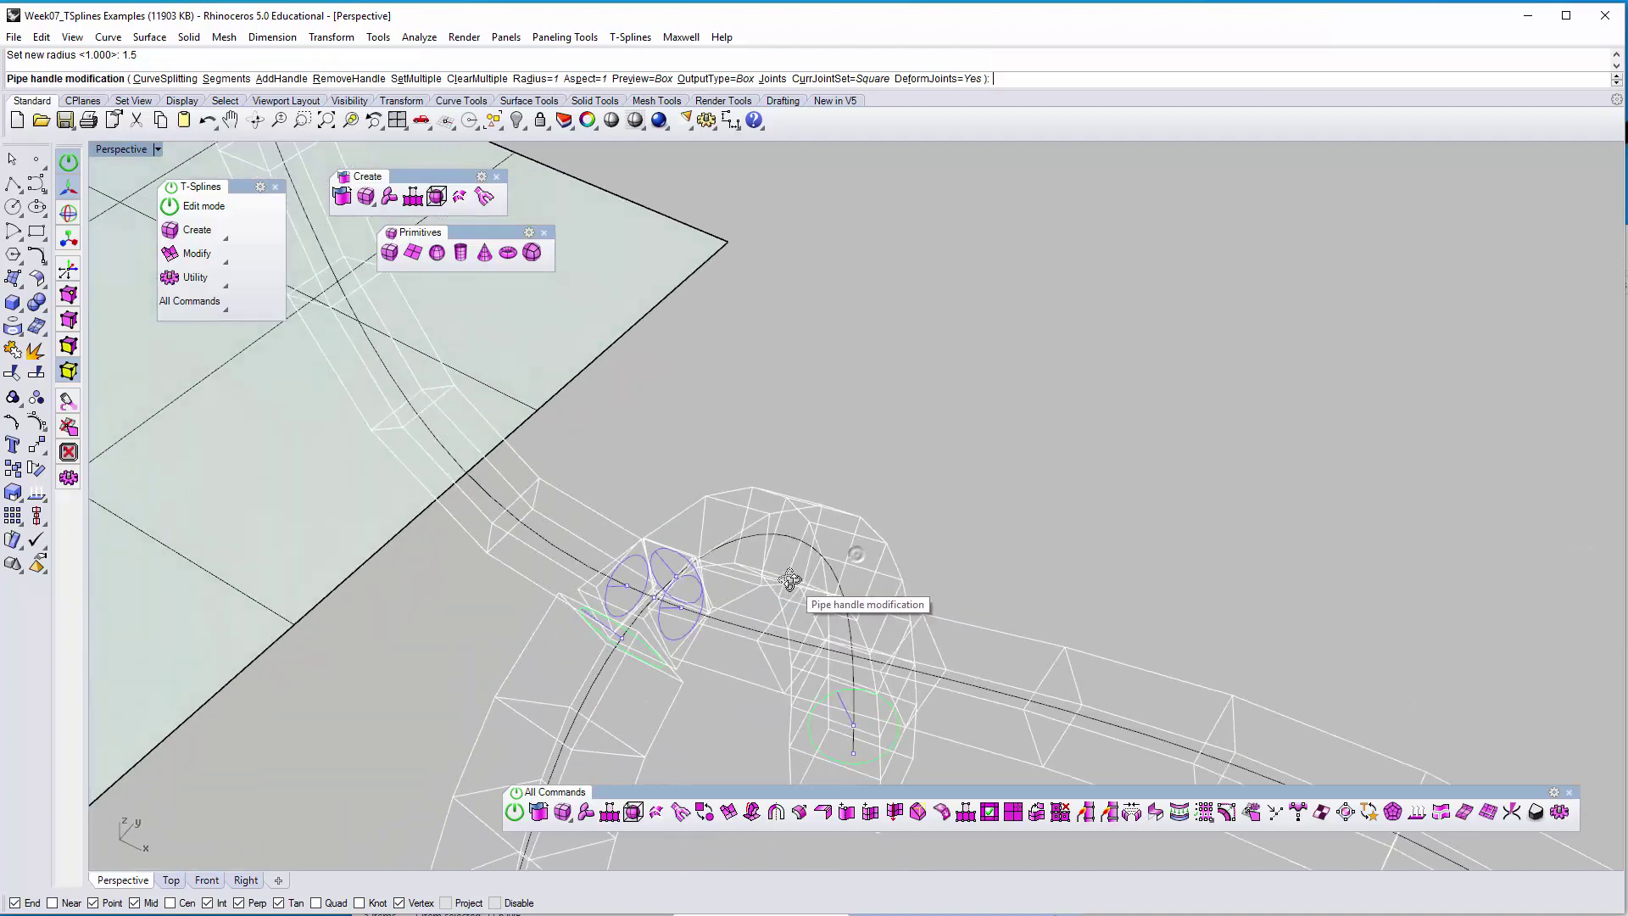
pyautogui.click(692, 587)
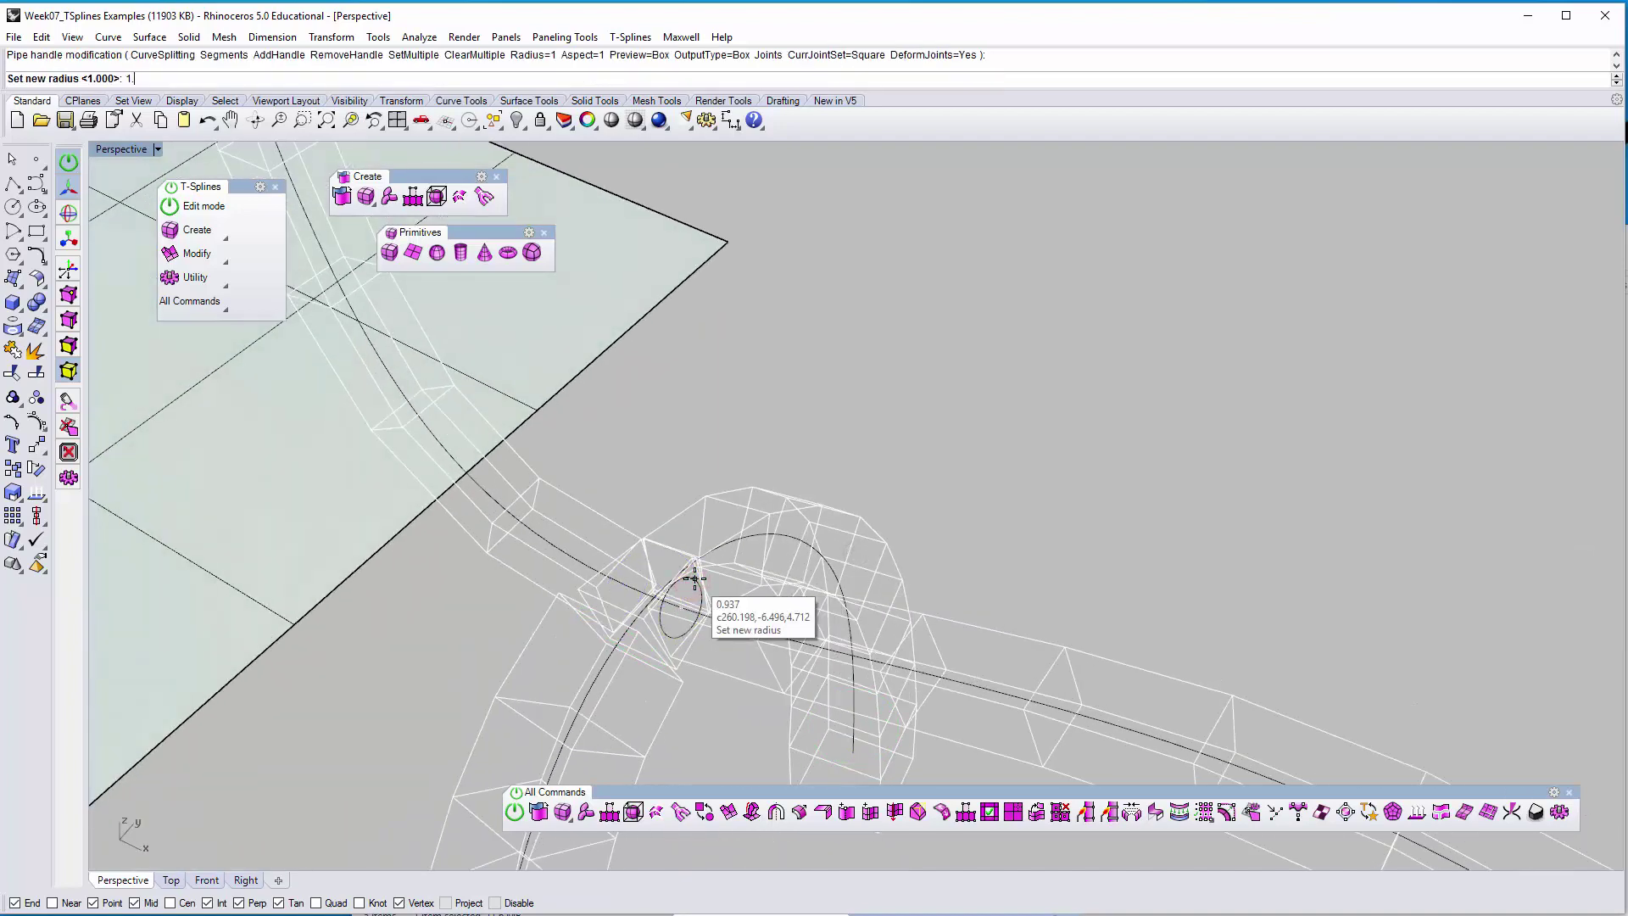
pyautogui.press('Return')
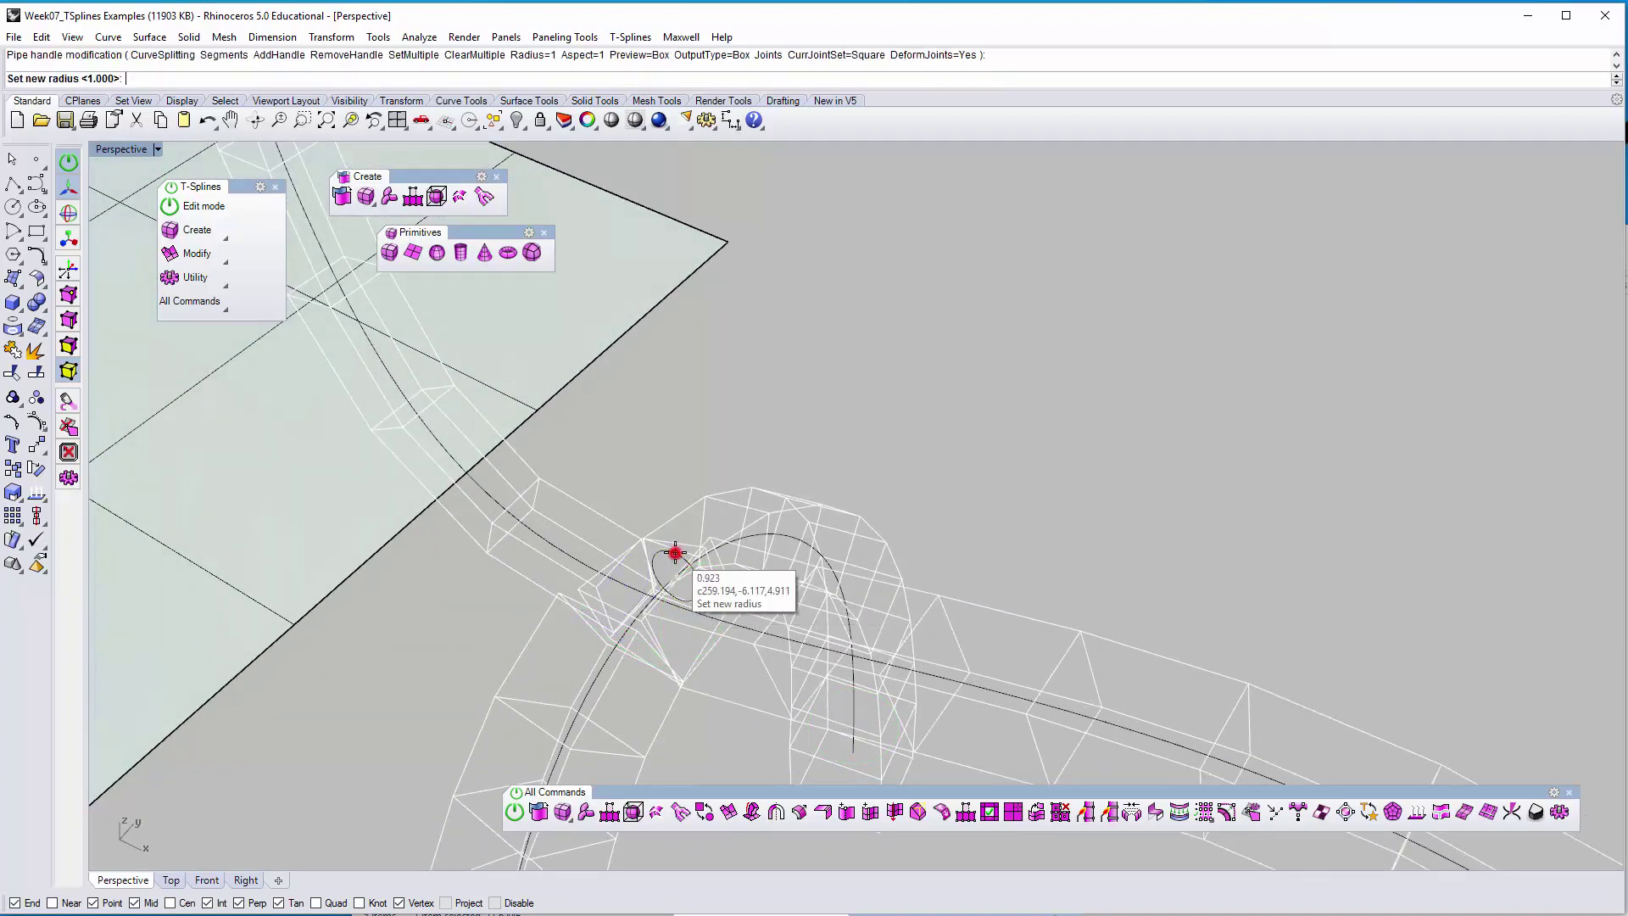
pyautogui.write('1.5')
pyautogui.press('Return')
pyautogui.moveTo(675, 553); pyautogui.dragTo(712, 534, button='right')
pyautogui.click(712, 534)
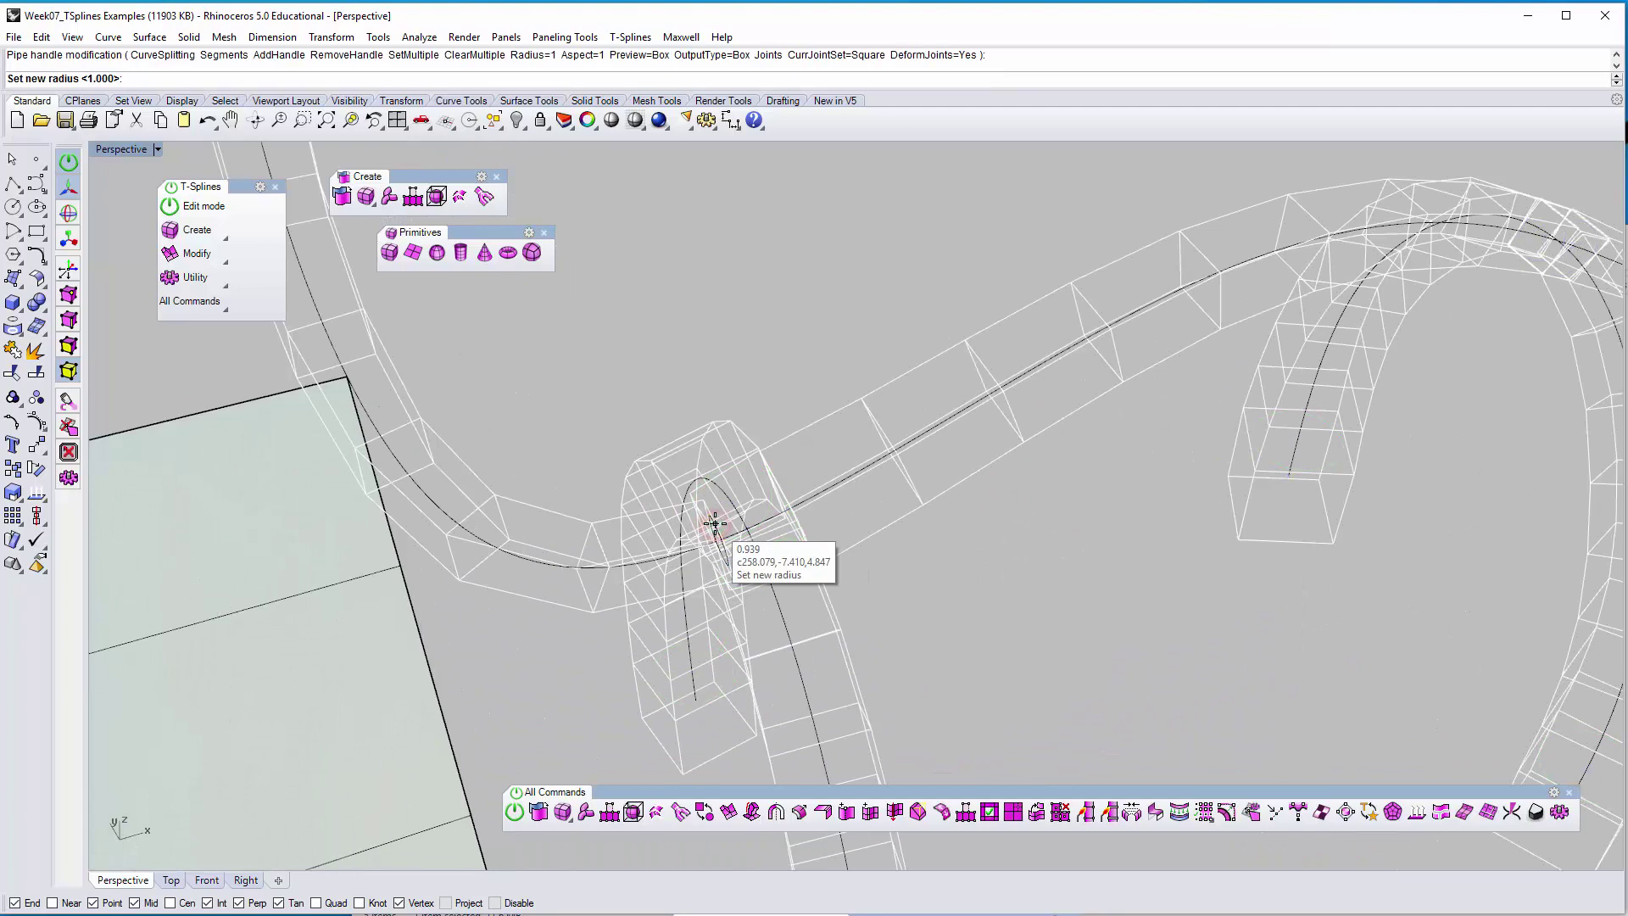
pyautogui.write('1.5')
pyautogui.press('Return')
# Set the body-side handle at the rear leg joint to radius 4, and enlarge the tail-side handle at that joint
pyautogui.moveTo(880, 618); pyautogui.dragTo(994, 343, button='right')
pyautogui.scroll(6, 995, 339)
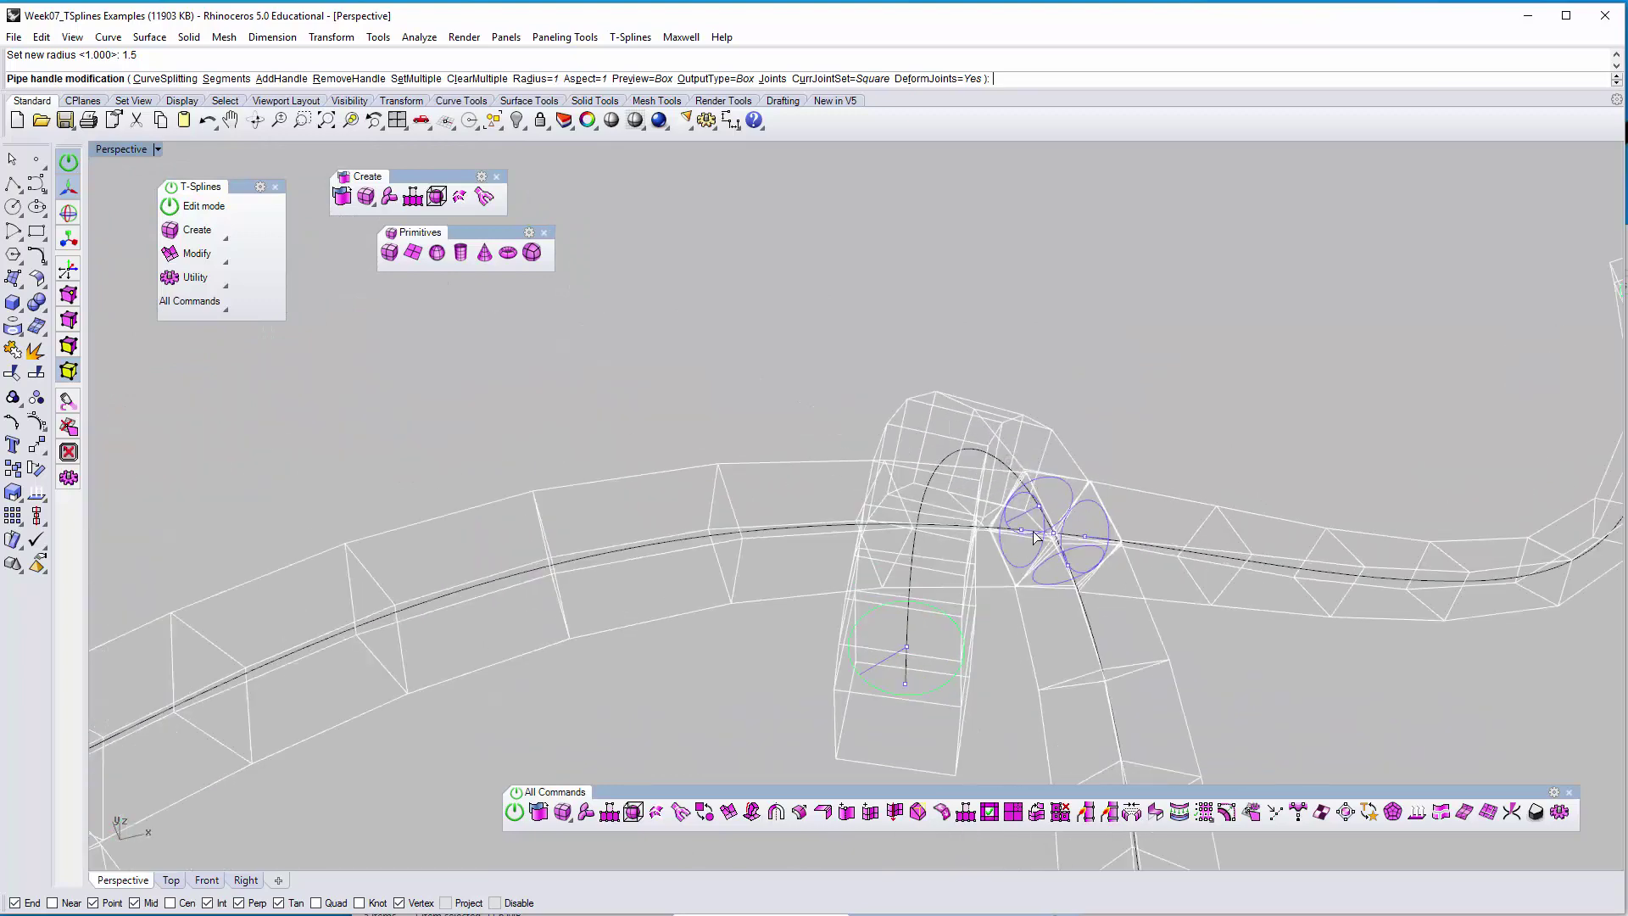
pyautogui.click(1040, 548)
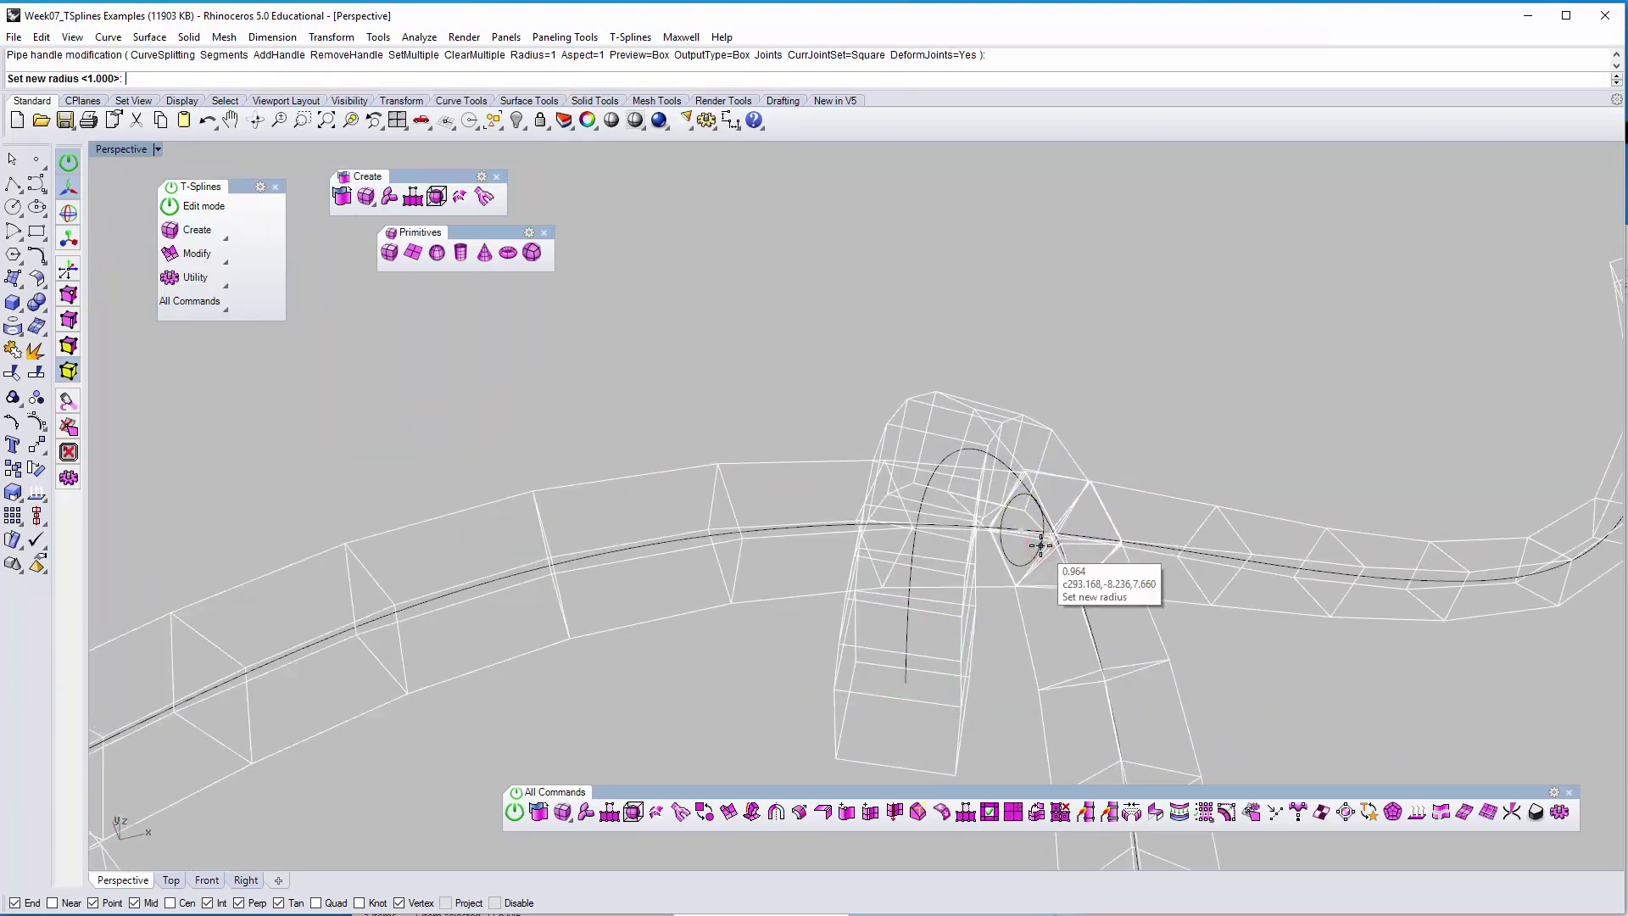
pyautogui.press('Return')
pyautogui.scroll(-3, 1194, 624)
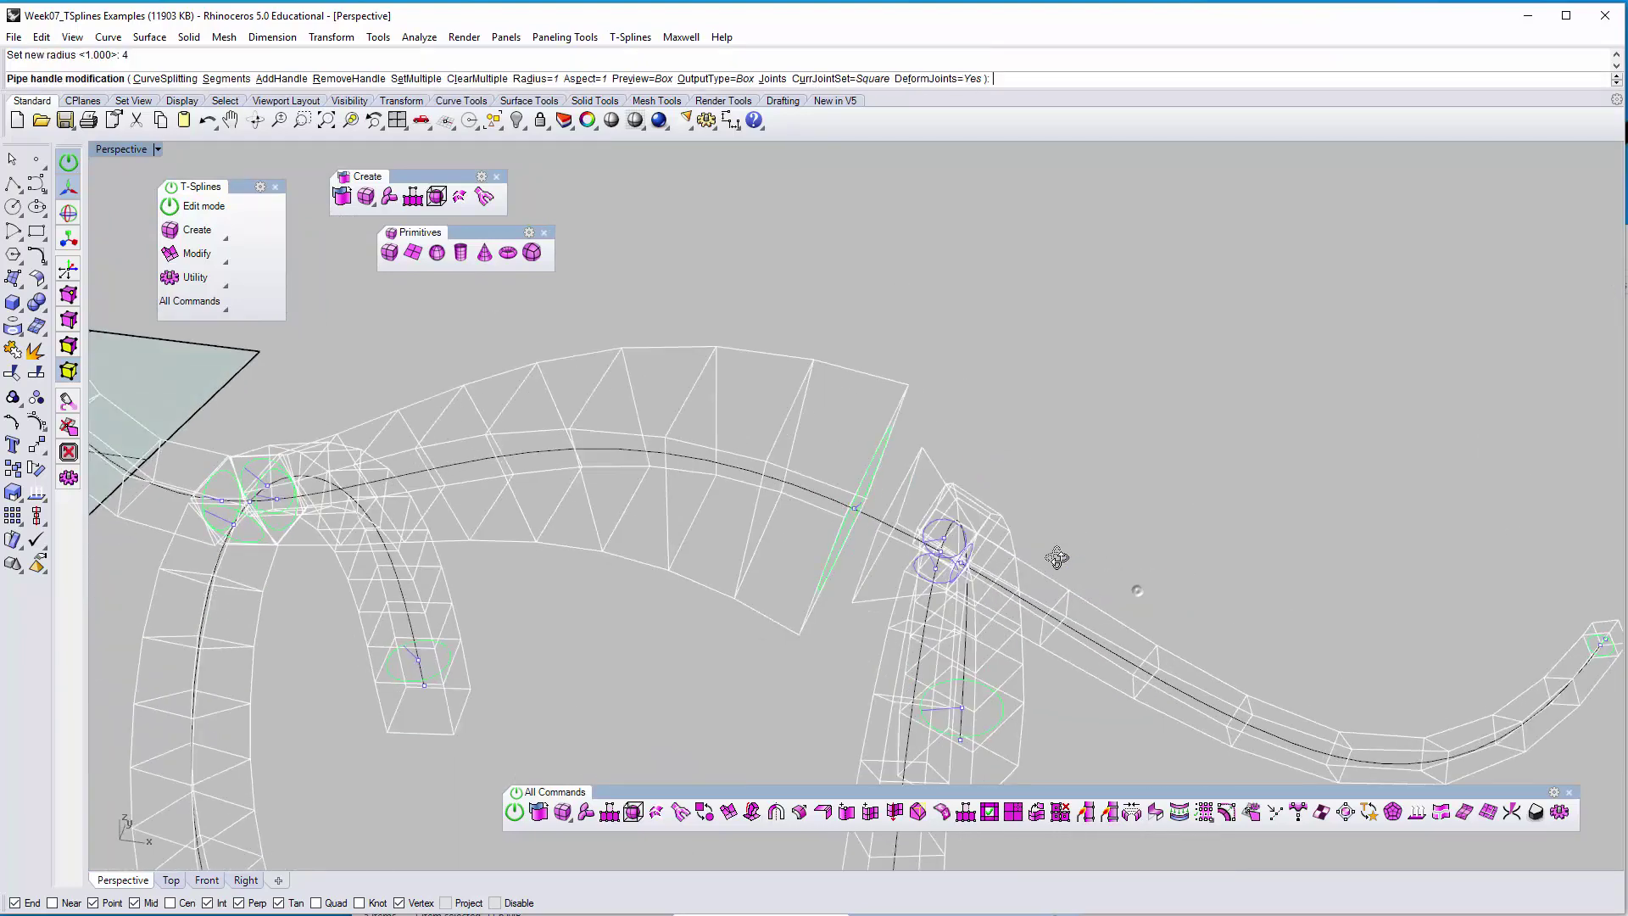
pyautogui.click(964, 556)
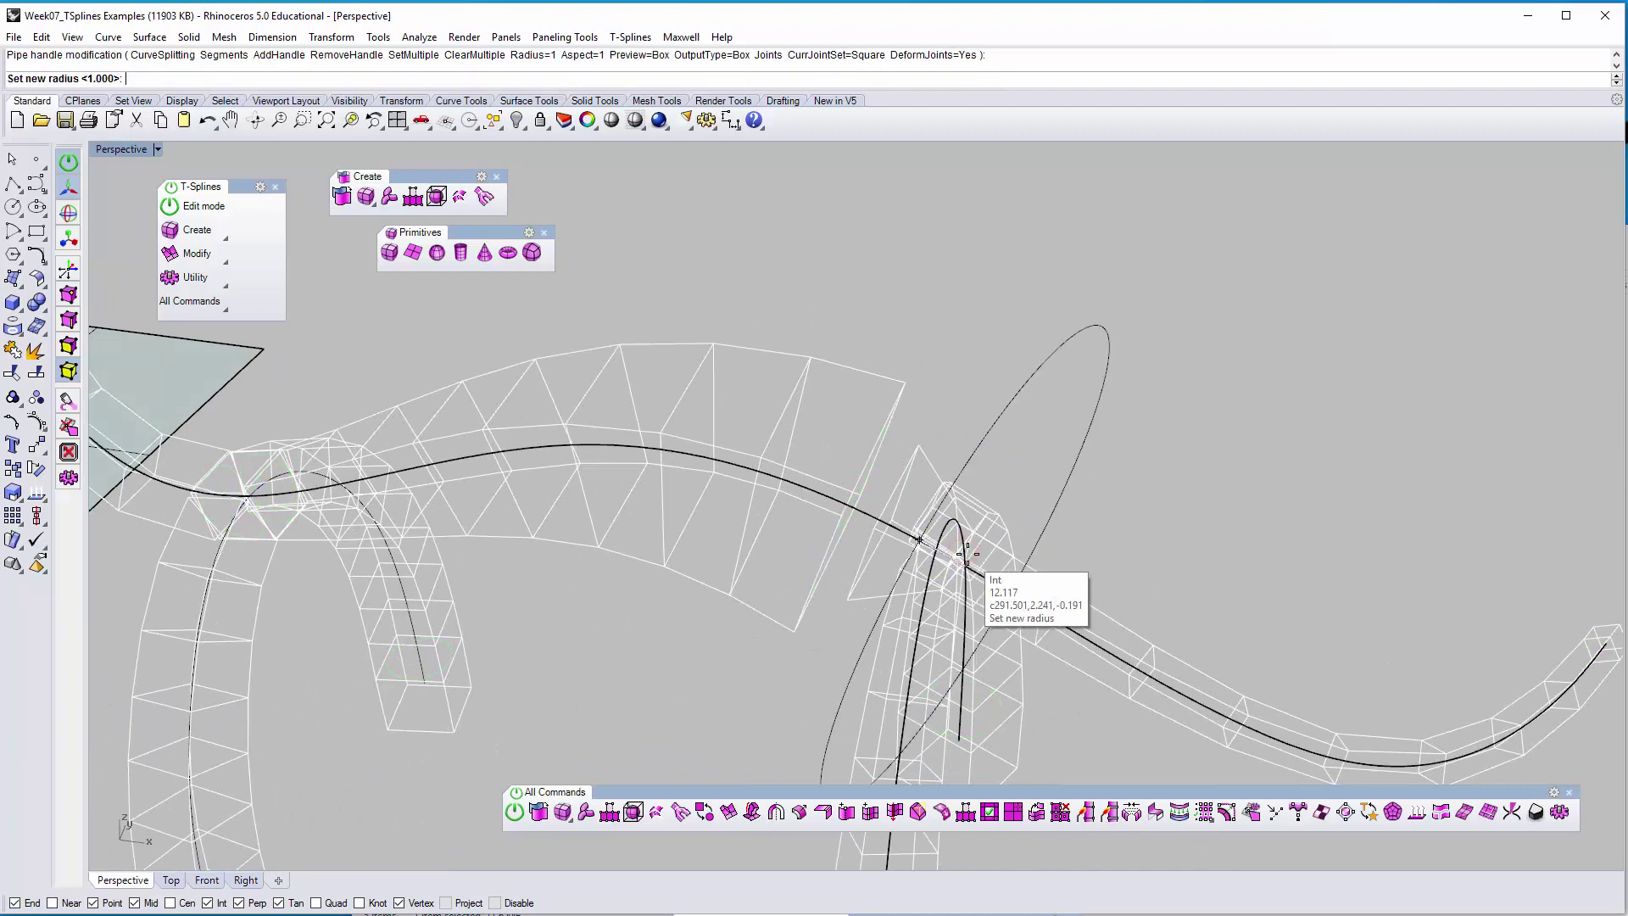
pyautogui.press('Return')
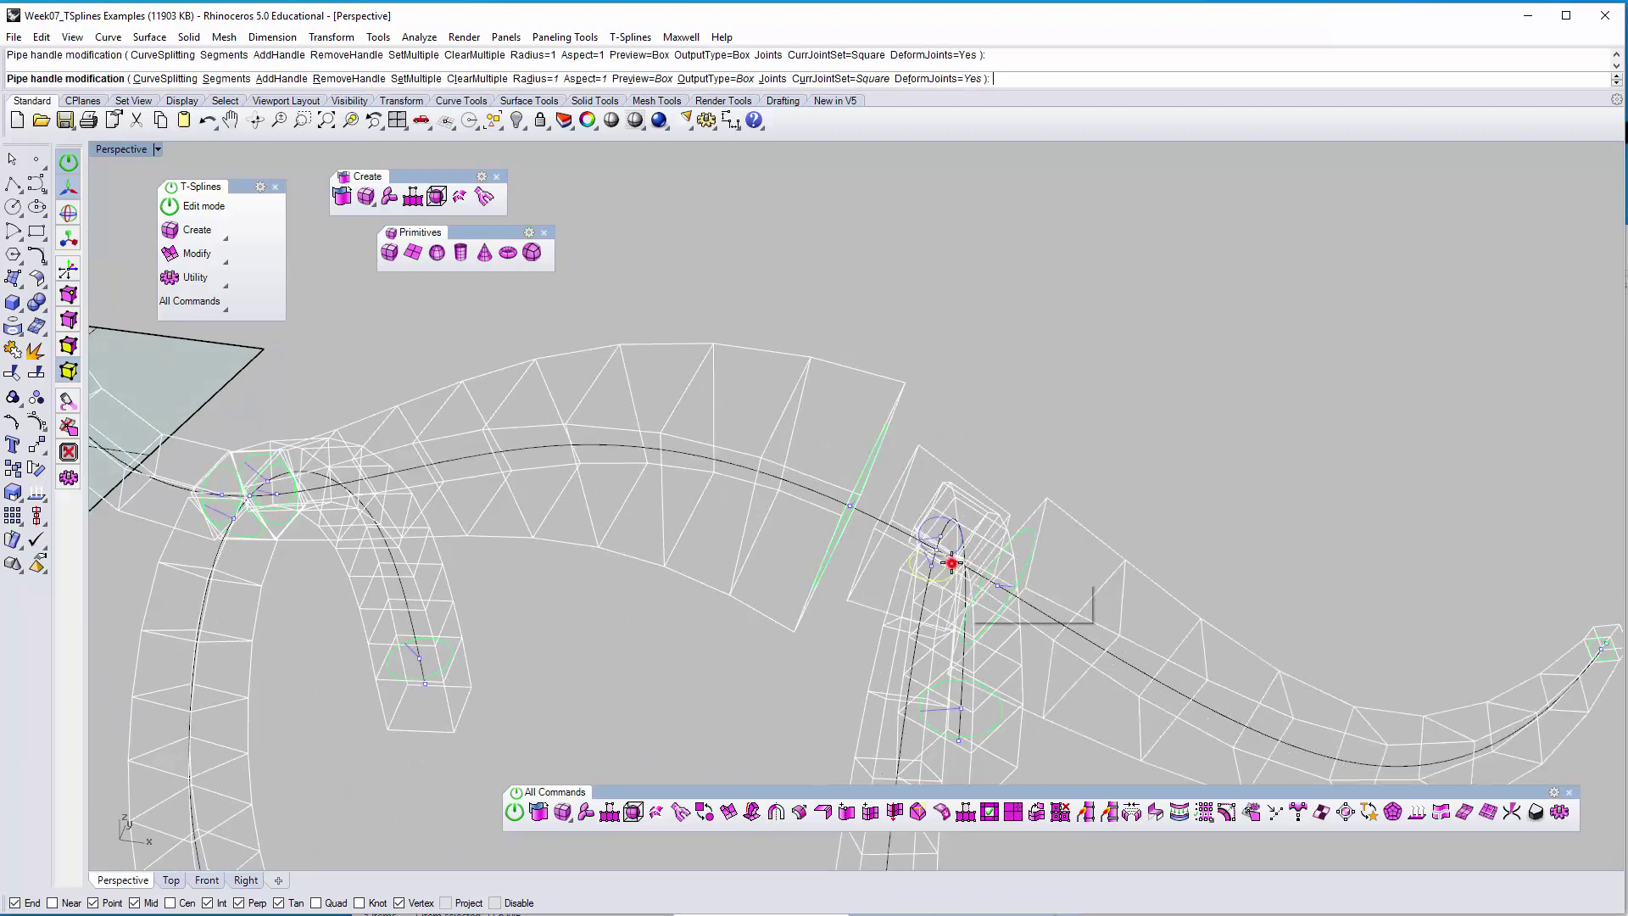
# Set the radius of both rear legs' upper handles at the rear joint to 3
pyautogui.click(951, 562)
pyautogui.write('3')
pyautogui.press('Return')
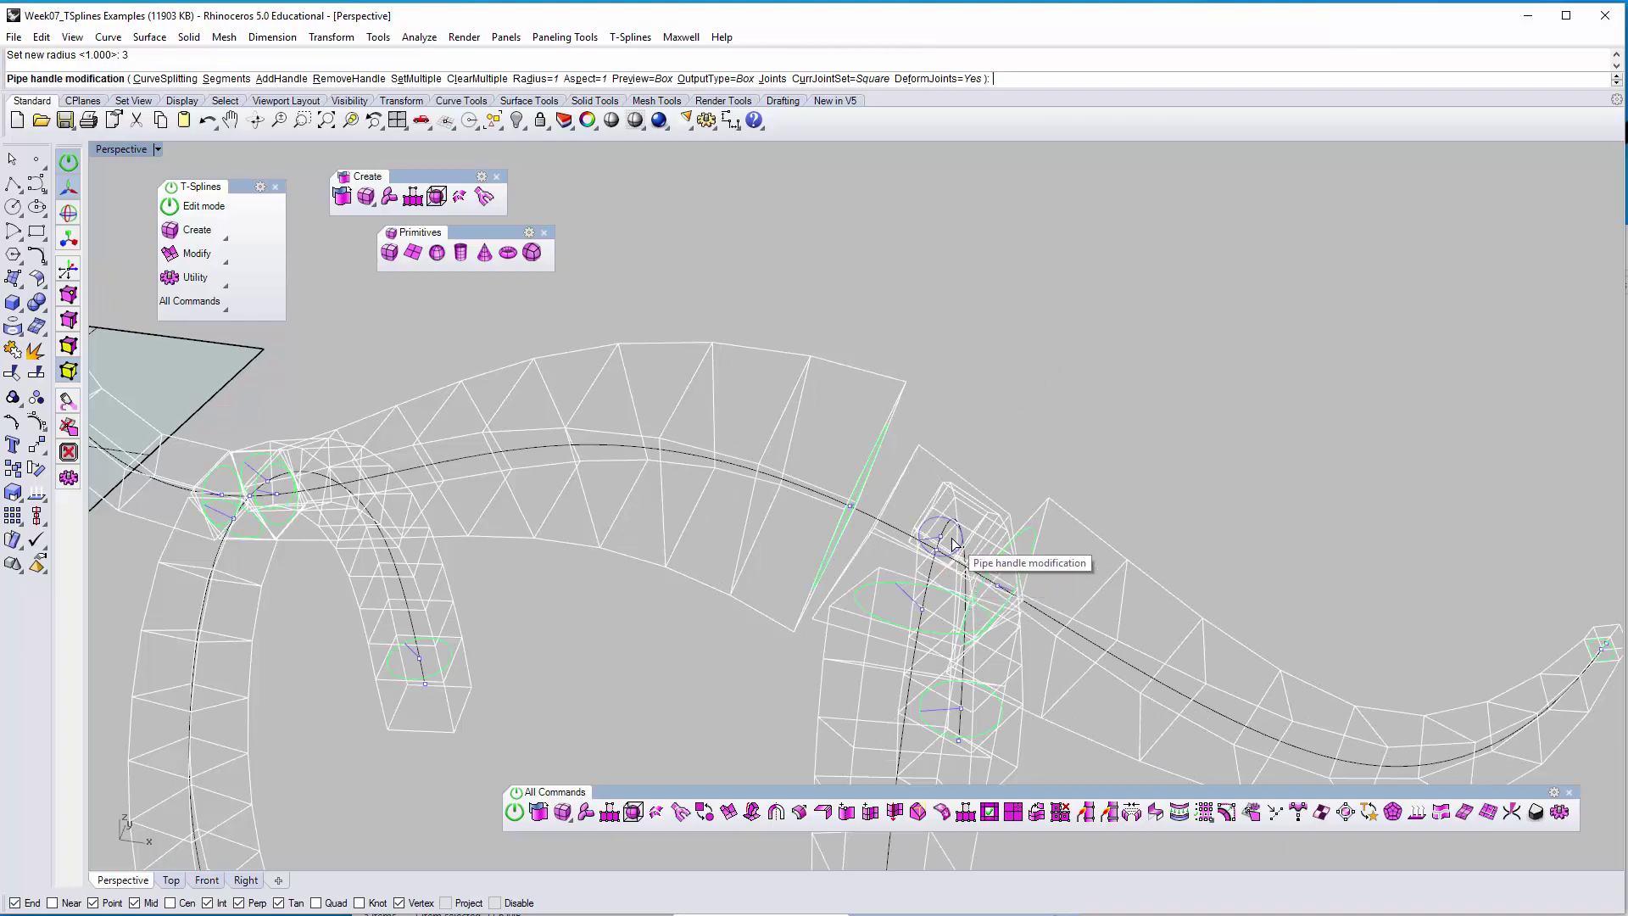
pyautogui.click(928, 518)
pyautogui.write('3')
pyautogui.press('Return')
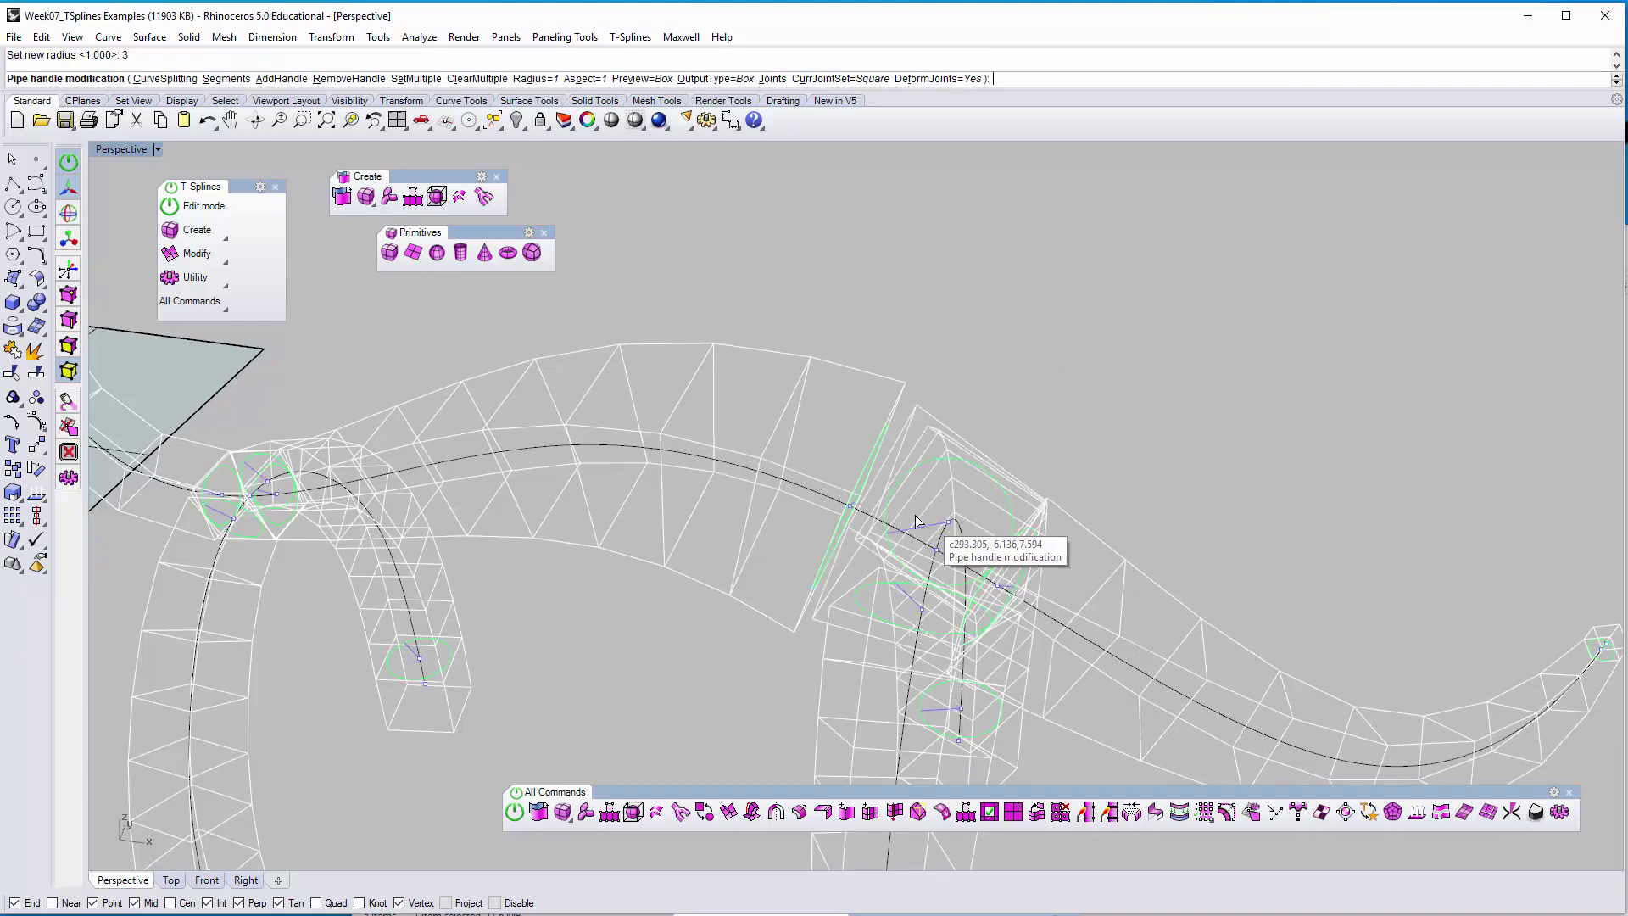
# Add a pipe handle midway along the body curve between the front and rear leg joints
pyautogui.scroll(-8, 876, 513)
pyautogui.moveTo(869, 458); pyautogui.dragTo(770, 398, button='right')
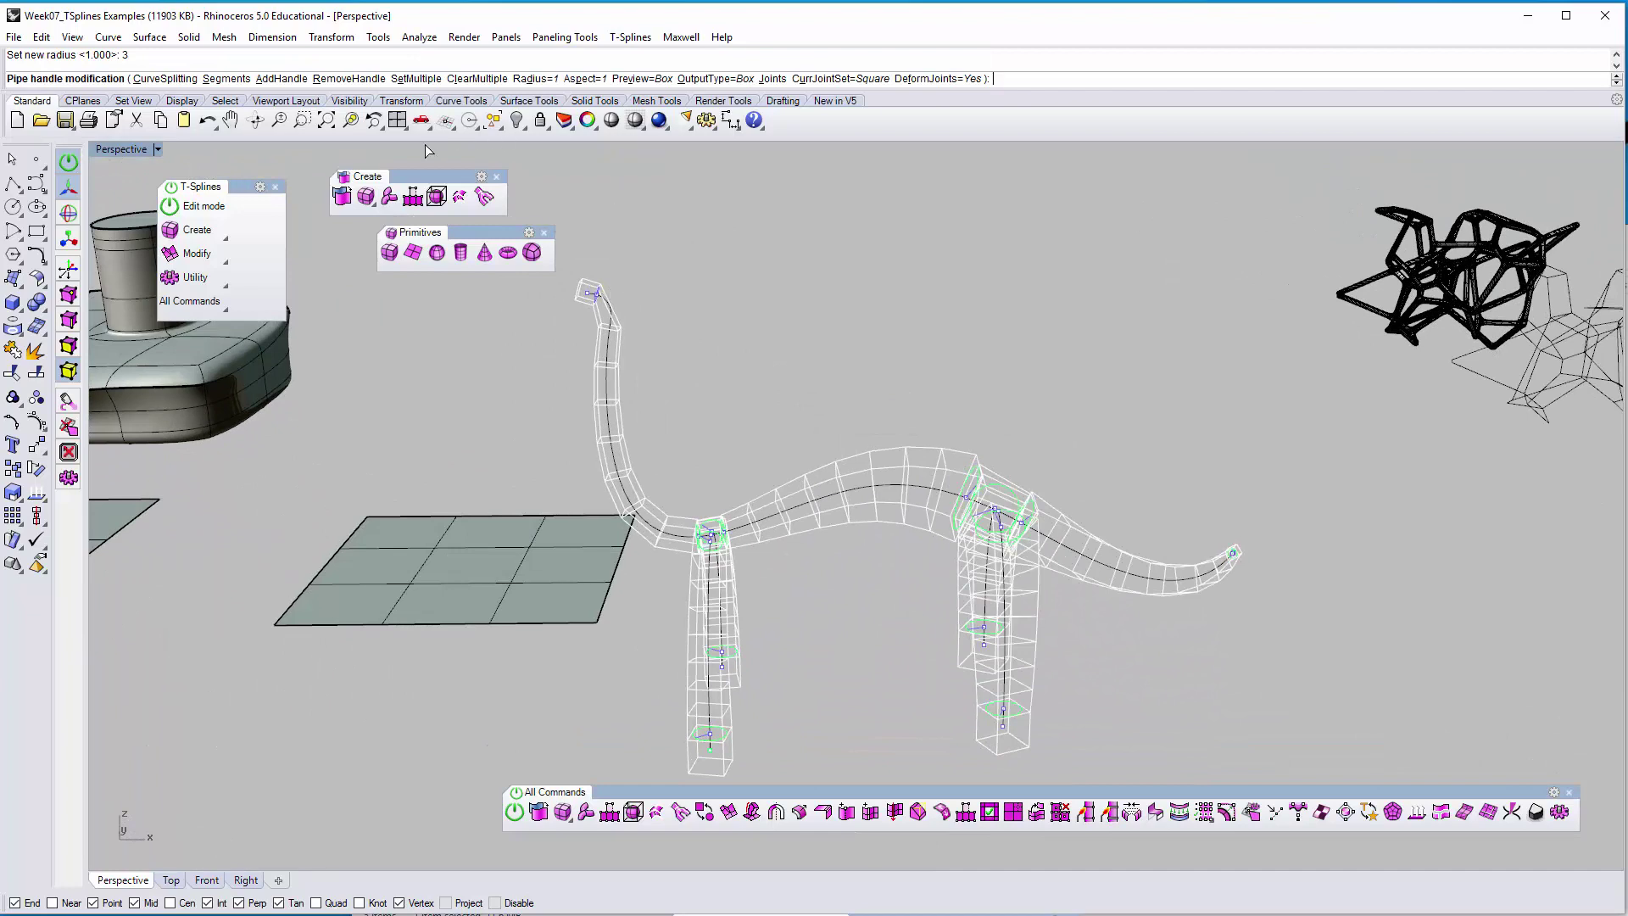
pyautogui.click(281, 78)
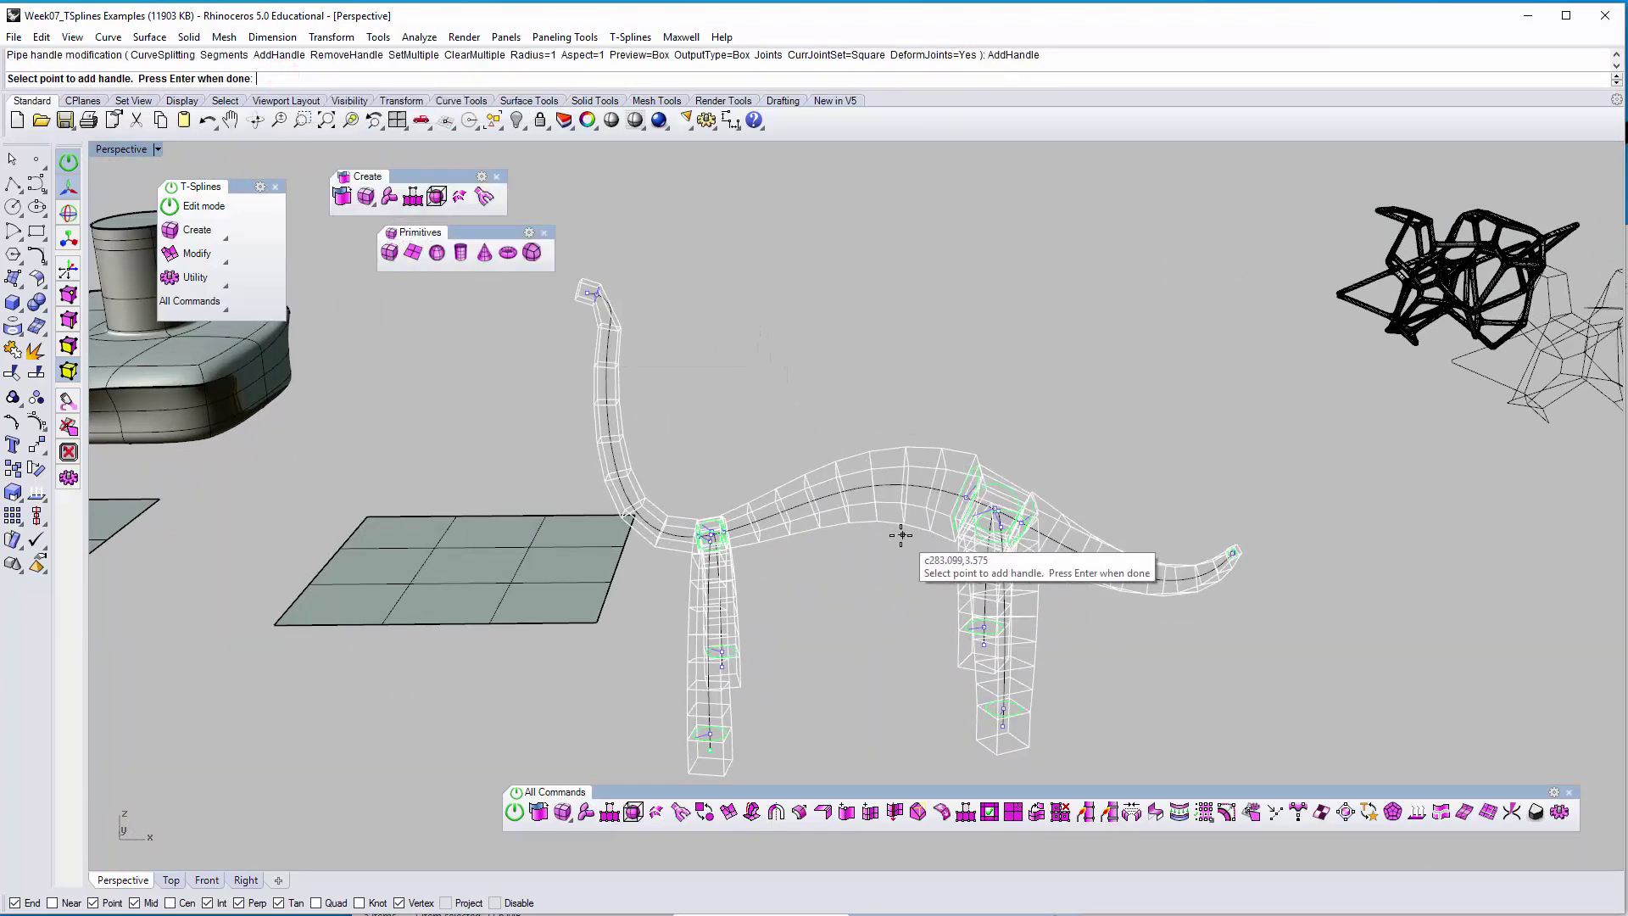
pyautogui.click(866, 489)
pyautogui.moveTo(872, 563); pyautogui.dragTo(964, 551, button='right')
pyautogui.scroll(3, 941, 483)
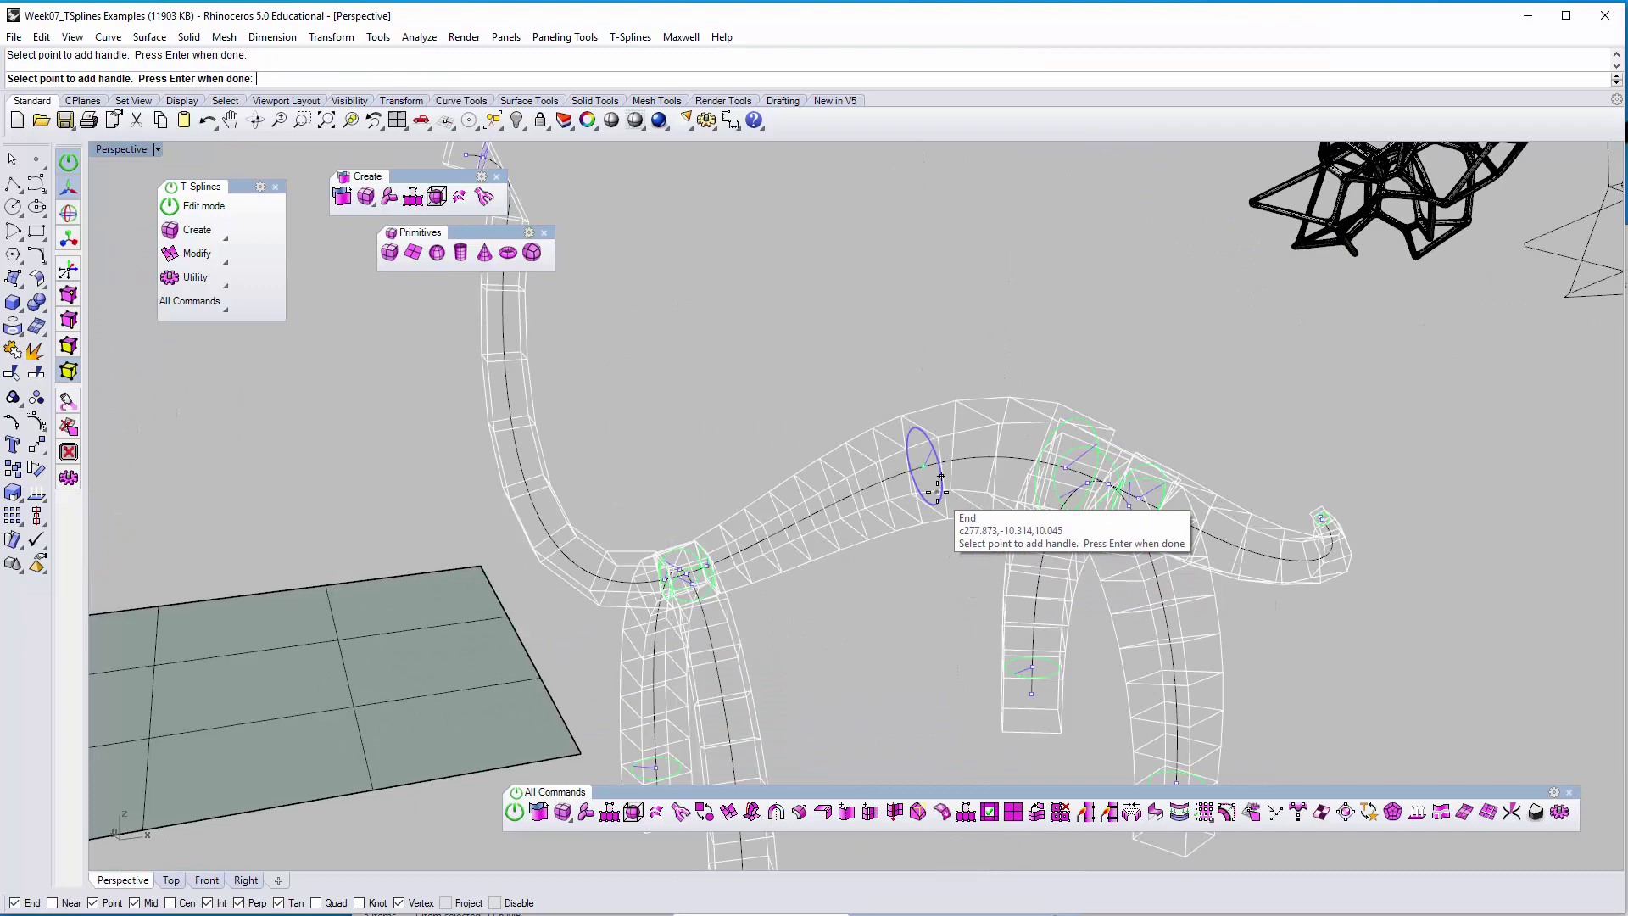
pyautogui.press('Return')
# Enlarge the radius of the mid-body handle freehand to give the dinosaur a bulging torso
pyautogui.click(937, 506)
pyautogui.moveTo(954, 535); pyautogui.dragTo(1016, 379, button='right')
pyautogui.click(894, 506)
pyautogui.click(883, 552)
# Finish the pipe with box output, and select and deselect the resulting dinosaur mesh to check it
pyautogui.scroll(-3, 780, 460)
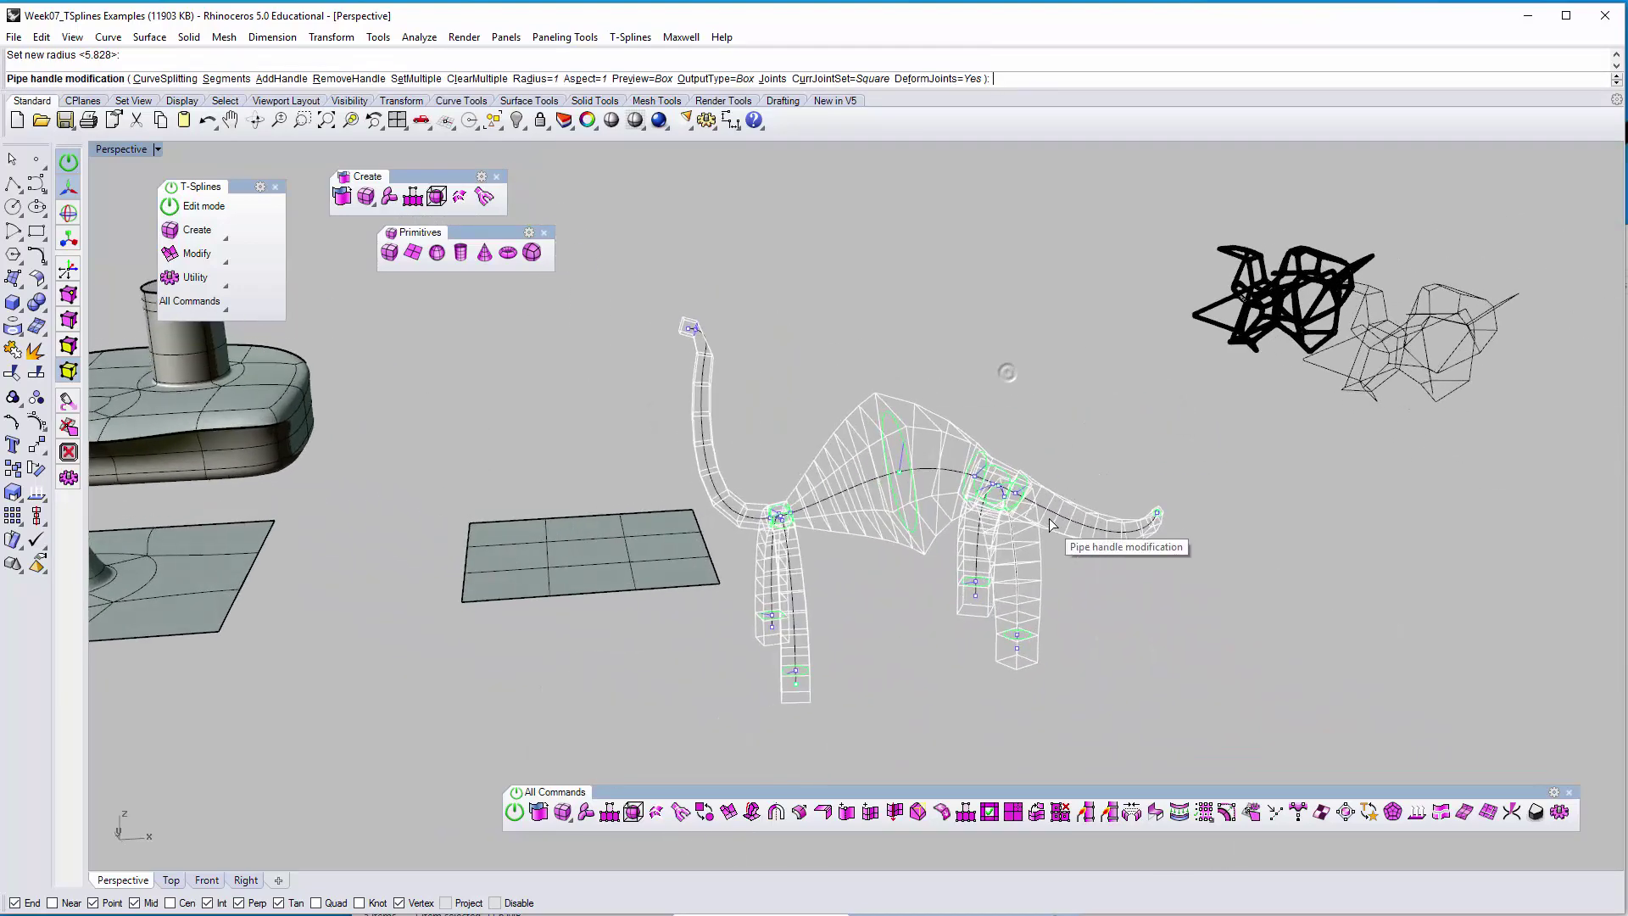
pyautogui.rightClick(1056, 405)
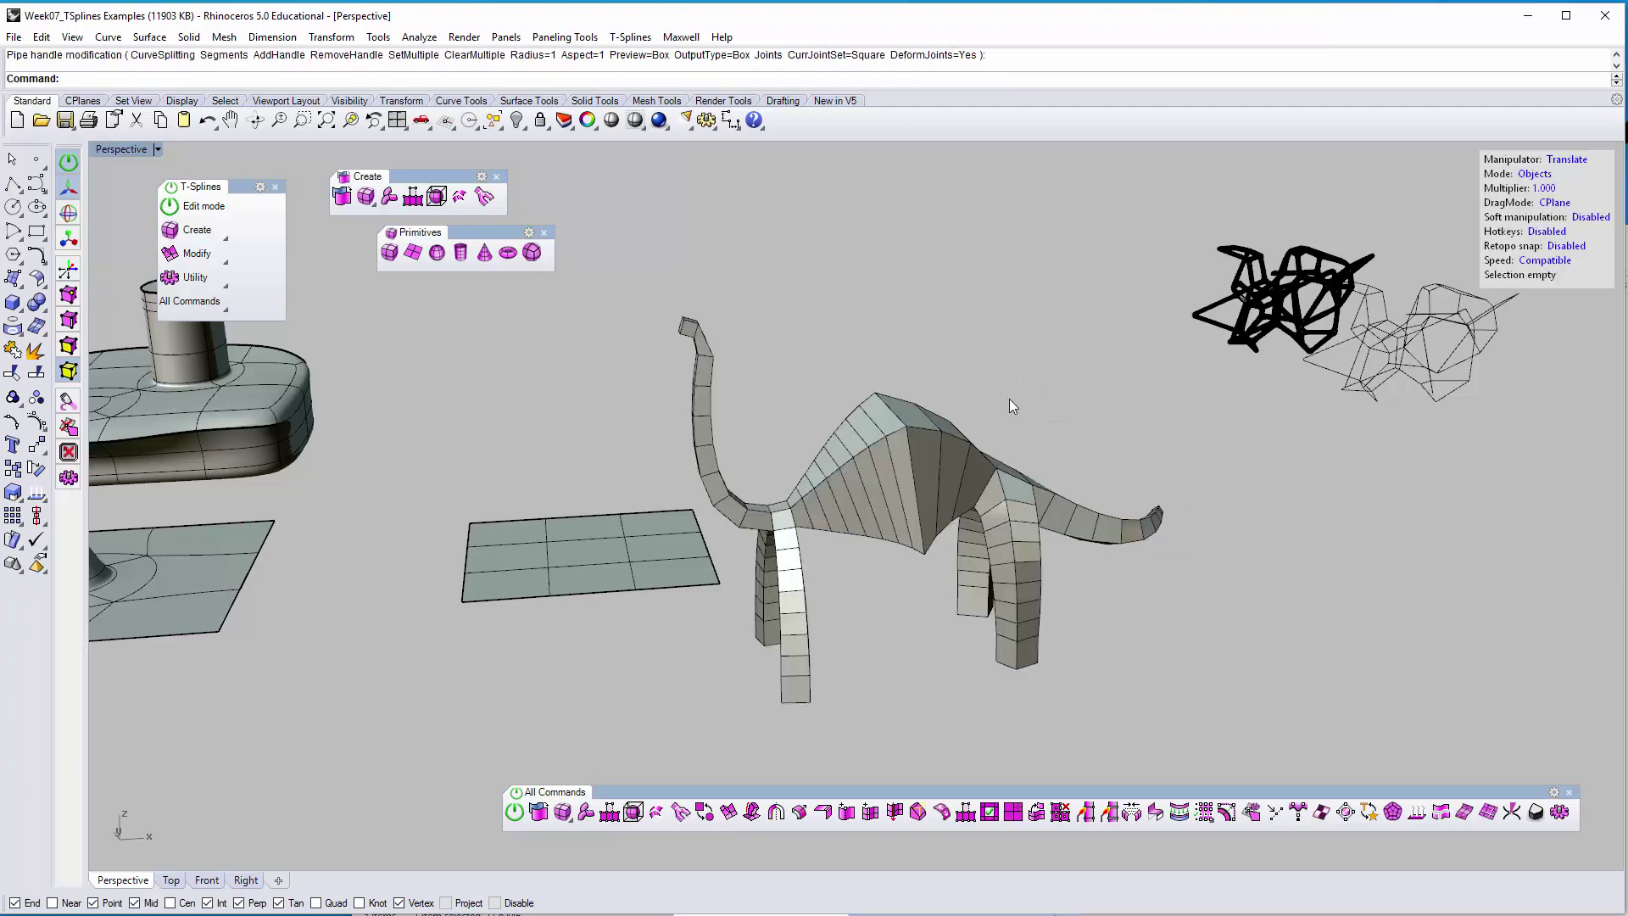
pyautogui.click(912, 422)
pyautogui.click(937, 334)
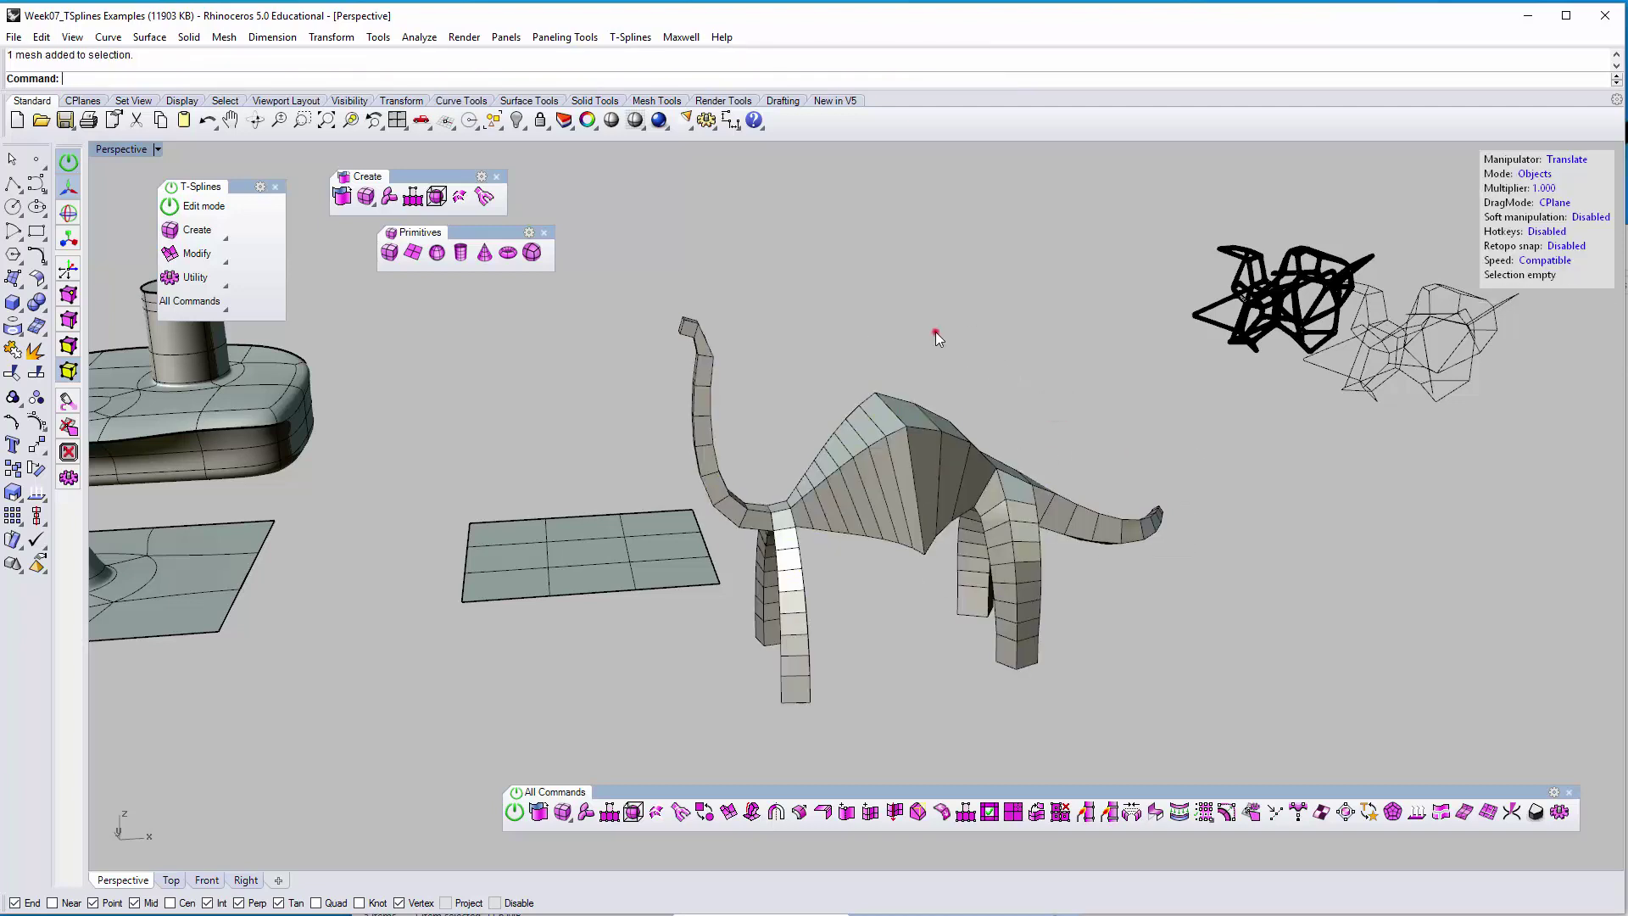
pyautogui.moveTo(981, 404); pyautogui.dragTo(779, 583, button='right')
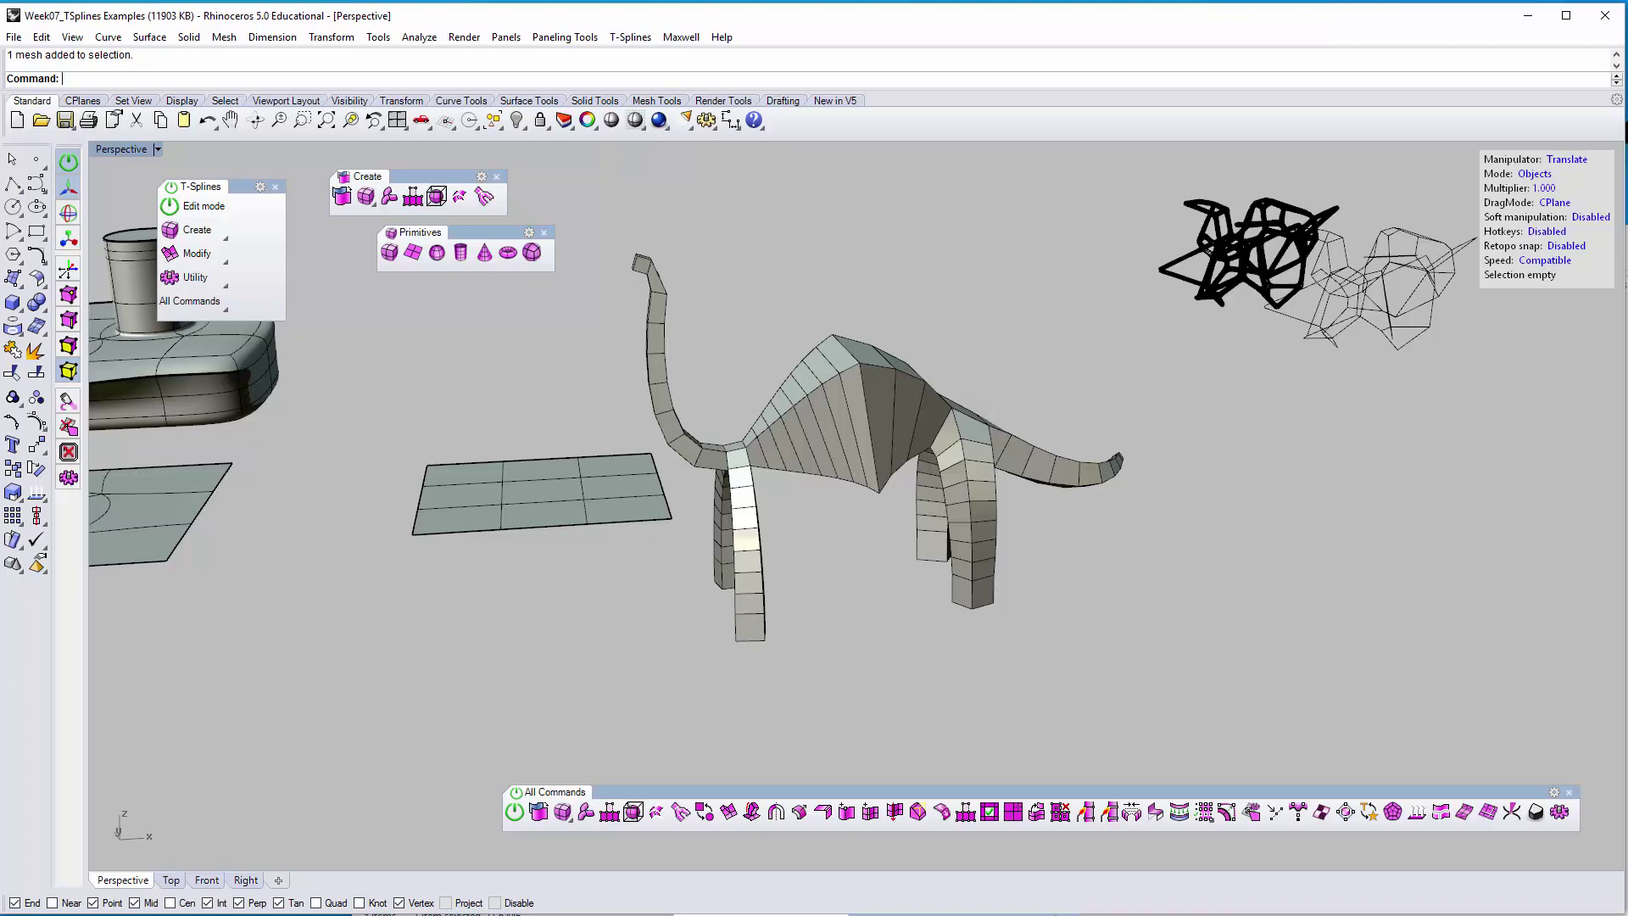
# Switch to the browser to review the T-Splines Basics course page, and return to Rhinoceros
pyautogui.hotkey('alt', 'Tab')
pyautogui.click(550, 585)
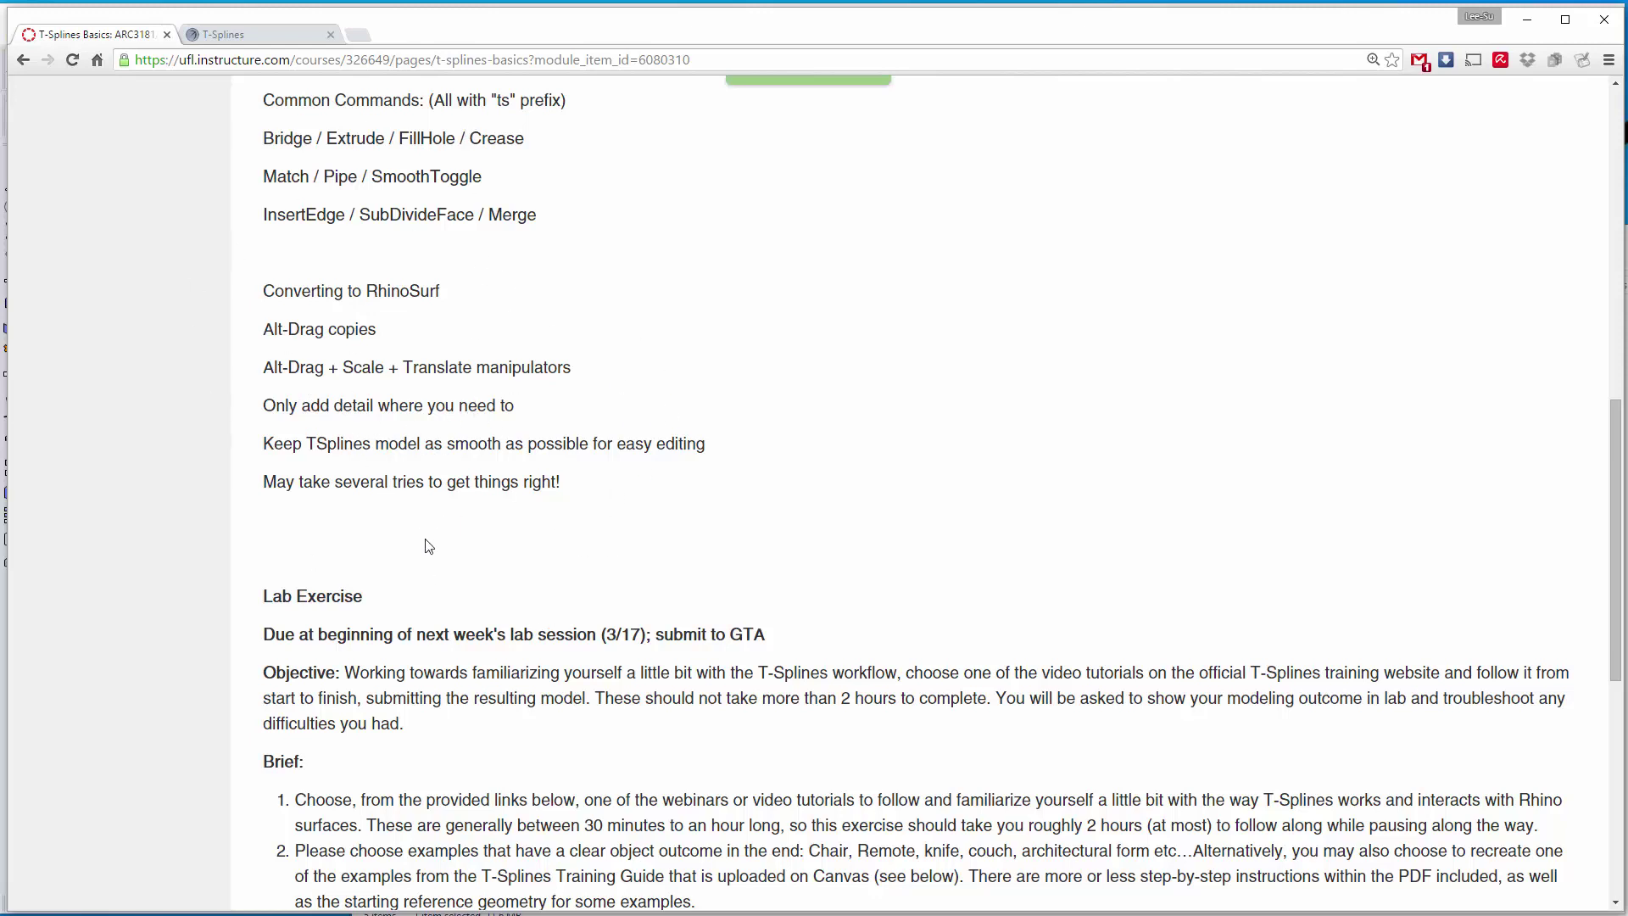
pyautogui.hotkey('alt', 'Tab')
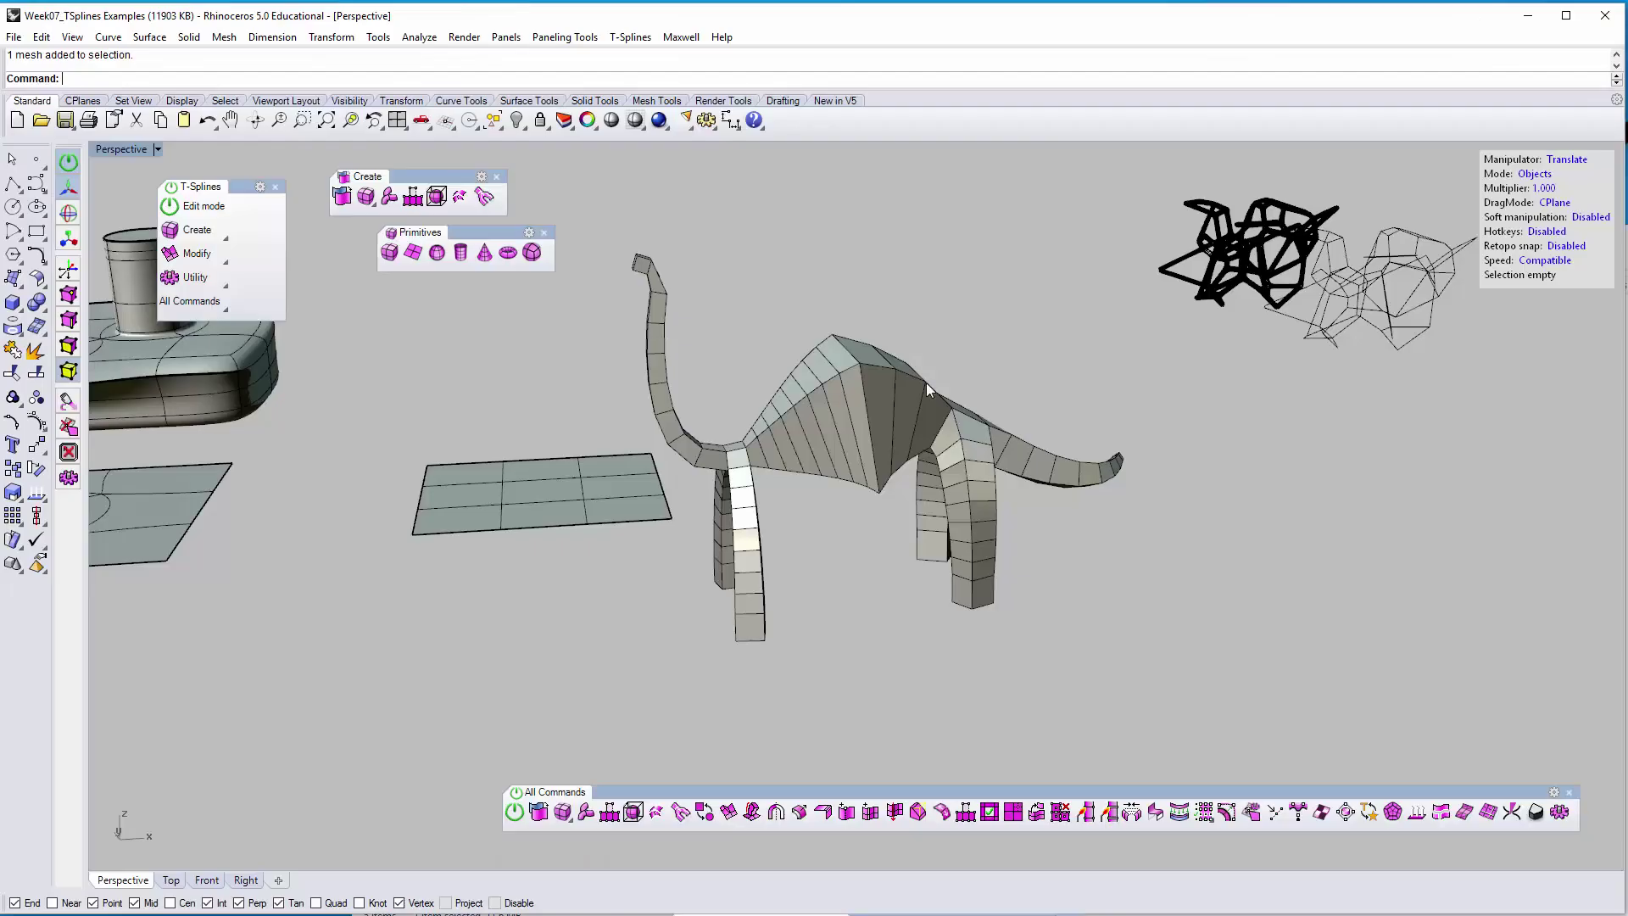
# Select the box dinosaur mesh, switch it to smooth T-spline display with Smooth Toggle, and deselect it
pyautogui.click(859, 417)
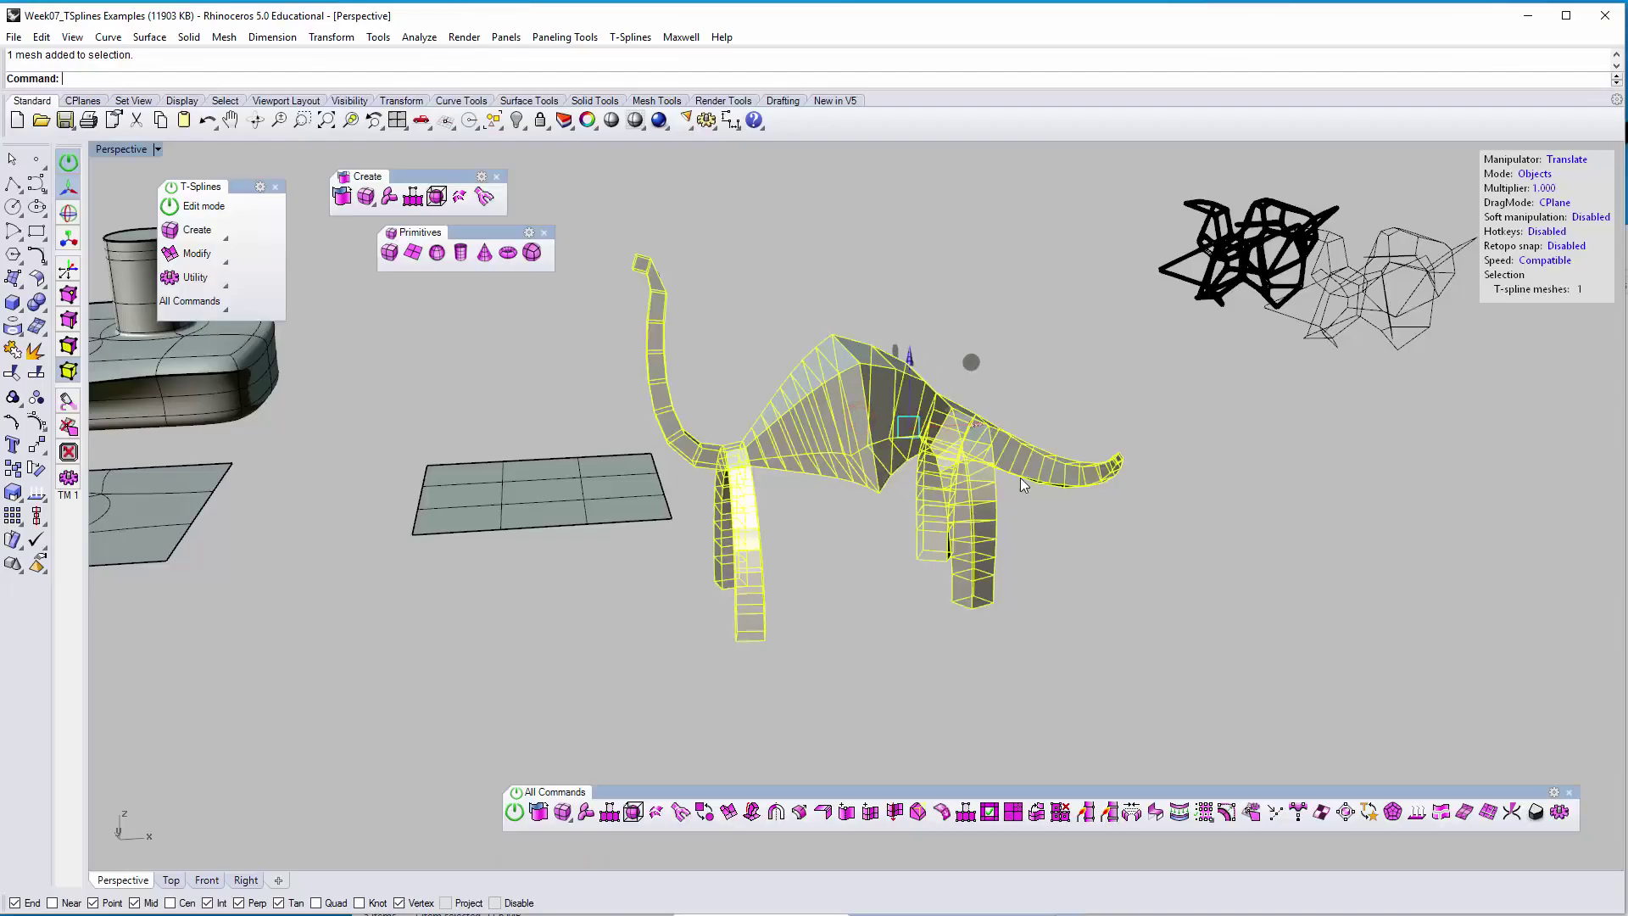
pyautogui.keyDown('shift'); pyautogui.moveTo(754, 350); pyautogui.dragTo(646, 479, button='right'); pyautogui.keyUp('shift')
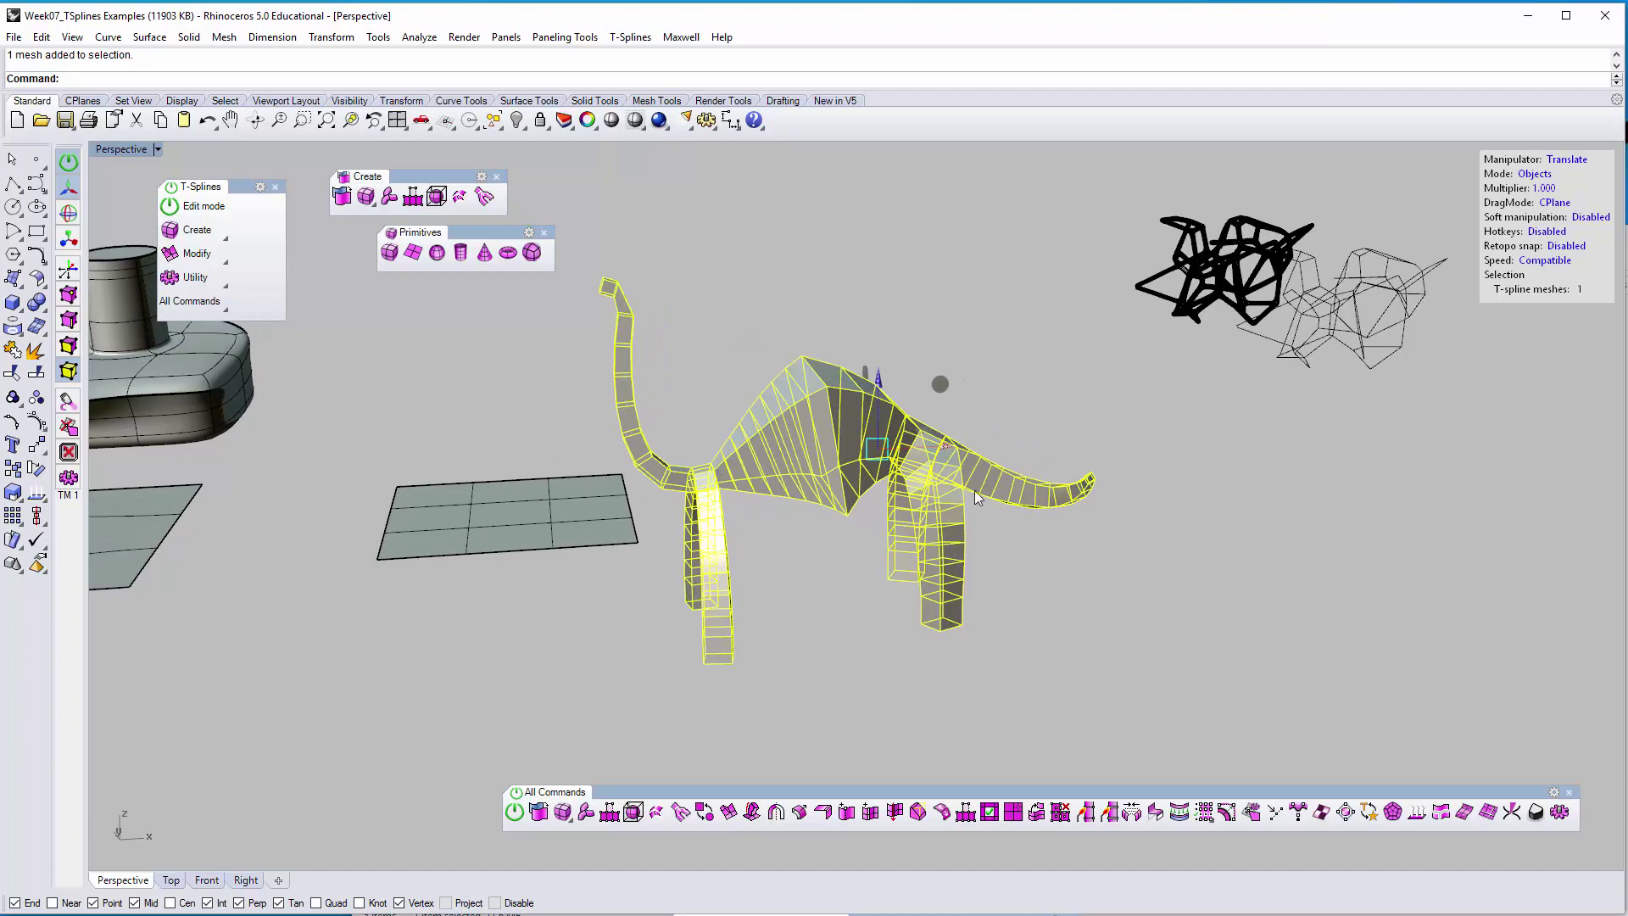
pyautogui.click(771, 319)
pyautogui.click(799, 455)
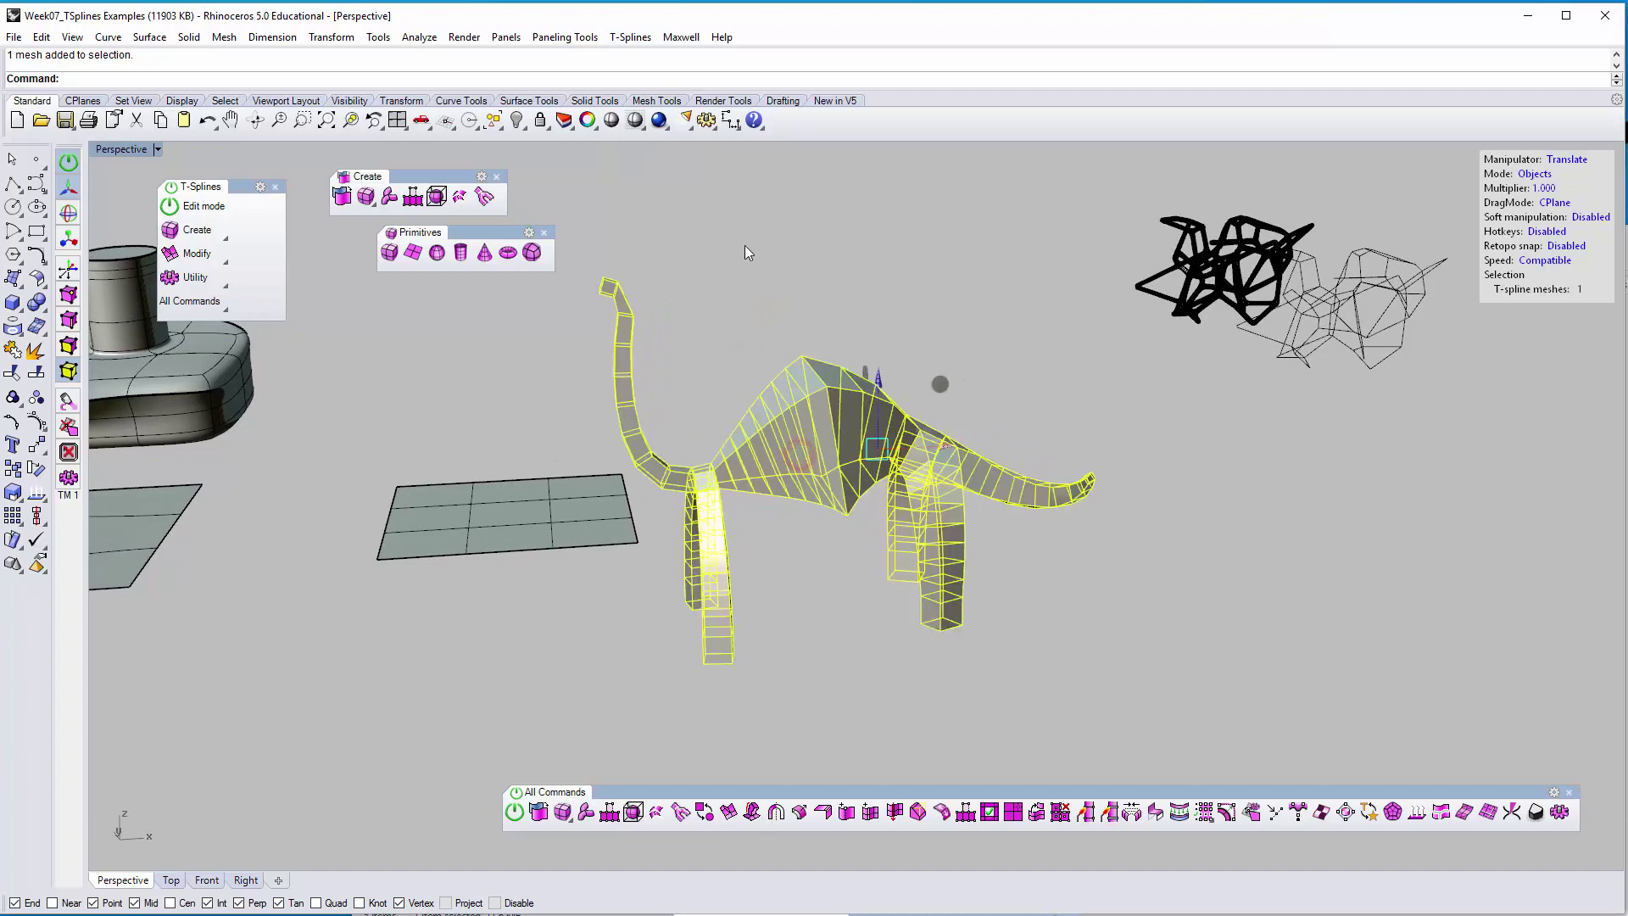
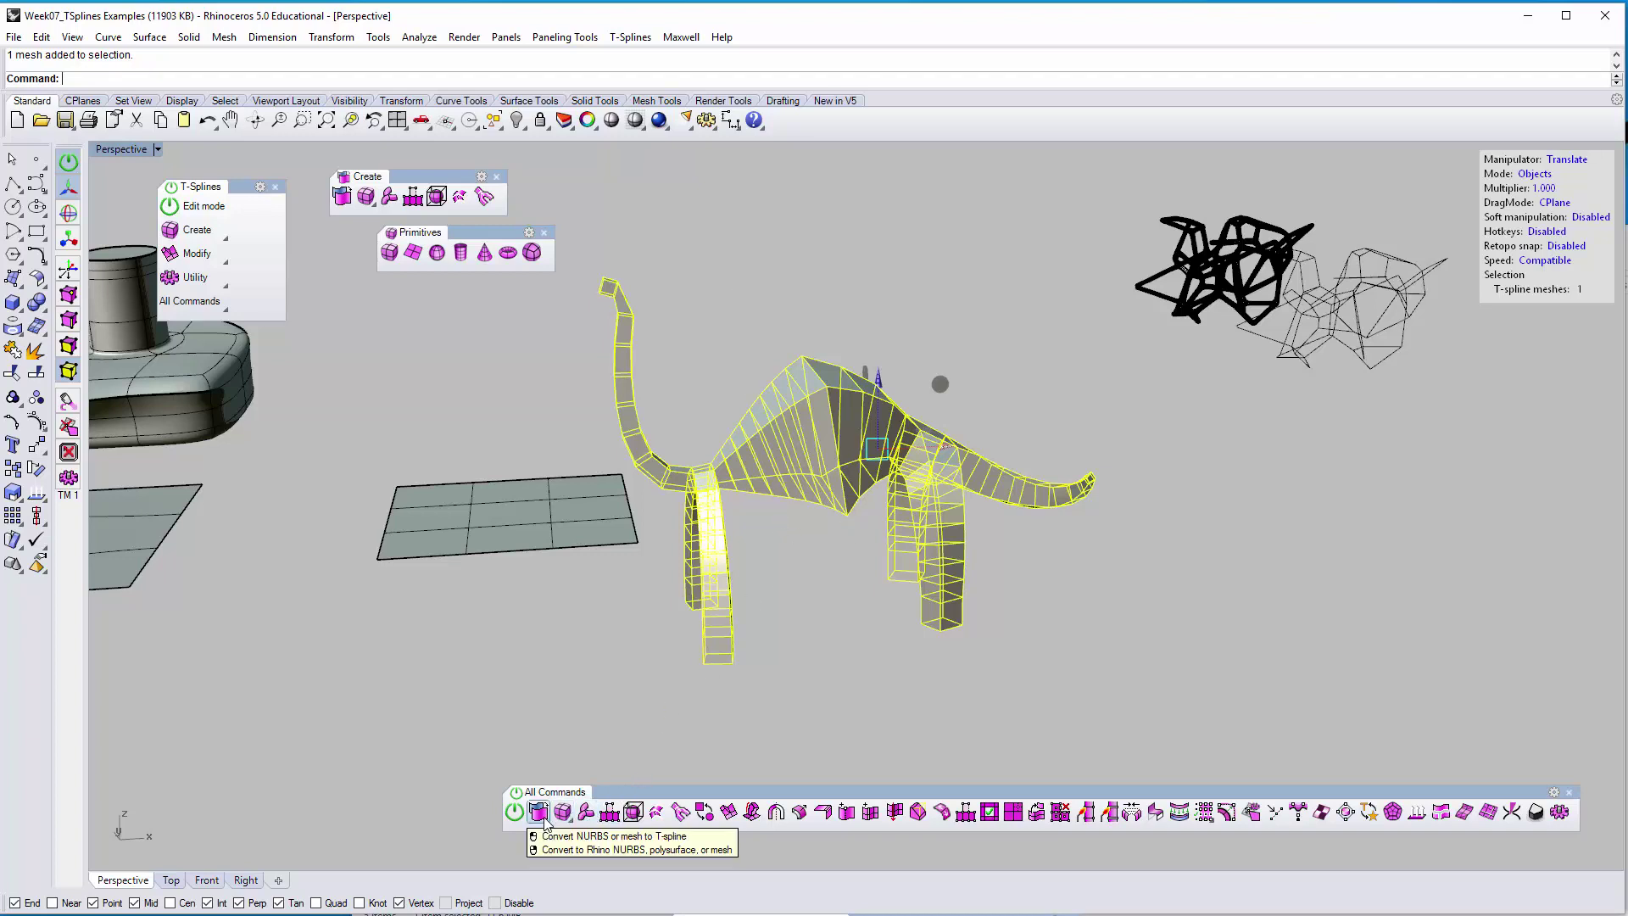
pyautogui.click(703, 814)
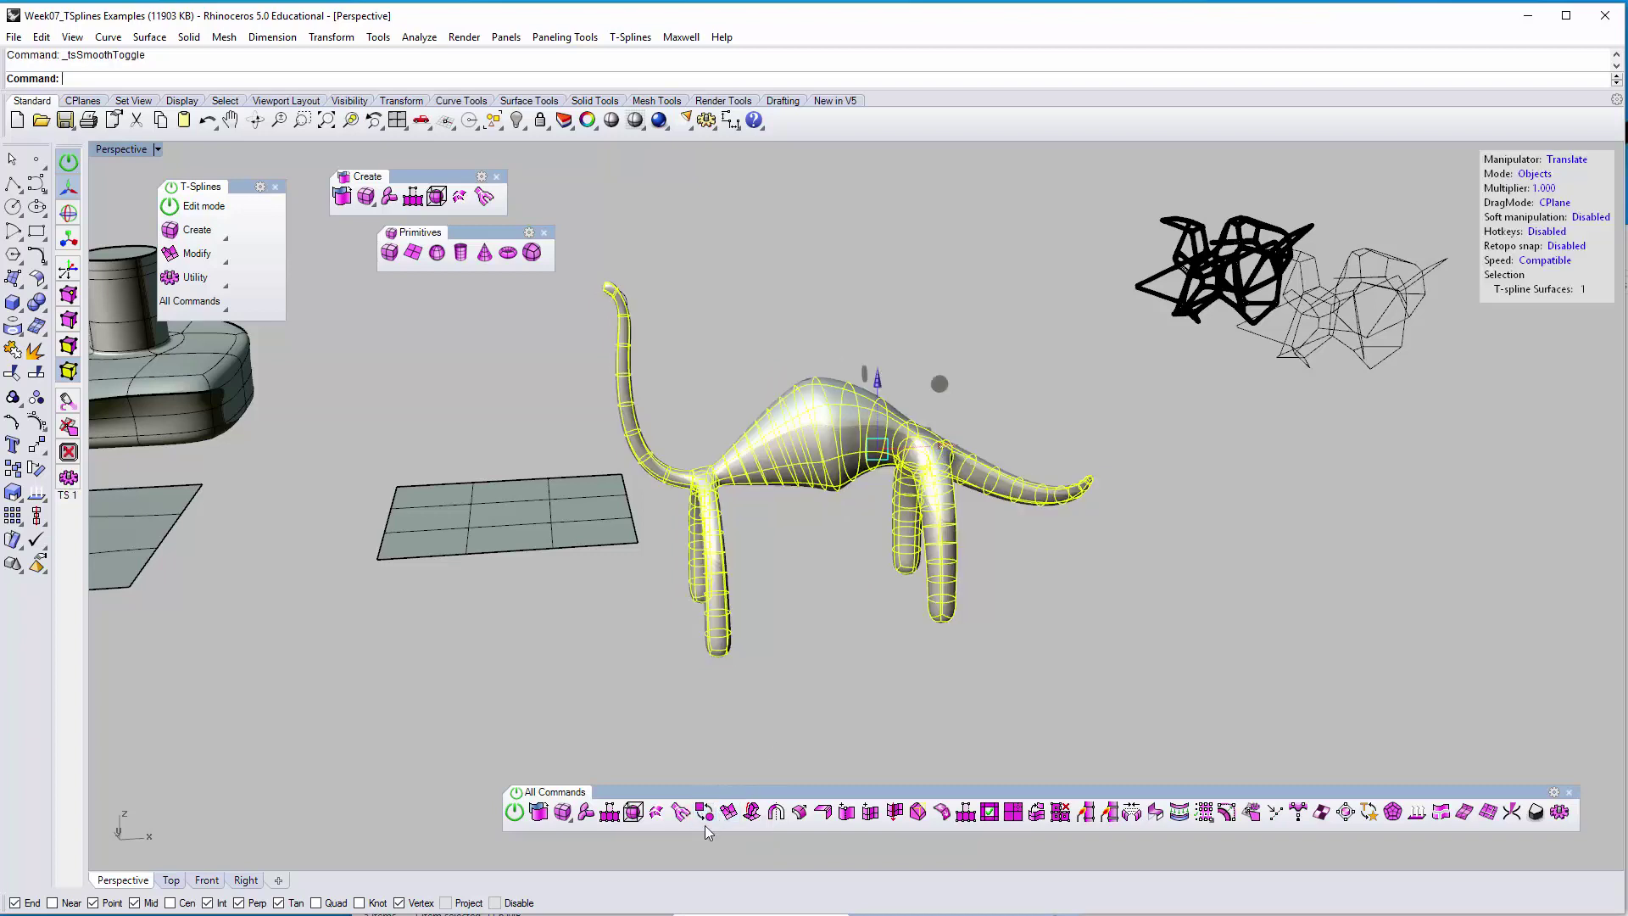
pyautogui.click(844, 605)
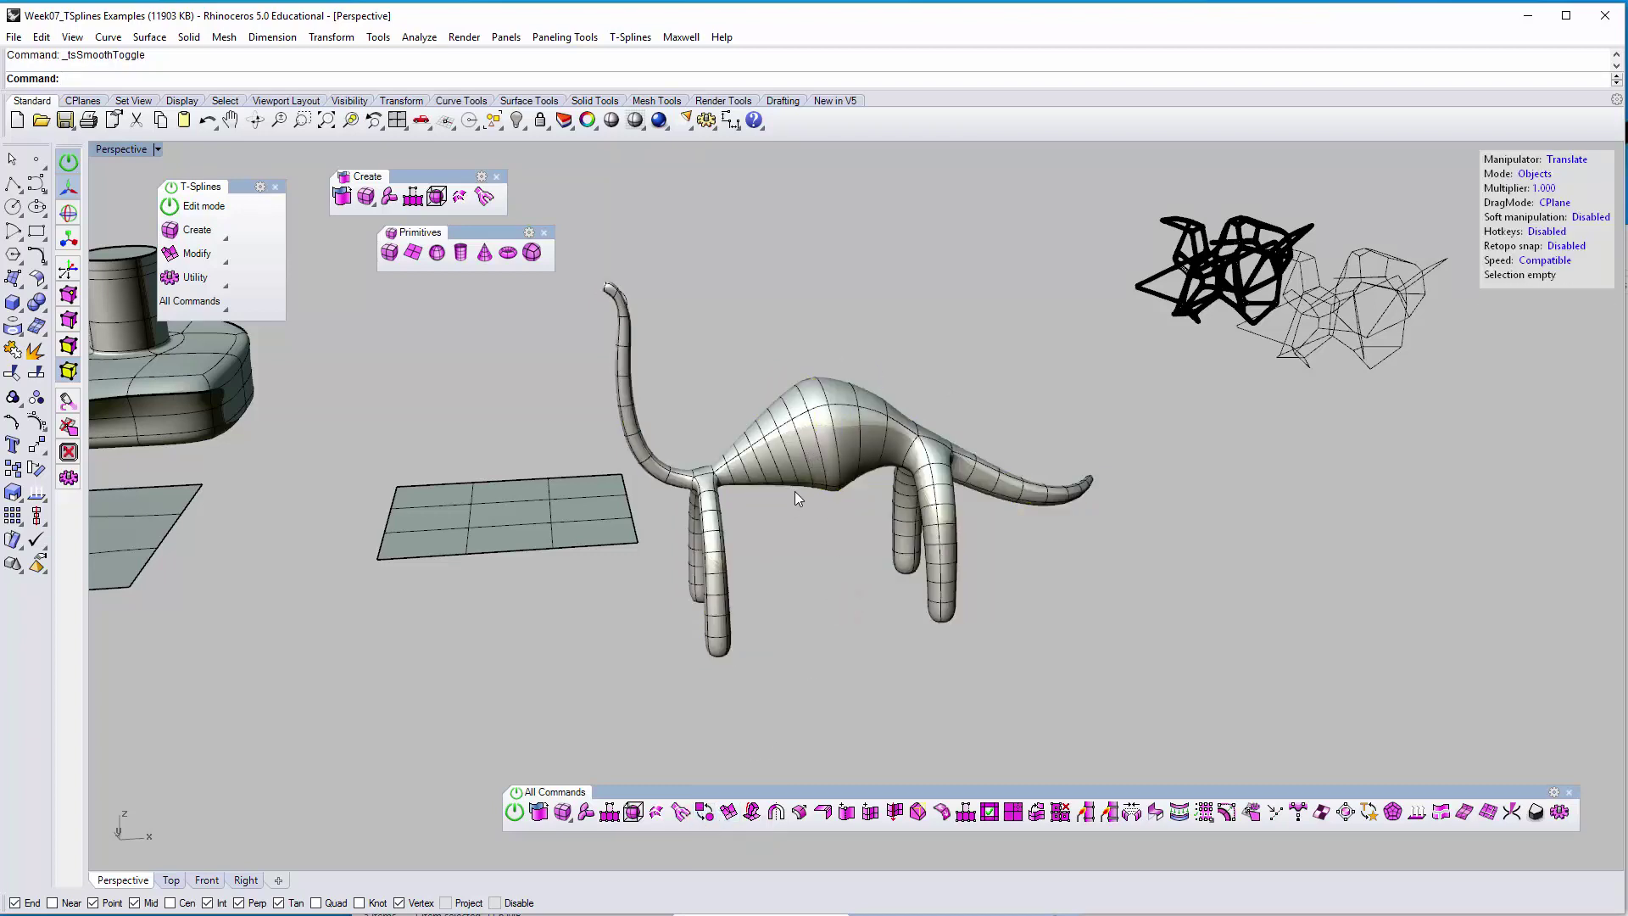
# Examine the smooth dinosaur from several angles, selecting and deselecting the surface to check its topology
pyautogui.moveTo(809, 492); pyautogui.dragTo(201, 500, button='right')
pyautogui.moveTo(964, 487); pyautogui.dragTo(724, 454, button='right')
pyautogui.scroll(3, 727, 452)
pyautogui.scroll(-4, 729, 450)
pyautogui.moveTo(939, 481)
pyautogui.mouseDown(button='right')
pyautogui.moveTo(942, 428)
pyautogui.moveTo(939, 480)
pyautogui.mouseUp(button='right')
pyautogui.click(939, 481)
pyautogui.click(884, 604)
pyautogui.click(918, 481)
pyautogui.click(888, 699)
pyautogui.moveTo(835, 570); pyautogui.dragTo(839, 668, button='right')
pyautogui.moveTo(1031, 545); pyautogui.dragTo(930, 385, button='right')
pyautogui.moveTo(948, 484)
pyautogui.mouseDown(button='right')
pyautogui.moveTo(919, 464)
pyautogui.moveTo(864, 474)
pyautogui.moveTo(927, 462)
pyautogui.mouseUp(button='right')
# Return the smooth dinosaur to box display with Smooth Toggle and deselect it
pyautogui.click(853, 455)
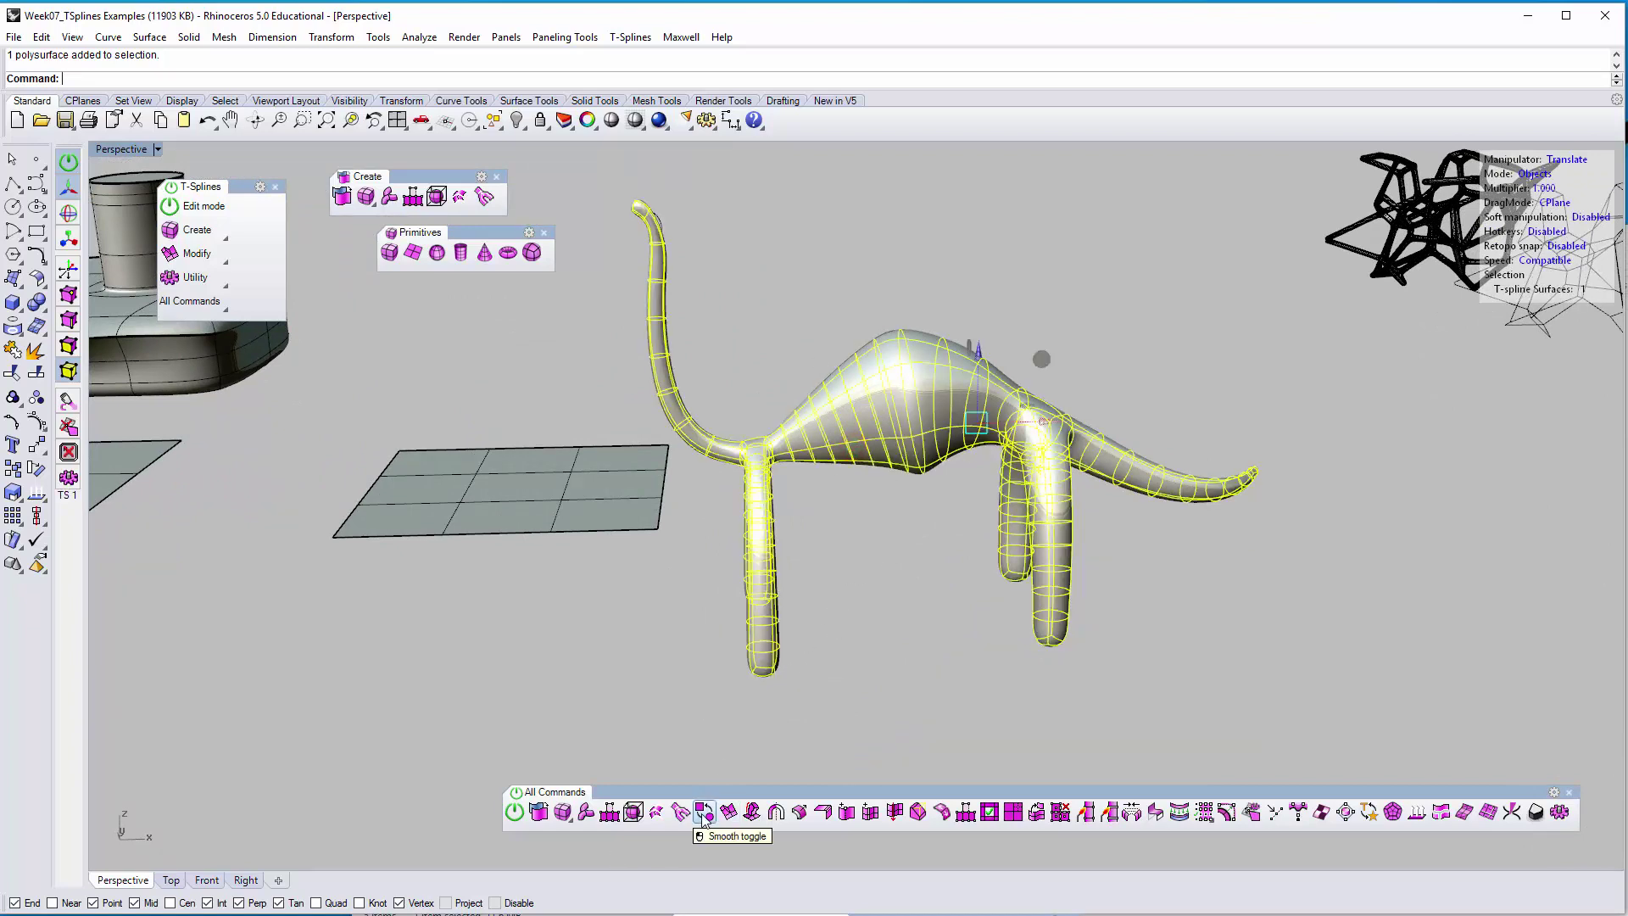
pyautogui.click(702, 812)
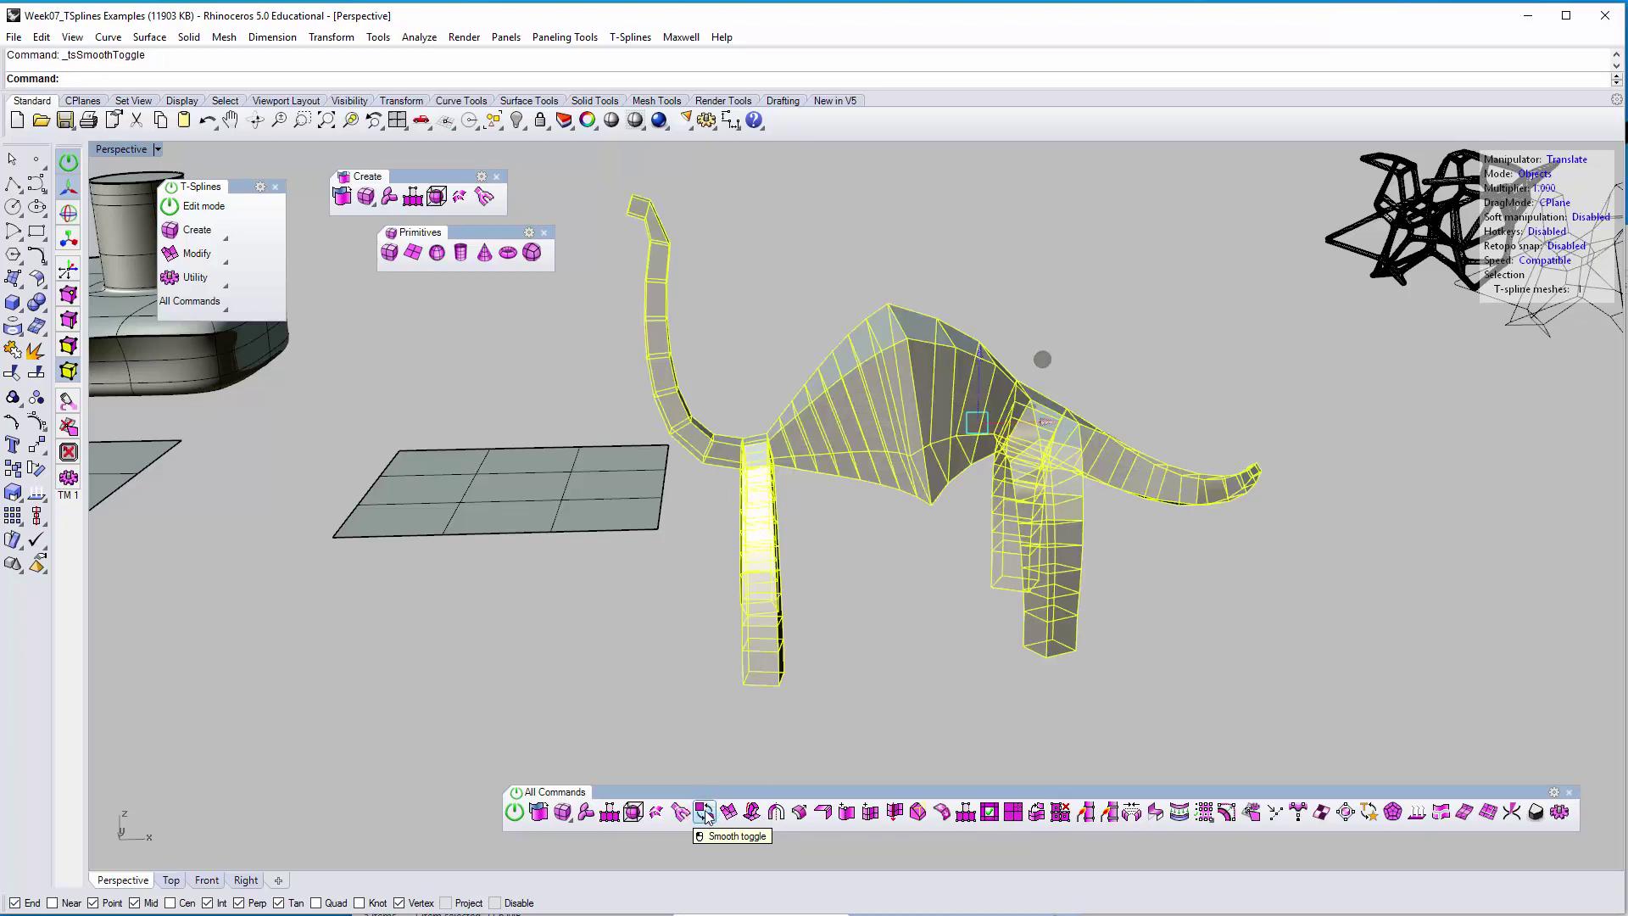
pyautogui.click(865, 676)
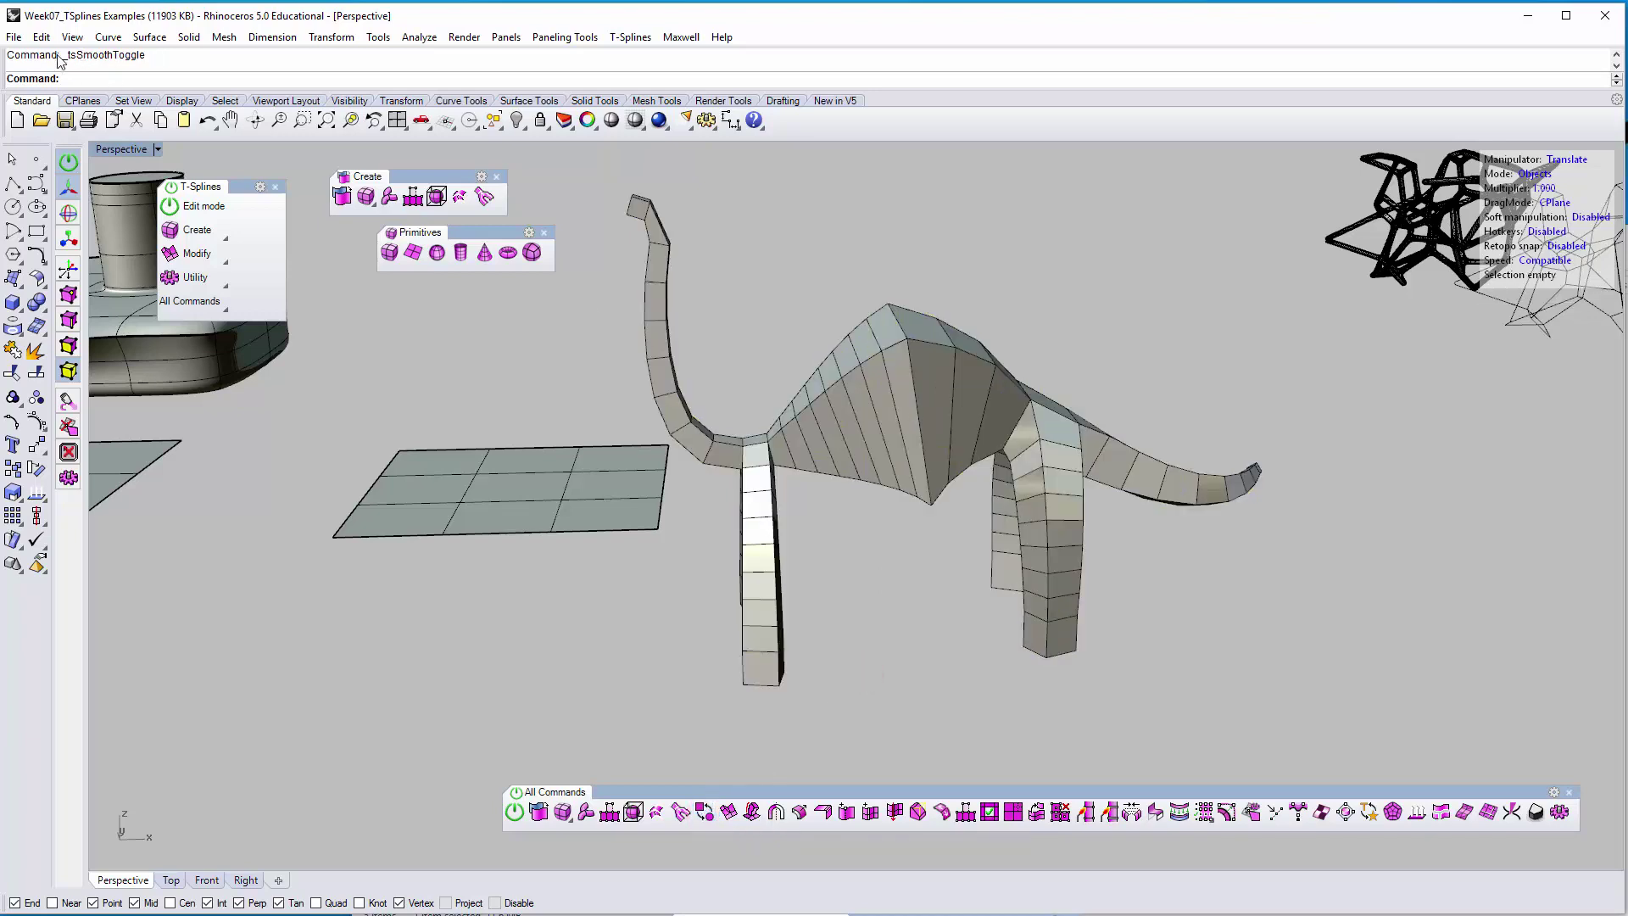
# Inspect the faceted dinosaur mesh from different viewpoints, checking its faces around the body
pyautogui.click(908, 436)
pyautogui.click(888, 577)
pyautogui.moveTo(865, 573)
pyautogui.mouseDown(button='right')
pyautogui.moveTo(847, 636)
pyautogui.moveTo(870, 590)
pyautogui.mouseUp(button='right')
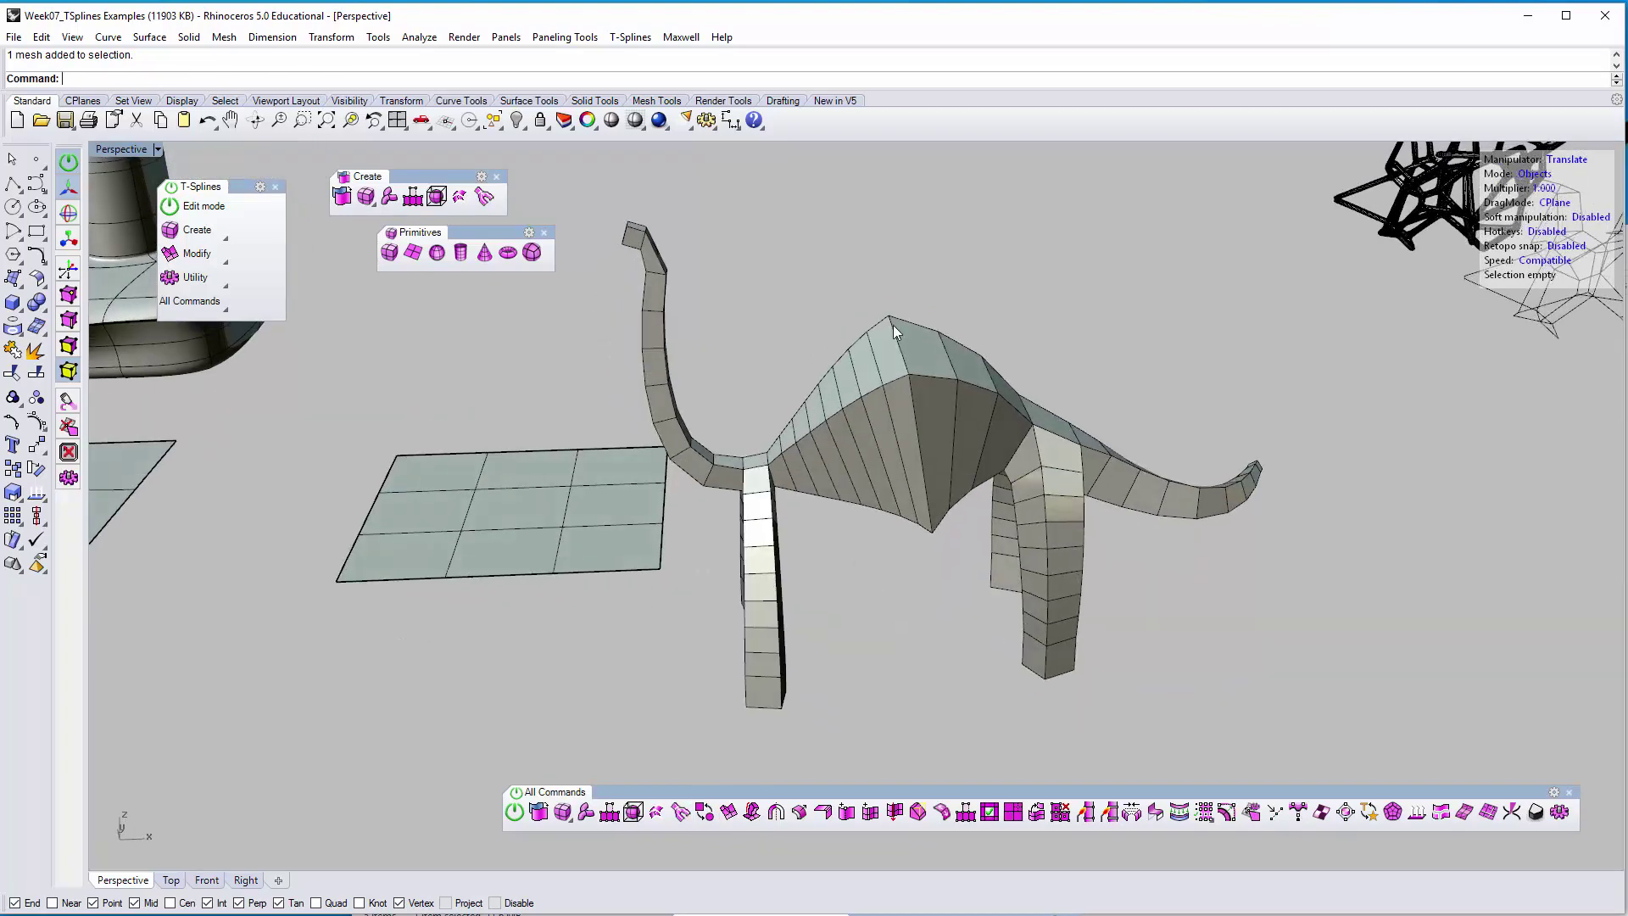
pyautogui.click(950, 416)
pyautogui.click(960, 582)
pyautogui.moveTo(960, 582); pyautogui.dragTo(907, 600, button='right')
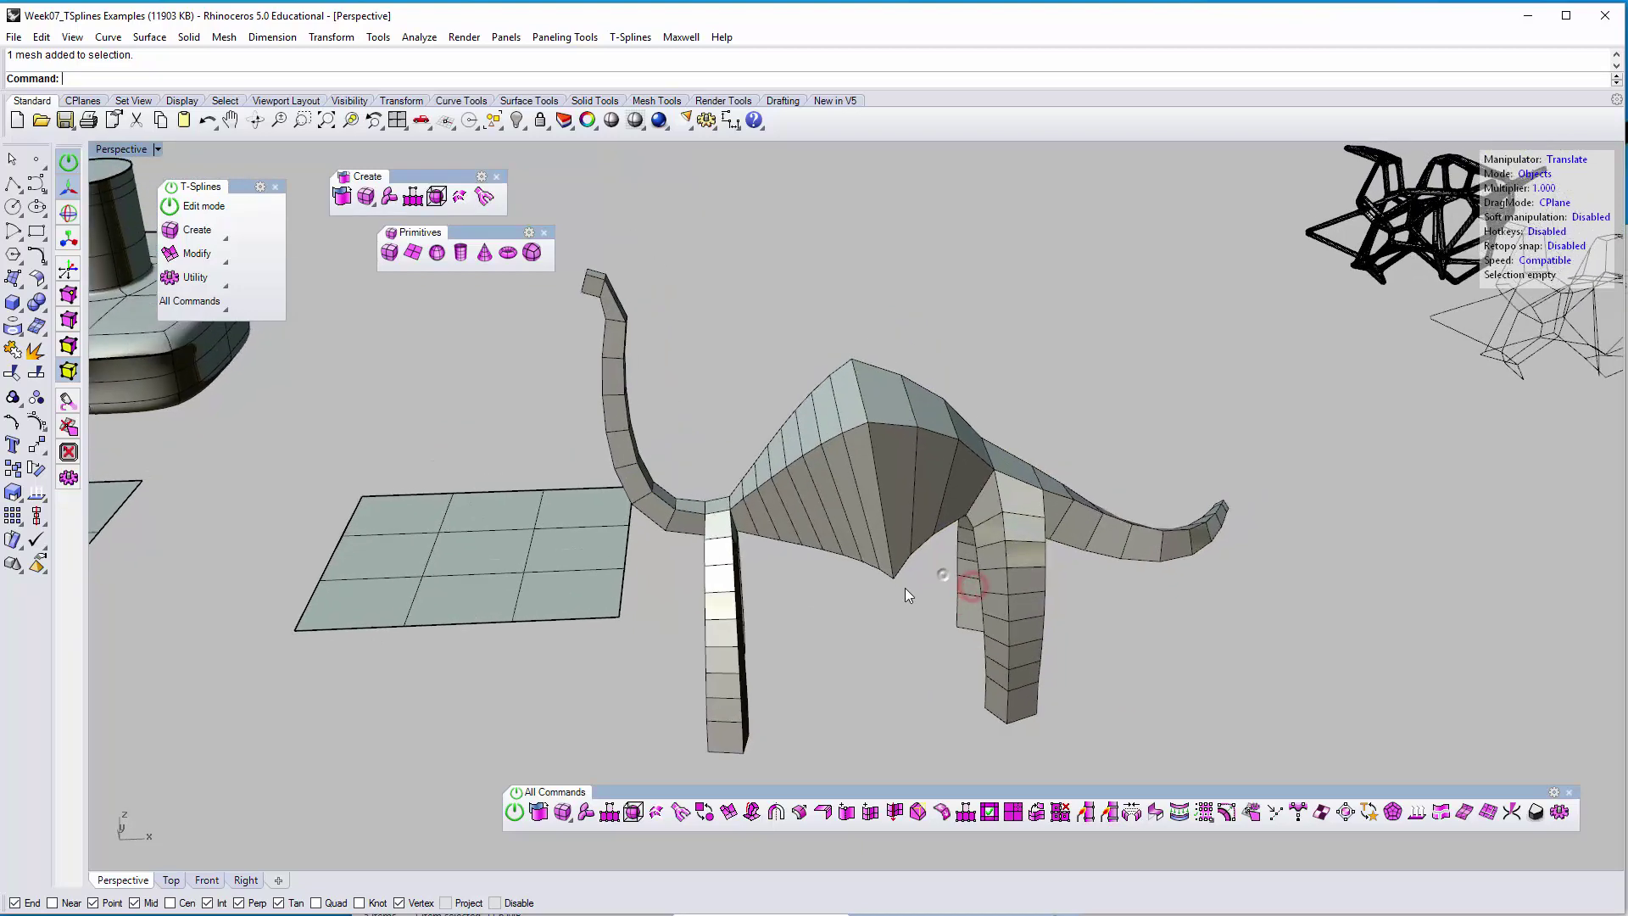
pyautogui.moveTo(903, 527); pyautogui.dragTo(905, 517, button='right')
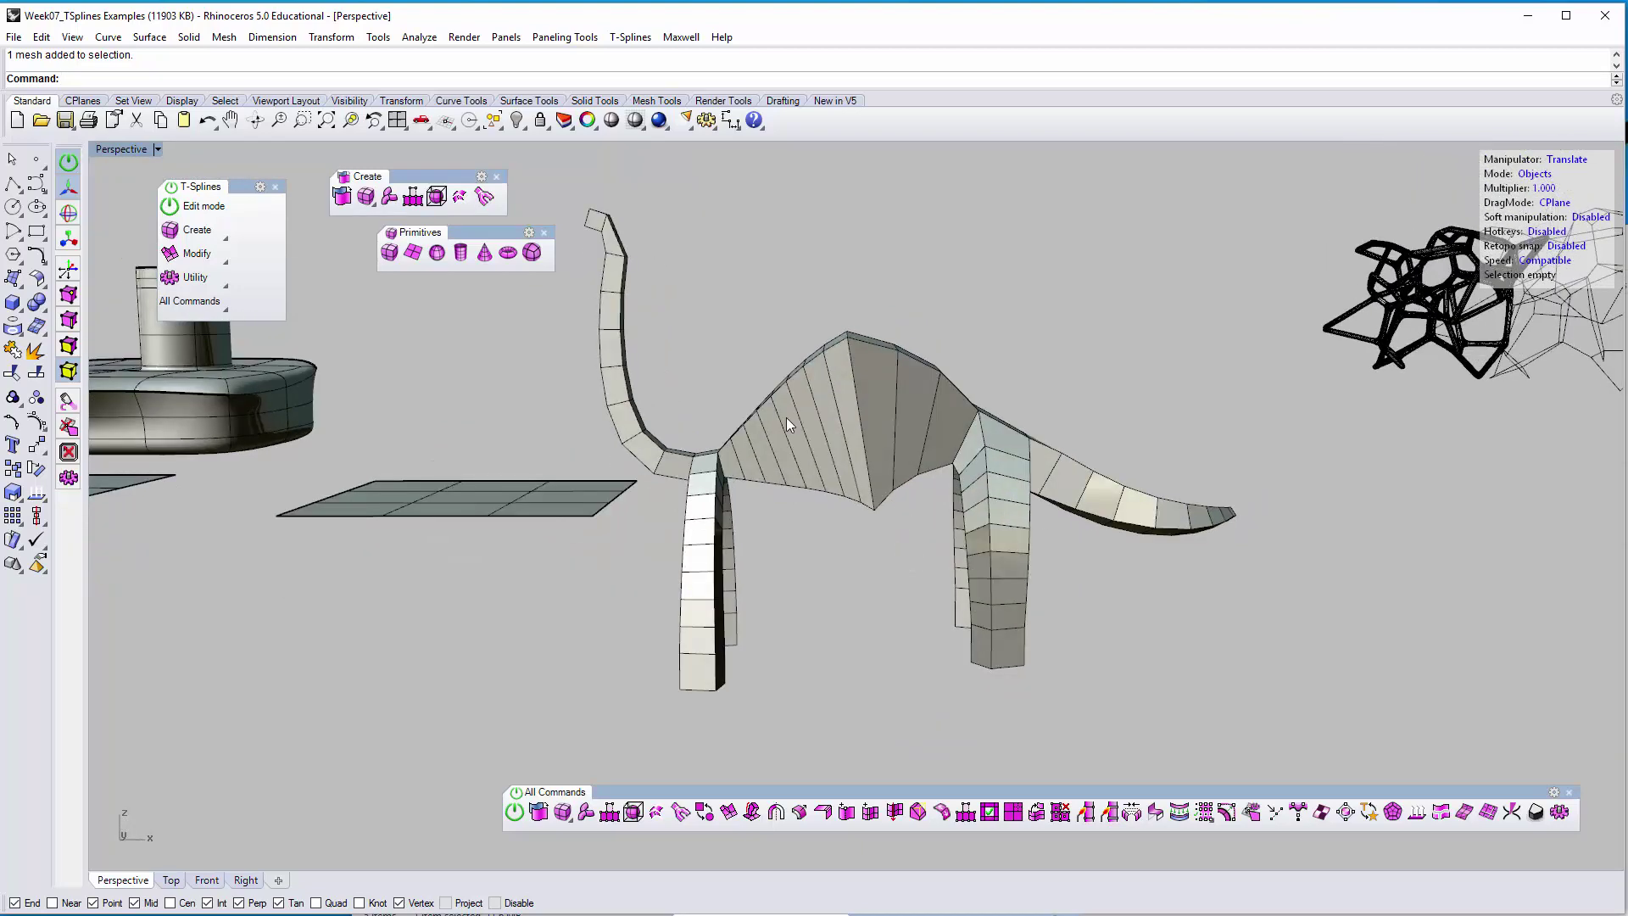
# Switch the T-Splines selection mode from objects to edges for editing the dinosaur's neck
pyautogui.keyDown('shift'); pyautogui.moveTo(603, 309); pyautogui.dragTo(716, 391, button='right'); pyautogui.keyUp('shift')
pyautogui.click(1534, 175)
pyautogui.click(1536, 175)
pyautogui.click(1536, 175)
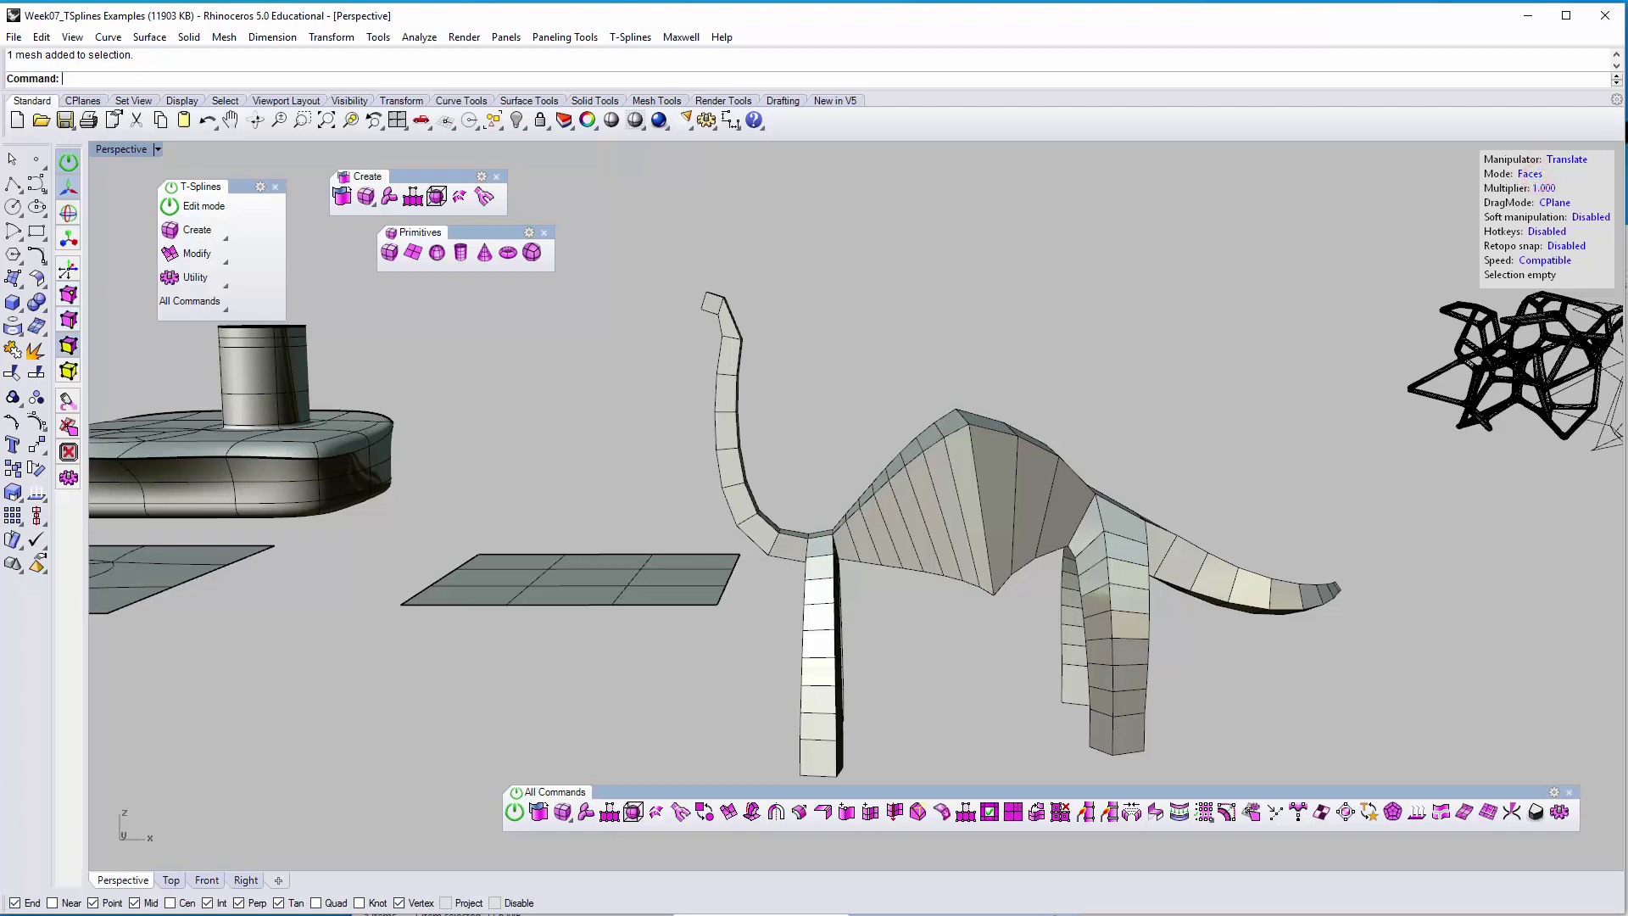
pyautogui.click(1530, 175)
pyautogui.click(1532, 175)
pyautogui.click(1533, 175)
# Window-select the edges of the head and upper neck, and rotate them freehand to tilt the head forward
pyautogui.moveTo(1268, 280); pyautogui.dragTo(622, 200, button='right')
pyautogui.moveTo(654, 207); pyautogui.dragTo(786, 356)
pyautogui.moveTo(786, 356); pyautogui.dragTo(649, 256, button='right')
pyautogui.moveTo(662, 227); pyautogui.dragTo(797, 395)
pyautogui.moveTo(756, 365); pyautogui.dragTo(755, 365, button='right')
pyautogui.moveTo(755, 365); pyautogui.dragTo(767, 349)
pyautogui.moveTo(736, 349); pyautogui.dragTo(734, 358, button='right')
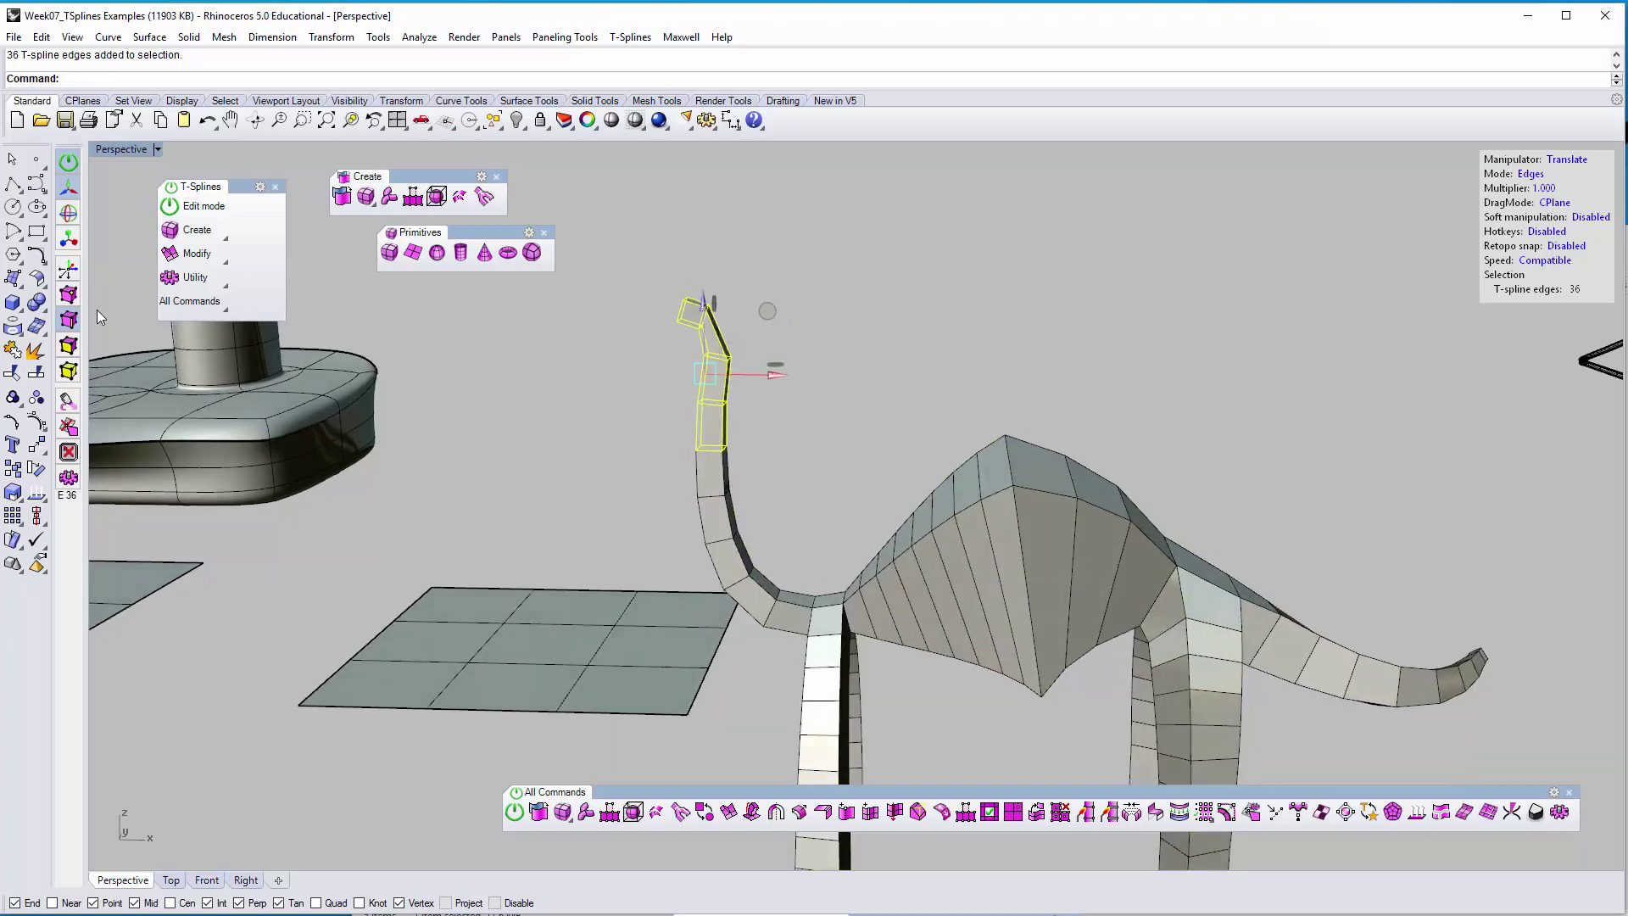
pyautogui.click(68, 213)
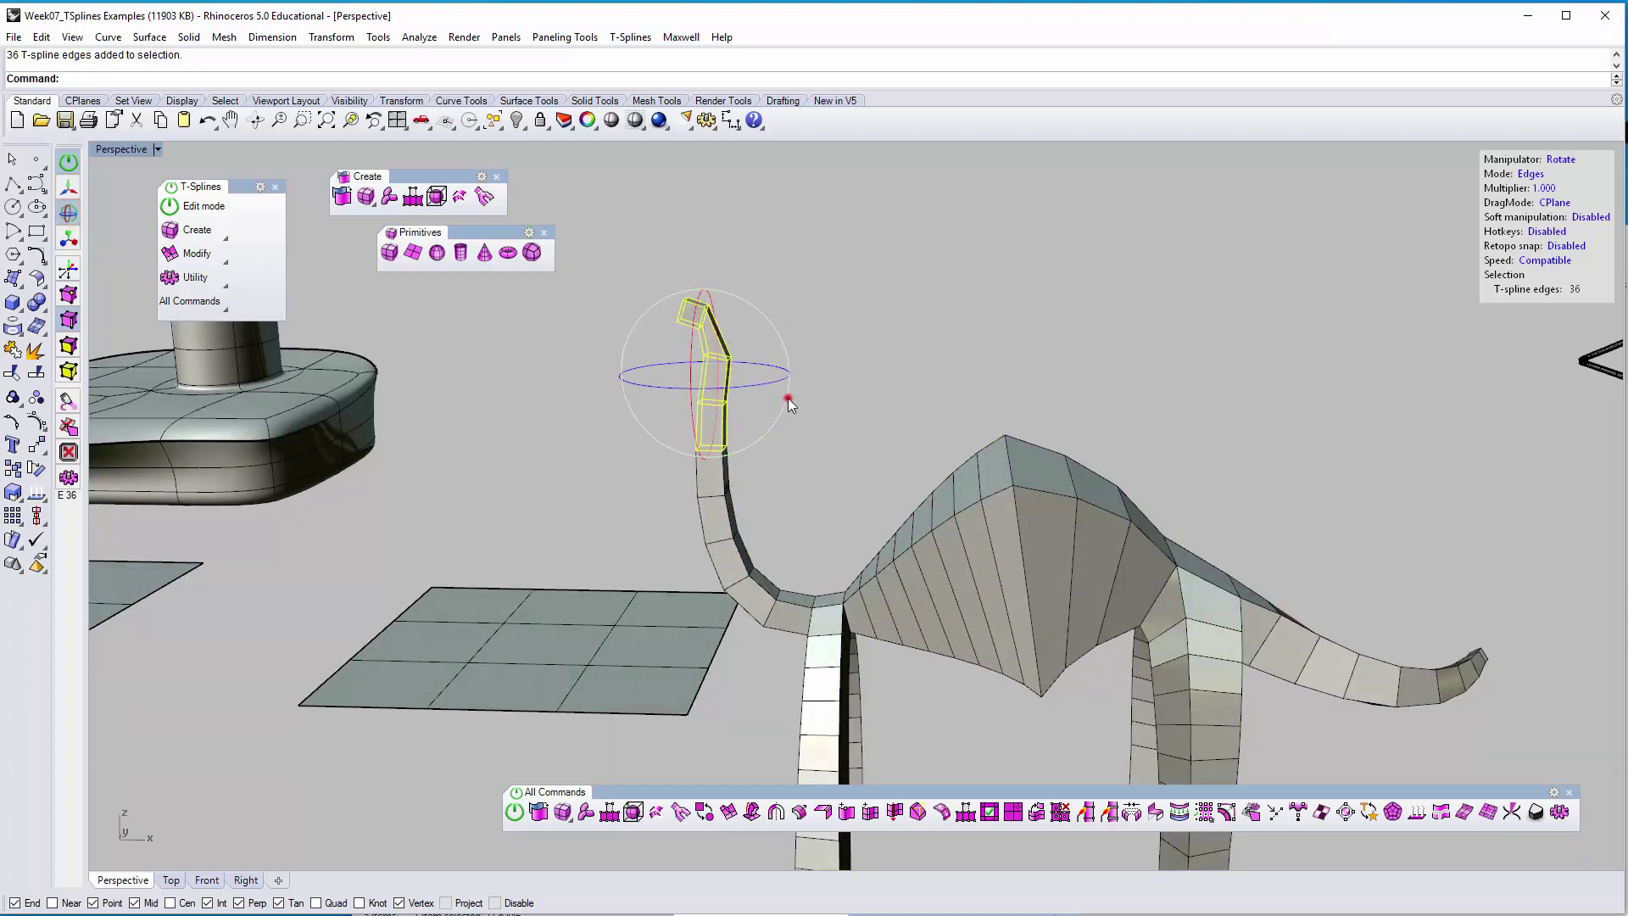
pyautogui.moveTo(788, 395); pyautogui.dragTo(827, 339)
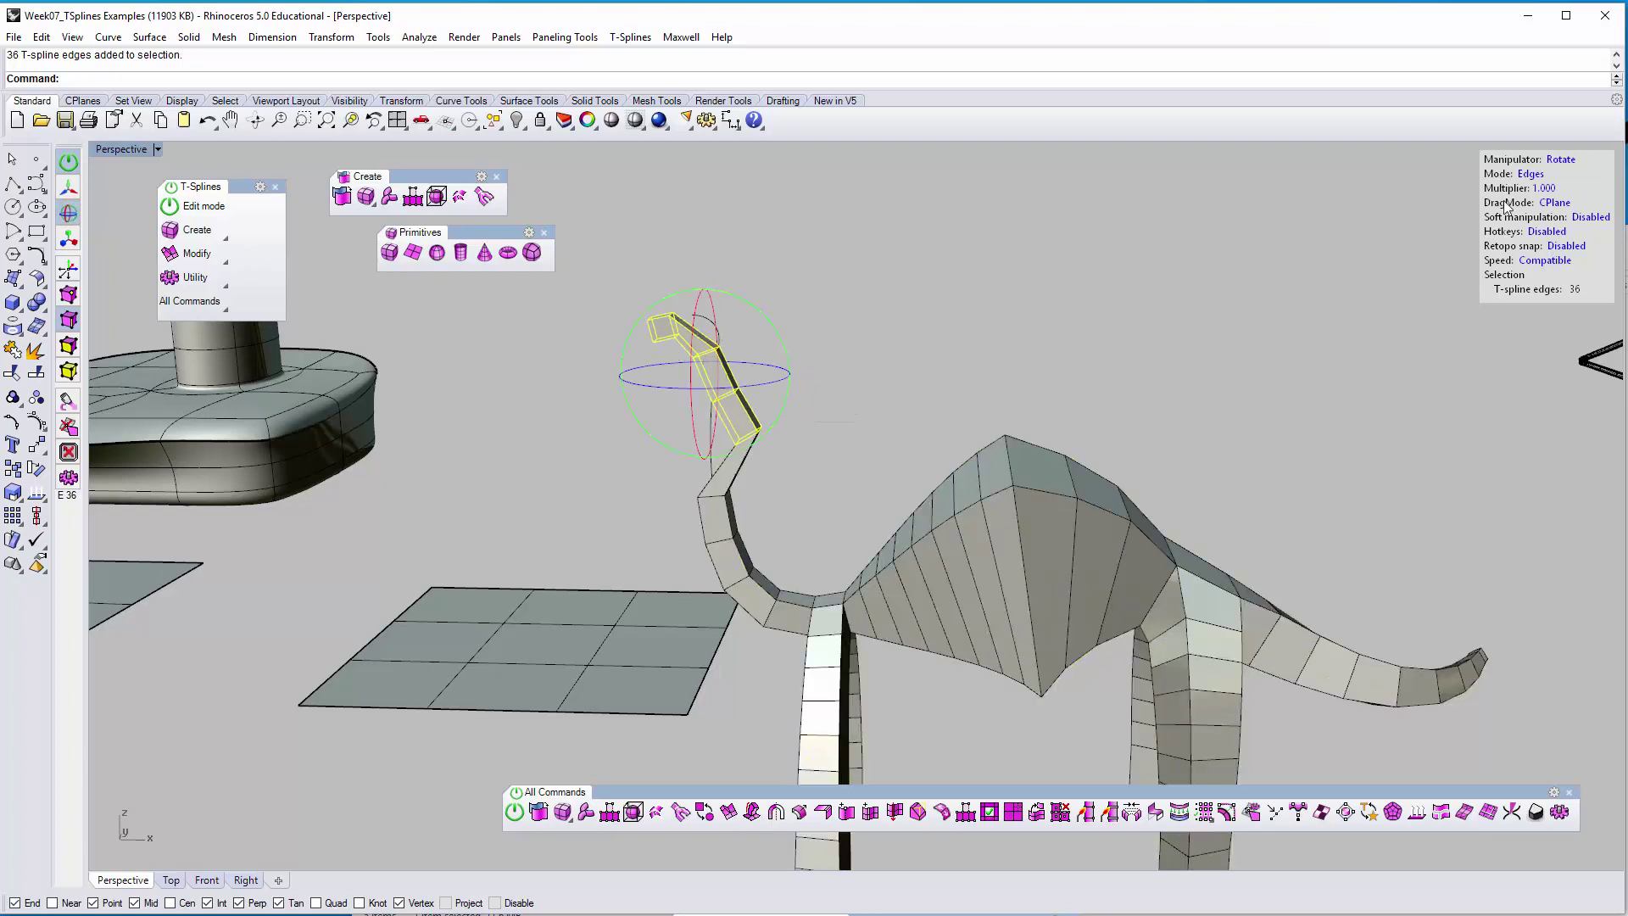
# With the Translate manipulator, move the tilted head and upper neck edges forward freehand, and clear the selection
pyautogui.click(1556, 160)
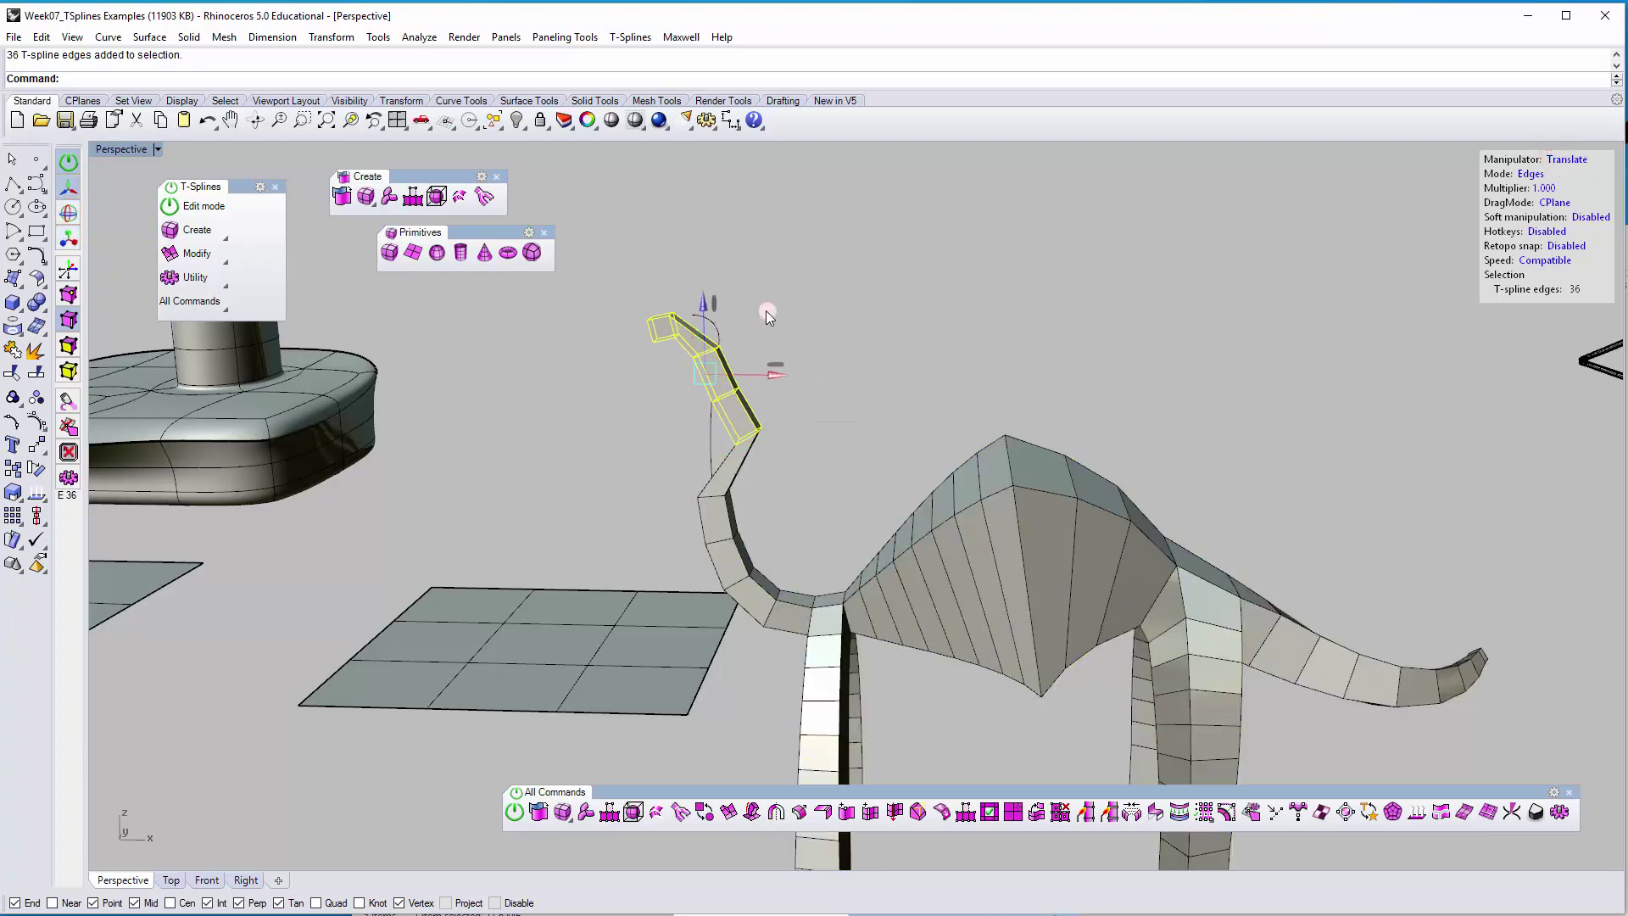
pyautogui.moveTo(765, 312); pyautogui.dragTo(713, 326)
pyautogui.click(833, 347)
pyautogui.moveTo(781, 360); pyautogui.dragTo(792, 342, button='right')
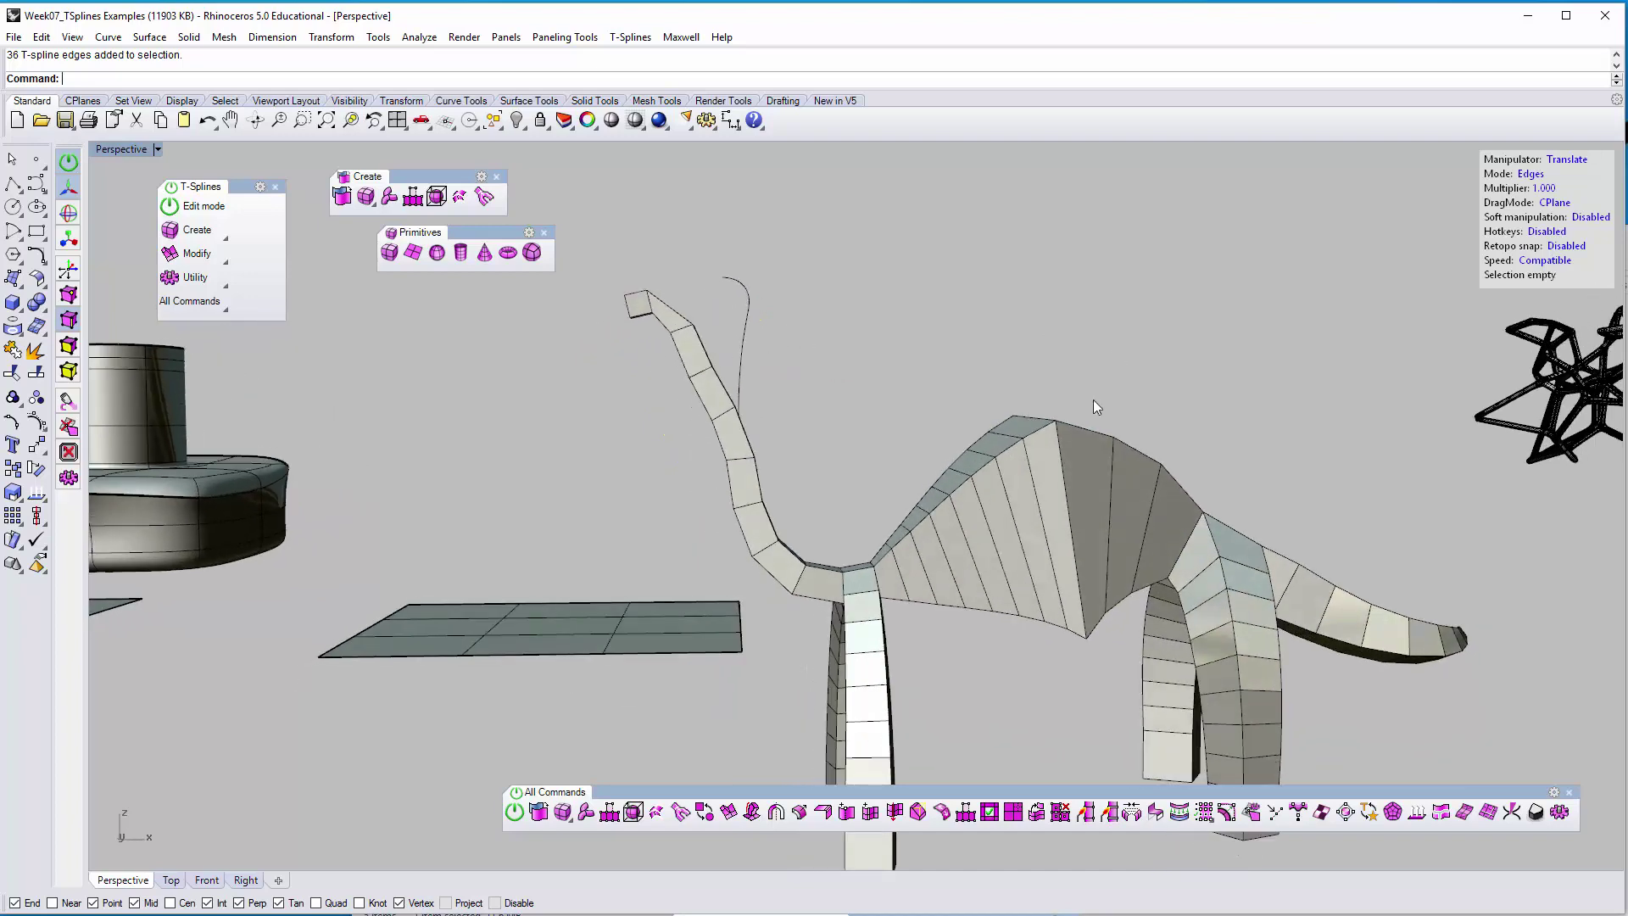
# Toggle the reshaped dinosaur to smooth display
pyautogui.click(704, 811)
pyautogui.click(936, 571)
pyautogui.rightClick(832, 450)
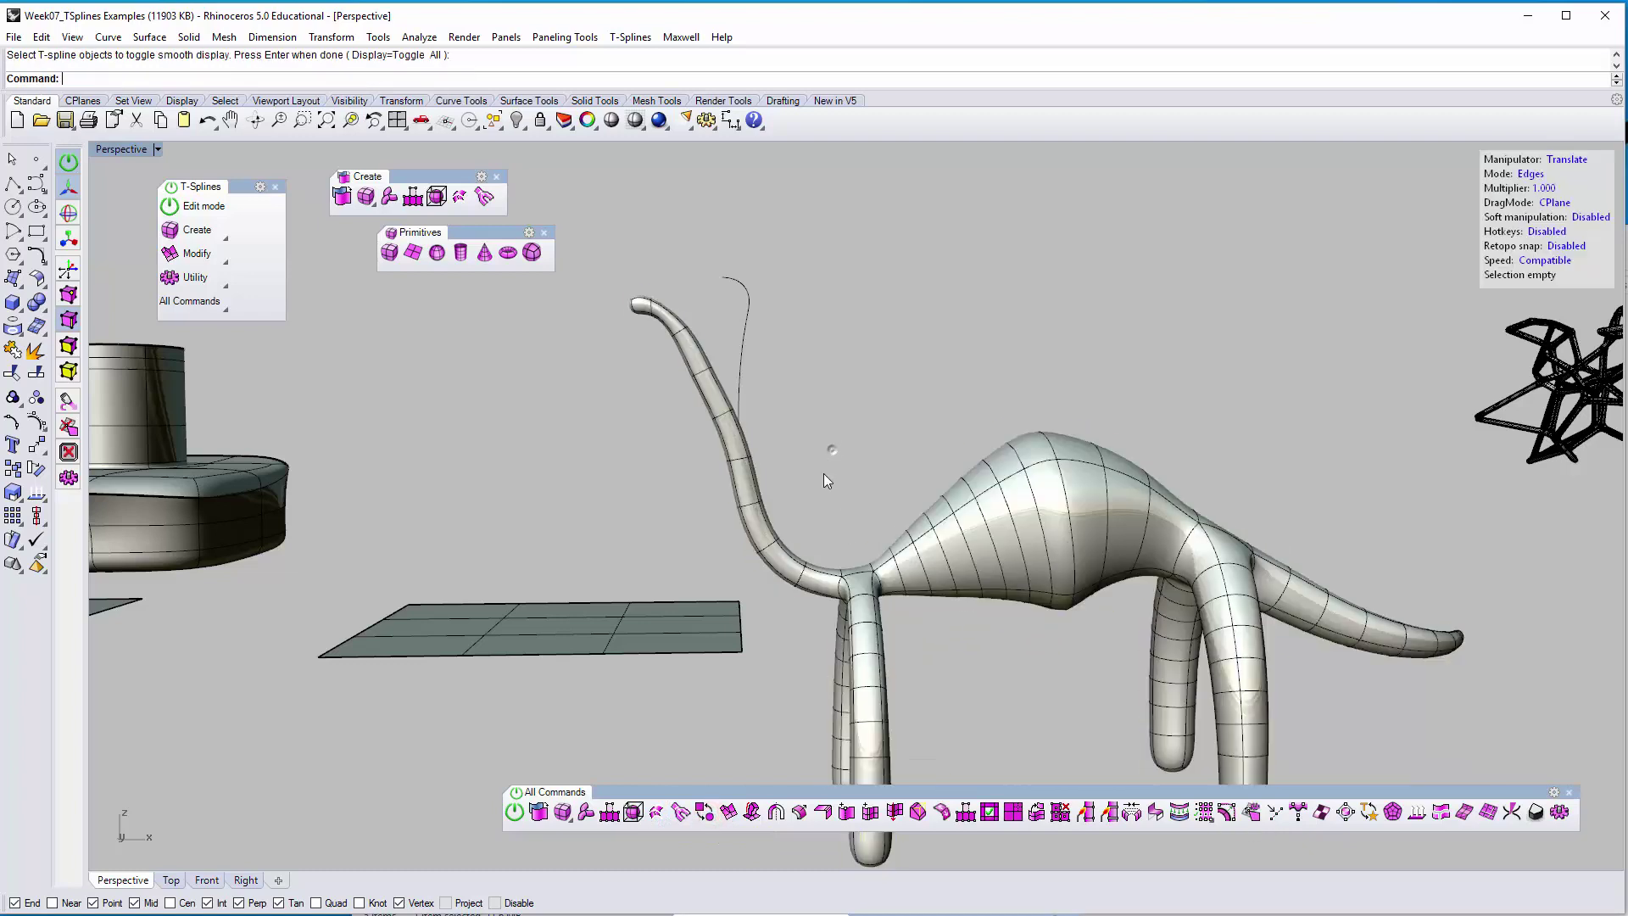
pyautogui.scroll(4, 734, 402)
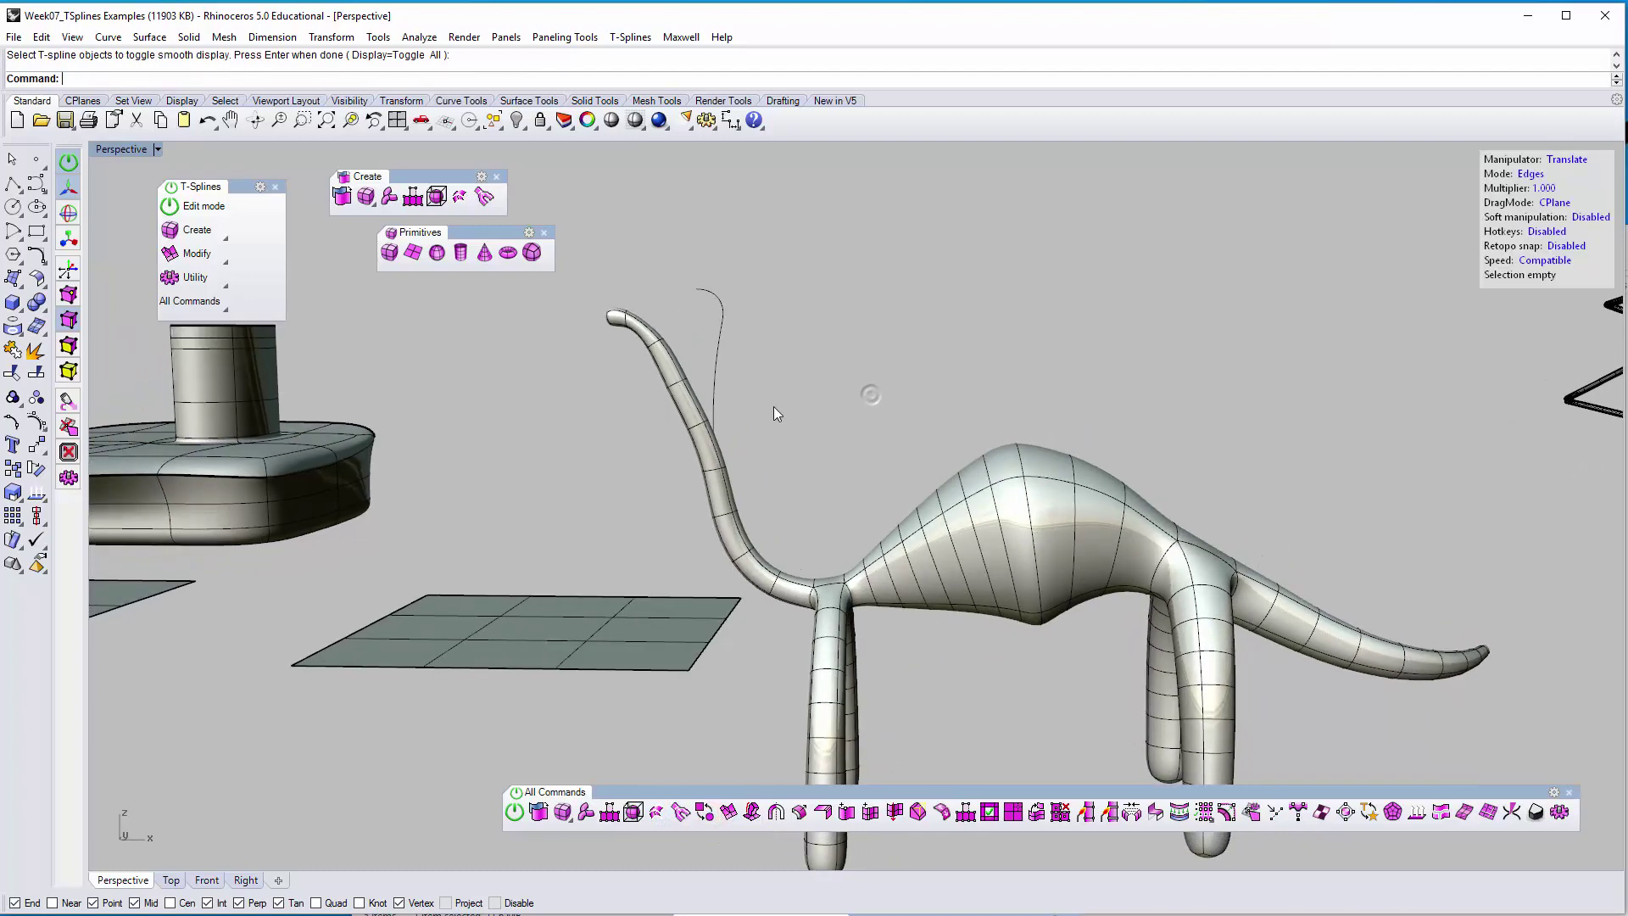
# Nudge the edge loop at mid-neck, adjust the edges near the head, and clear the selection
pyautogui.moveTo(663, 407); pyautogui.dragTo(844, 460)
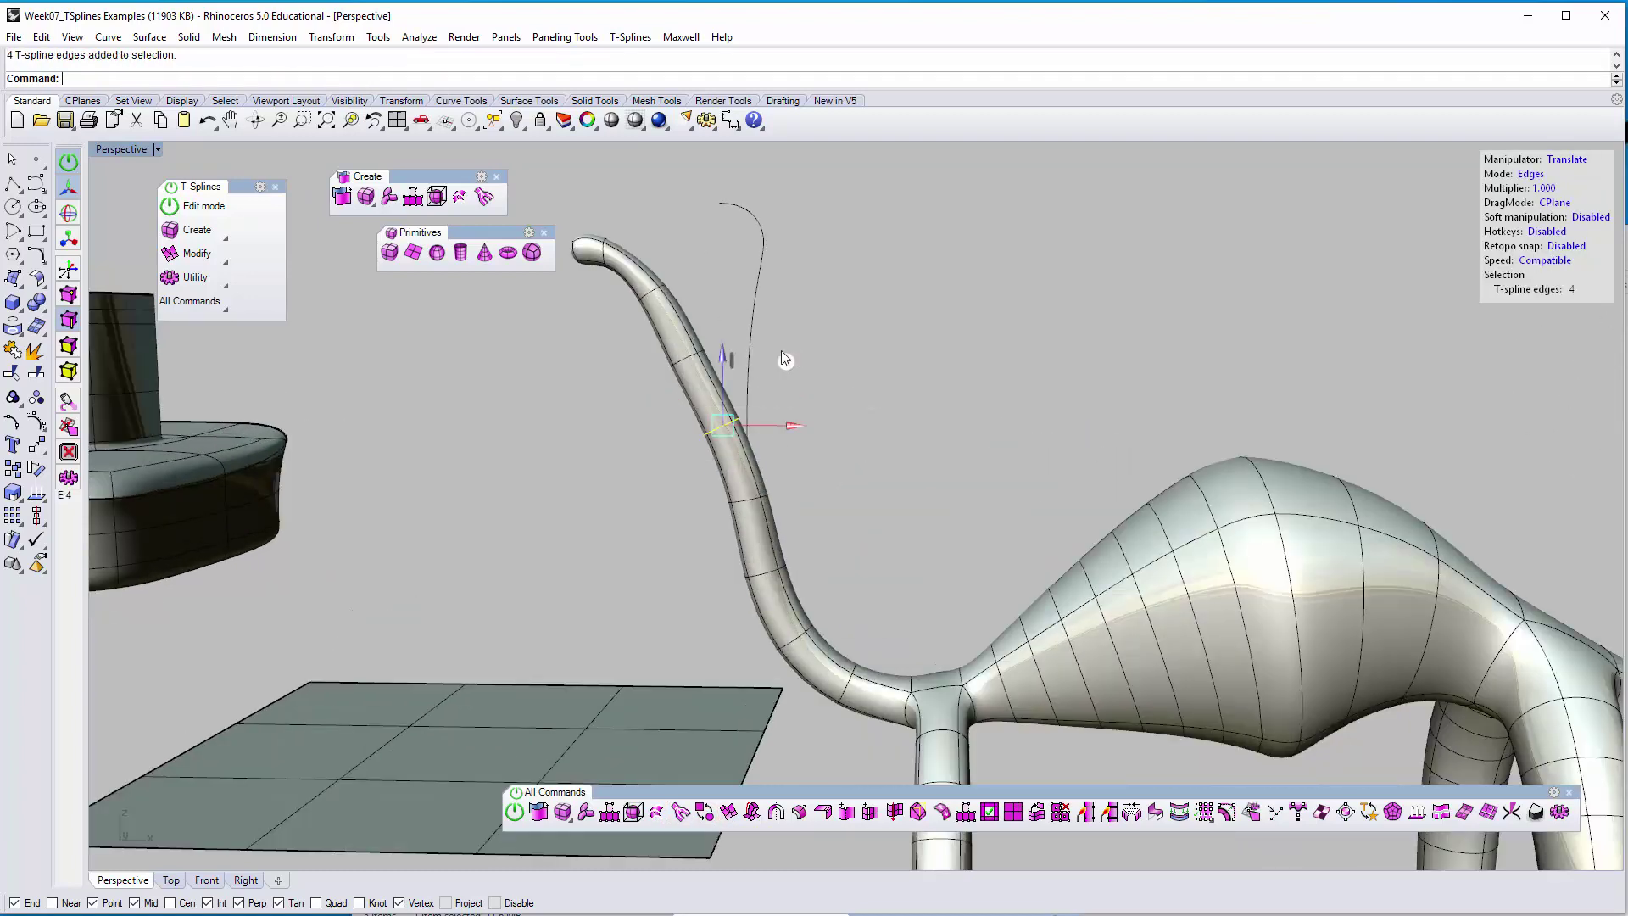
pyautogui.moveTo(779, 370); pyautogui.dragTo(780, 365)
pyautogui.keyDown('shift'); pyautogui.moveTo(685, 381); pyautogui.dragTo(858, 464, button='right'); pyautogui.keyUp('shift')
pyautogui.moveTo(658, 272); pyautogui.dragTo(736, 380)
pyautogui.moveTo(766, 264); pyautogui.dragTo(766, 275)
pyautogui.click(725, 429)
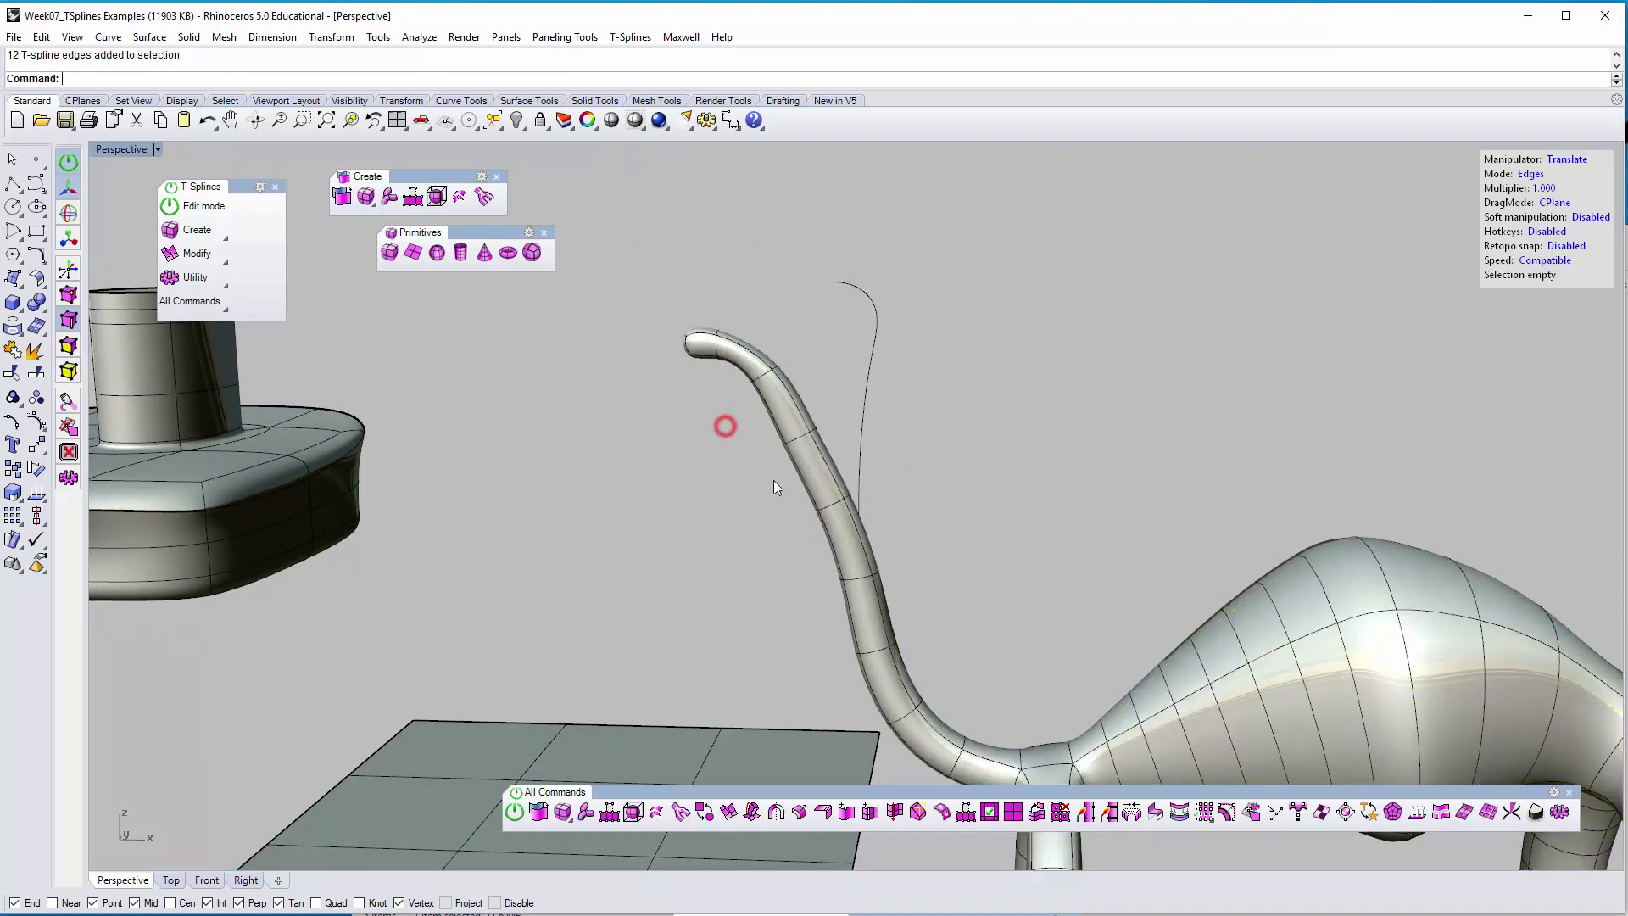
# Shift two further edge loops down the neck freehand to smooth its curve, and clear the selection
pyautogui.moveTo(775, 480); pyautogui.dragTo(924, 527)
pyautogui.moveTo(898, 438); pyautogui.dragTo(891, 443)
pyautogui.moveTo(793, 559); pyautogui.dragTo(929, 612)
pyautogui.moveTo(924, 513); pyautogui.dragTo(915, 517)
pyautogui.click(949, 538)
# Select the edge loop on the lower neck, nudge it freehand to refine the bend, and clear the selection
pyautogui.keyDown('shift'); pyautogui.moveTo(970, 523); pyautogui.dragTo(871, 340, button='right'); pyautogui.keyUp('shift')
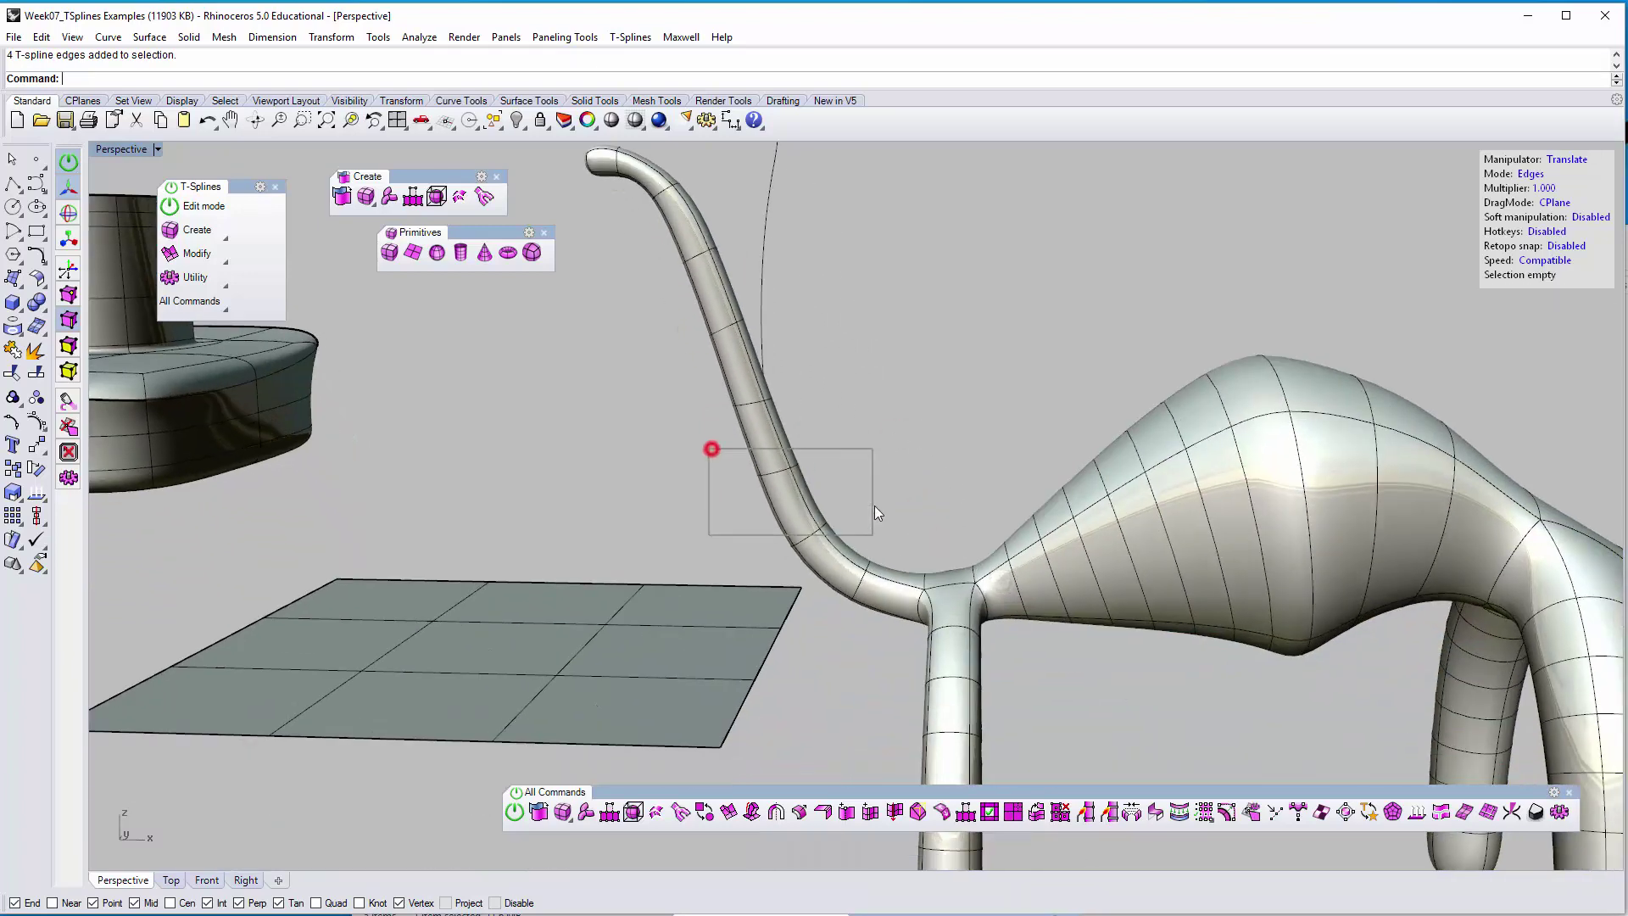
pyautogui.moveTo(712, 450); pyautogui.dragTo(864, 475)
pyautogui.click(885, 415)
pyautogui.click(921, 411)
pyautogui.moveTo(726, 451); pyautogui.dragTo(852, 485)
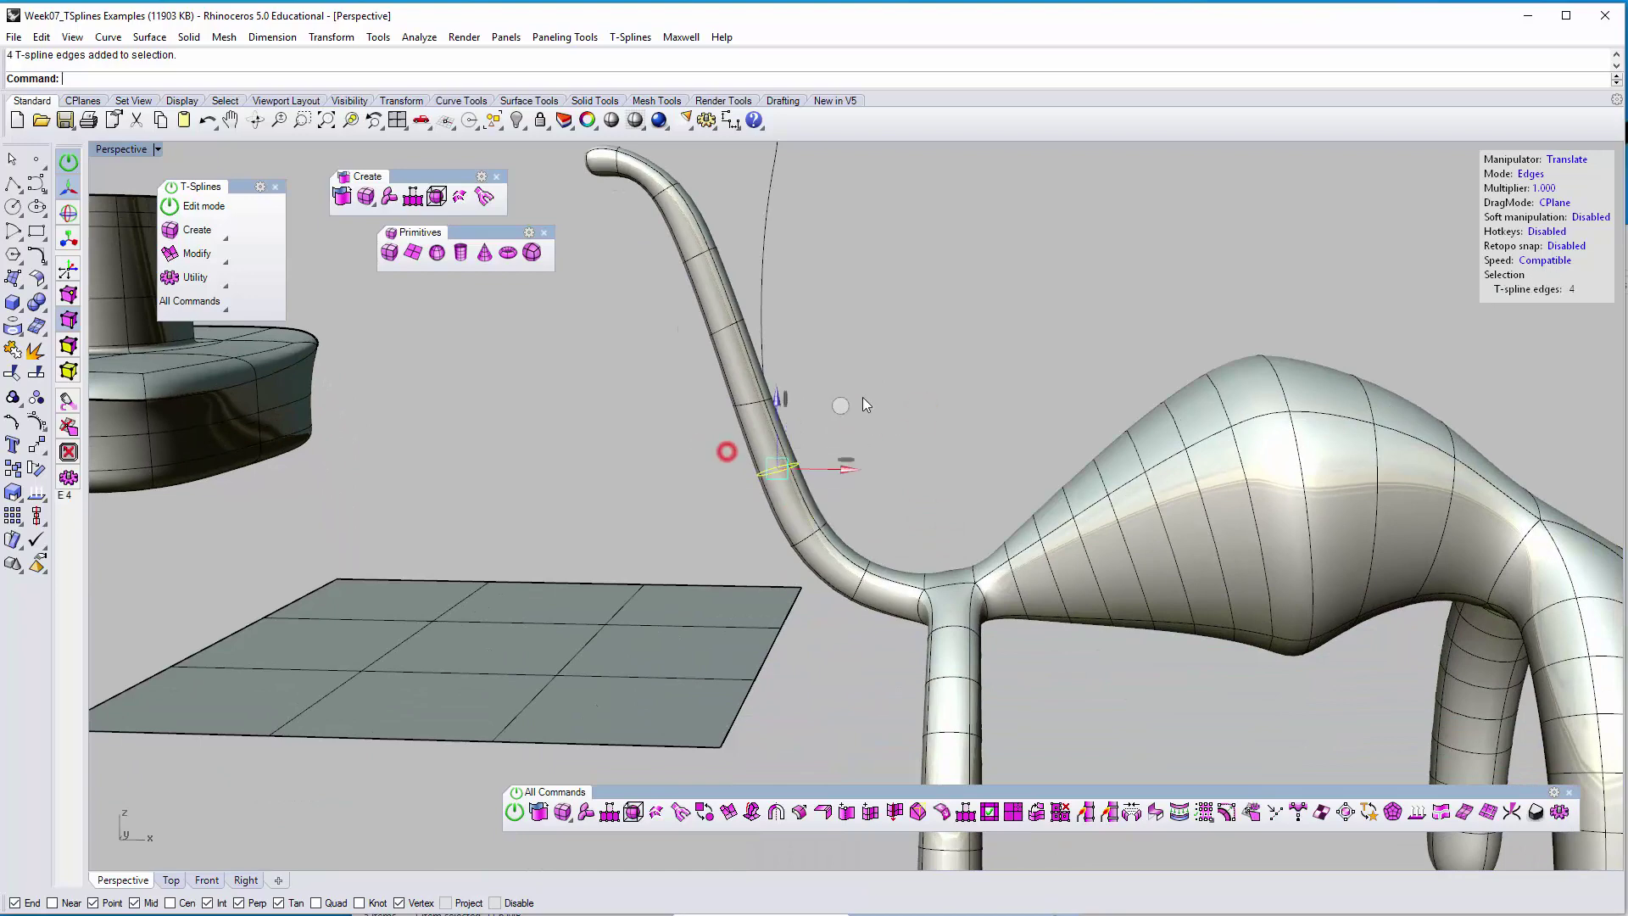
pyautogui.moveTo(841, 404); pyautogui.dragTo(832, 413)
pyautogui.click(876, 361)
# Switch to face selection, select a face on the front slope of the torso, and set the drag mode to UVN
pyautogui.moveTo(915, 446)
pyautogui.mouseDown(button='right')
pyautogui.moveTo(842, 551)
pyautogui.moveTo(967, 433)
pyautogui.moveTo(922, 444)
pyautogui.mouseUp(button='right')
pyautogui.scroll(-4, 1046, 411)
pyautogui.moveTo(847, 514); pyautogui.dragTo(1146, 472, button='right')
pyautogui.moveTo(938, 435); pyautogui.dragTo(983, 411, button='right')
pyautogui.click(1524, 175)
pyautogui.click(737, 530)
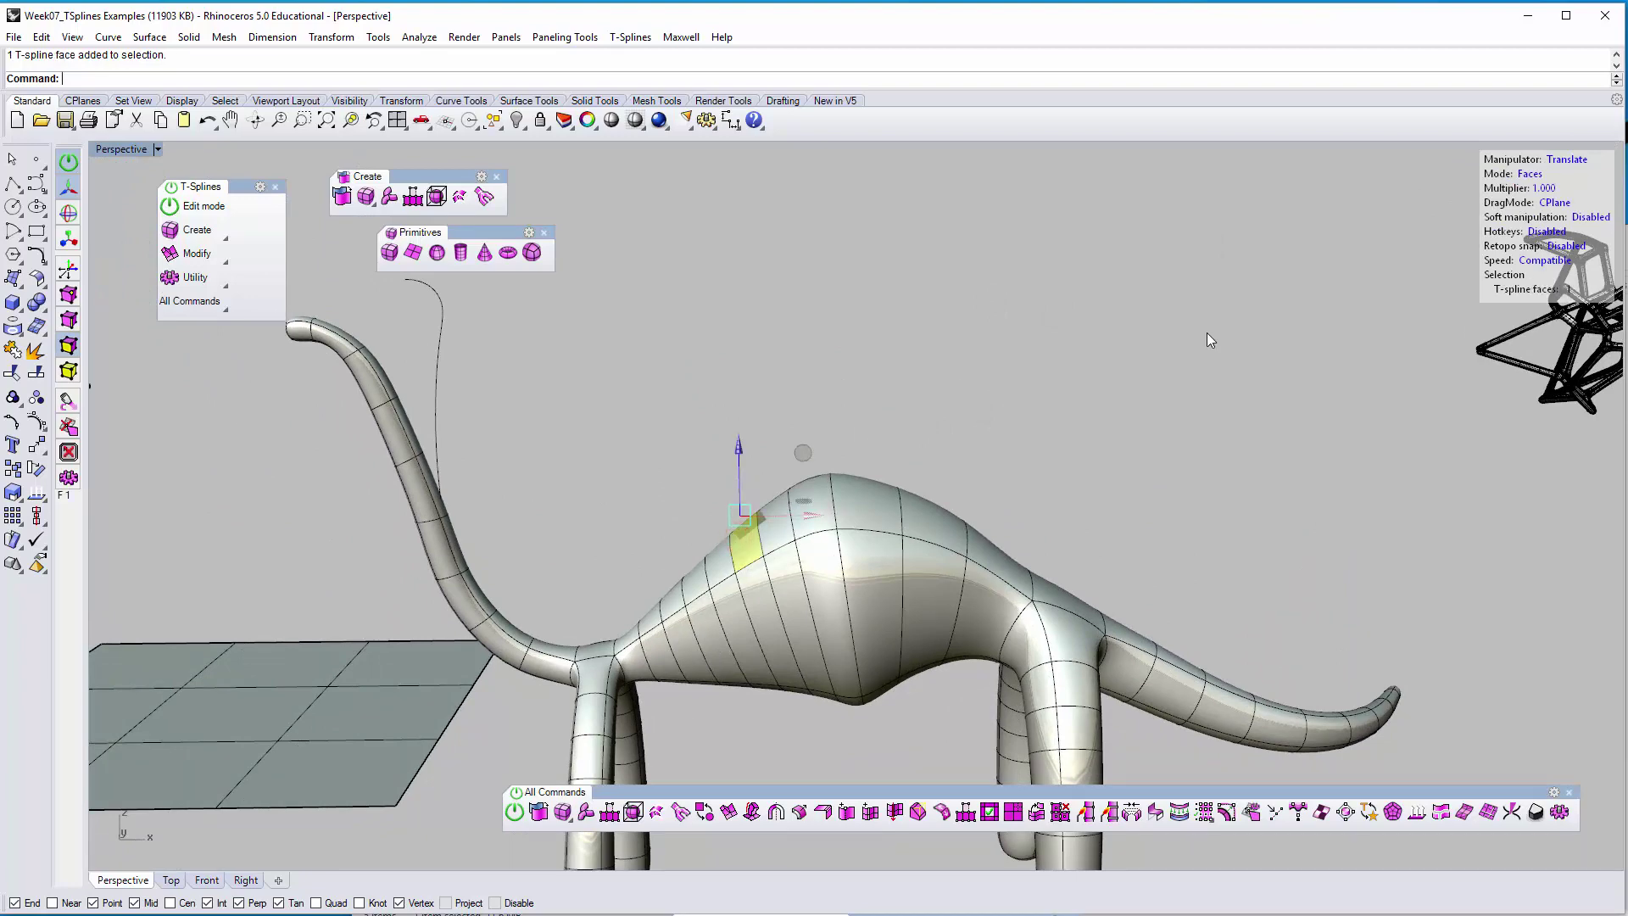
pyautogui.moveTo(834, 542)
pyautogui.mouseDown(button='right')
pyautogui.moveTo(788, 639)
pyautogui.moveTo(826, 546)
pyautogui.mouseUp(button='right')
pyautogui.click(1549, 203)
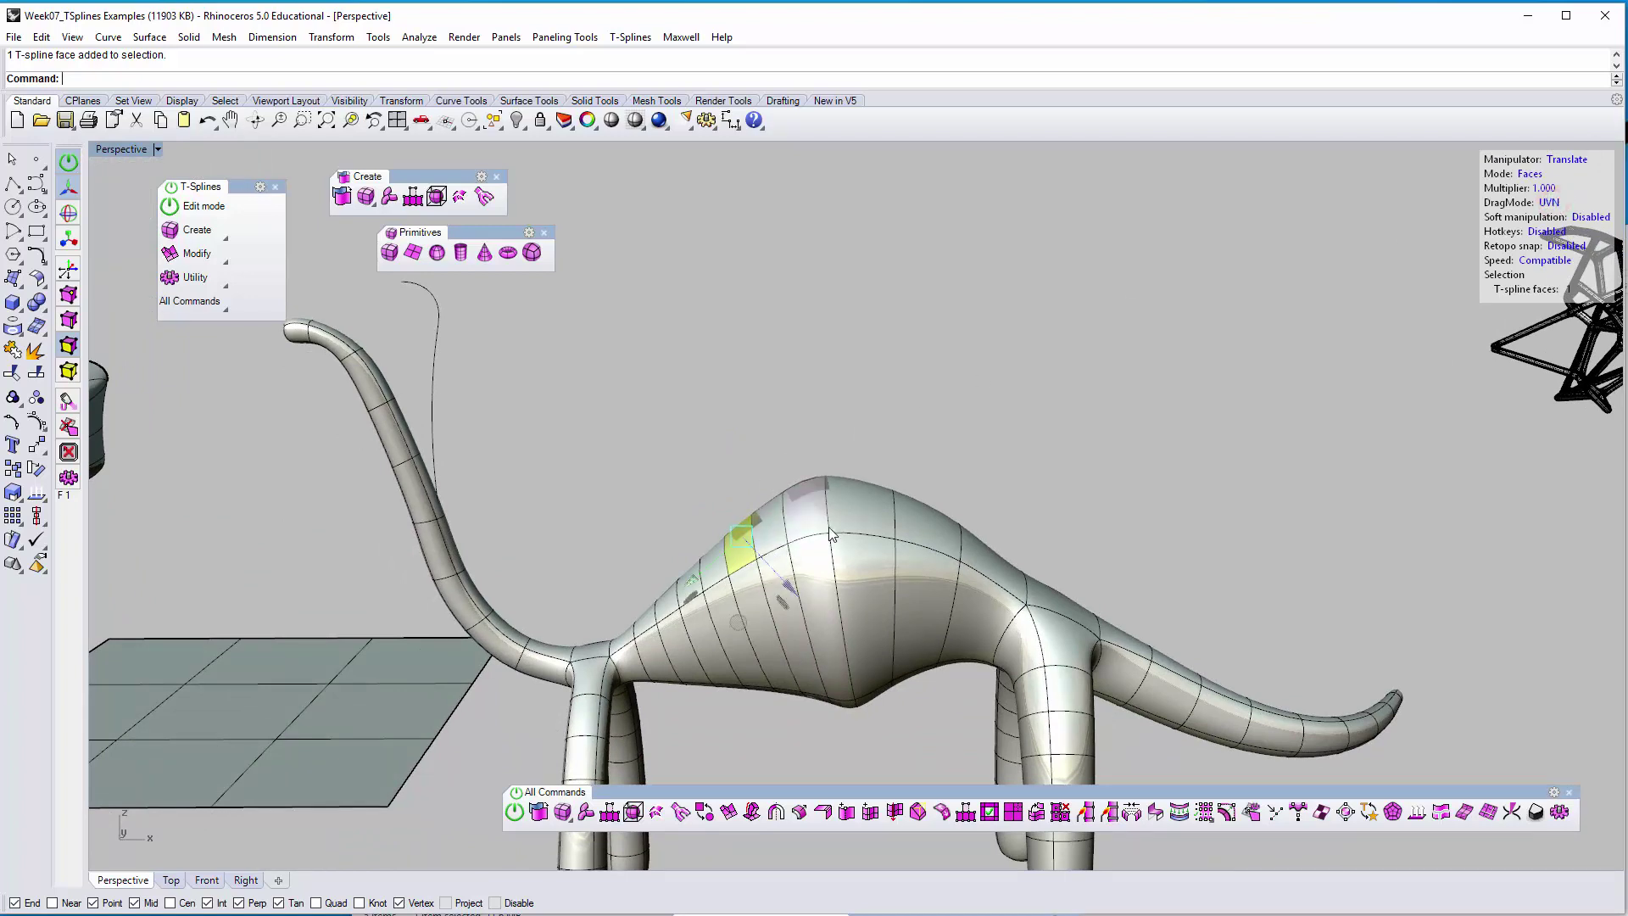
# Move the selected torso face and a second face freehand in UVN drag mode, and clear the selection
pyautogui.moveTo(788, 590); pyautogui.dragTo(821, 533)
pyautogui.moveTo(822, 532); pyautogui.dragTo(828, 568, button='right')
pyautogui.moveTo(828, 567); pyautogui.dragTo(829, 556)
pyautogui.click(970, 511)
pyautogui.moveTo(946, 555); pyautogui.dragTo(963, 519)
pyautogui.click(826, 341)
# Move two more torso faces freehand in UVN drag mode, and return to object selection
pyautogui.moveTo(767, 467); pyautogui.dragTo(789, 424, button='right')
pyautogui.click(781, 443)
pyautogui.moveTo(754, 528); pyautogui.dragTo(755, 488)
pyautogui.click(883, 326)
pyautogui.moveTo(979, 451); pyautogui.dragTo(782, 571, button='right')
pyautogui.click(781, 583)
pyautogui.moveTo(821, 625); pyautogui.dragTo(795, 597)
pyautogui.click(725, 424)
pyautogui.moveTo(726, 424); pyautogui.dragTo(820, 474, button='right')
pyautogui.scroll(-4, 878, 424)
pyautogui.click(190, 212)
# Examine the wireframe curve network beside the dinosaur, selecting individual curves to check for overlapping segments
pyautogui.moveTo(974, 356); pyautogui.dragTo(803, 429, button='right')
pyautogui.moveTo(649, 537); pyautogui.dragTo(611, 500, button='right')
pyautogui.scroll(6, 1051, 500)
pyautogui.click(927, 385)
pyautogui.click(876, 425)
pyautogui.click(865, 461)
pyautogui.click(919, 526)
pyautogui.click(1074, 529)
pyautogui.keyDown('shift'); pyautogui.moveTo(1160, 525); pyautogui.dragTo(975, 521, button='right'); pyautogui.keyUp('shift')
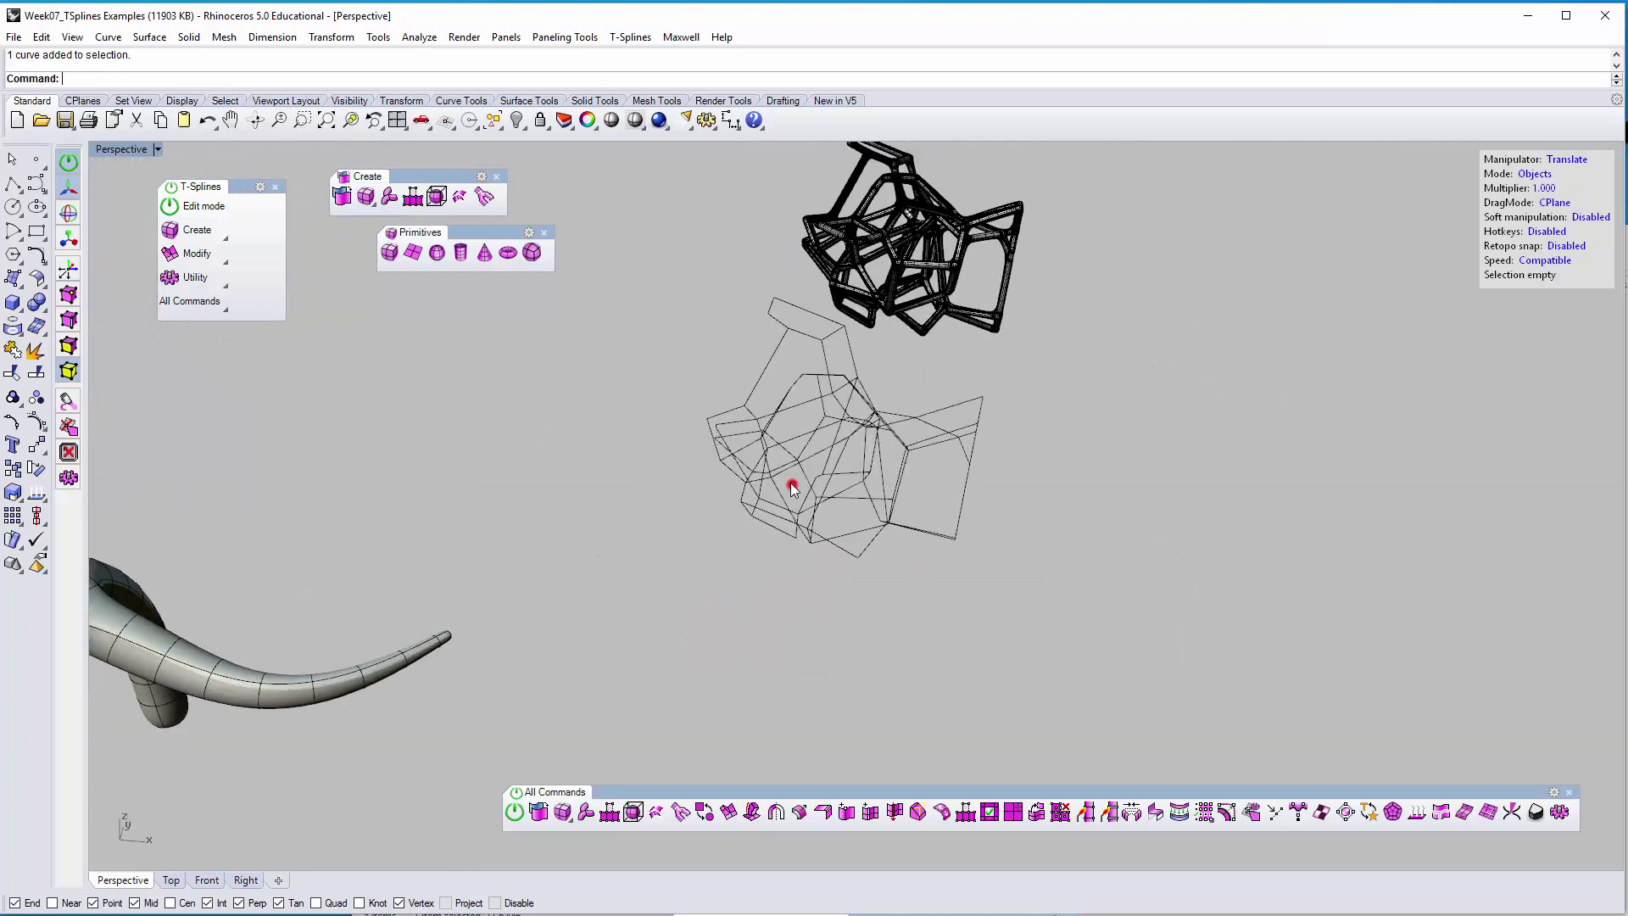
pyautogui.click(808, 379)
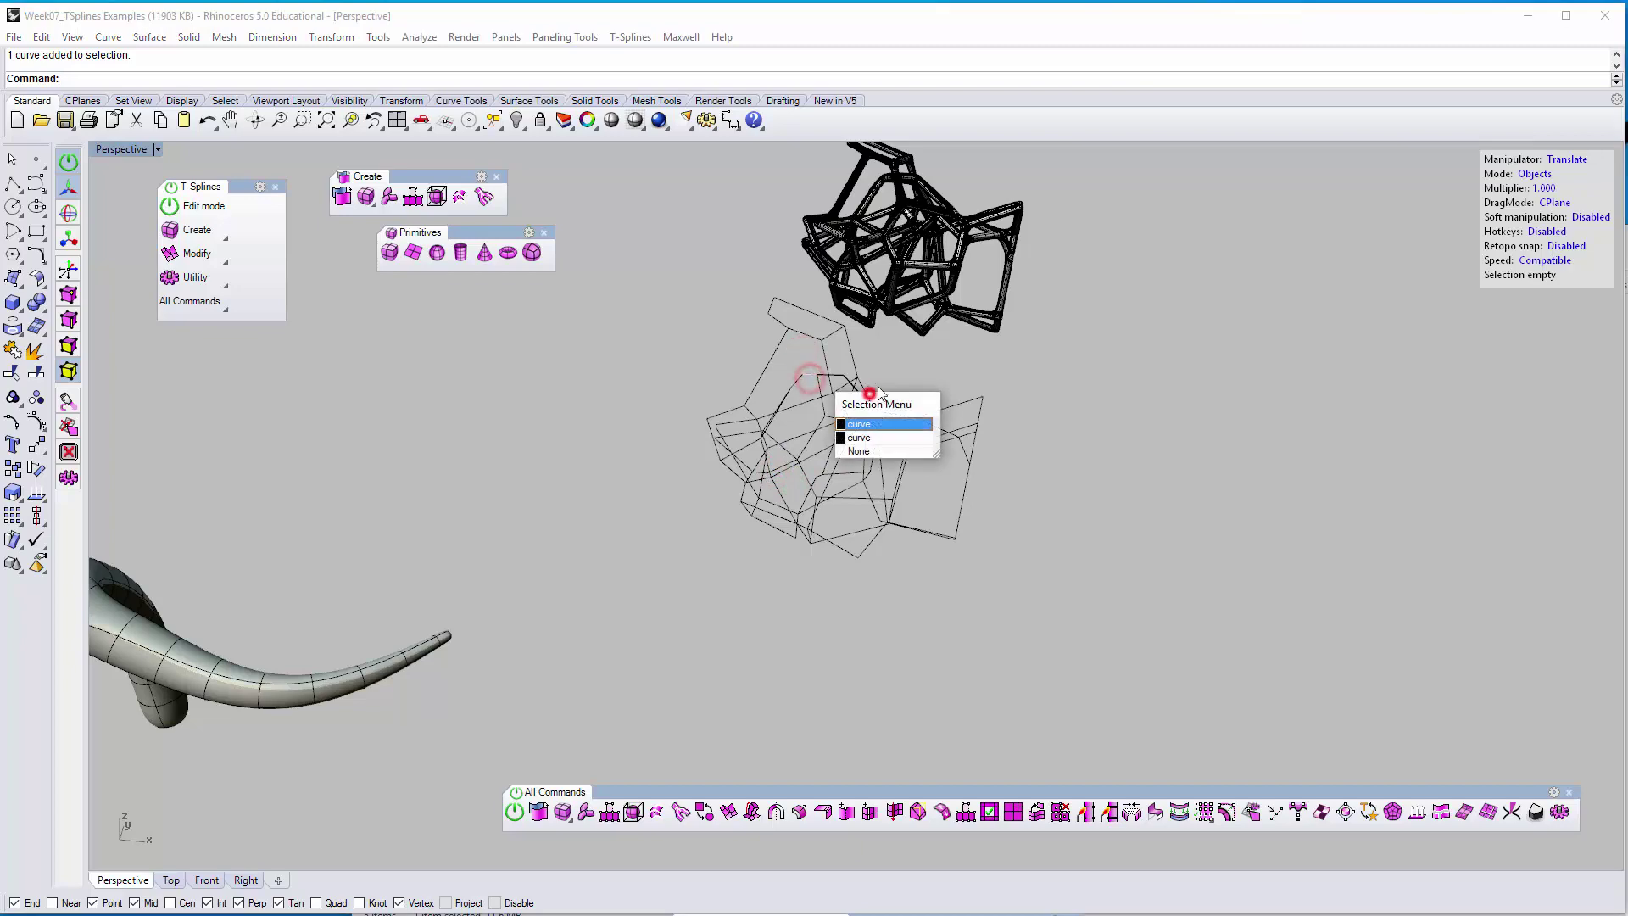
pyautogui.click(908, 368)
pyautogui.moveTo(927, 413); pyautogui.dragTo(971, 543, button='right')
# Zoom to the selected curve network and check individual line segments where they meet
pyautogui.click(665, 385)
pyautogui.moveTo(665, 331); pyautogui.dragTo(1131, 721)
pyautogui.write('zs')
pyautogui.press('Return')
pyautogui.click(680, 417)
pyautogui.moveTo(759, 466); pyautogui.dragTo(835, 297, button='right')
pyautogui.moveTo(865, 408); pyautogui.dragTo(705, 461, button='right')
pyautogui.click(705, 461)
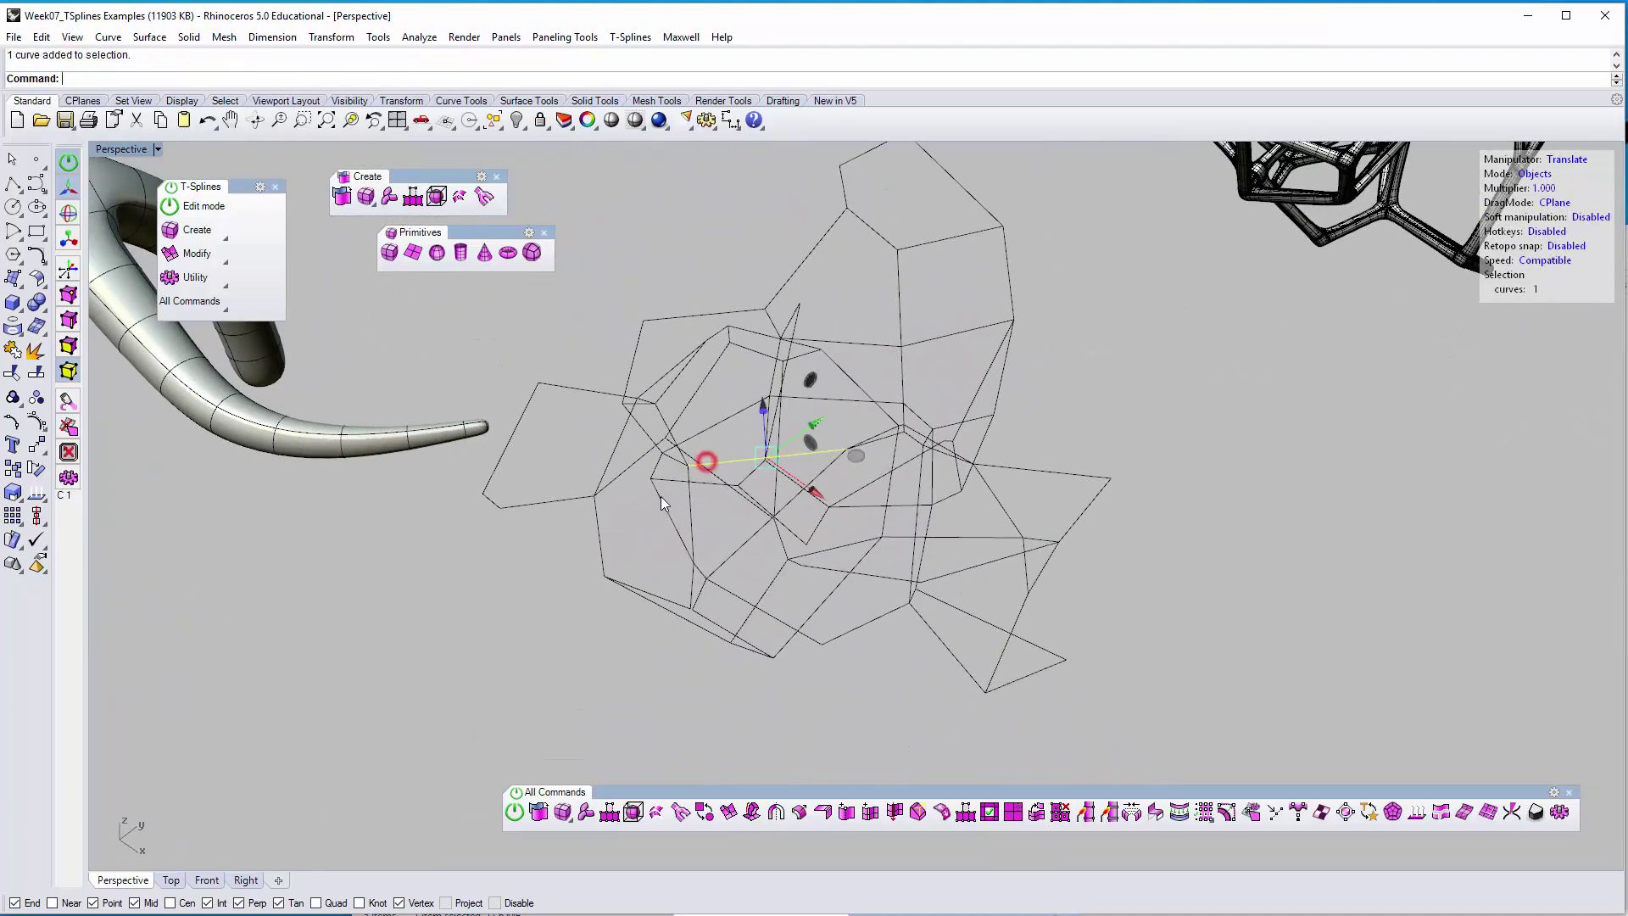
pyautogui.click(661, 501)
pyautogui.click(742, 551)
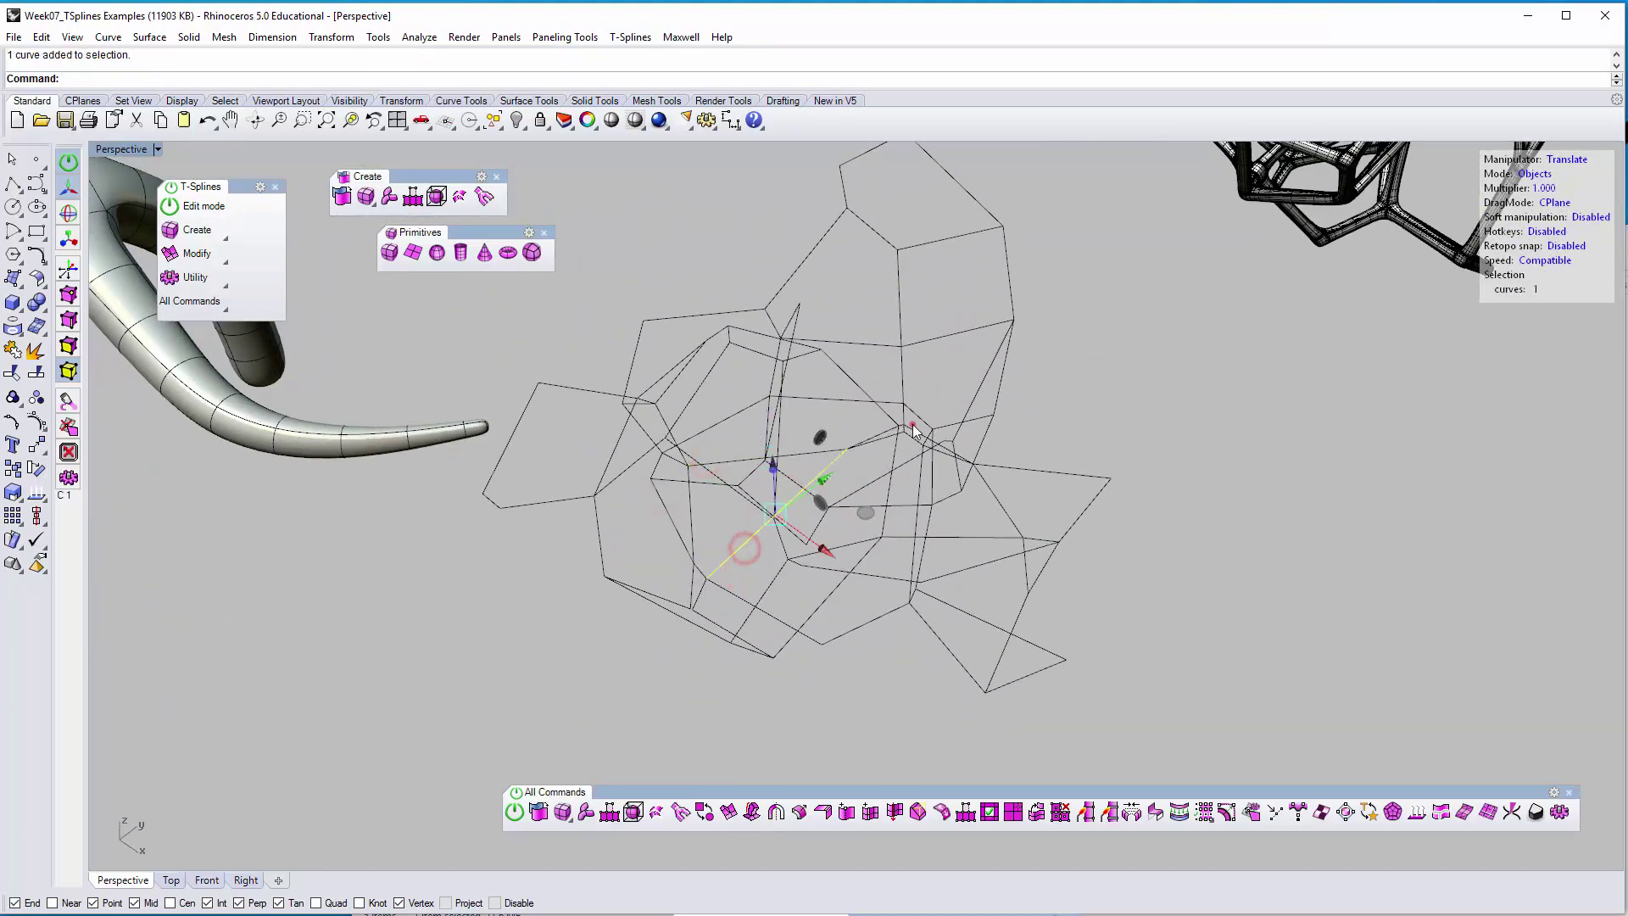
pyautogui.moveTo(924, 454); pyautogui.dragTo(1116, 445, button='right')
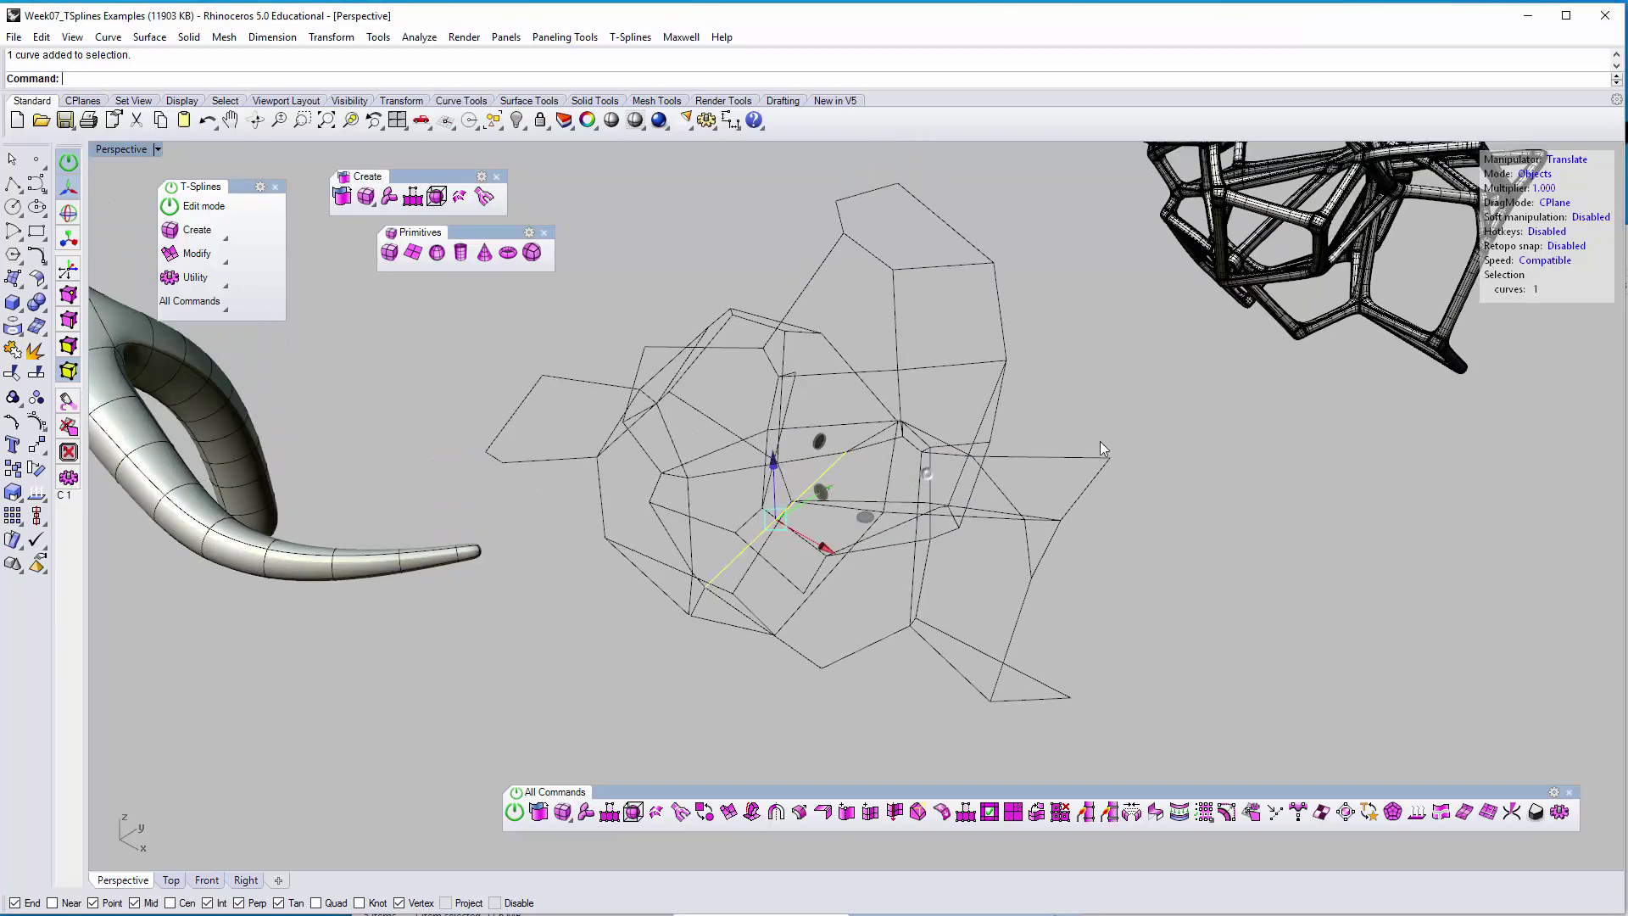
pyautogui.click(1116, 445)
# Check the remaining segments and junctions of the curve network up close and from another angle
pyautogui.scroll(4, 894, 450)
pyautogui.click(907, 436)
pyautogui.click(893, 474)
pyautogui.scroll(-7, 893, 472)
pyautogui.moveTo(893, 472); pyautogui.dragTo(927, 451, button='right')
pyautogui.click(827, 514)
pyautogui.click(882, 560)
pyautogui.click(858, 577)
pyautogui.click(831, 600)
pyautogui.click(1003, 211)
pyautogui.moveTo(872, 374); pyautogui.dragTo(937, 388, button='right')
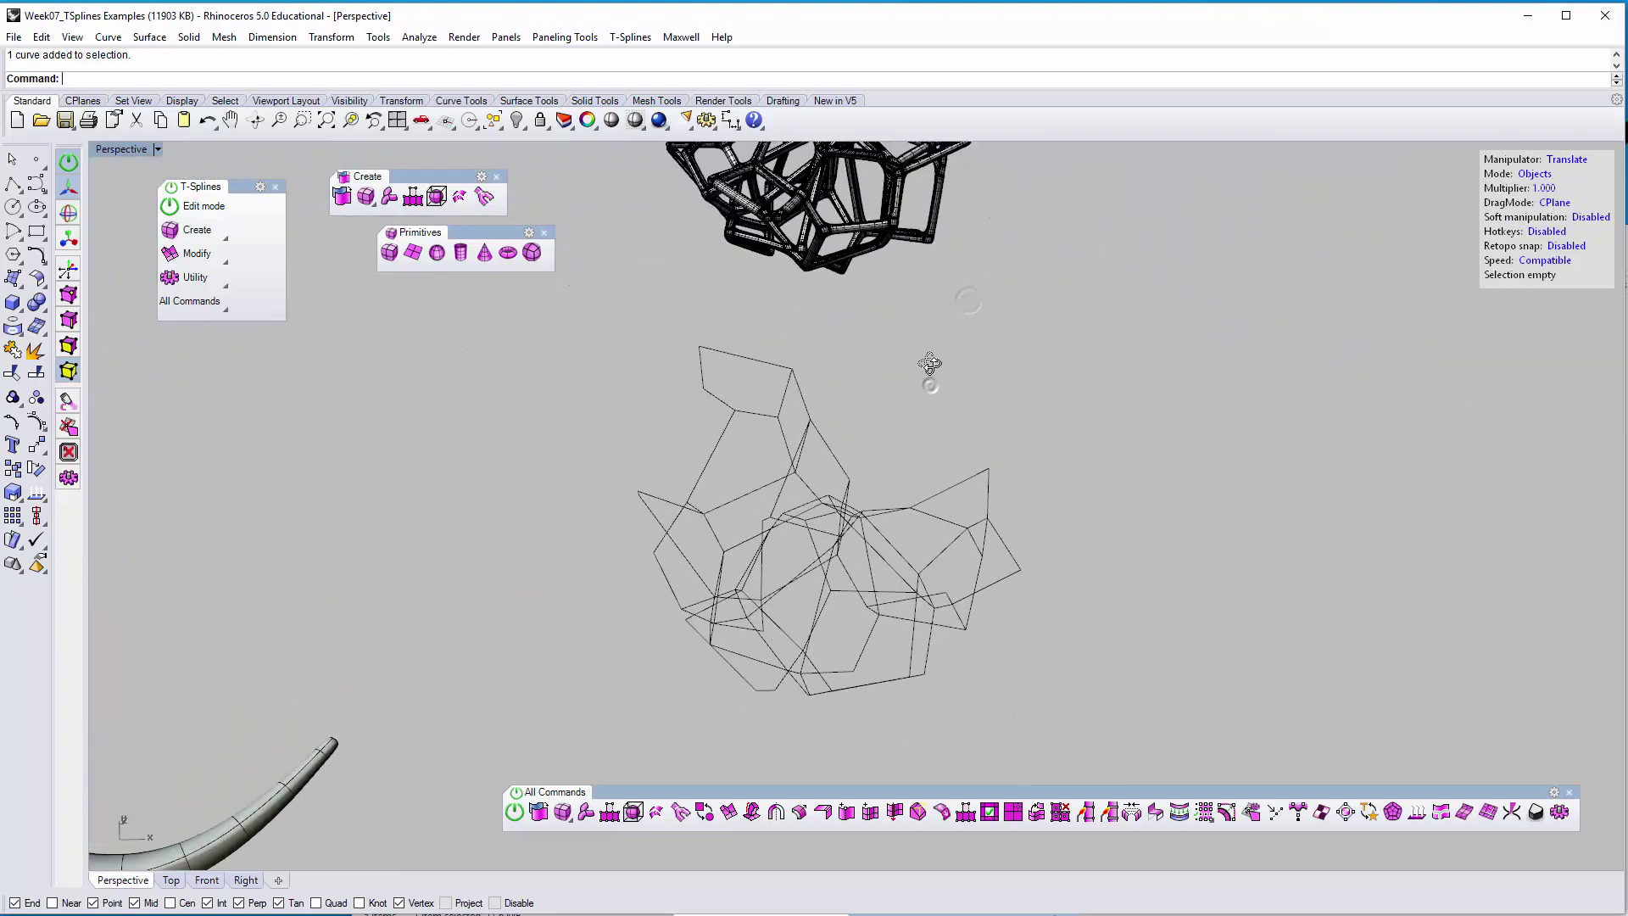
# Detach the Select tools as a floating palette and run Select Duplicates to check for duplicate objects
pyautogui.click(496, 125)
pyautogui.moveTo(511, 128); pyautogui.dragTo(1139, 192)
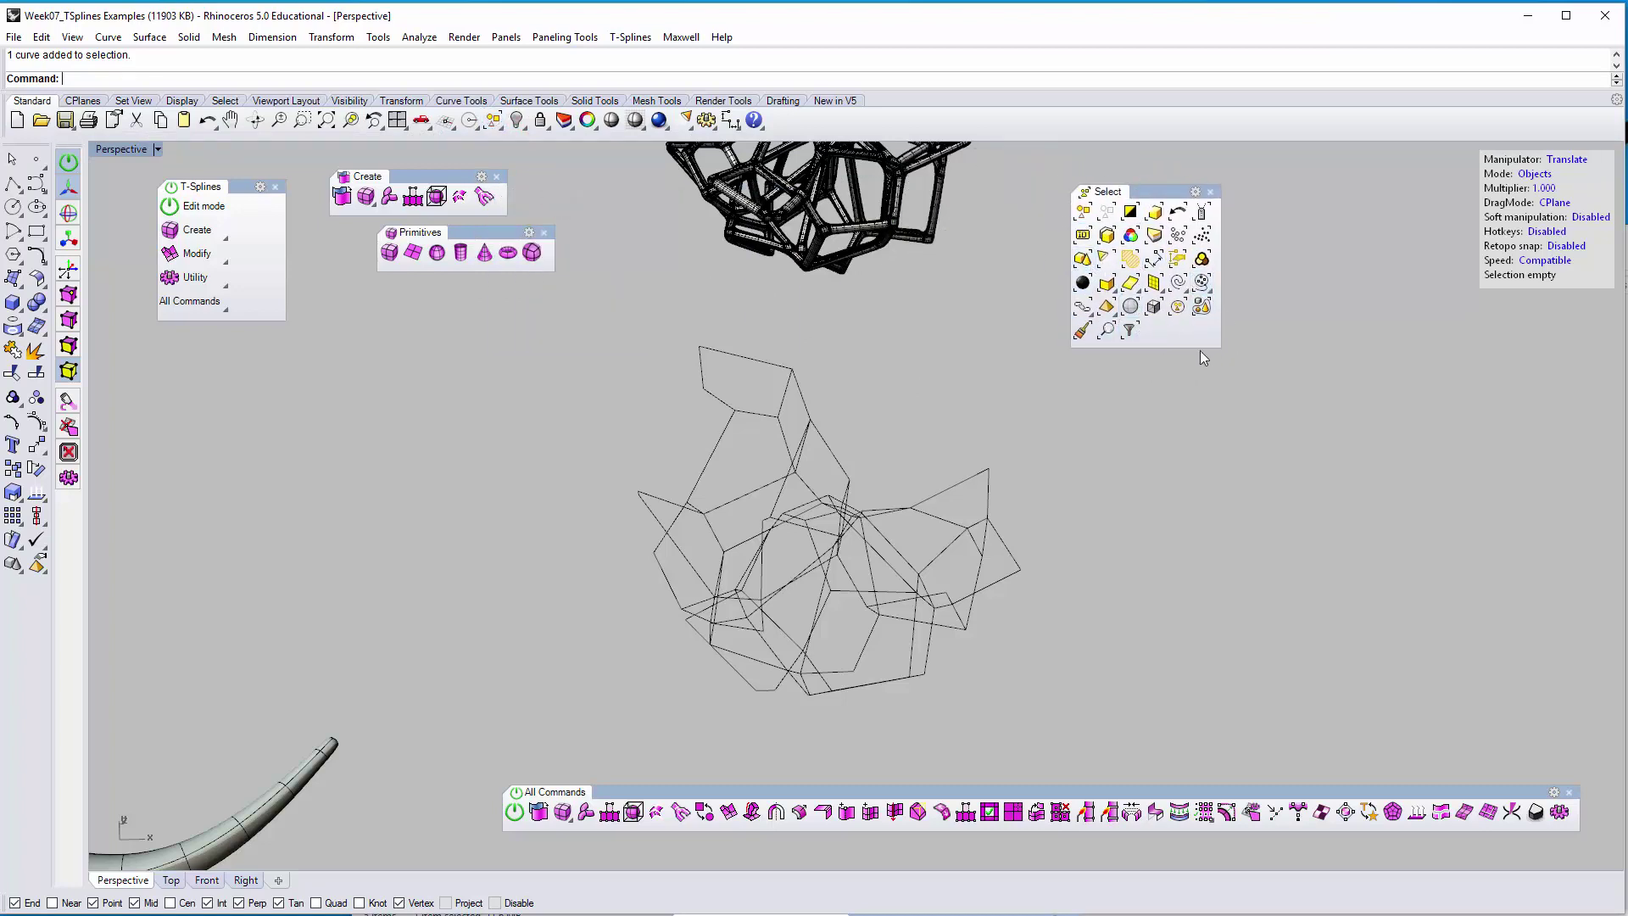
pyautogui.click(1107, 235)
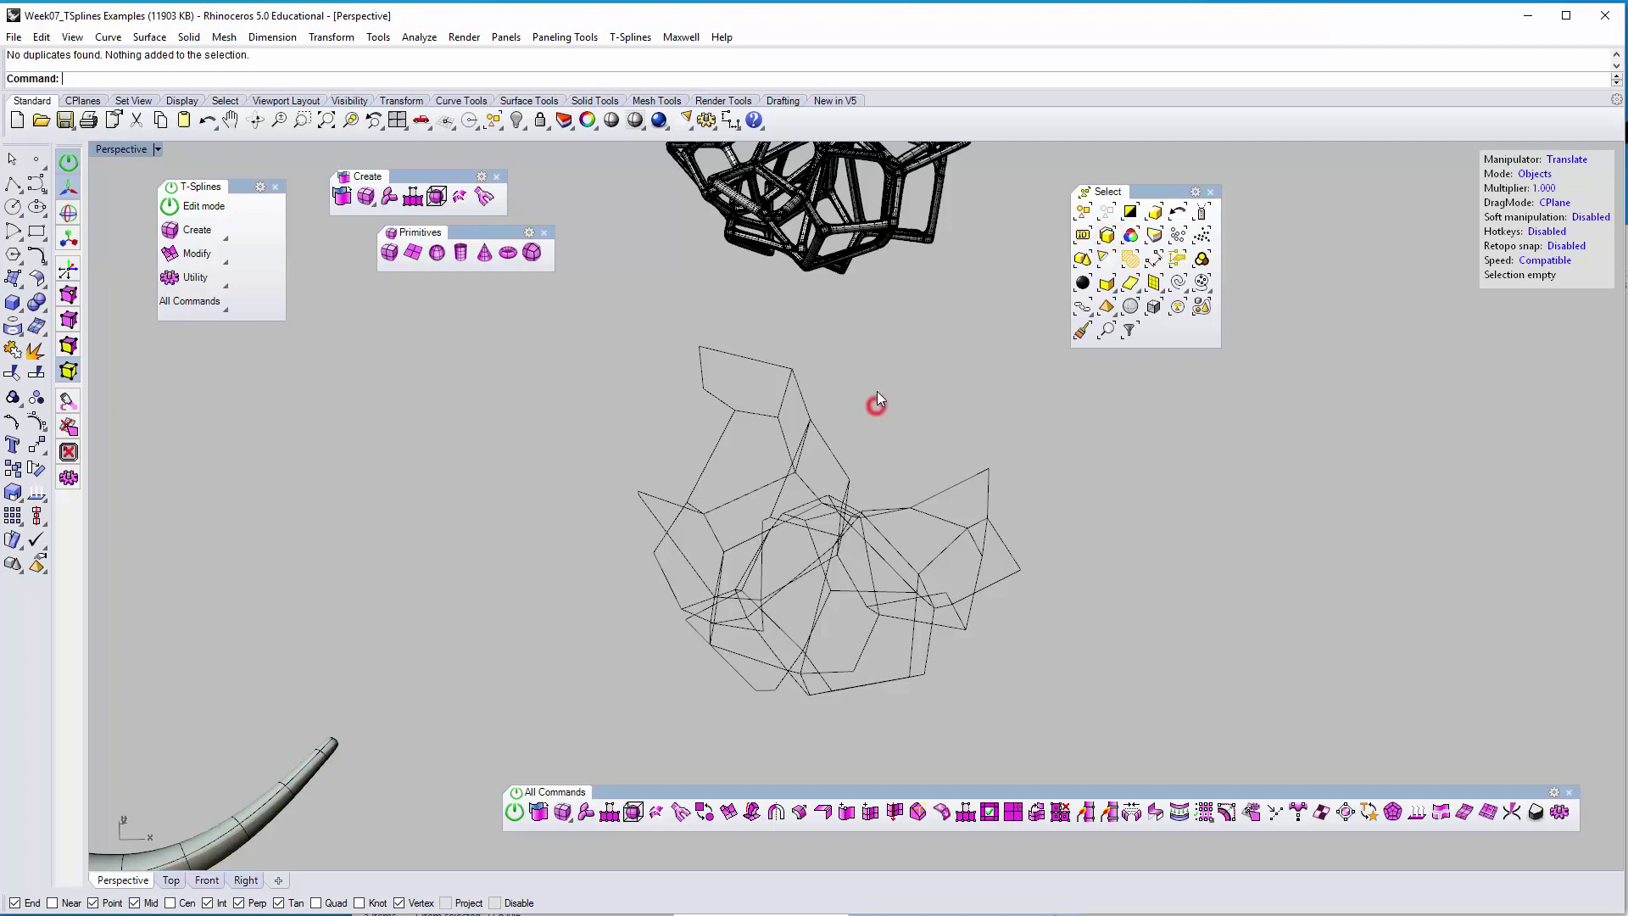
# Draw straight polylines over existing segments in the upper part of the curve network to create overlapping curves
pyautogui.moveTo(882, 436); pyautogui.dragTo(892, 409, button='right')
pyautogui.write('polyline')
pyautogui.press('Return')
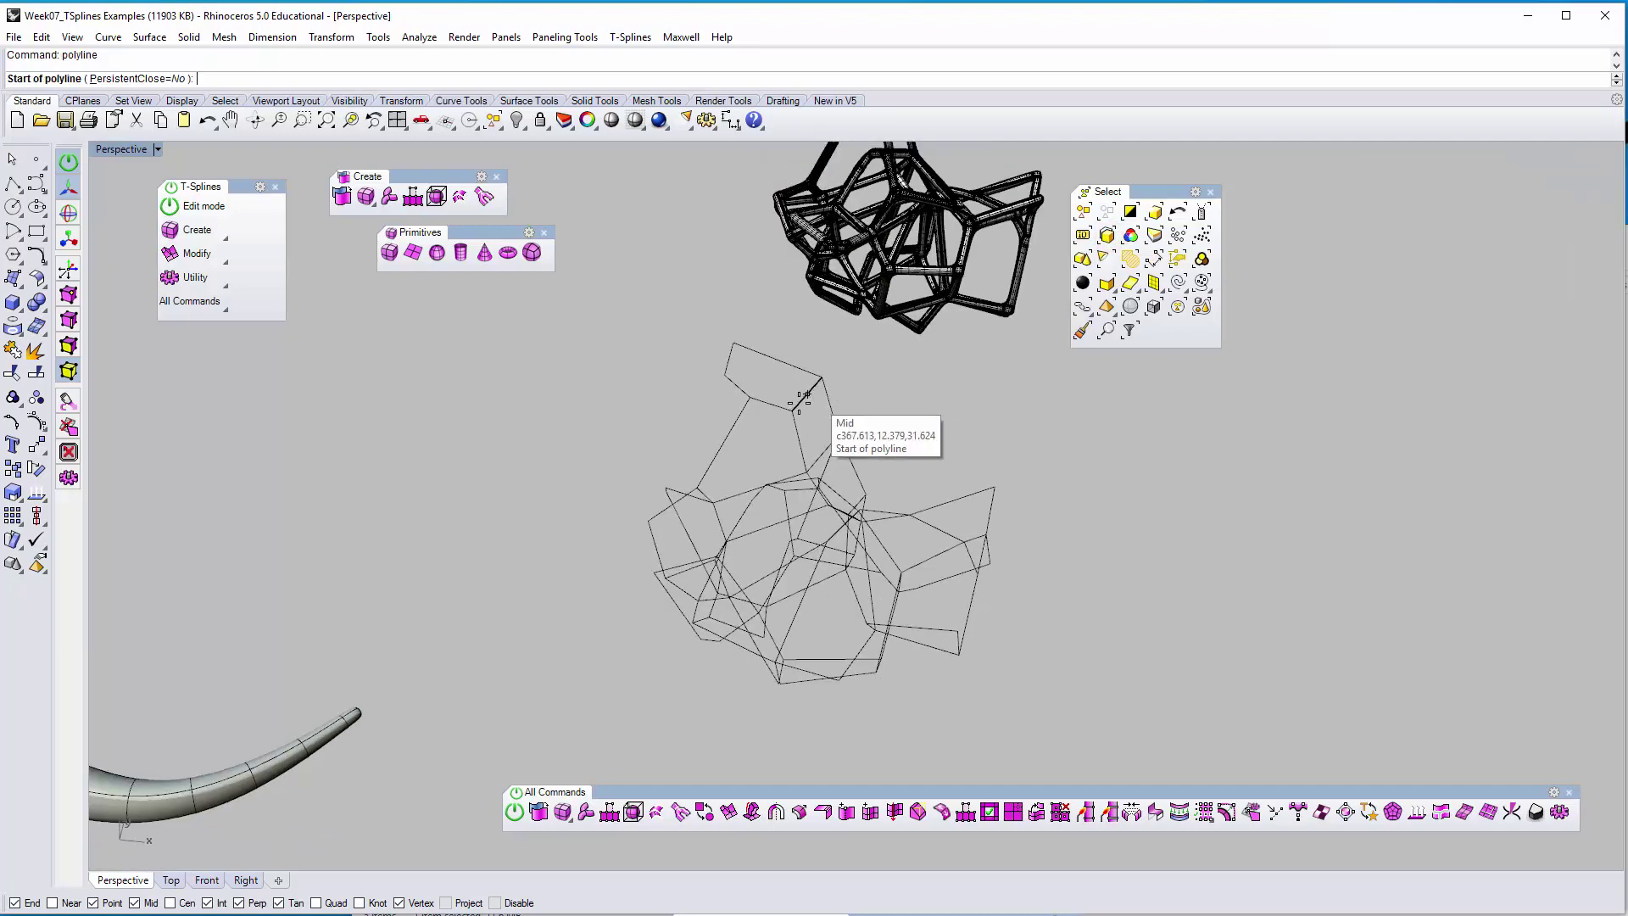
pyautogui.click(796, 404)
pyautogui.click(832, 374)
pyautogui.rightClick(833, 373)
pyautogui.rightClick(832, 372)
pyautogui.click(819, 377)
pyautogui.click(842, 431)
pyautogui.rightClick(932, 439)
# Run Select Duplicates on the curve network and delete the duplicate curve it selects
pyautogui.moveTo(957, 440); pyautogui.dragTo(817, 406, button='right')
pyautogui.click(816, 394)
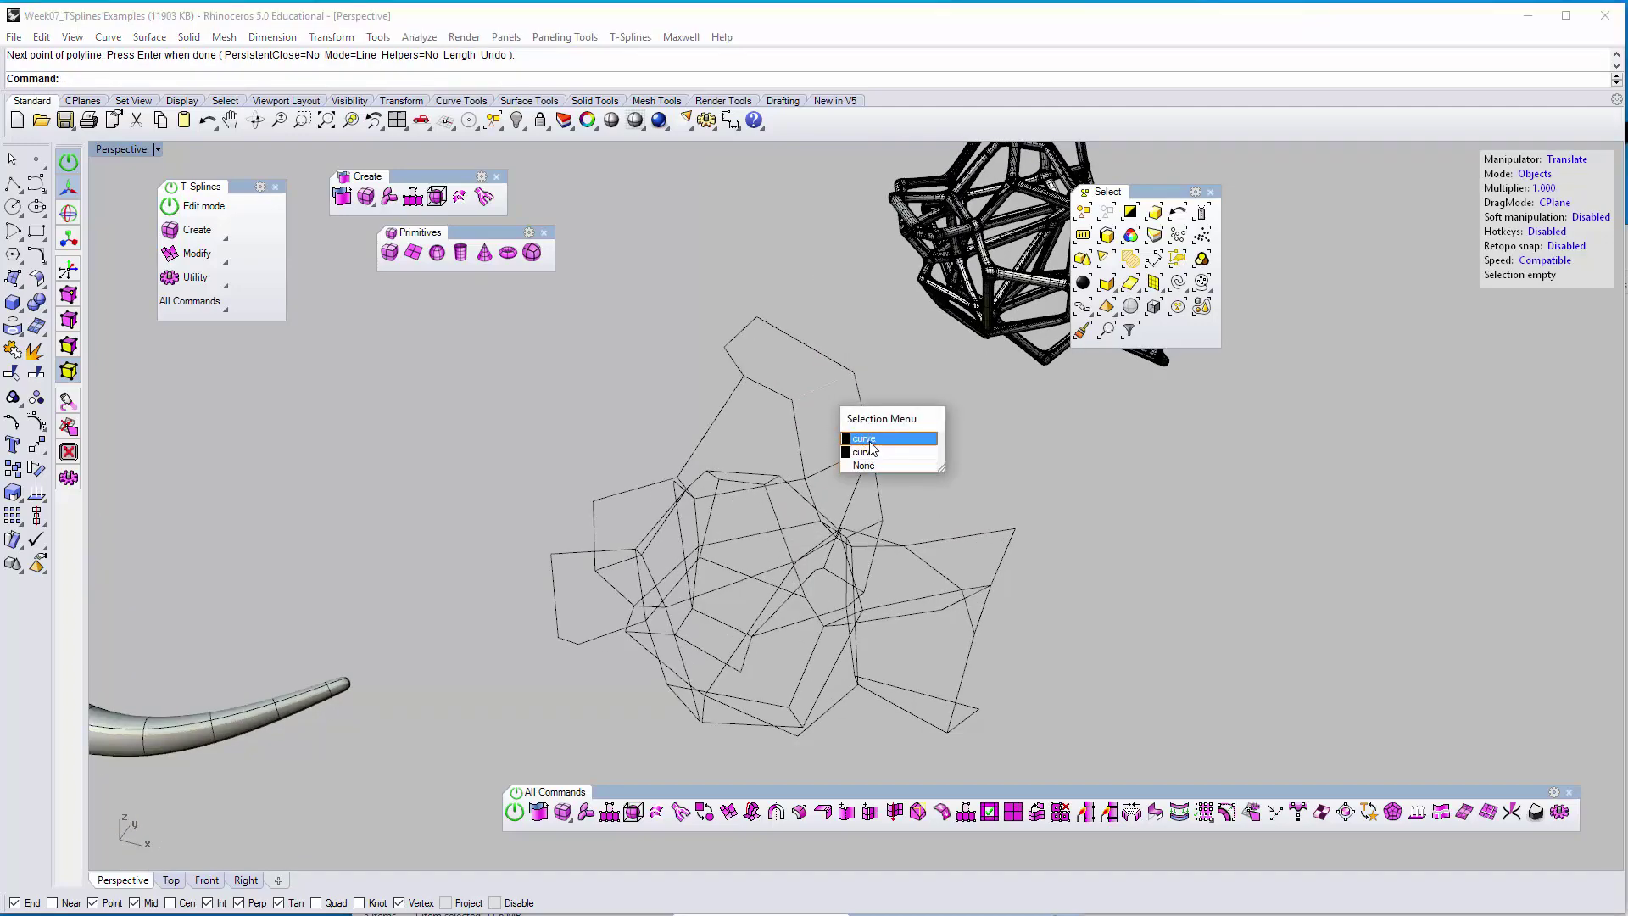
pyautogui.moveTo(901, 353); pyautogui.dragTo(939, 424, button='right')
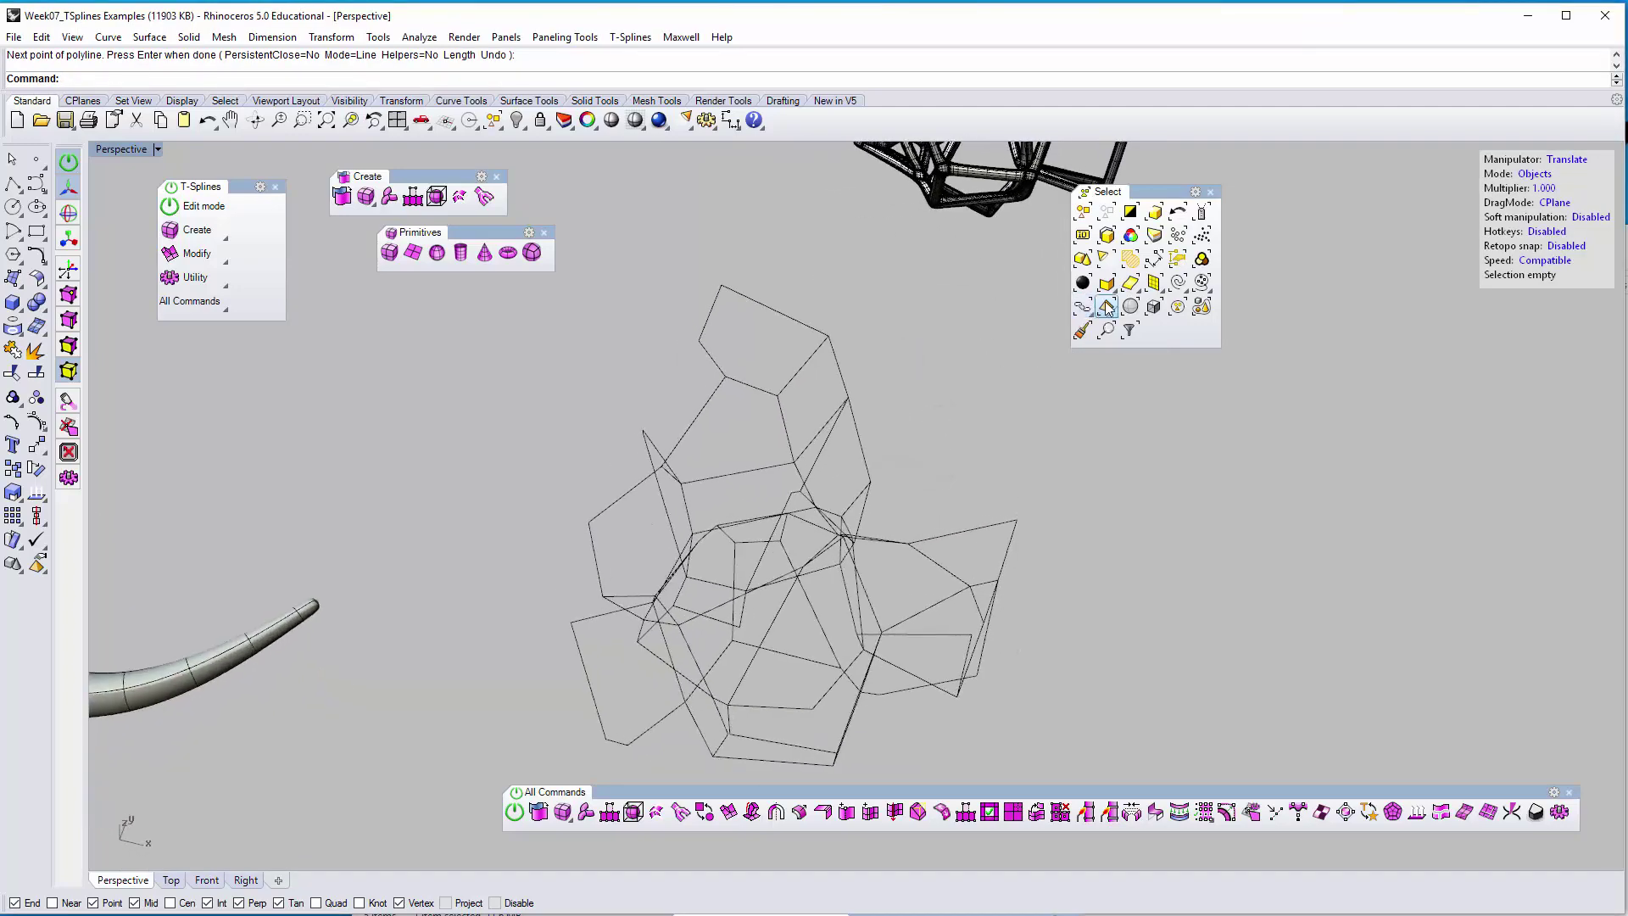
pyautogui.click(1107, 238)
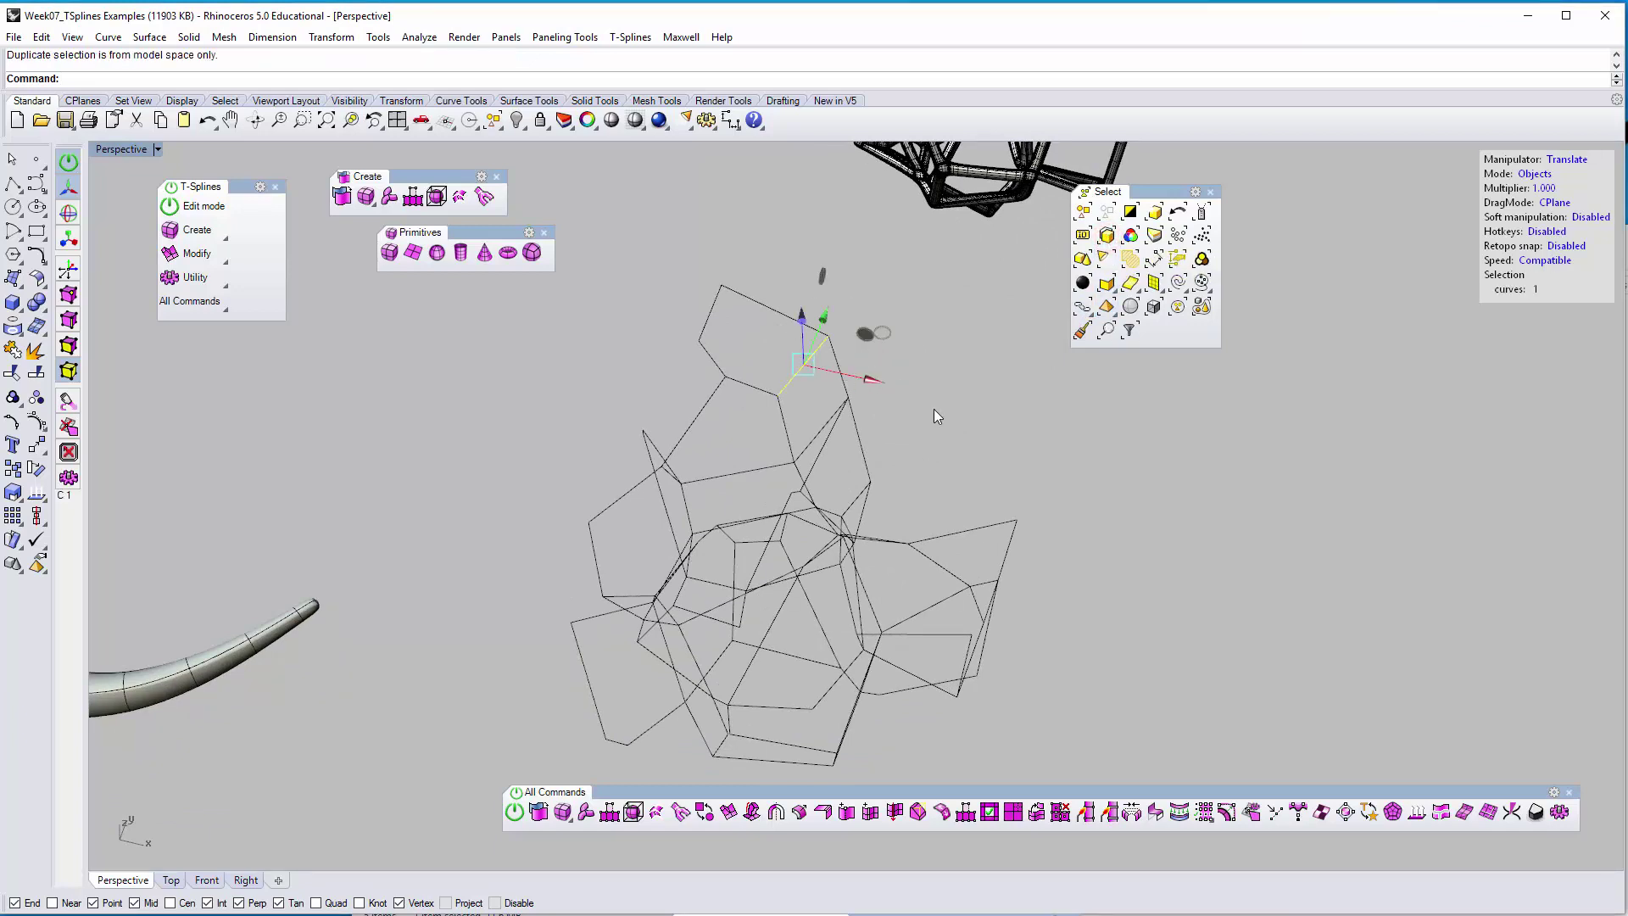
pyautogui.press('Delete')
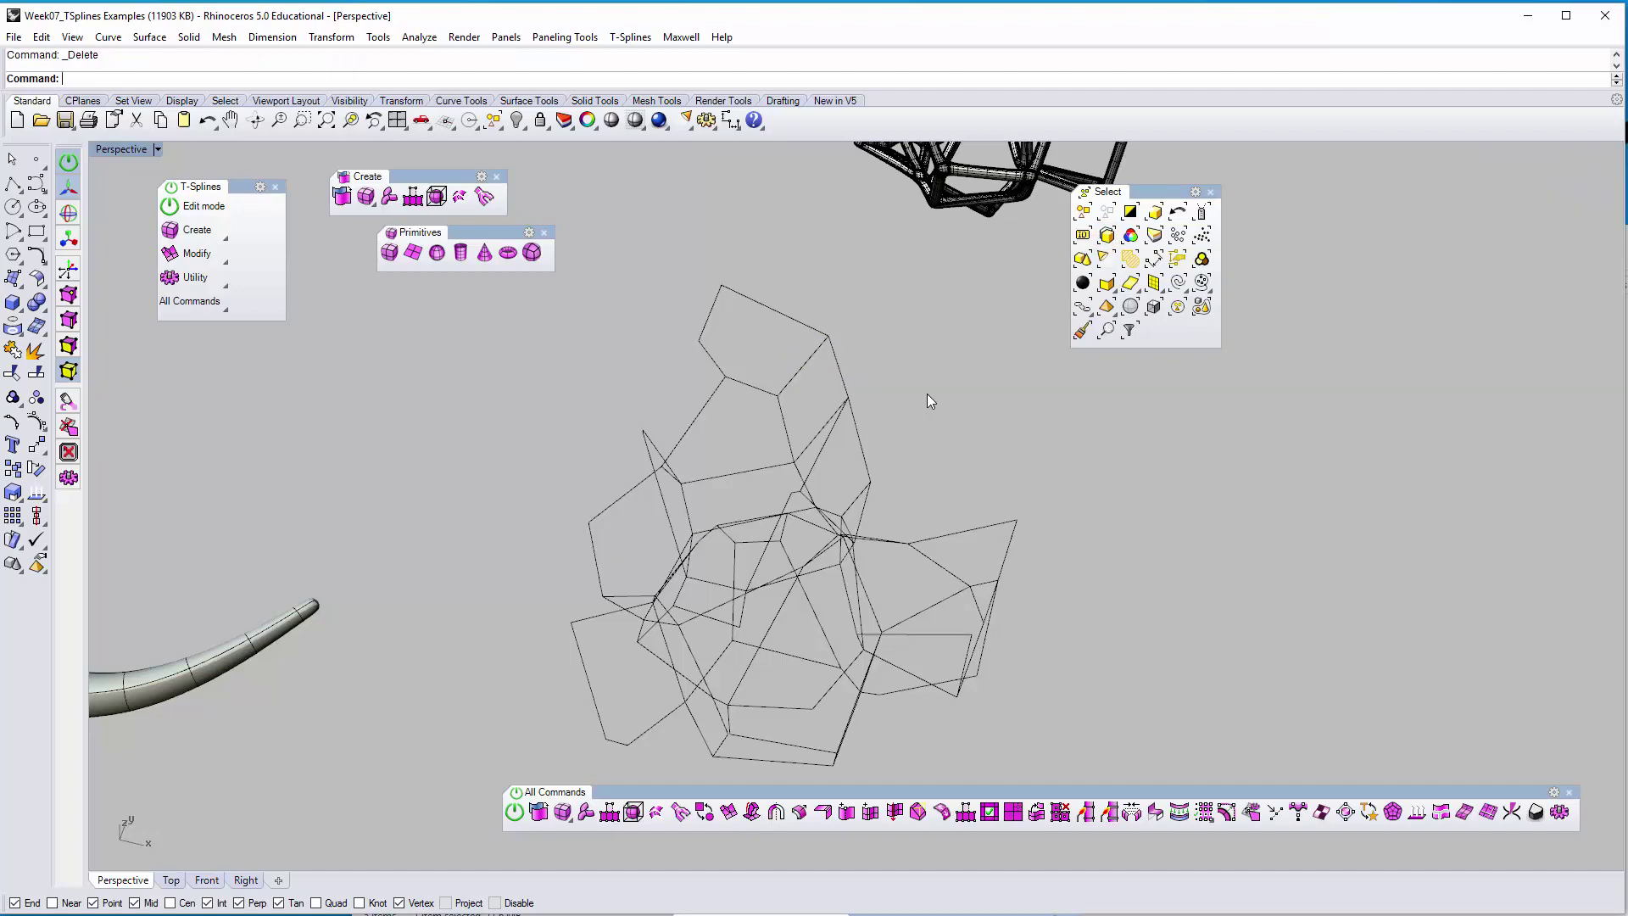
# Check the segments around the deleted duplicate for remaining overlaps and undo the last operation
pyautogui.click(796, 353)
pyautogui.click(796, 400)
pyautogui.click(825, 363)
pyautogui.click(828, 363)
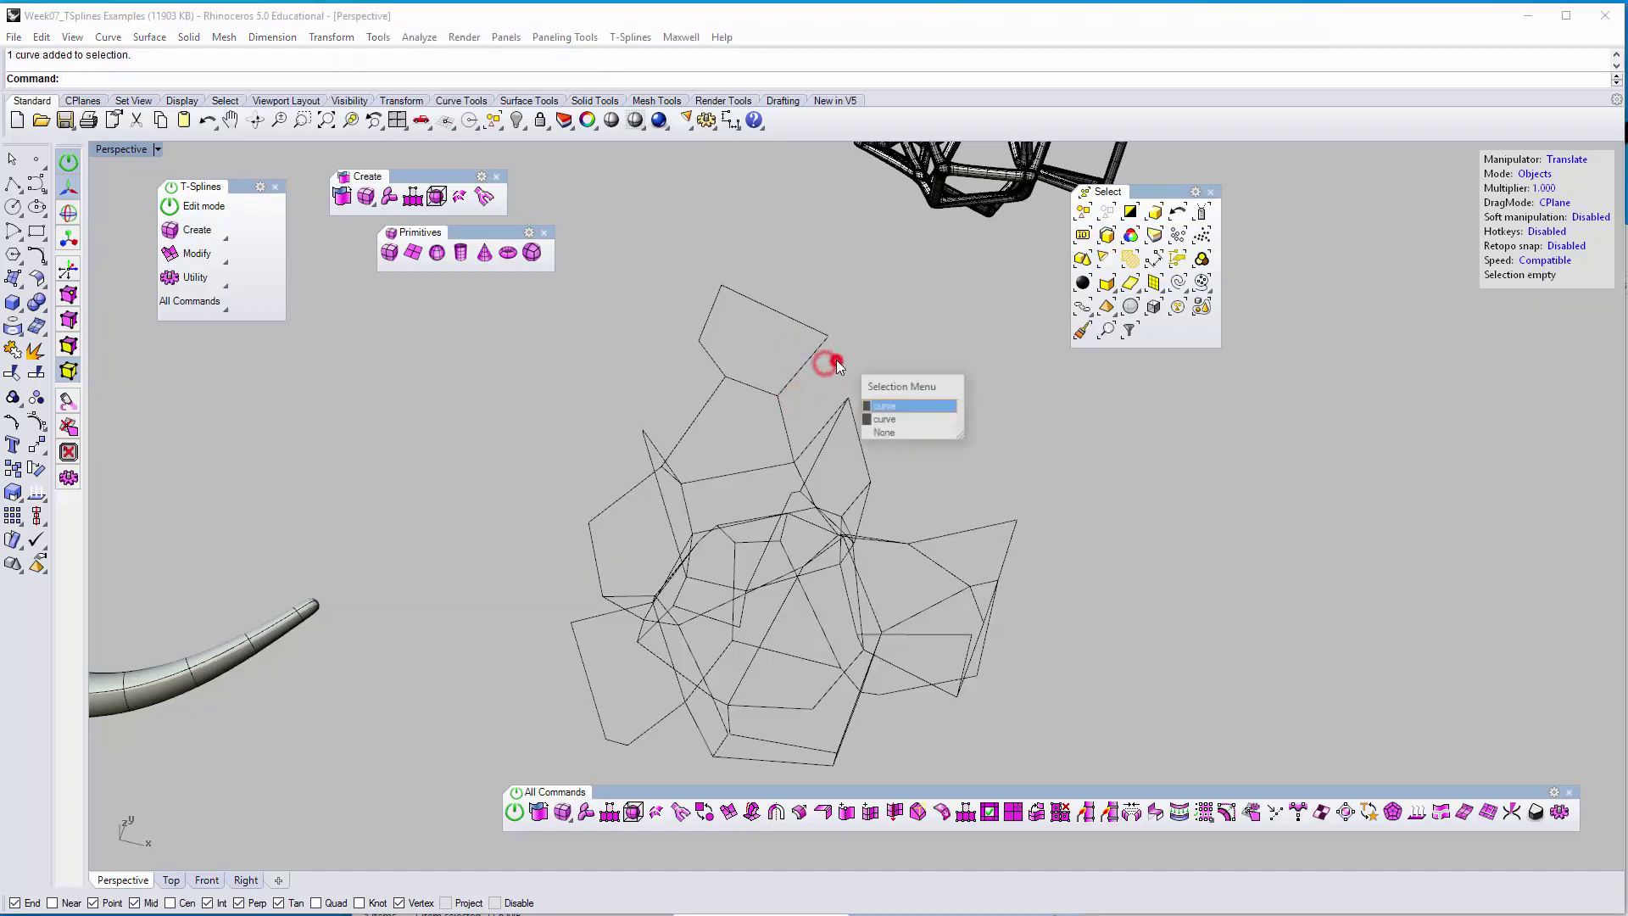
pyautogui.click(890, 311)
pyautogui.scroll(3, 880, 348)
pyautogui.click(811, 411)
pyautogui.click(858, 454)
pyautogui.click(938, 415)
pyautogui.hotkey('ctrl', 'z')
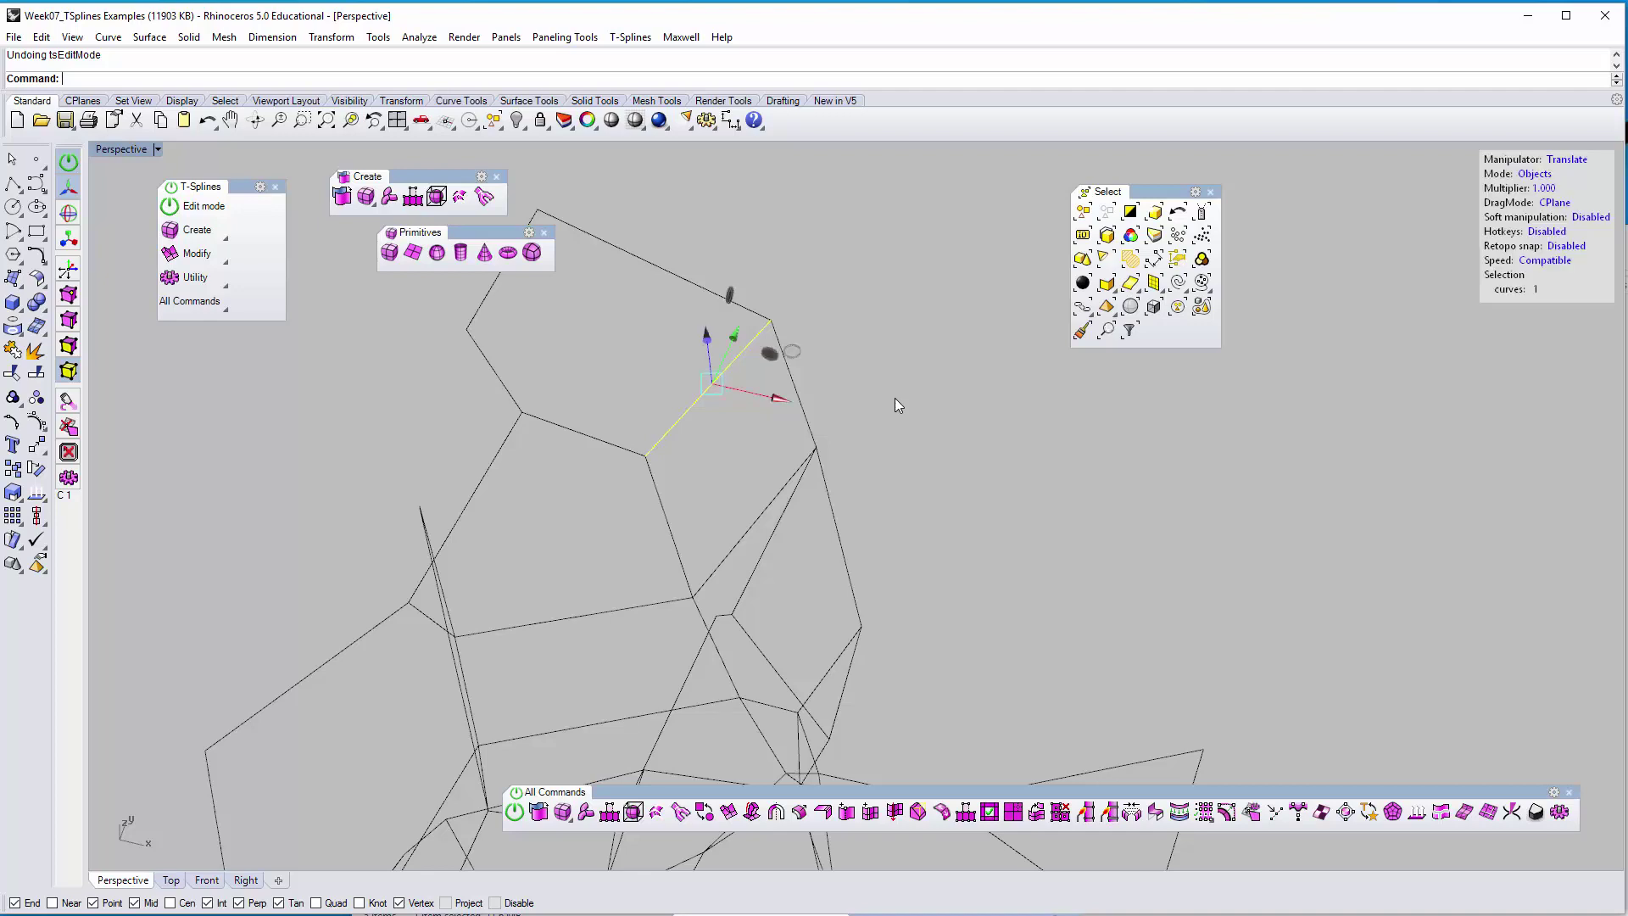
# Deselect the curve, spot-check single segments of the network, and close the Select palette
pyautogui.click(895, 398)
pyautogui.scroll(-3, 877, 399)
pyautogui.scroll(-5, 862, 403)
pyautogui.click(816, 390)
pyautogui.click(906, 398)
pyautogui.click(1210, 192)
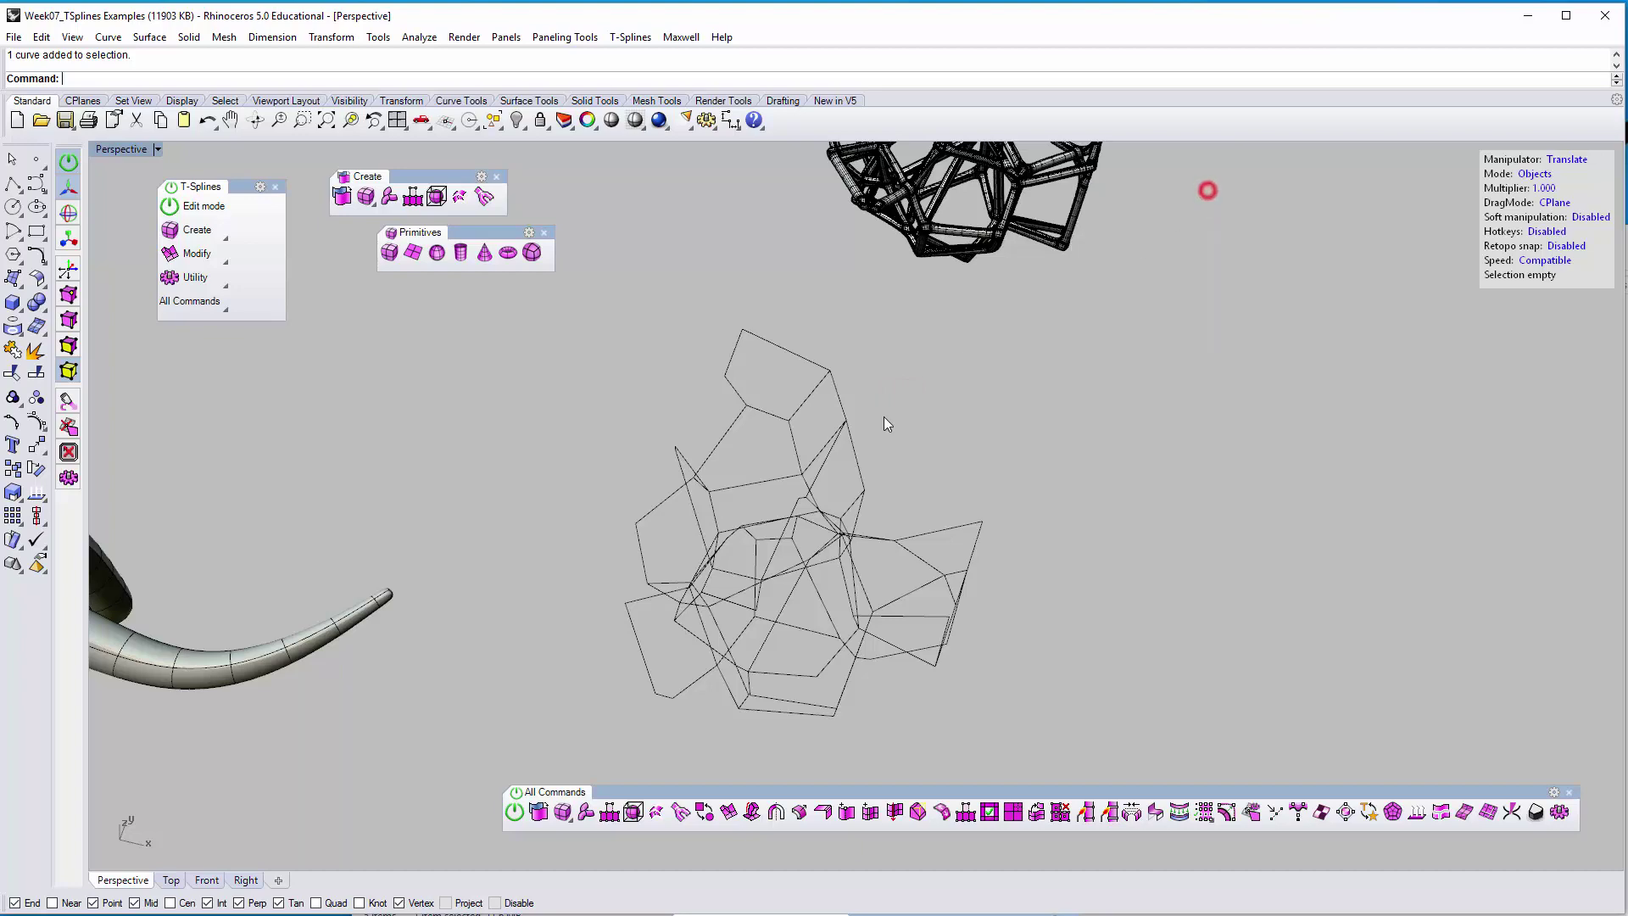
pyautogui.moveTo(881, 415); pyautogui.dragTo(720, 430, button='right')
pyautogui.click(721, 432)
pyautogui.click(1028, 421)
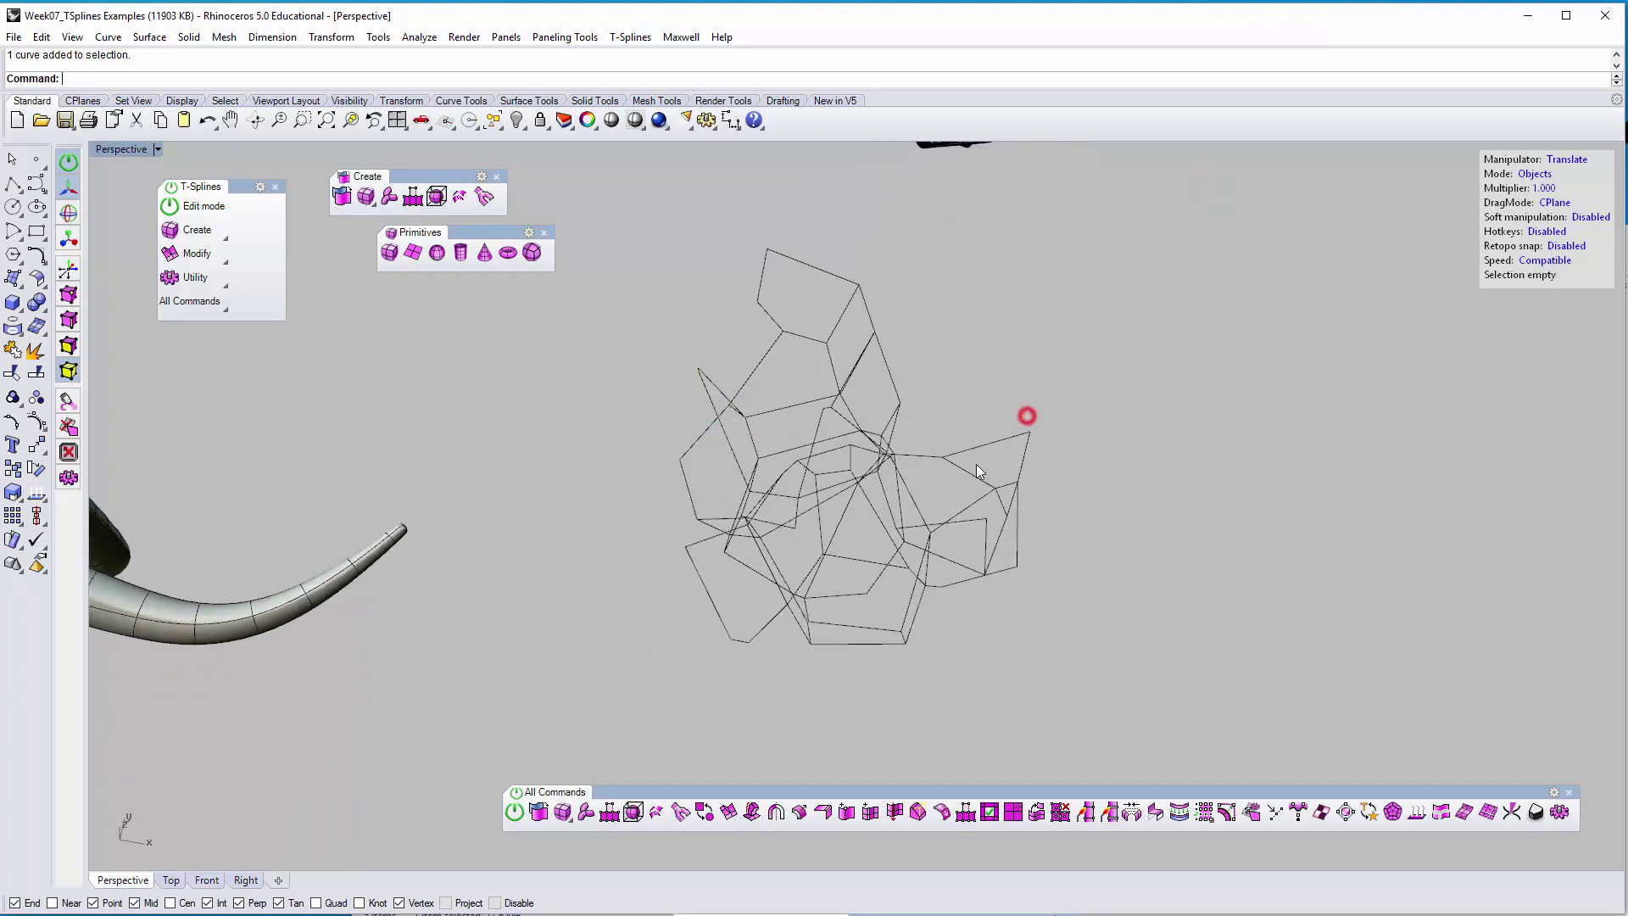
# Start a T-Splines pipe with tsPipe on the entire curve network and set the default radius to 0.4
pyautogui.moveTo(968, 490); pyautogui.dragTo(933, 428, button='right')
pyautogui.moveTo(692, 341); pyautogui.dragTo(1107, 671)
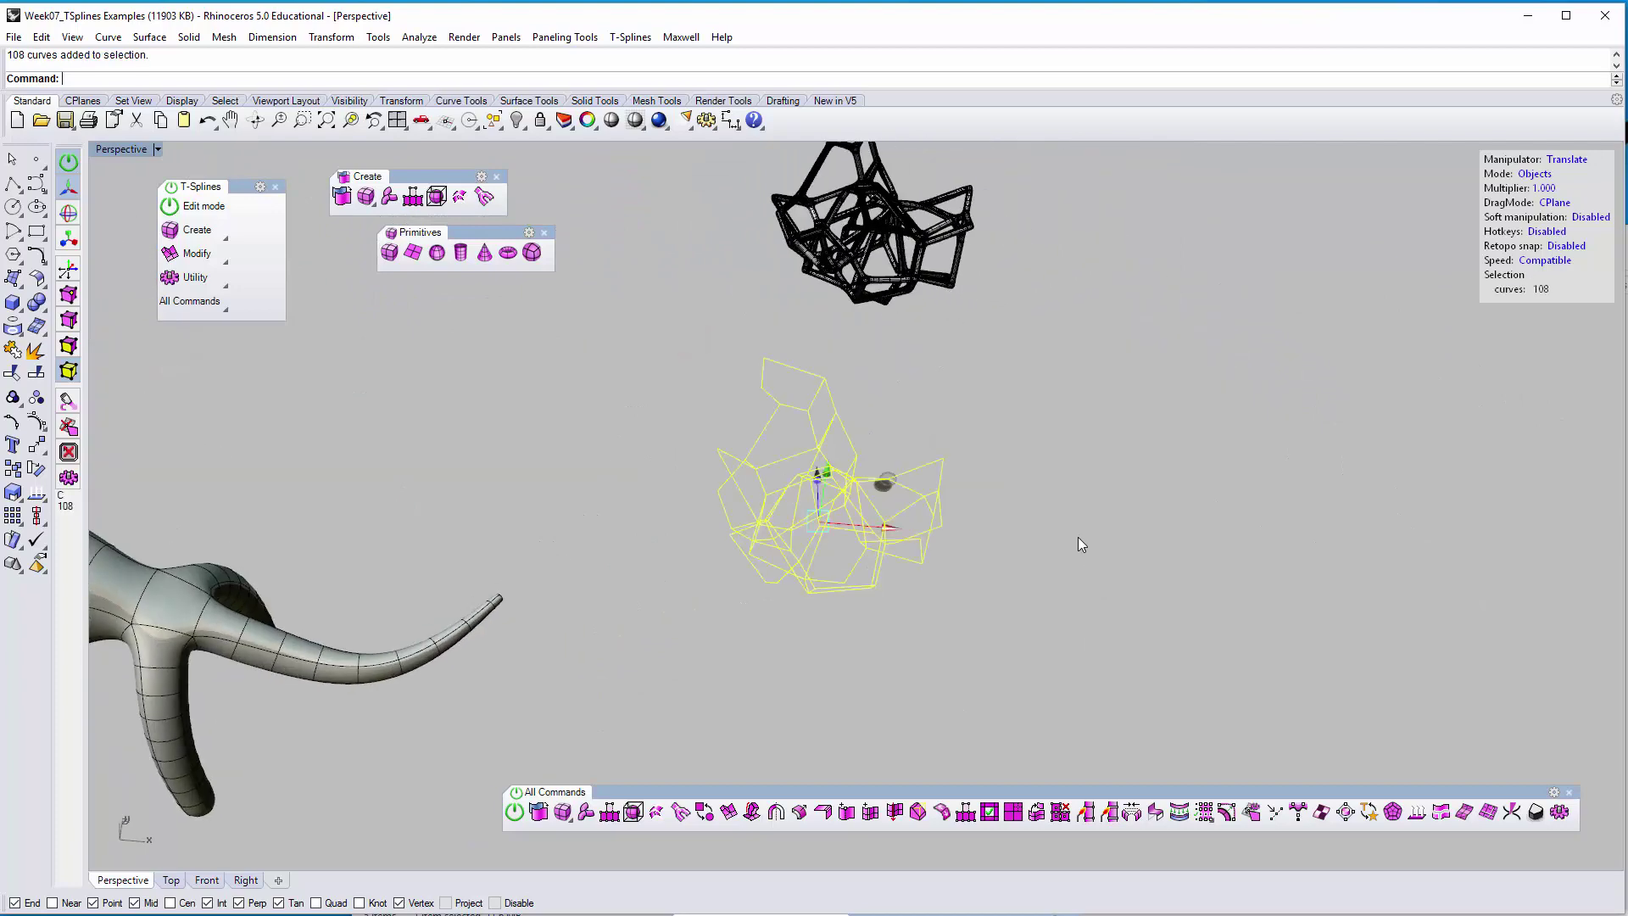
pyautogui.write('tsPipe')
pyautogui.press('Return')
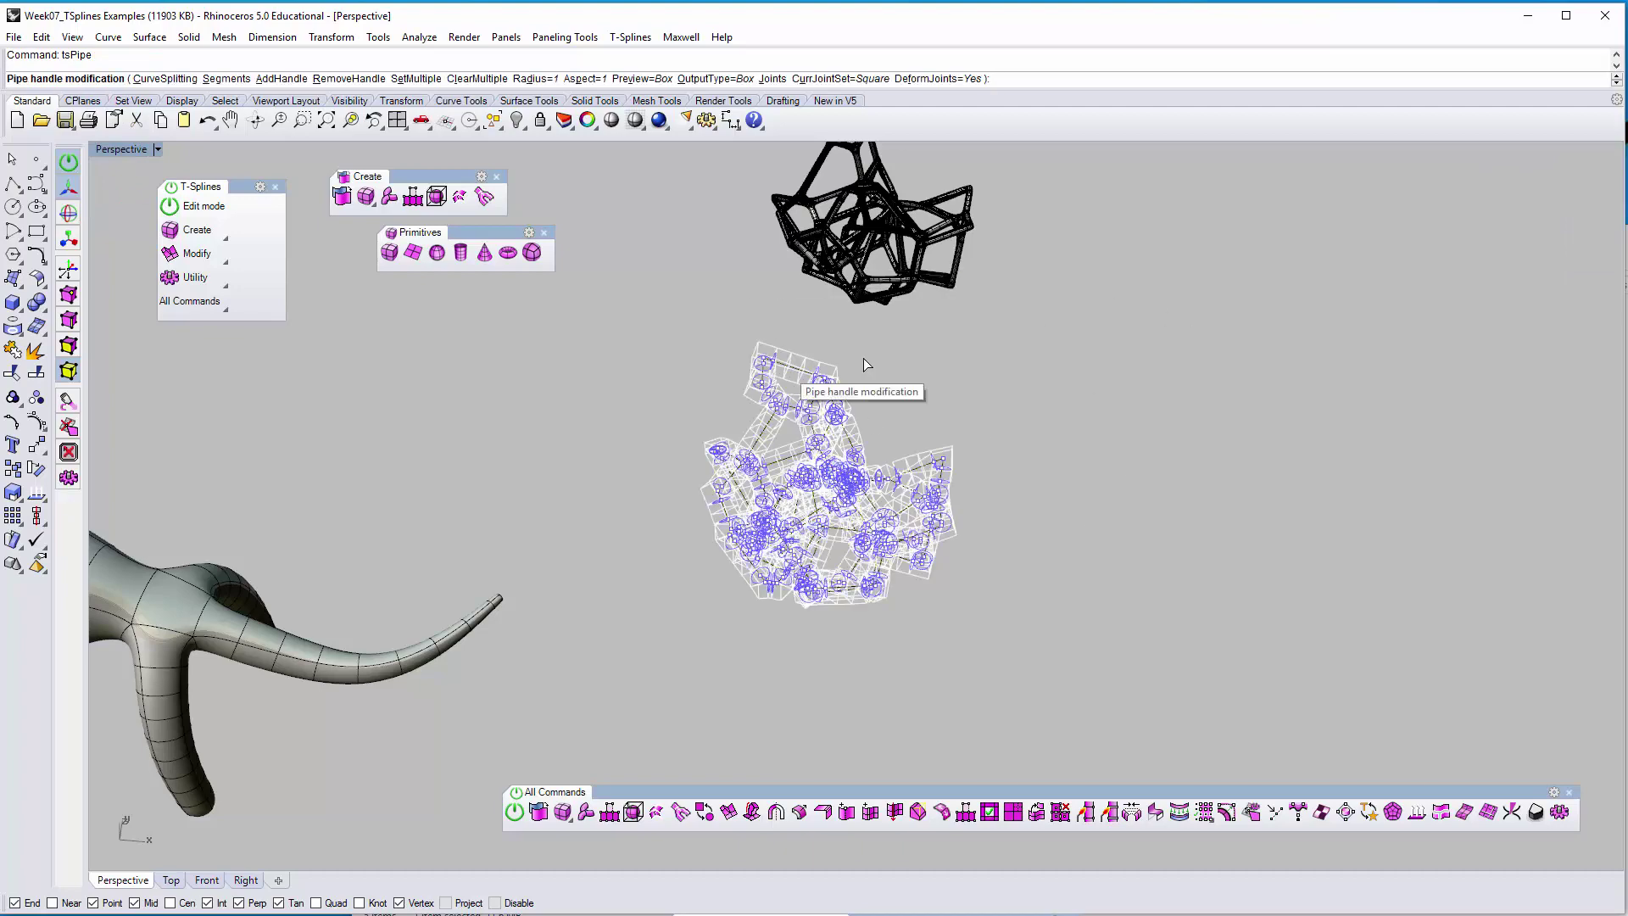
pyautogui.moveTo(912, 540); pyautogui.dragTo(902, 653, button='right')
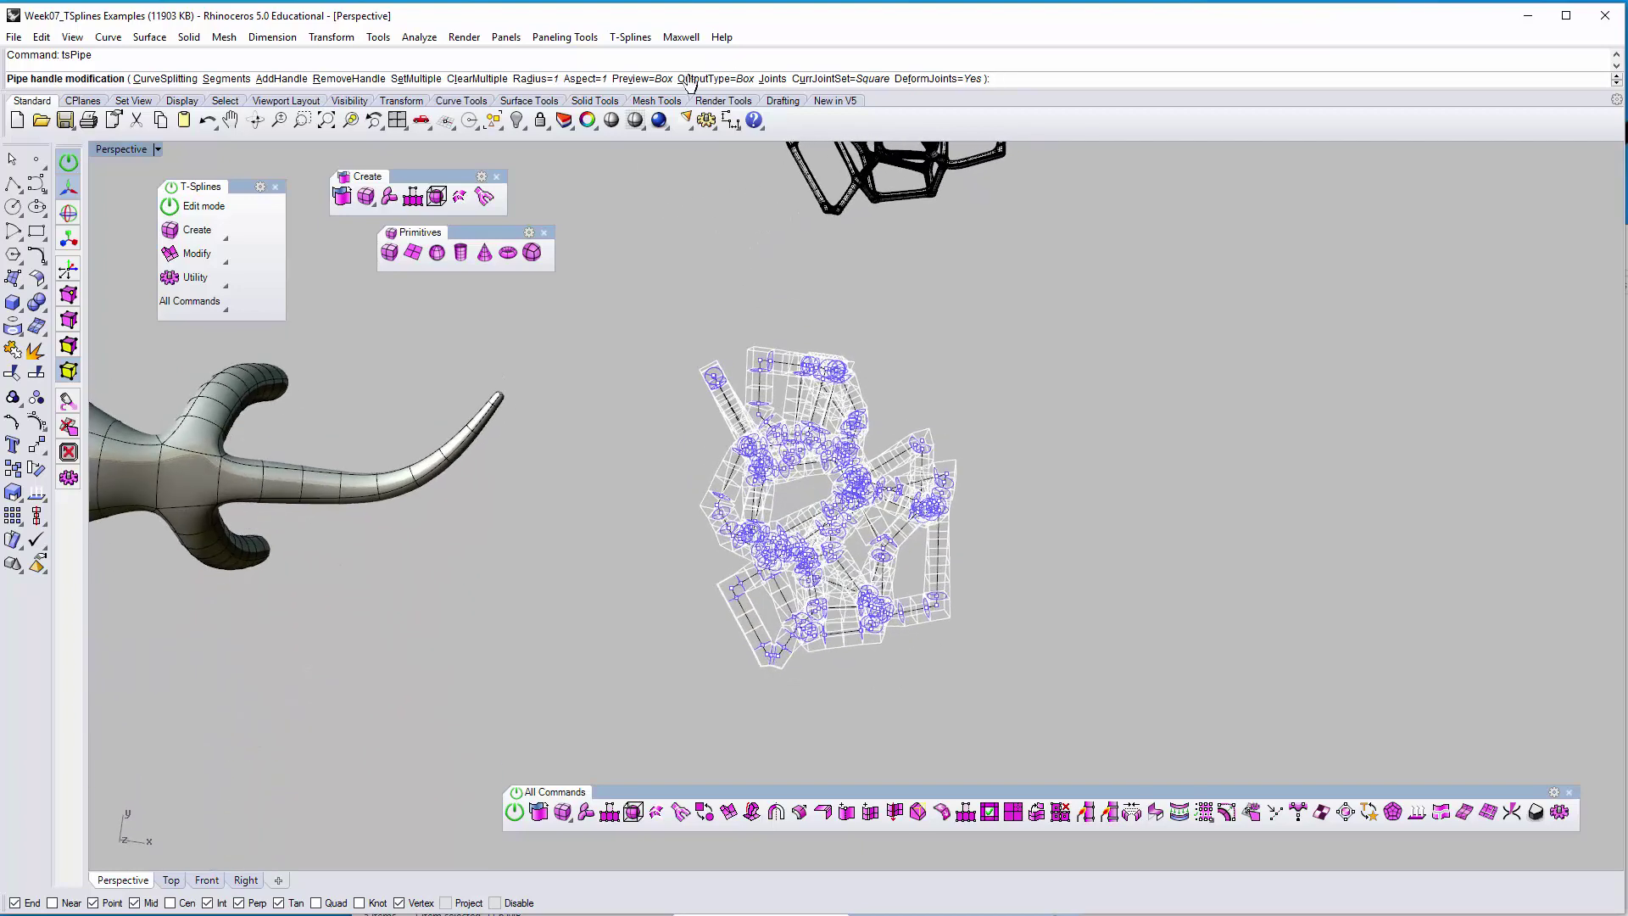
pyautogui.click(540, 79)
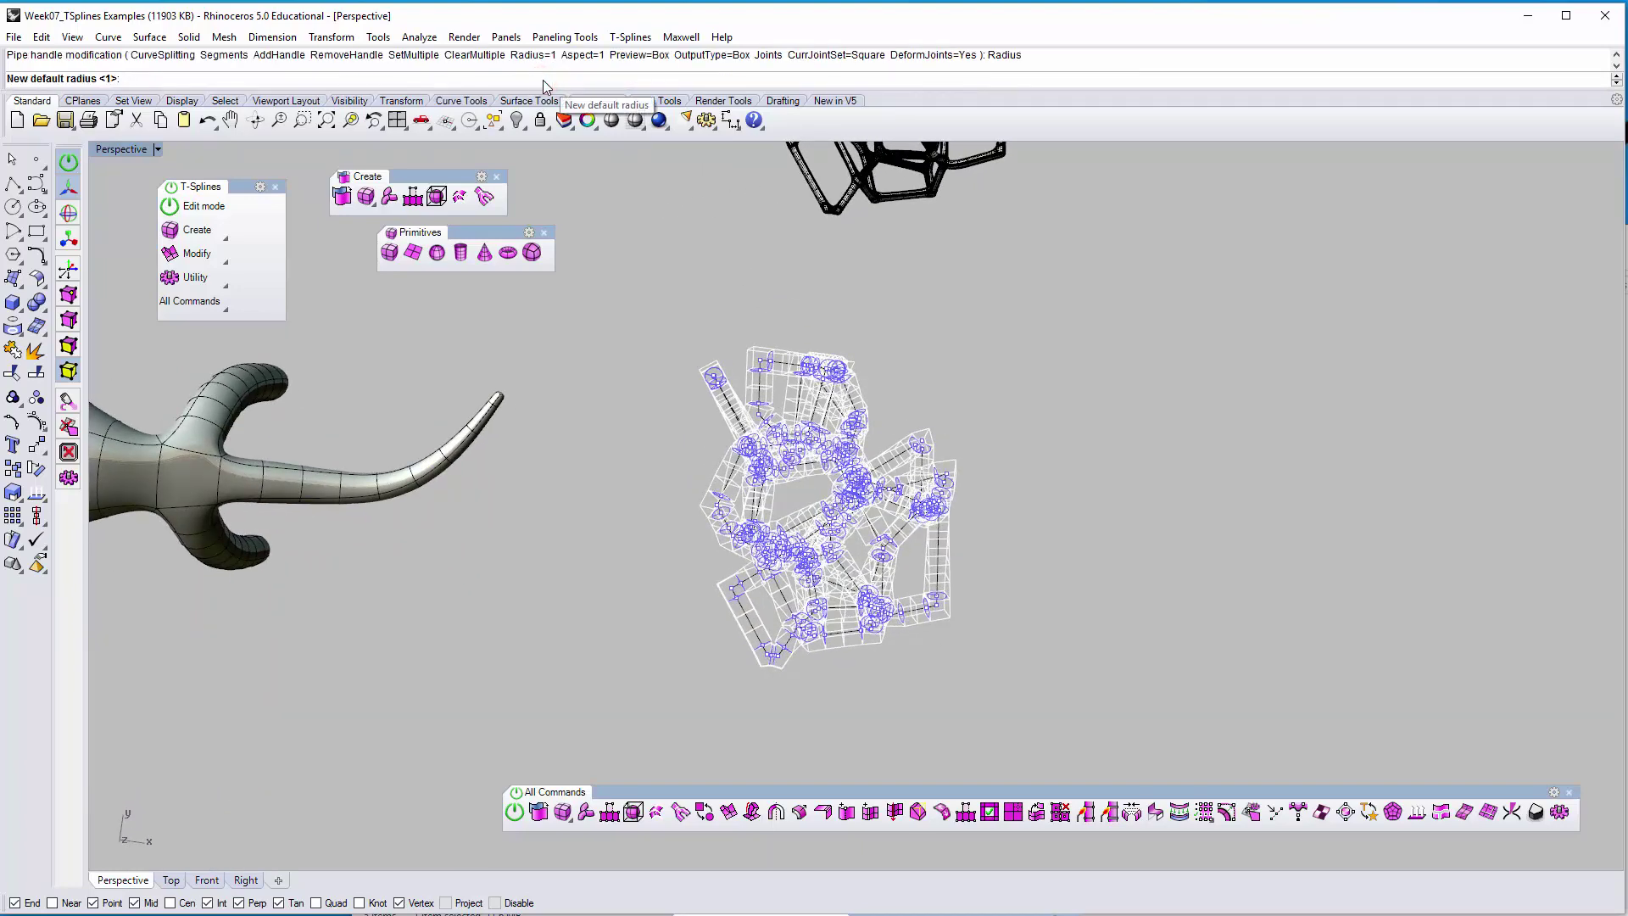
pyautogui.write('0.4')
pyautogui.press('Return')
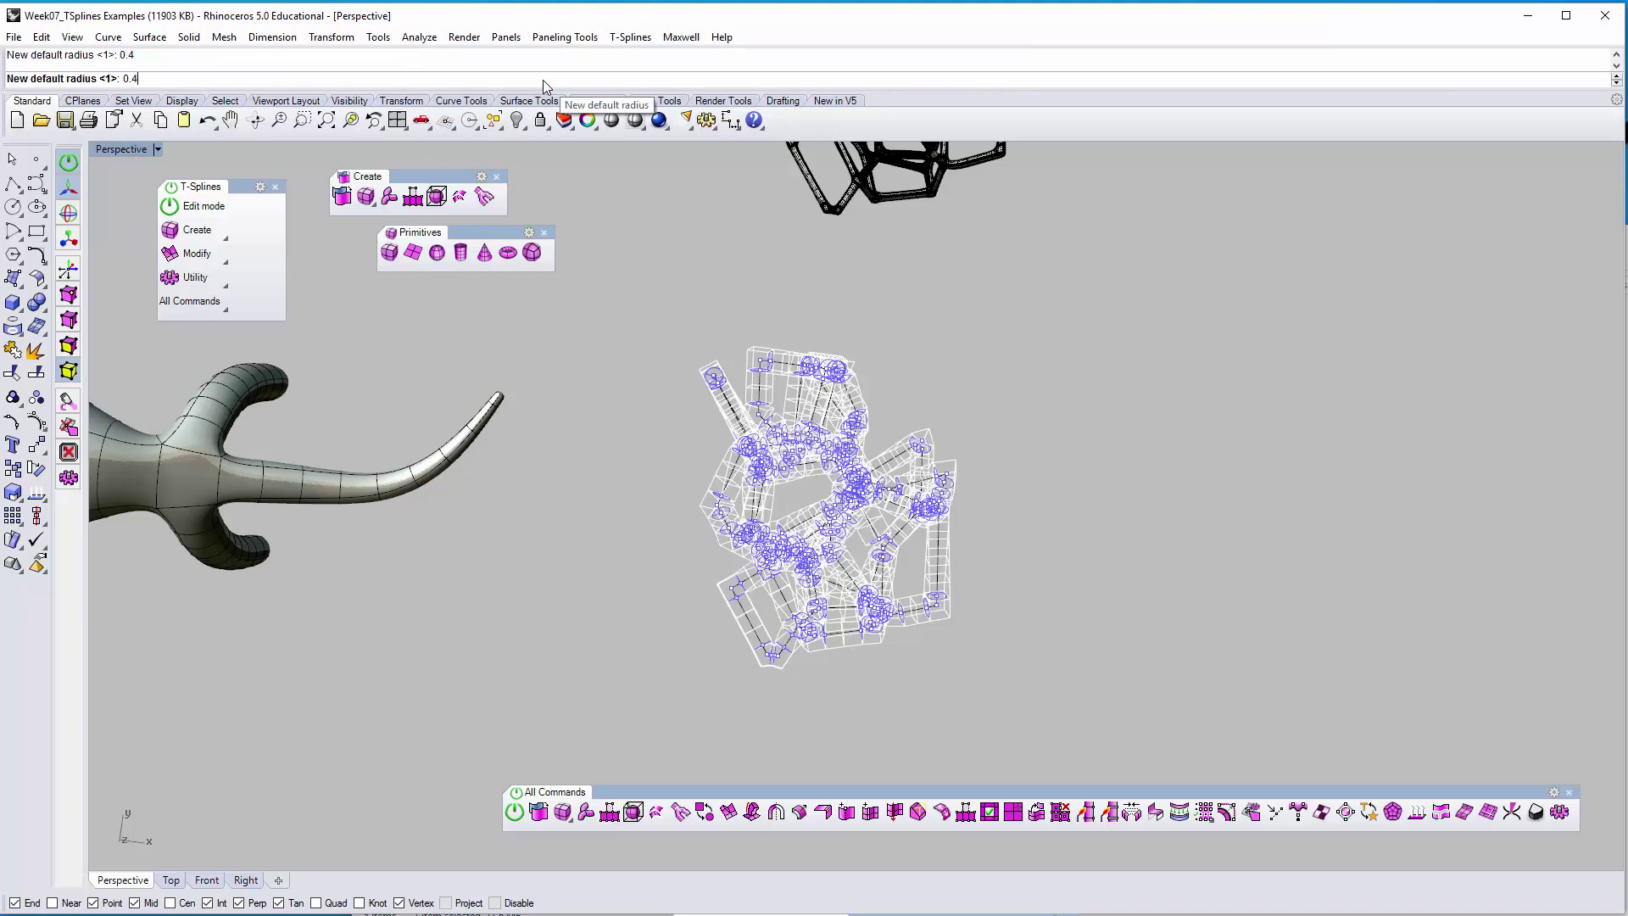
pyautogui.moveTo(700, 241); pyautogui.dragTo(704, 479, button='right')
pyautogui.scroll(6, 764, 461)
pyautogui.moveTo(809, 534); pyautogui.dragTo(925, 640, button='right')
pyautogui.scroll(3, 790, 645)
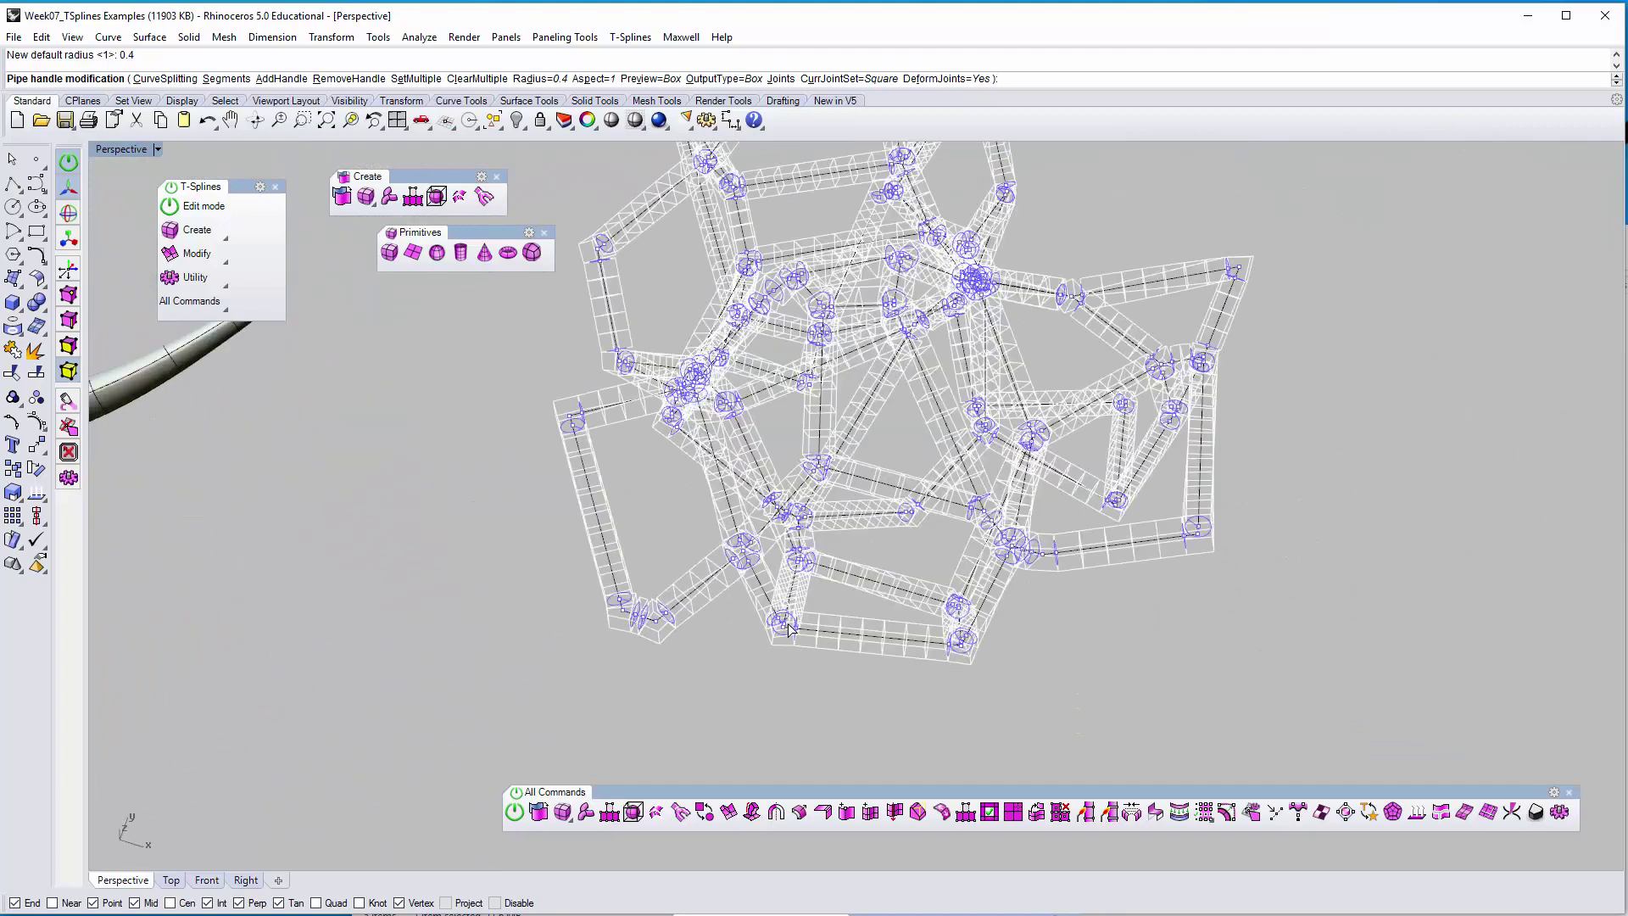
pyautogui.scroll(-5, 659, 602)
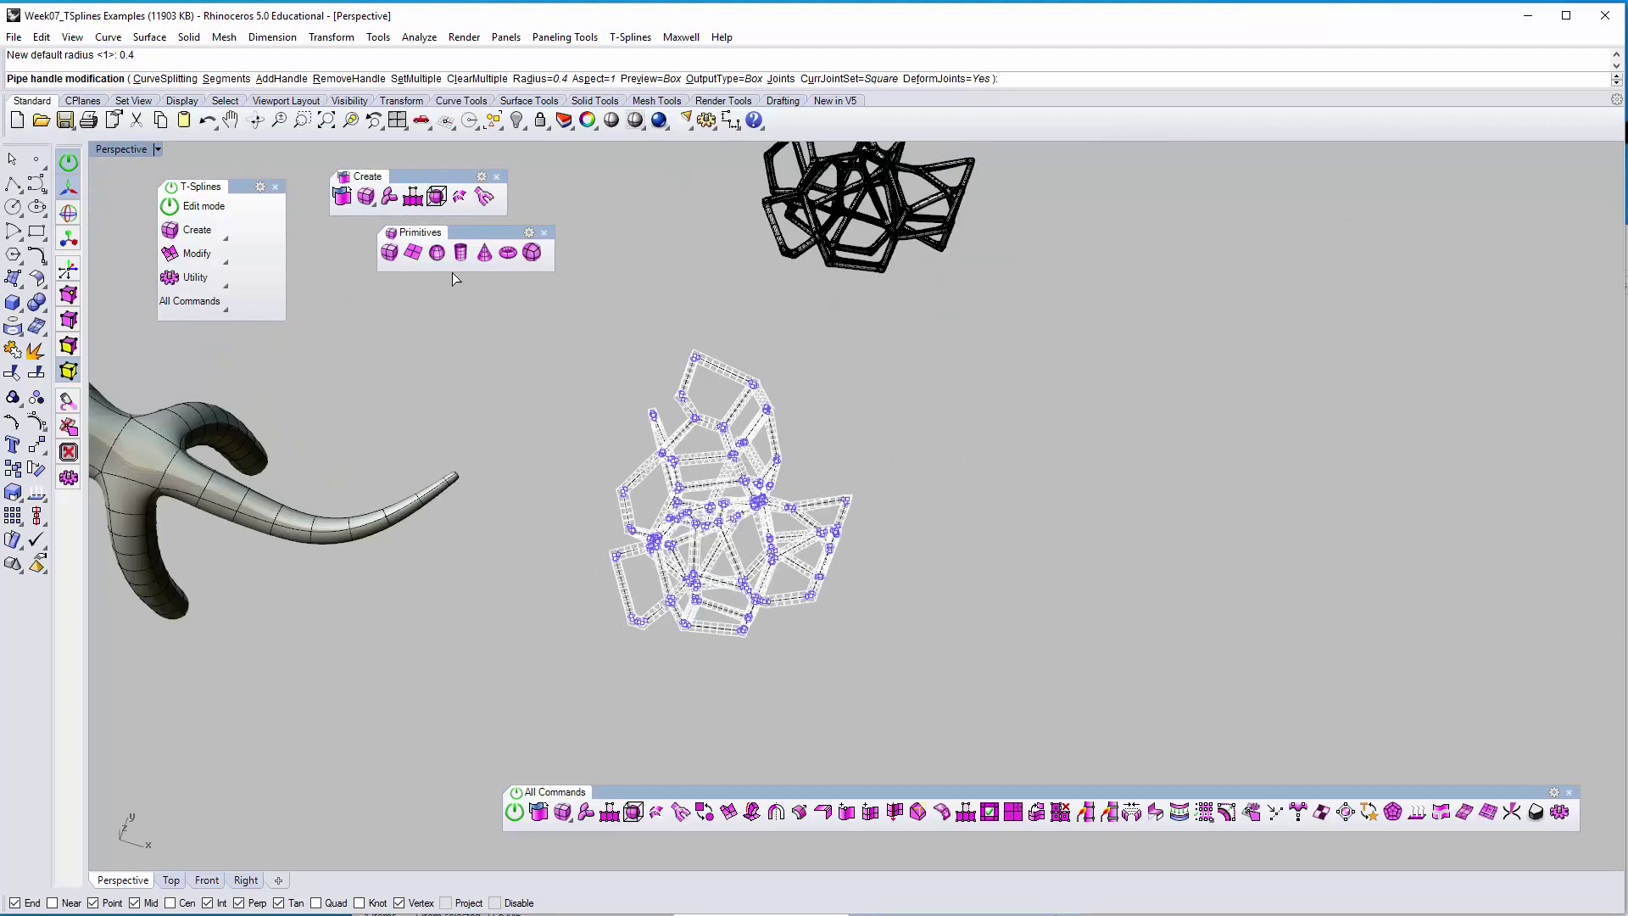
pyautogui.click(225, 78)
pyautogui.moveTo(545, 332); pyautogui.dragTo(975, 692)
pyautogui.rightClick(301, 120)
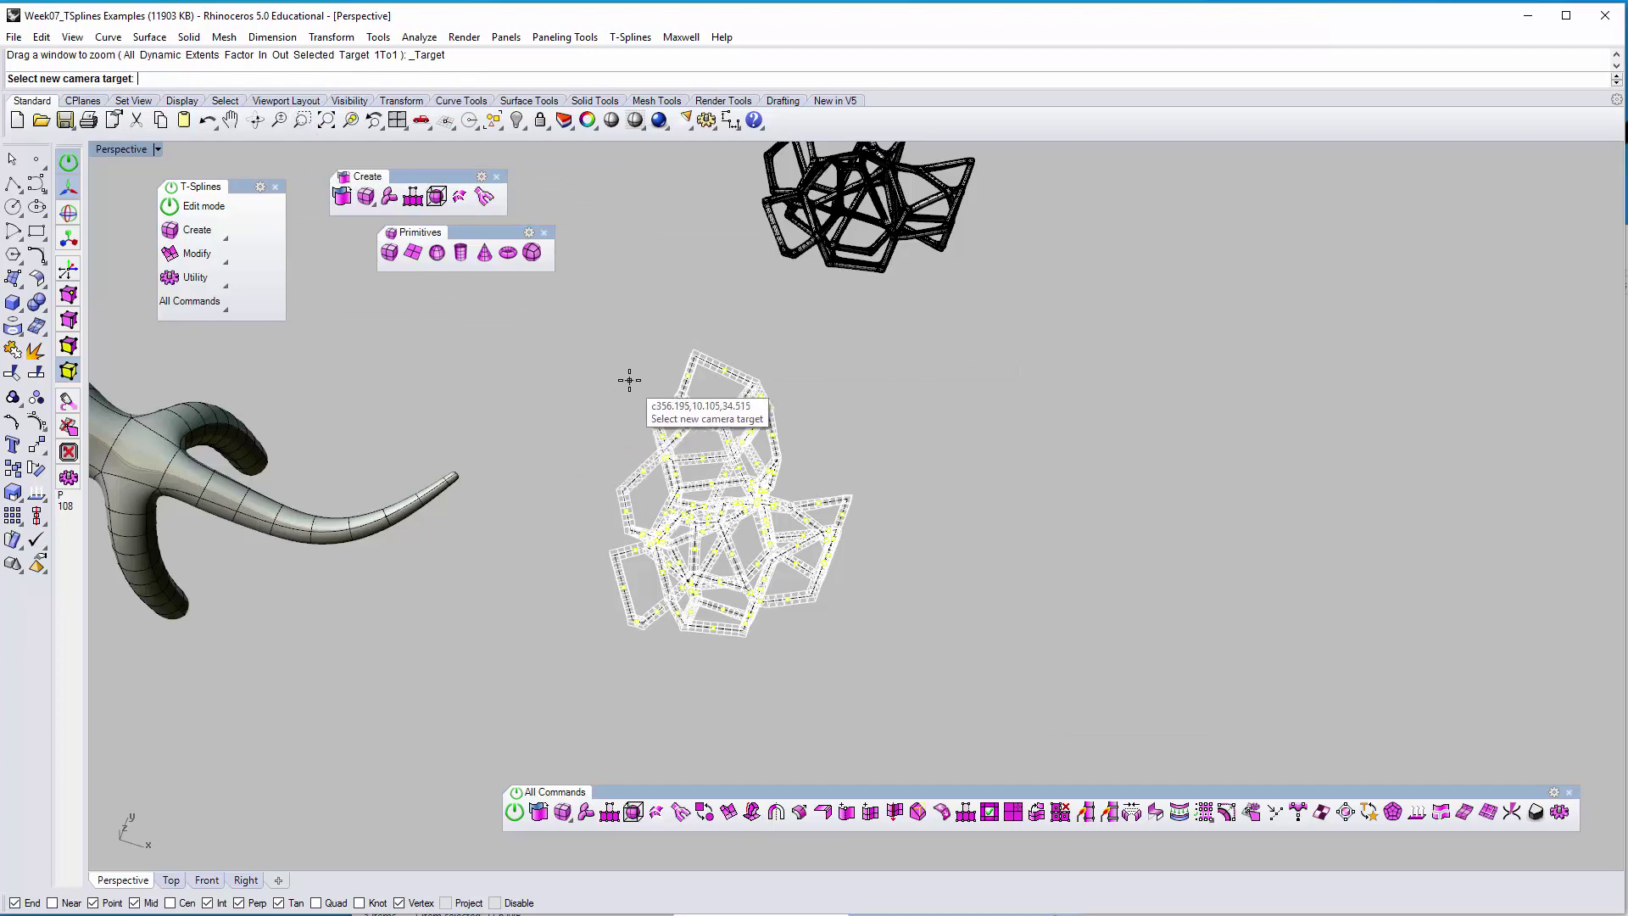
pyautogui.press('Escape')
pyautogui.press('Escape')
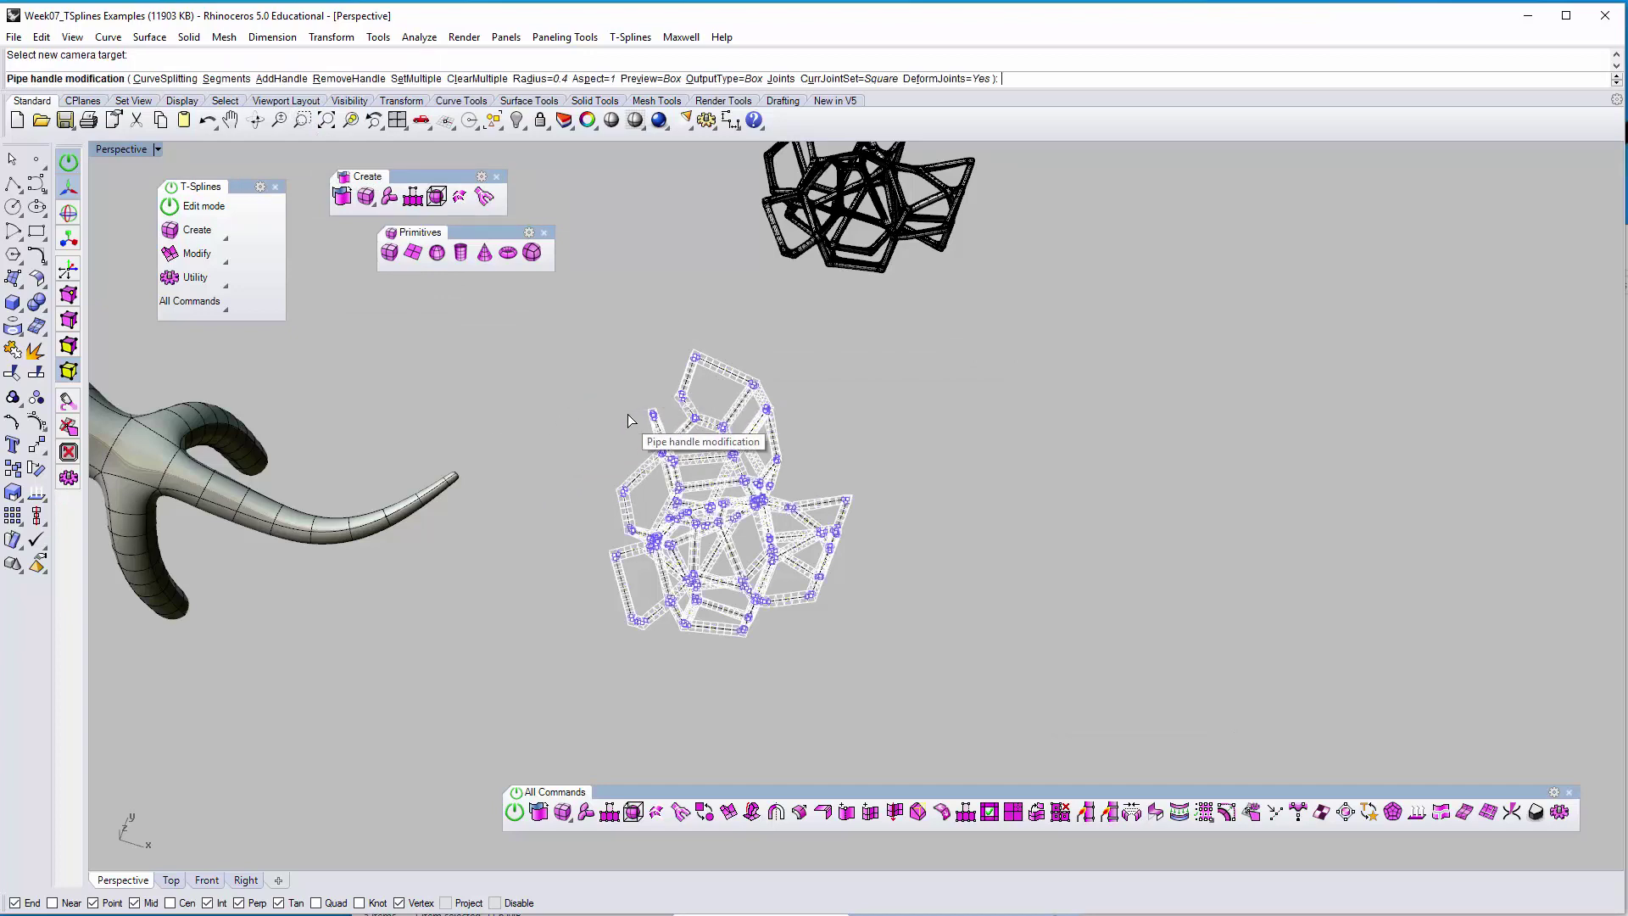
# Set the number of segments to 4 for all curves in the pipe network
pyautogui.click(234, 78)
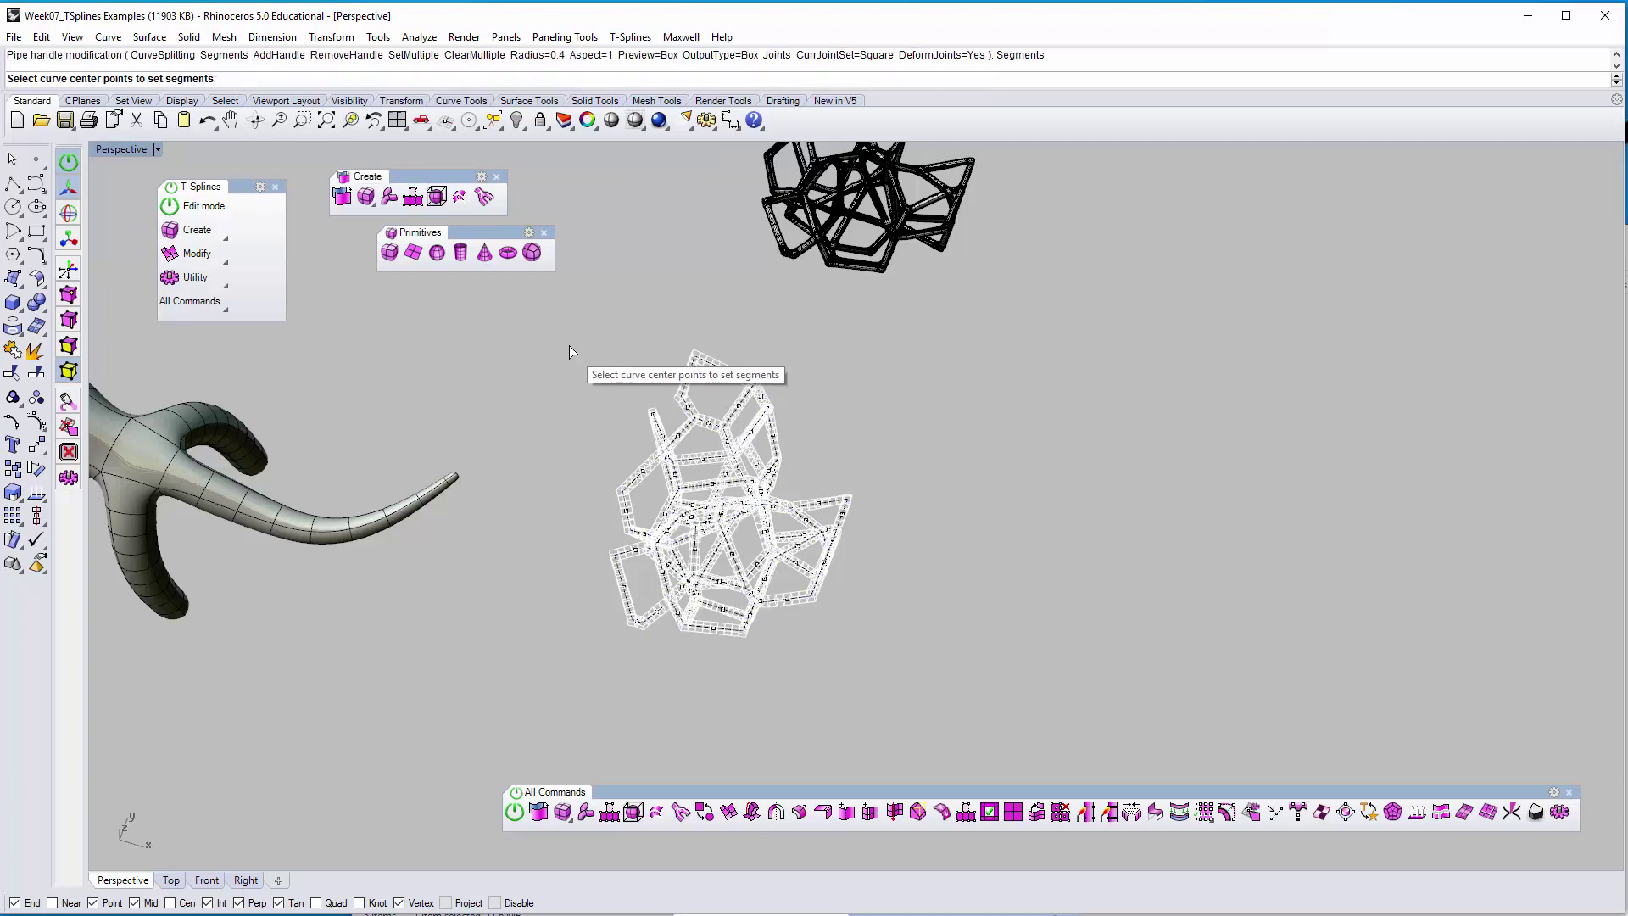
pyautogui.moveTo(552, 331); pyautogui.dragTo(992, 657)
pyautogui.press('Return')
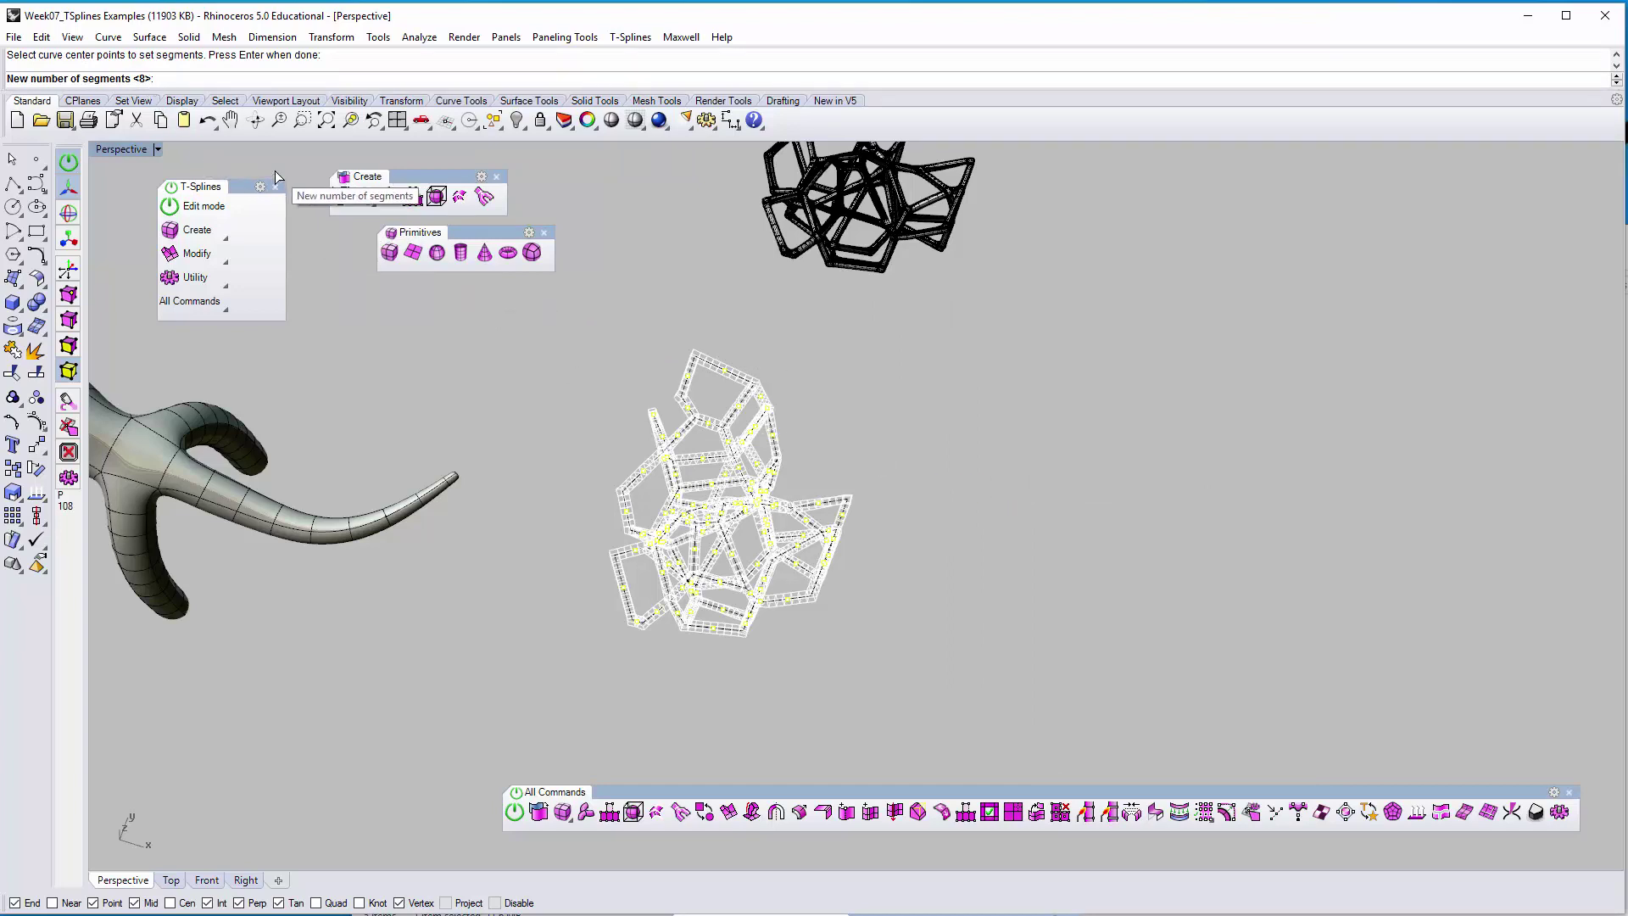
pyautogui.write('4')
pyautogui.press('Return')
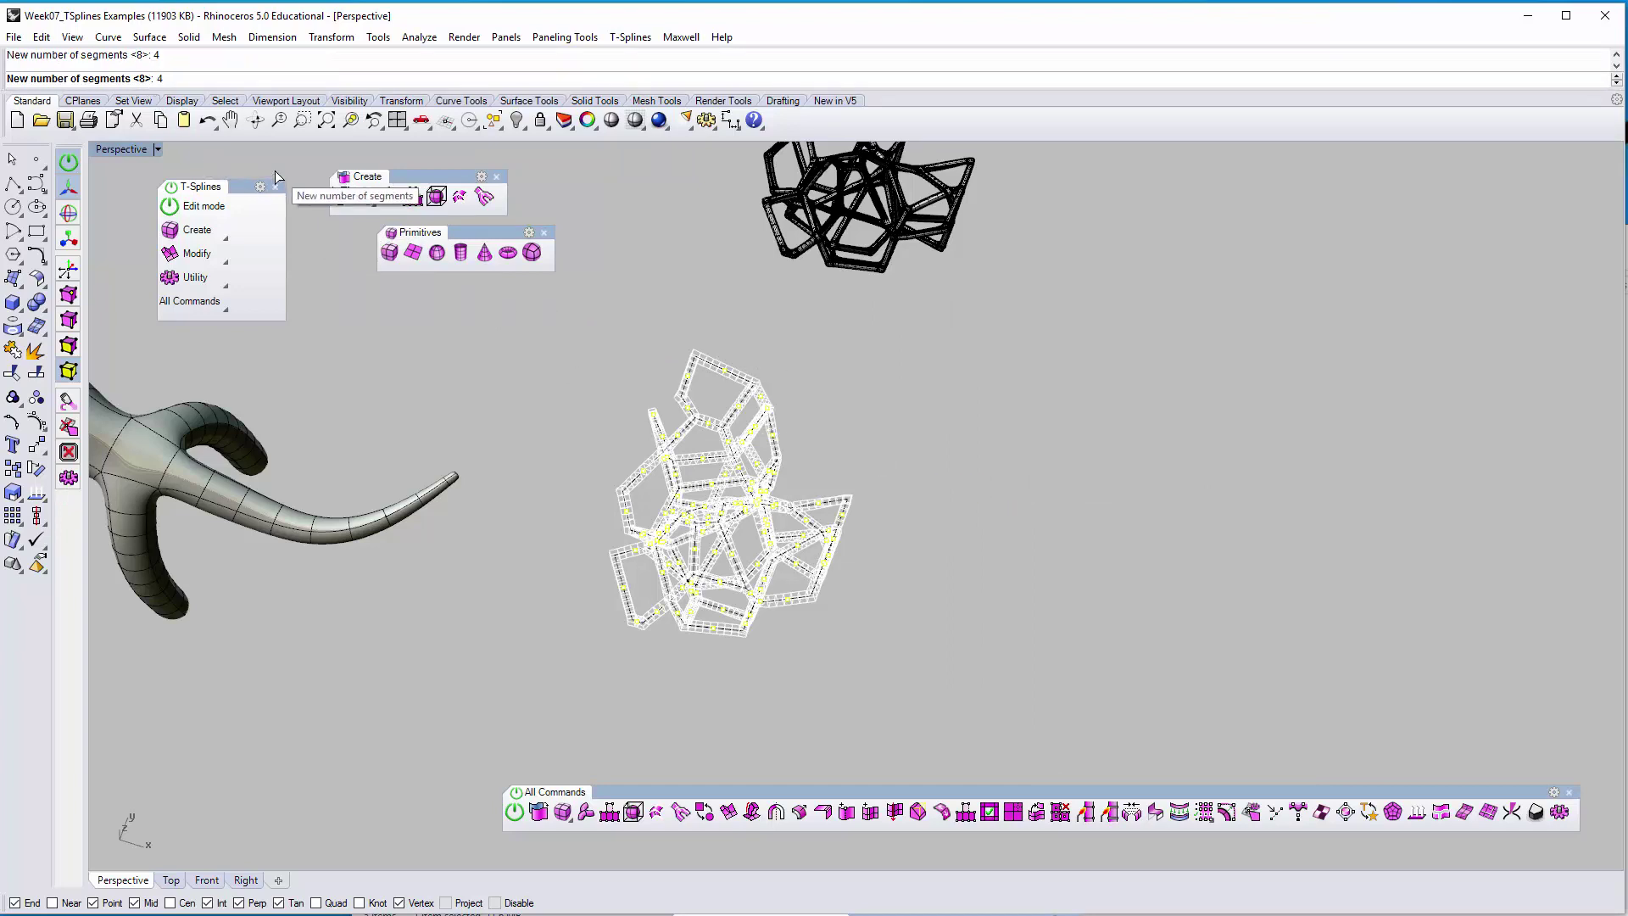
pyautogui.moveTo(884, 657); pyautogui.dragTo(760, 588, button='right')
pyautogui.scroll(3, 760, 589)
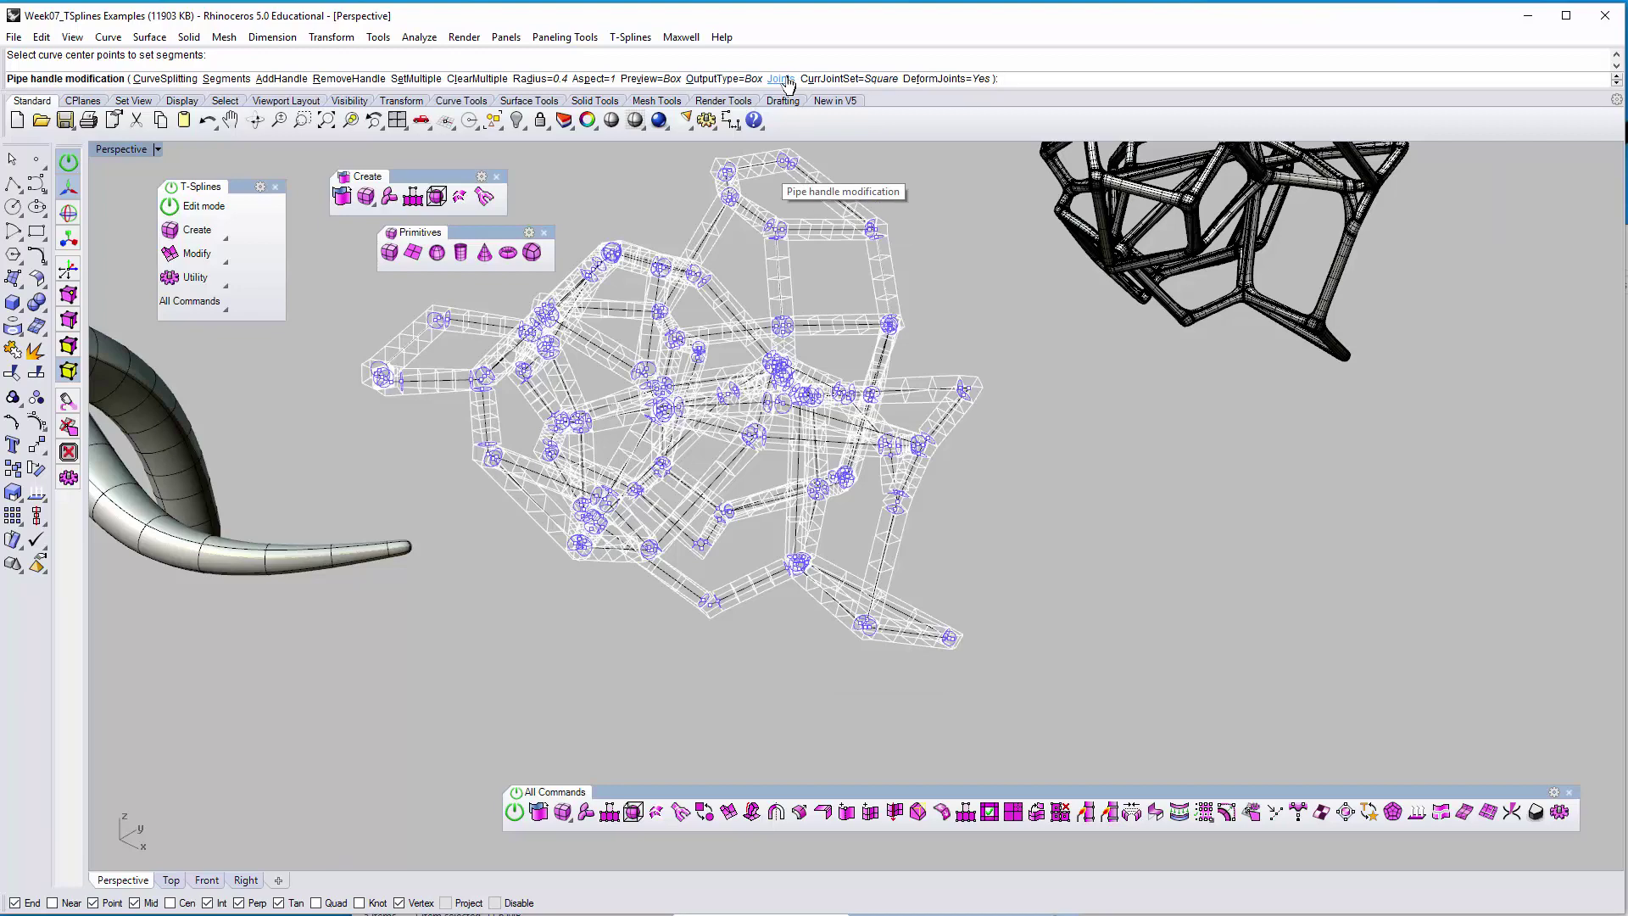
# Create the box-type pipe and move the resulting T-spline mesh aside from its source curves
pyautogui.rightClick(1075, 511)
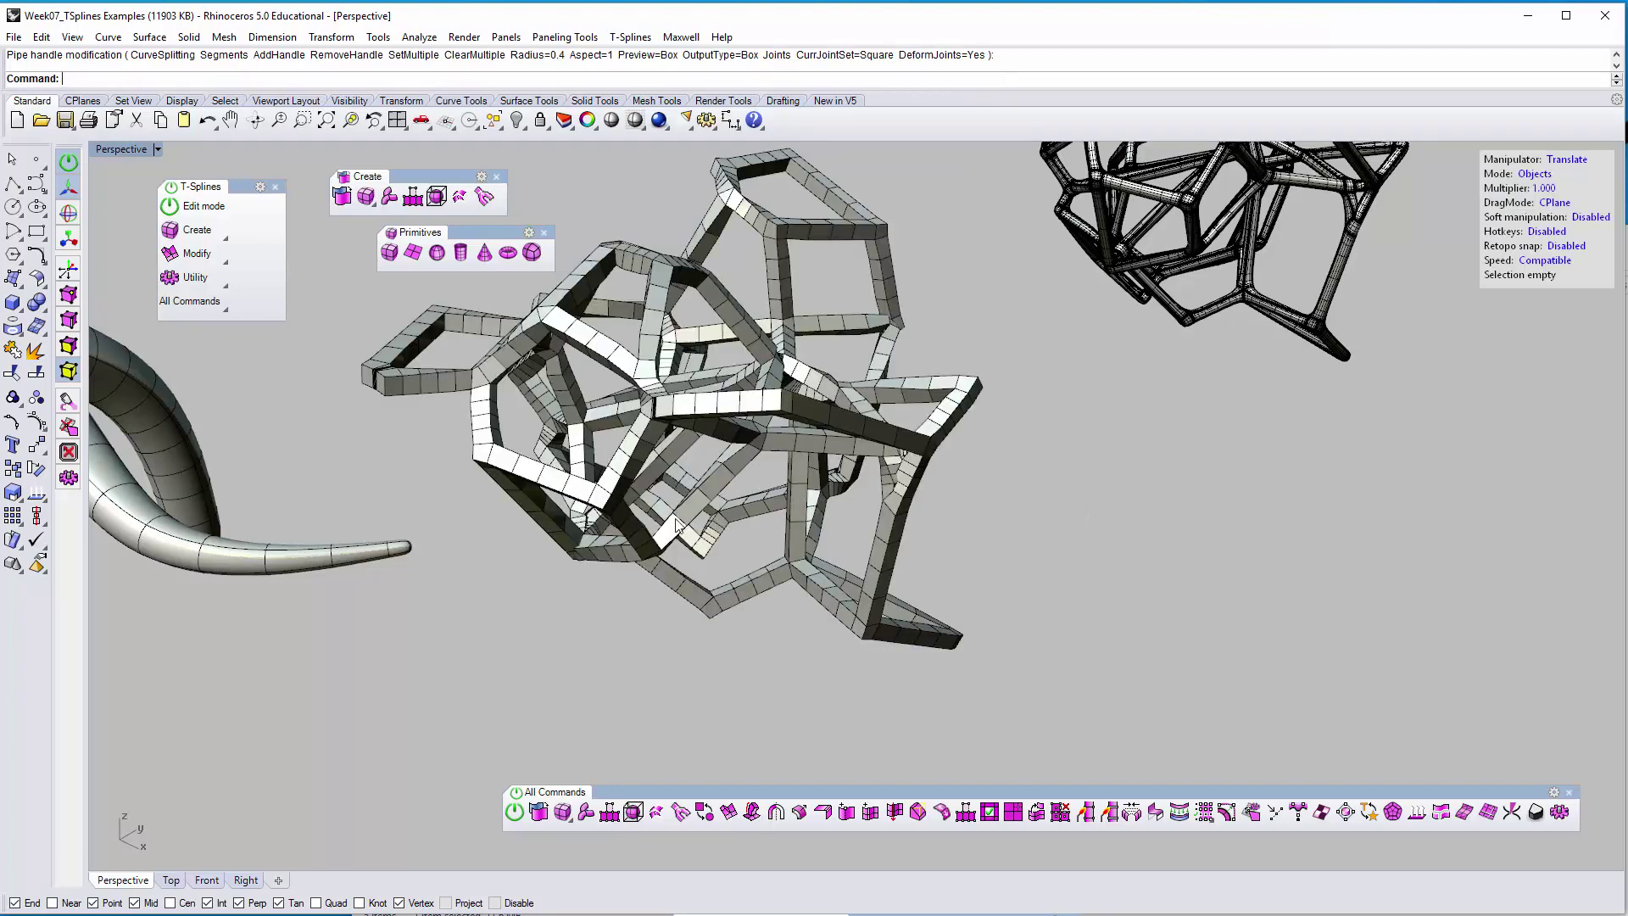
pyautogui.moveTo(676, 538); pyautogui.dragTo(772, 570, button='right')
pyautogui.scroll(-5, 773, 571)
pyautogui.click(689, 460)
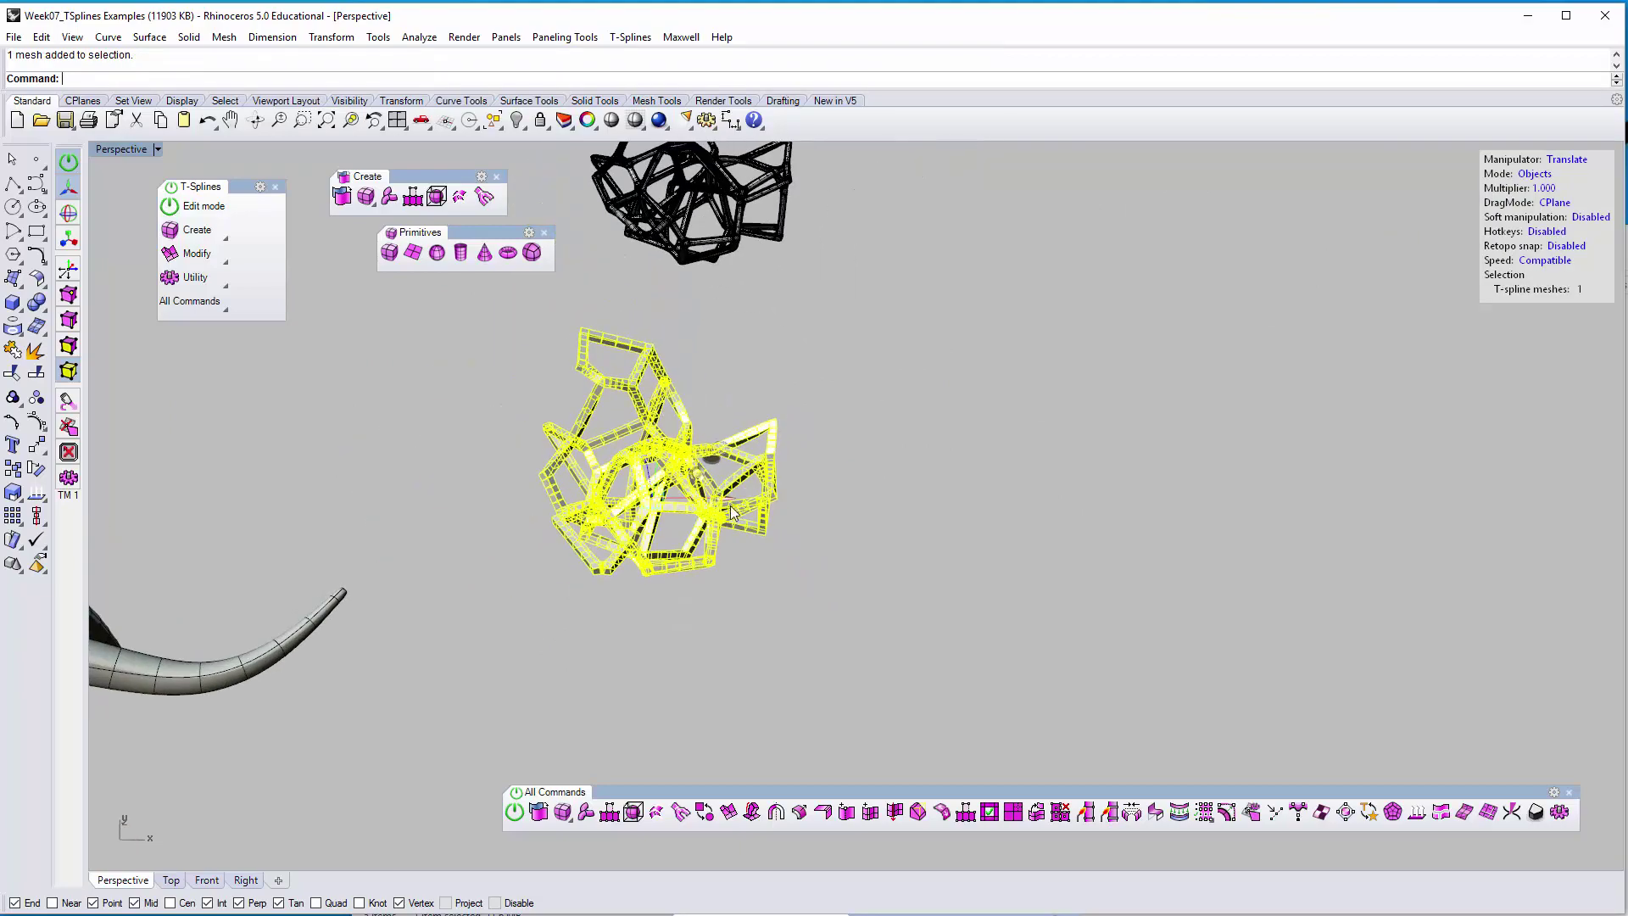
pyautogui.moveTo(722, 499); pyautogui.dragTo(1015, 501)
pyautogui.click(1215, 594)
# Select the moved pipe mesh and toggle it from box to smooth form
pyautogui.scroll(3, 956, 498)
pyautogui.moveTo(945, 478); pyautogui.dragTo(872, 461, button='right')
pyautogui.scroll(6, 871, 461)
pyautogui.moveTo(788, 513); pyautogui.dragTo(1022, 550, button='right')
pyautogui.scroll(-7, 1023, 549)
pyautogui.click(1022, 550)
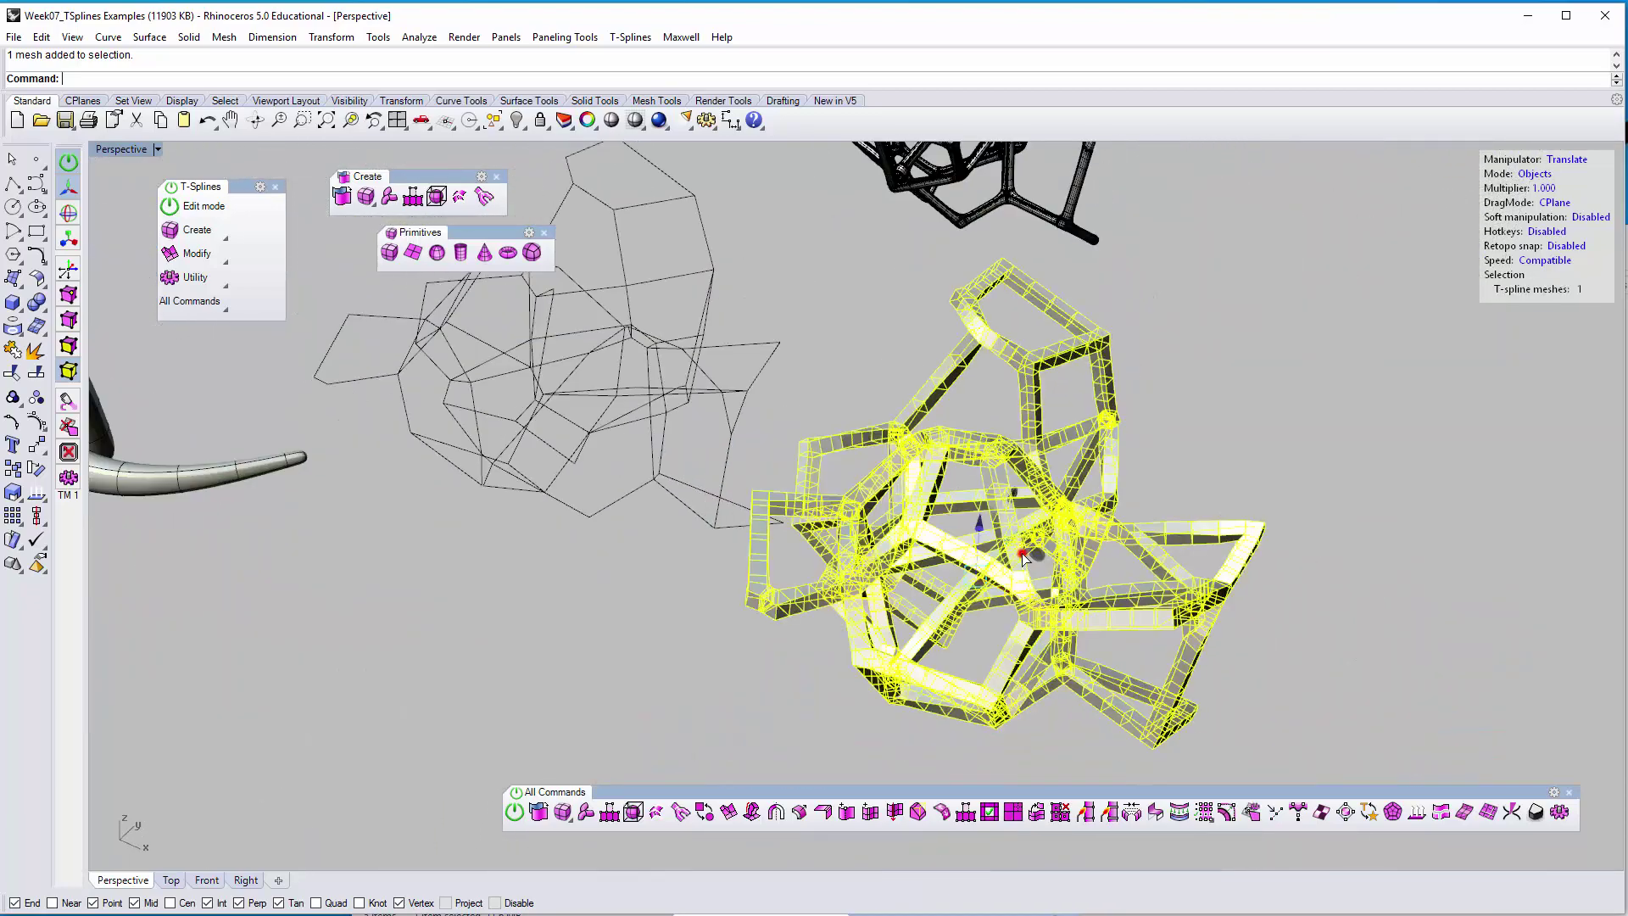
pyautogui.click(710, 816)
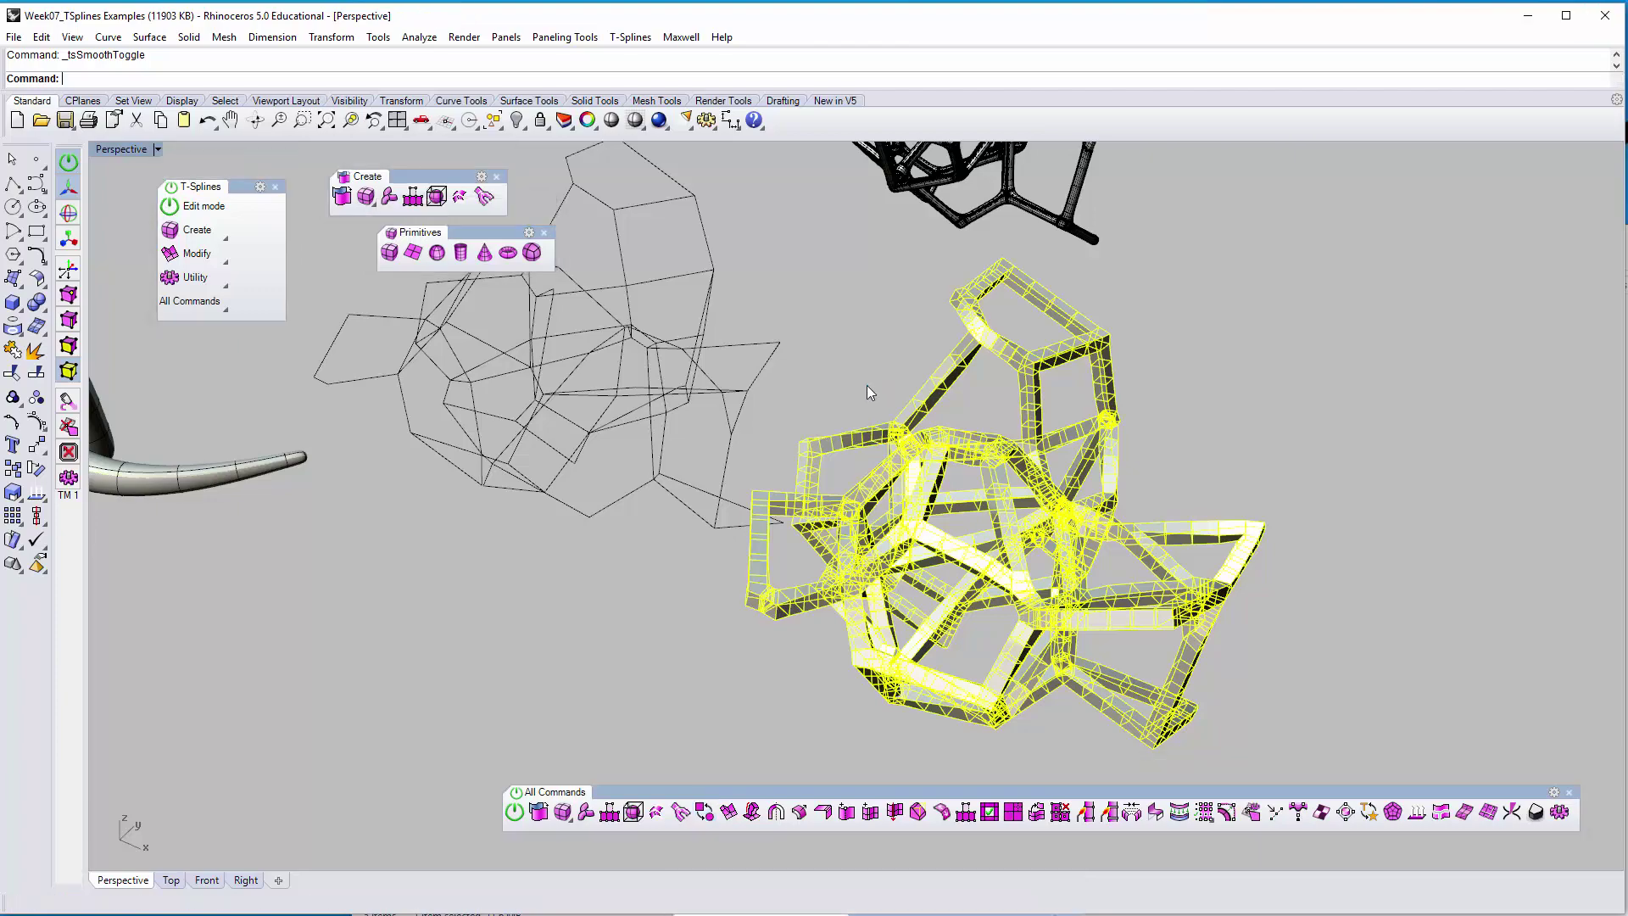
pyautogui.click(852, 383)
# Examine the joints of the smooth pipe up close and compare it with the existing dark pipe network
pyautogui.moveTo(1173, 472); pyautogui.dragTo(920, 679, button='right')
pyautogui.scroll(7, 746, 476)
pyautogui.scroll(-5, 821, 374)
pyautogui.moveTo(948, 500)
pyautogui.mouseDown(button='right')
pyautogui.moveTo(933, 500)
pyautogui.moveTo(959, 500)
pyautogui.mouseUp(button='right')
pyautogui.click(807, 328)
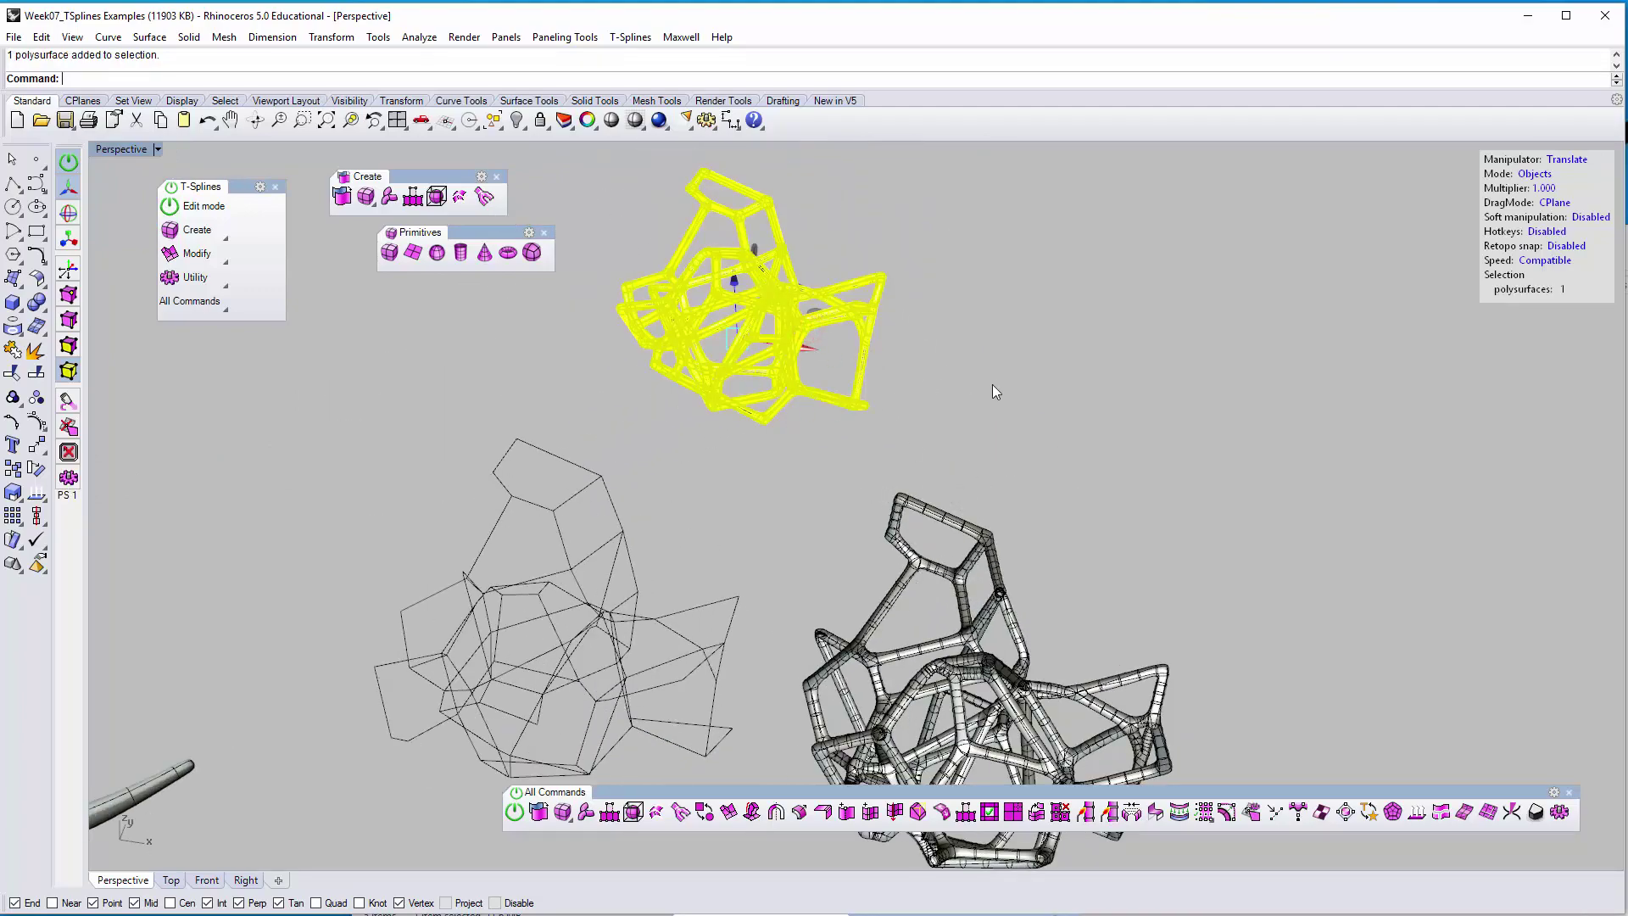
pyautogui.click(992, 384)
# Convert the branching T-spline surface with the spherical end, located on the grid, to a Rhino polysurface
pyautogui.scroll(-7, 752, 461)
pyautogui.moveTo(752, 461); pyautogui.dragTo(1043, 509, button='right')
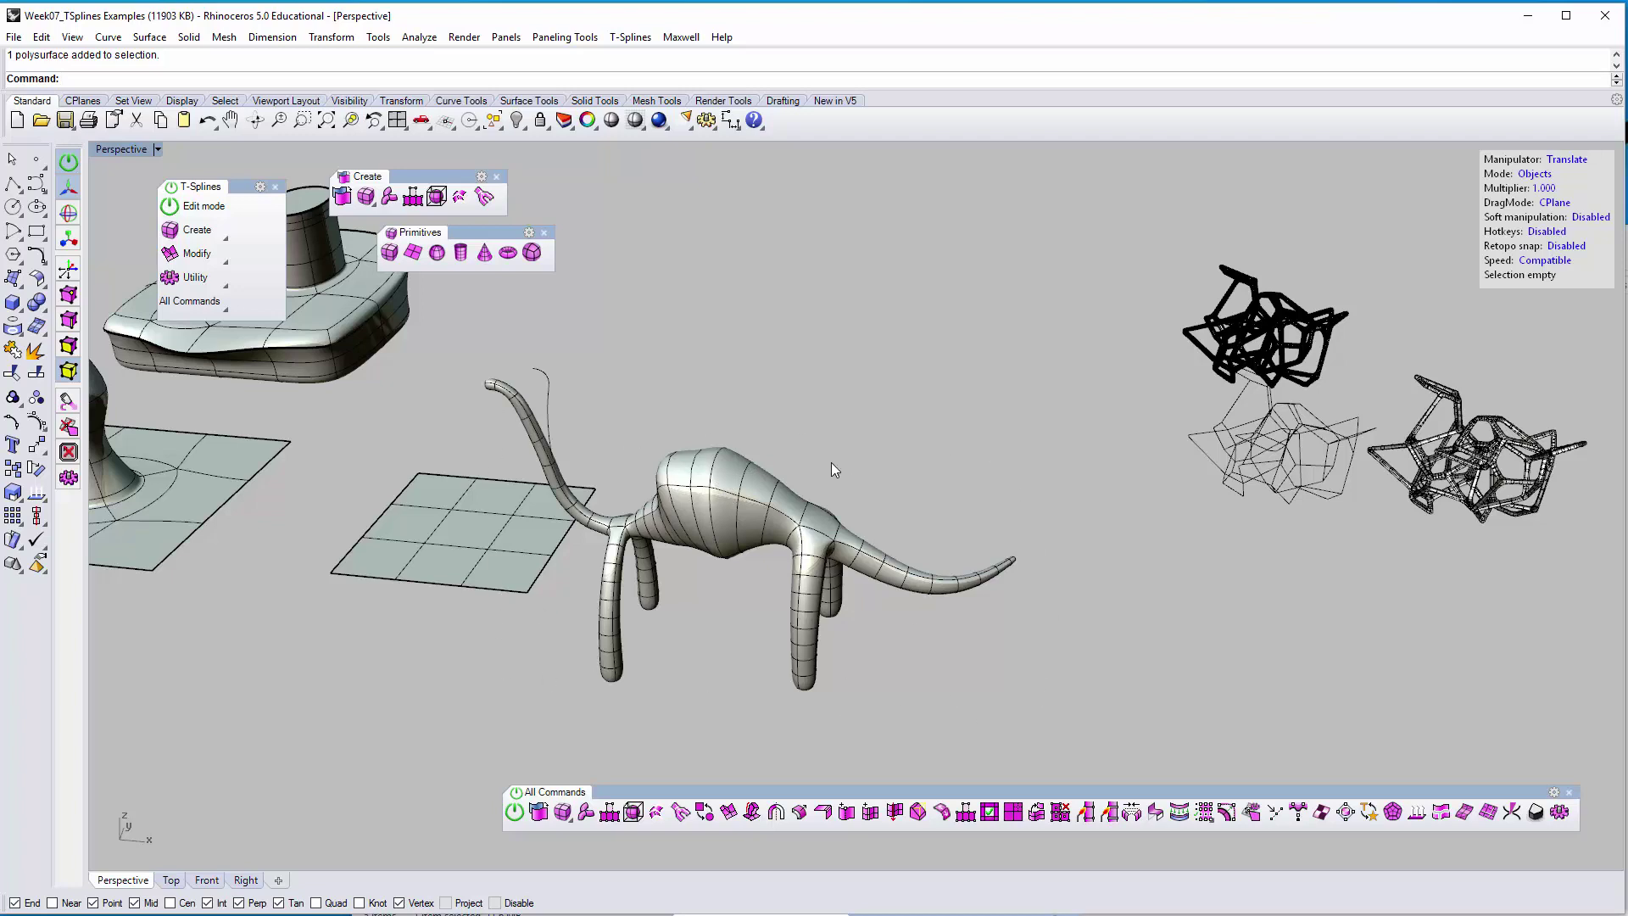
pyautogui.keyDown('shift'); pyautogui.moveTo(706, 591); pyautogui.dragTo(797, 623, button='right'); pyautogui.keyUp('shift')
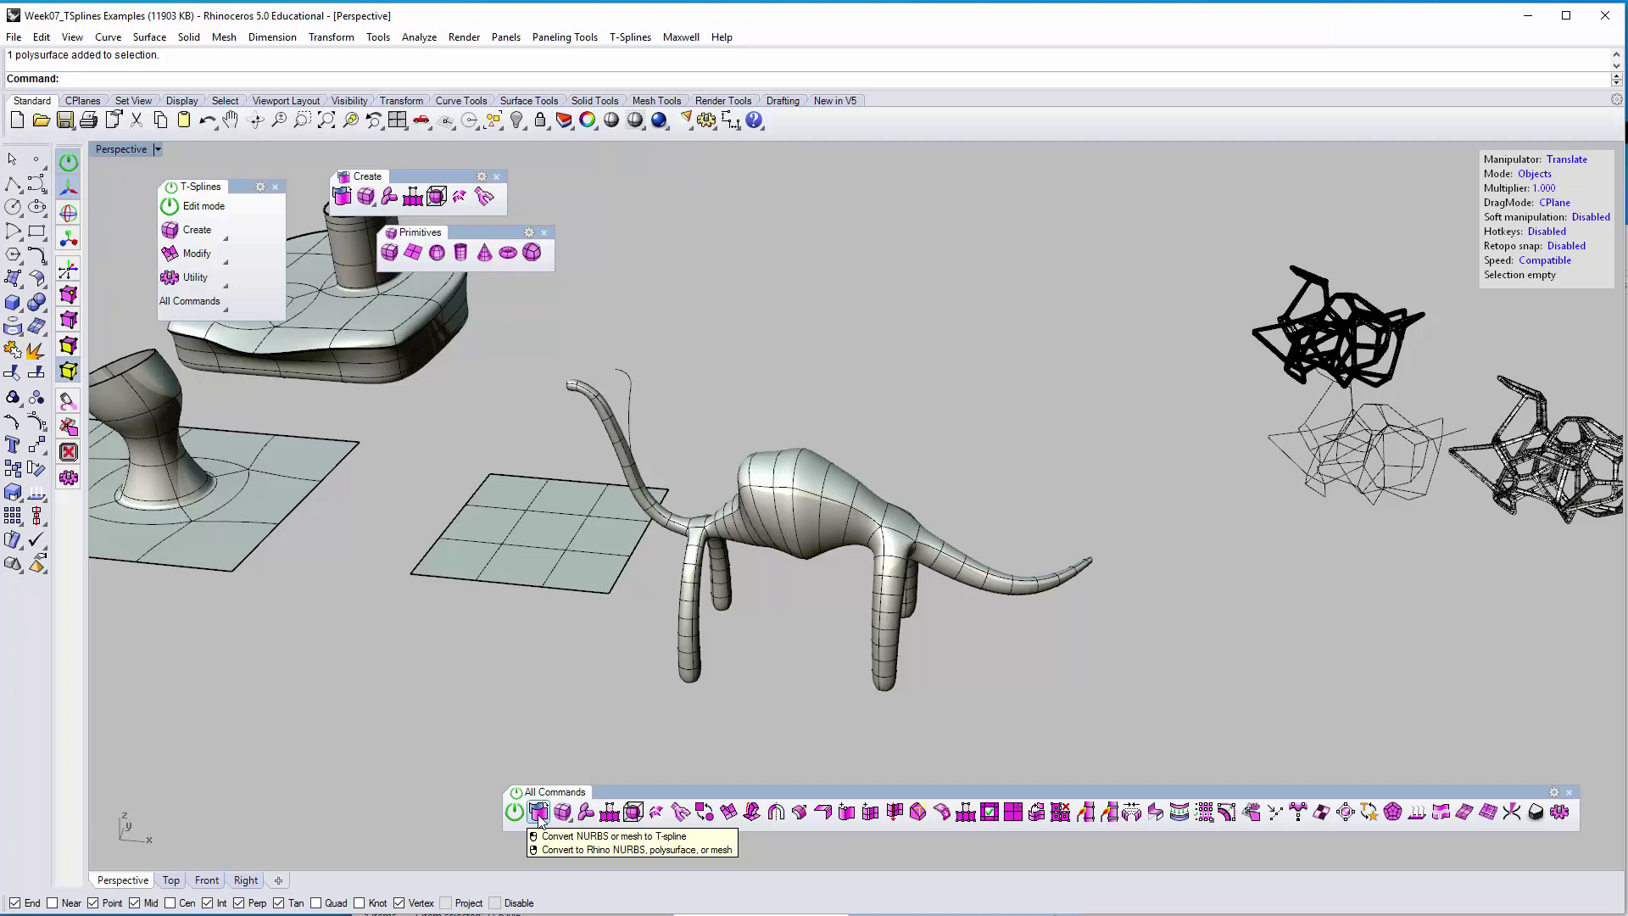
pyautogui.moveTo(784, 644); pyautogui.dragTo(802, 649, button='right')
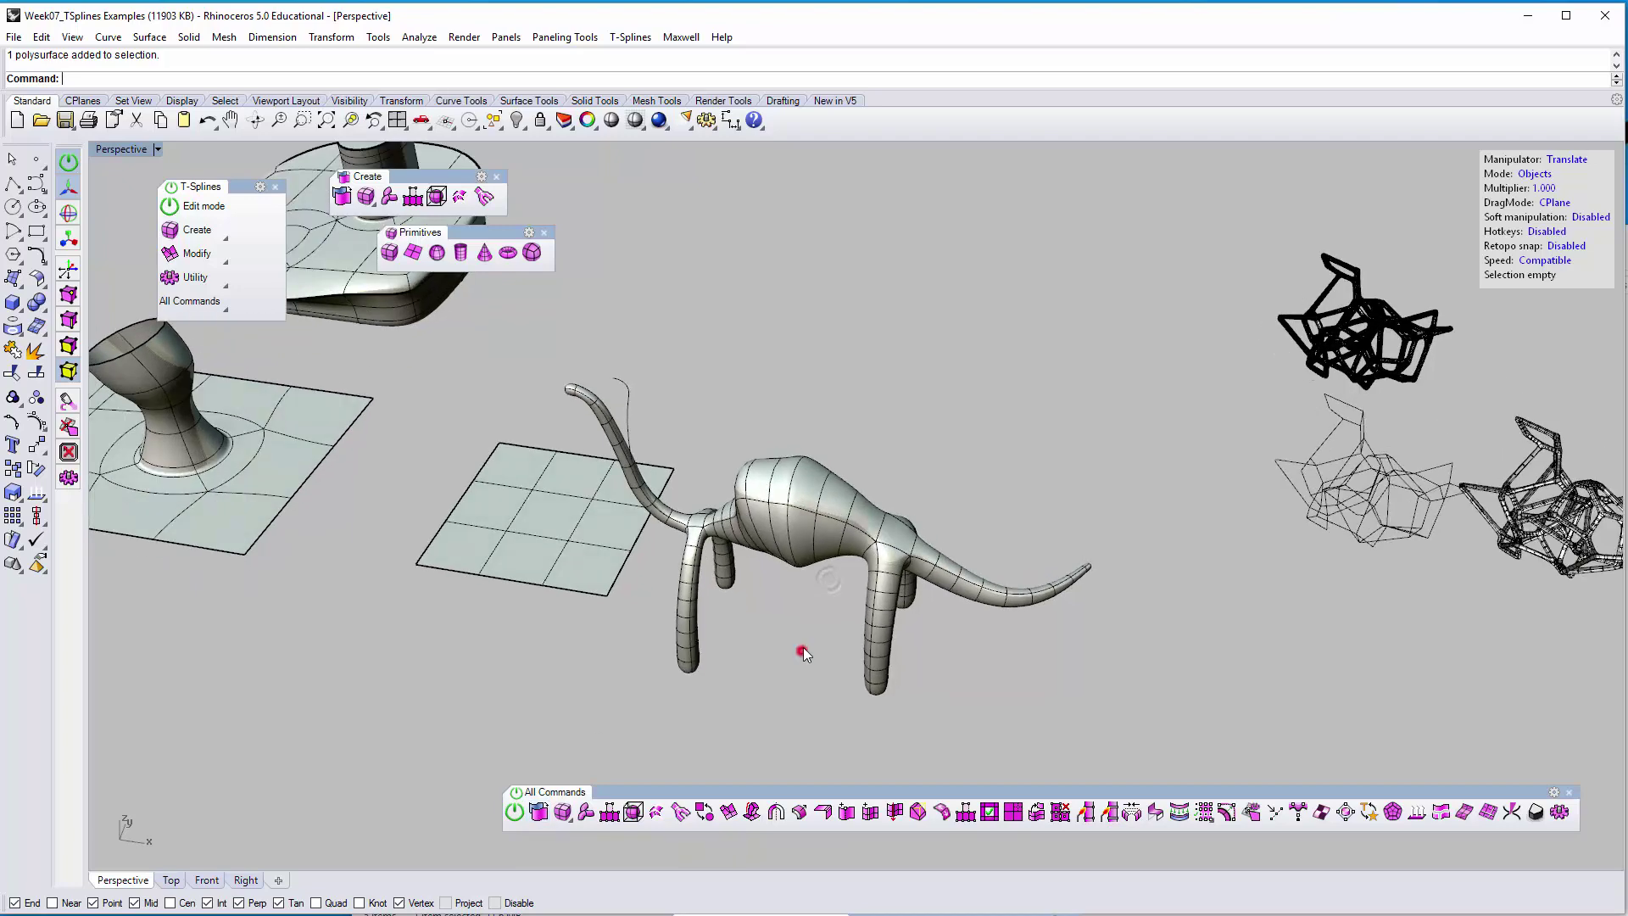
pyautogui.keyDown('shift'); pyautogui.moveTo(634, 583); pyautogui.dragTo(1083, 735, button='right'); pyautogui.keyUp('shift')
pyautogui.keyDown('shift'); pyautogui.moveTo(608, 471); pyautogui.dragTo(1105, 542, button='right'); pyautogui.keyUp('shift')
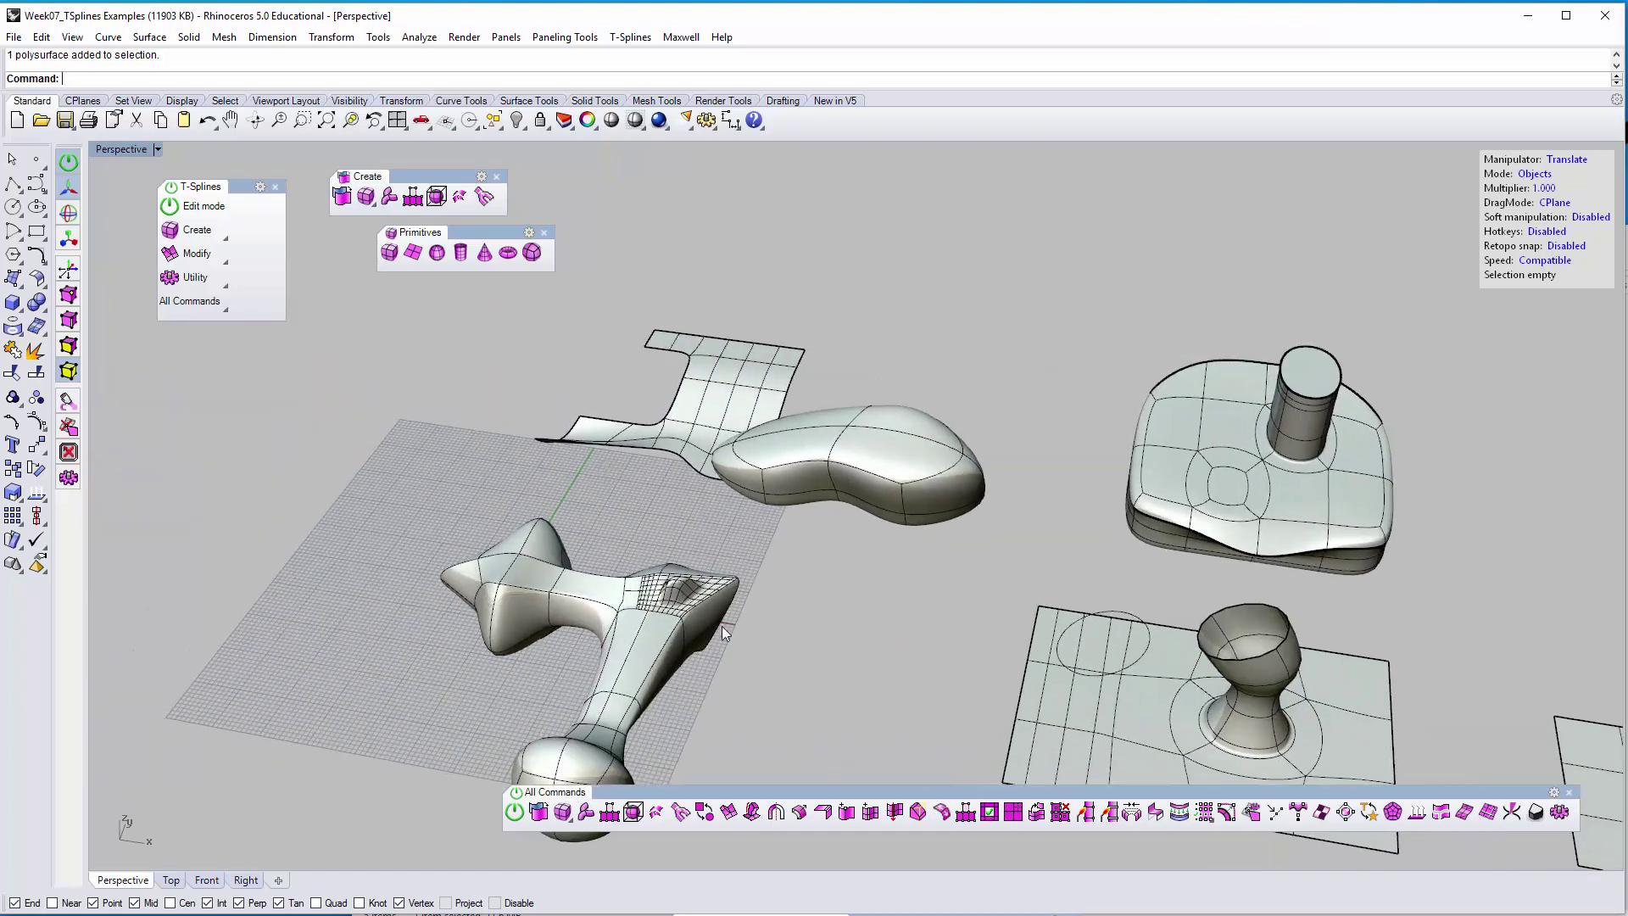
pyautogui.keyDown('shift'); pyautogui.moveTo(712, 609); pyautogui.dragTo(734, 412, button='right'); pyautogui.keyUp('shift')
pyautogui.click(734, 412)
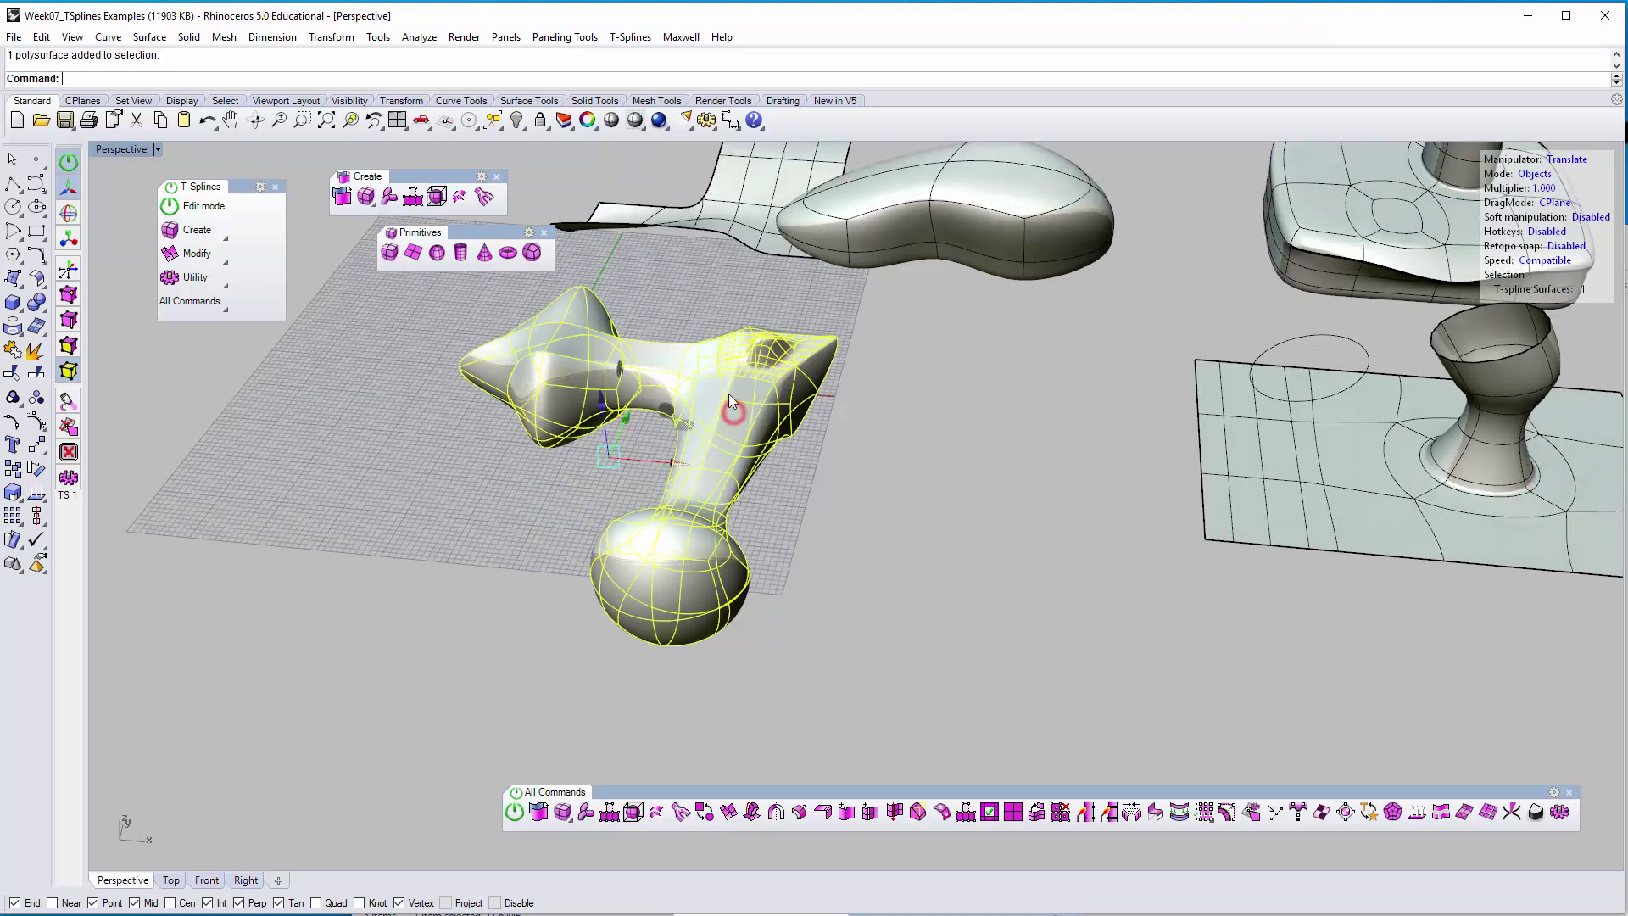
pyautogui.rightClick(539, 813)
pyautogui.rightClick(831, 534)
# Move the converted polysurface along the X axis off the edge of the grid
pyautogui.click(683, 477)
pyautogui.moveTo(655, 466); pyautogui.dragTo(191, 413)
pyautogui.click(366, 466)
# Run What on the converted polysurface to read its object description, and close the report
pyautogui.keyDown('shift'); pyautogui.moveTo(566, 540); pyautogui.dragTo(1128, 593, button='right'); pyautogui.keyUp('shift')
pyautogui.scroll(4, 924, 580)
pyautogui.click(917, 507)
pyautogui.click(918, 509)
pyautogui.click(1112, 398)
pyautogui.click(967, 506)
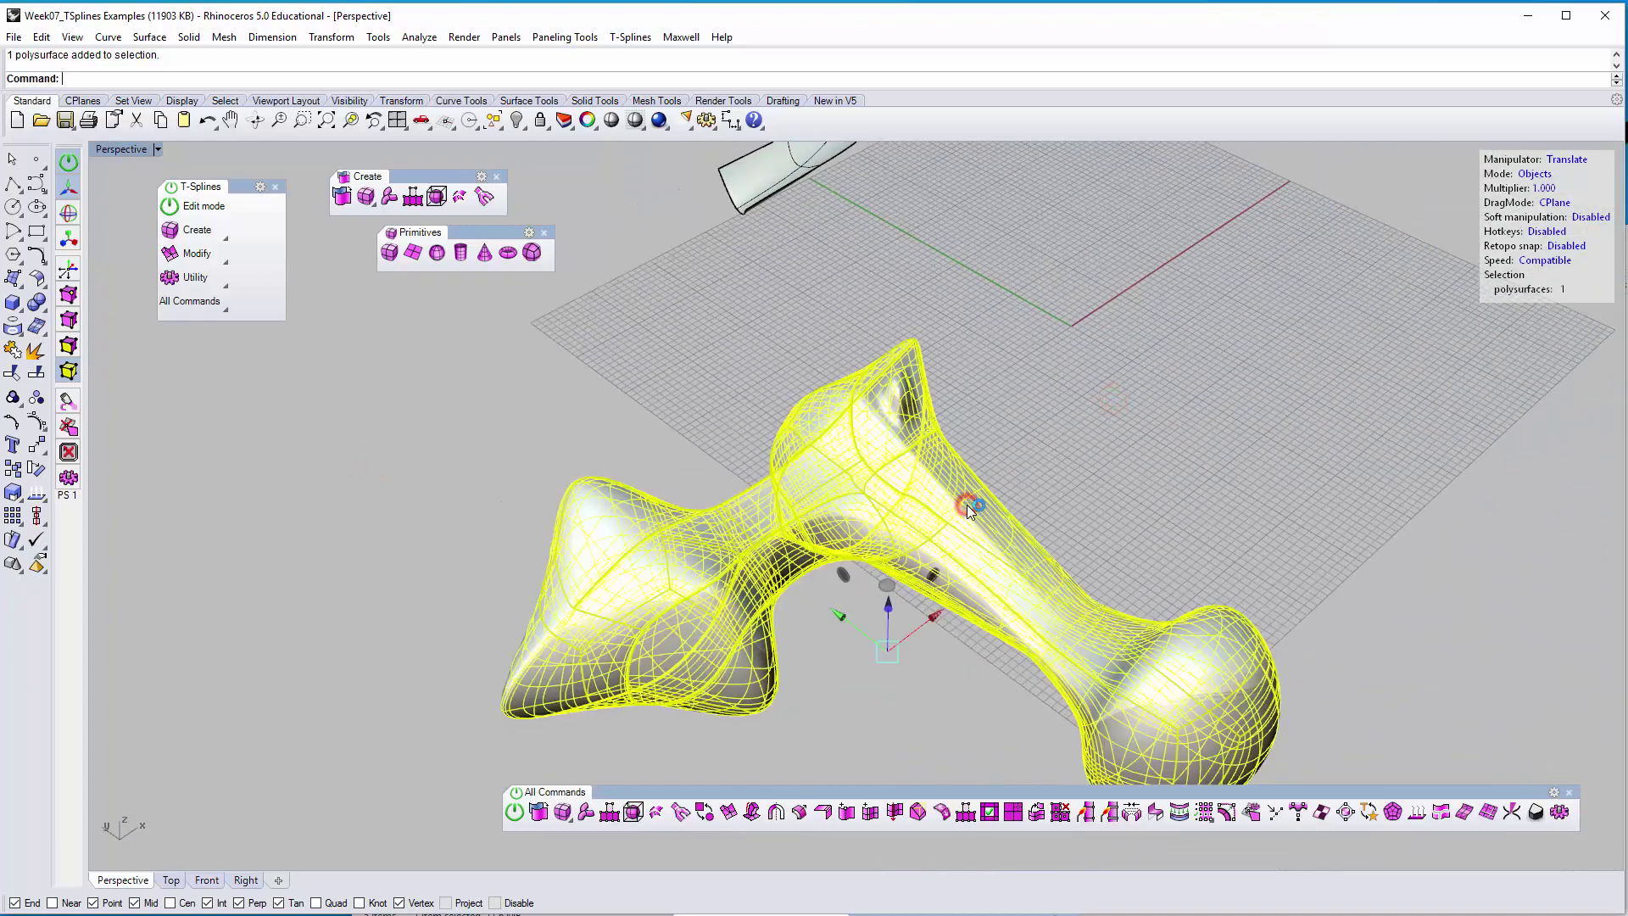
pyautogui.press('Return')
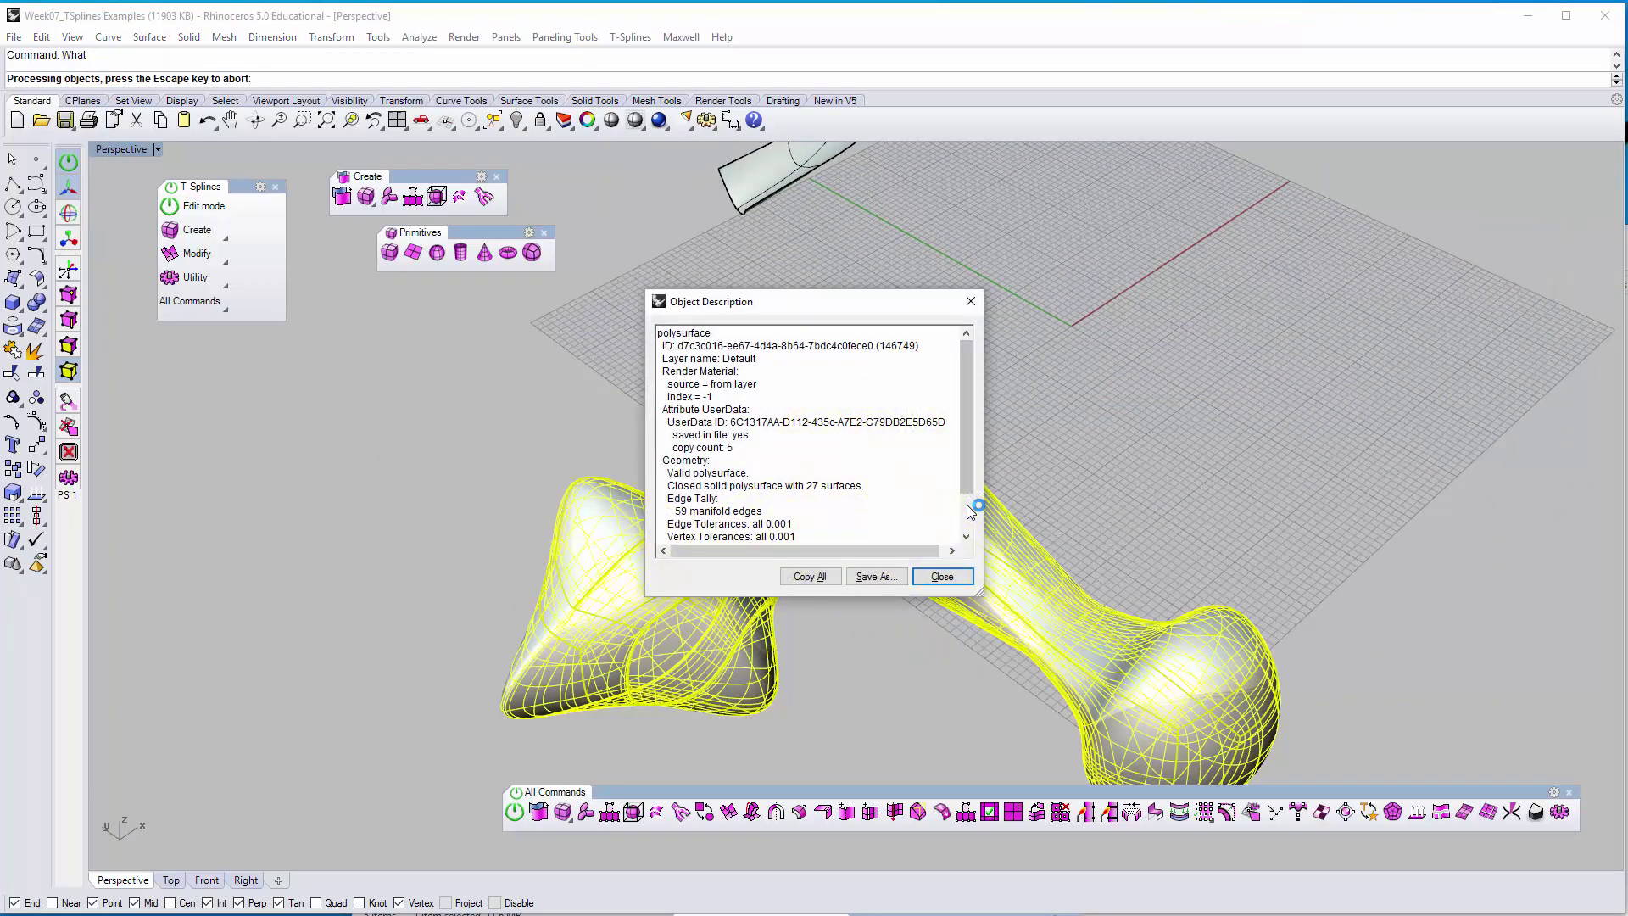
pyautogui.click(942, 576)
# Select the converted polysurface and examine its surface divisions from several angles
pyautogui.click(1185, 364)
pyautogui.click(902, 528)
pyautogui.moveTo(1218, 454); pyautogui.dragTo(894, 379, button='right')
pyautogui.click(902, 527)
pyautogui.click(1034, 344)
pyautogui.moveTo(974, 475); pyautogui.dragTo(902, 455, button='right')
pyautogui.click(879, 440)
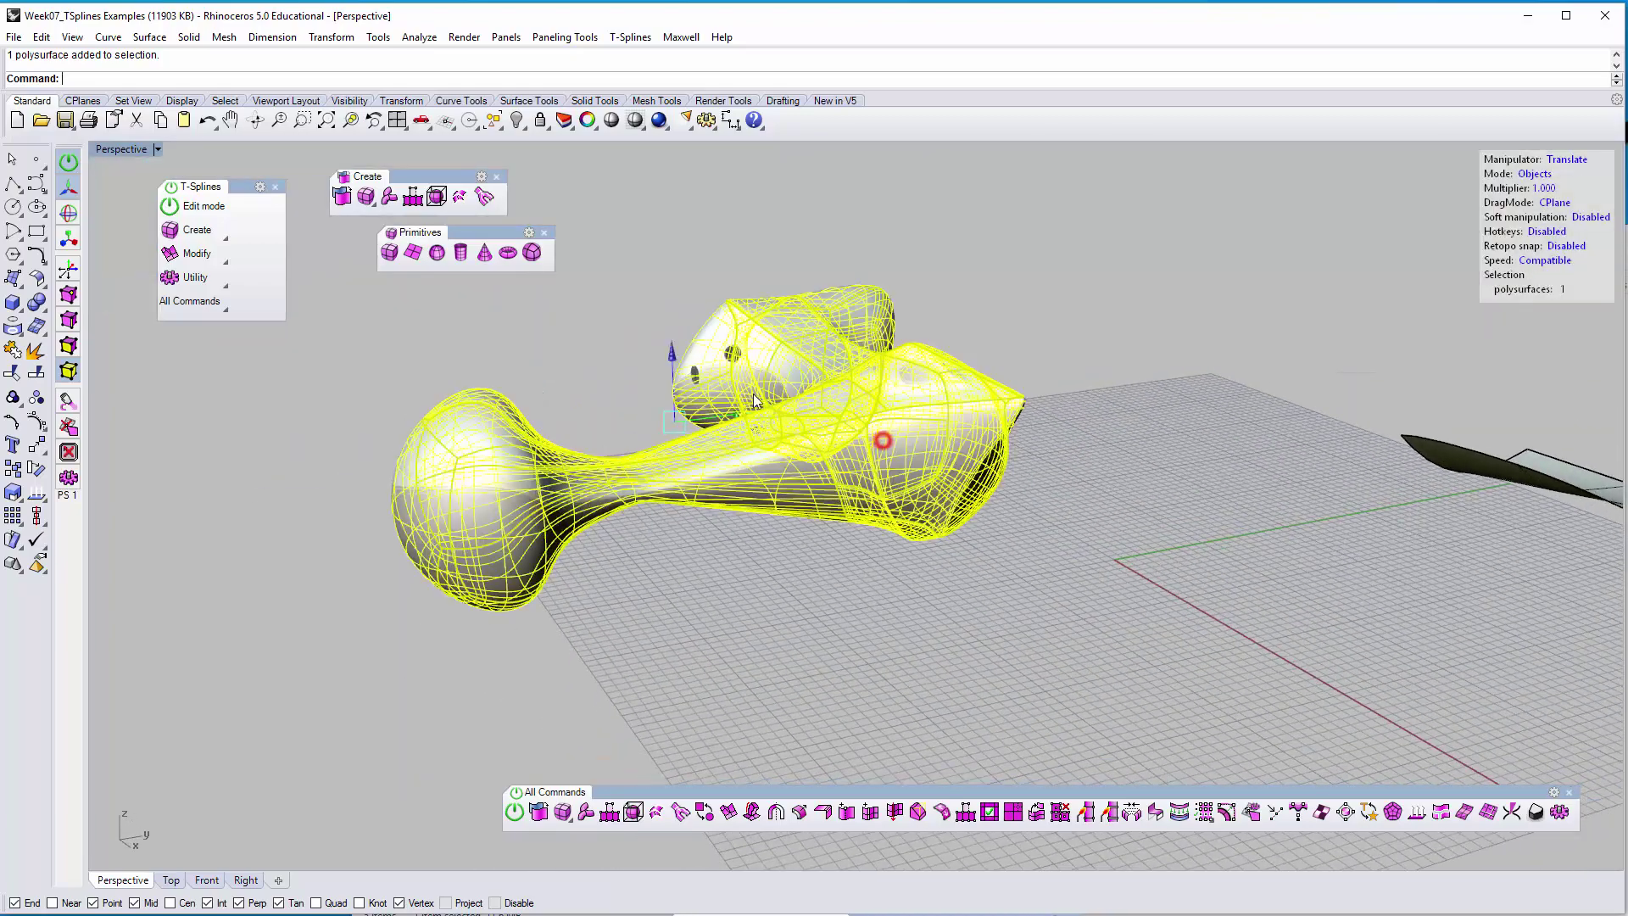
# Explode the converted branching polysurface with the spherical end into its individual surfaces
pyautogui.click(674, 540)
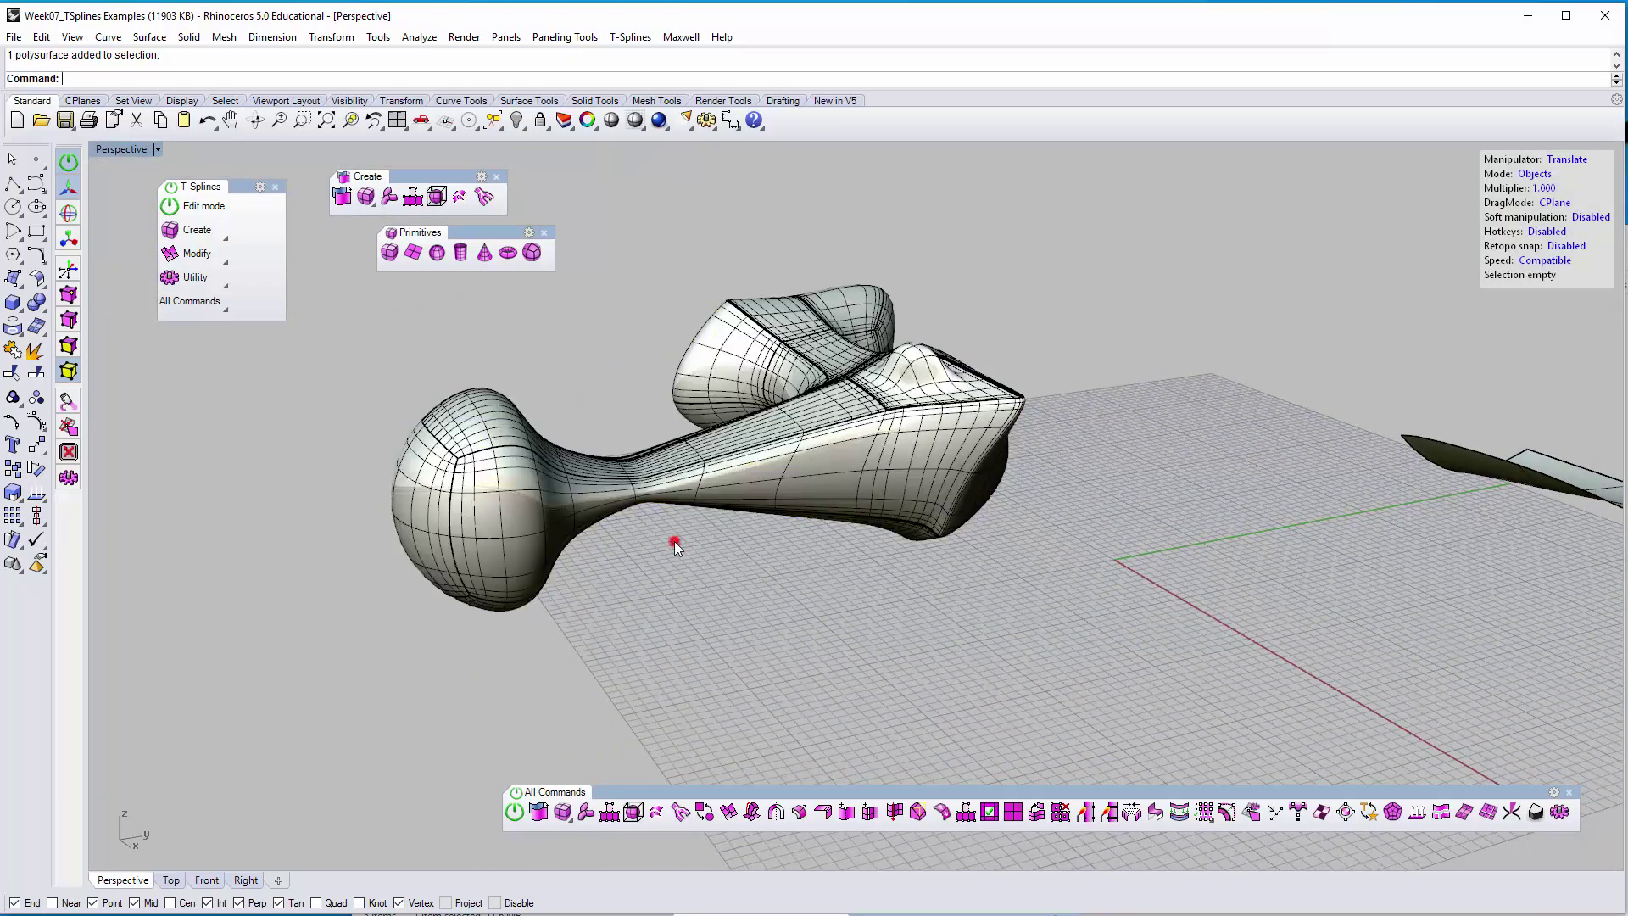
pyautogui.click(490, 498)
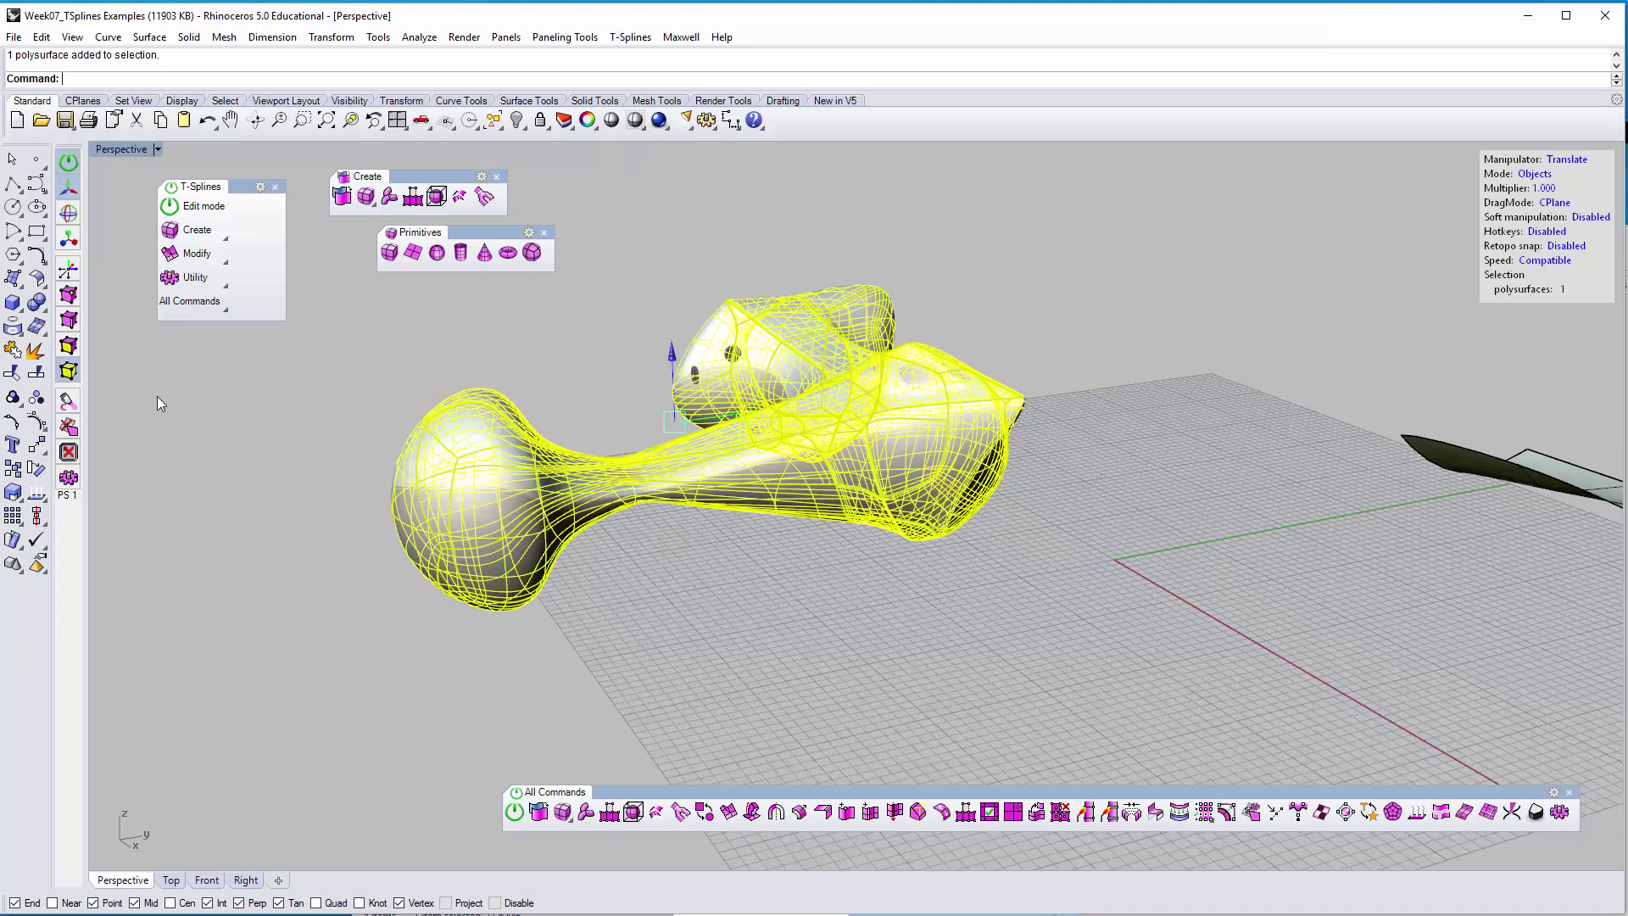
pyautogui.click(35, 372)
pyautogui.click(929, 668)
# Move several of the exploded surfaces away from the rest of the branching model to separate them
pyautogui.moveTo(930, 668); pyautogui.dragTo(773, 577, button='right')
pyautogui.click(835, 512)
pyautogui.moveTo(816, 605); pyautogui.dragTo(900, 615)
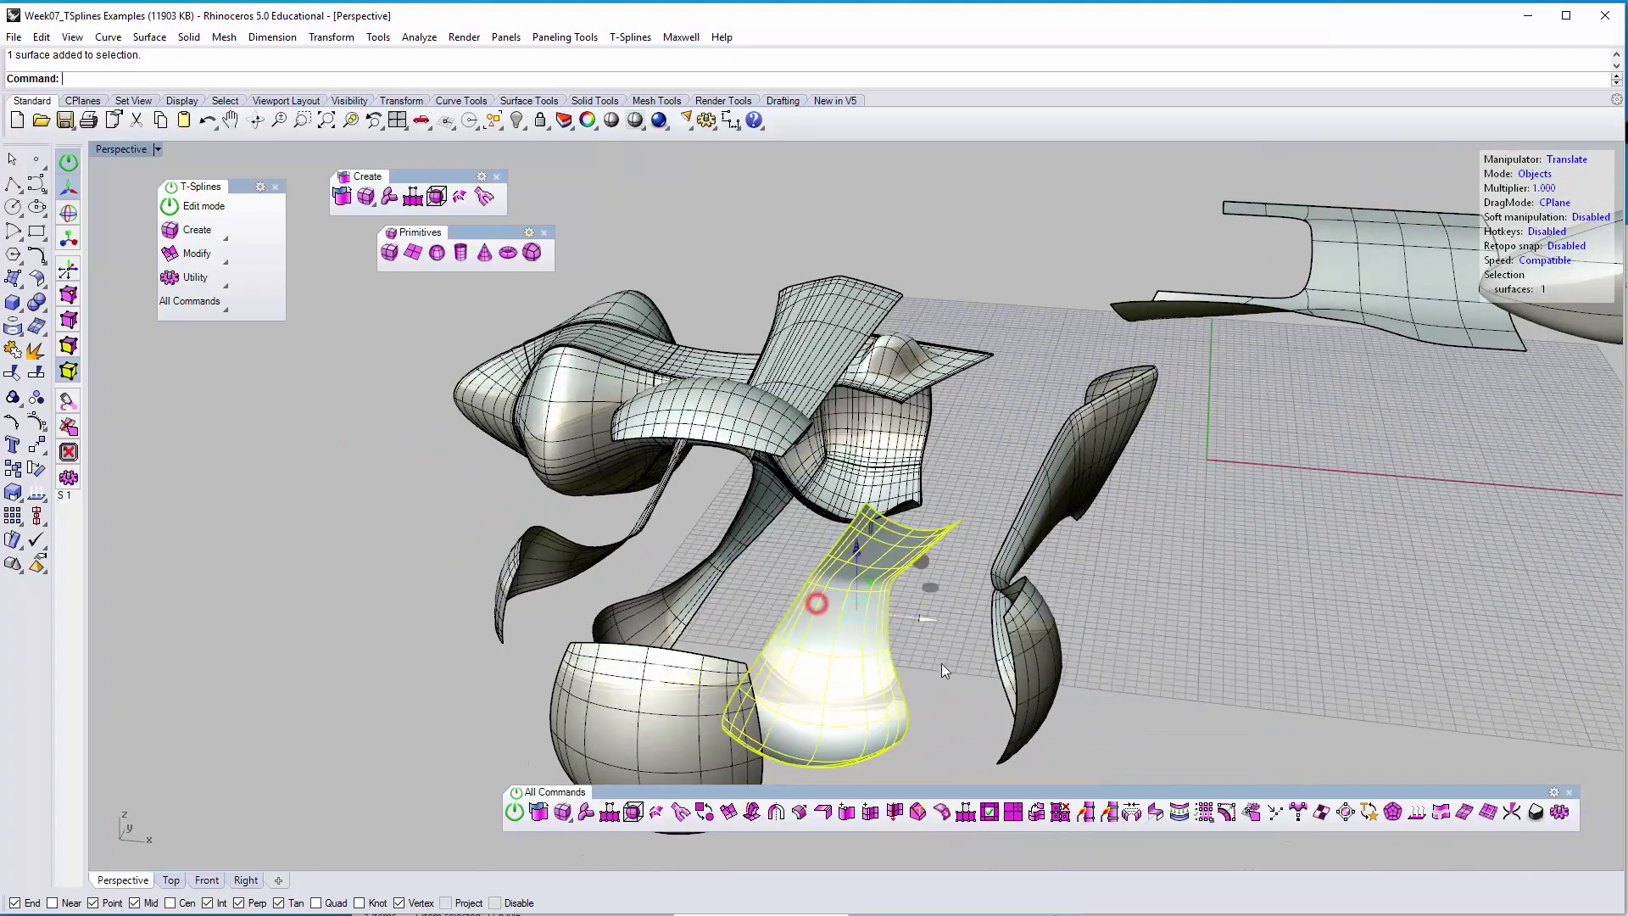
pyautogui.click(961, 709)
pyautogui.moveTo(821, 596); pyautogui.dragTo(827, 547, button='right')
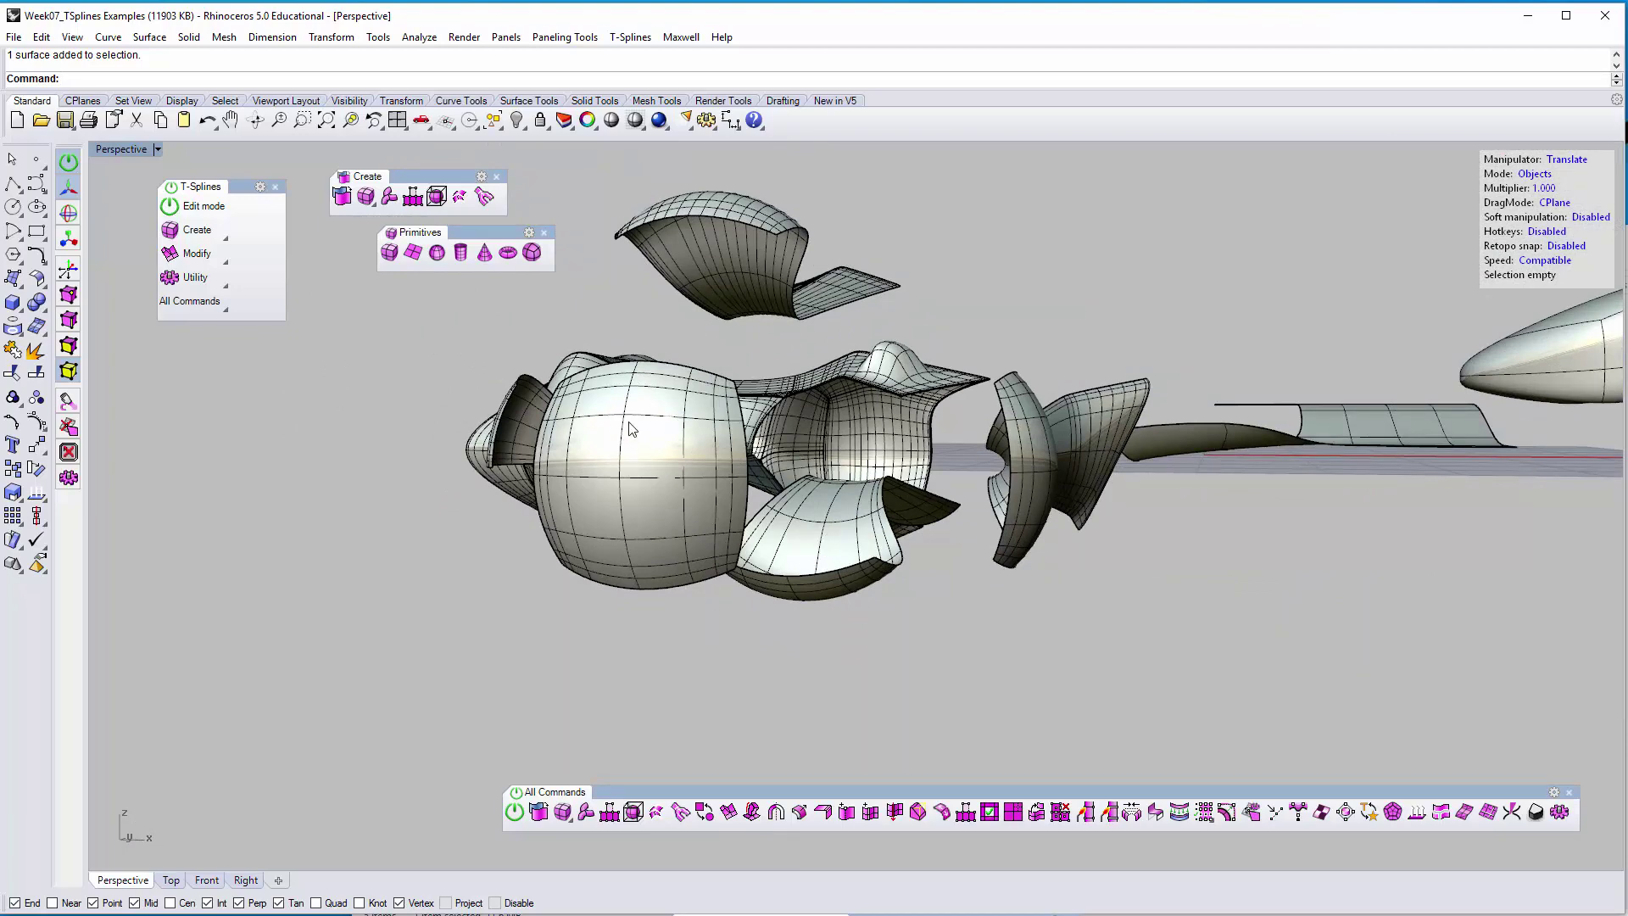
# Examine the piped curve network up close from several angles and look over the whole set of example models
pyautogui.moveTo(632, 427); pyautogui.dragTo(911, 437, button='right')
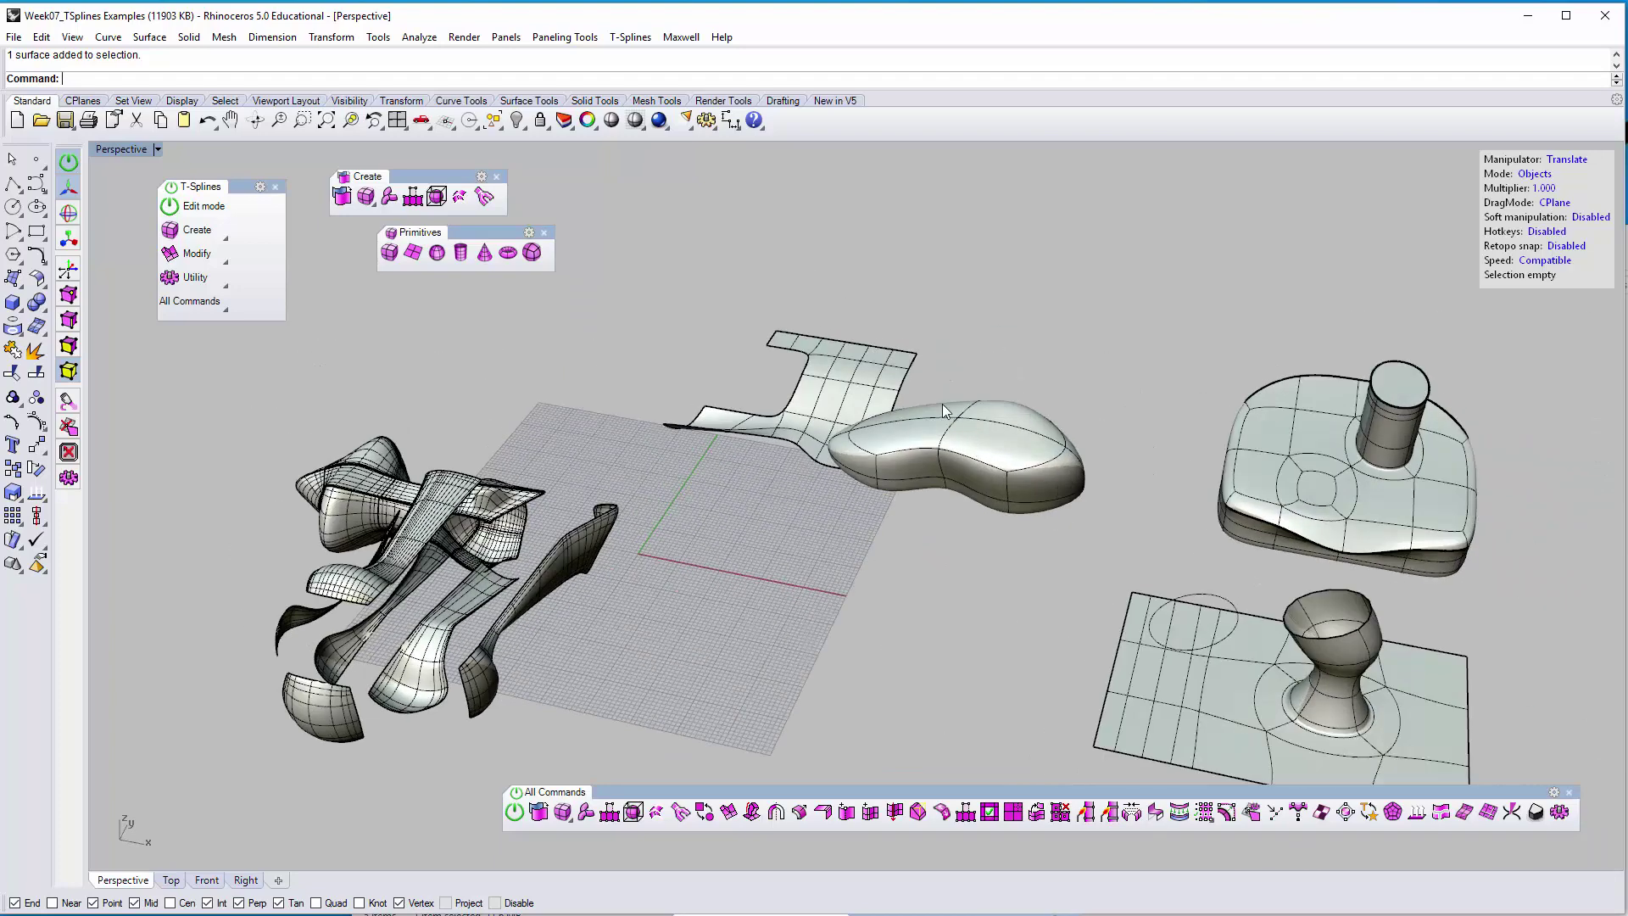
pyautogui.scroll(-10, 943, 410)
pyautogui.keyDown('shift'); pyautogui.moveTo(1147, 506); pyautogui.dragTo(644, 513, button='right'); pyautogui.keyUp('shift')
pyautogui.moveTo(1162, 534); pyautogui.dragTo(877, 475, button='right')
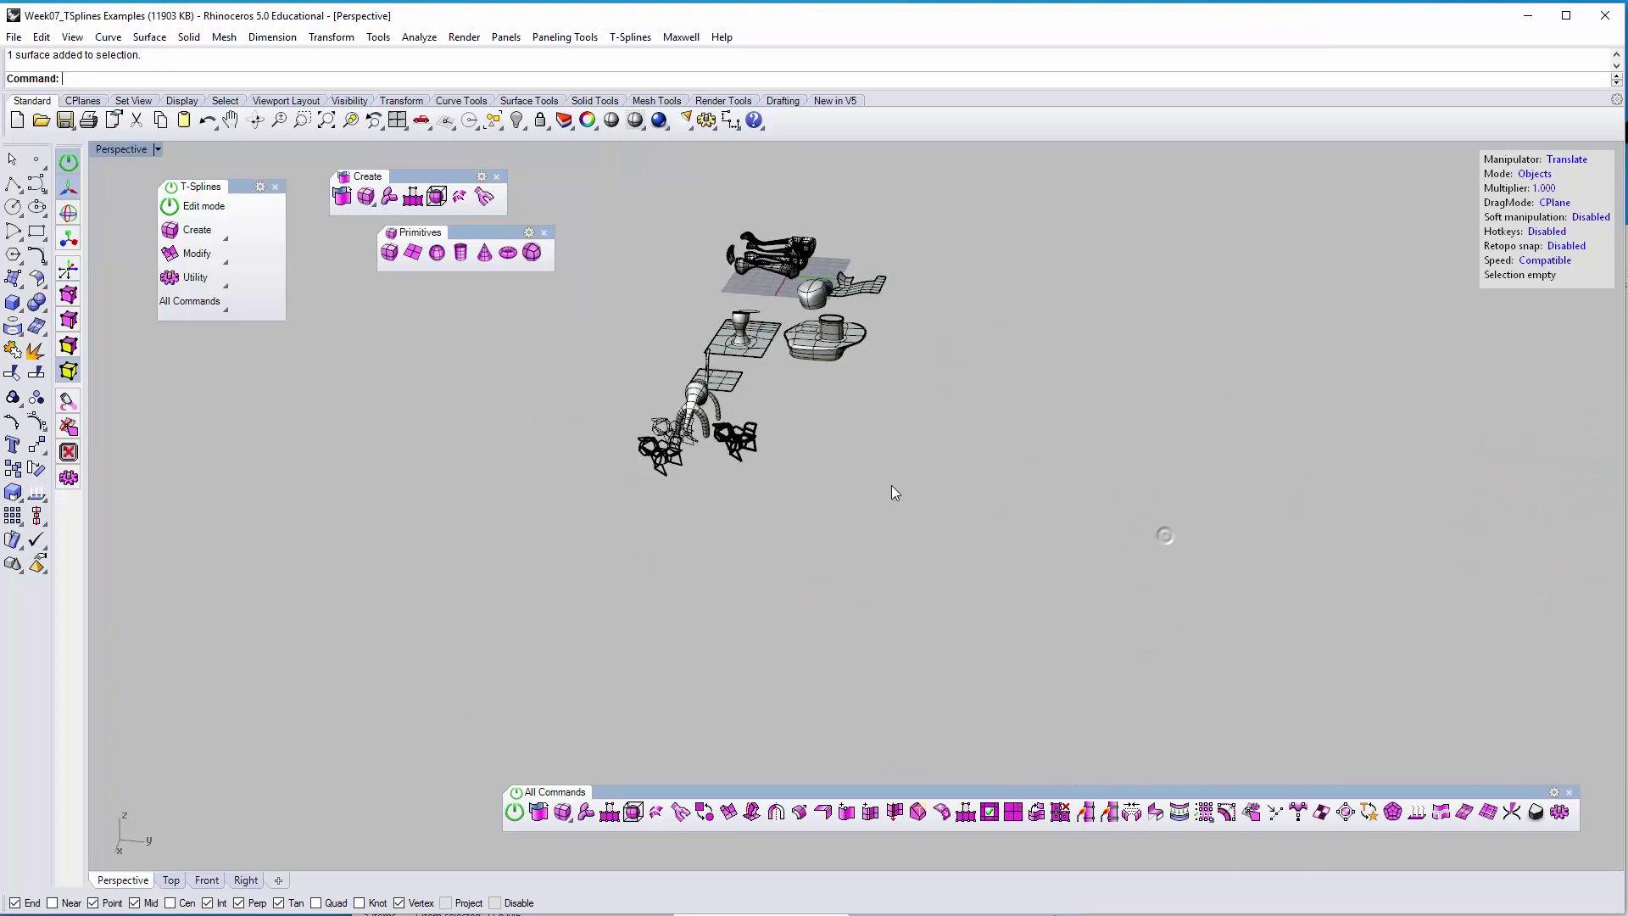
pyautogui.hotkey('ctrl', 'shift', 'e')
pyautogui.click(1279, 465)
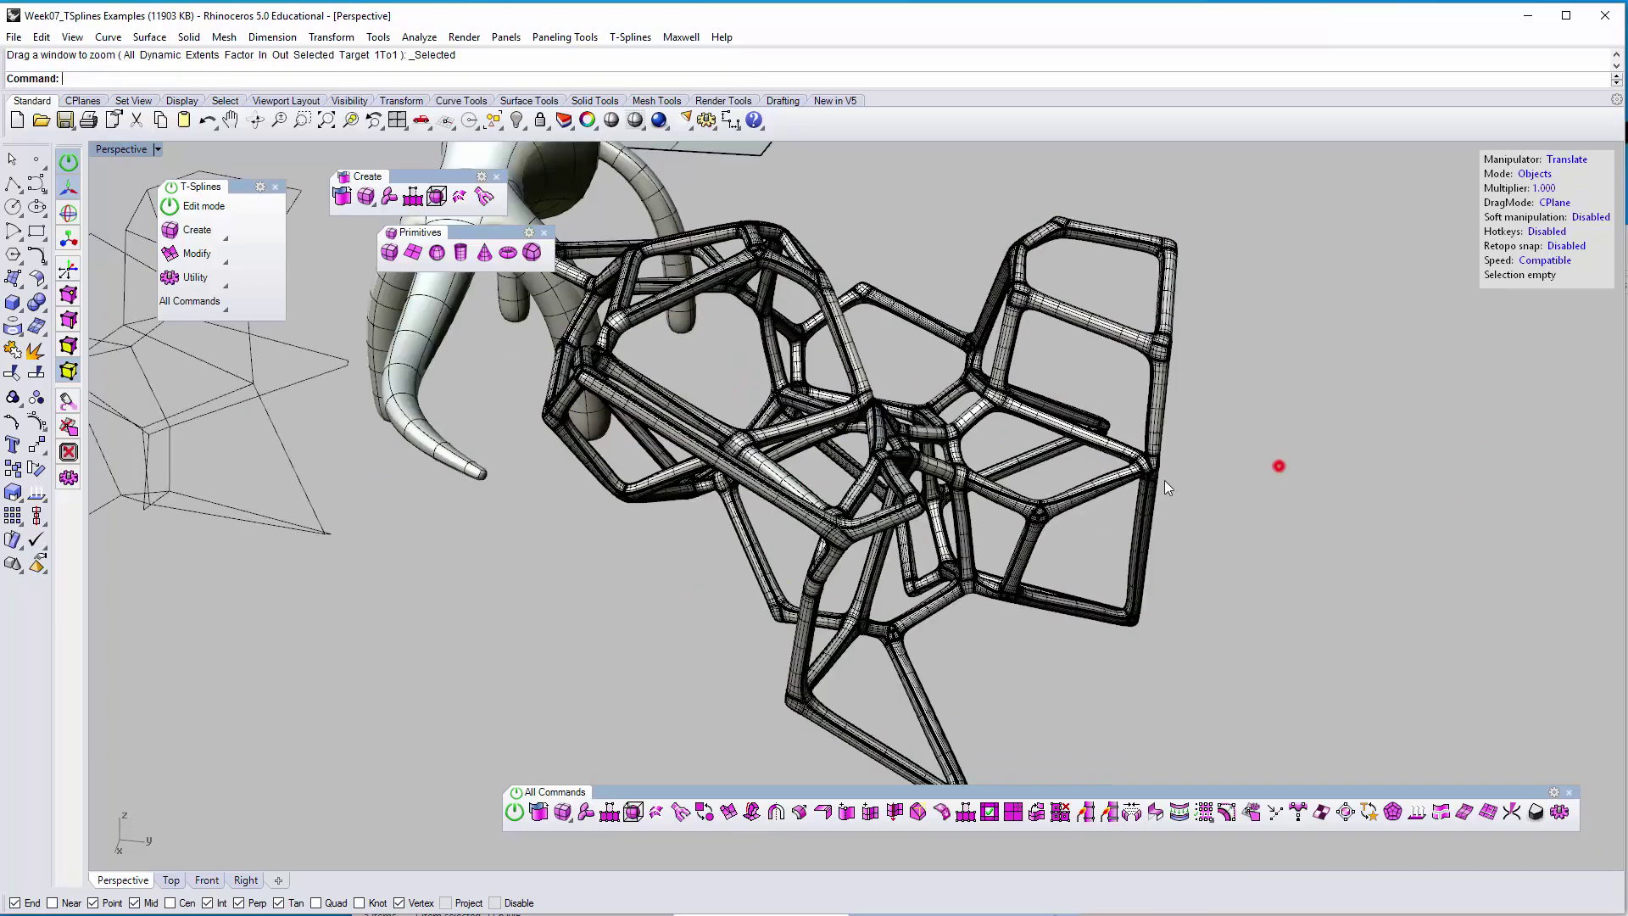
pyautogui.moveTo(898, 579); pyautogui.dragTo(738, 462, button='right')
pyautogui.scroll(5, 738, 462)
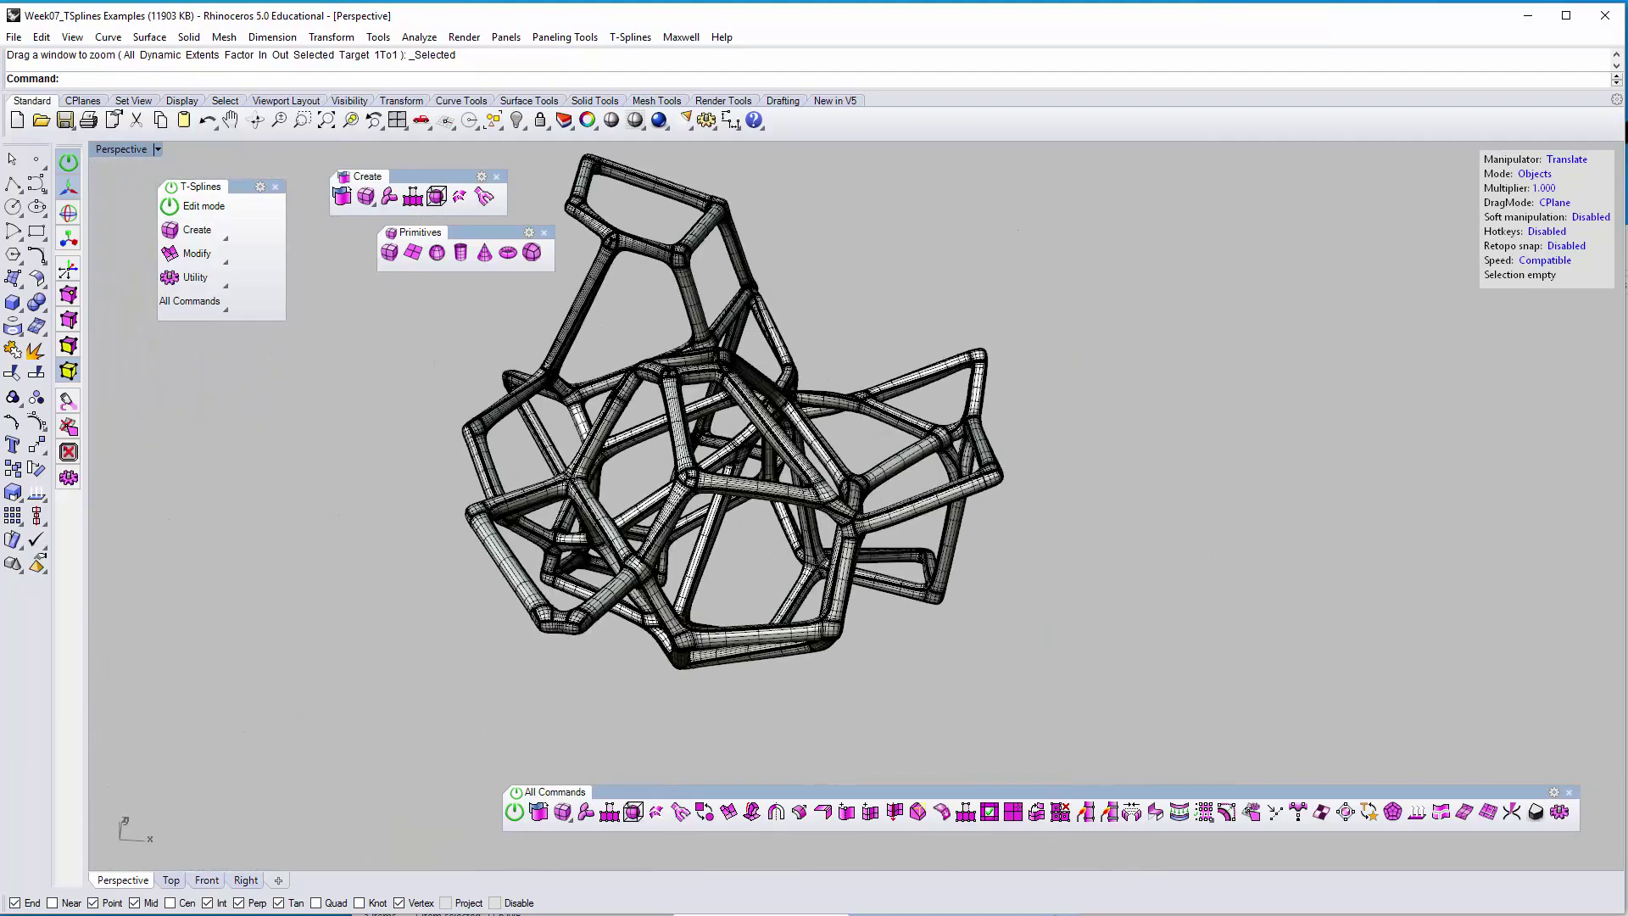
pyautogui.click(1334, 723)
pyautogui.moveTo(1024, 670); pyautogui.dragTo(881, 509, button='right')
pyautogui.scroll(-6, 1038, 691)
pyautogui.scroll(-6, 882, 508)
pyautogui.moveTo(980, 551); pyautogui.dragTo(1033, 538, button='right')
pyautogui.keyDown('shift'); pyautogui.moveTo(864, 563); pyautogui.dragTo(773, 509, button='right'); pyautogui.keyUp('shift')
pyautogui.keyDown('shift'); pyautogui.moveTo(774, 508); pyautogui.dragTo(901, 447, button='right'); pyautogui.keyUp('shift')
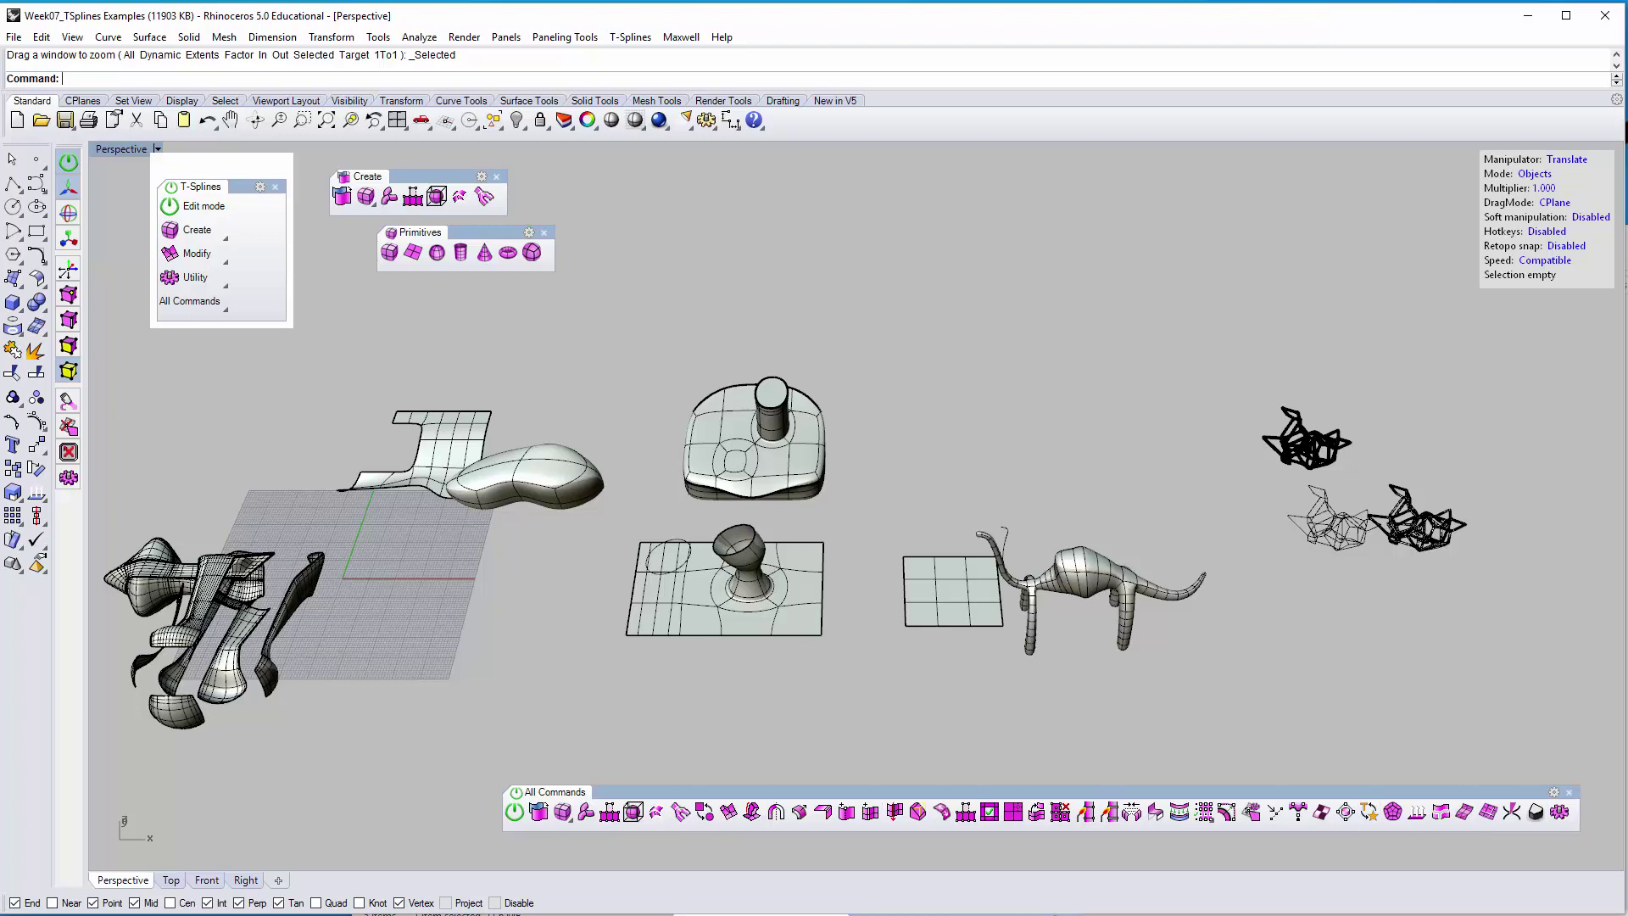
# Switch to the T-Splines Basics course page in Chrome and read the Lab Exercise section, including its due date
pyautogui.hotkey('alt', 'Tab')
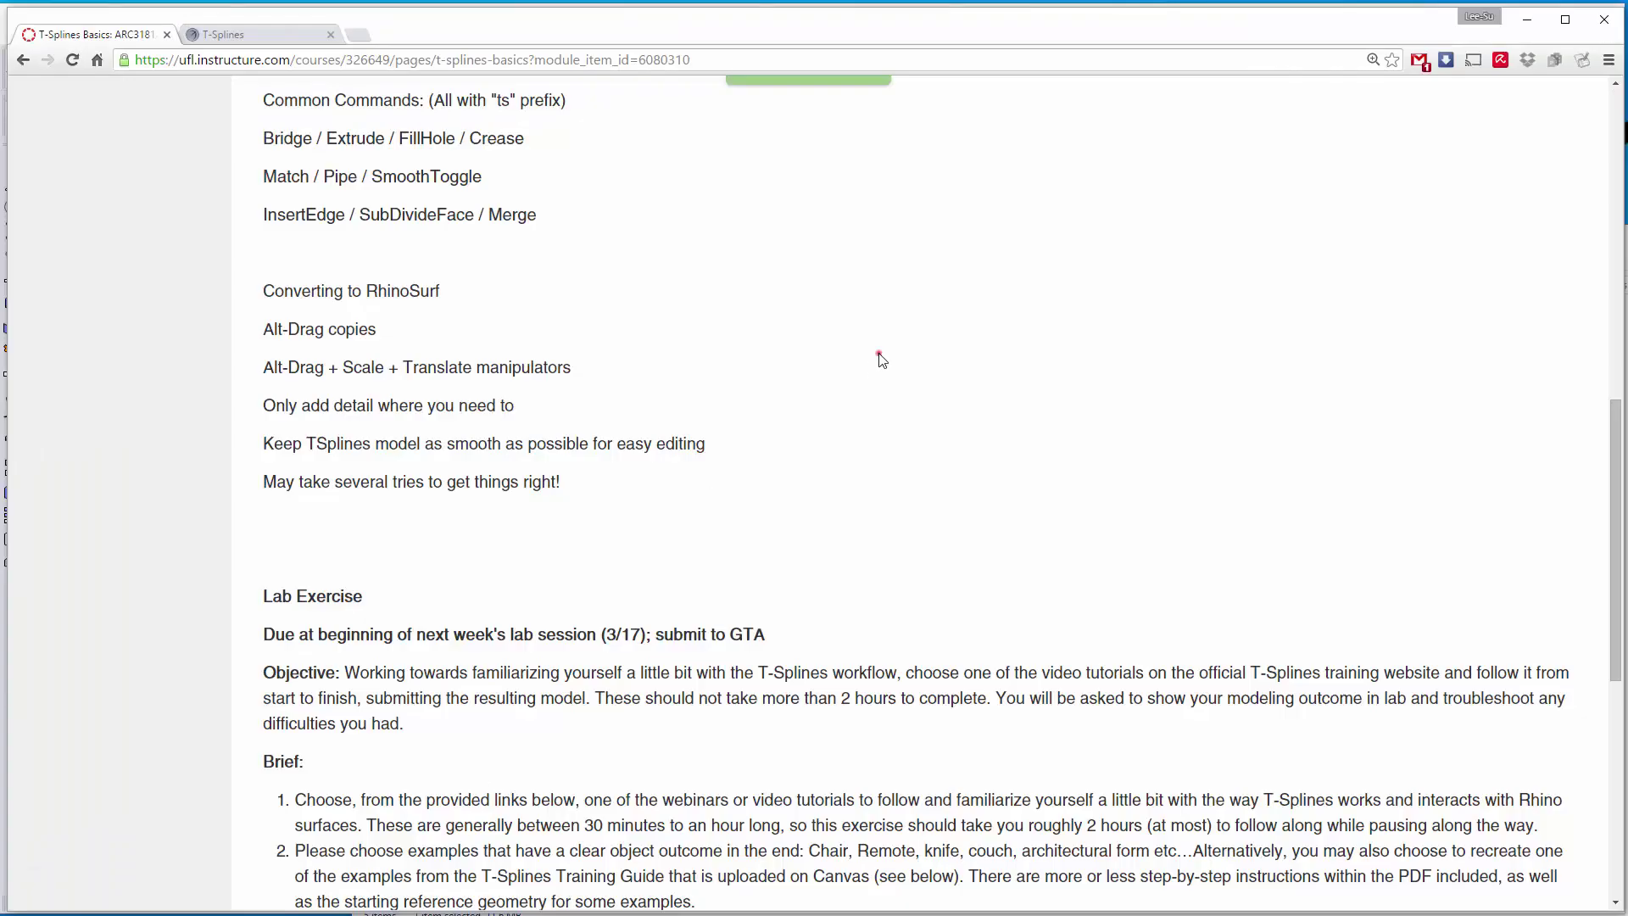
pyautogui.scroll(-5, 592, 418)
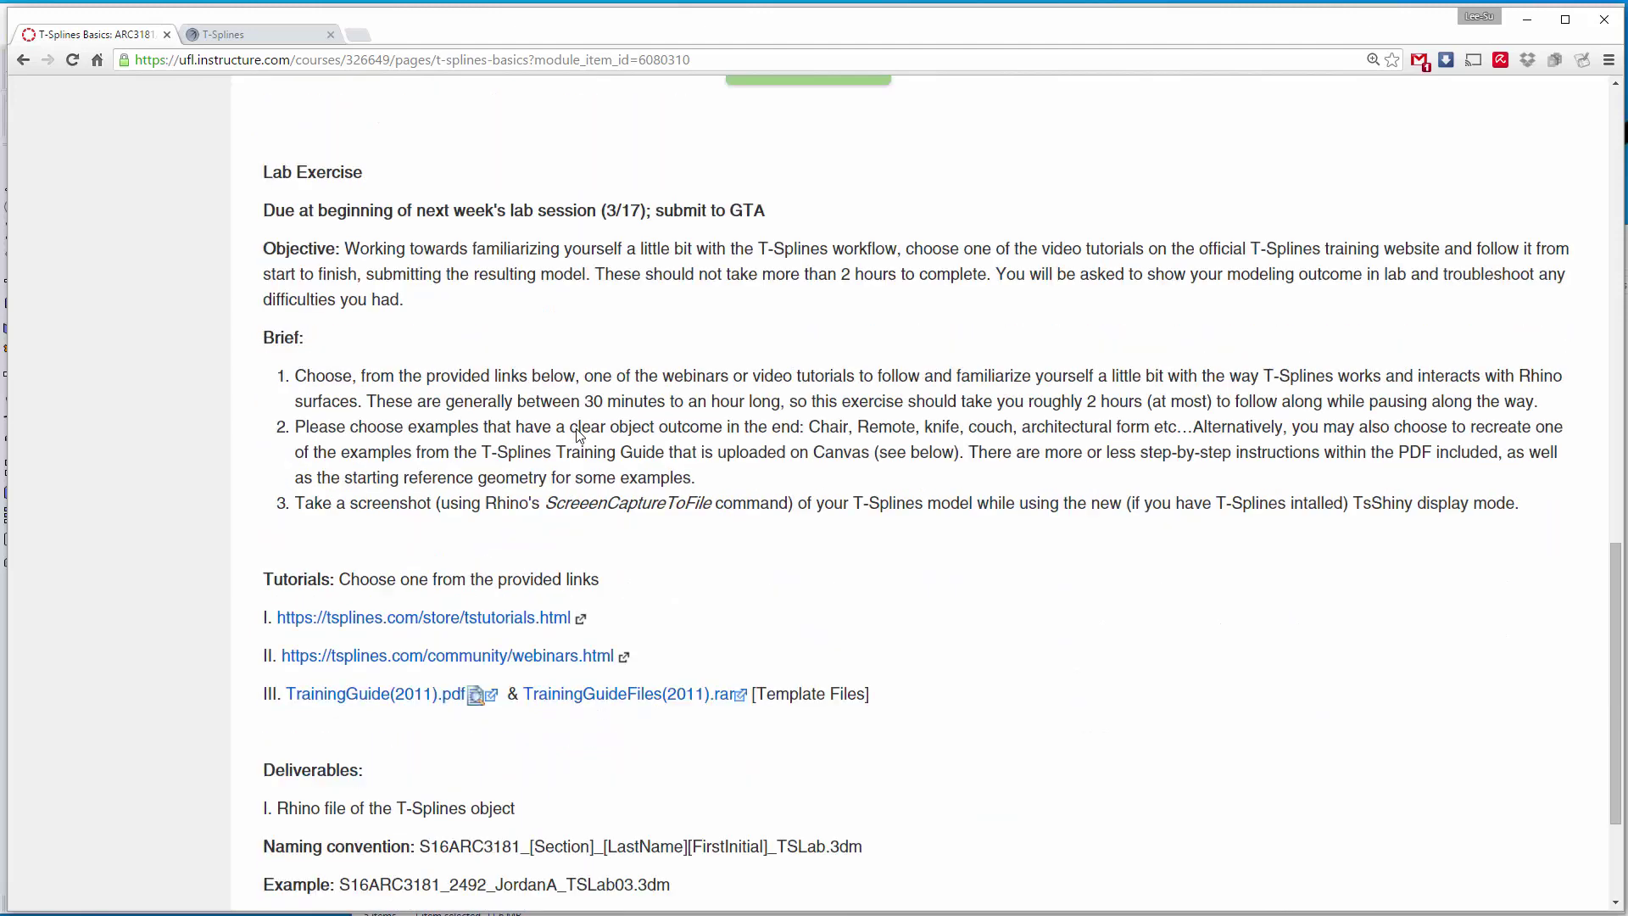
pyautogui.scroll(-2, 1608, 685)
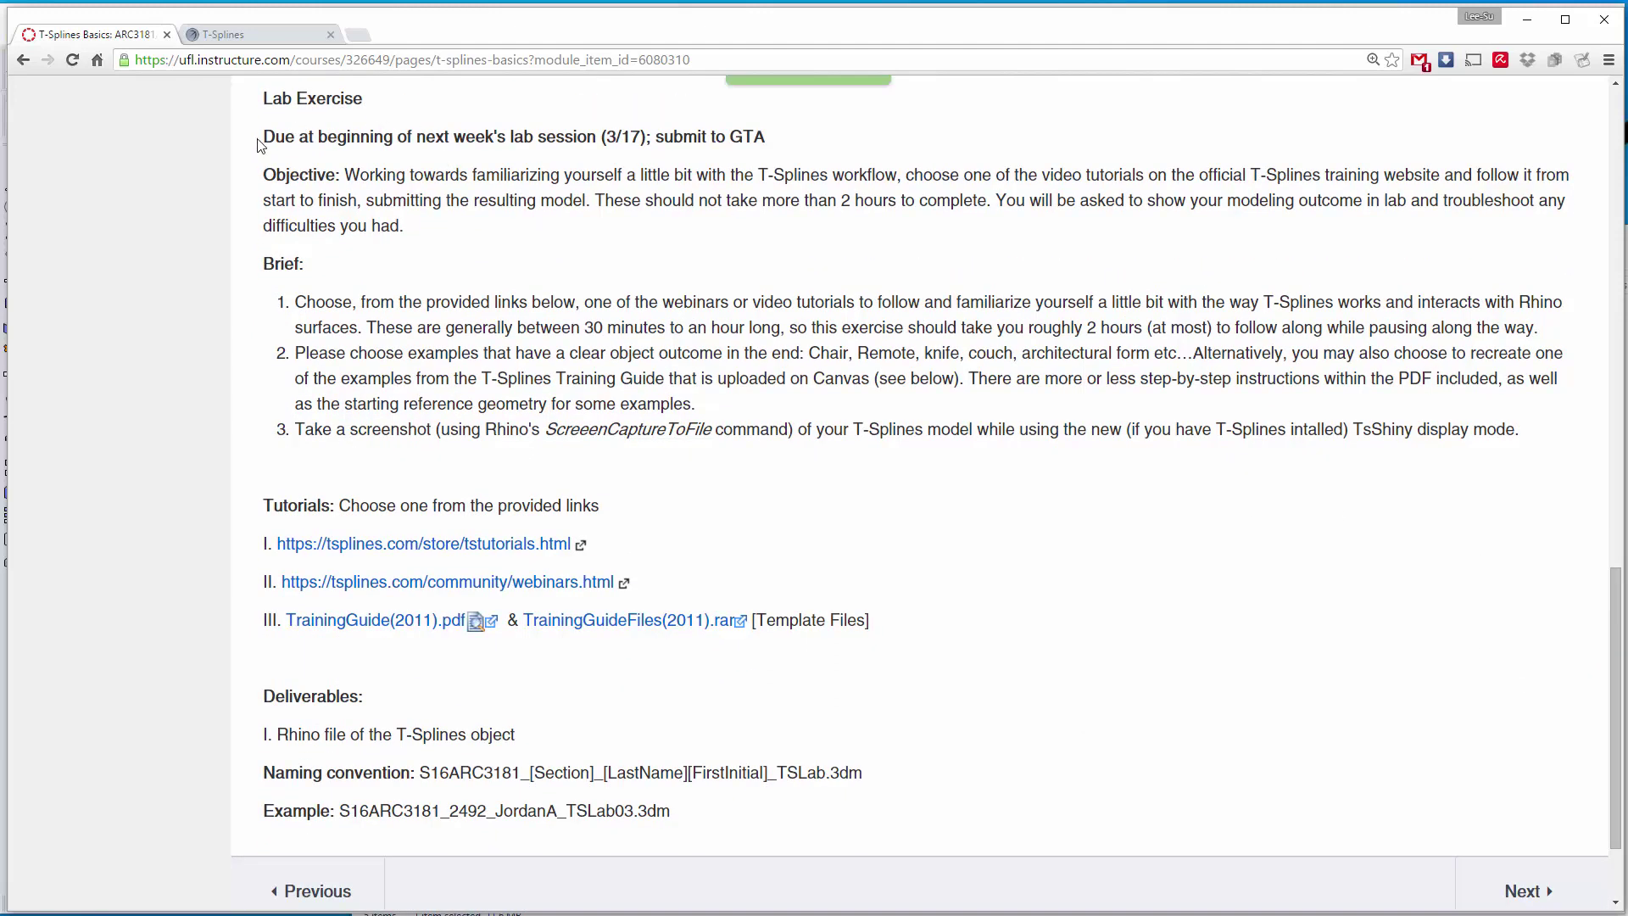
pyautogui.tripleClick(490, 136)
pyautogui.click(661, 361)
# Open the tstutorials.html and webinars.html links of the Tutorials section in separate new tabs
pyautogui.rightClick(370, 549)
pyautogui.click(392, 558)
pyautogui.rightClick(373, 581)
pyautogui.click(395, 601)
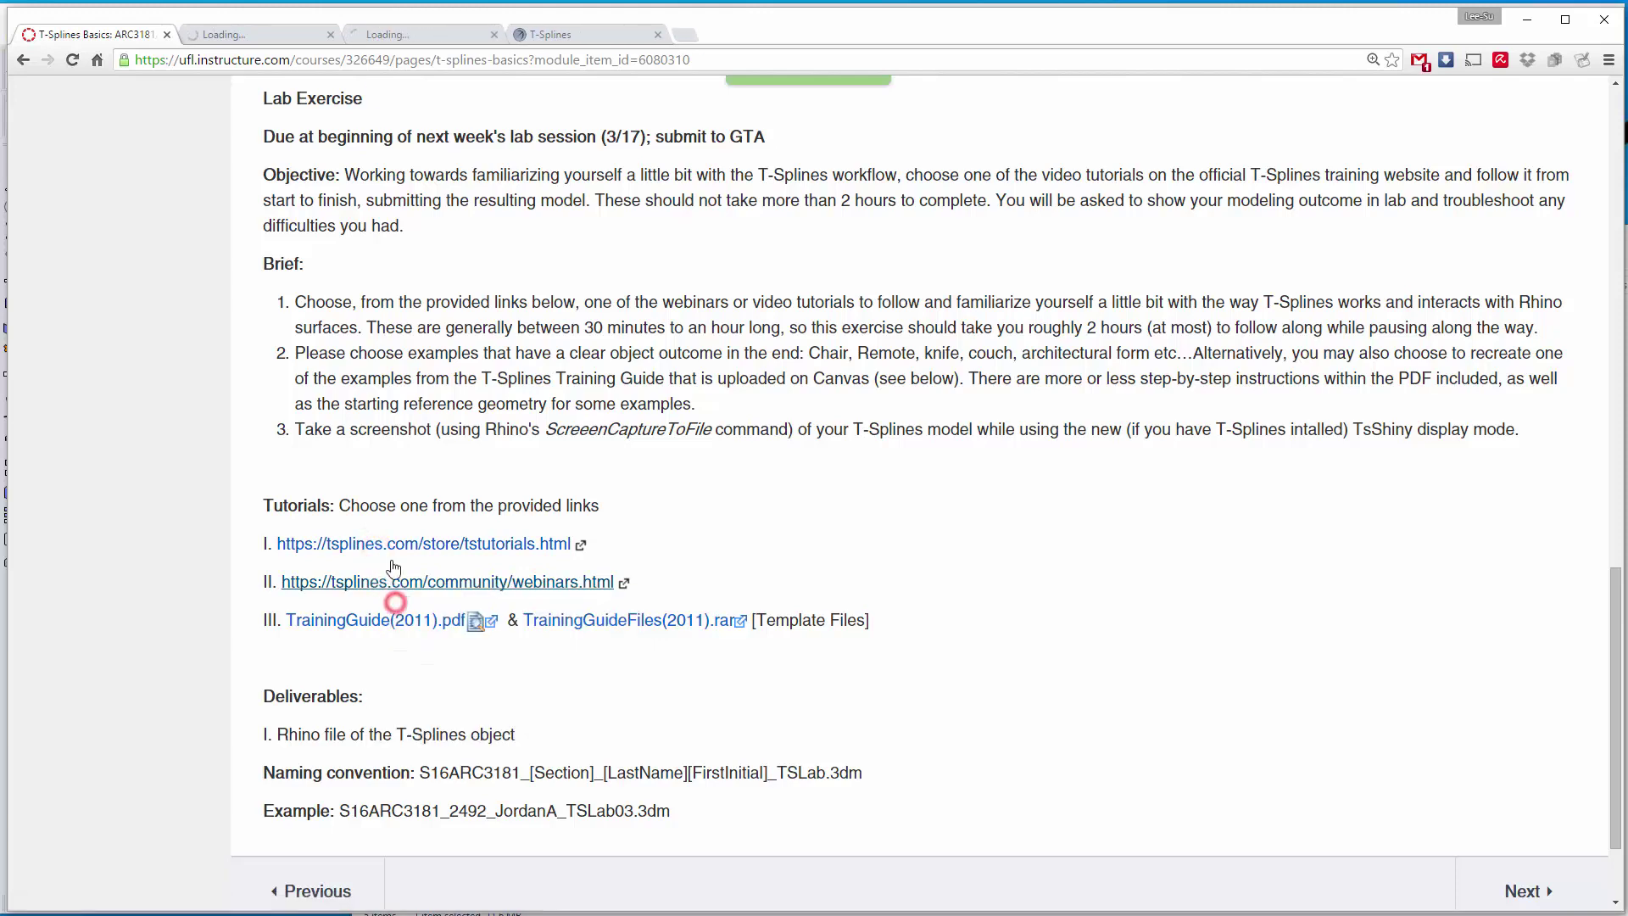
# Look through the model examples on the Tutorials for T-Splines for Rhino page, from Topology down to Dolphin
pyautogui.click(296, 34)
pyautogui.click(369, 32)
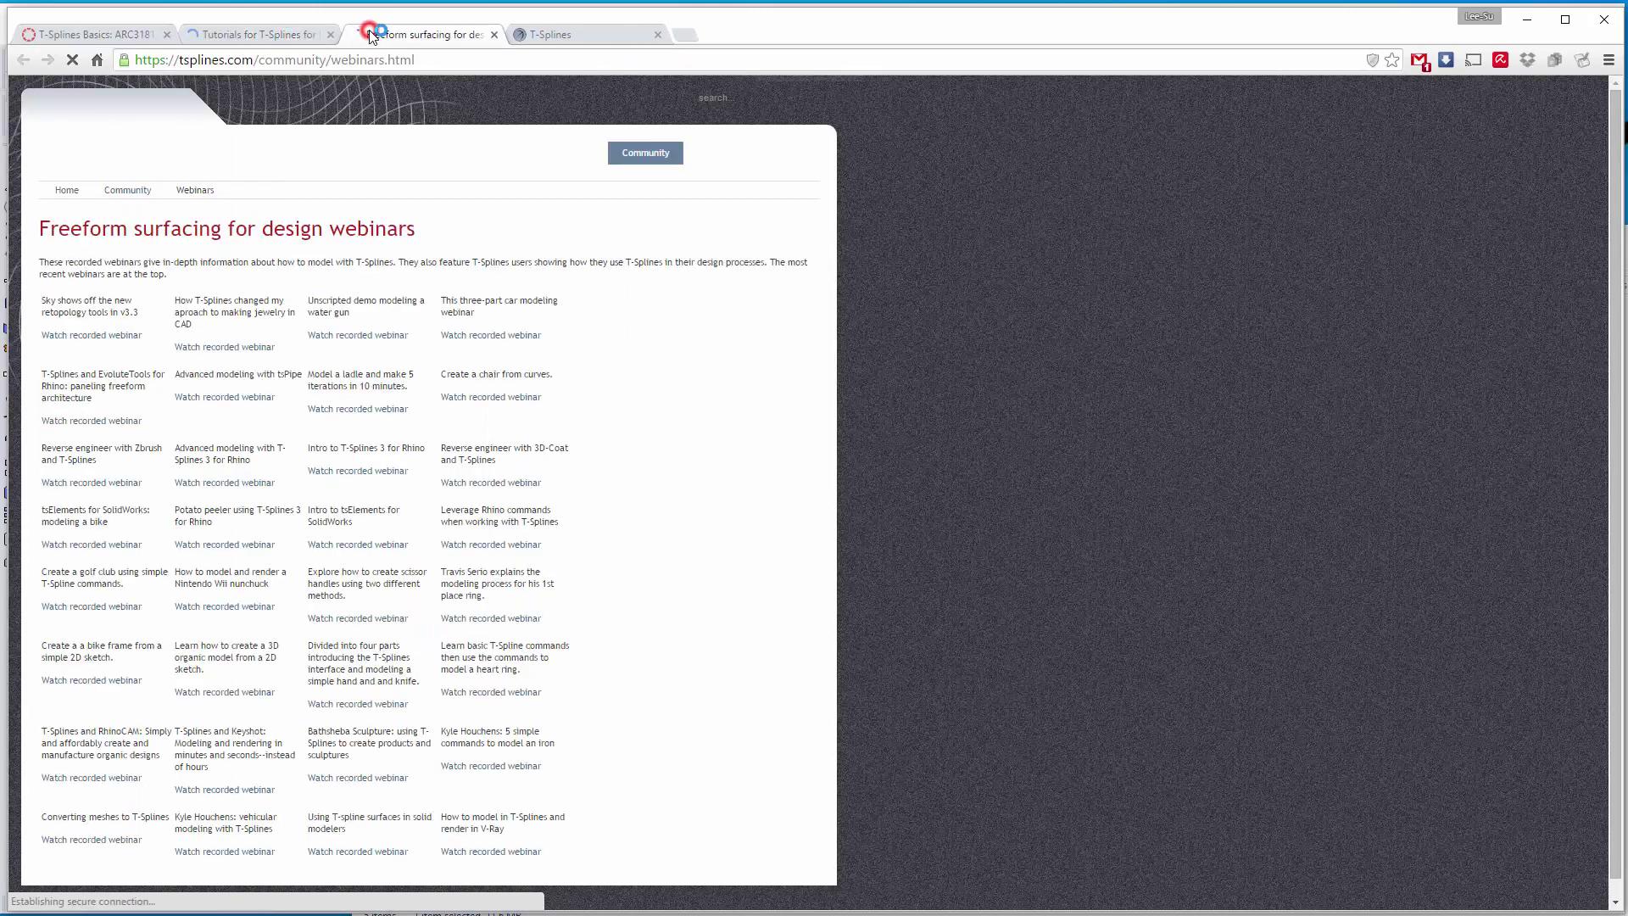
pyautogui.click(288, 34)
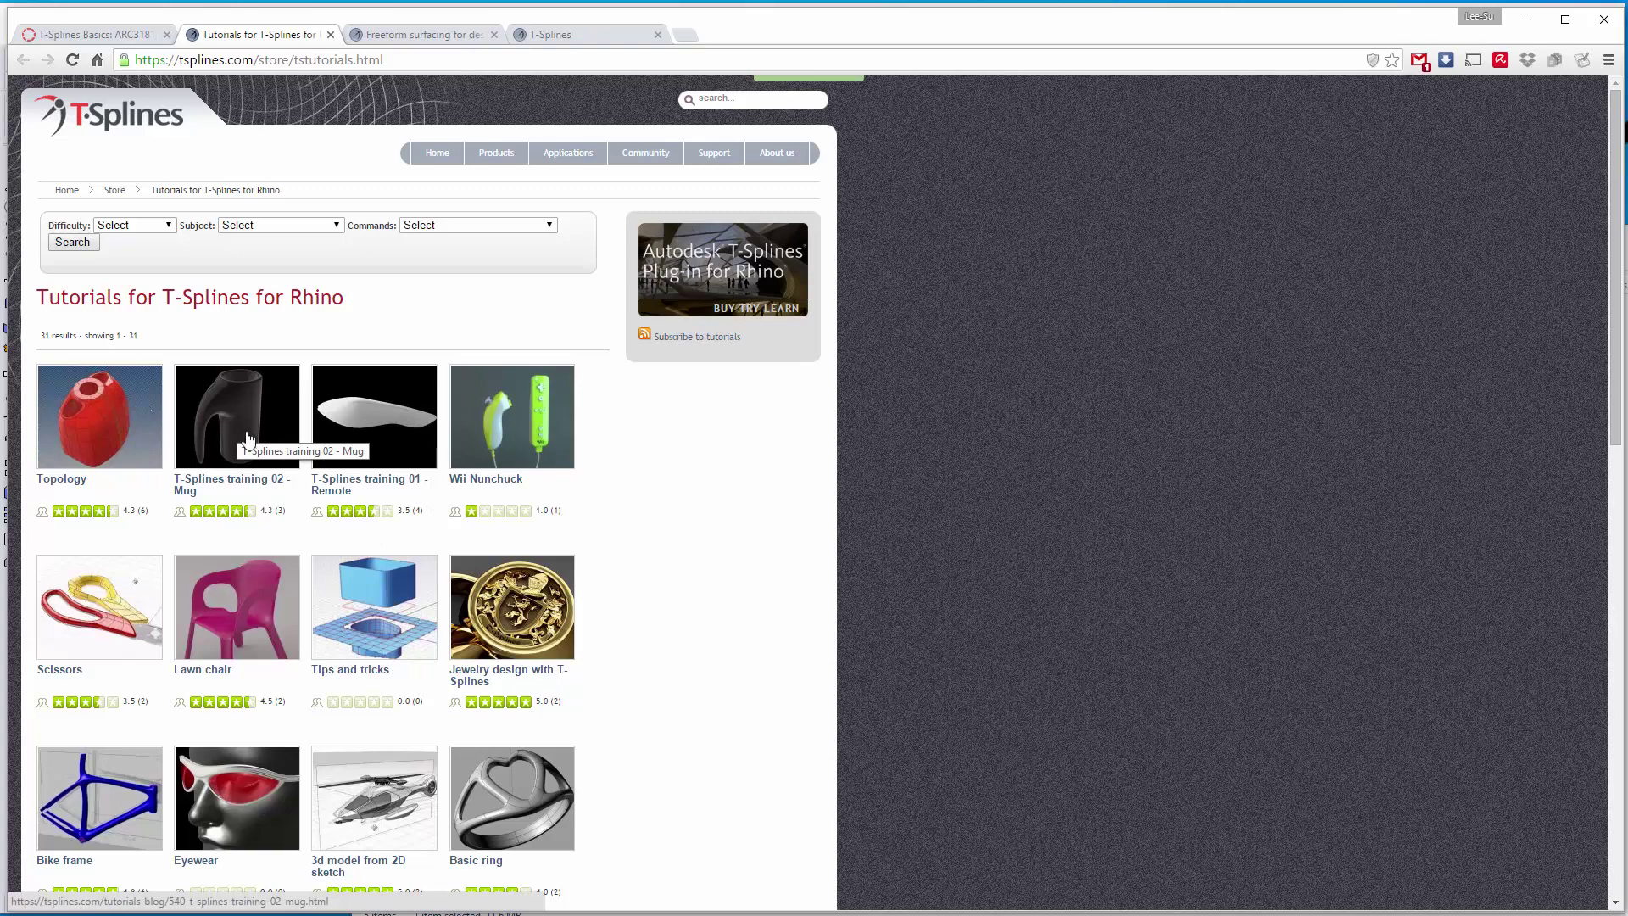
pyautogui.scroll(-2, 254, 474)
pyautogui.scroll(-2, 275, 521)
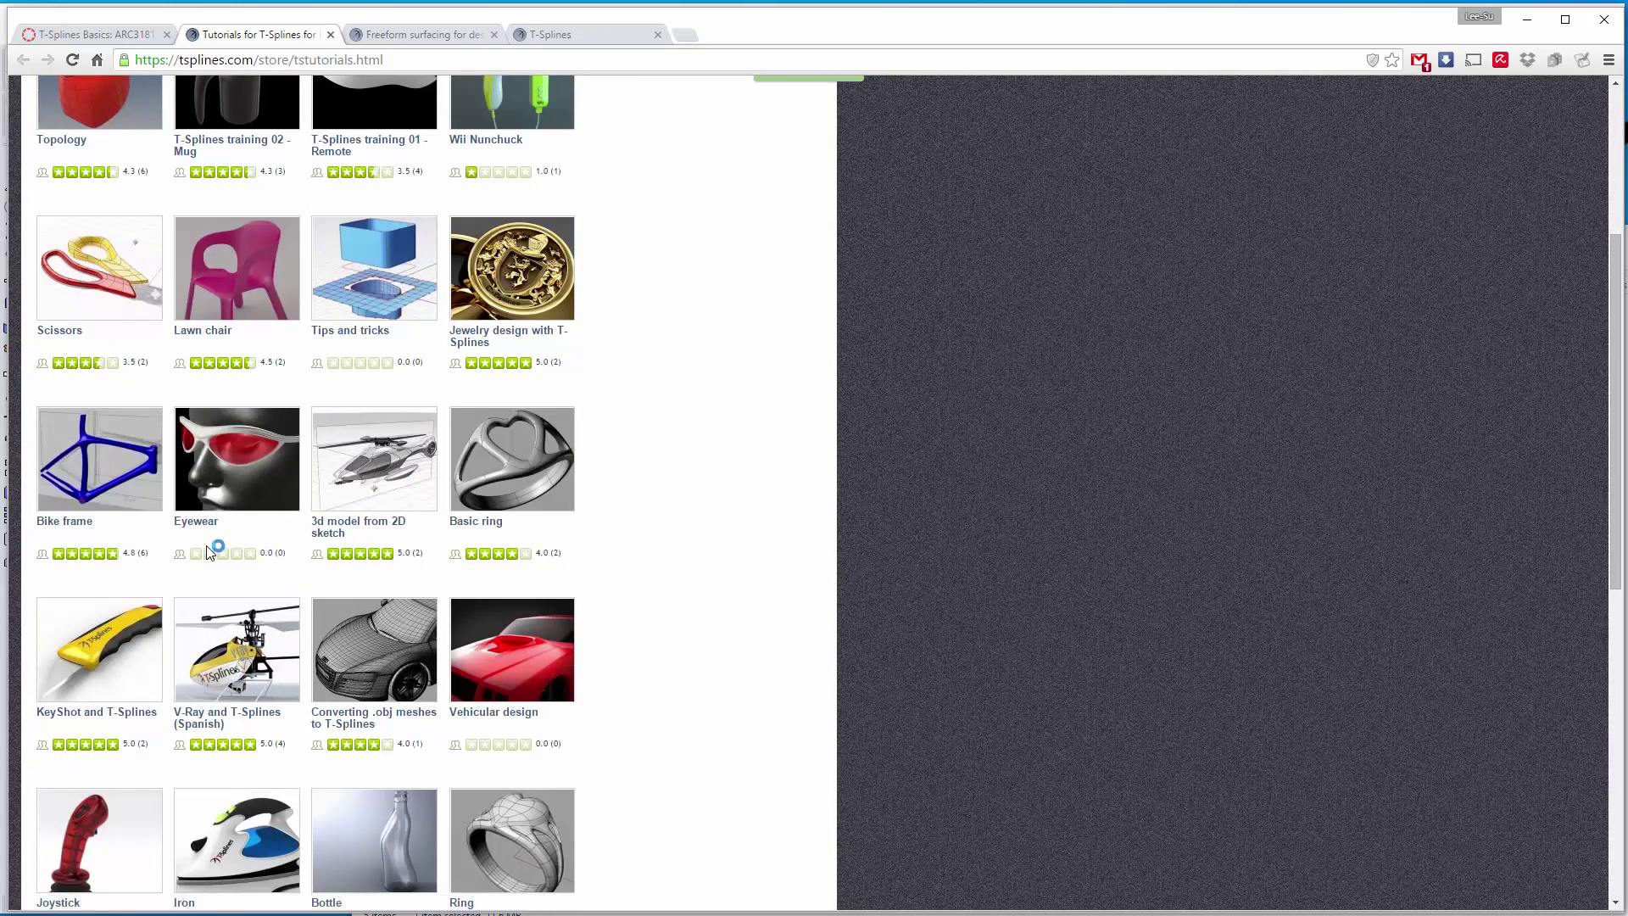
pyautogui.scroll(-2, 210, 552)
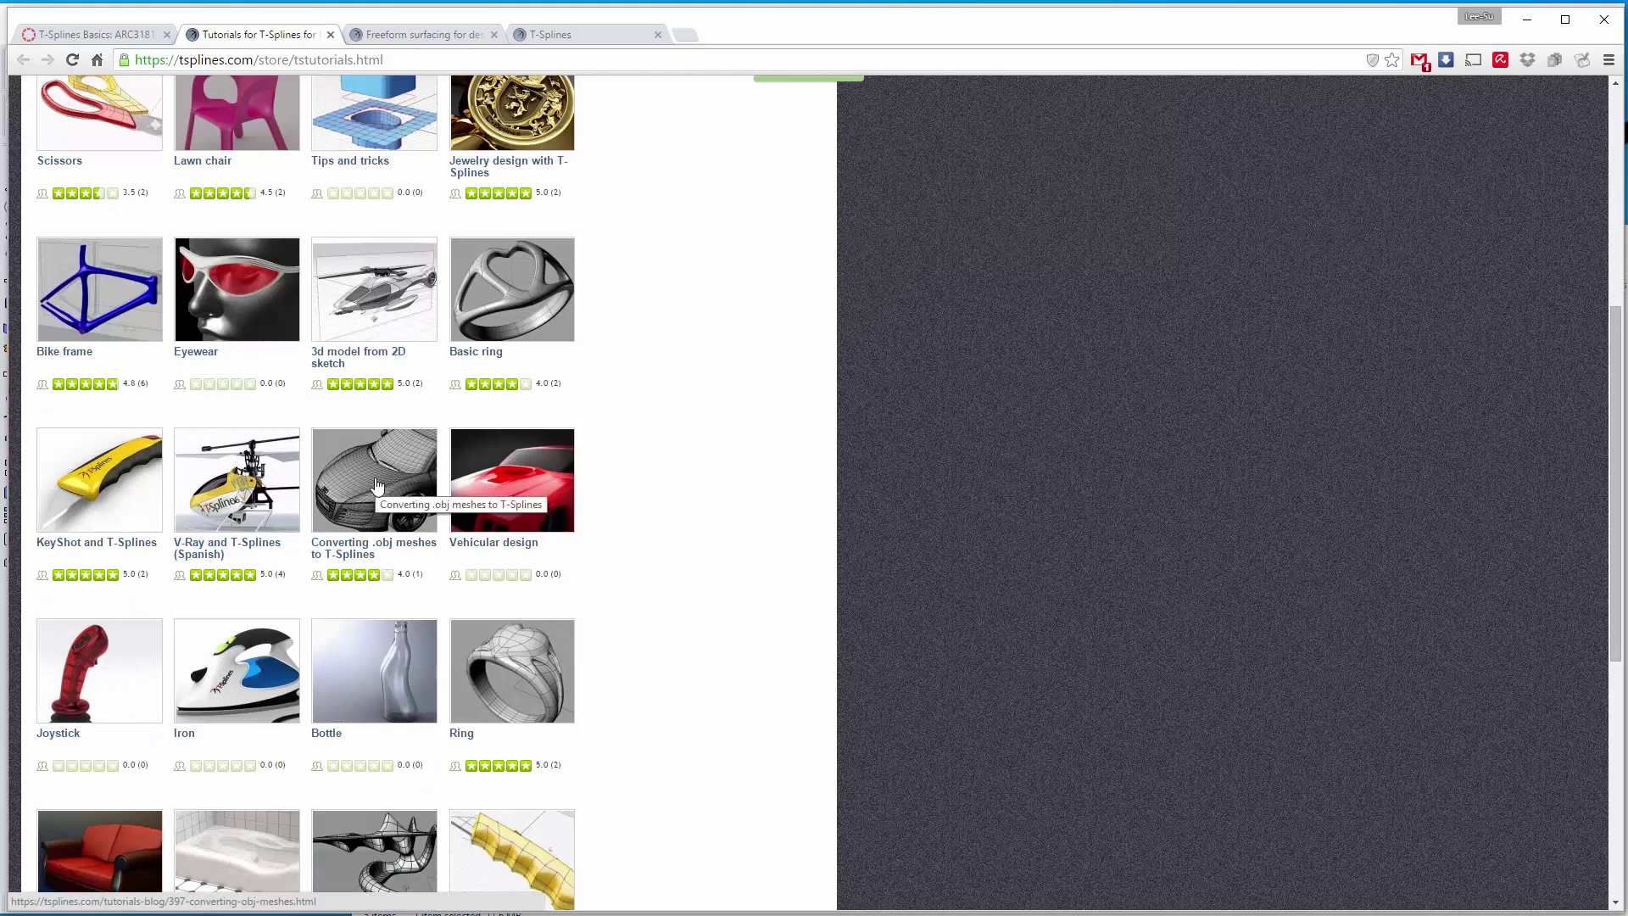
pyautogui.scroll(2, 203, 360)
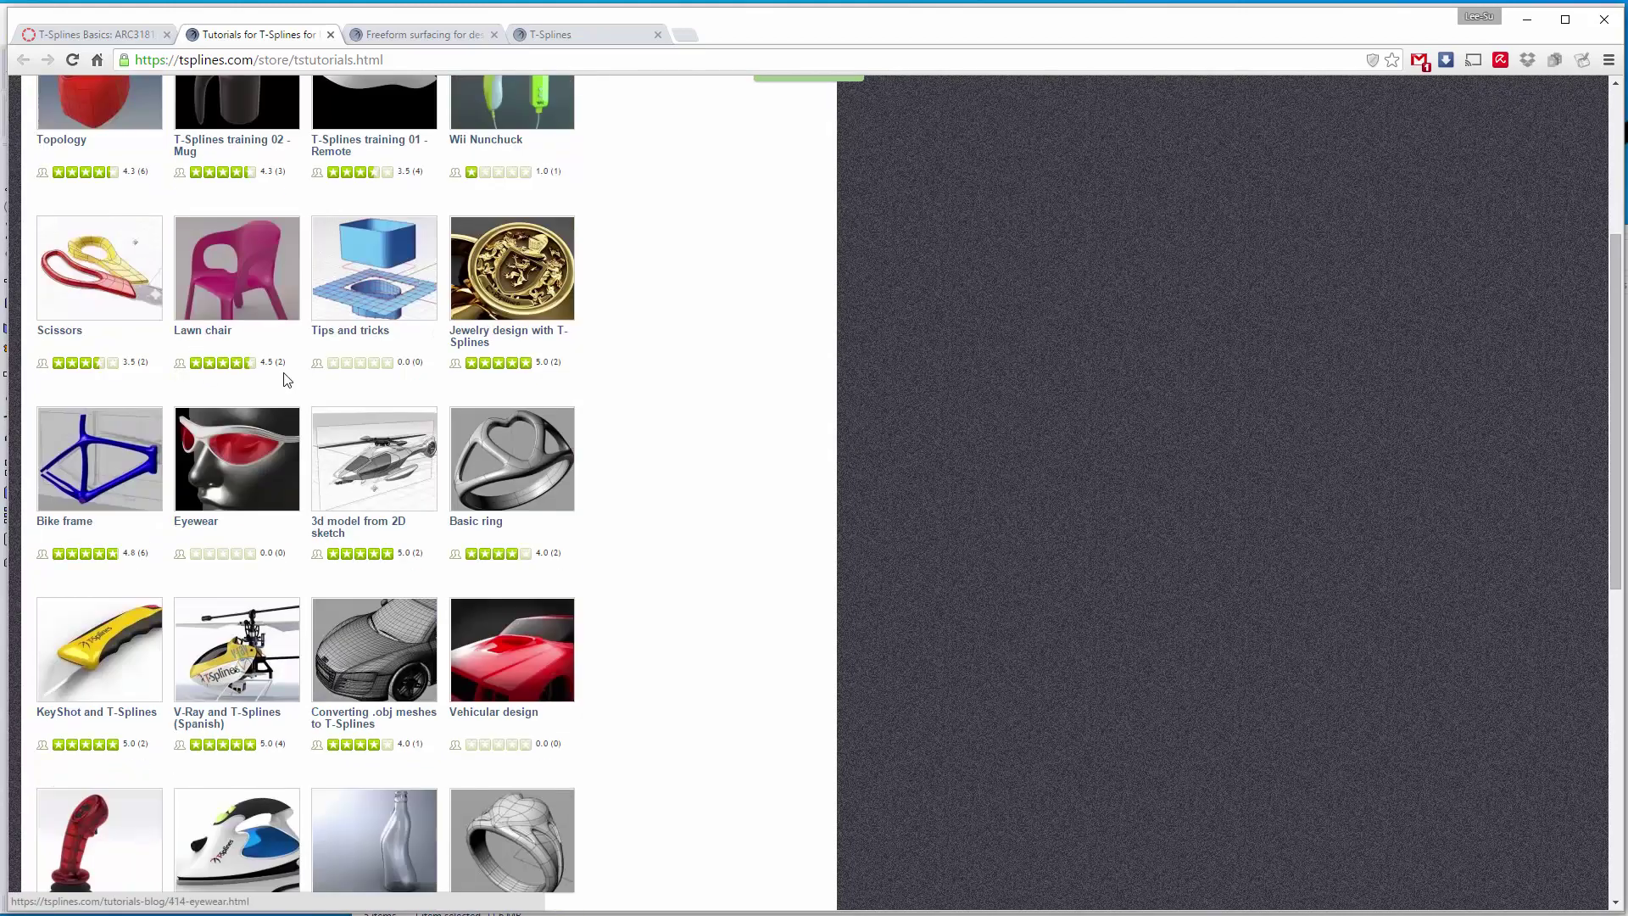
pyautogui.scroll(-3, 330, 562)
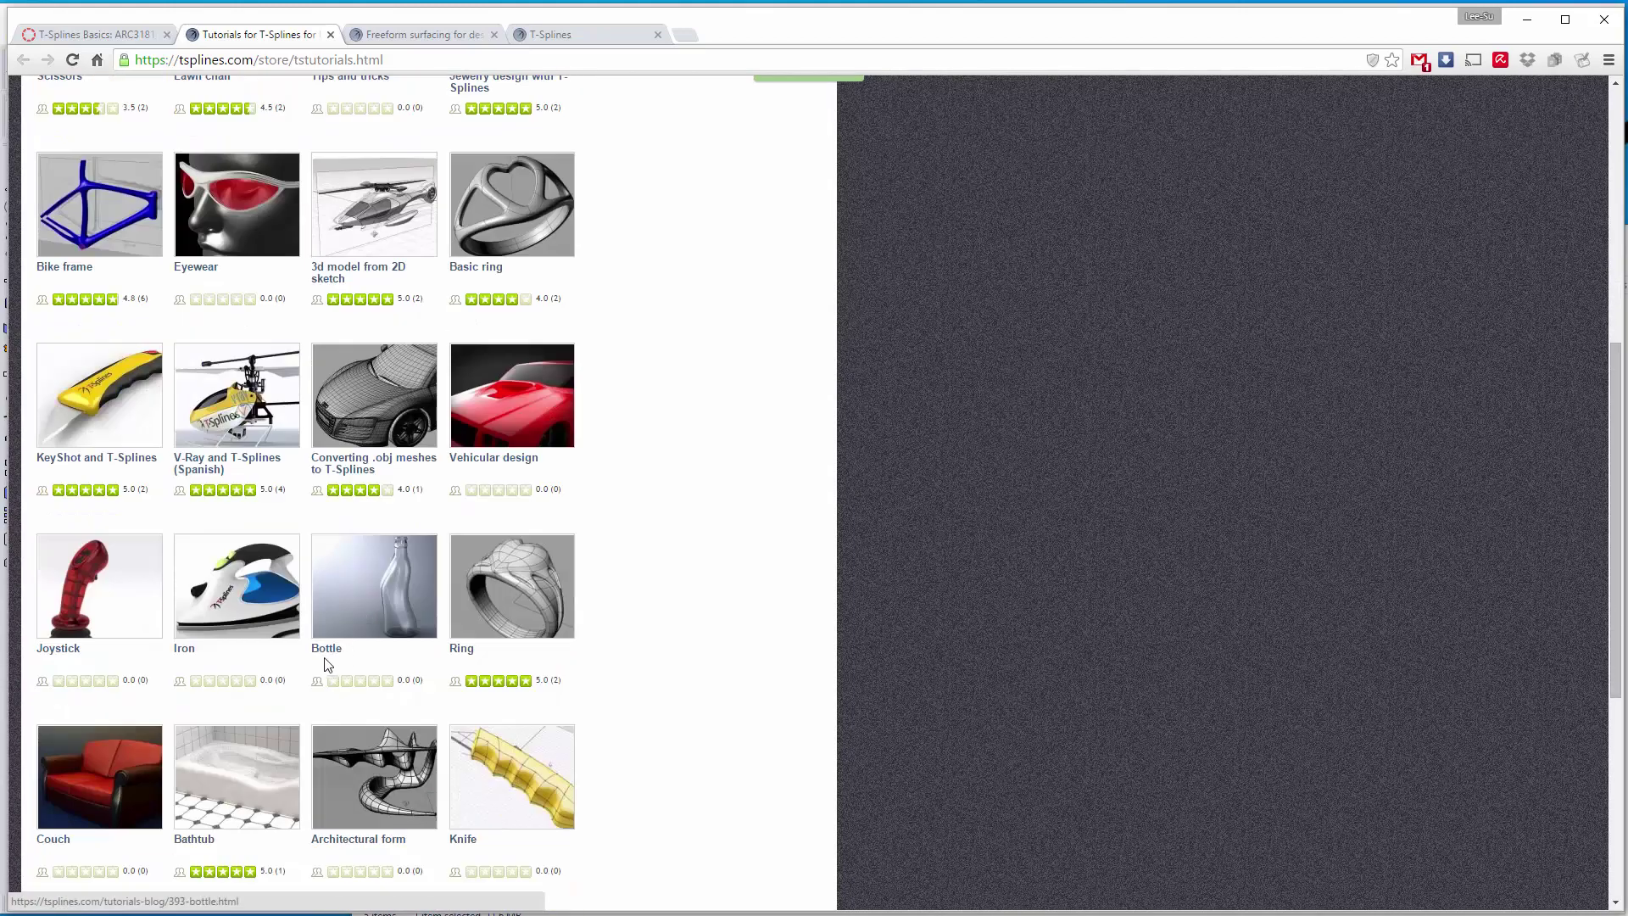
pyautogui.scroll(-2, 328, 665)
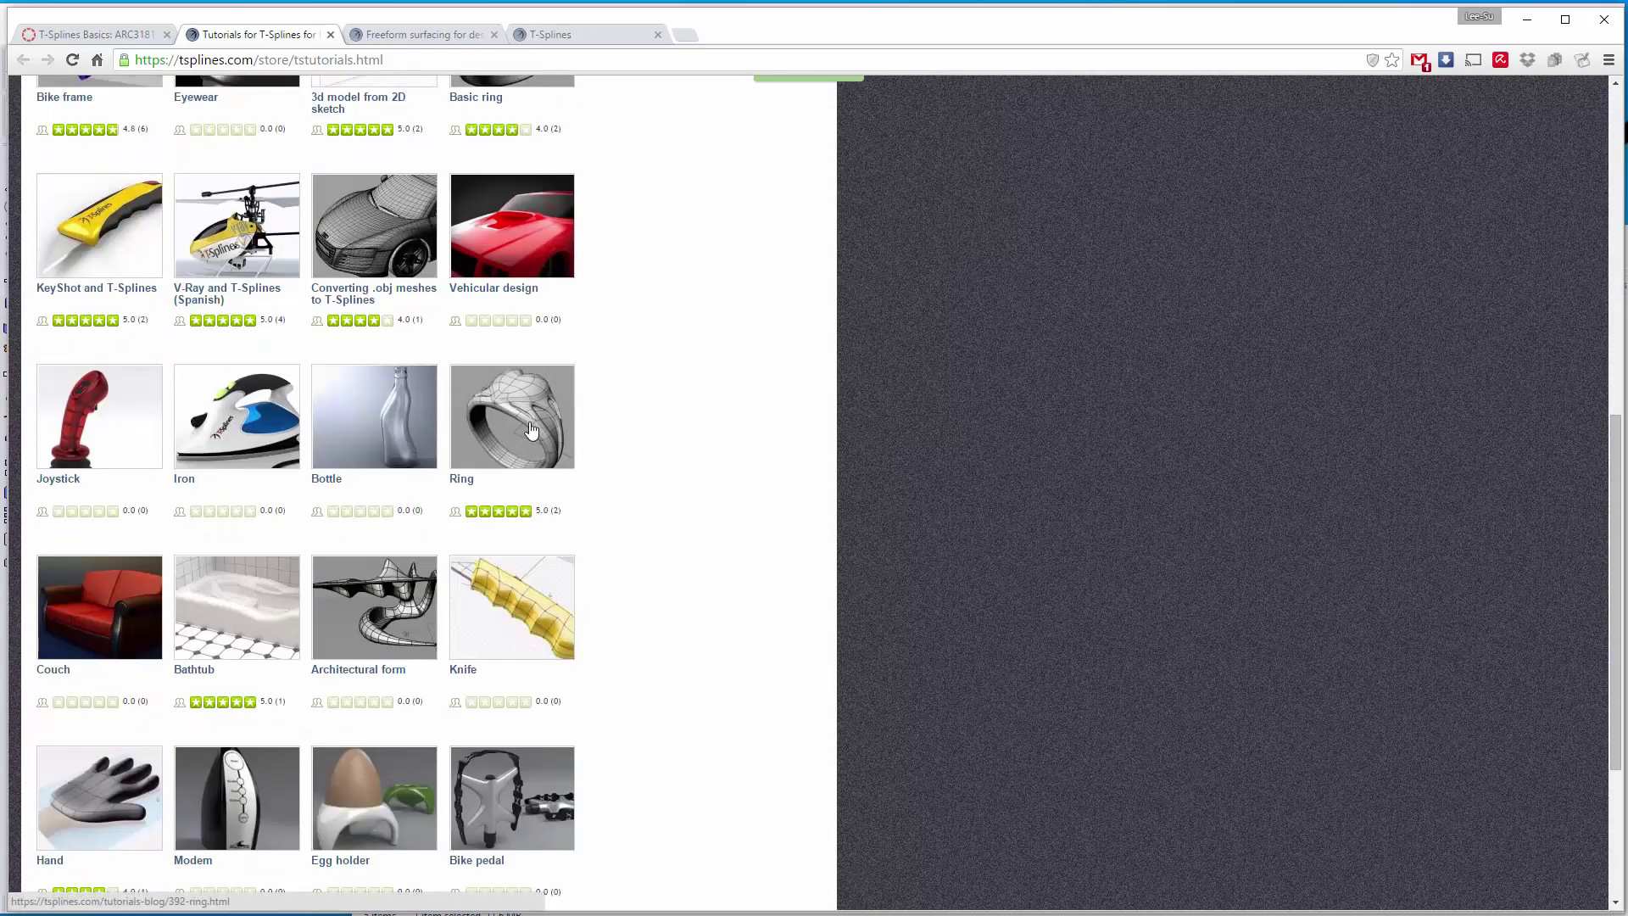
pyautogui.scroll(-2, 719, 632)
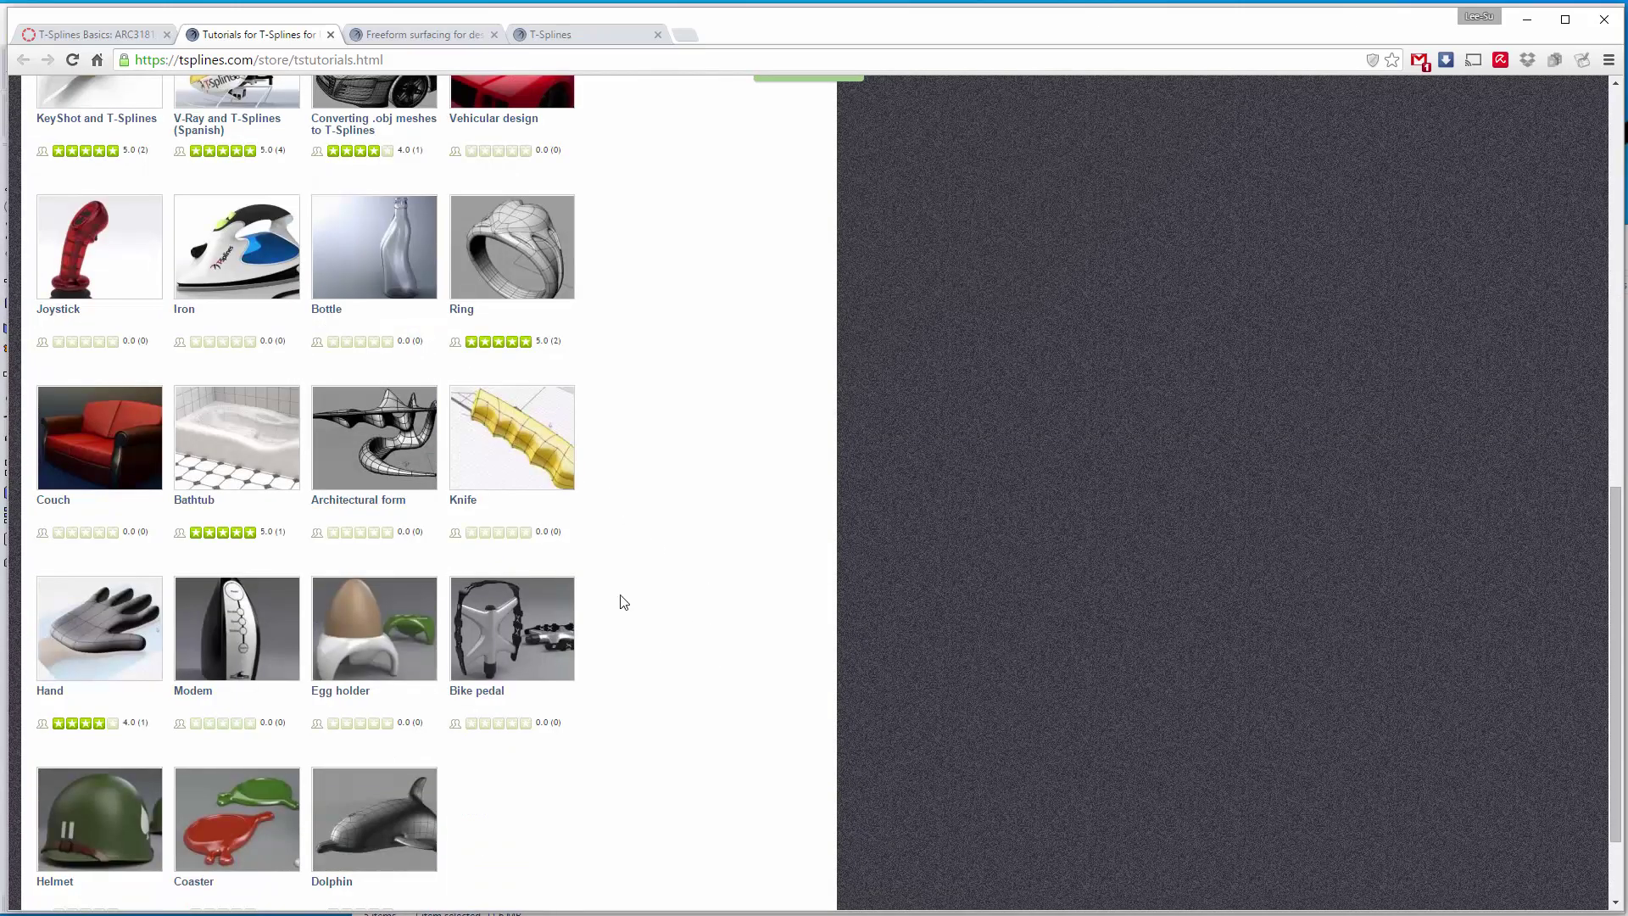
pyautogui.scroll(-2, 521, 603)
pyautogui.scroll(7, 451, 500)
# Look through the recorded webinars on the Freeform surfacing for design webinars page
pyautogui.click(398, 36)
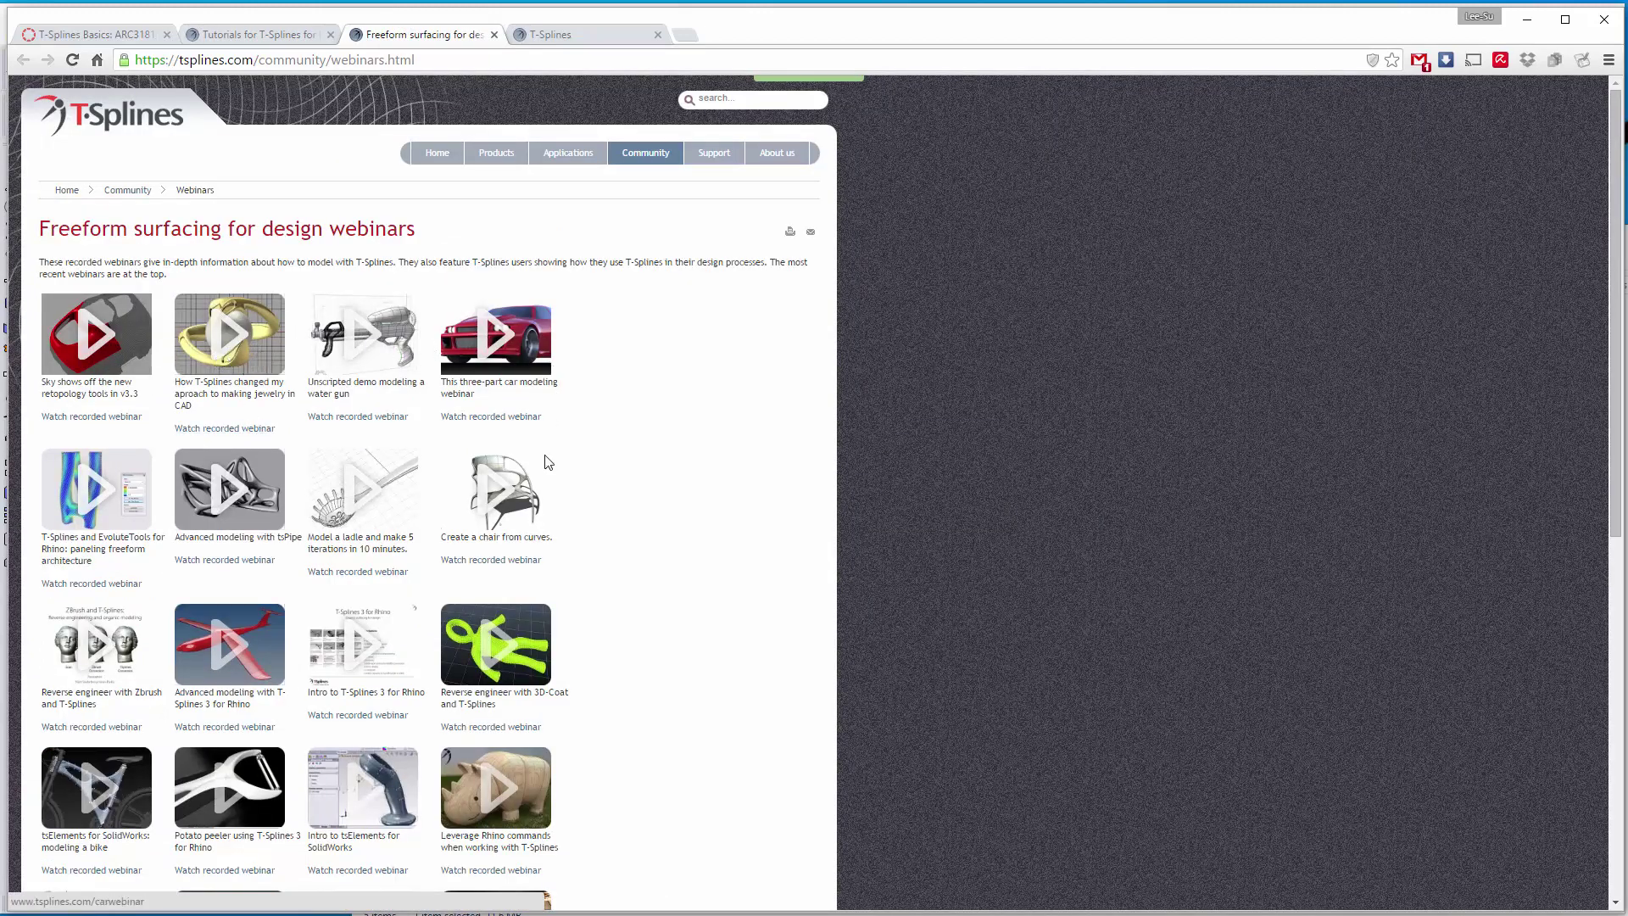
pyautogui.scroll(-1, 435, 478)
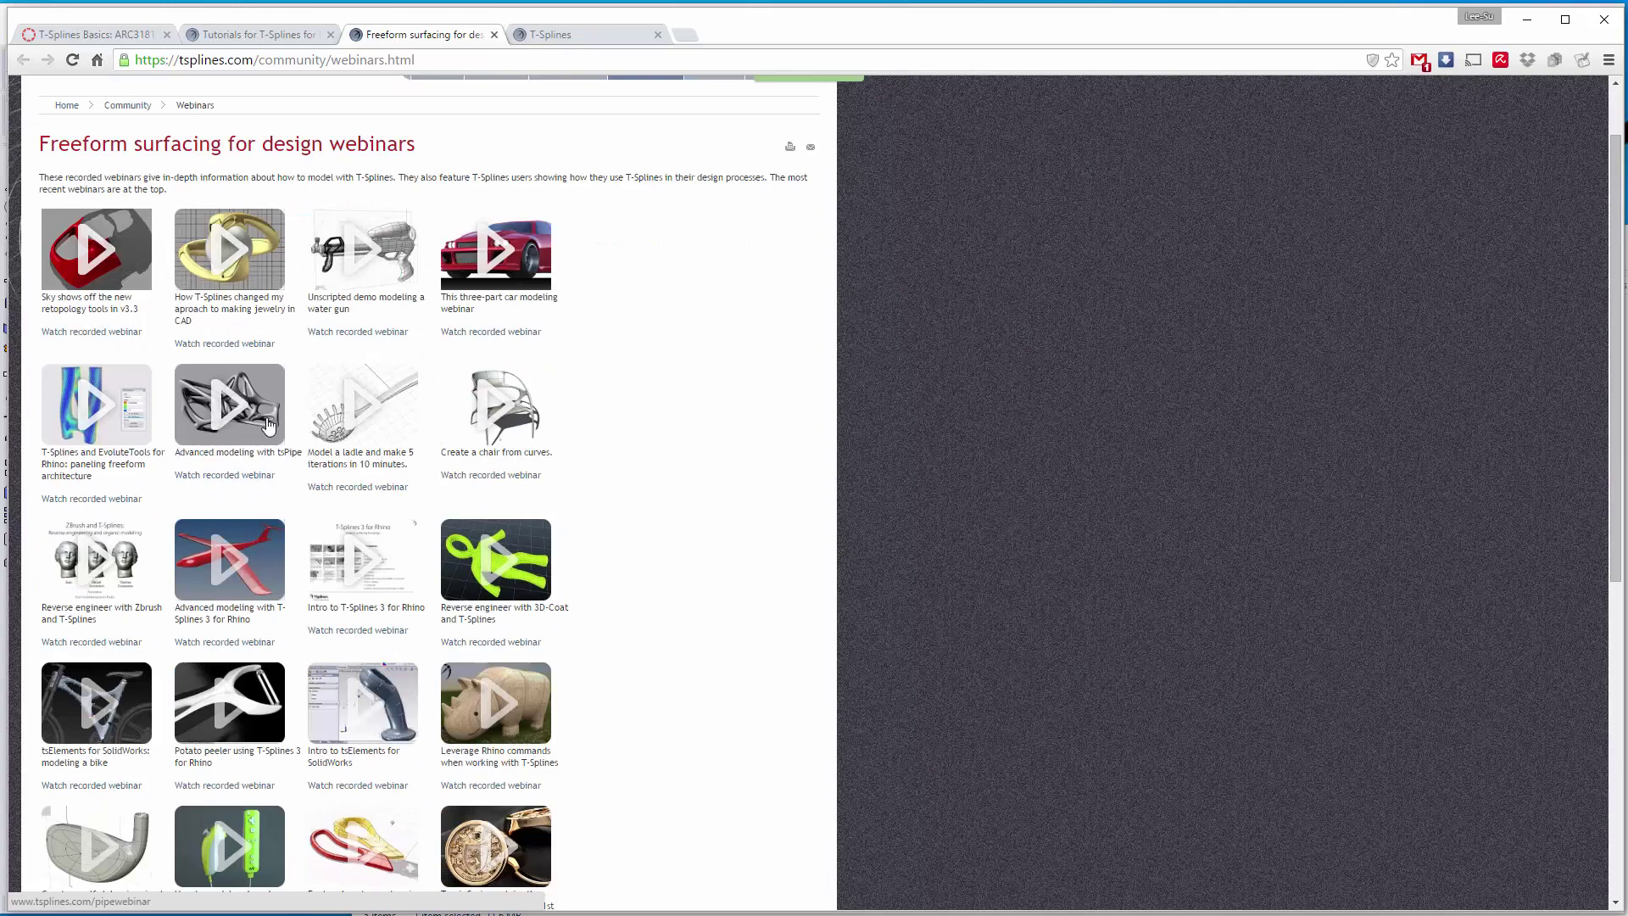
pyautogui.scroll(-3, 254, 424)
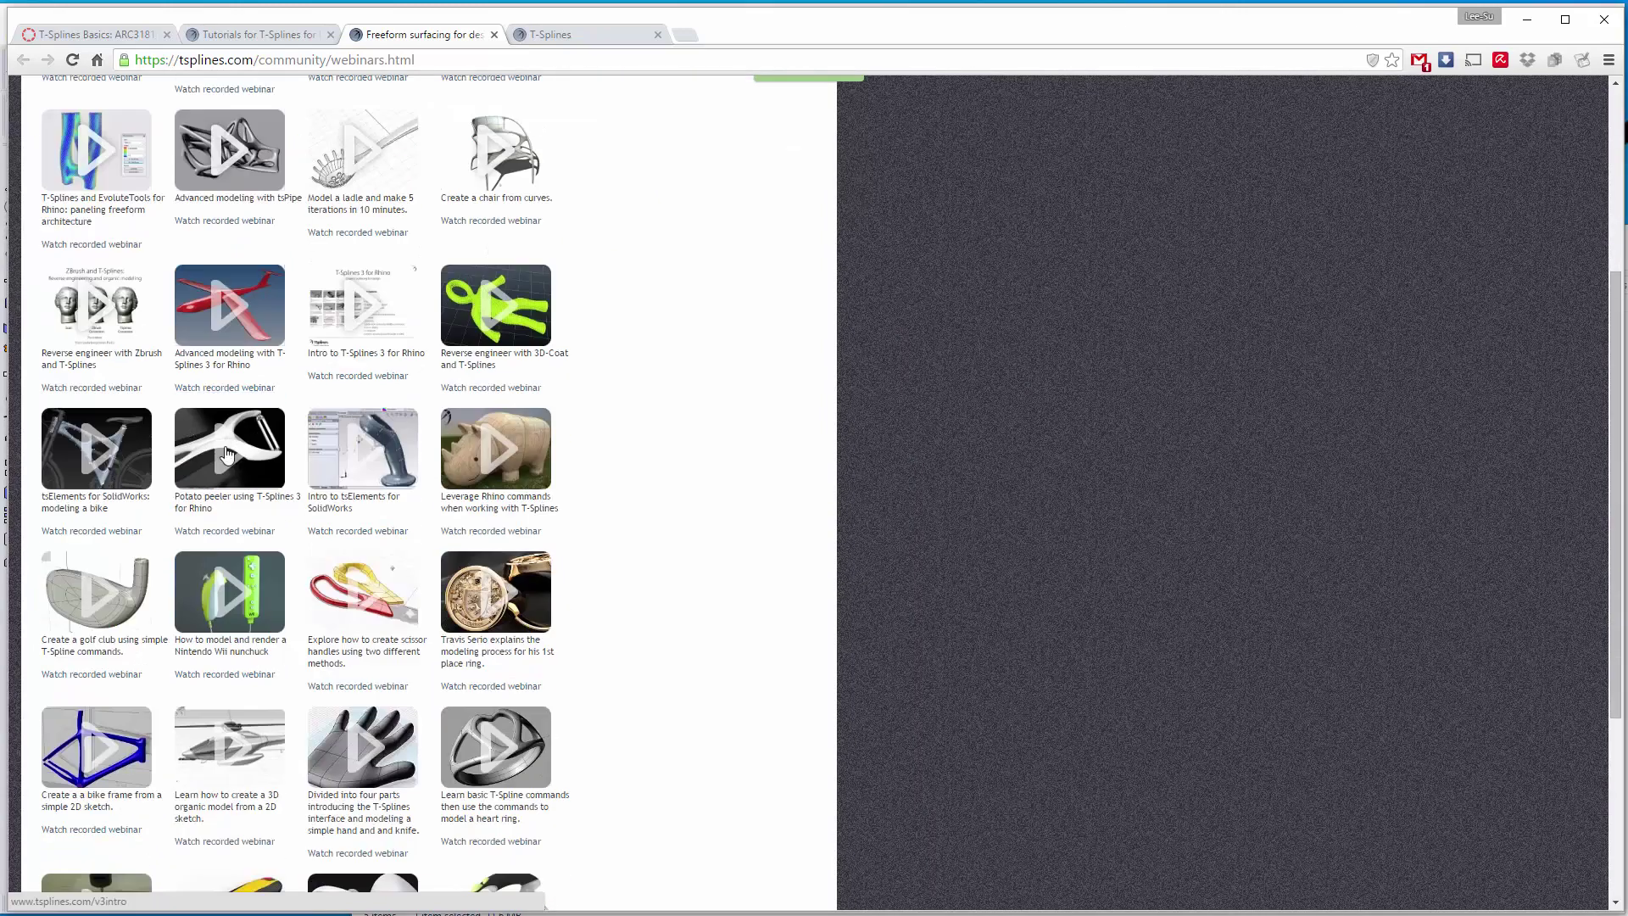
pyautogui.scroll(-2, 407, 576)
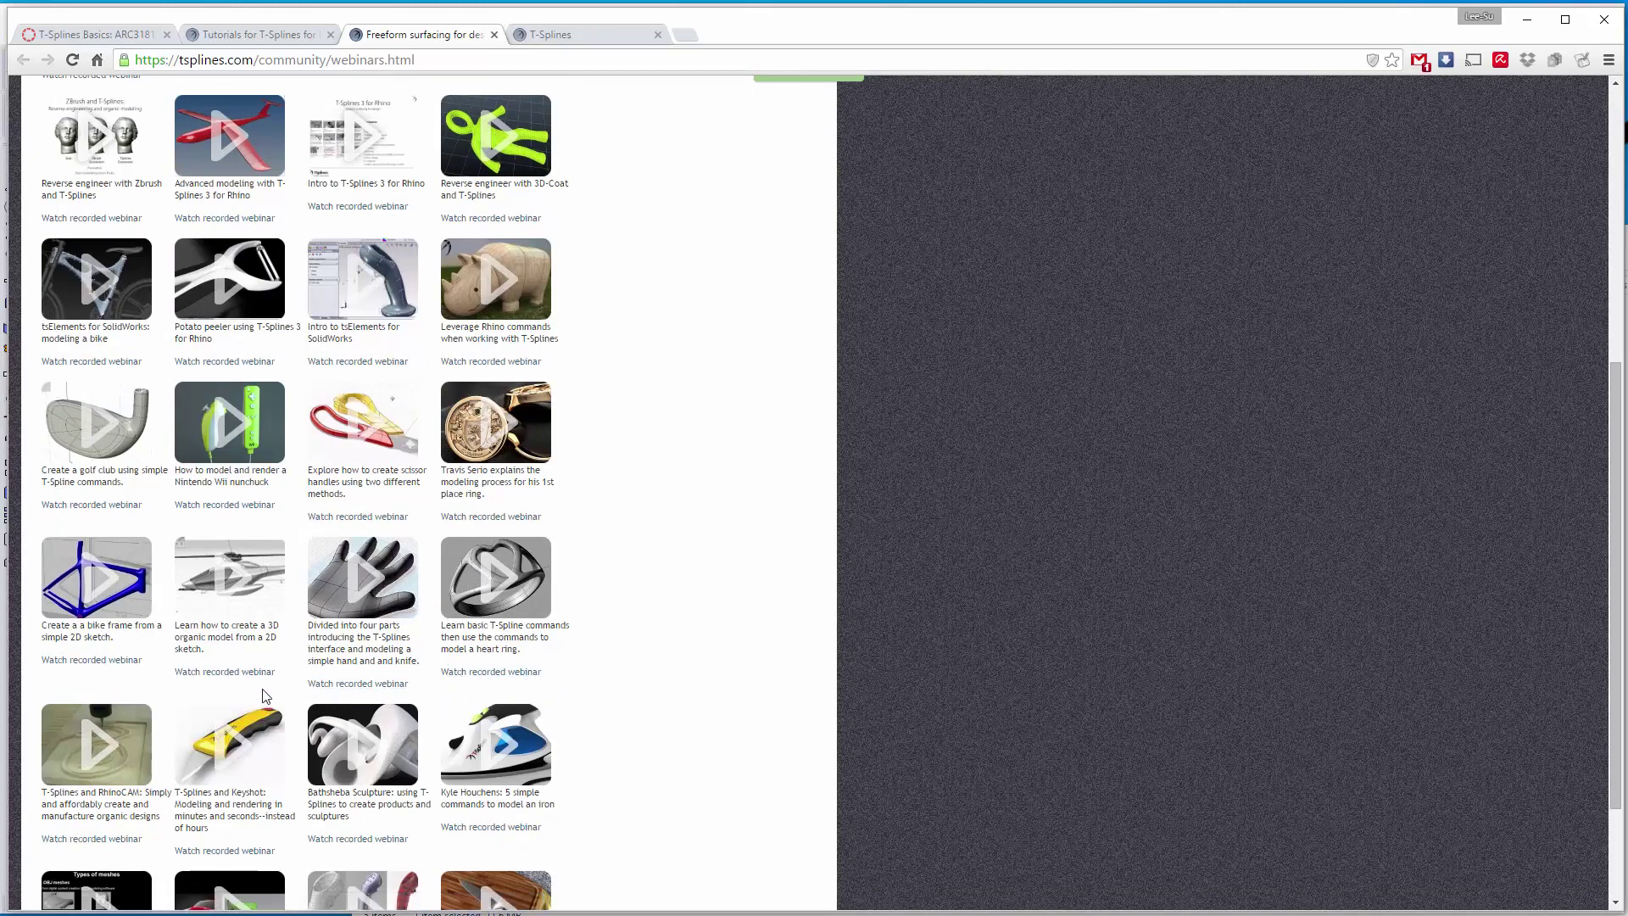
pyautogui.scroll(-2, 339, 695)
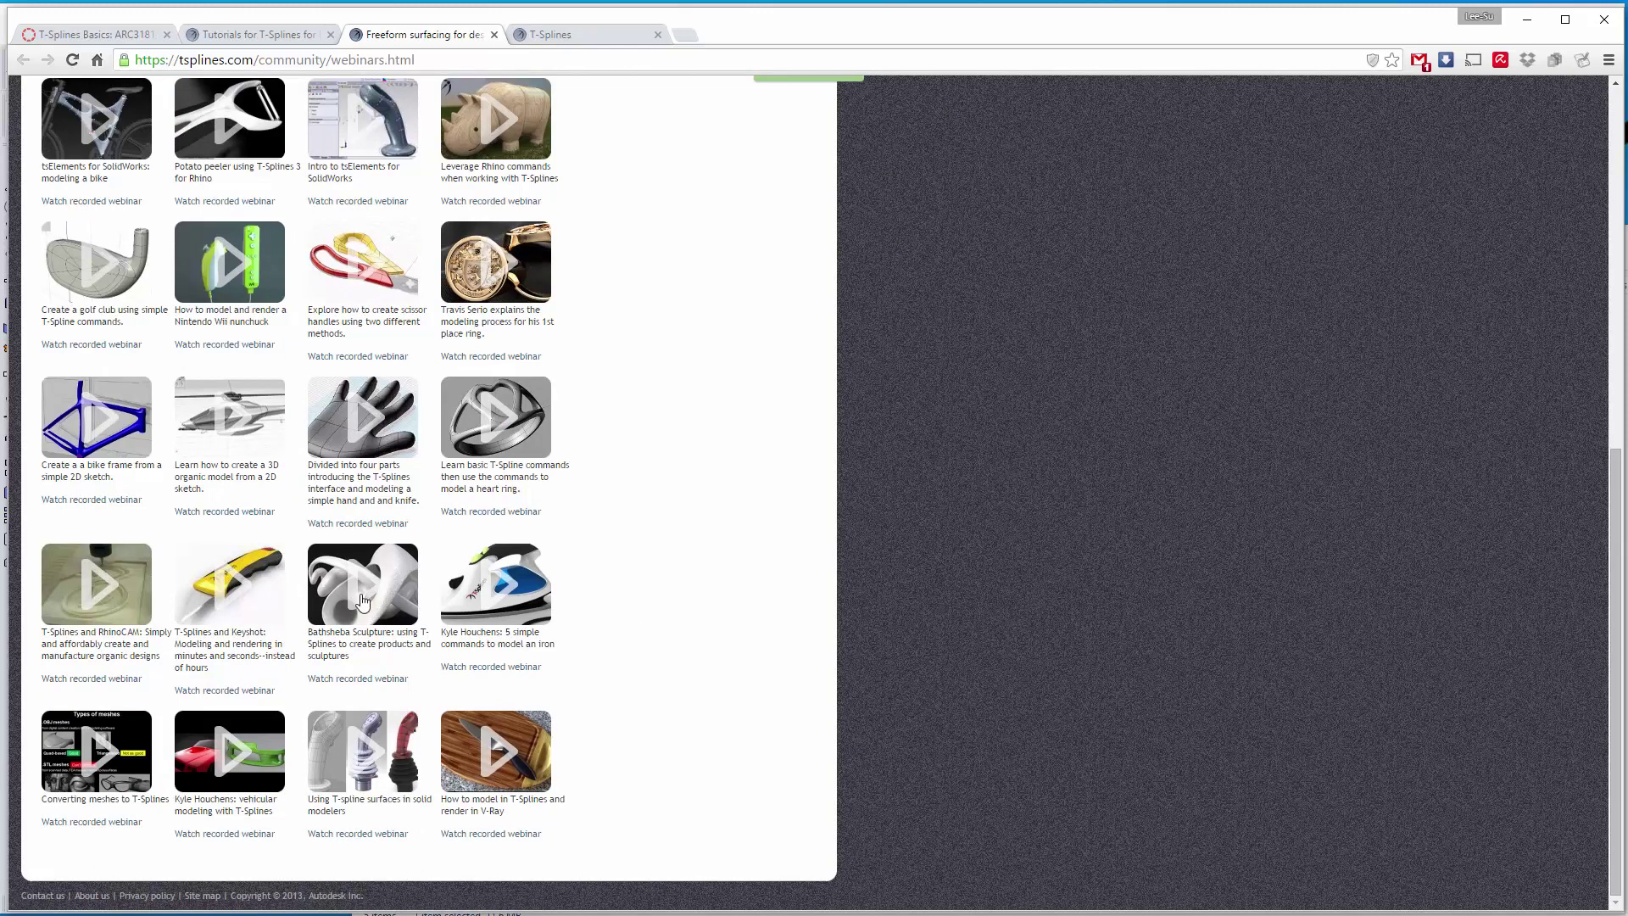
# Open the Bathsheba Sculpture webinar, look over its highlights and video, and return to the webinar list
pyautogui.click(499, 670)
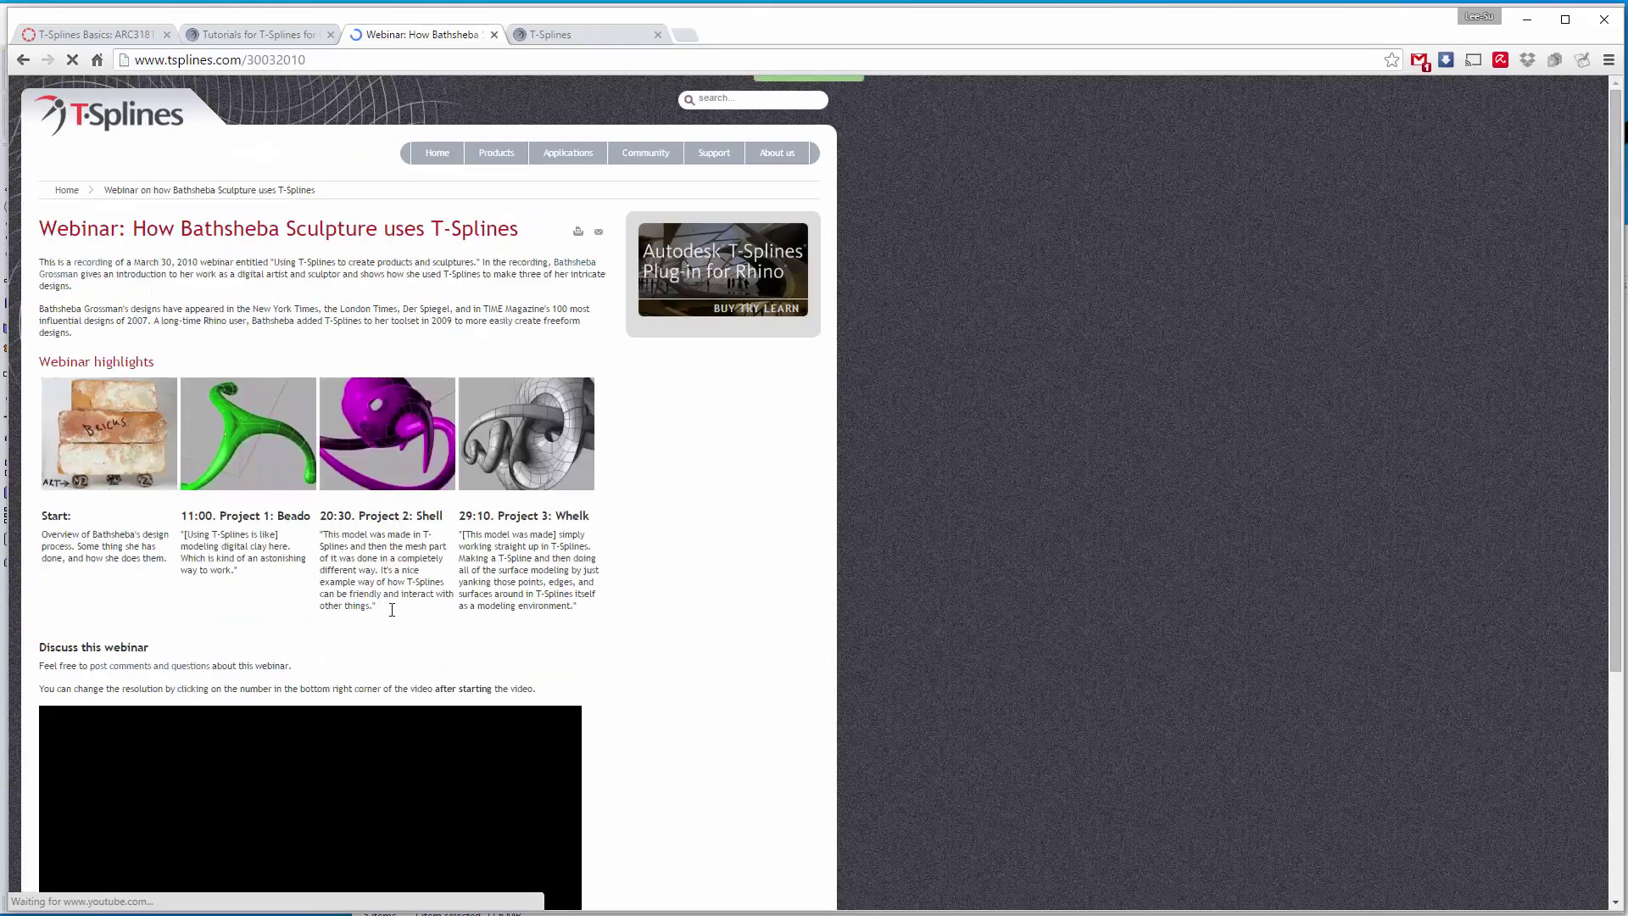
pyautogui.scroll(-4, 682, 585)
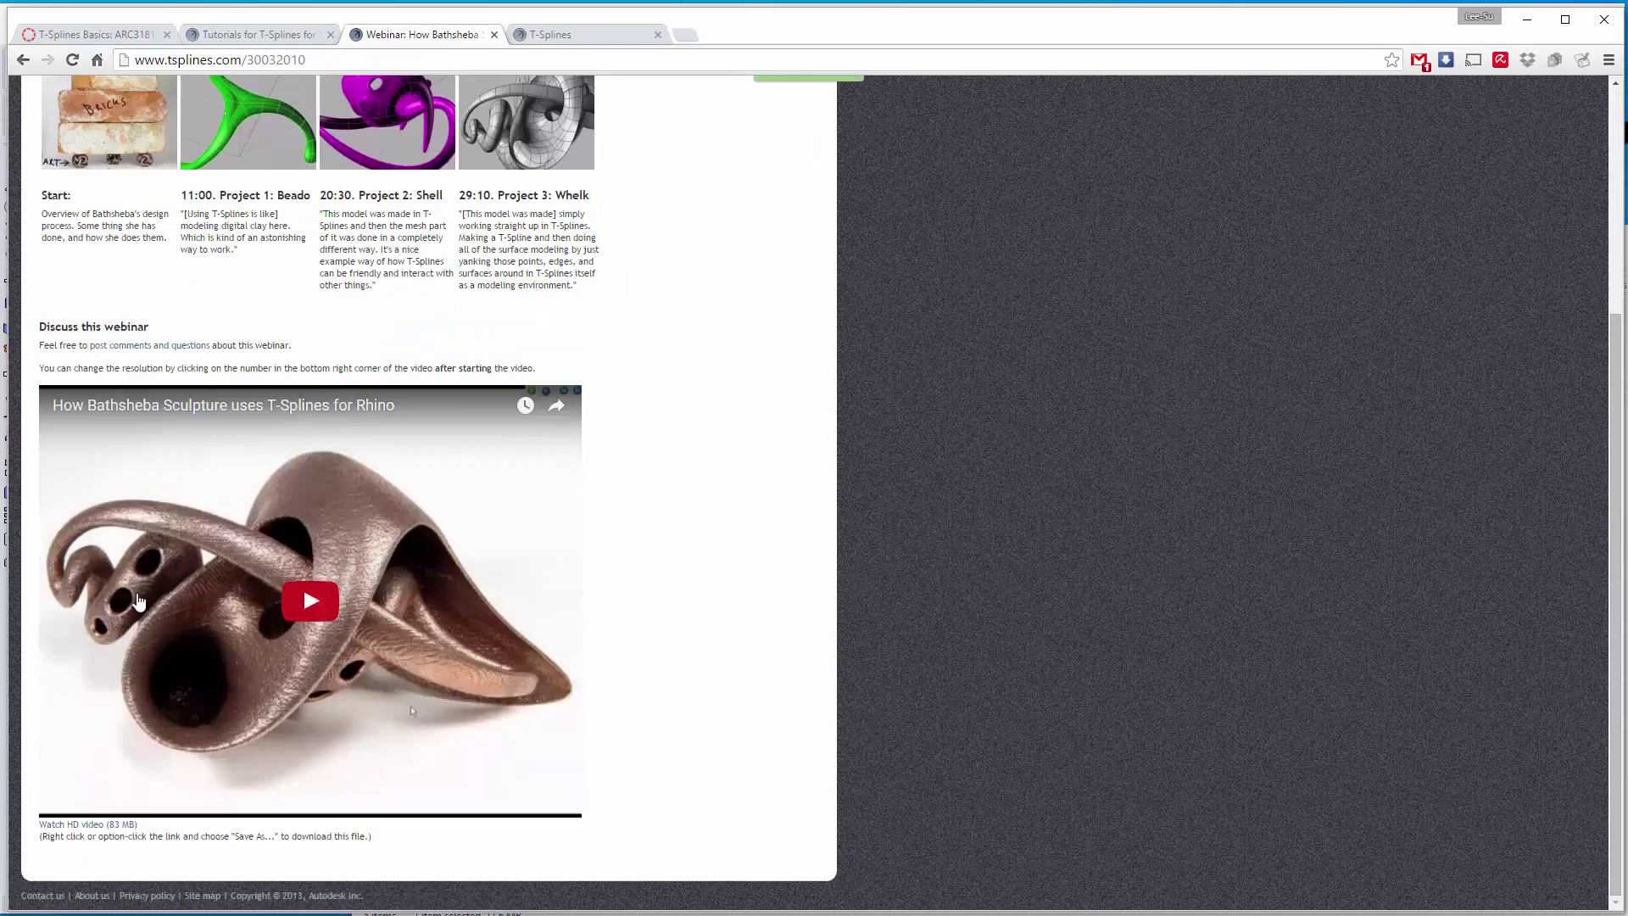
pyautogui.scroll(4, 749, 463)
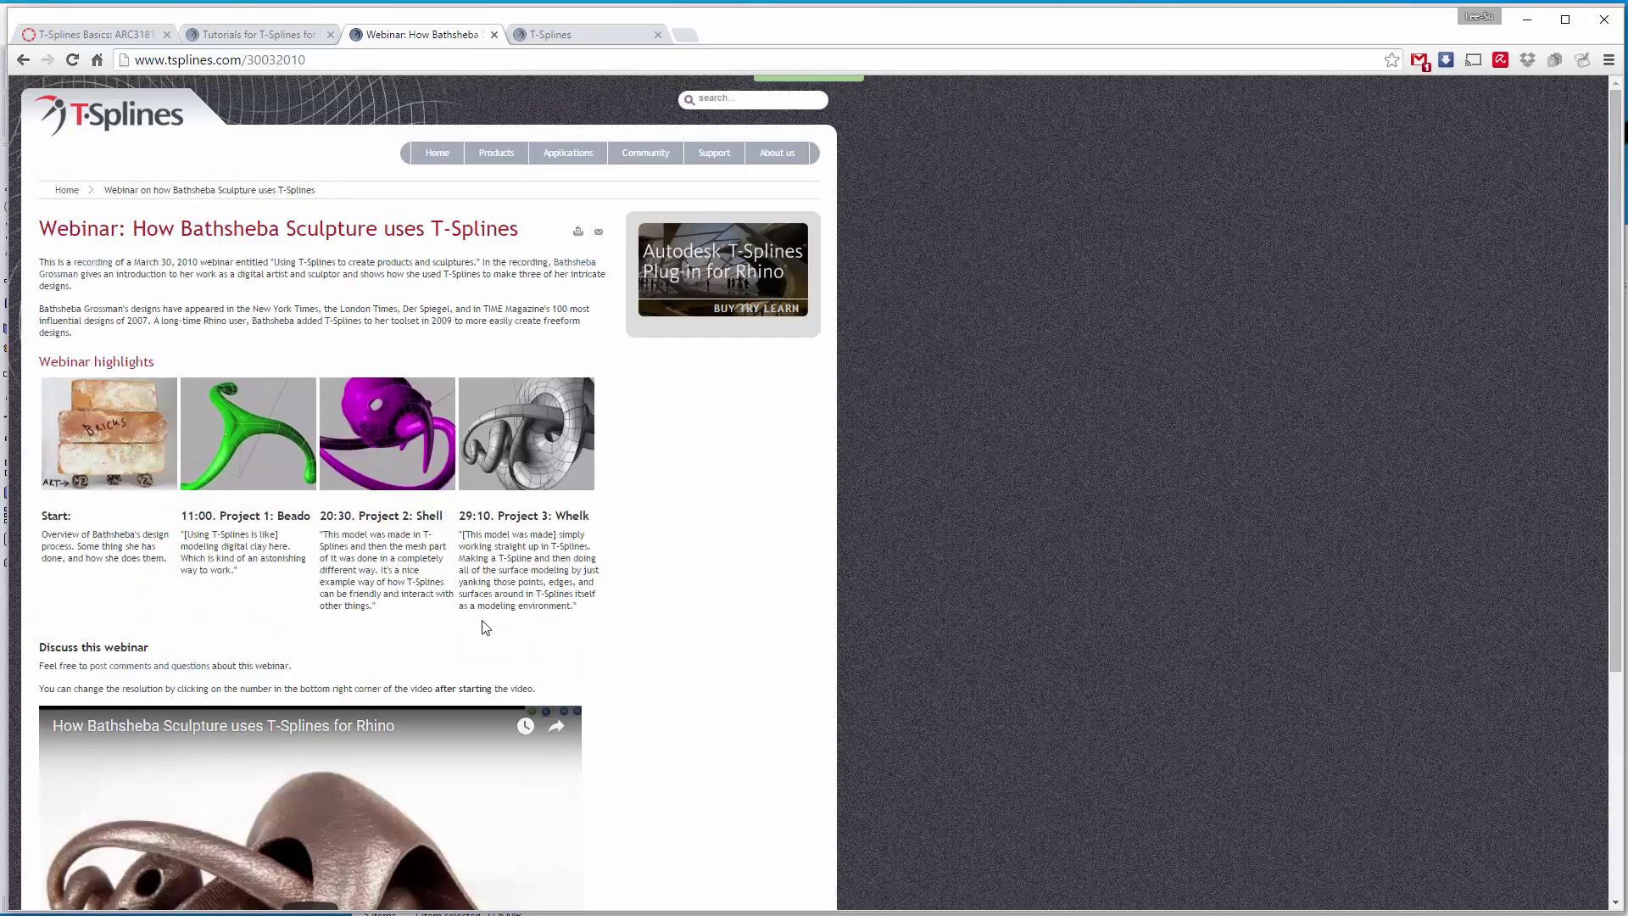
pyautogui.click(23, 59)
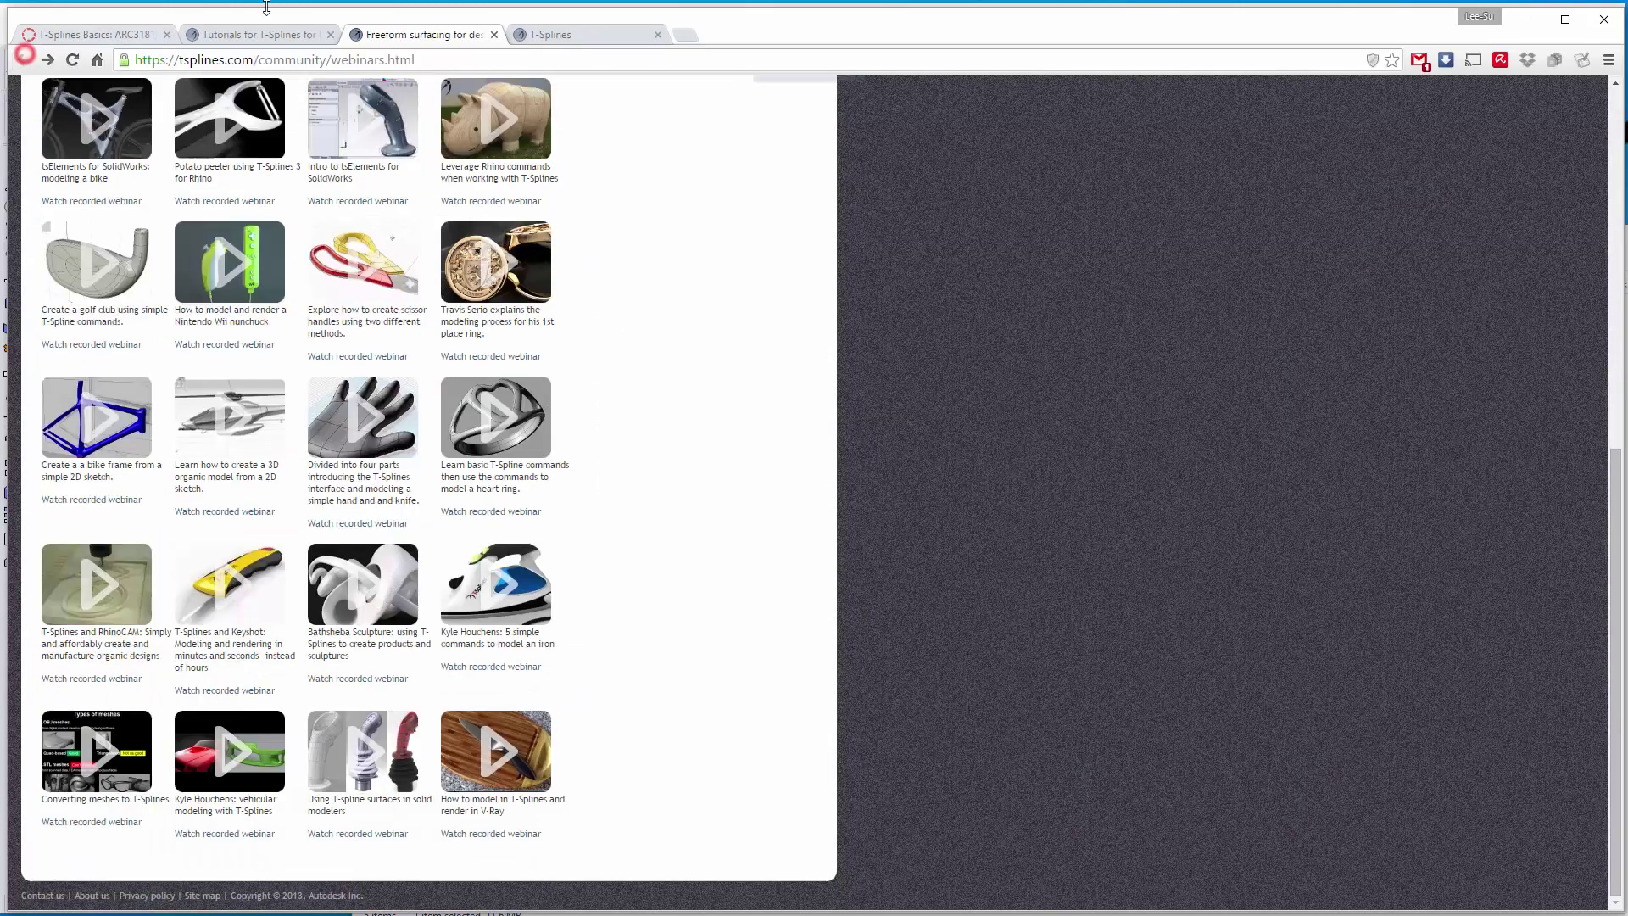
# Return to the course page and open TrainingGuide(2011).pdf in a new tab
pyautogui.click(102, 34)
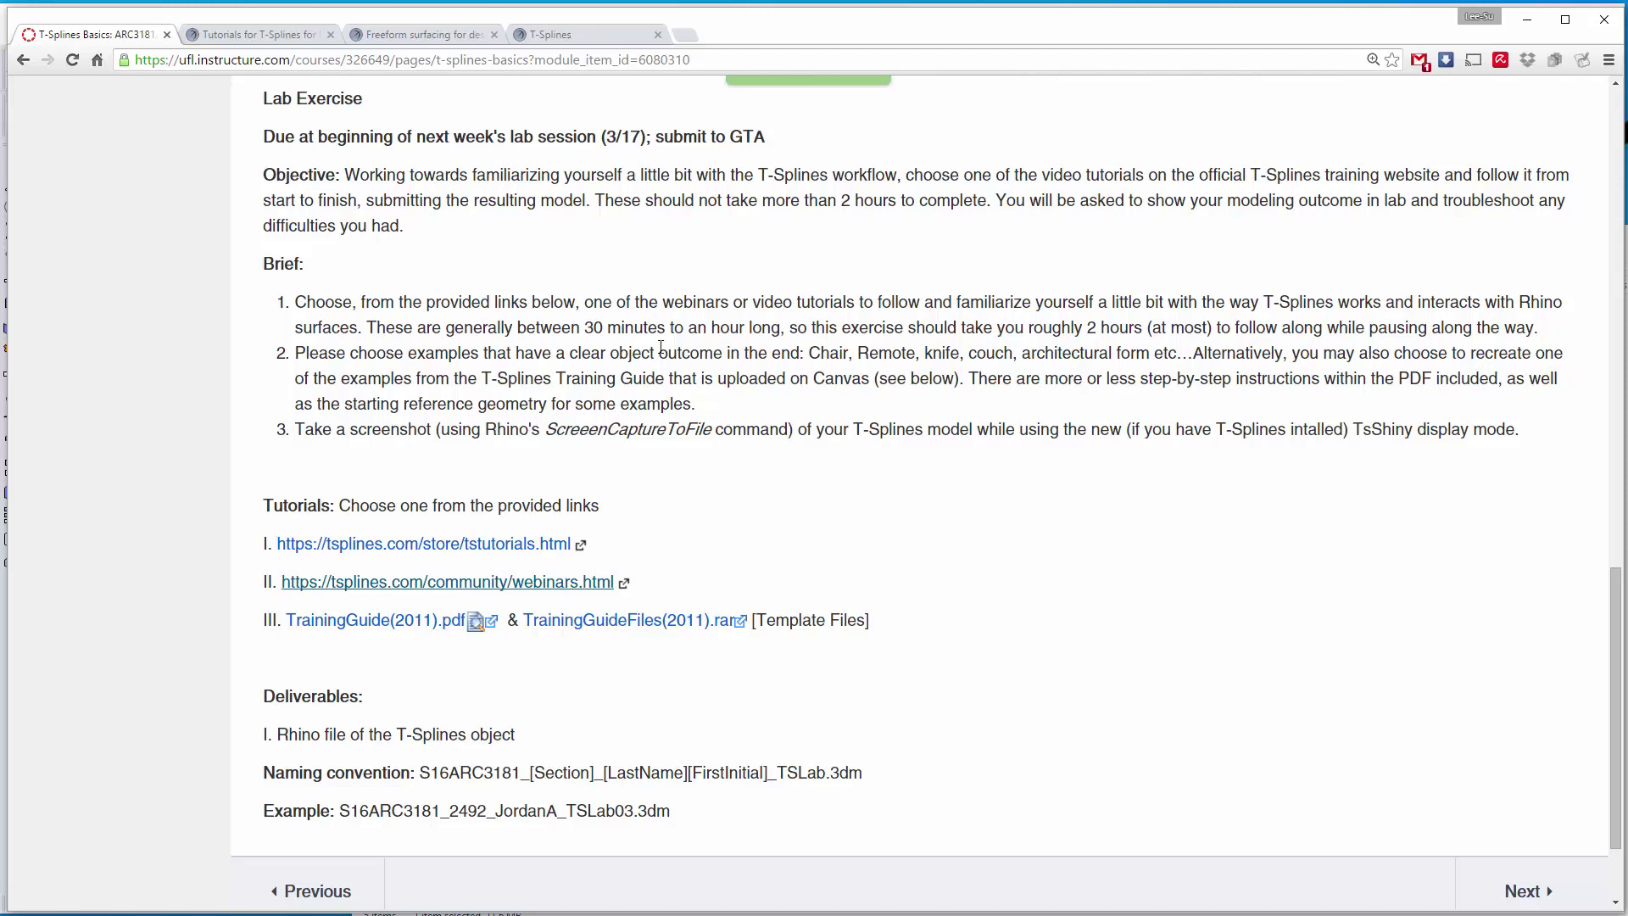
pyautogui.rightClick(376, 625)
pyautogui.click(415, 638)
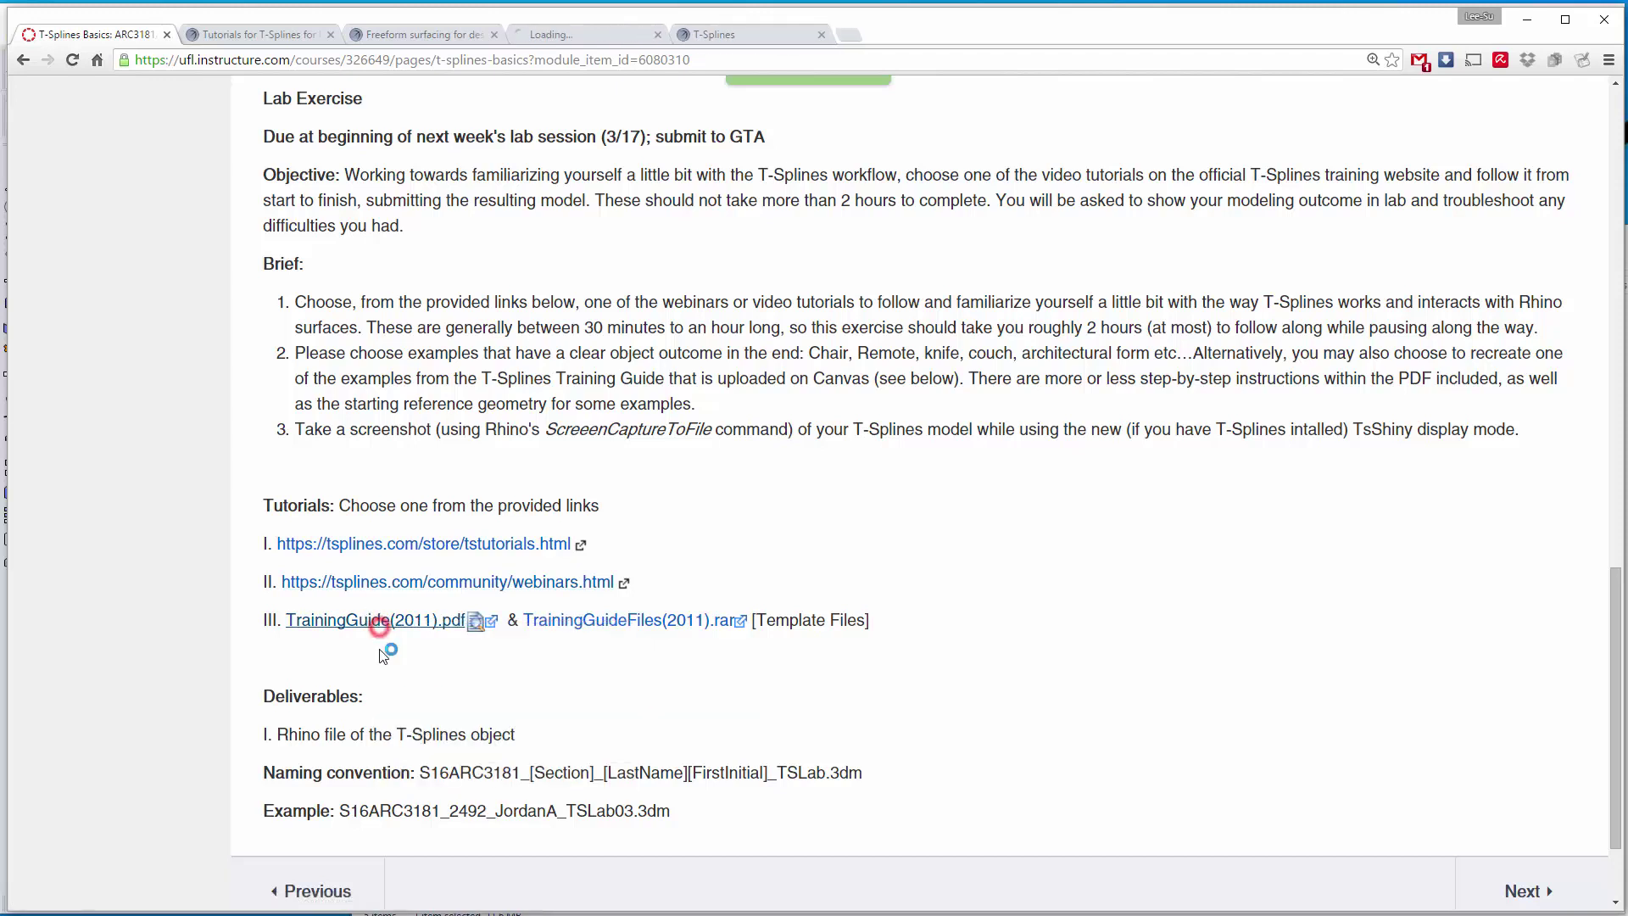
pyautogui.click(584, 41)
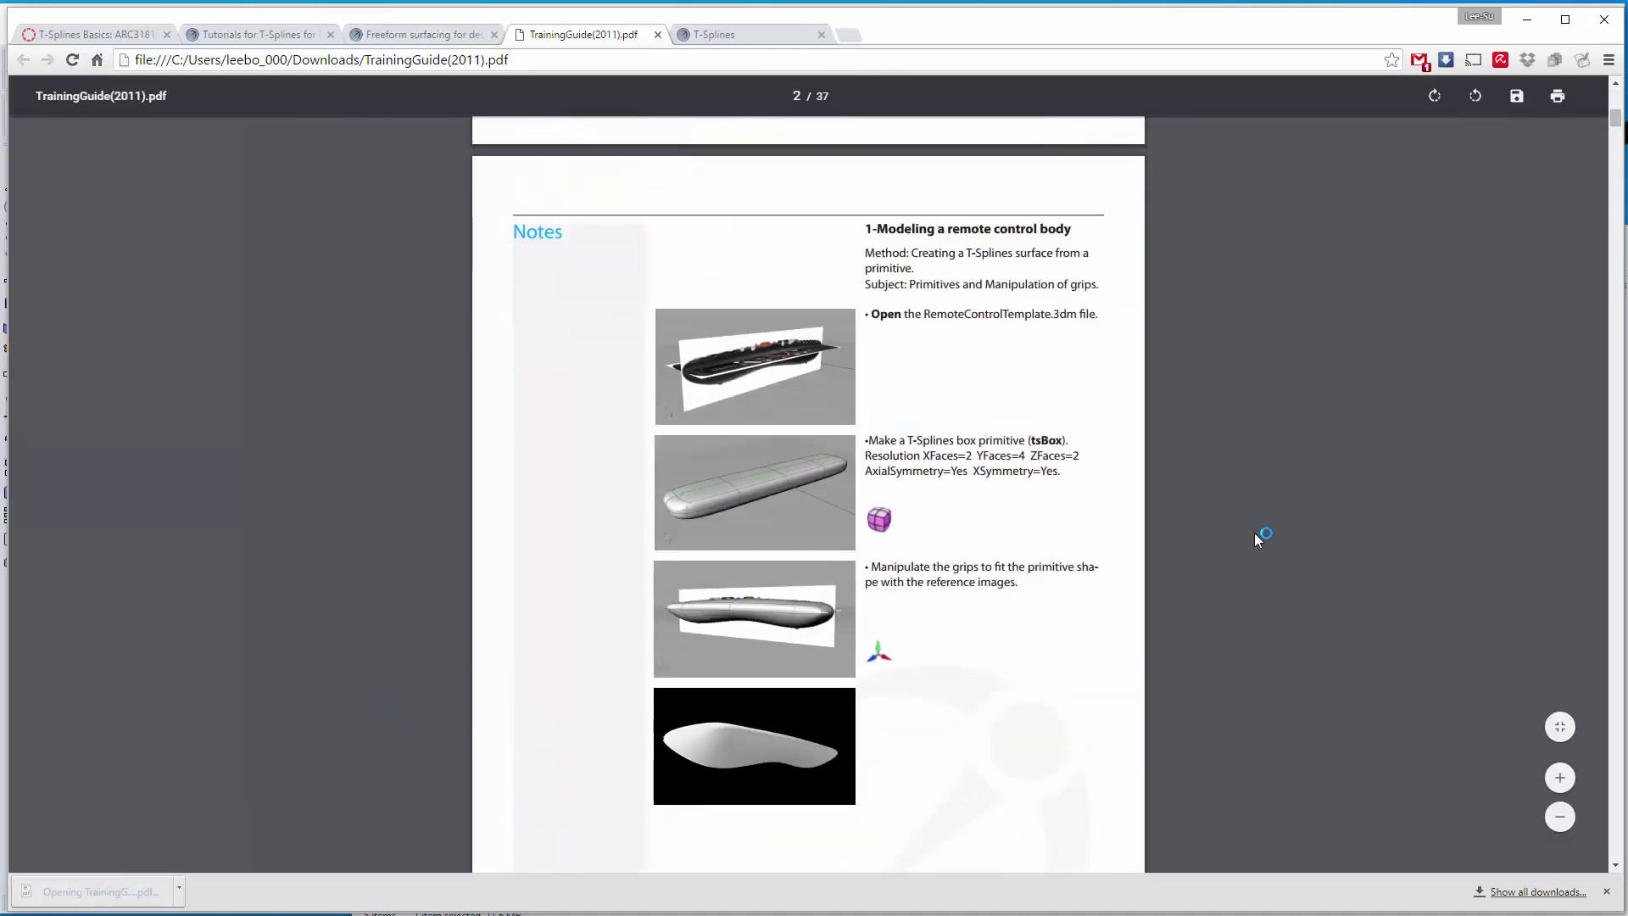
# Look through the training guide's remote control, mug, spoon and hairdryer exercises, and check the course page's template files link
pyautogui.scroll(6, 1255, 534)
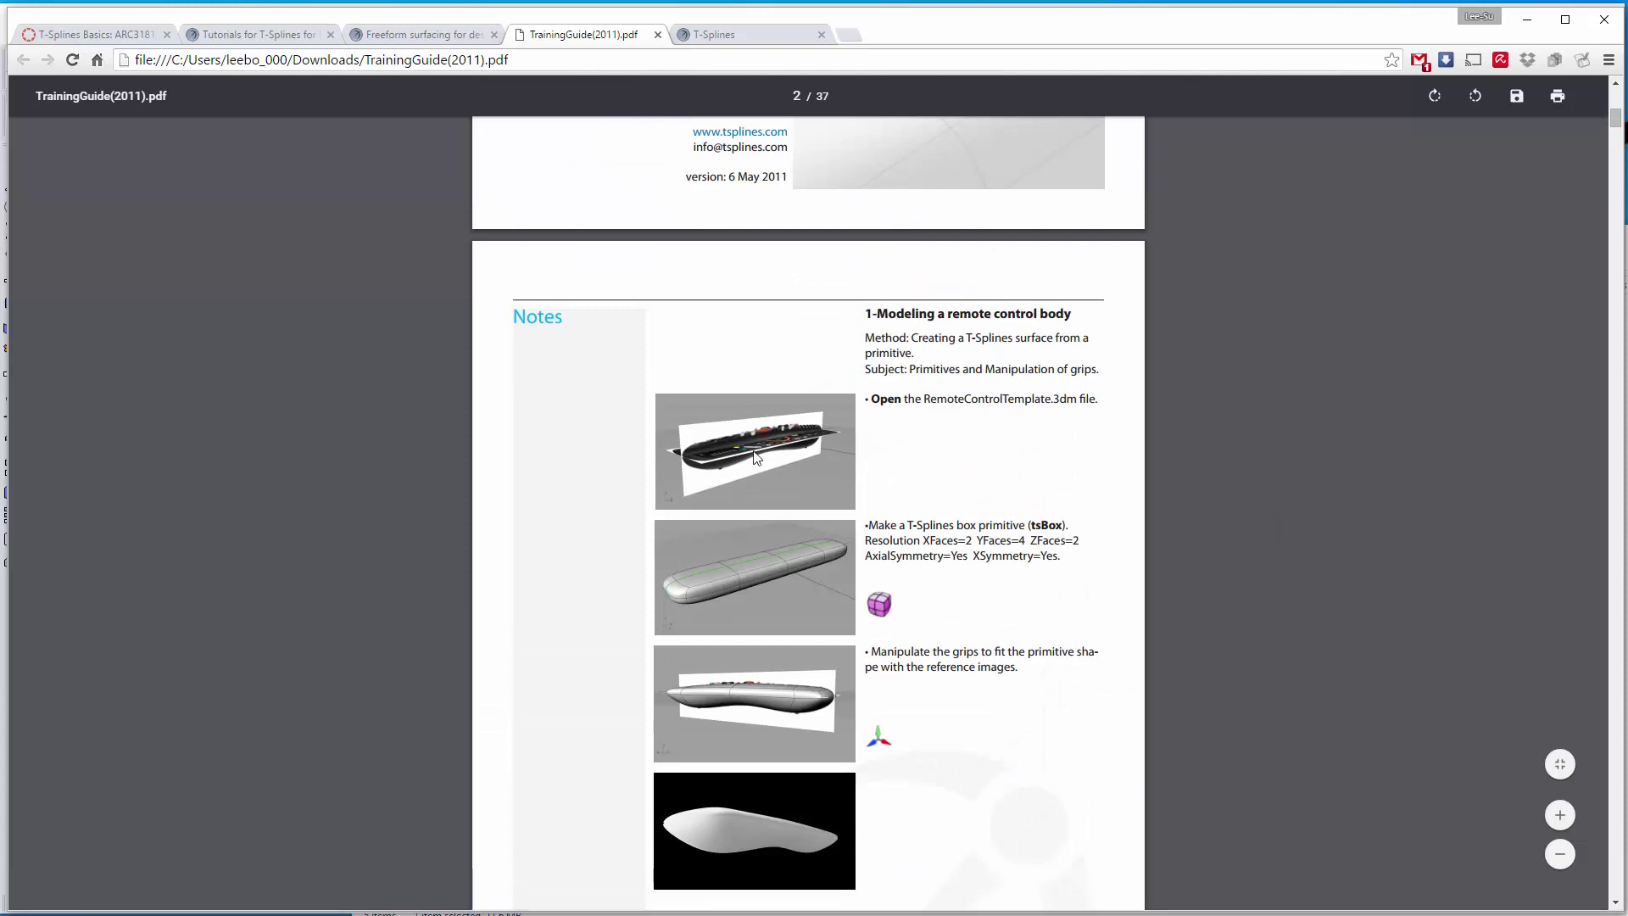
pyautogui.scroll(-11, 744, 551)
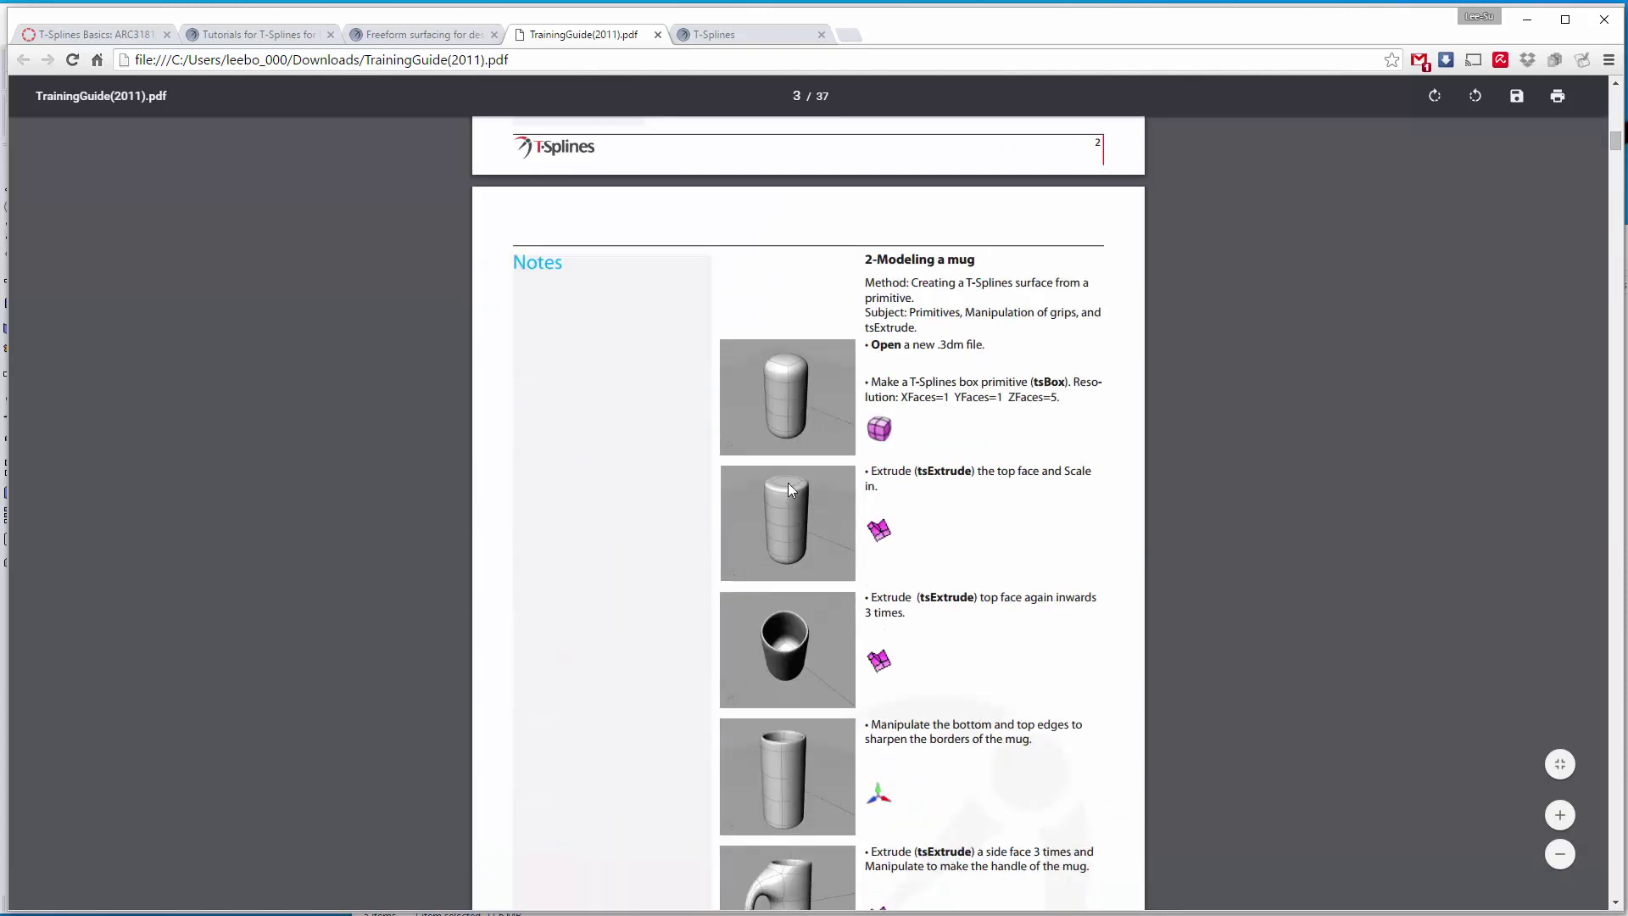
pyautogui.scroll(-2, 785, 494)
pyautogui.scroll(-4, 794, 465)
pyautogui.scroll(-7, 803, 497)
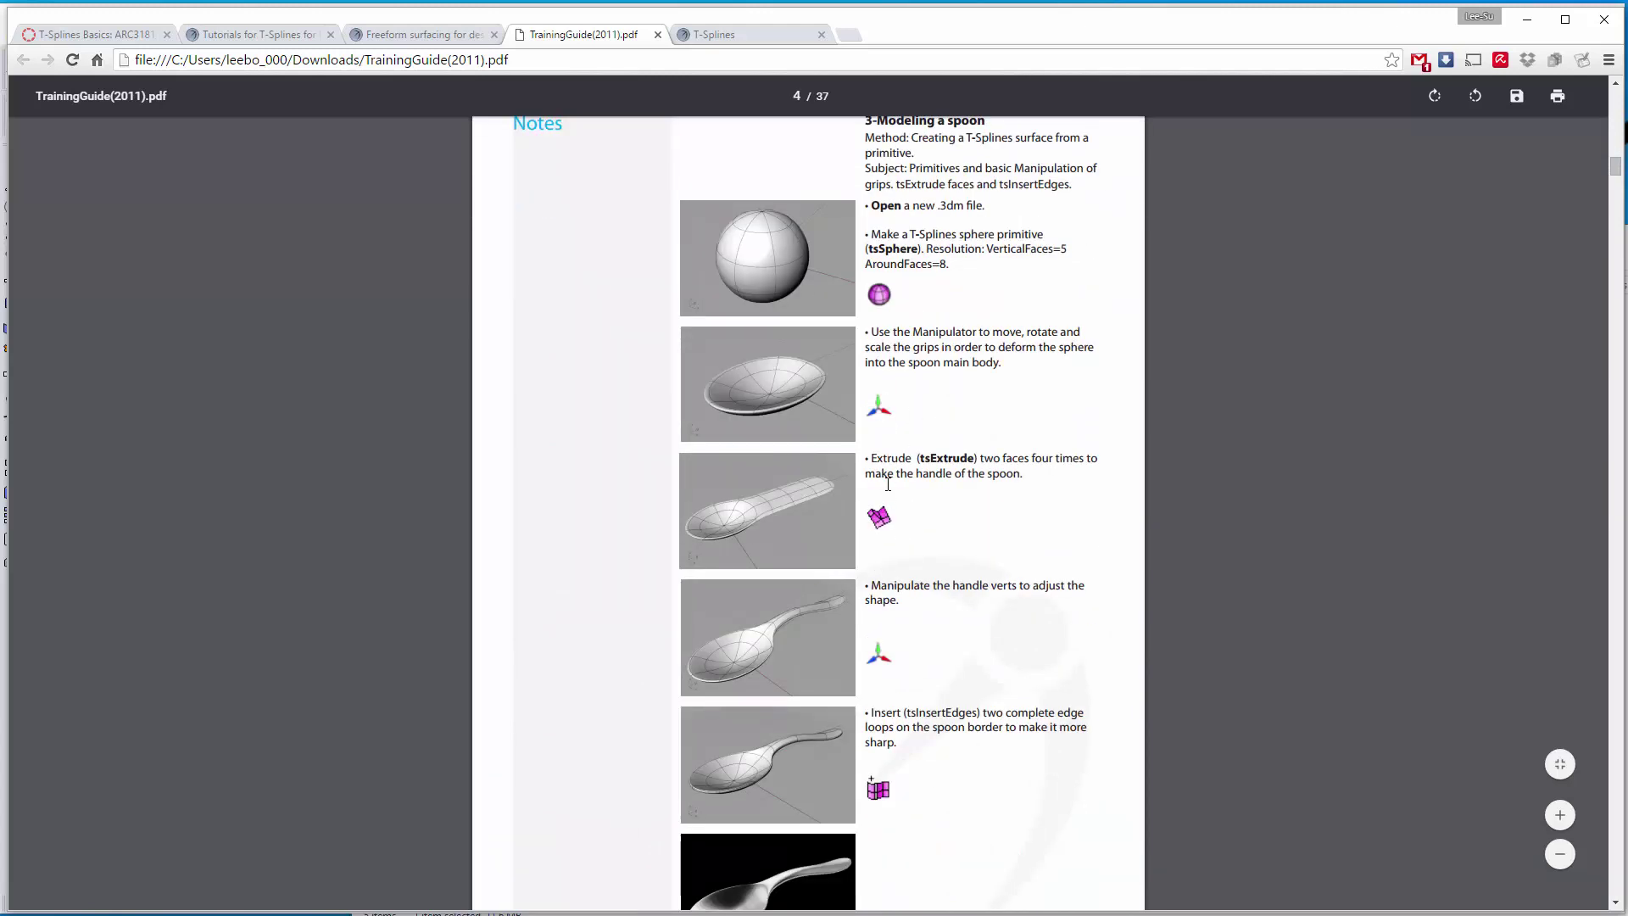
pyautogui.scroll(-10, 887, 485)
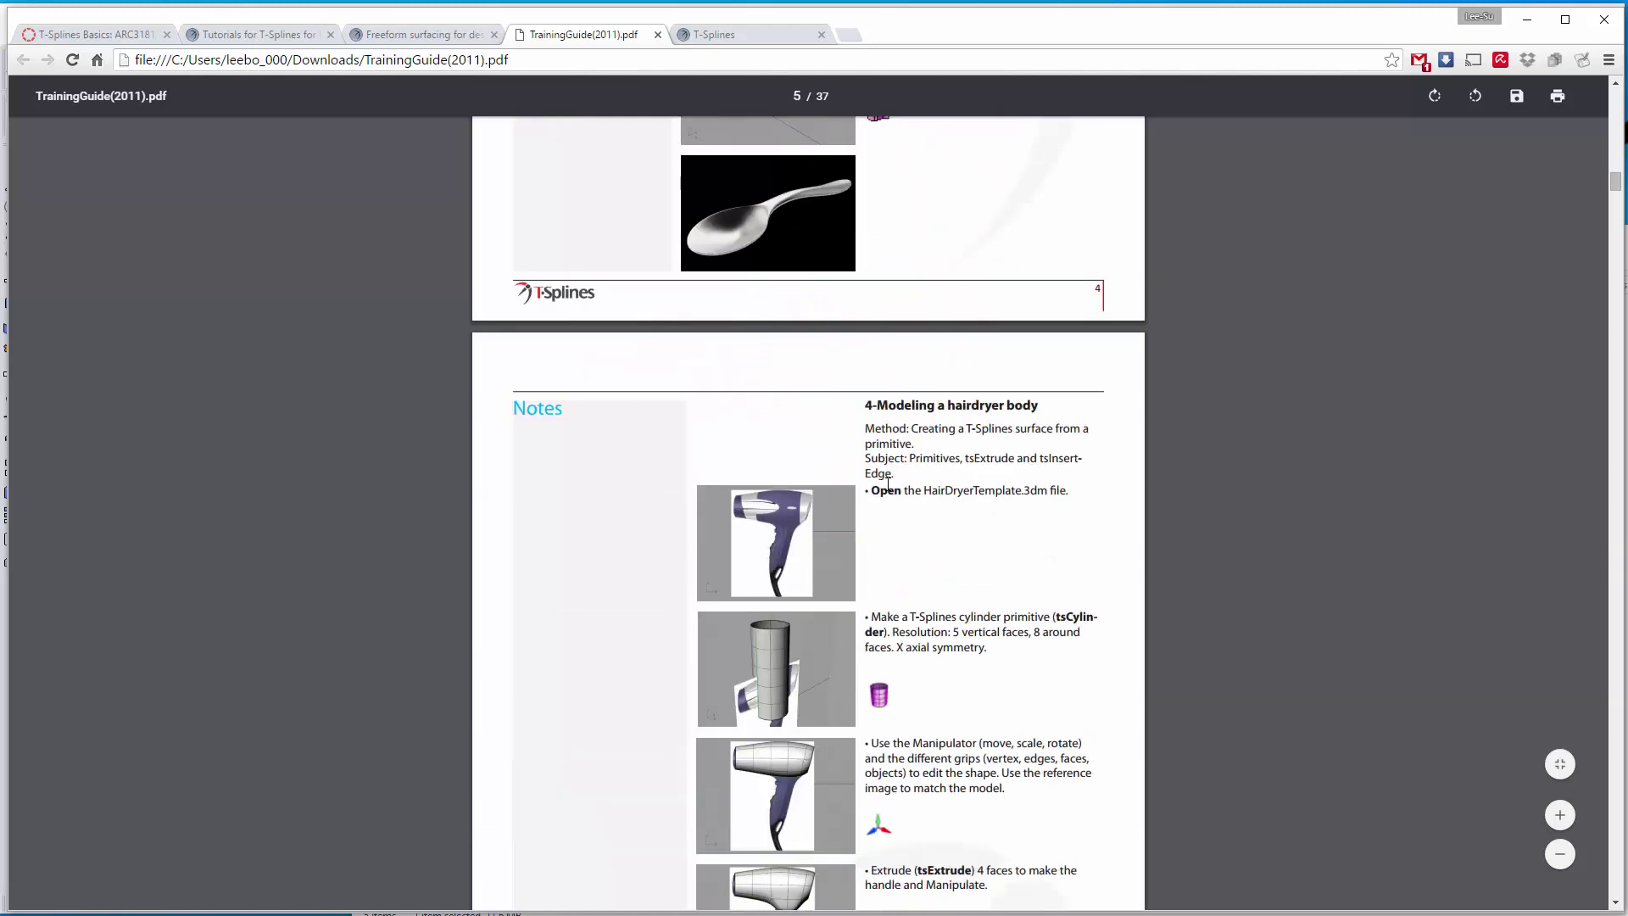
pyautogui.scroll(-12, 888, 485)
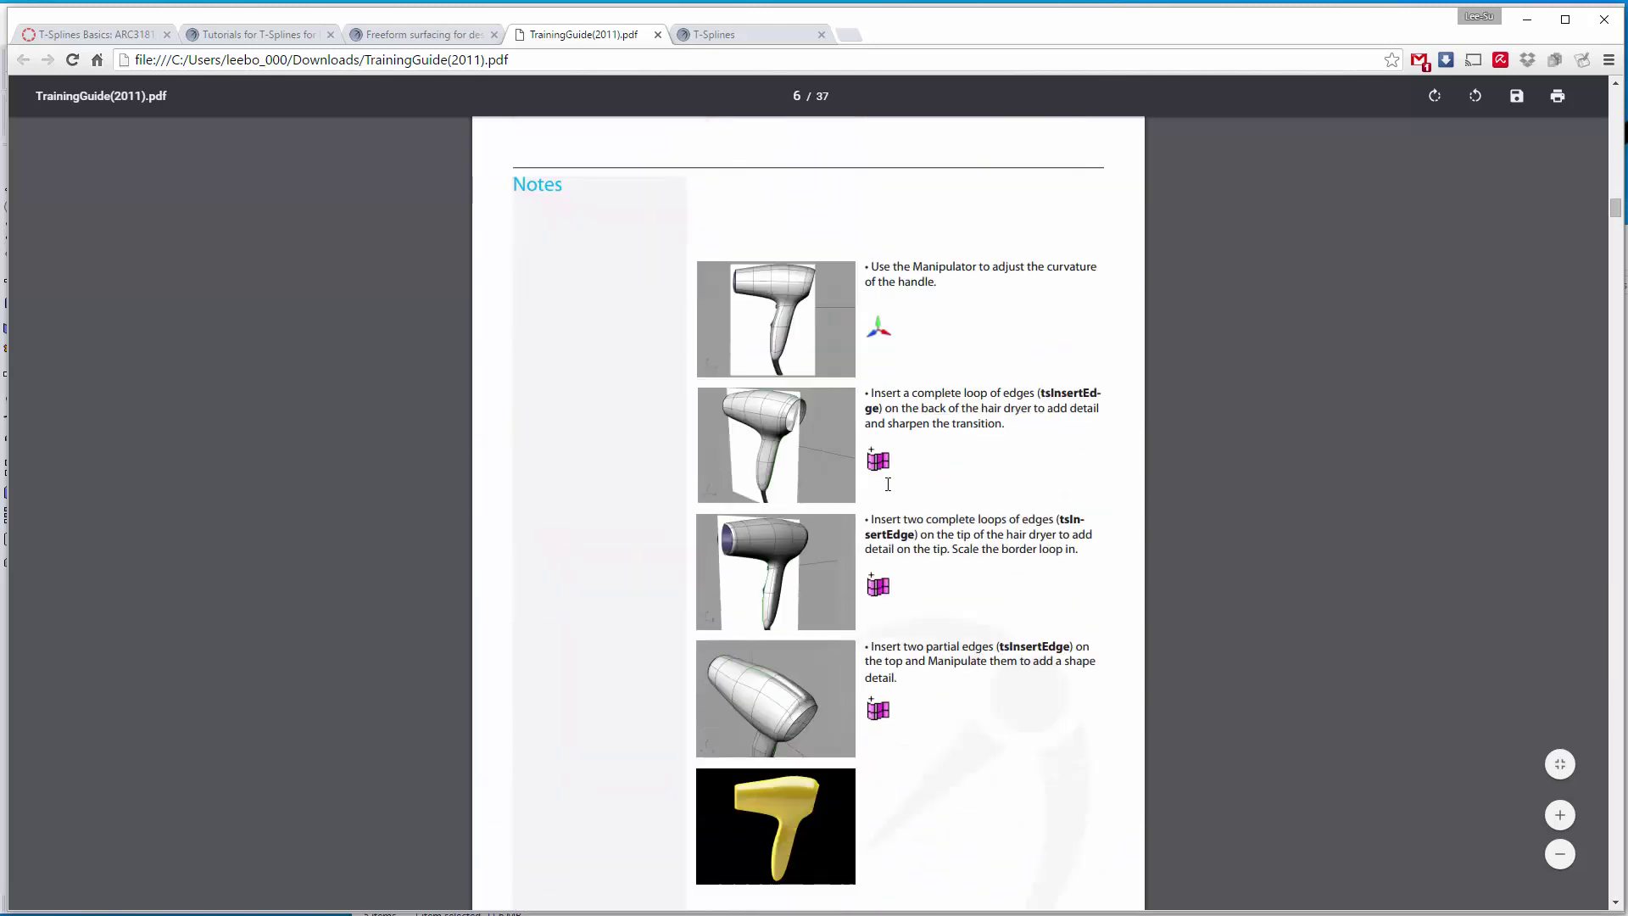
pyautogui.scroll(-1, 779, 571)
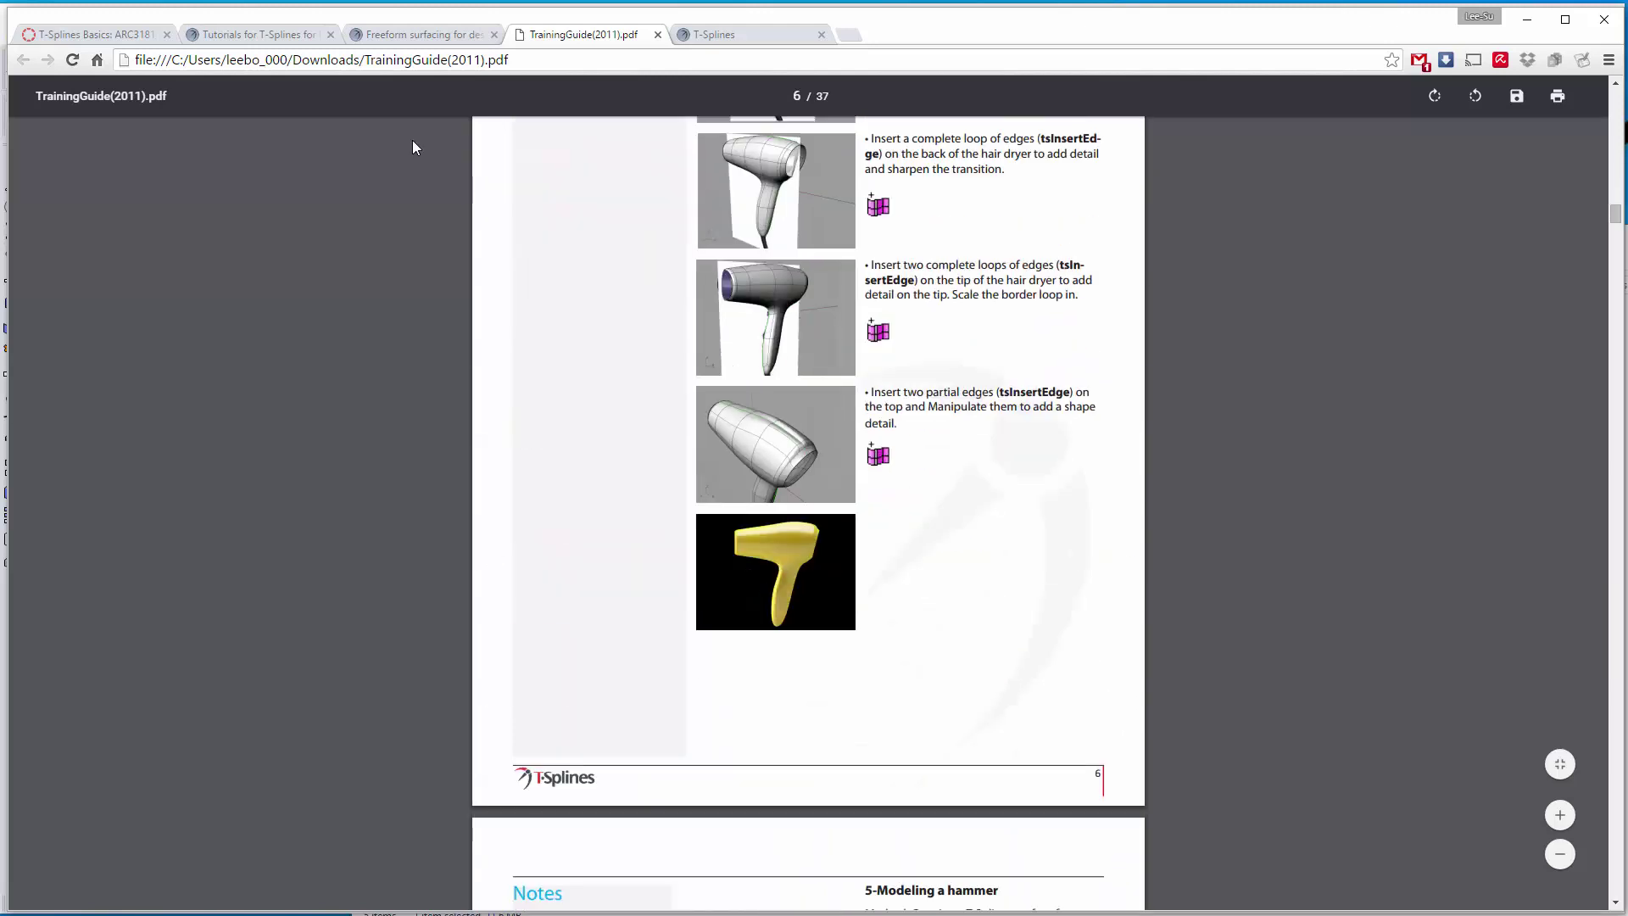
pyautogui.click(94, 34)
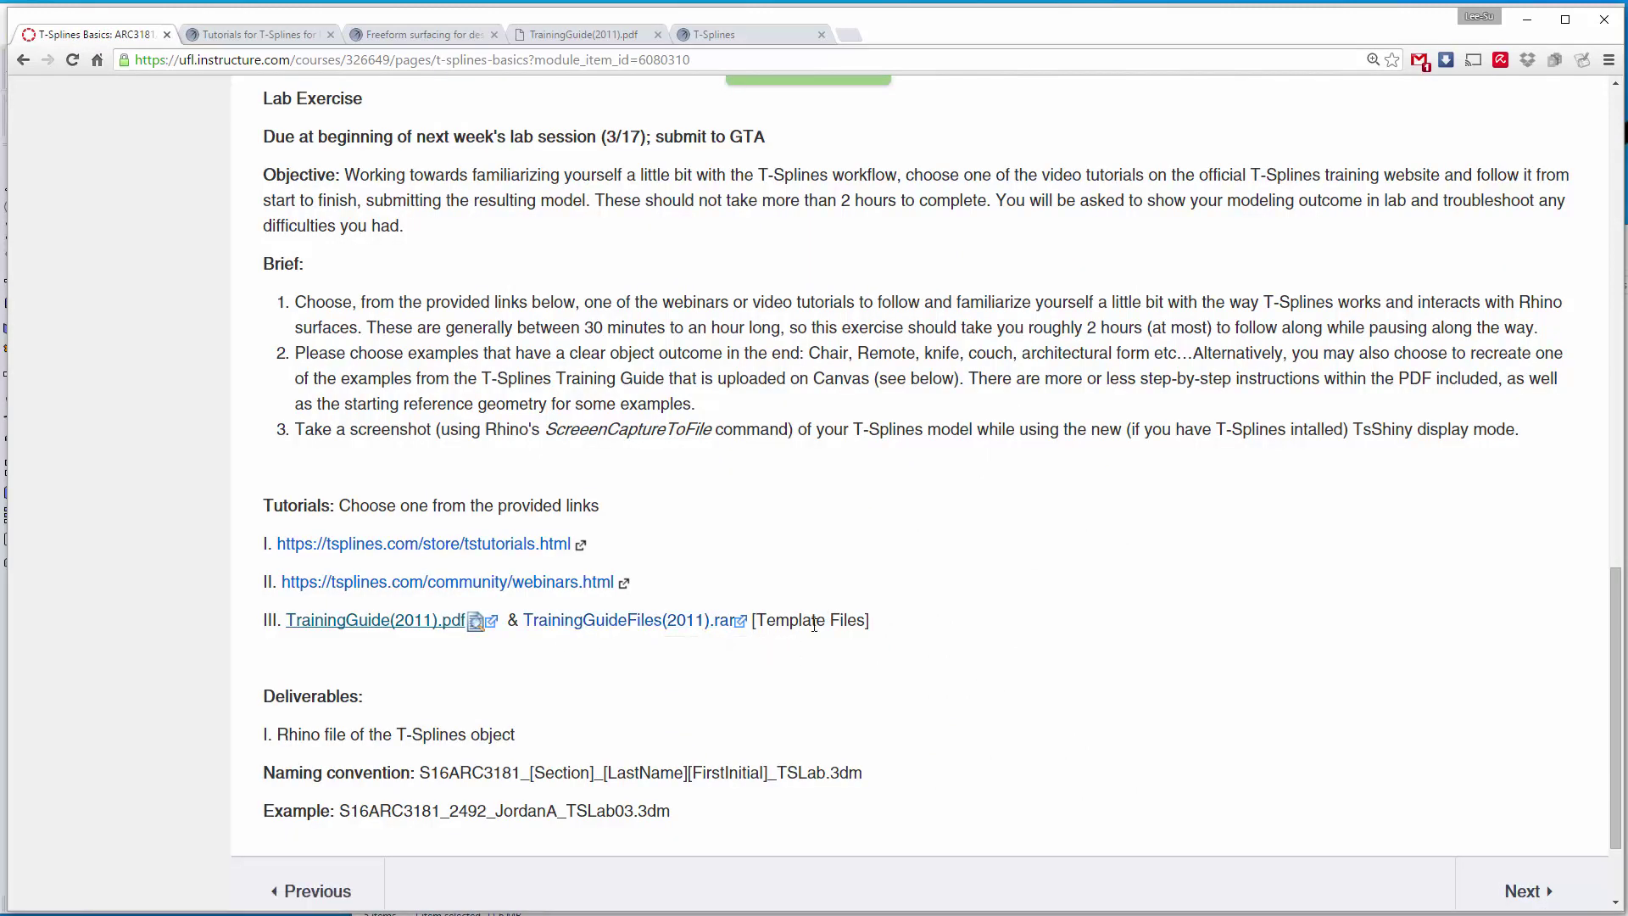
pyautogui.click(616, 39)
# Look through the training guide's exercises from modeling a hammer to modeling an architecture form
pyautogui.scroll(-7, 996, 515)
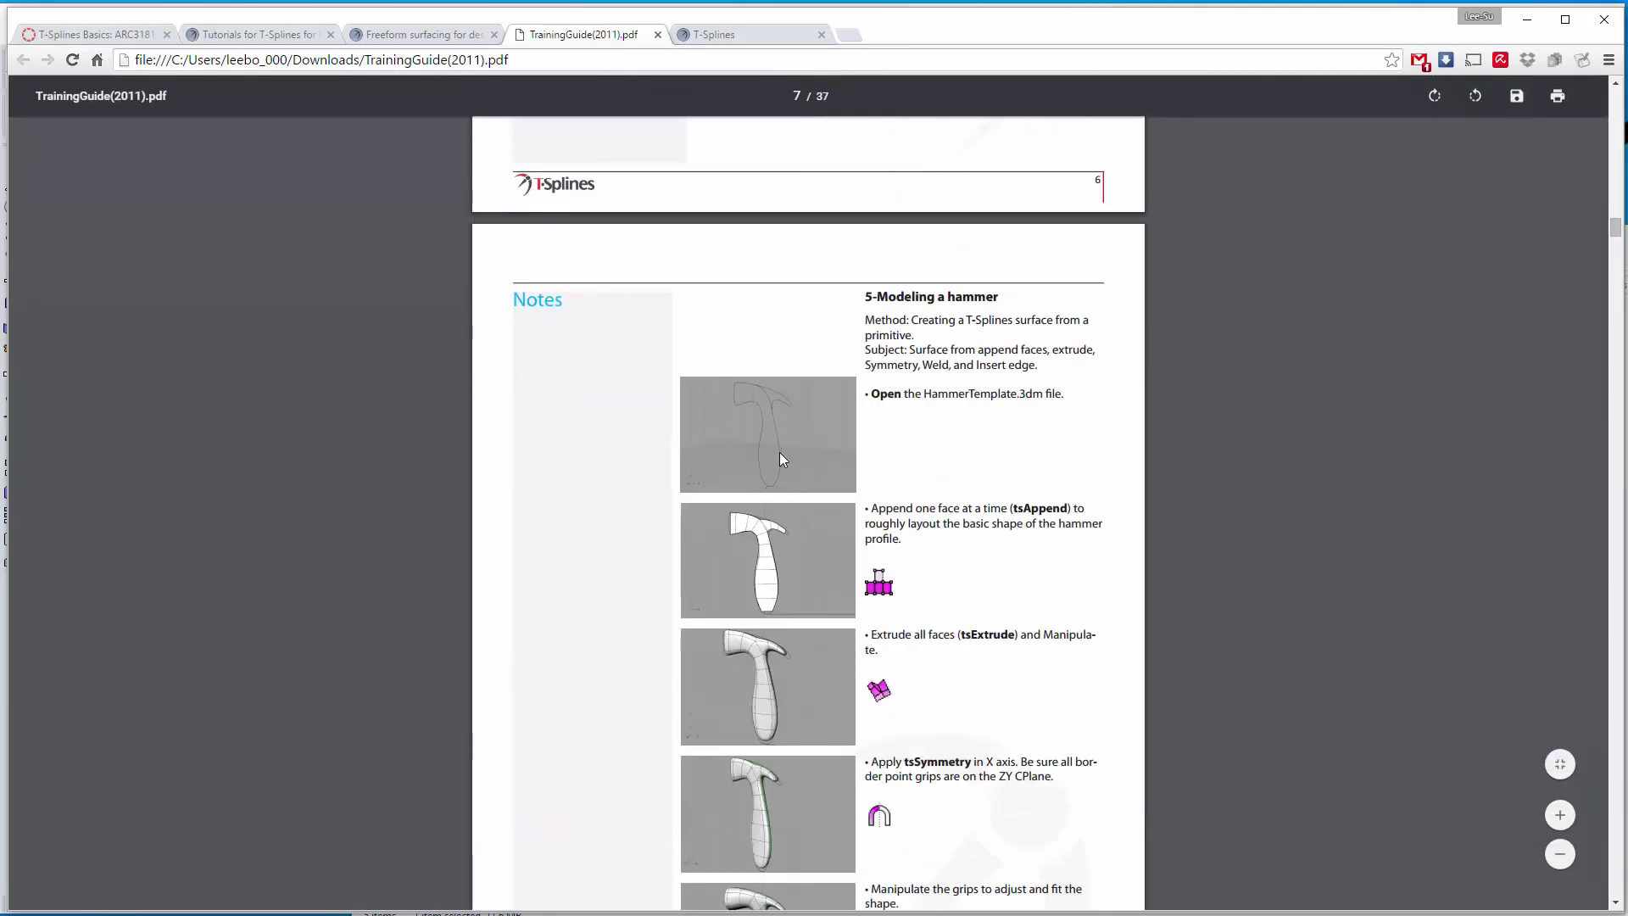
pyautogui.scroll(-5, 805, 427)
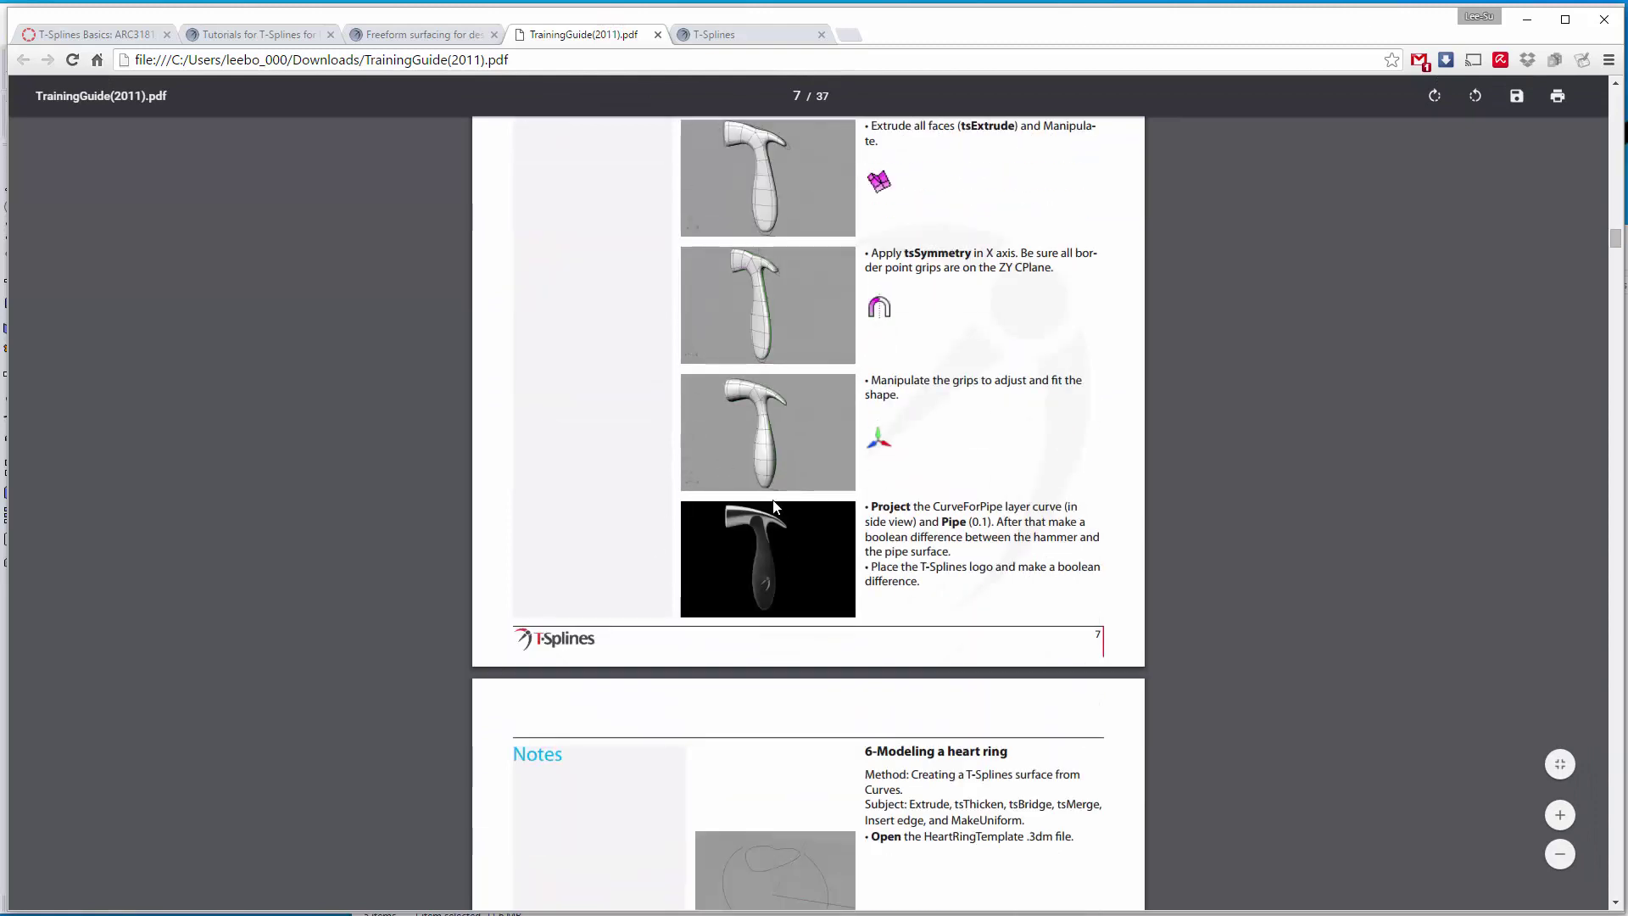
pyautogui.scroll(-5, 787, 533)
pyautogui.scroll(-7, 1031, 506)
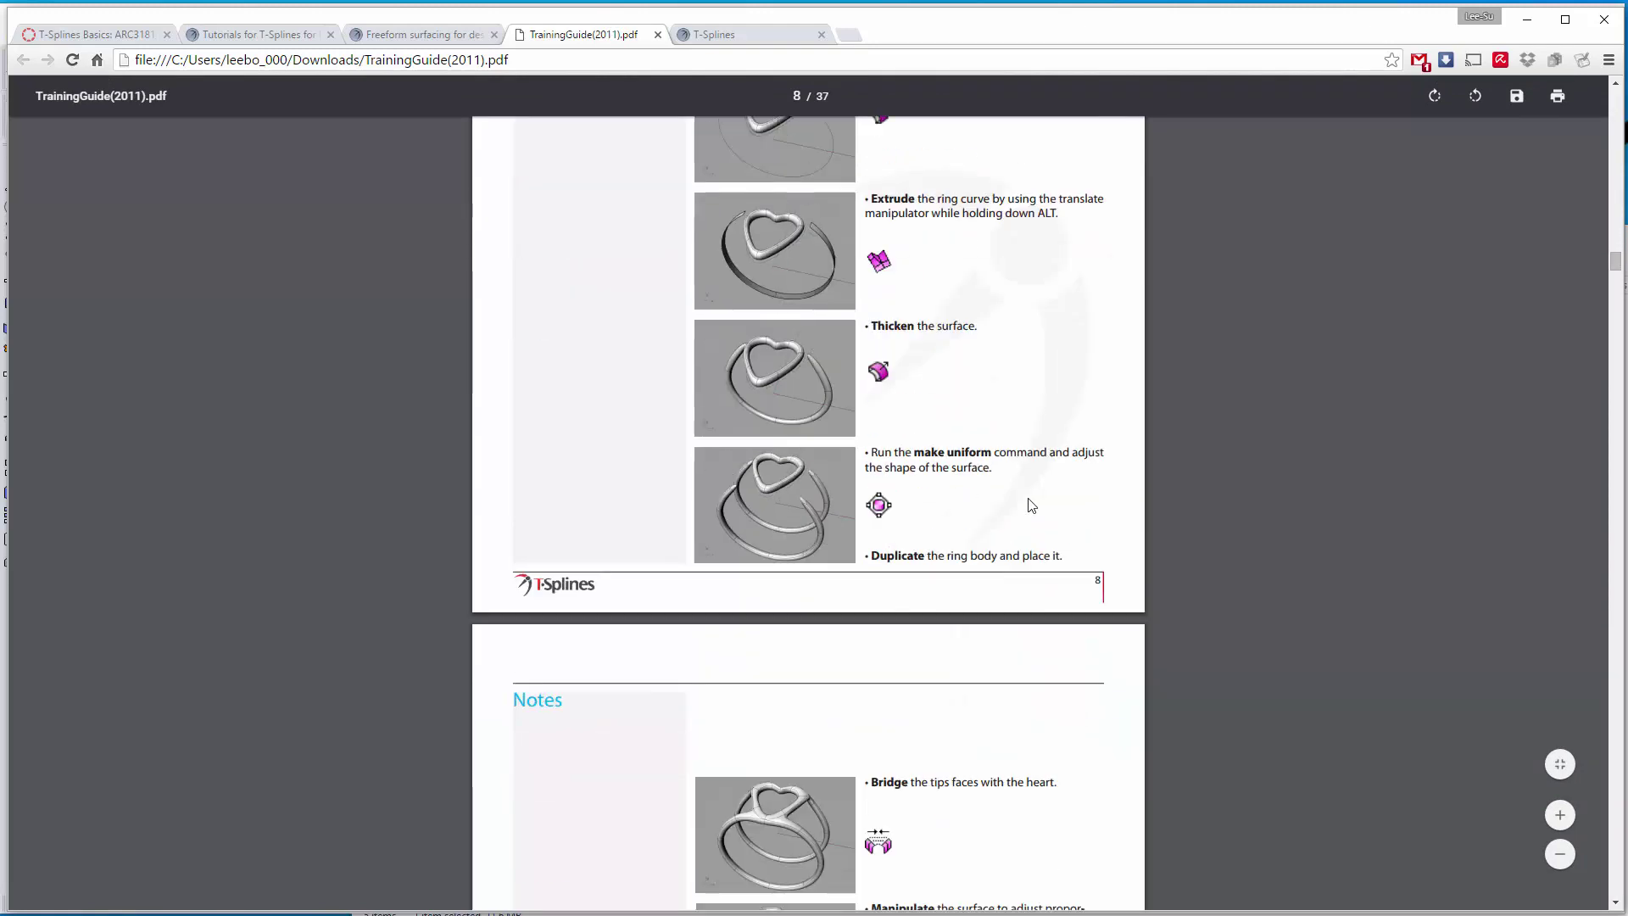
pyautogui.scroll(-15, 851, 492)
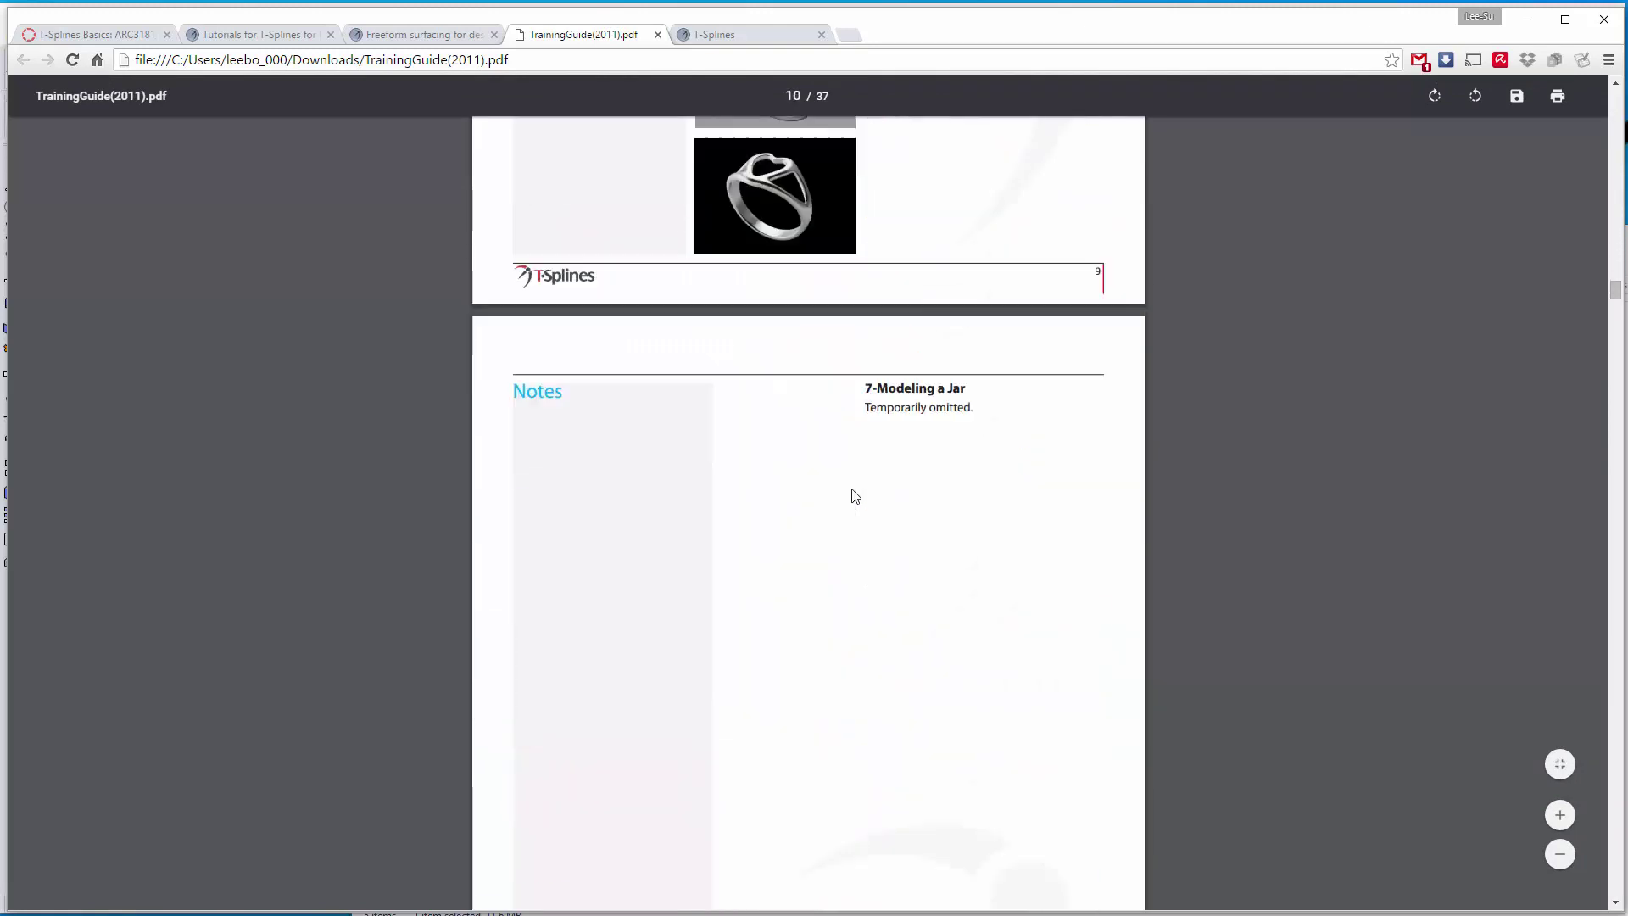
pyautogui.scroll(-9, 854, 495)
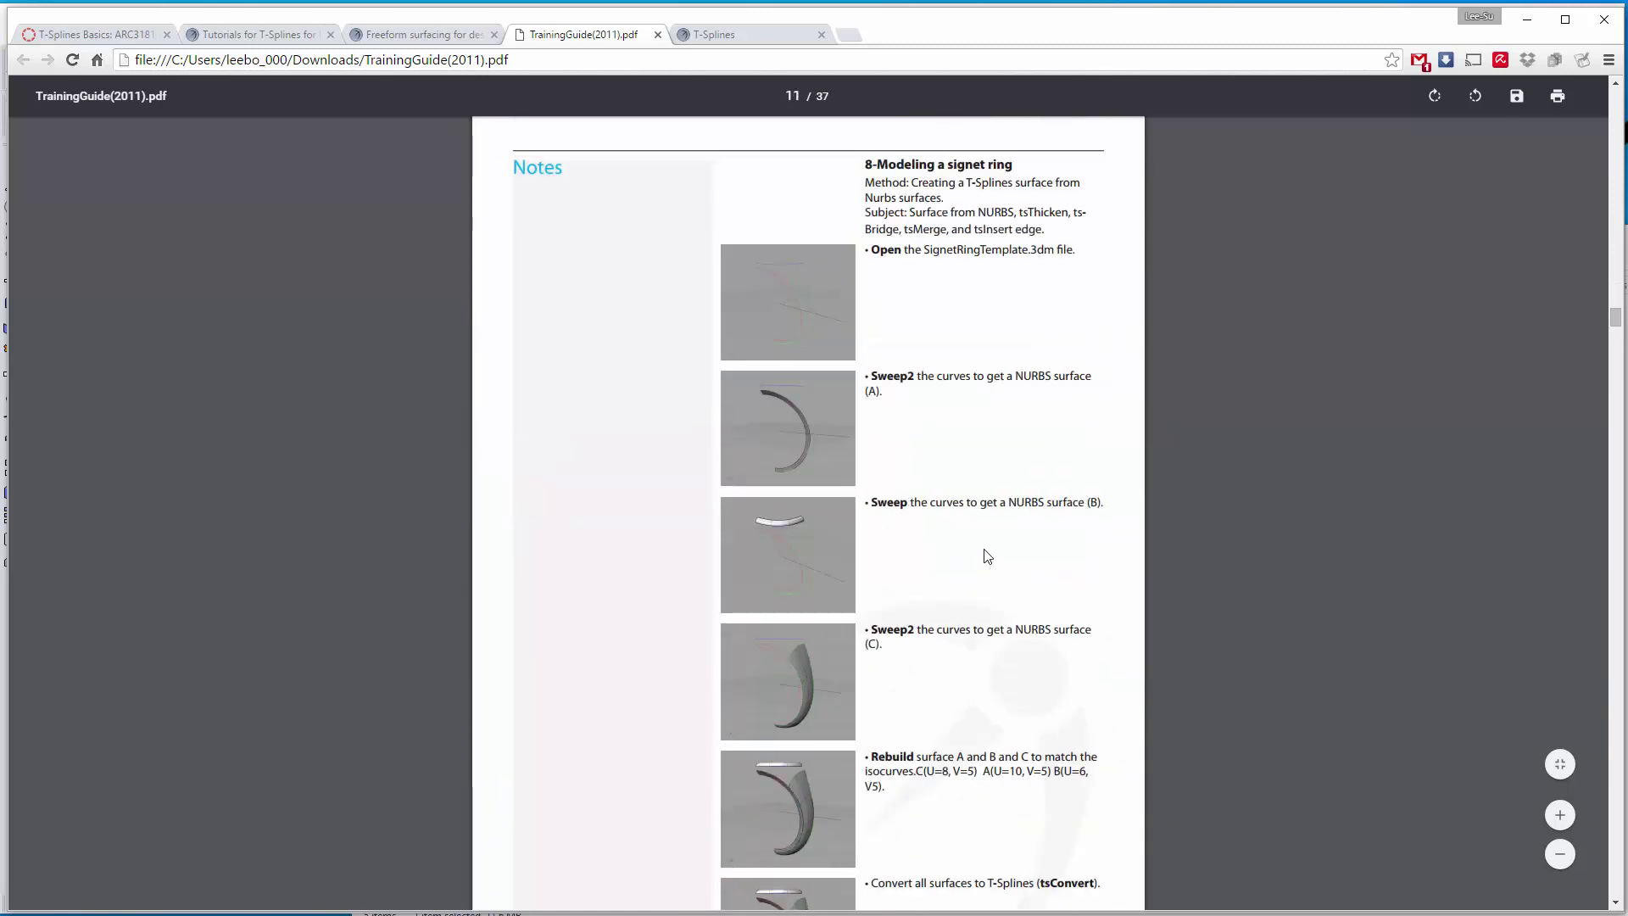
pyautogui.scroll(-18, 986, 556)
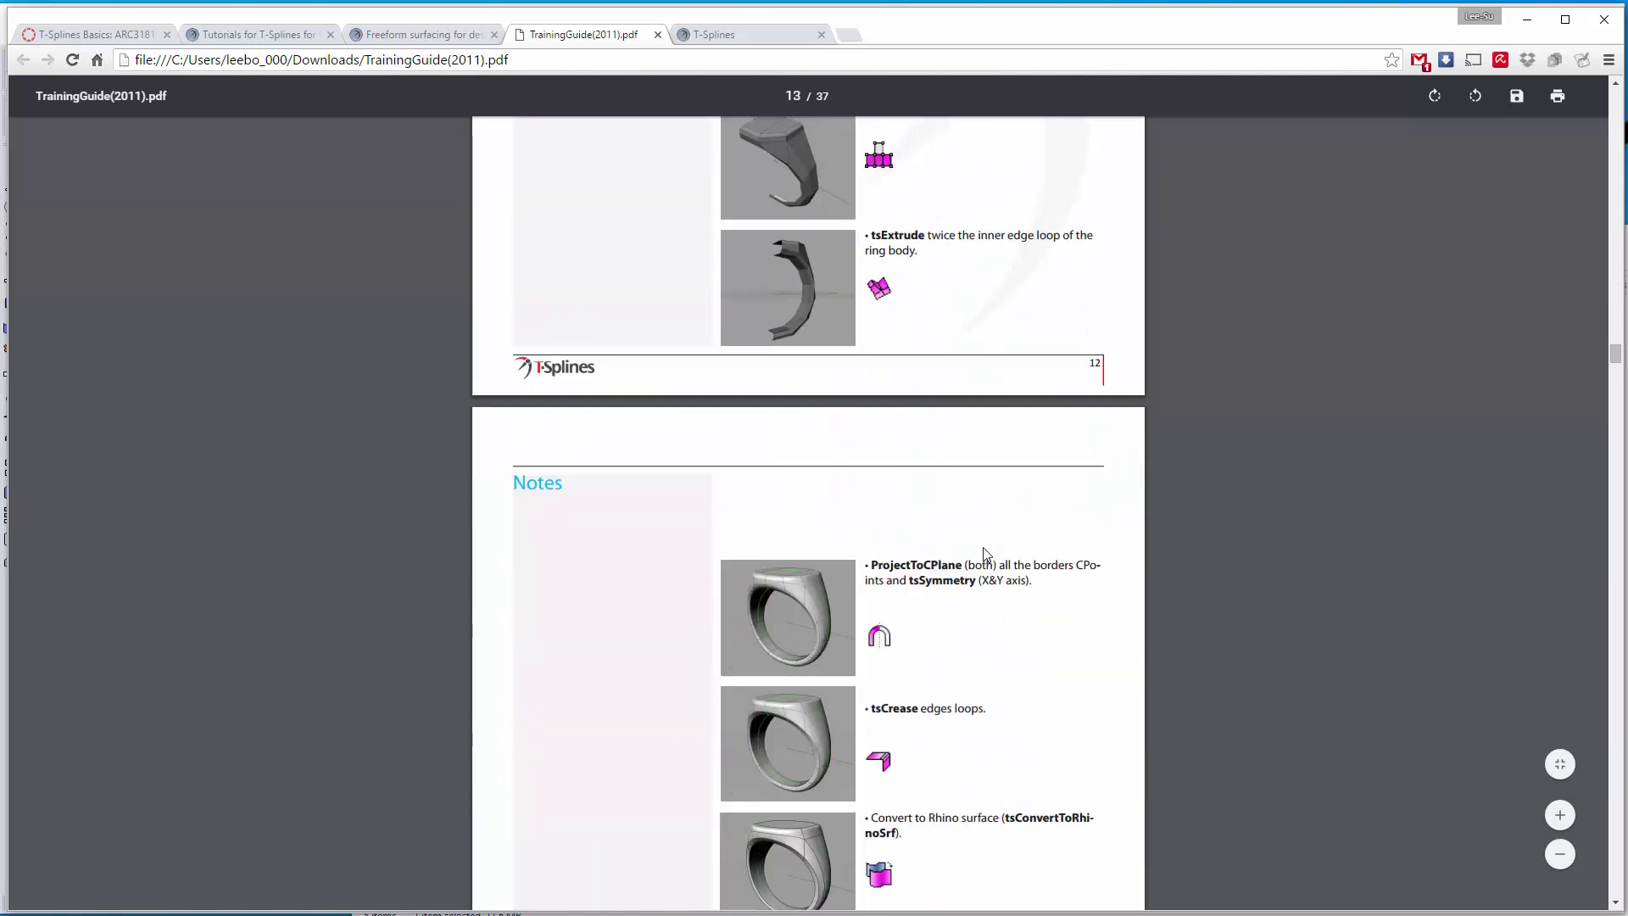
pyautogui.scroll(-15, 983, 547)
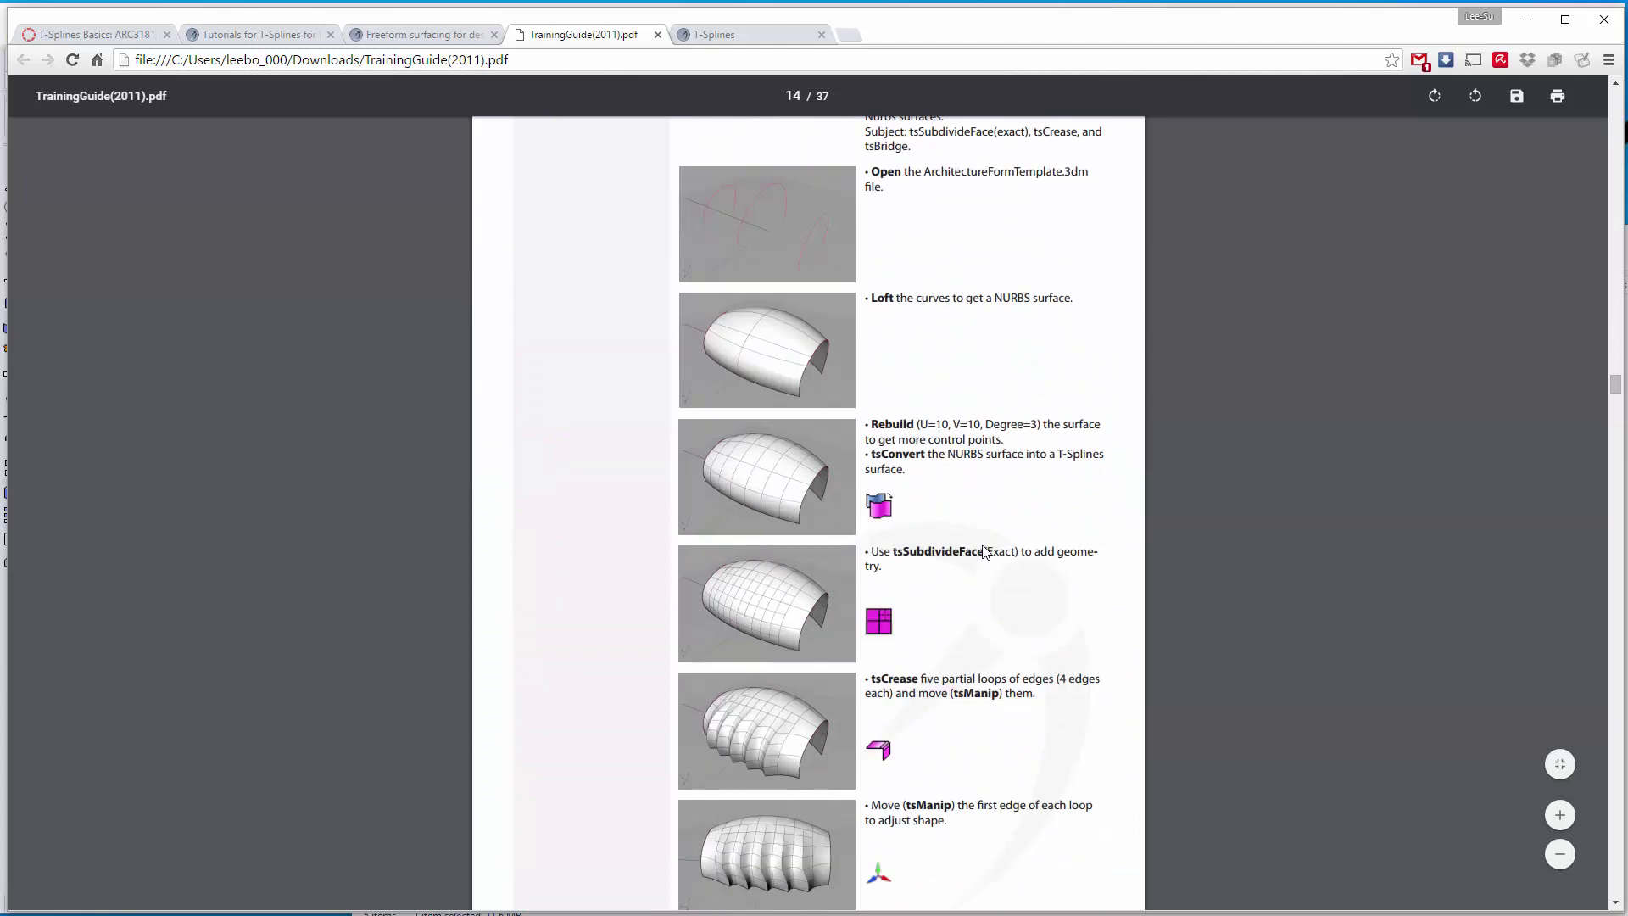
pyautogui.scroll(-3, 984, 551)
pyautogui.scroll(4, 983, 551)
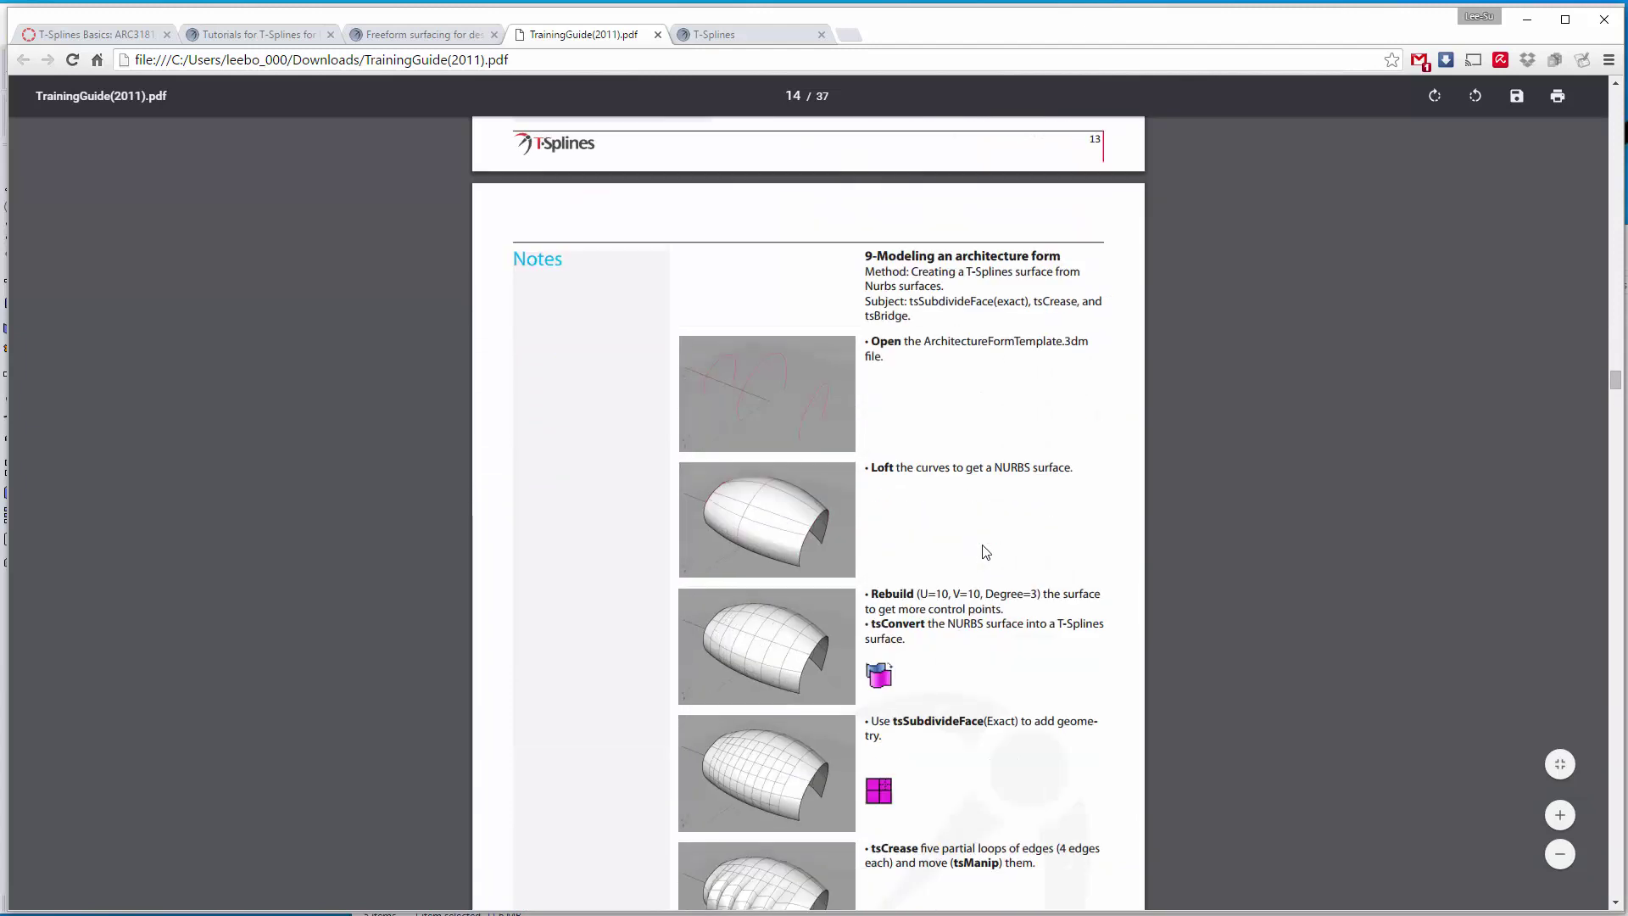
pyautogui.scroll(-6, 984, 551)
pyautogui.scroll(-5, 985, 552)
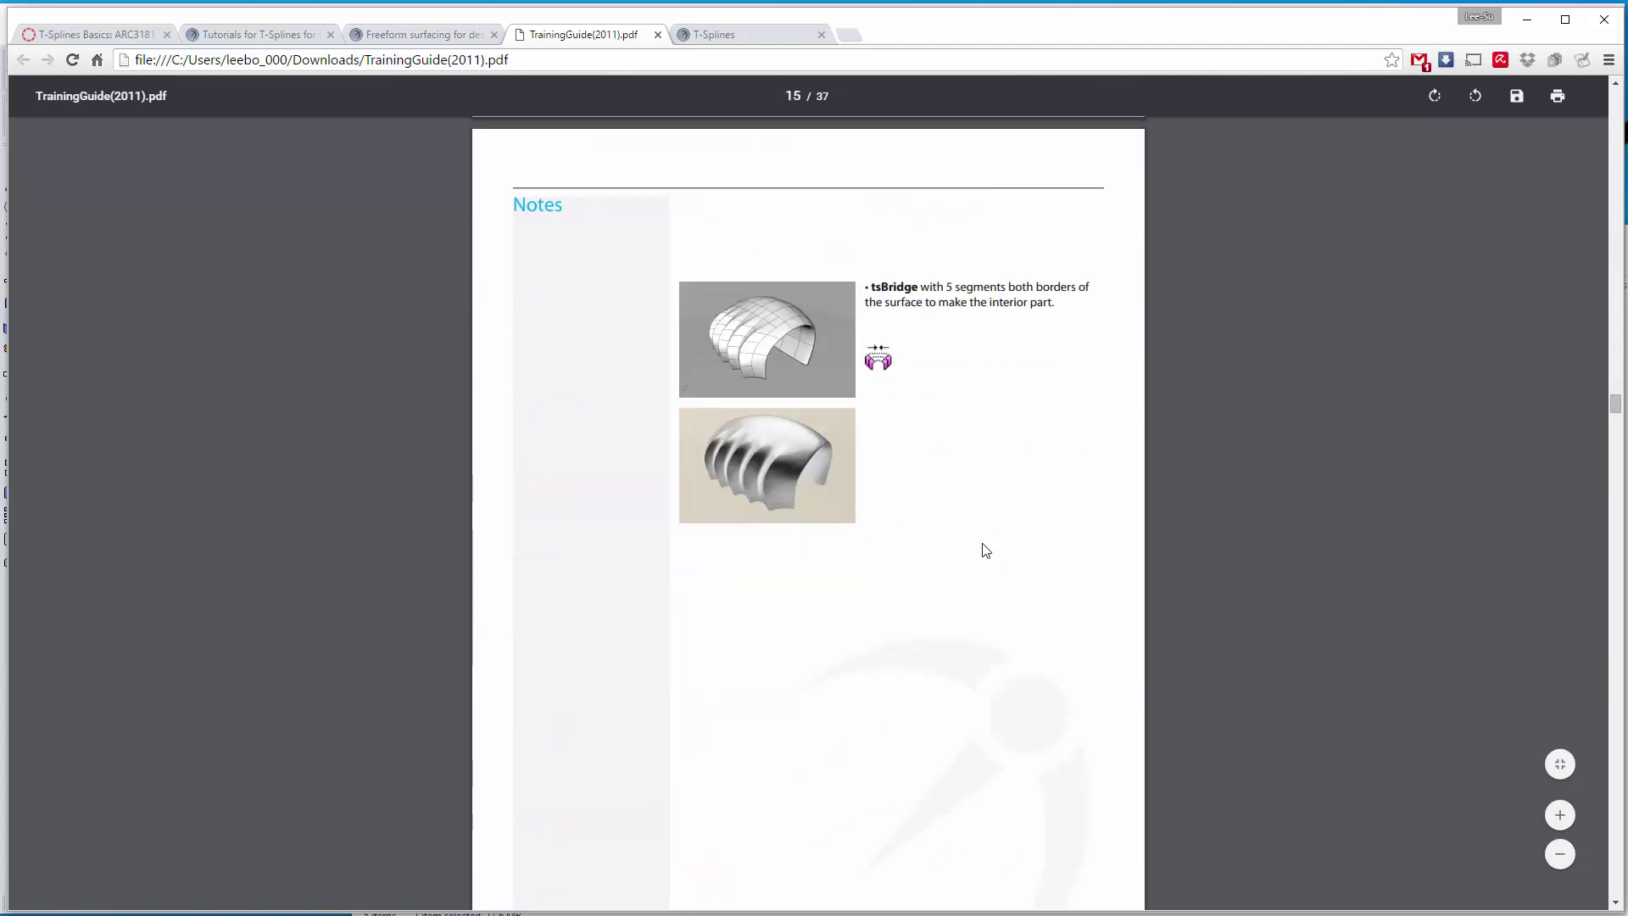
pyautogui.scroll(1, 985, 551)
# Look through the rest of the training guide, past the ring, ABC letters, chair and eyeglasses exercises to page 37
pyautogui.scroll(-6, 985, 551)
pyautogui.scroll(-9, 985, 551)
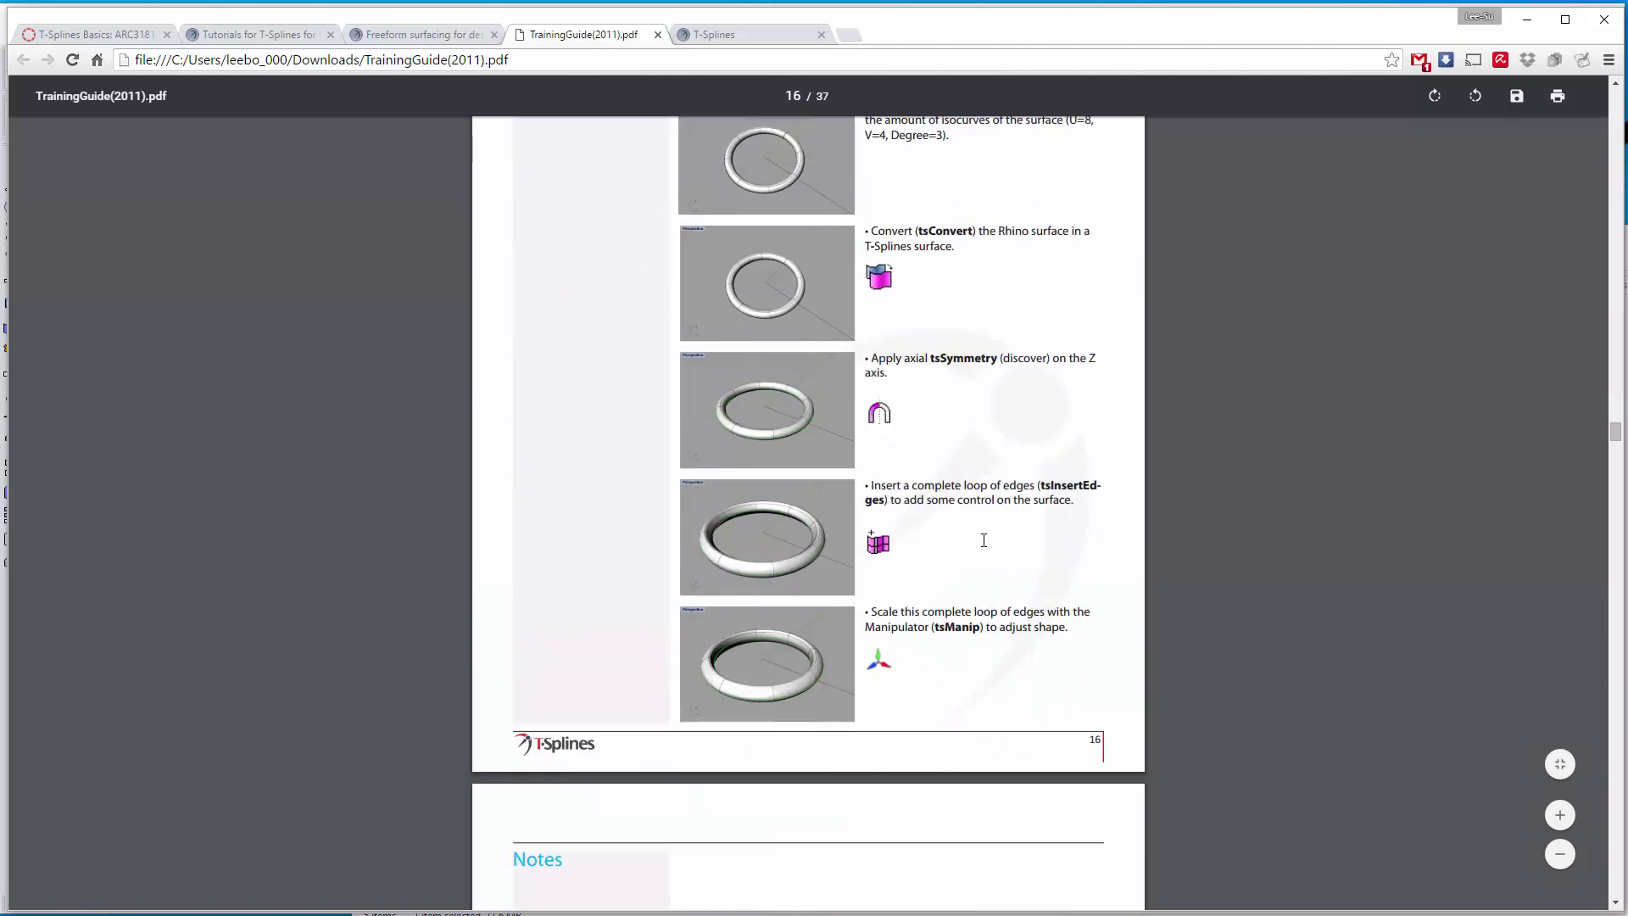
pyautogui.scroll(3, 983, 540)
pyautogui.scroll(-20, 984, 543)
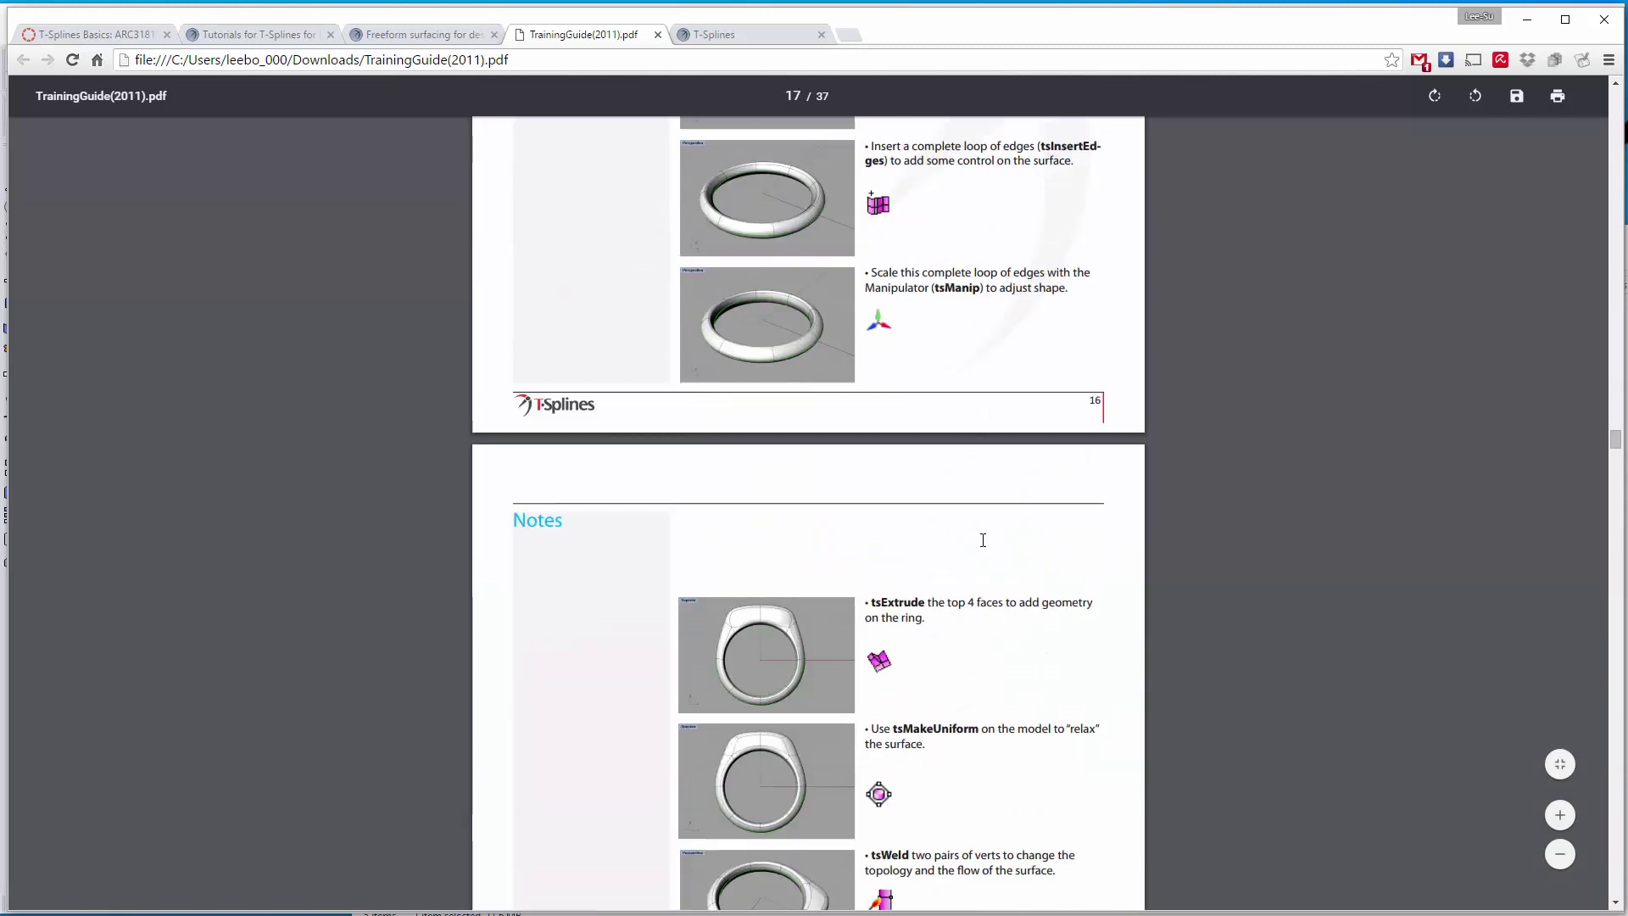
pyautogui.scroll(-20, 983, 549)
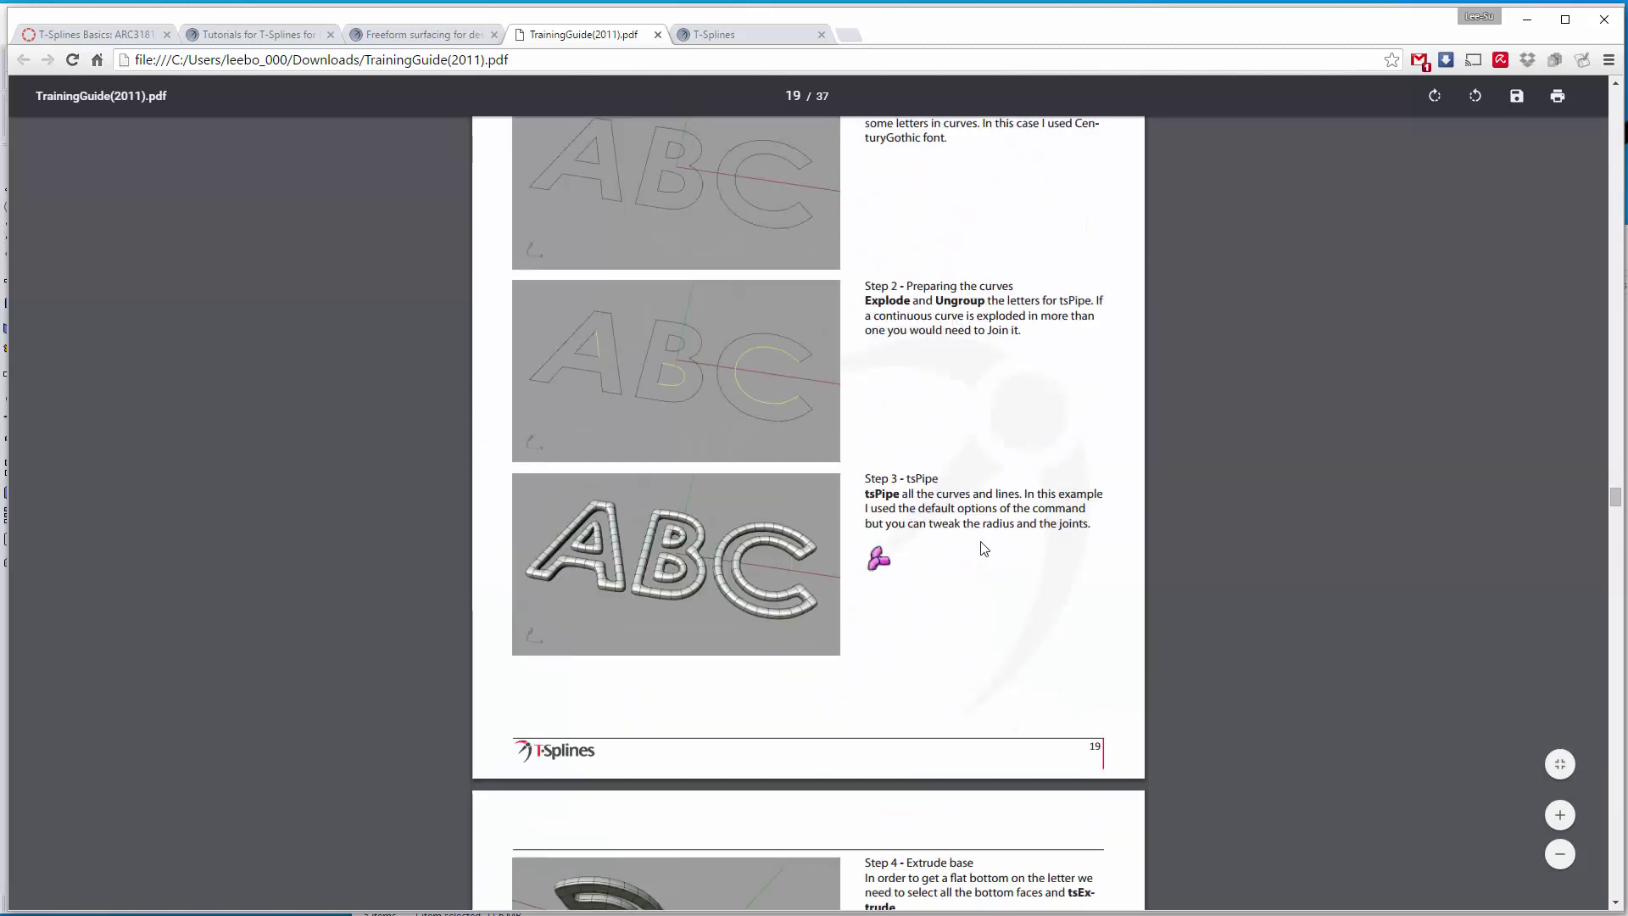
pyautogui.scroll(-20, 980, 551)
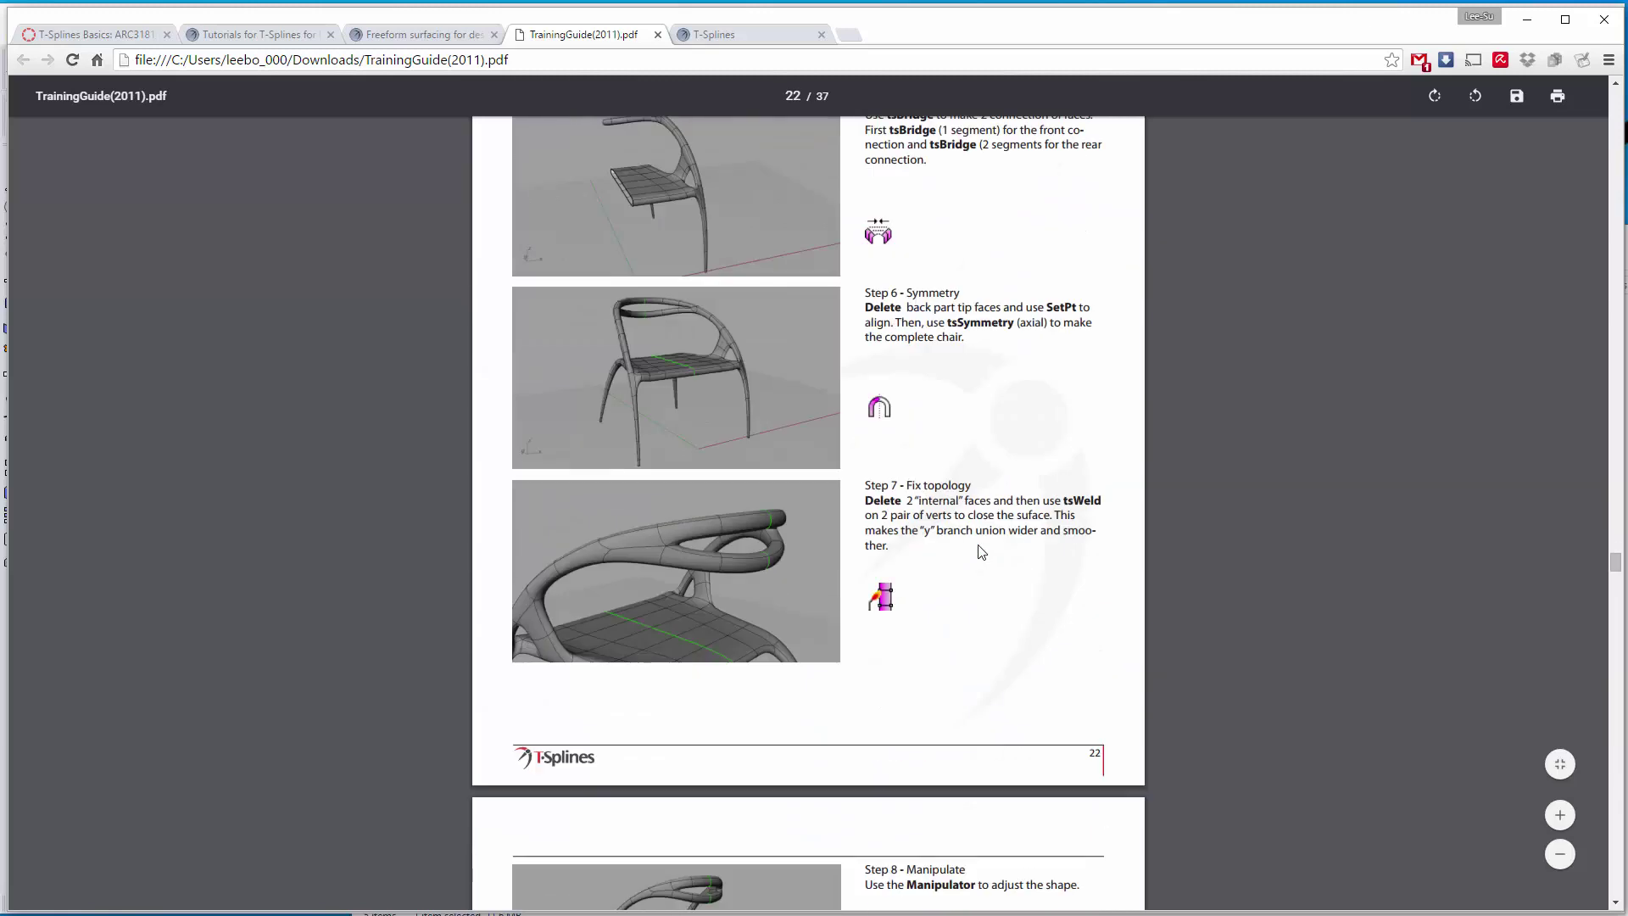
pyautogui.scroll(-10, 979, 550)
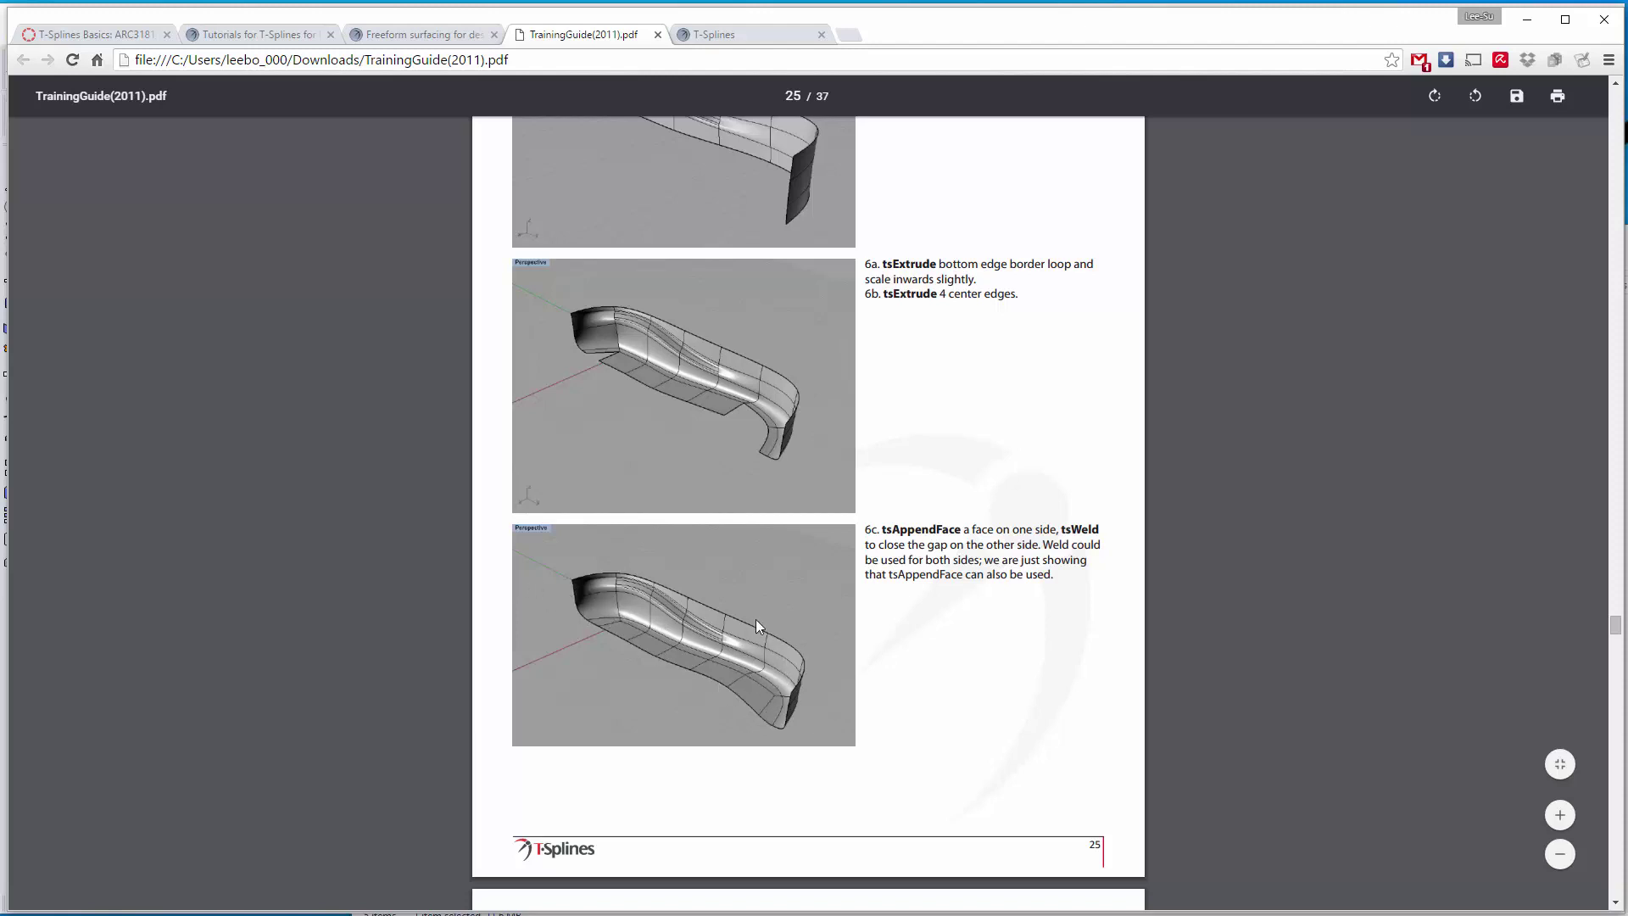
pyautogui.scroll(-5, 624, 622)
pyautogui.scroll(-9, 628, 629)
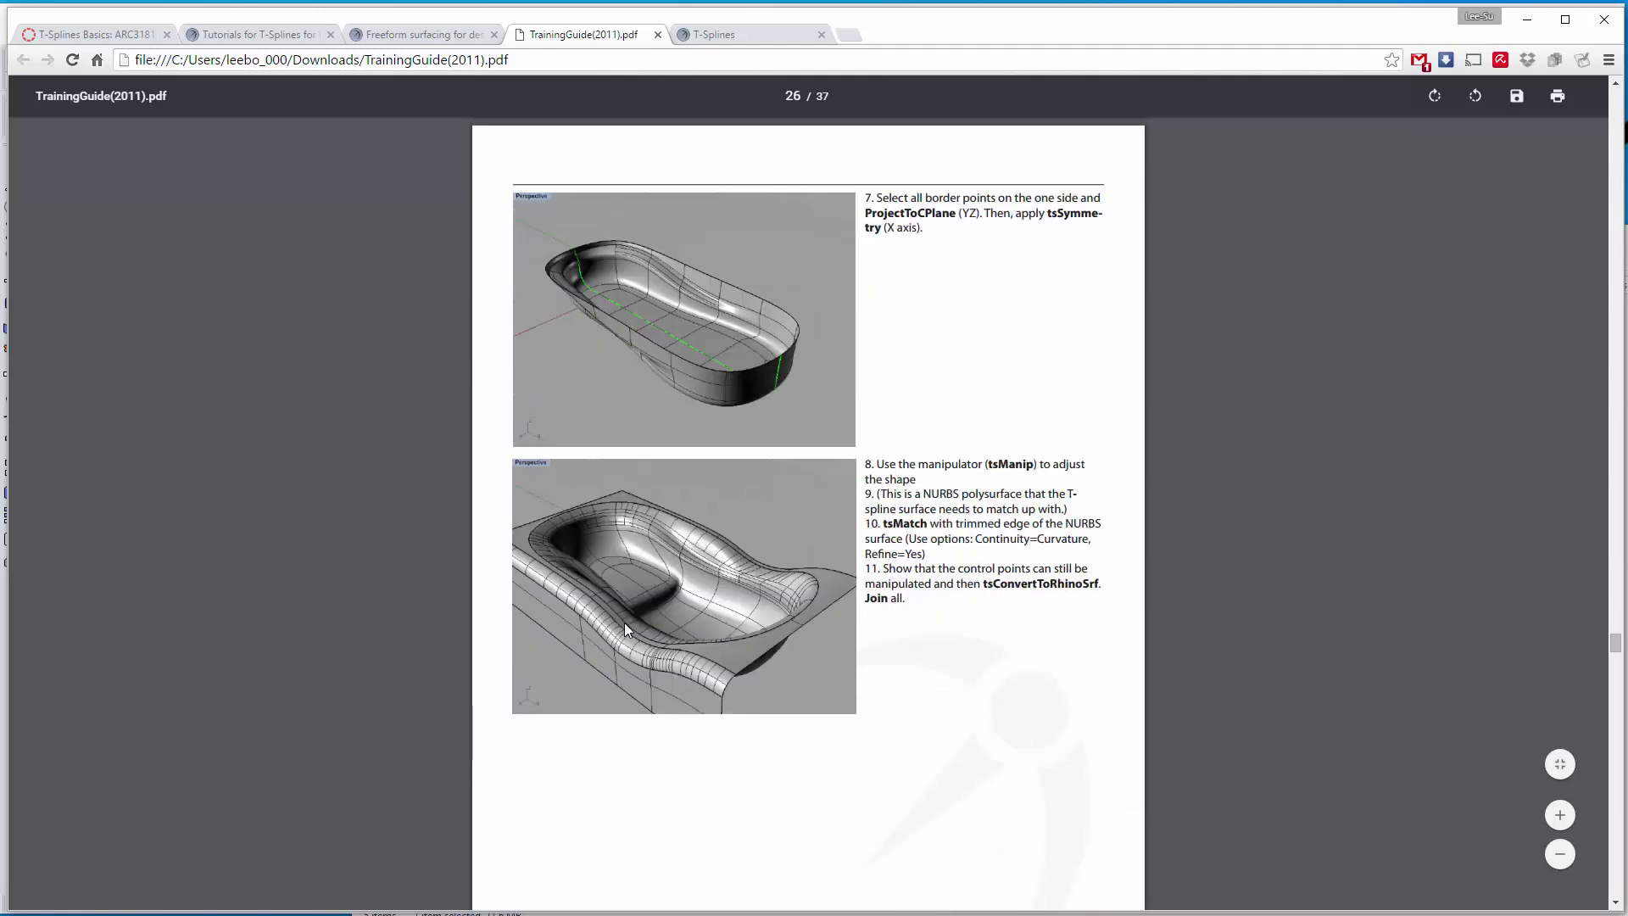
pyautogui.scroll(-9, 627, 629)
pyautogui.scroll(-6, 874, 623)
pyautogui.scroll(-13, 873, 623)
pyautogui.scroll(-14, 874, 623)
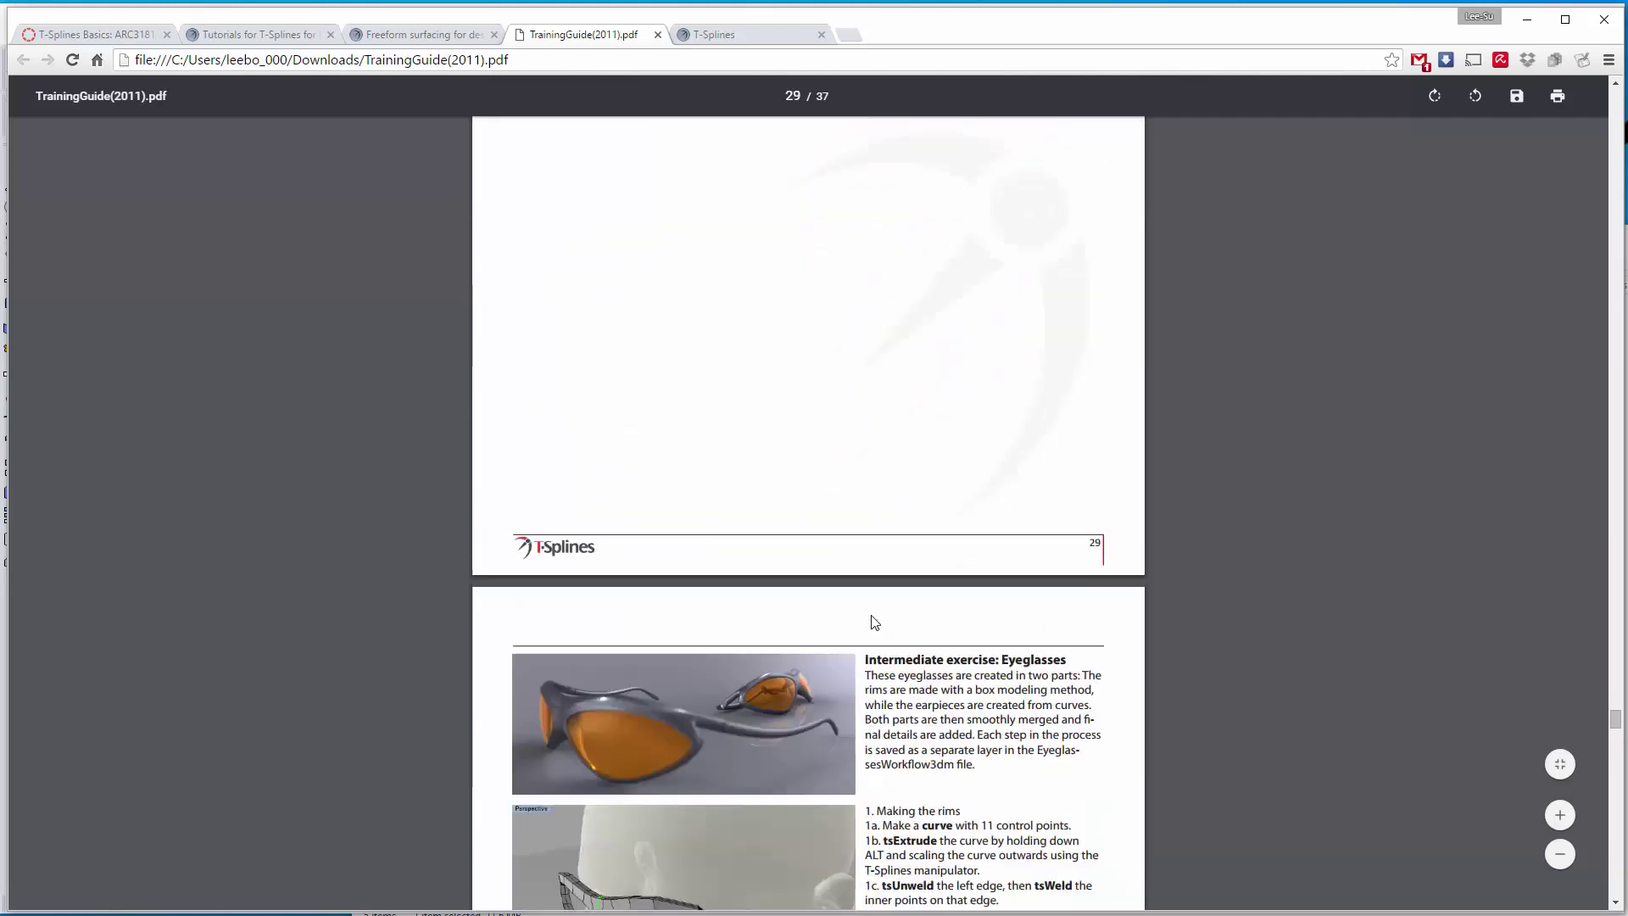
pyautogui.scroll(-20, 905, 534)
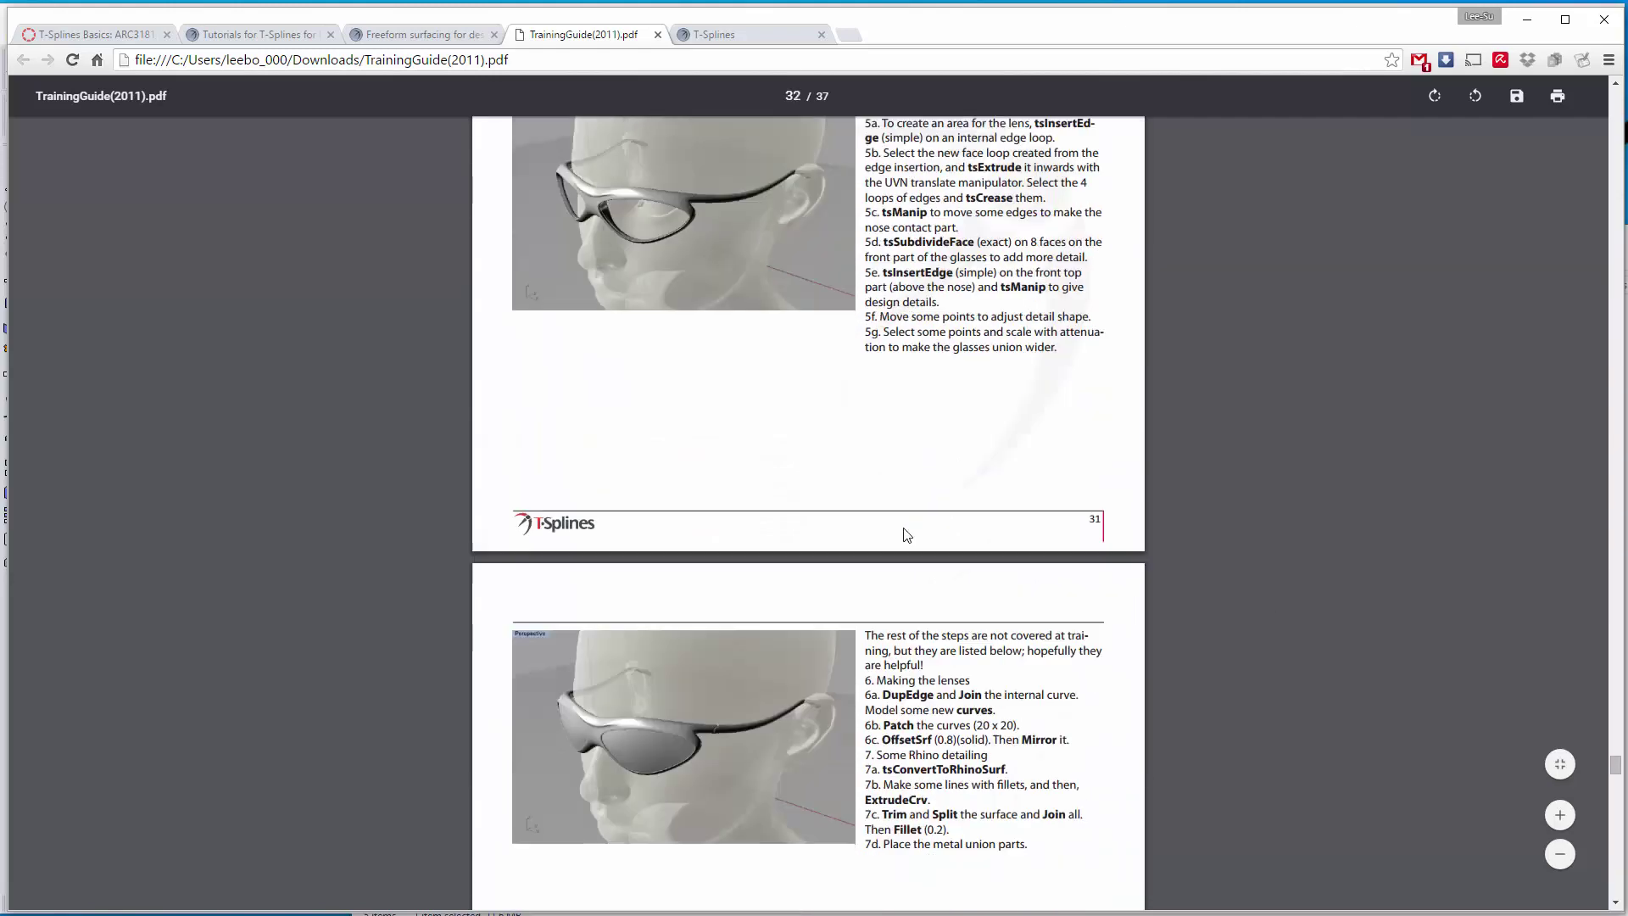
pyautogui.scroll(-20, 905, 534)
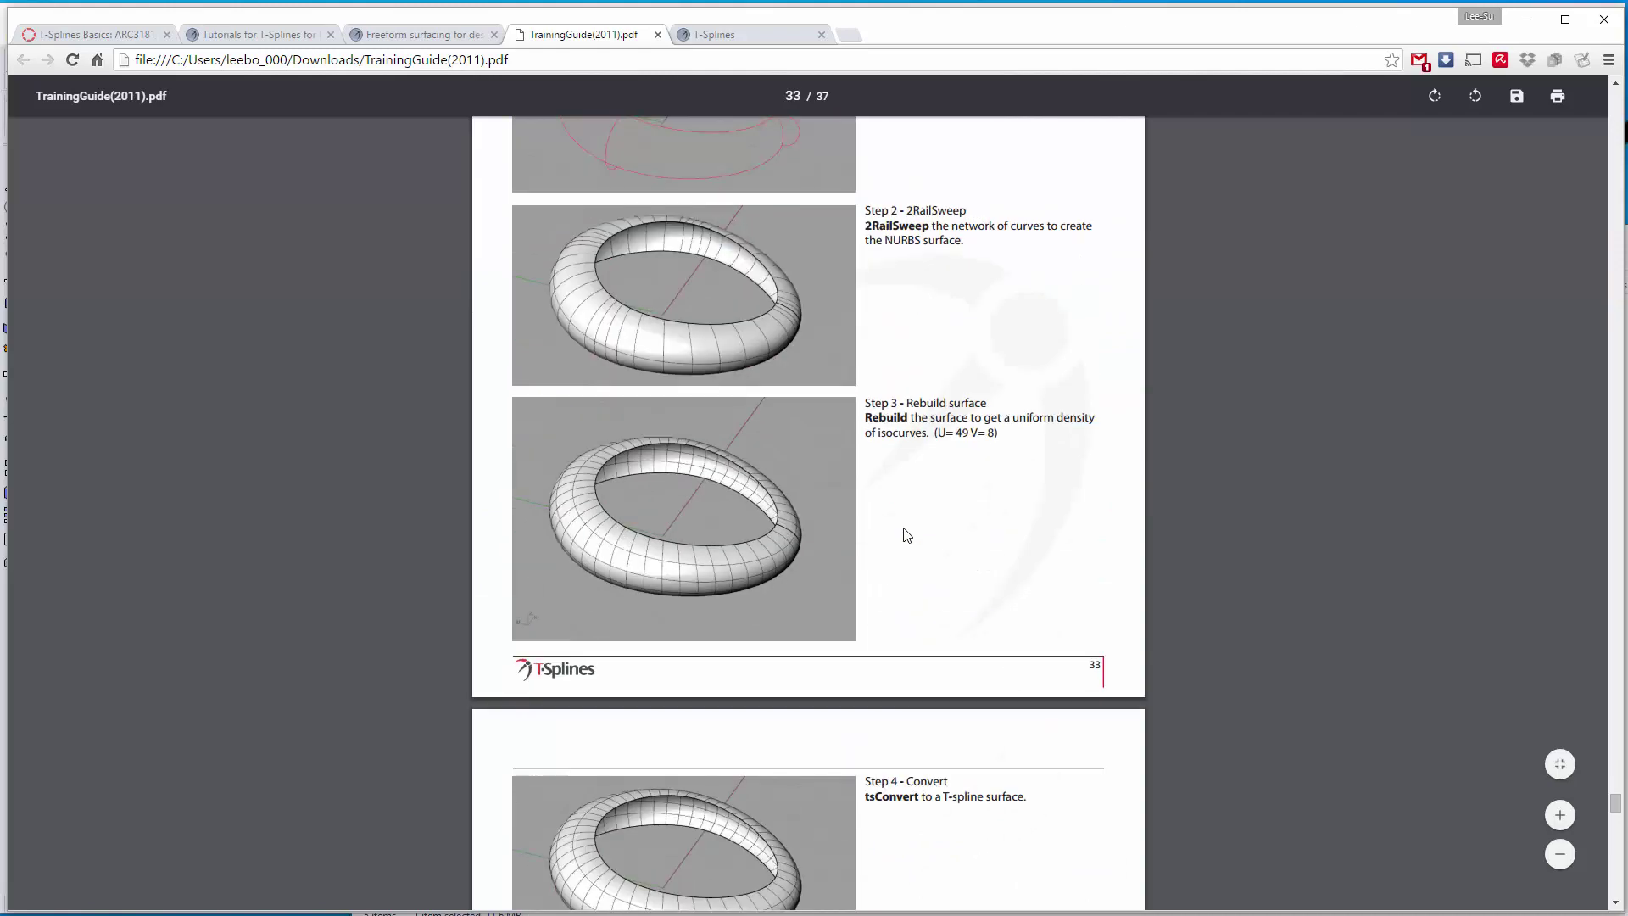
pyautogui.scroll(-20, 905, 534)
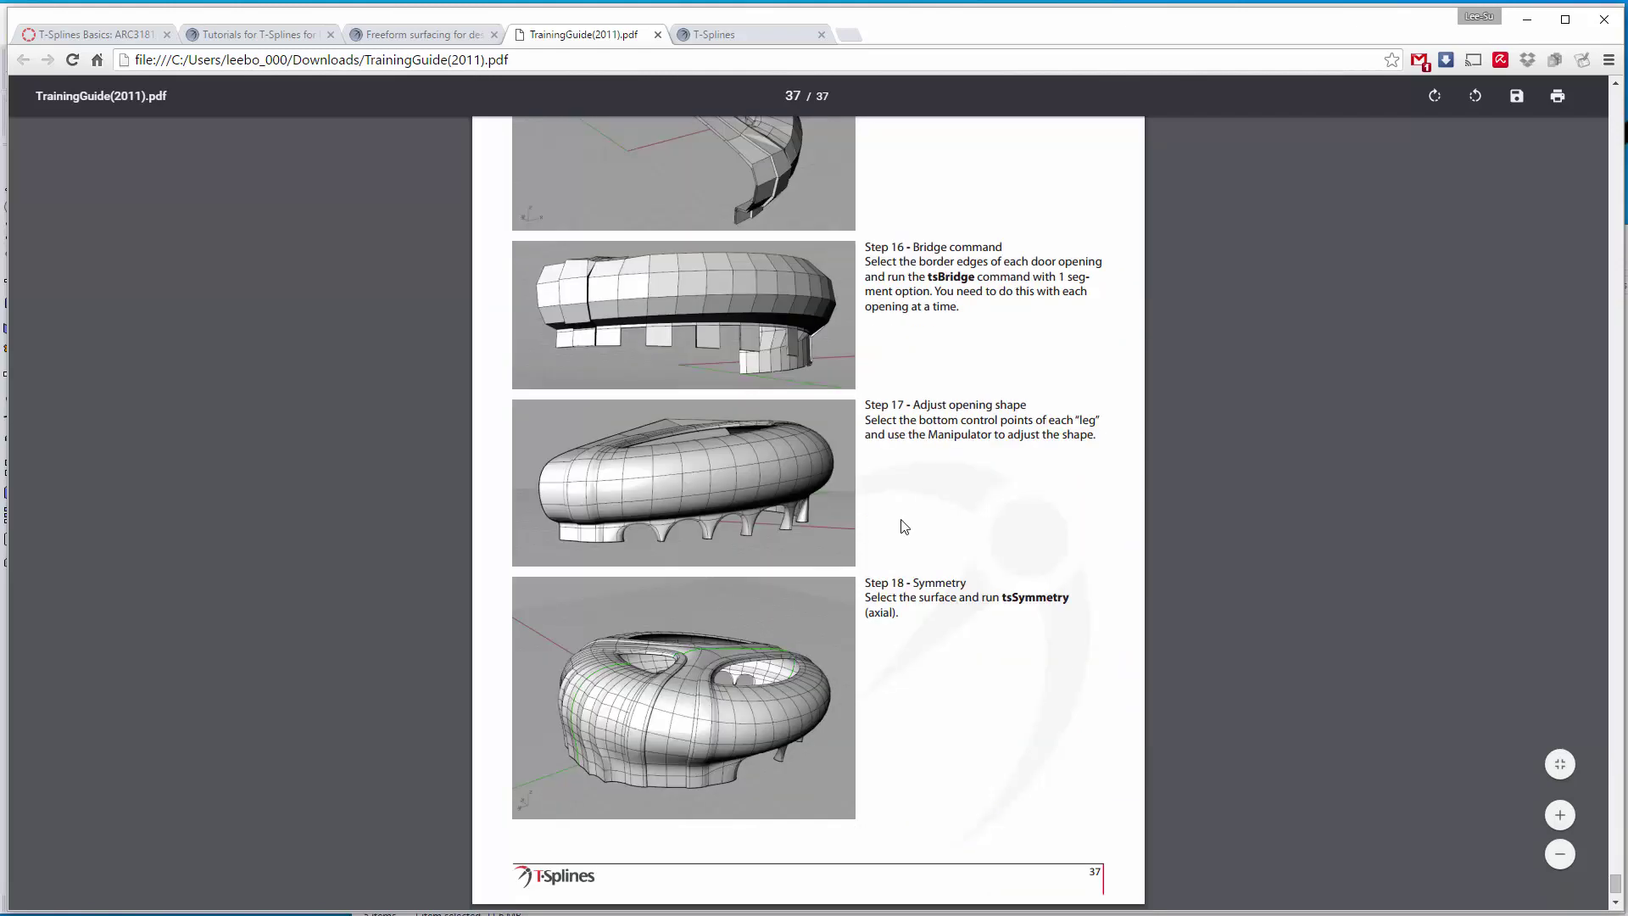
pyautogui.scroll(12, 907, 525)
# Close the training guide, T-Splines home page and webinars pages, and switch to Rhino
pyautogui.click(657, 34)
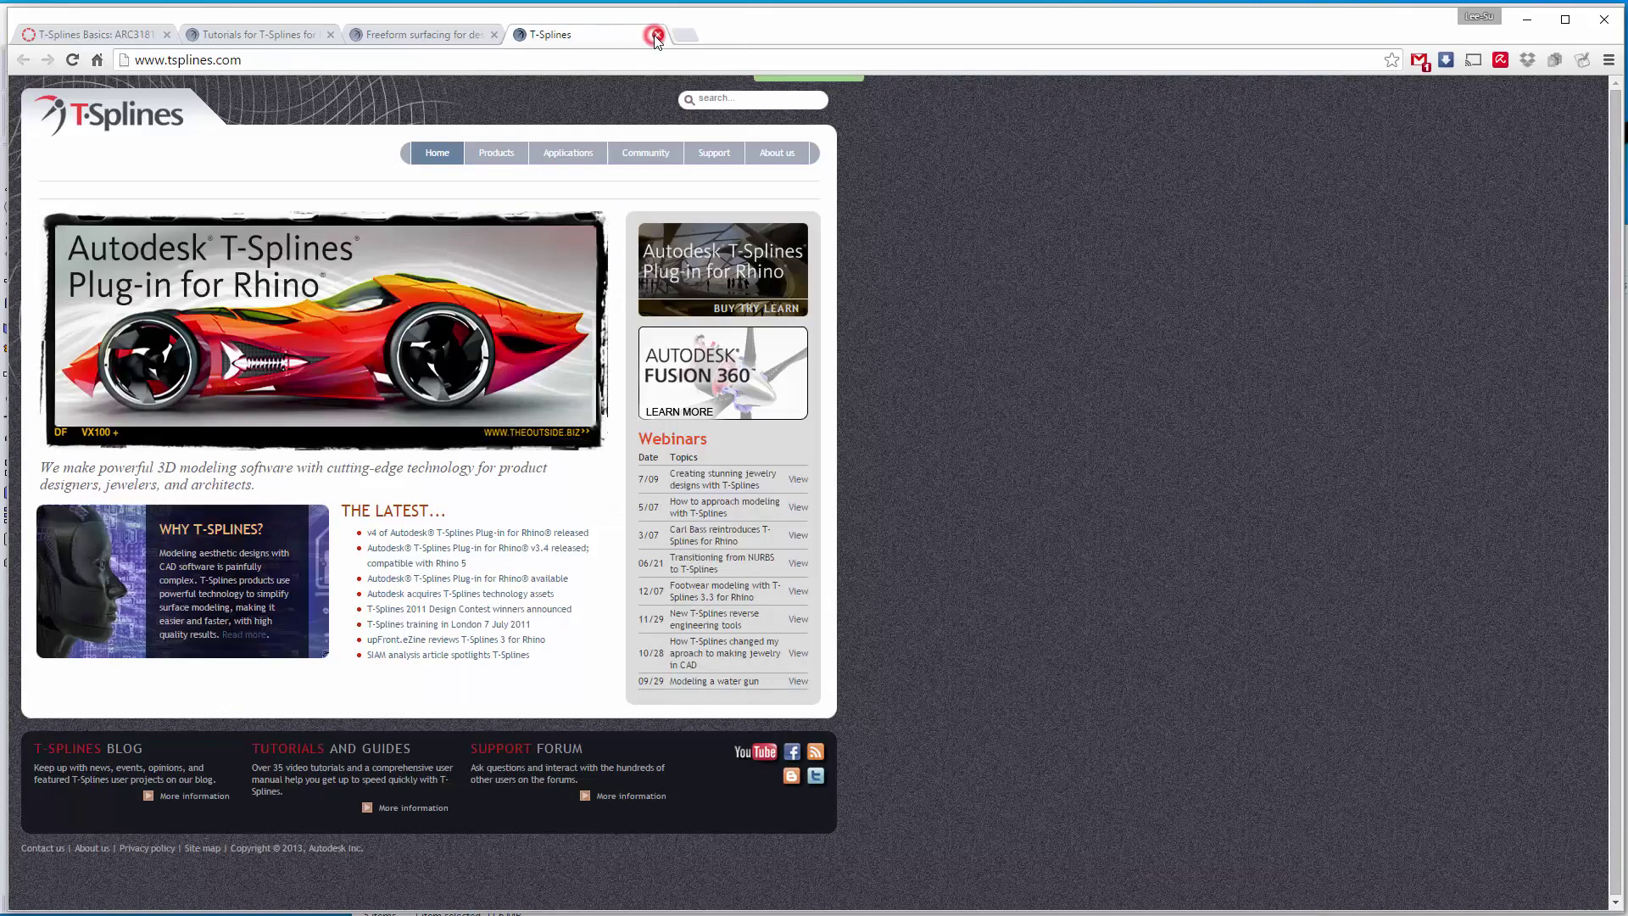
pyautogui.click(657, 35)
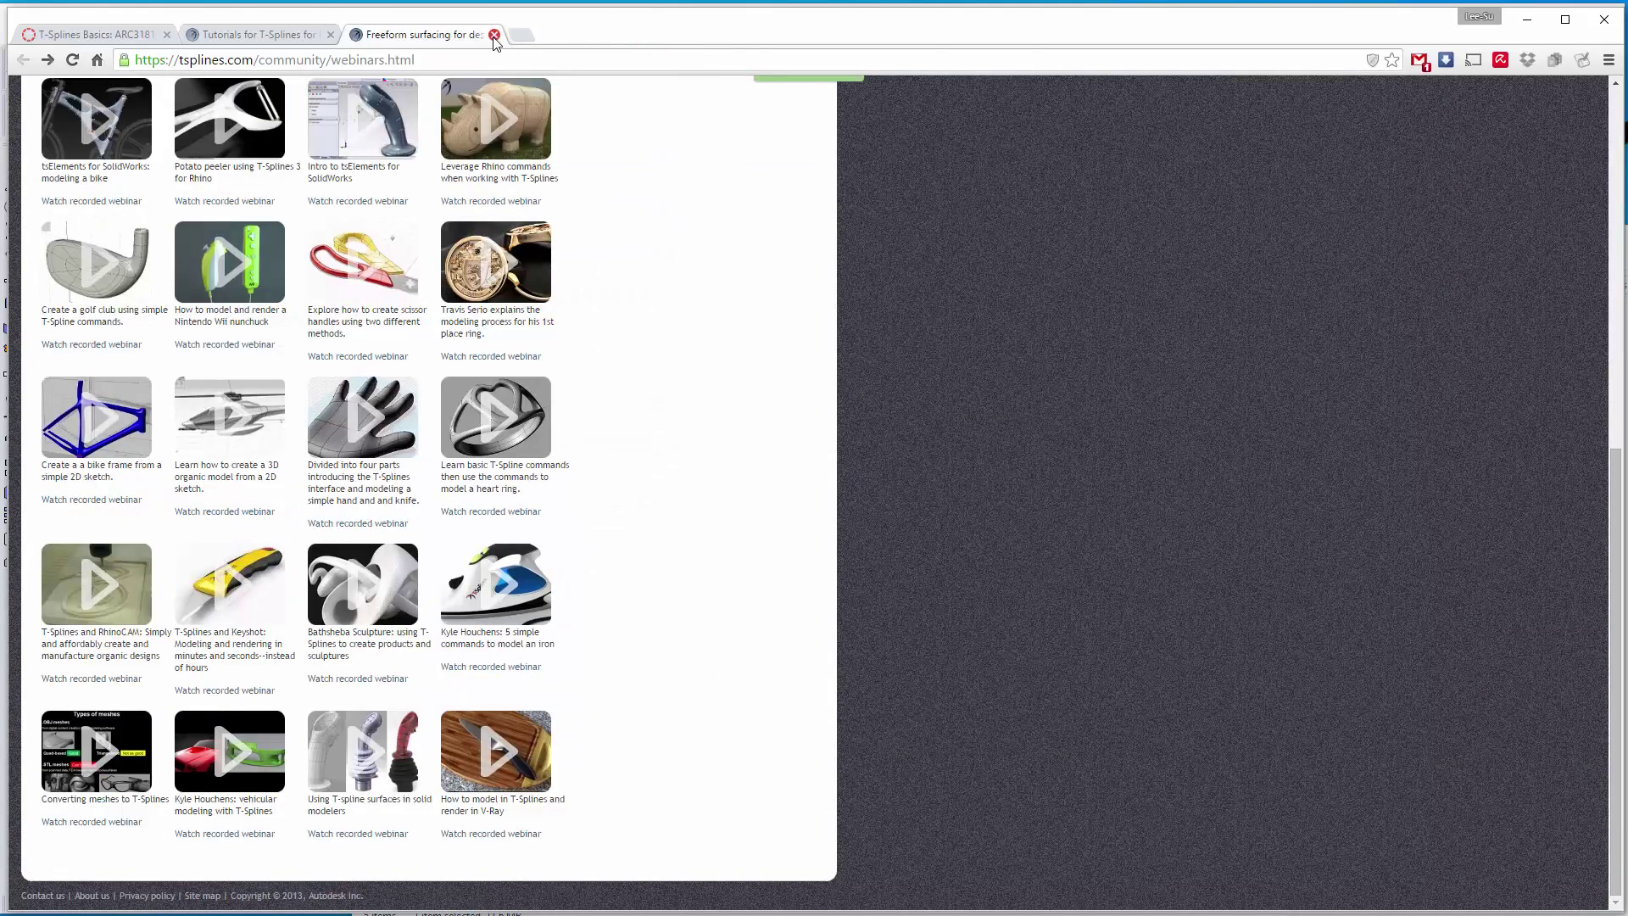
pyautogui.click(494, 35)
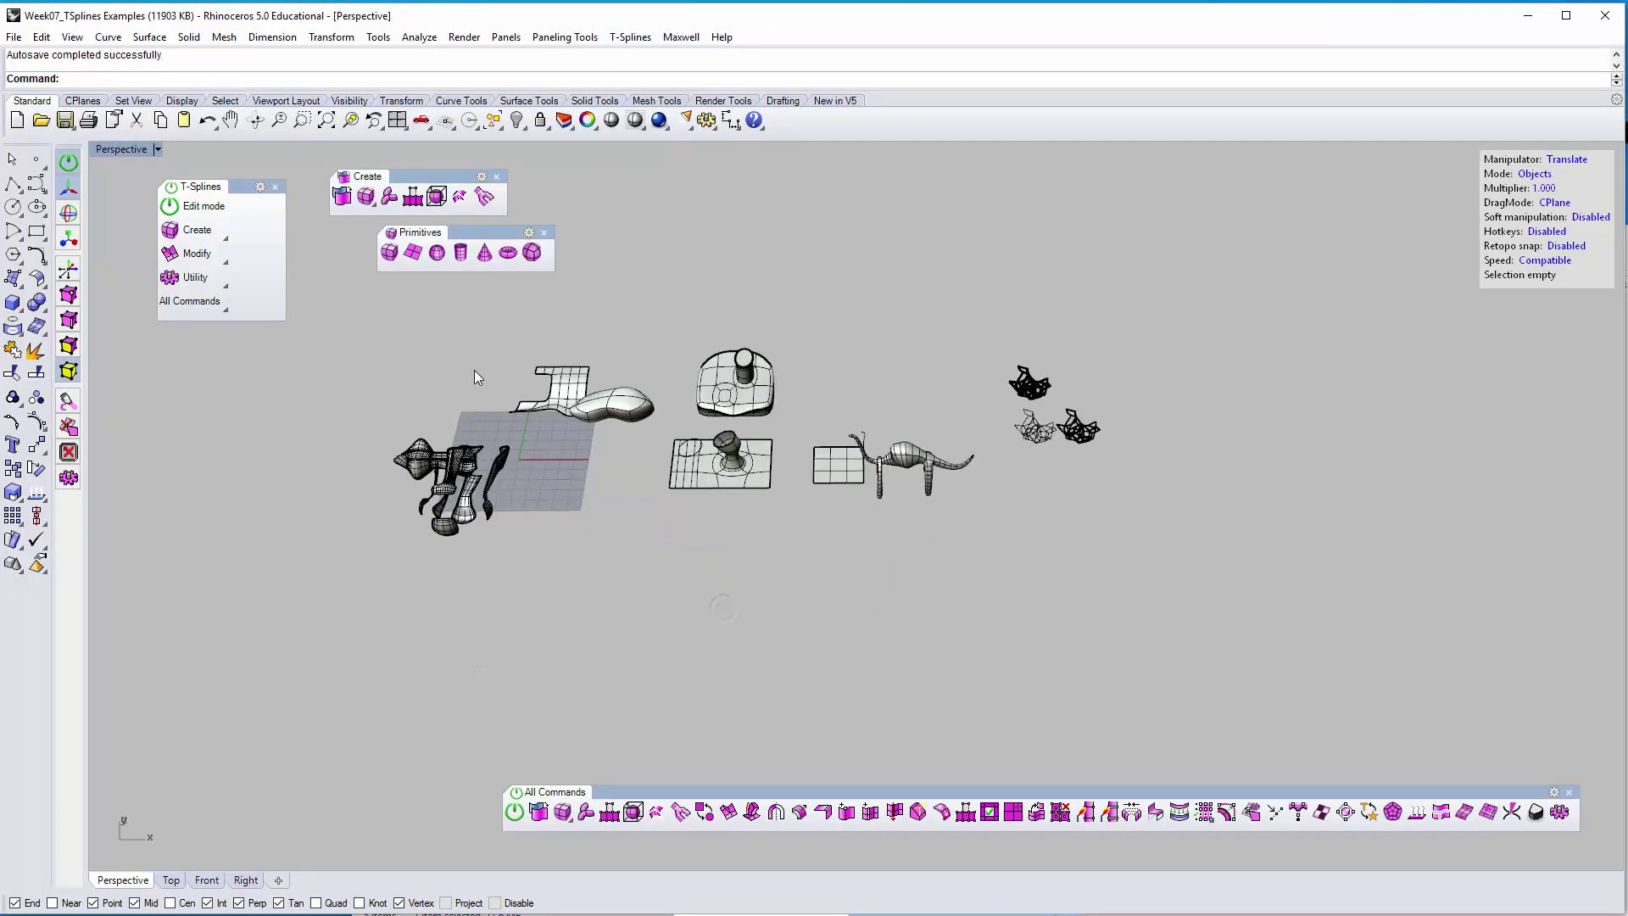
# Create a smooth T-Splines torus with 4 vertical and 8 around faces in the empty space in front of the example models
pyautogui.click(505, 254)
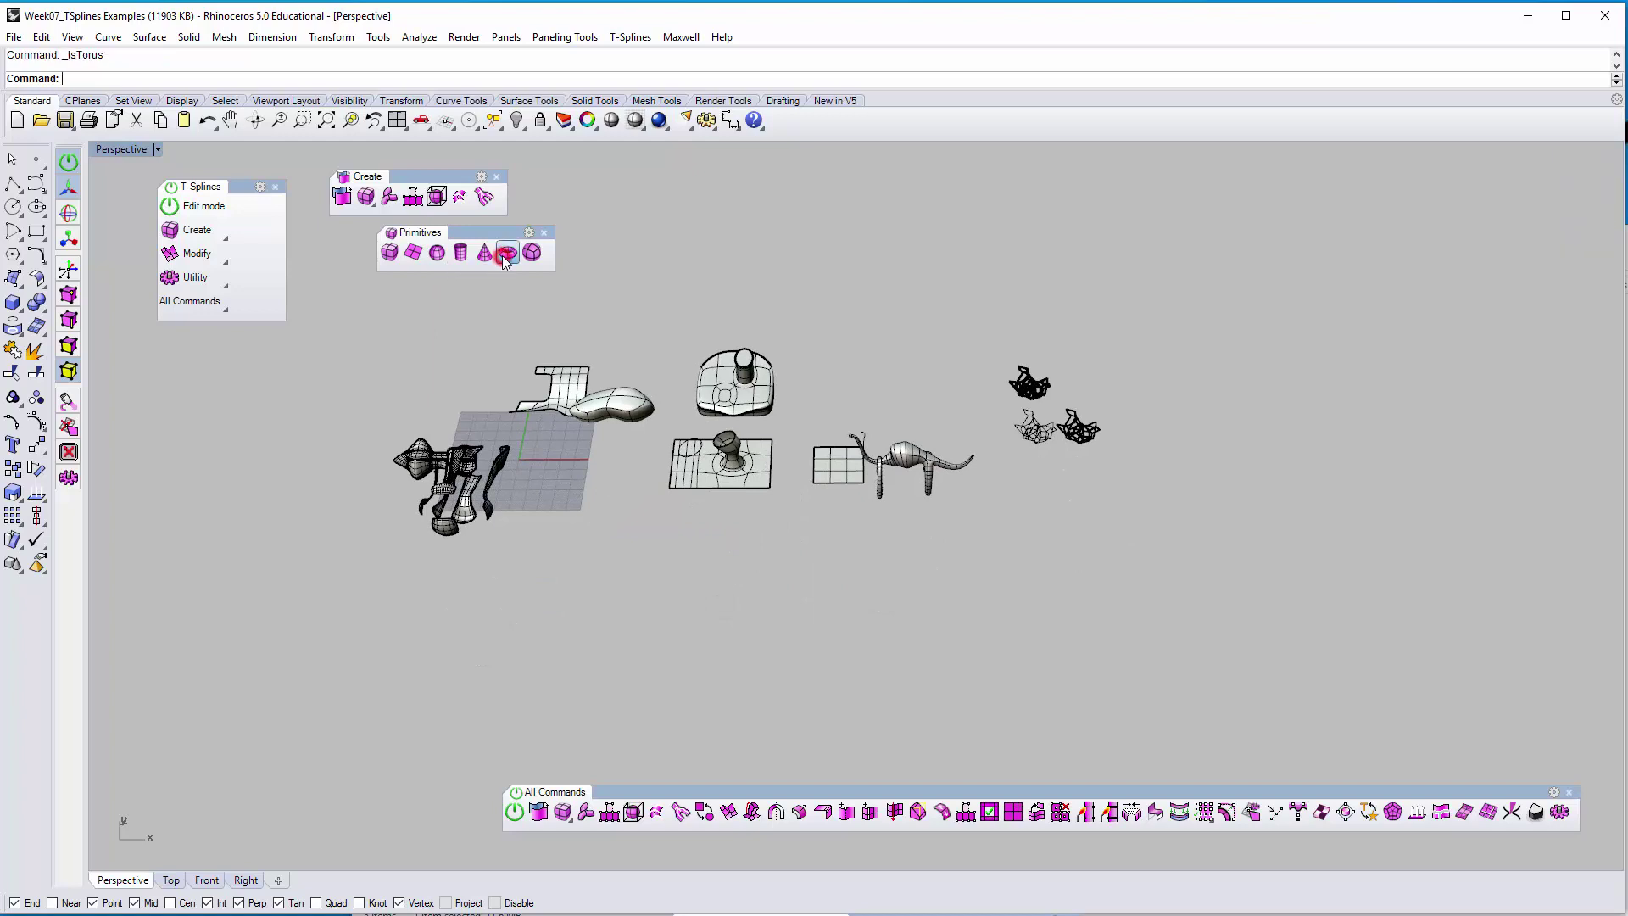
pyautogui.click(592, 588)
pyautogui.click(624, 581)
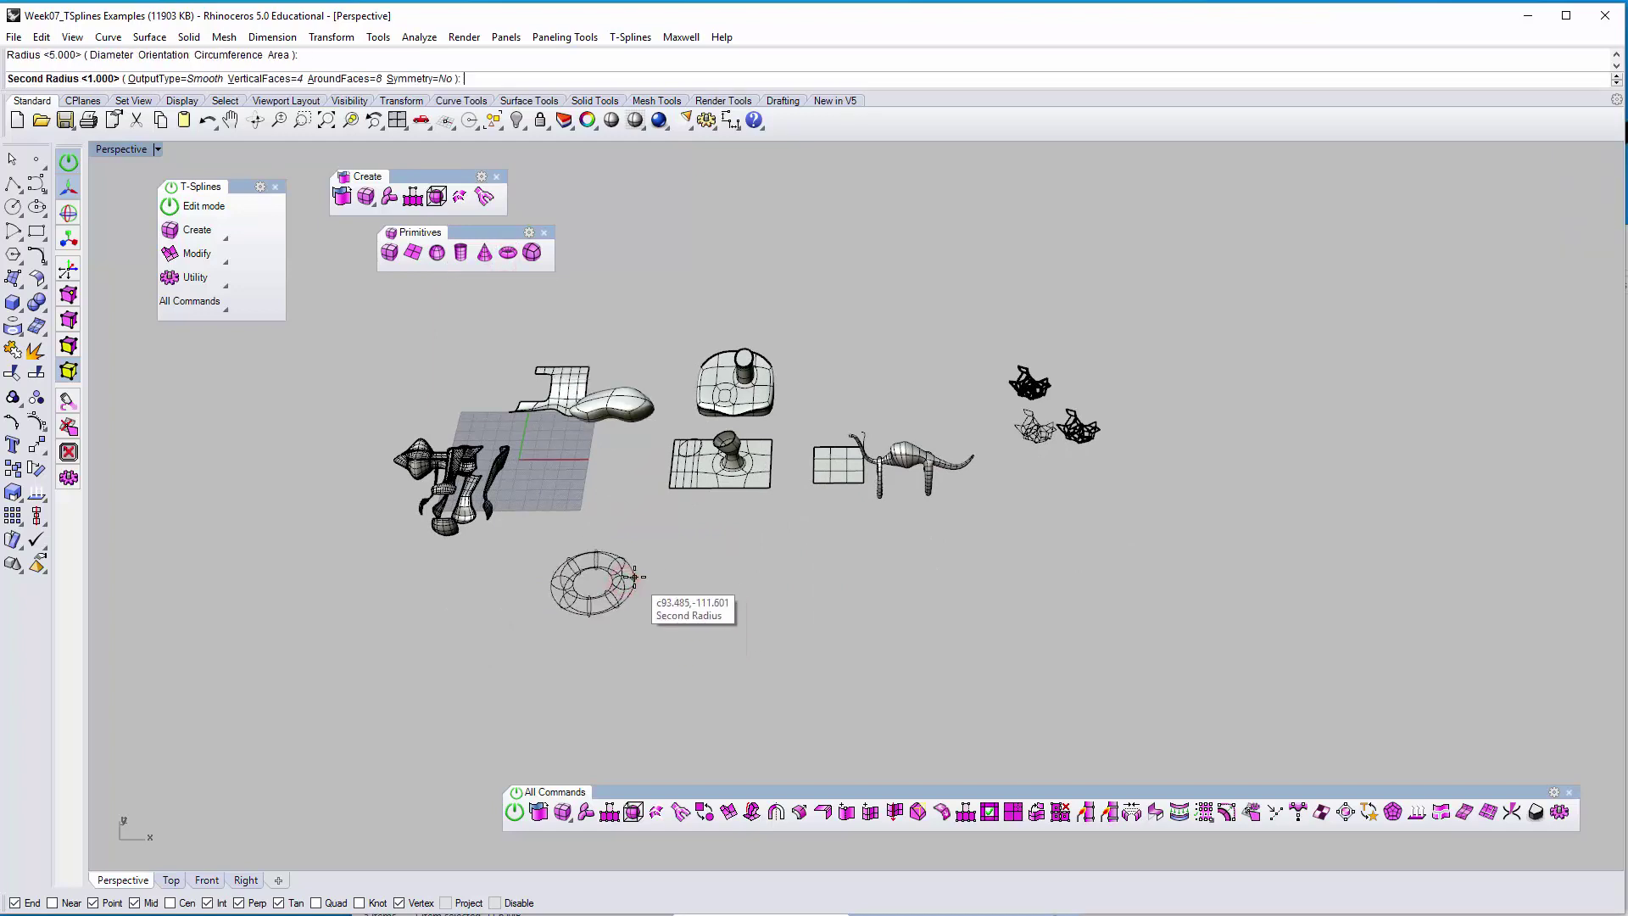
pyautogui.click(633, 580)
pyautogui.scroll(5, 629, 585)
# Copy the torus twice with the translate manipulator to form a triangular group of three tori
pyautogui.click(629, 585)
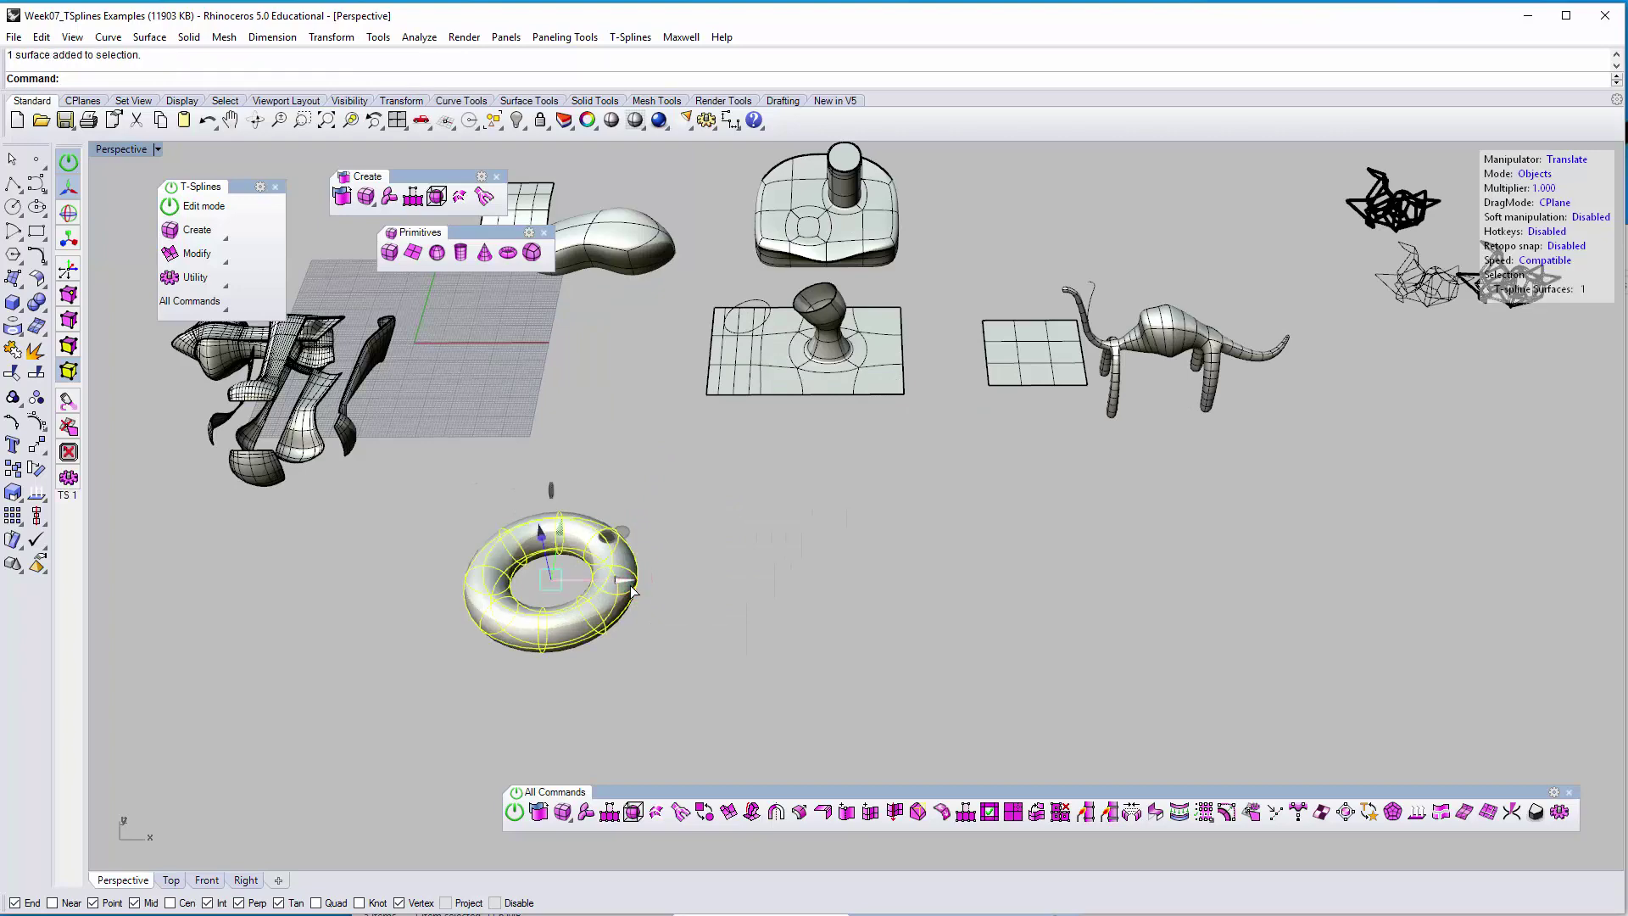
pyautogui.keyDown('alt'); pyautogui.moveTo(597, 581); pyautogui.dragTo(790, 559); pyautogui.keyUp('alt')
pyautogui.keyDown('alt'); pyautogui.moveTo(964, 550); pyautogui.dragTo(856, 658); pyautogui.keyUp('alt')
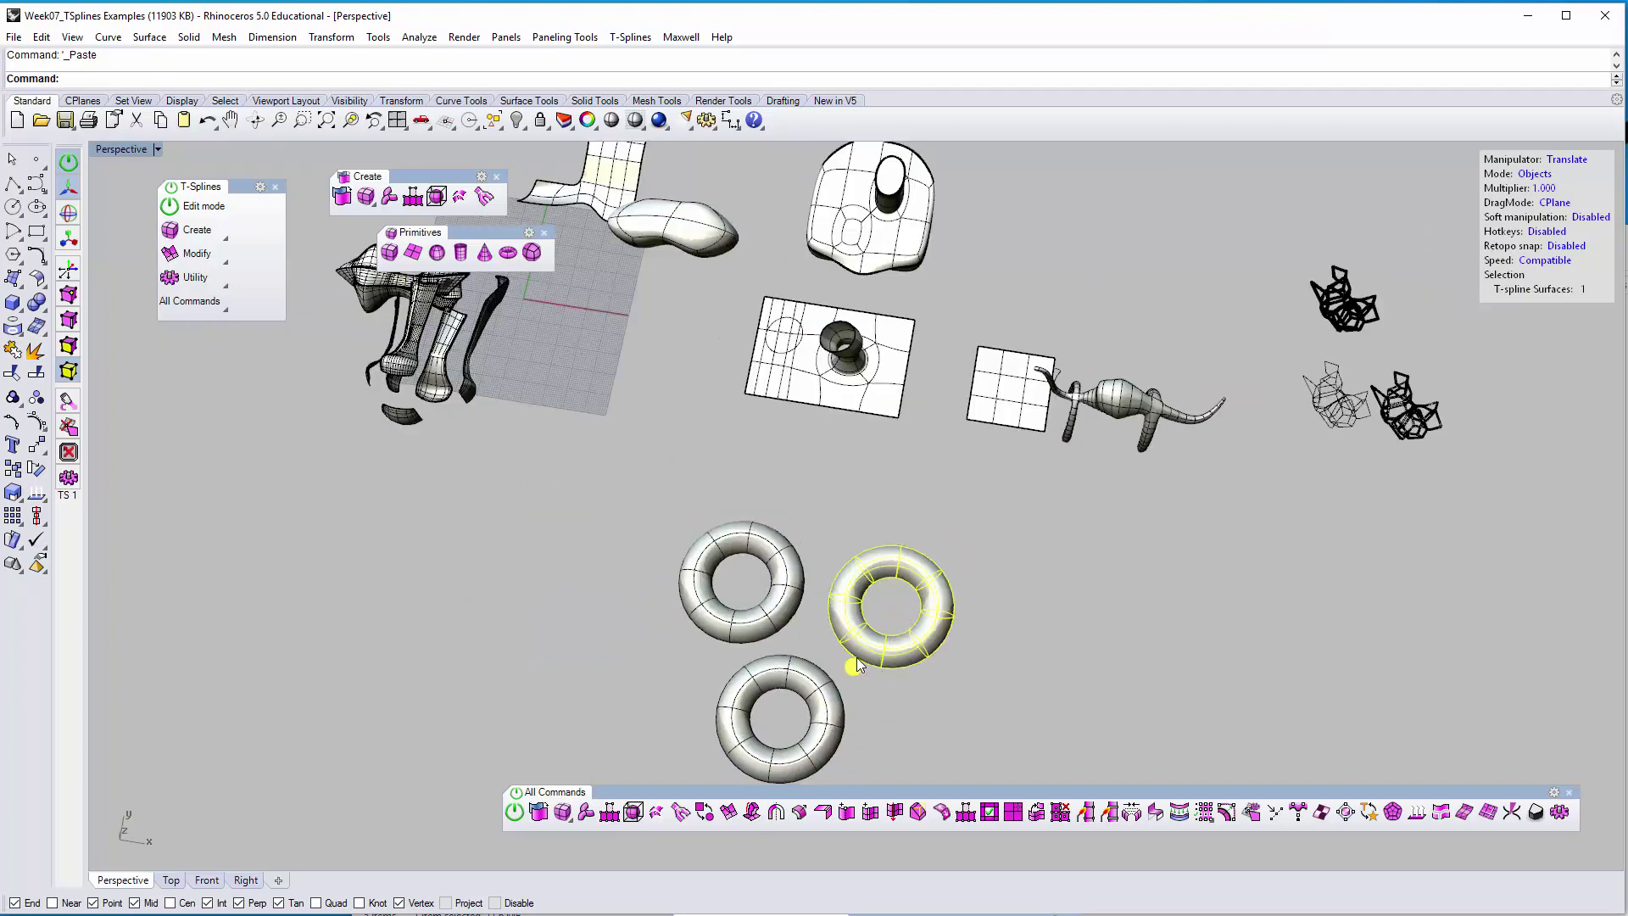
pyautogui.click(898, 685)
# Adjust the positions of the three tori with the manipulator so they sit close together without touching
pyautogui.moveTo(917, 680); pyautogui.dragTo(673, 578, button='right')
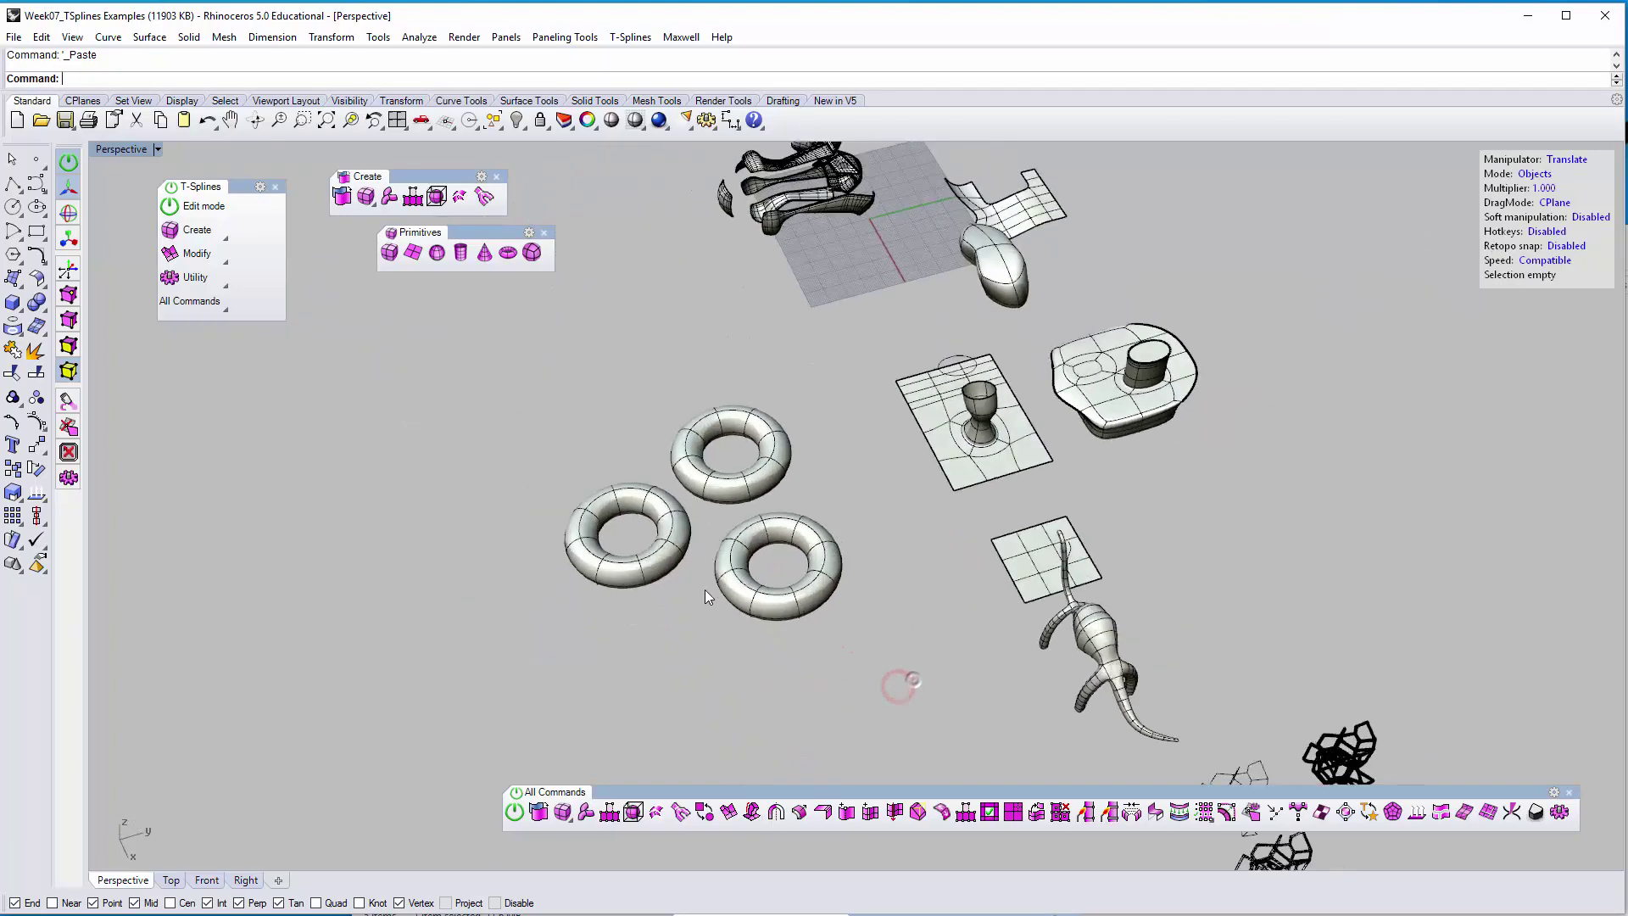
pyautogui.scroll(6, 673, 578)
pyautogui.moveTo(793, 582); pyautogui.dragTo(720, 563, button='right')
pyautogui.click(720, 563)
pyautogui.moveTo(642, 599); pyautogui.dragTo(650, 598, button='right')
pyautogui.moveTo(664, 601); pyautogui.dragTo(682, 595)
pyautogui.click(811, 672)
pyautogui.keyDown('shift'); pyautogui.moveTo(929, 673); pyautogui.dragTo(889, 566, button='right'); pyautogui.keyUp('shift')
pyautogui.moveTo(949, 684); pyautogui.dragTo(917, 702)
pyautogui.click(920, 327)
pyautogui.moveTo(916, 323); pyautogui.dragTo(945, 340)
pyautogui.click(1010, 429)
pyautogui.keyDown('shift'); pyautogui.moveTo(914, 445); pyautogui.dragTo(755, 501, button='right'); pyautogui.keyUp('shift')
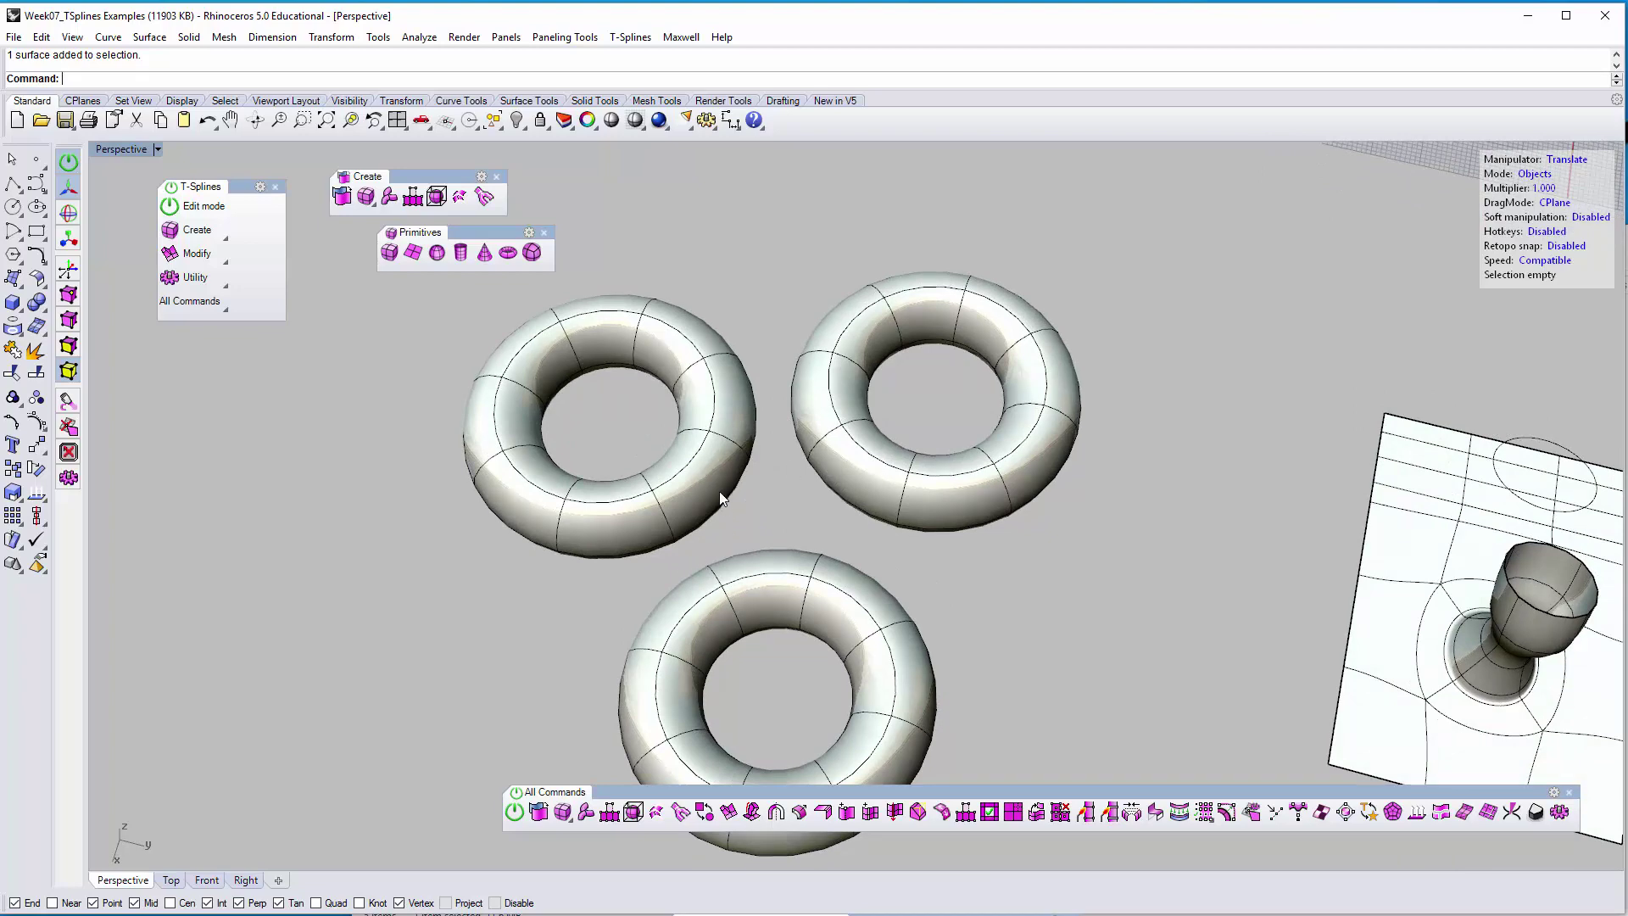
# Try to bridge two neighbouring tori through their facing faces with one segment
pyautogui.moveTo(731, 472); pyautogui.dragTo(751, 478, button='right')
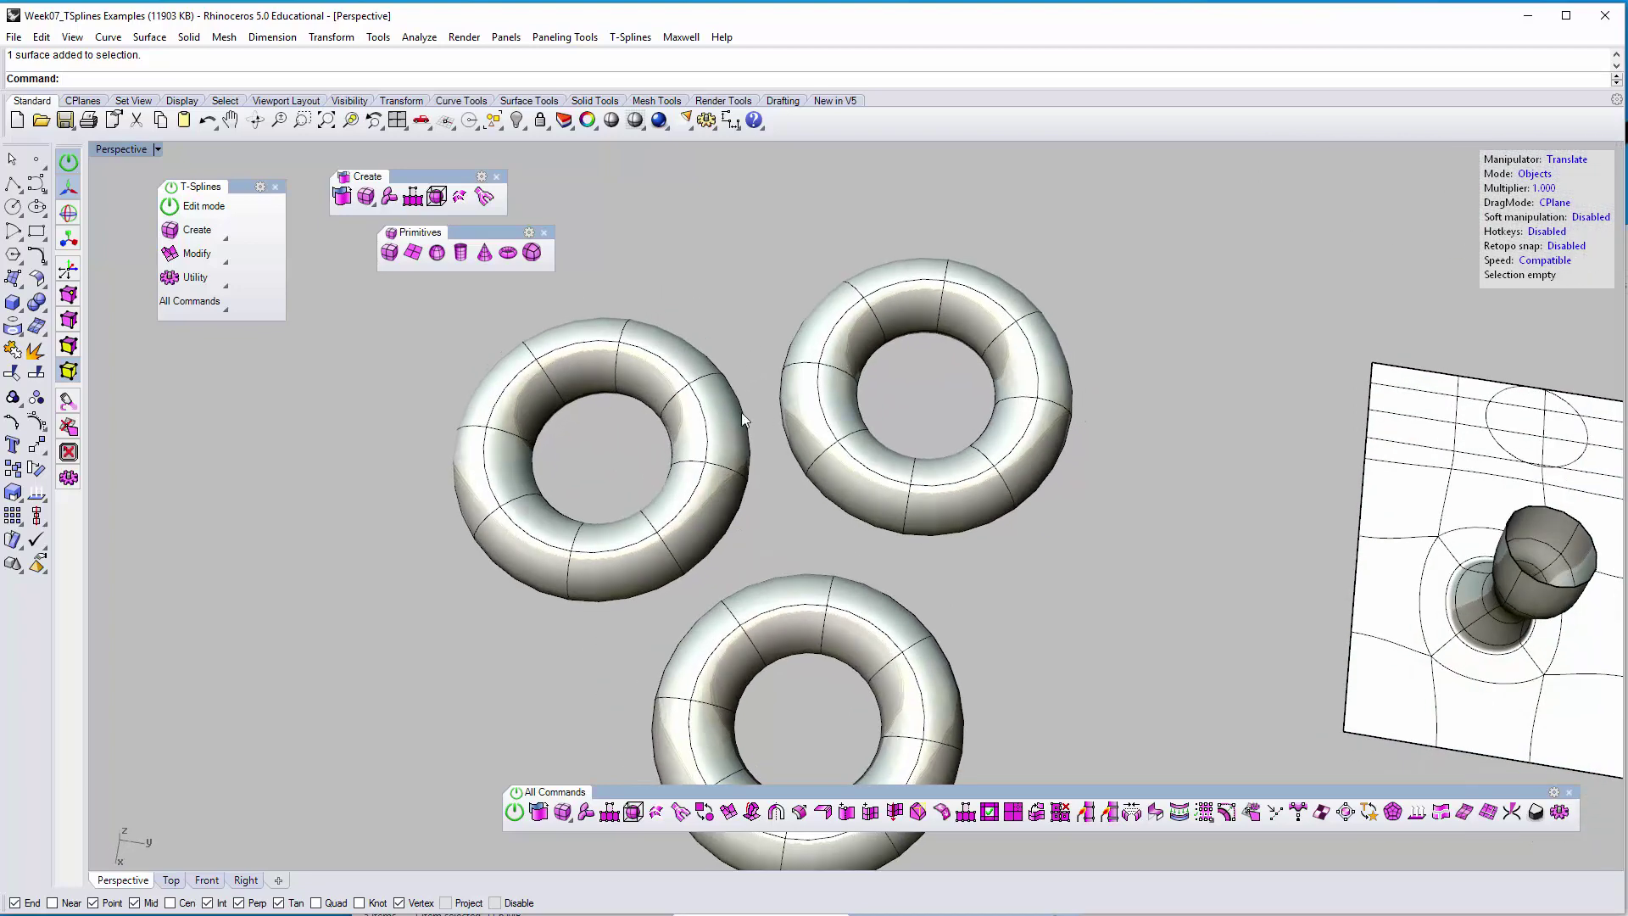
pyautogui.scroll(6, 780, 415)
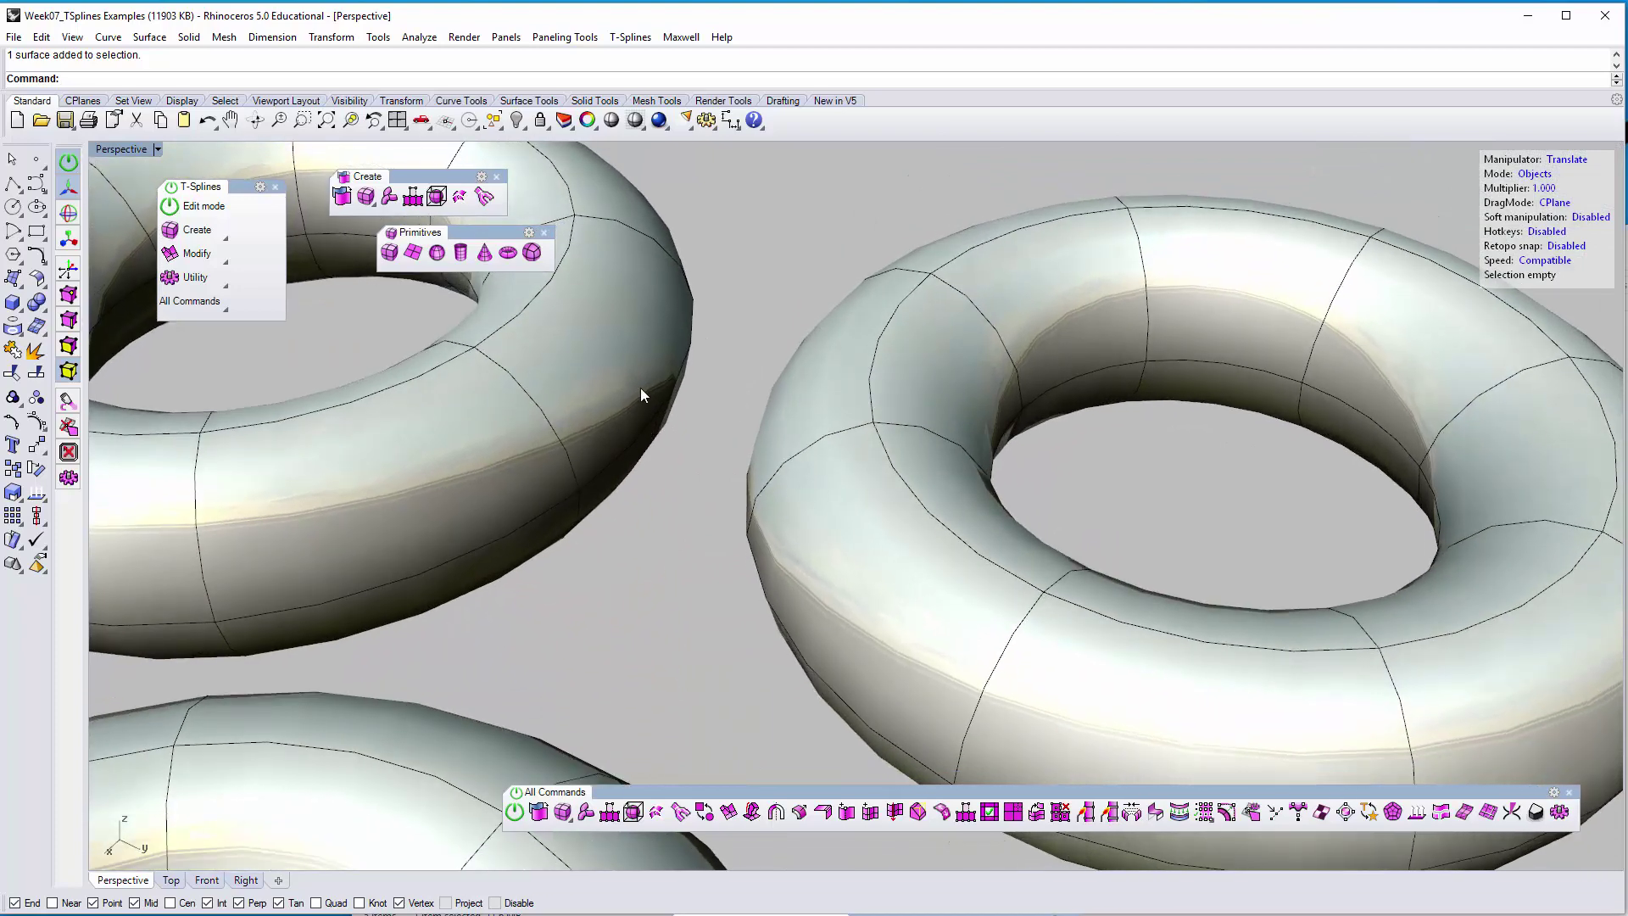
pyautogui.moveTo(640, 388); pyautogui.dragTo(746, 486, button='right')
pyautogui.press('Return')
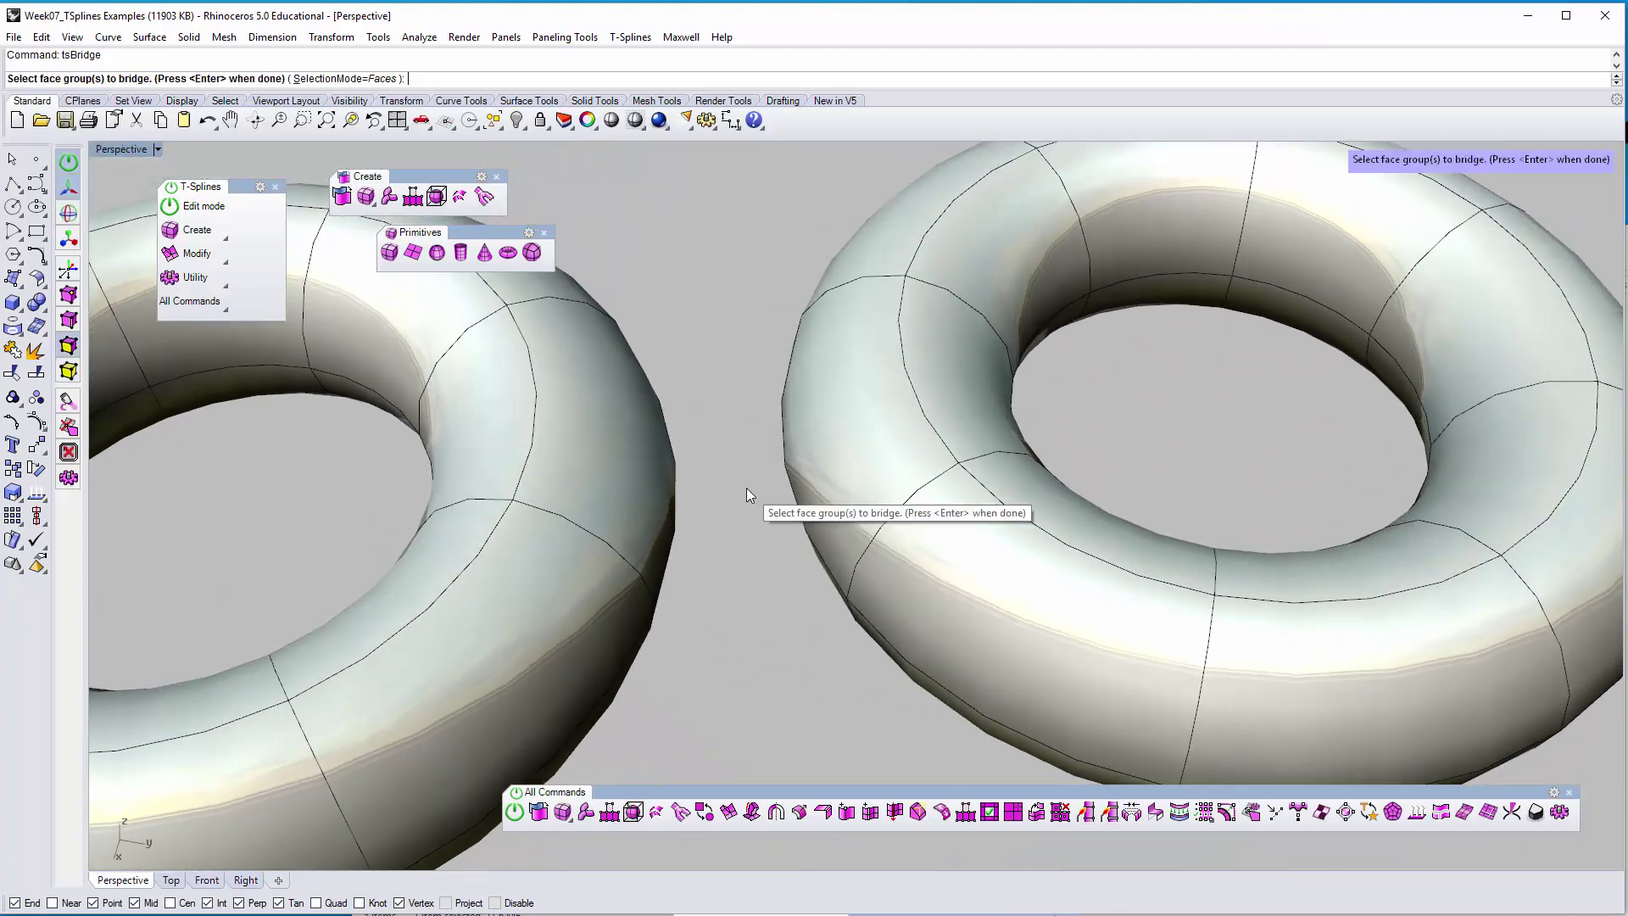
pyautogui.click(593, 420)
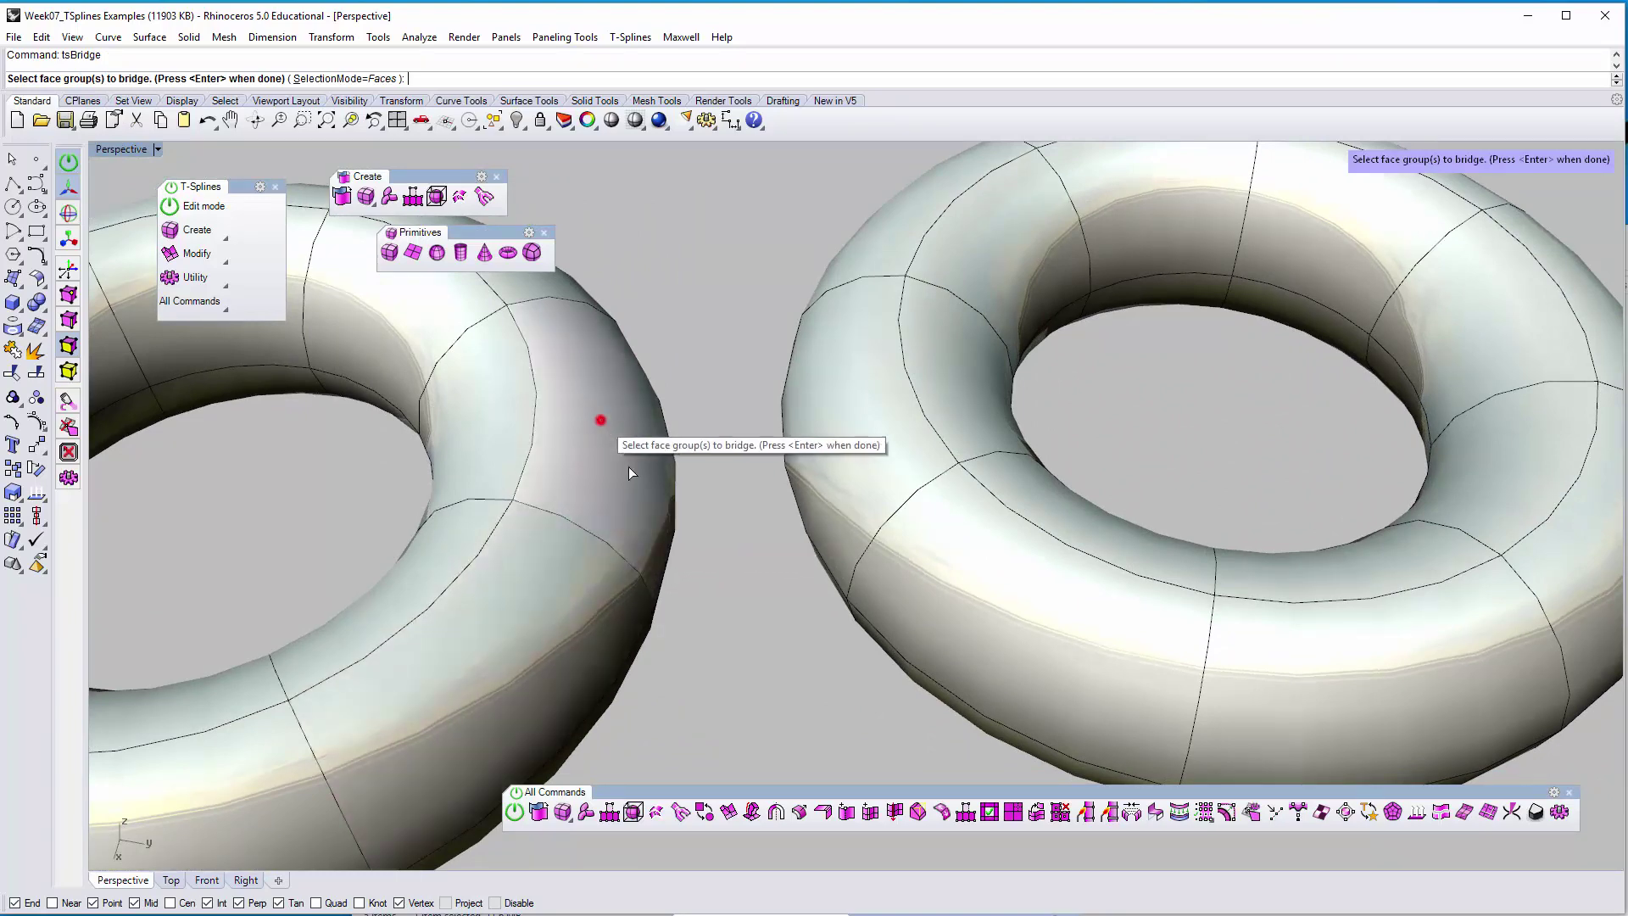
pyautogui.click(663, 567)
pyautogui.moveTo(717, 579); pyautogui.dragTo(876, 464, button='right')
pyautogui.press('Return')
pyautogui.click(839, 390)
pyautogui.press('Return')
pyautogui.press('Return')
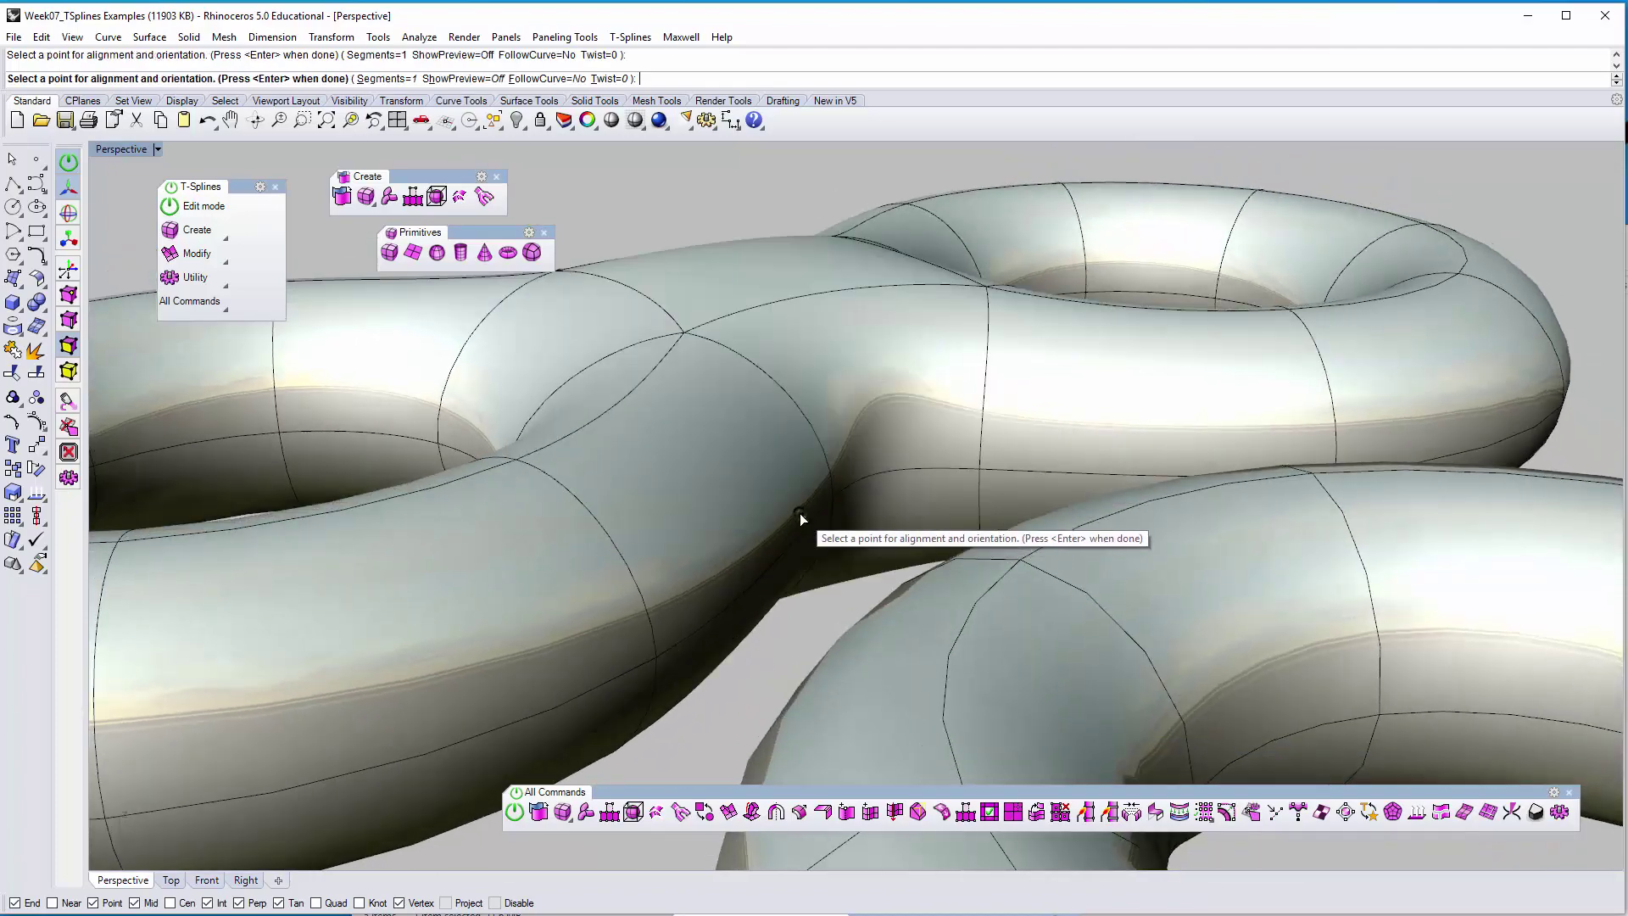
pyautogui.moveTo(798, 512); pyautogui.dragTo(727, 546, button='right')
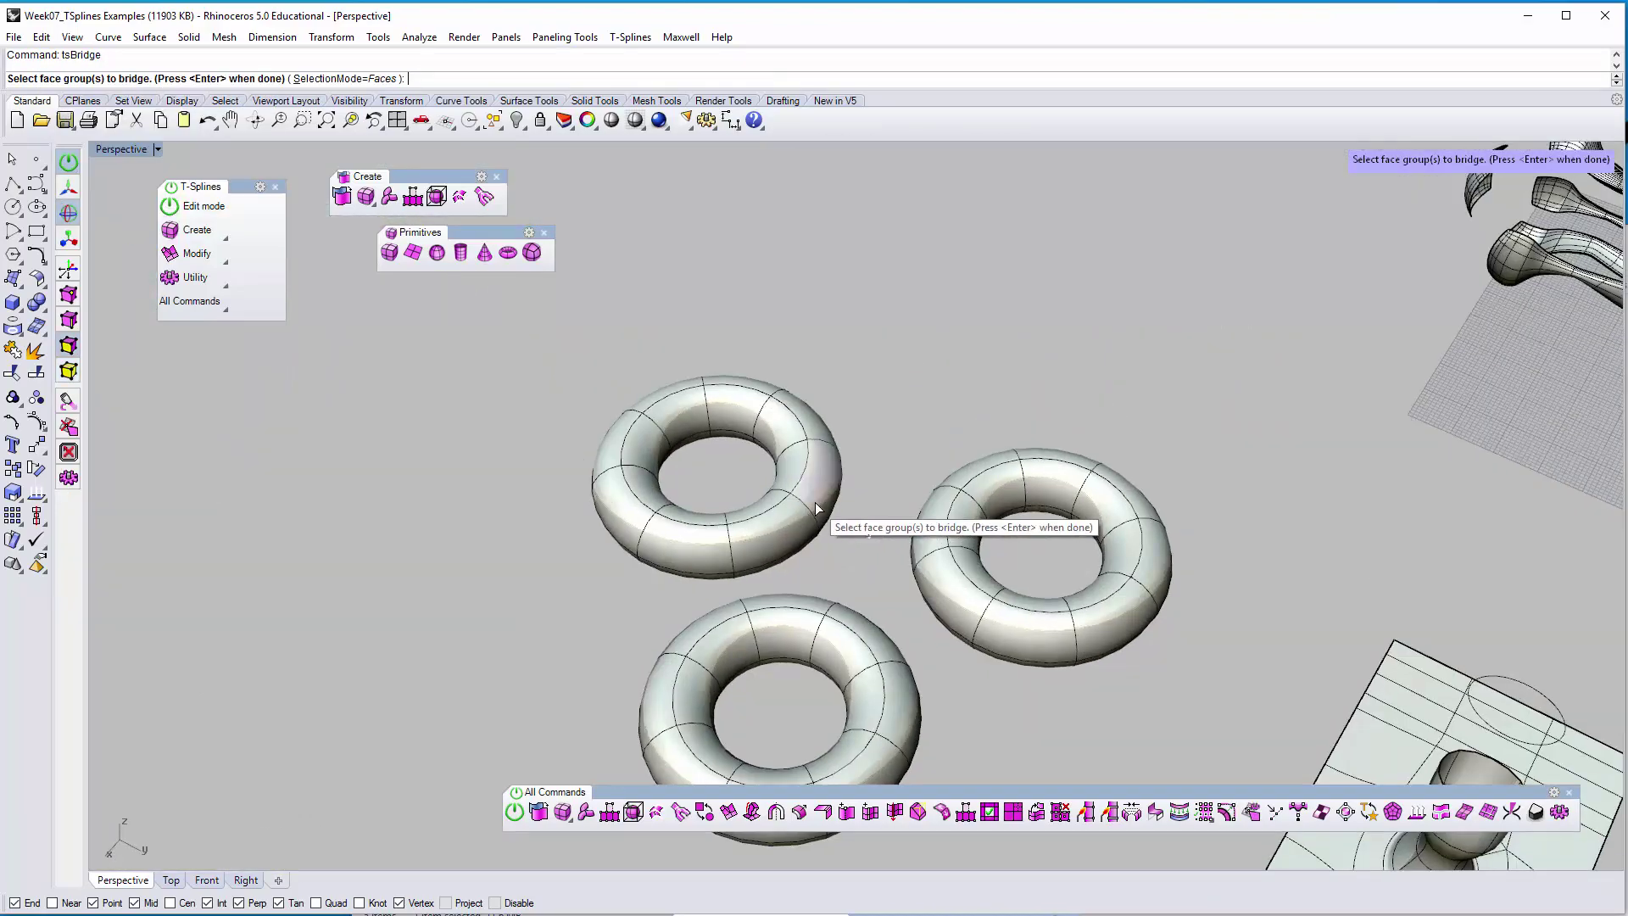
# Bridge the facing faces of two of the tori with one segment, keeping the default alignment
pyautogui.click(829, 475)
pyautogui.moveTo(816, 502); pyautogui.dragTo(857, 517, button='right')
pyautogui.rightClick(857, 592)
pyautogui.click(923, 520)
pyautogui.rightClick(911, 556)
pyautogui.rightClick(908, 561)
# Try to bridge the remaining torus to the joined pair using the selected facing faces
pyautogui.moveTo(1018, 590); pyautogui.dragTo(902, 620, button='right')
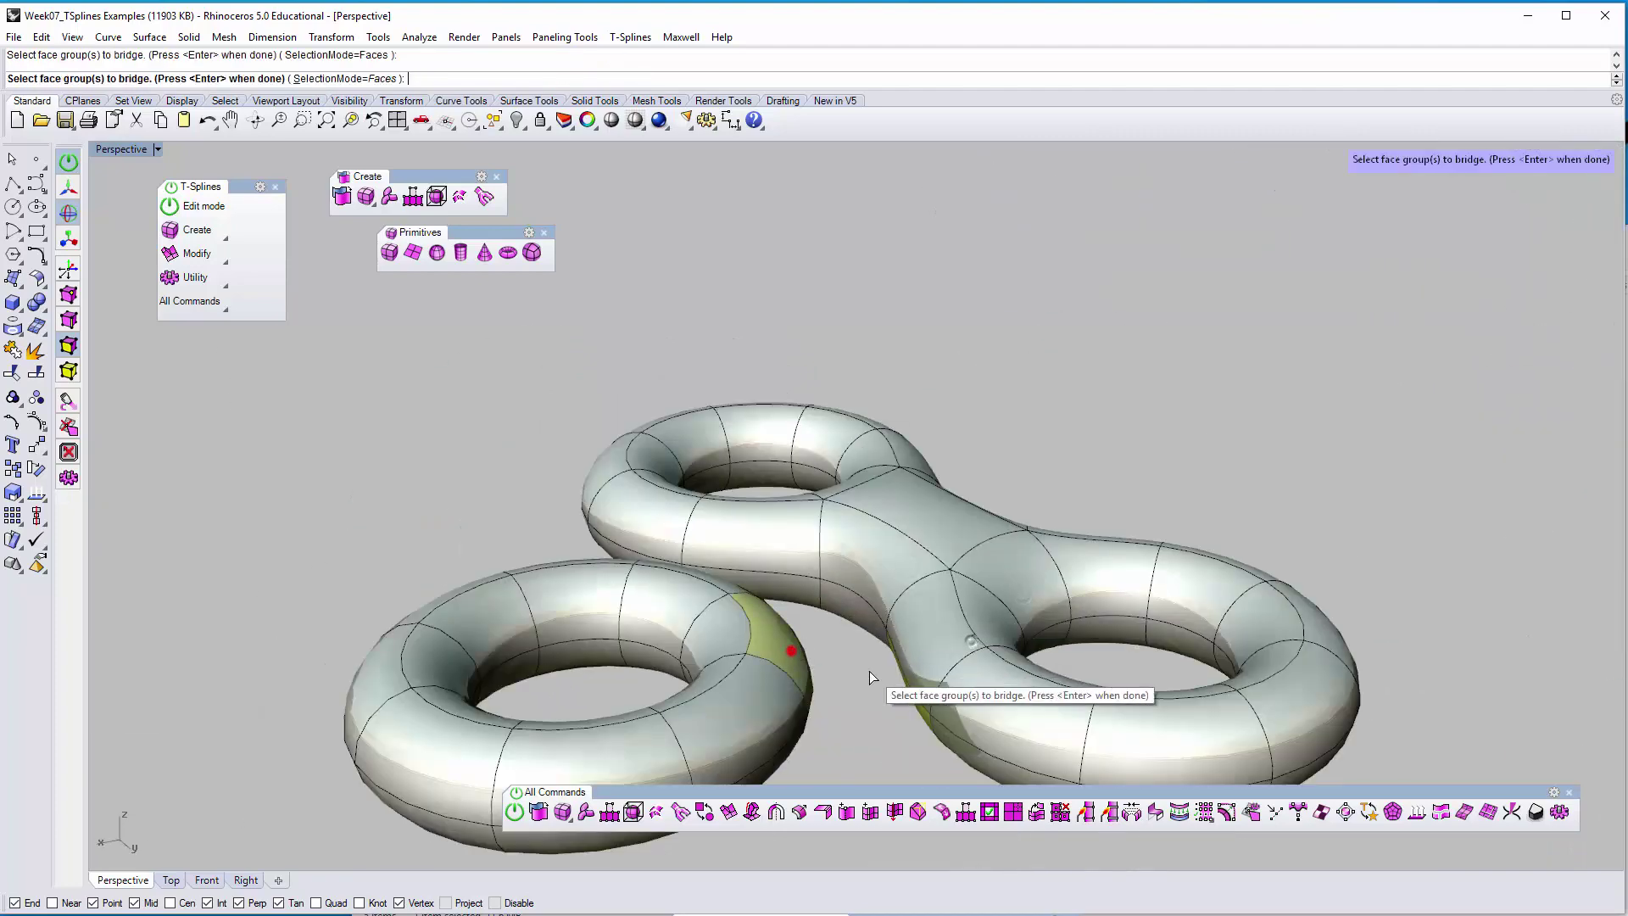
pyautogui.moveTo(868, 670); pyautogui.dragTo(697, 665, button='right')
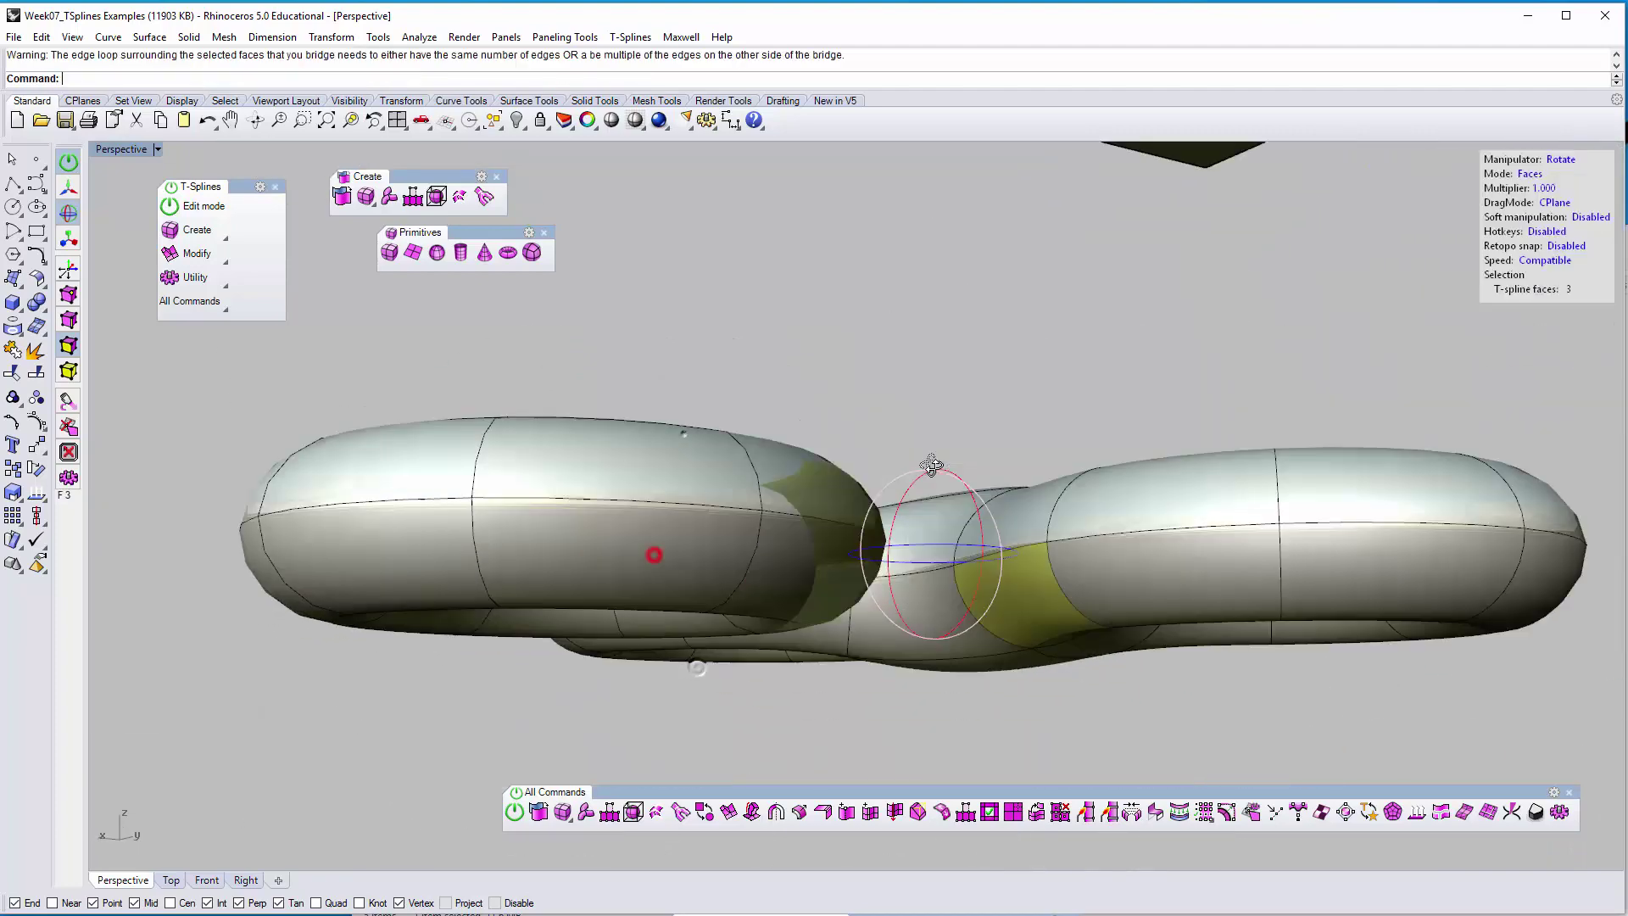
pyautogui.moveTo(1018, 628); pyautogui.dragTo(1102, 591, button='right')
# Reselect the facing faces and bridge the remaining torus to one torus of the joined pair
pyautogui.click(1107, 591)
pyautogui.click(1104, 691)
pyautogui.rightClick(1055, 698)
pyautogui.moveTo(1056, 697); pyautogui.dragTo(913, 583, button='right')
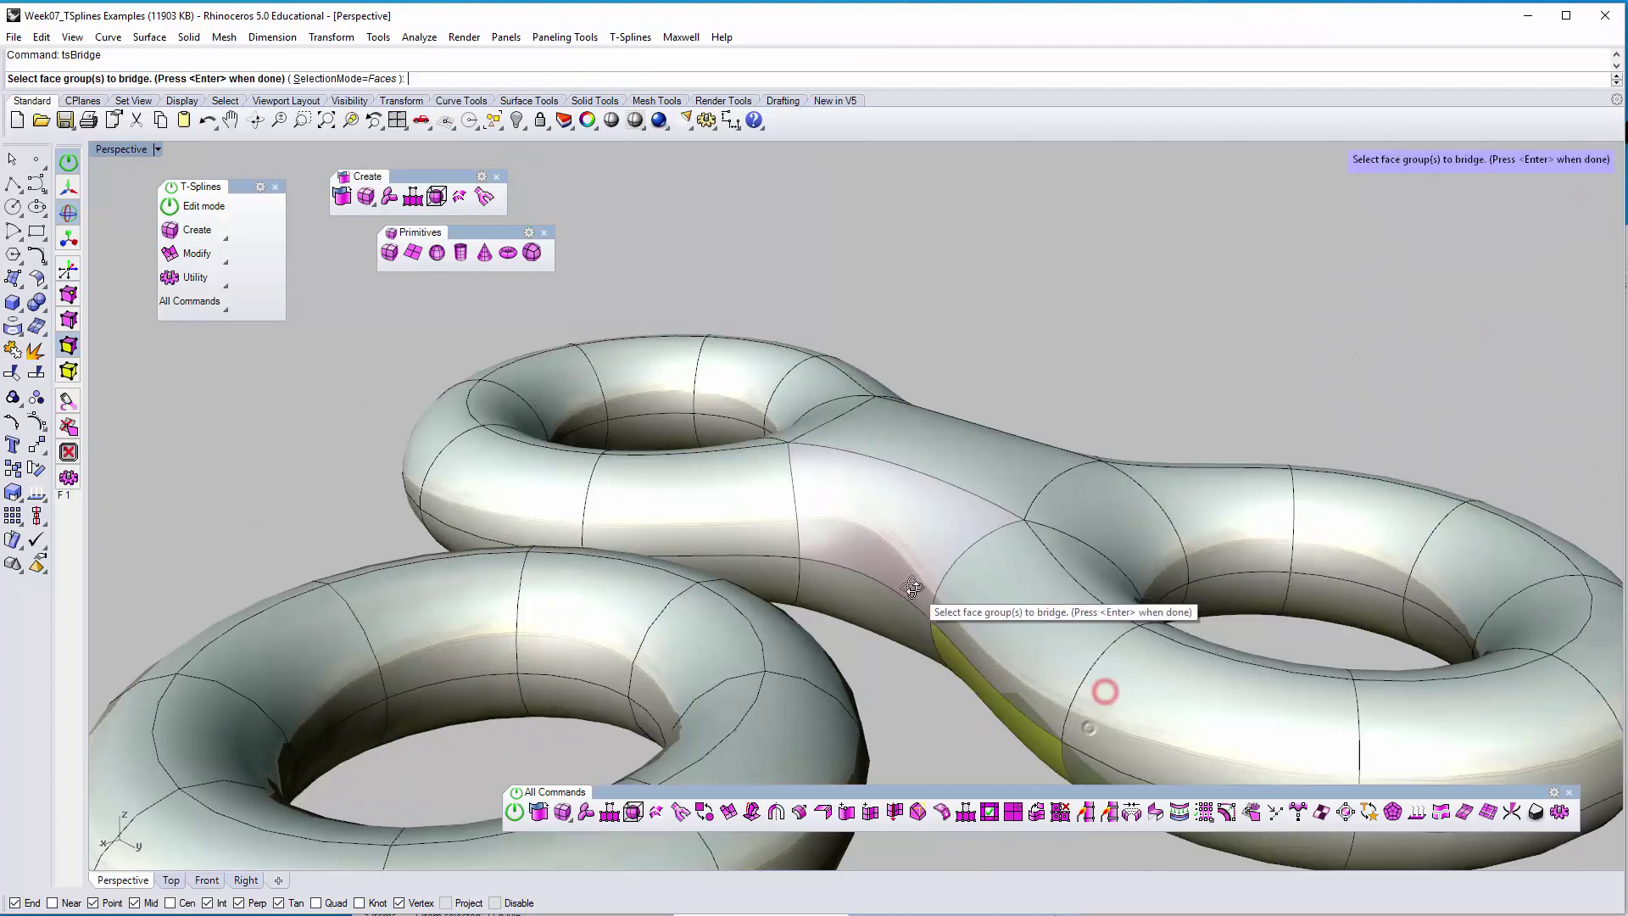
pyautogui.click(999, 624)
pyautogui.rightClick(1032, 329)
pyautogui.moveTo(1033, 330); pyautogui.dragTo(646, 480, button='right')
pyautogui.click(612, 476)
pyautogui.rightClick(555, 617)
pyautogui.rightClick(518, 565)
# Bridge the last unconnected pair of tori with one segment so all three form a closed triangular body
pyautogui.moveTo(522, 568); pyautogui.dragTo(933, 474, button='right')
pyautogui.rightClick(770, 510)
pyautogui.click(719, 447)
pyautogui.rightClick(933, 474)
pyautogui.click(1028, 418)
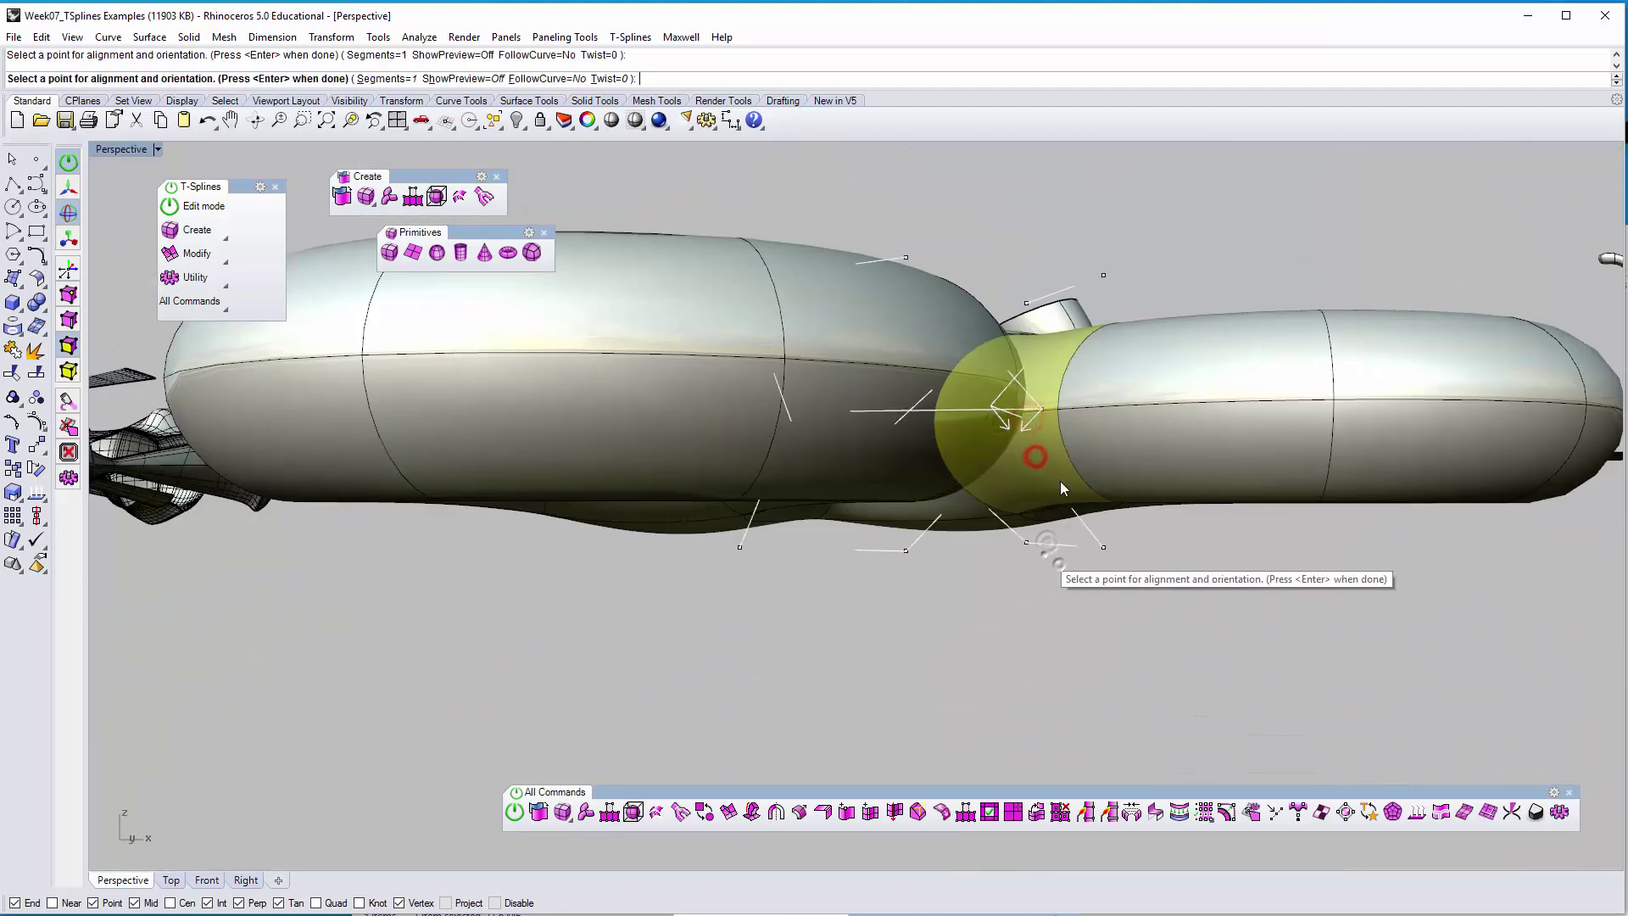
pyautogui.click(1035, 458)
pyautogui.rightClick(1046, 555)
pyautogui.rightClick(1046, 556)
pyautogui.moveTo(1075, 424); pyautogui.dragTo(835, 418, button='right')
pyautogui.scroll(-4, 952, 534)
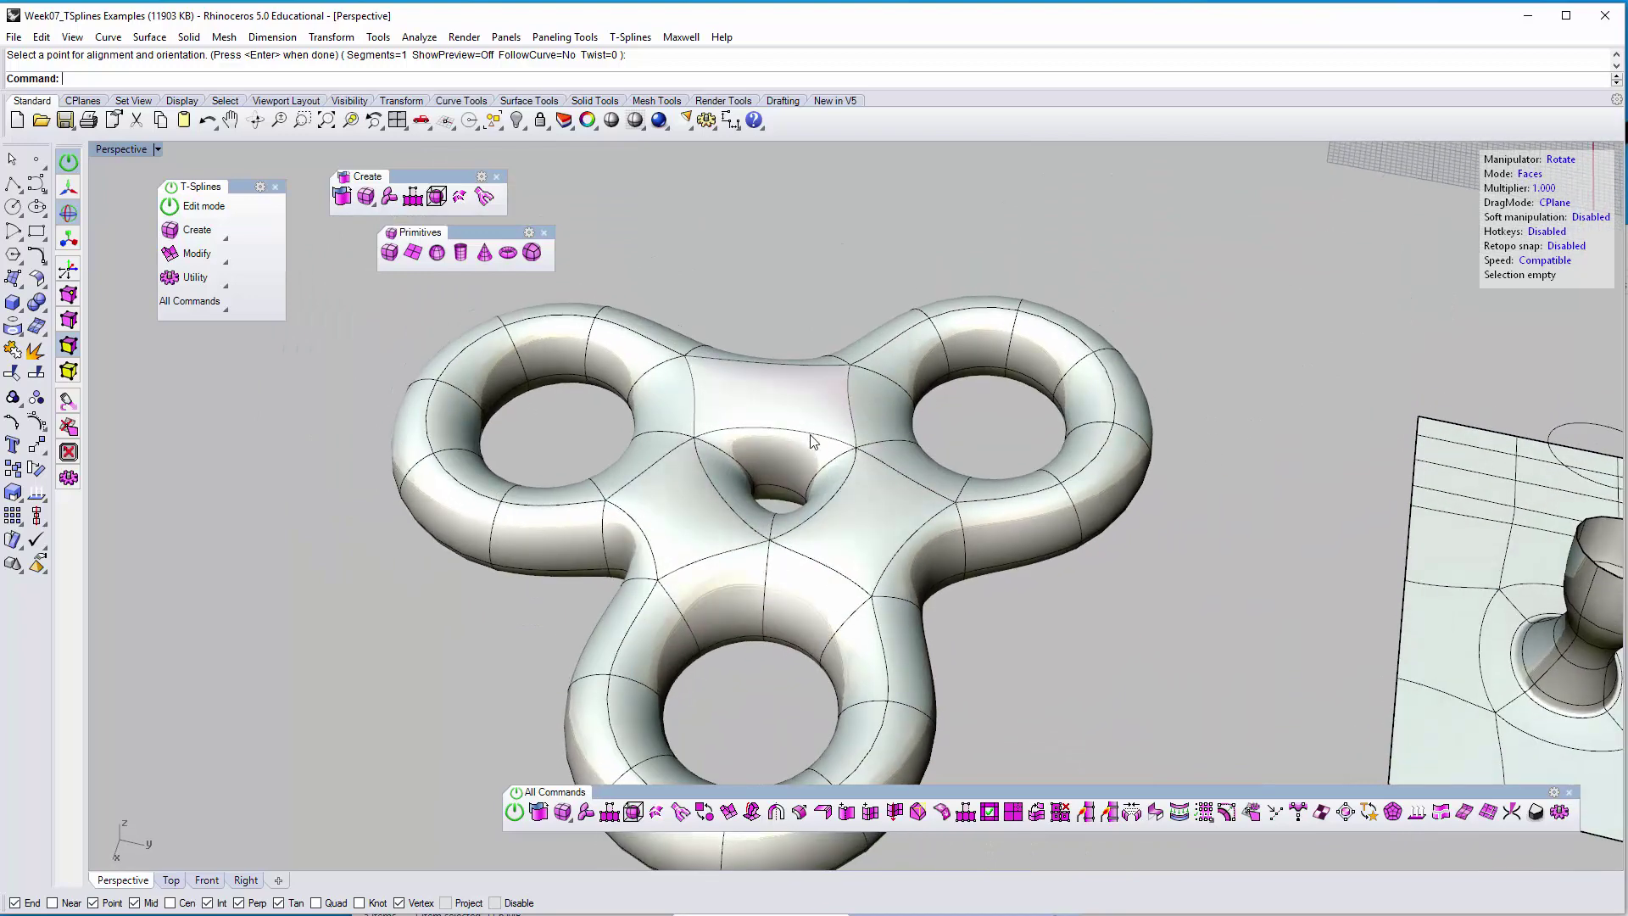
pyautogui.moveTo(835, 450); pyautogui.dragTo(863, 585, button='right')
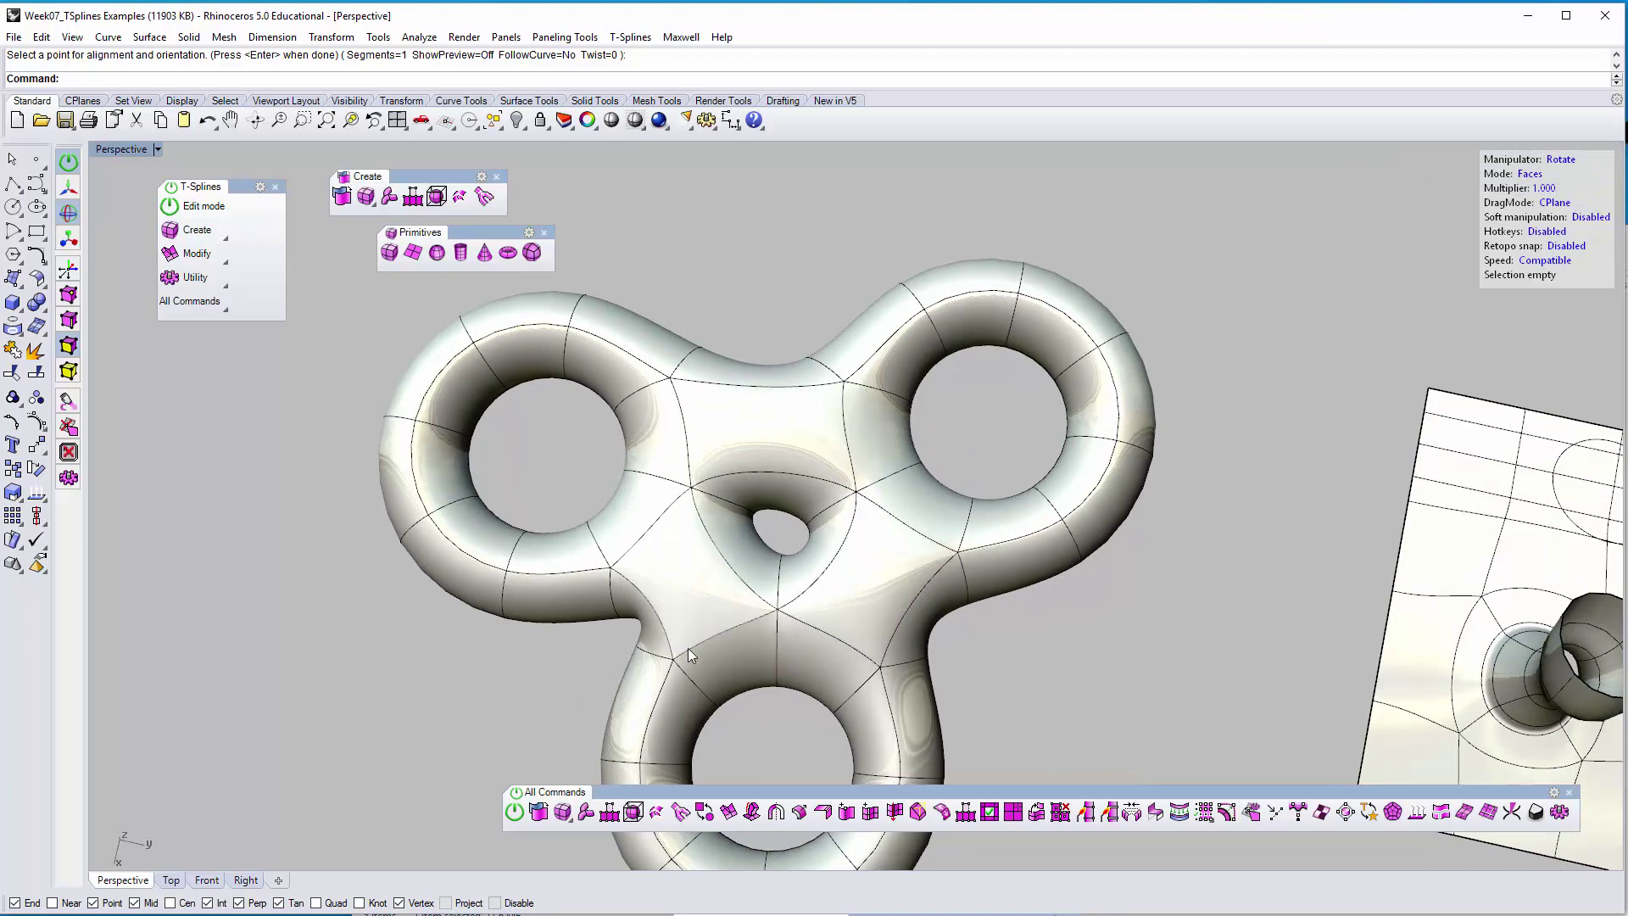
pyautogui.moveTo(688, 644); pyautogui.dragTo(793, 474, button='right')
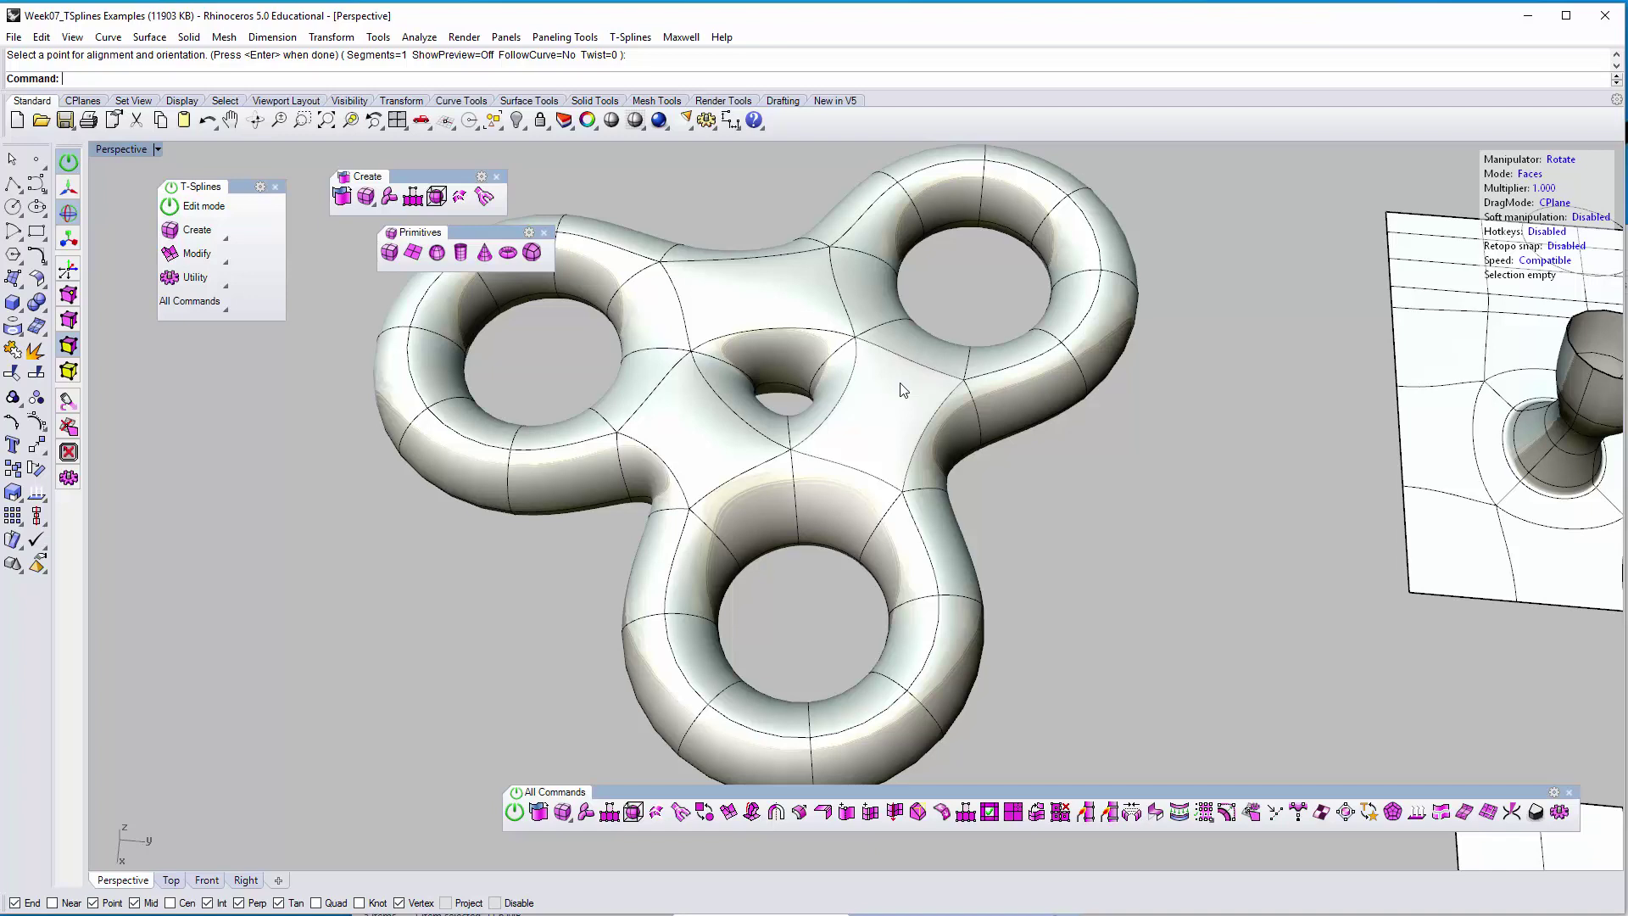
pyautogui.moveTo(820, 370); pyautogui.dragTo(864, 410, button='right')
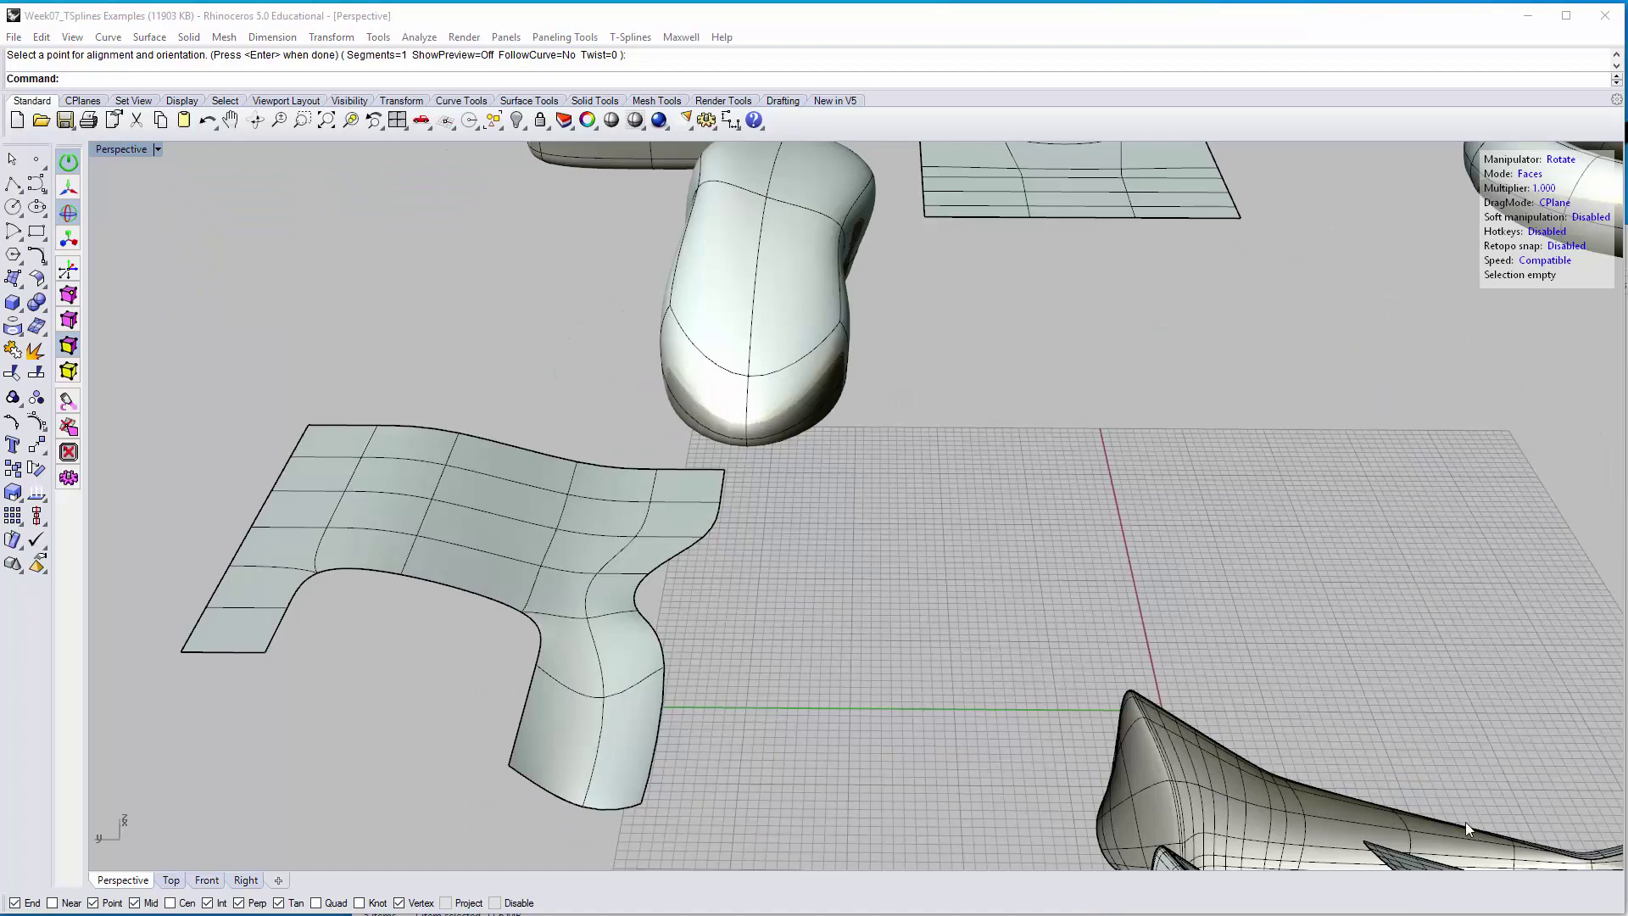
# Delete an interior face and an edge face near the neck of the open T-Splines surface to create a hole and a notch
pyautogui.click(1232, 670)
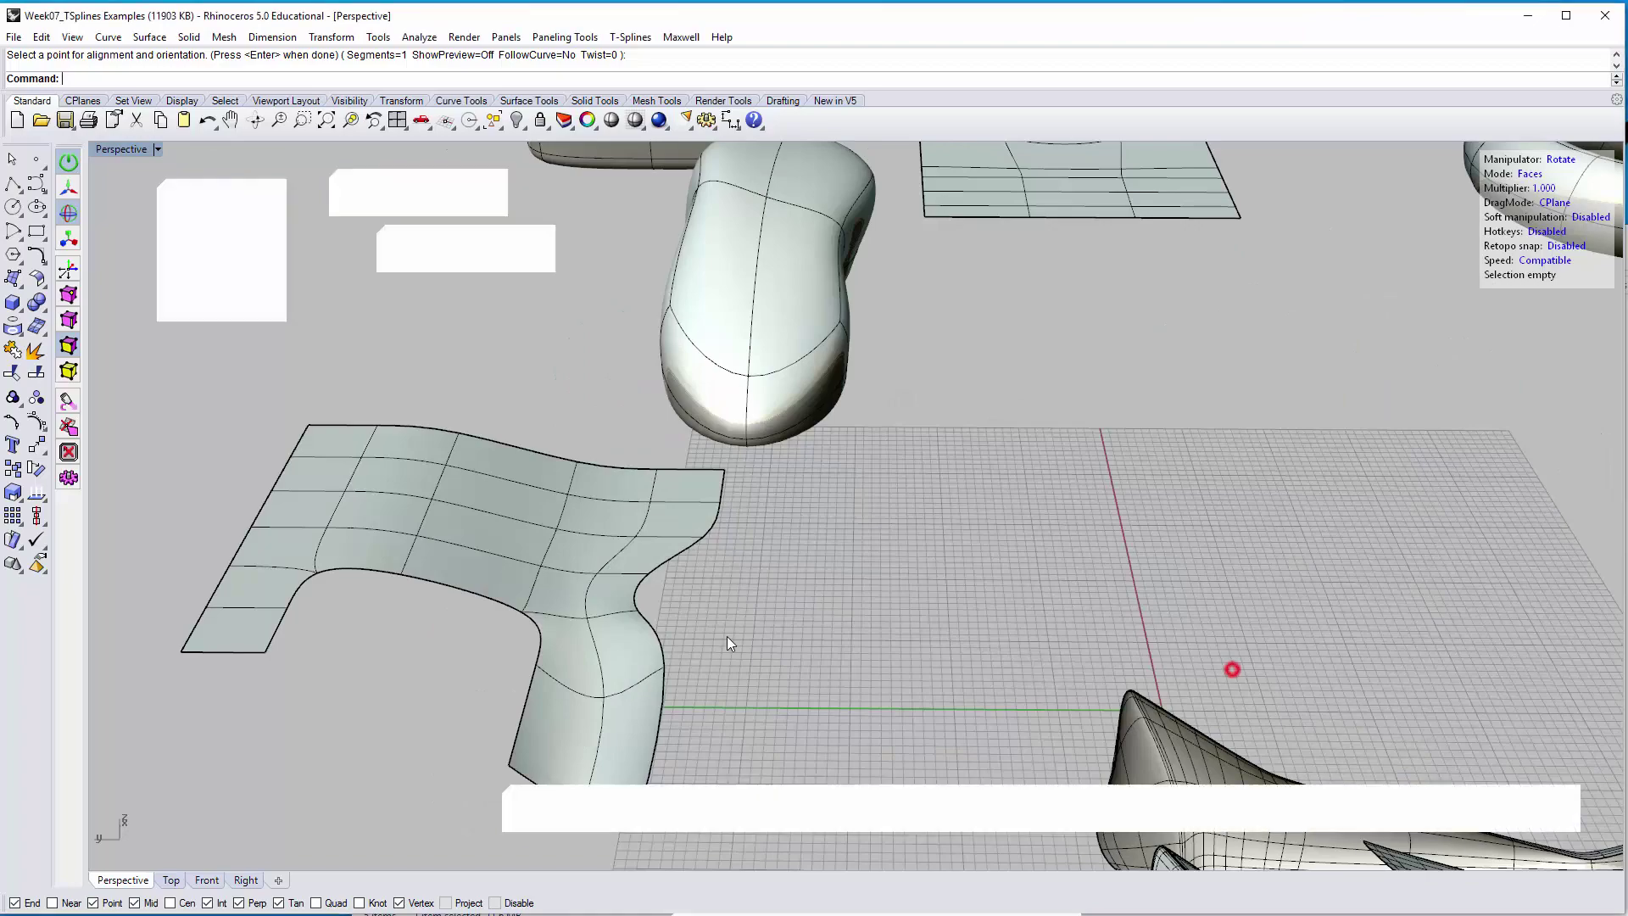
pyautogui.moveTo(939, 594); pyautogui.dragTo(853, 499, button='right')
pyautogui.click(852, 498)
pyautogui.press('Delete')
pyautogui.moveTo(849, 587); pyautogui.dragTo(883, 603, button='right')
pyautogui.click(882, 603)
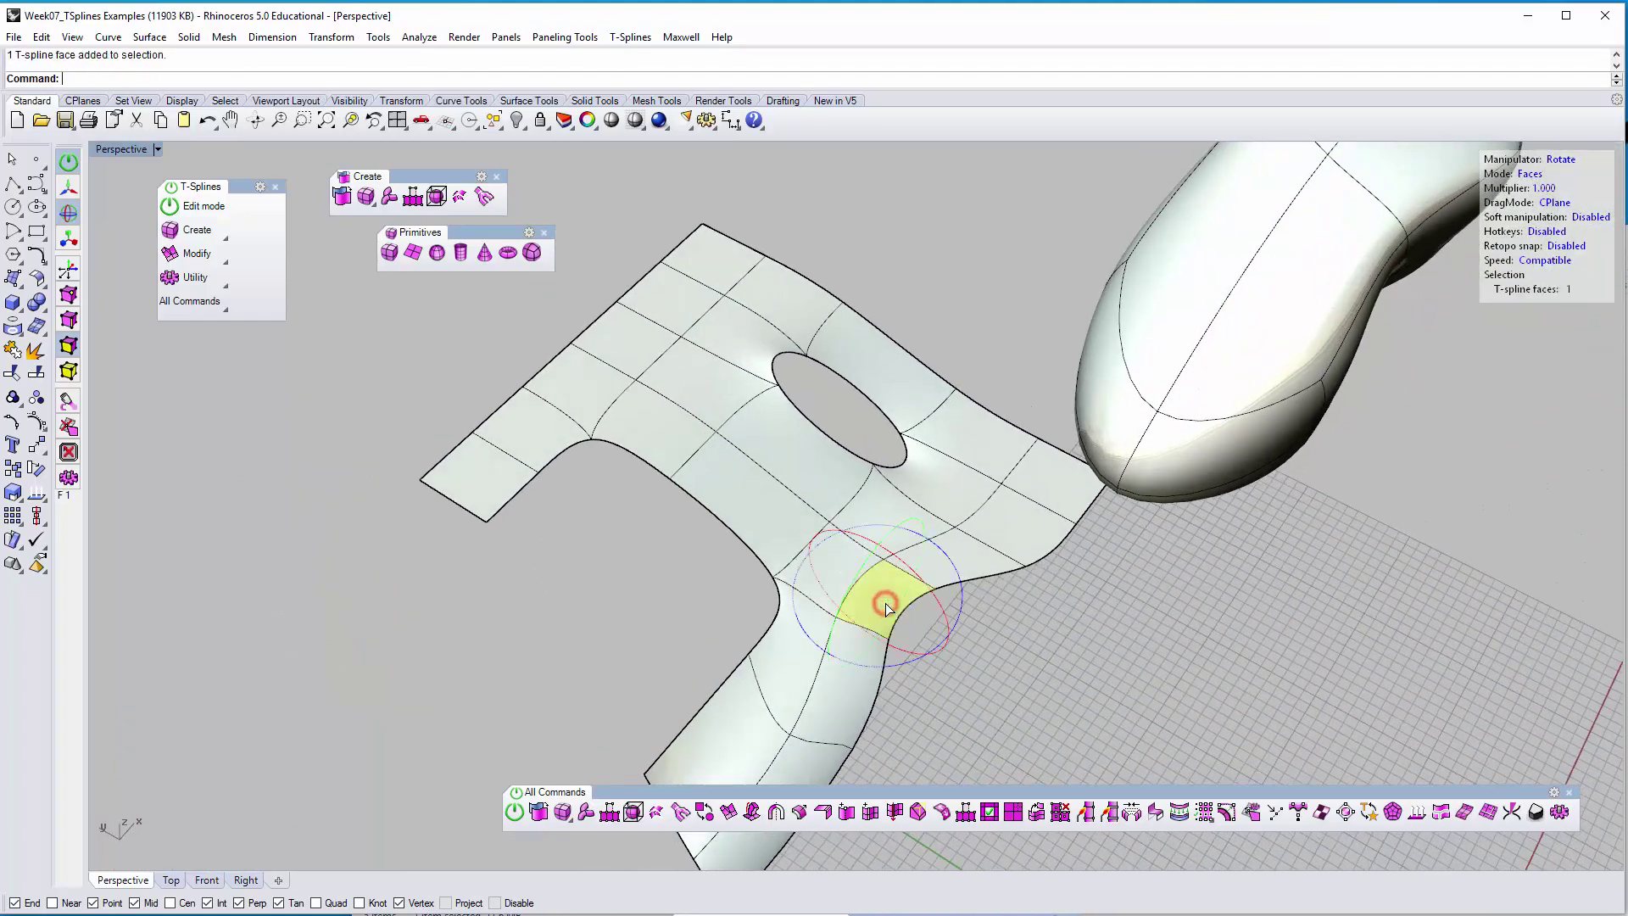
pyautogui.press('Delete')
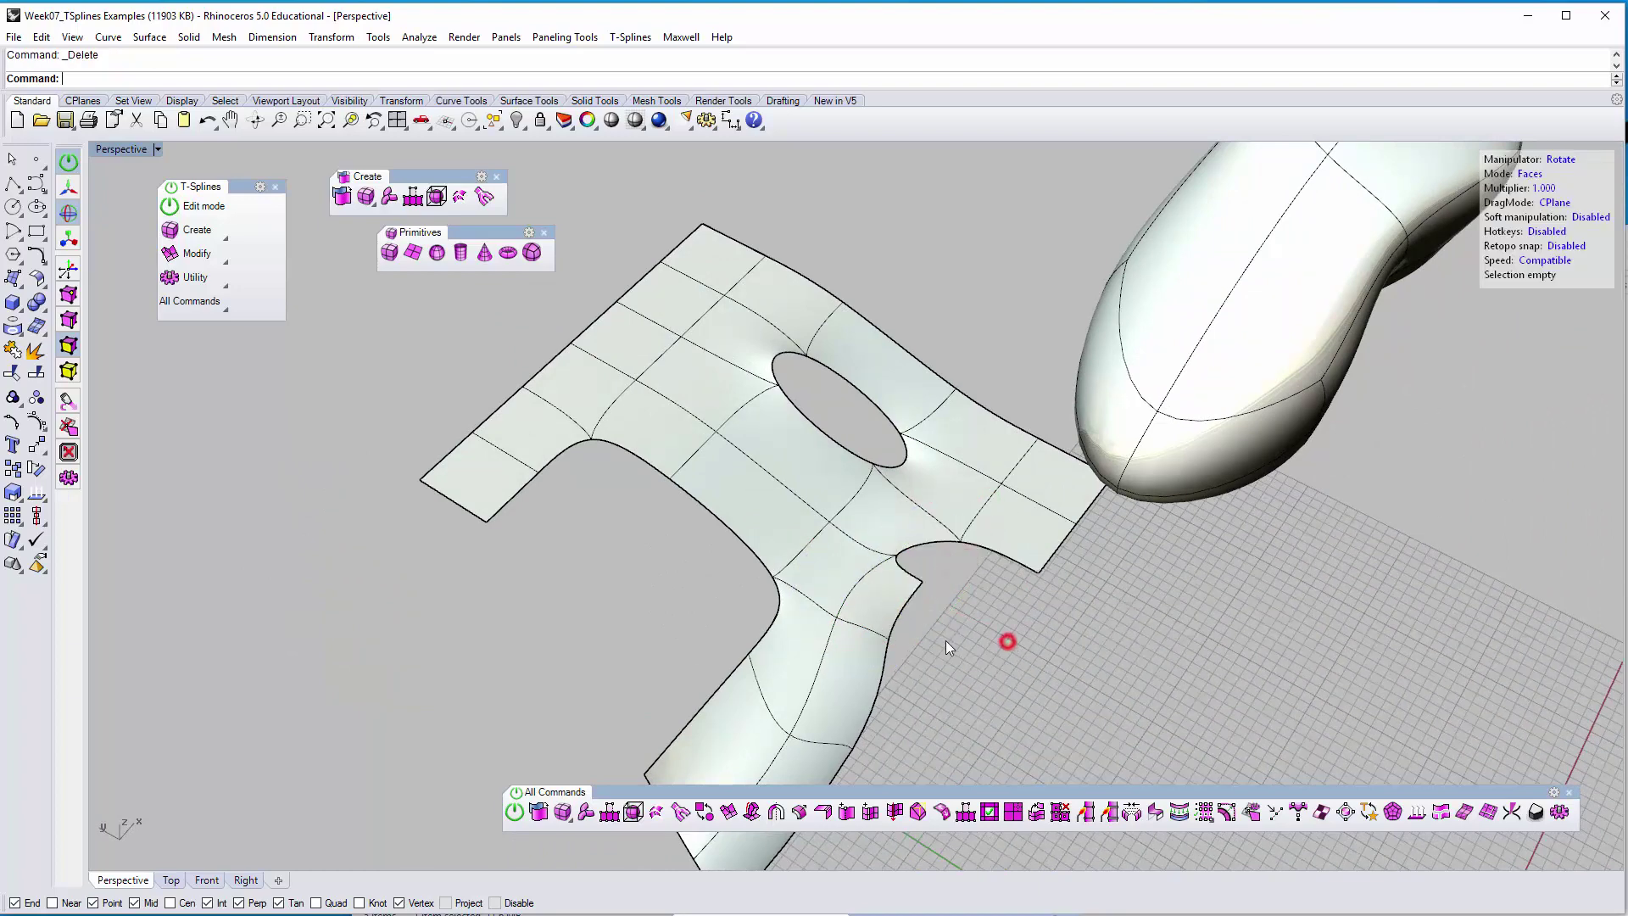
# Thicken the open T-Splines surface by 1.5 with per-vertex-normal direction and no creased edges
pyautogui.moveTo(943, 640); pyautogui.dragTo(868, 602, button='right')
pyautogui.write('Thi')
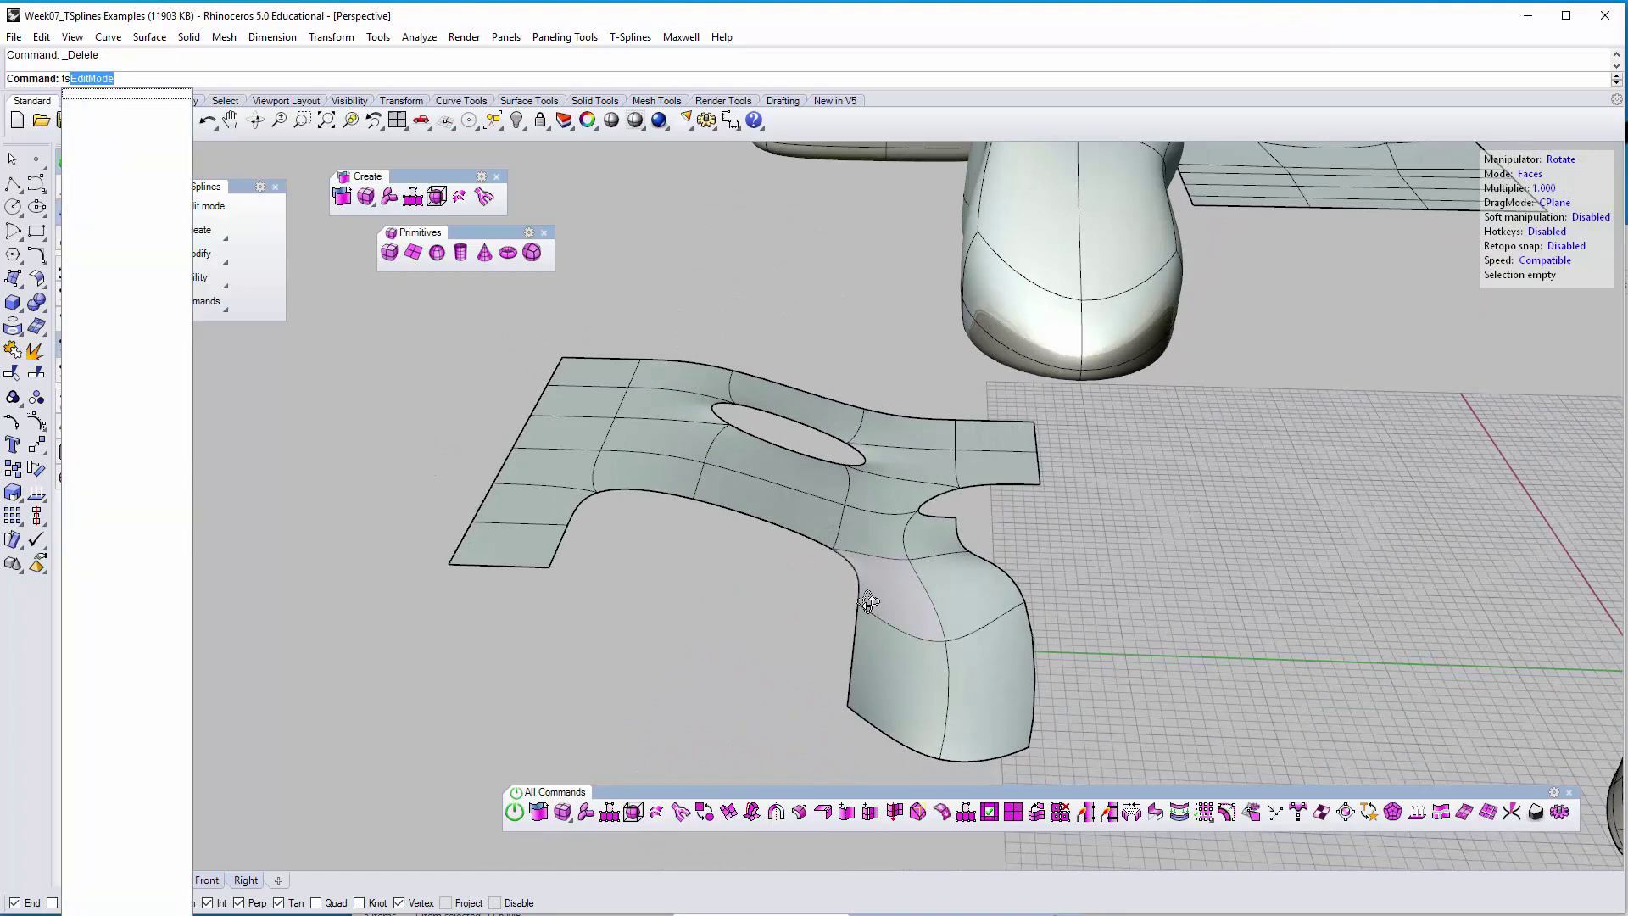
pyautogui.press('Return')
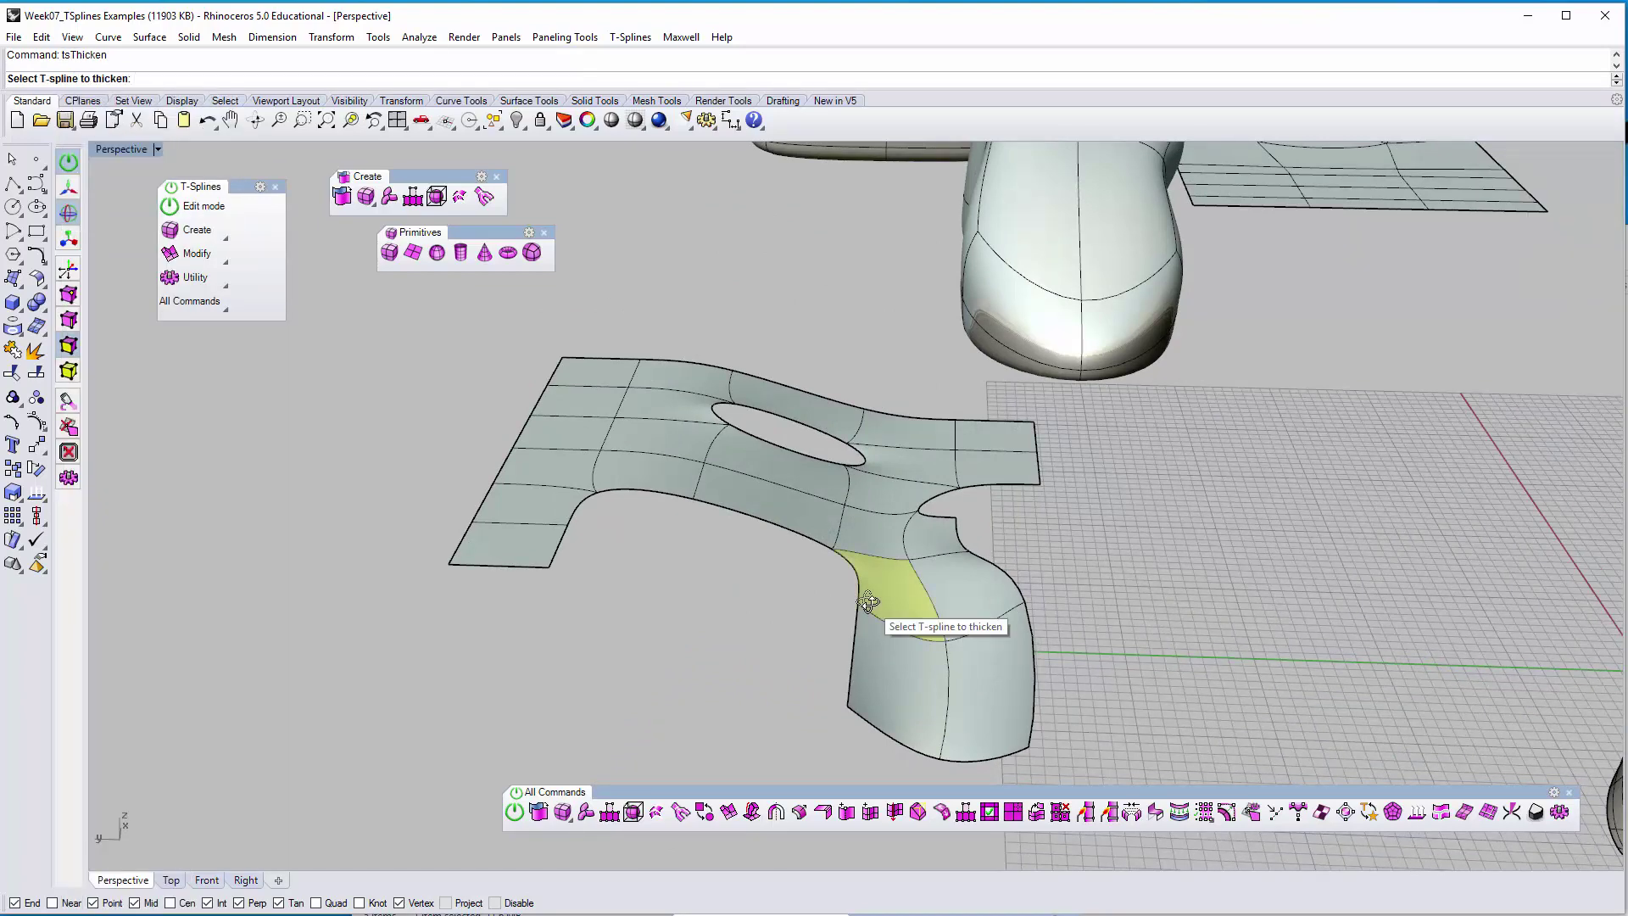
pyautogui.scroll(-5, 868, 602)
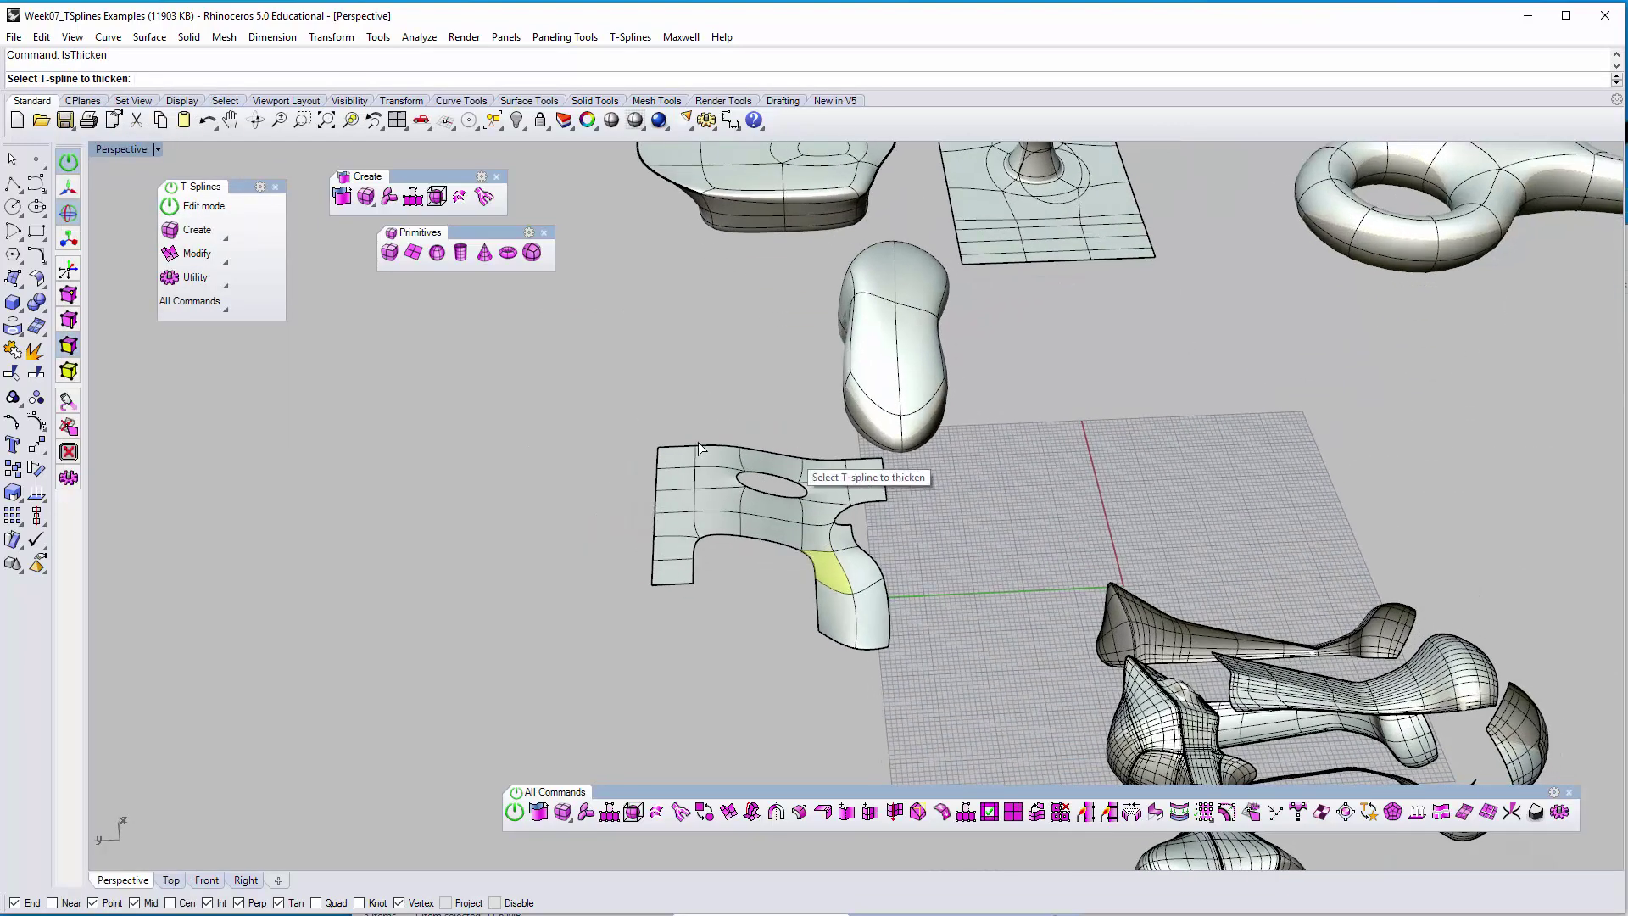
pyautogui.moveTo(796, 640); pyautogui.dragTo(917, 721)
pyautogui.moveTo(918, 617); pyautogui.dragTo(755, 520, button='right')
pyautogui.scroll(6, 765, 521)
pyautogui.press('Return')
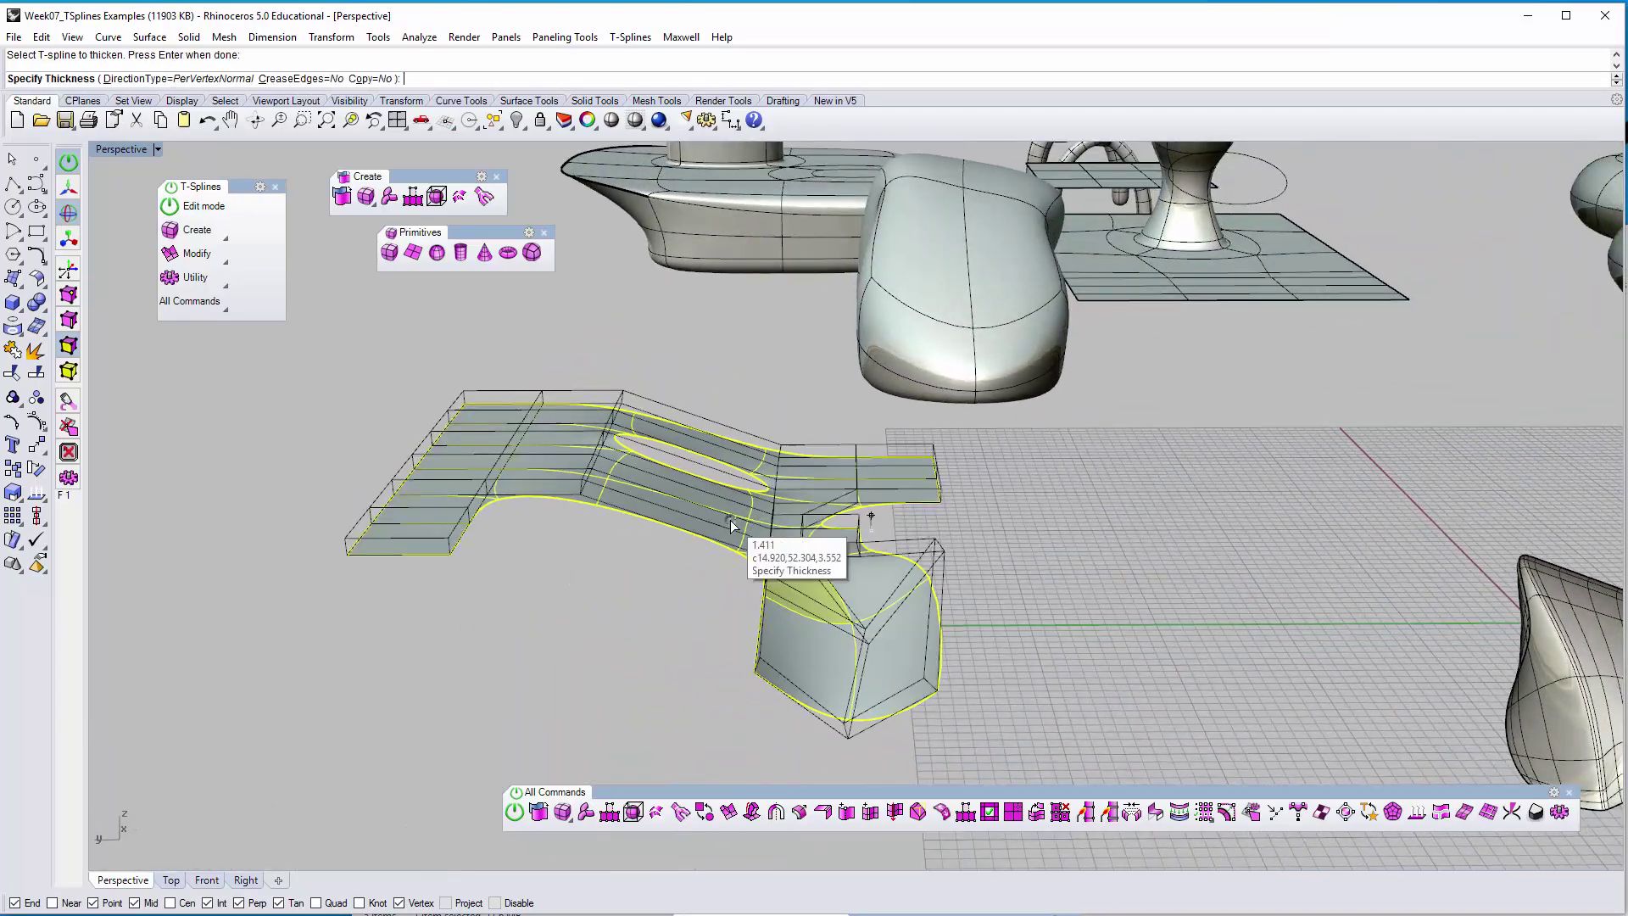
pyautogui.moveTo(871, 552); pyautogui.dragTo(515, 463, button='right')
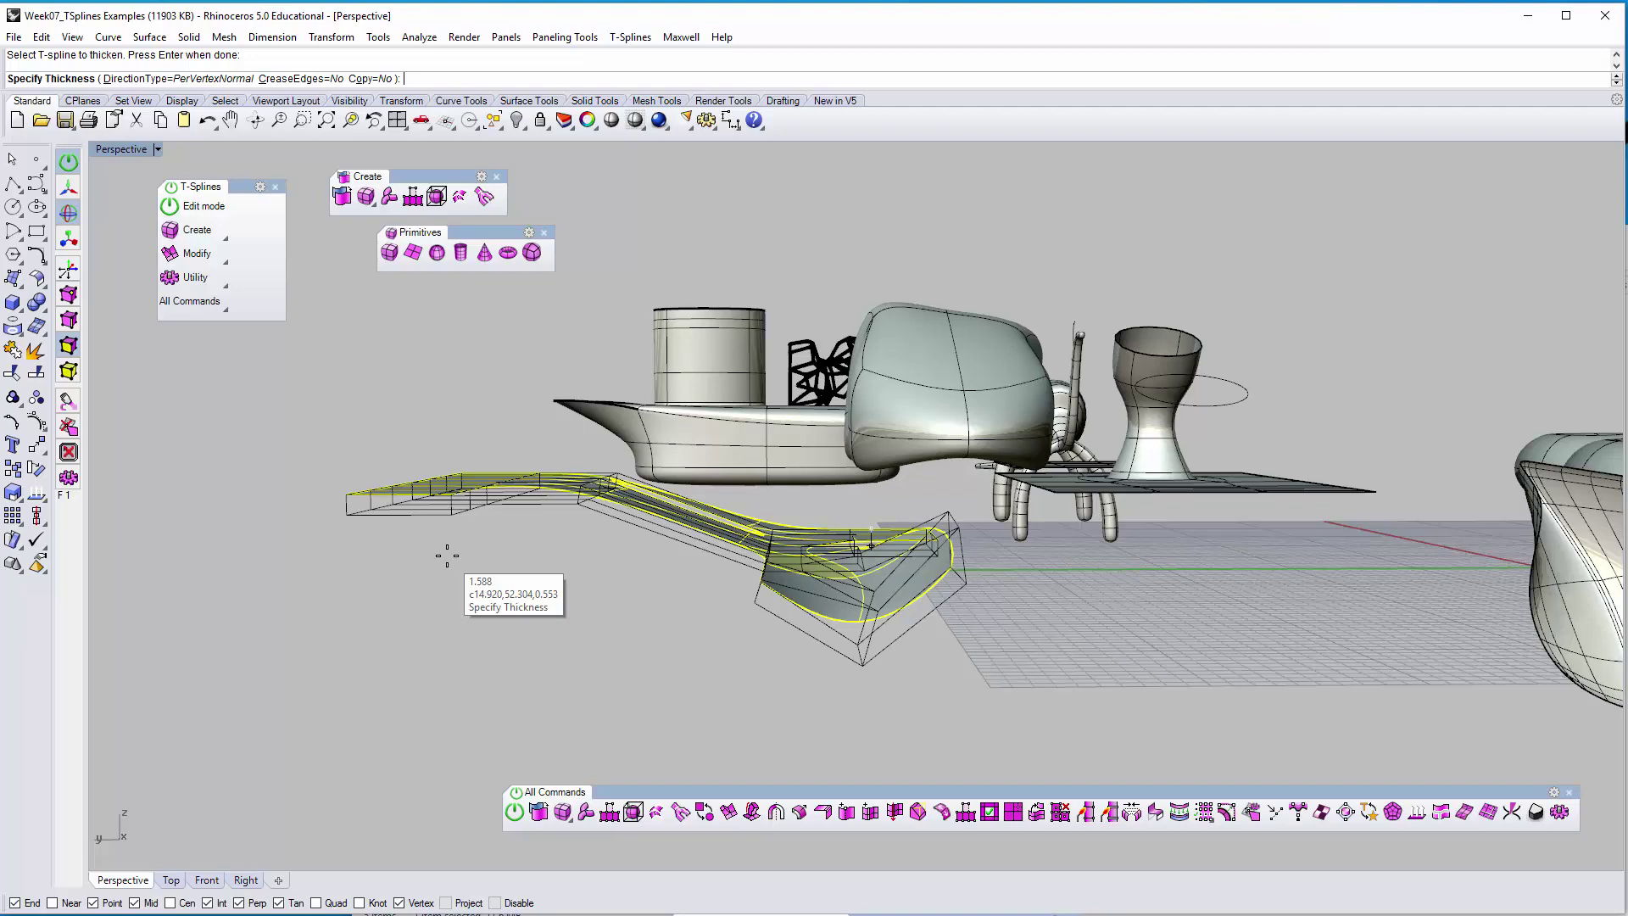
pyautogui.write('.5')
pyautogui.press('Return')
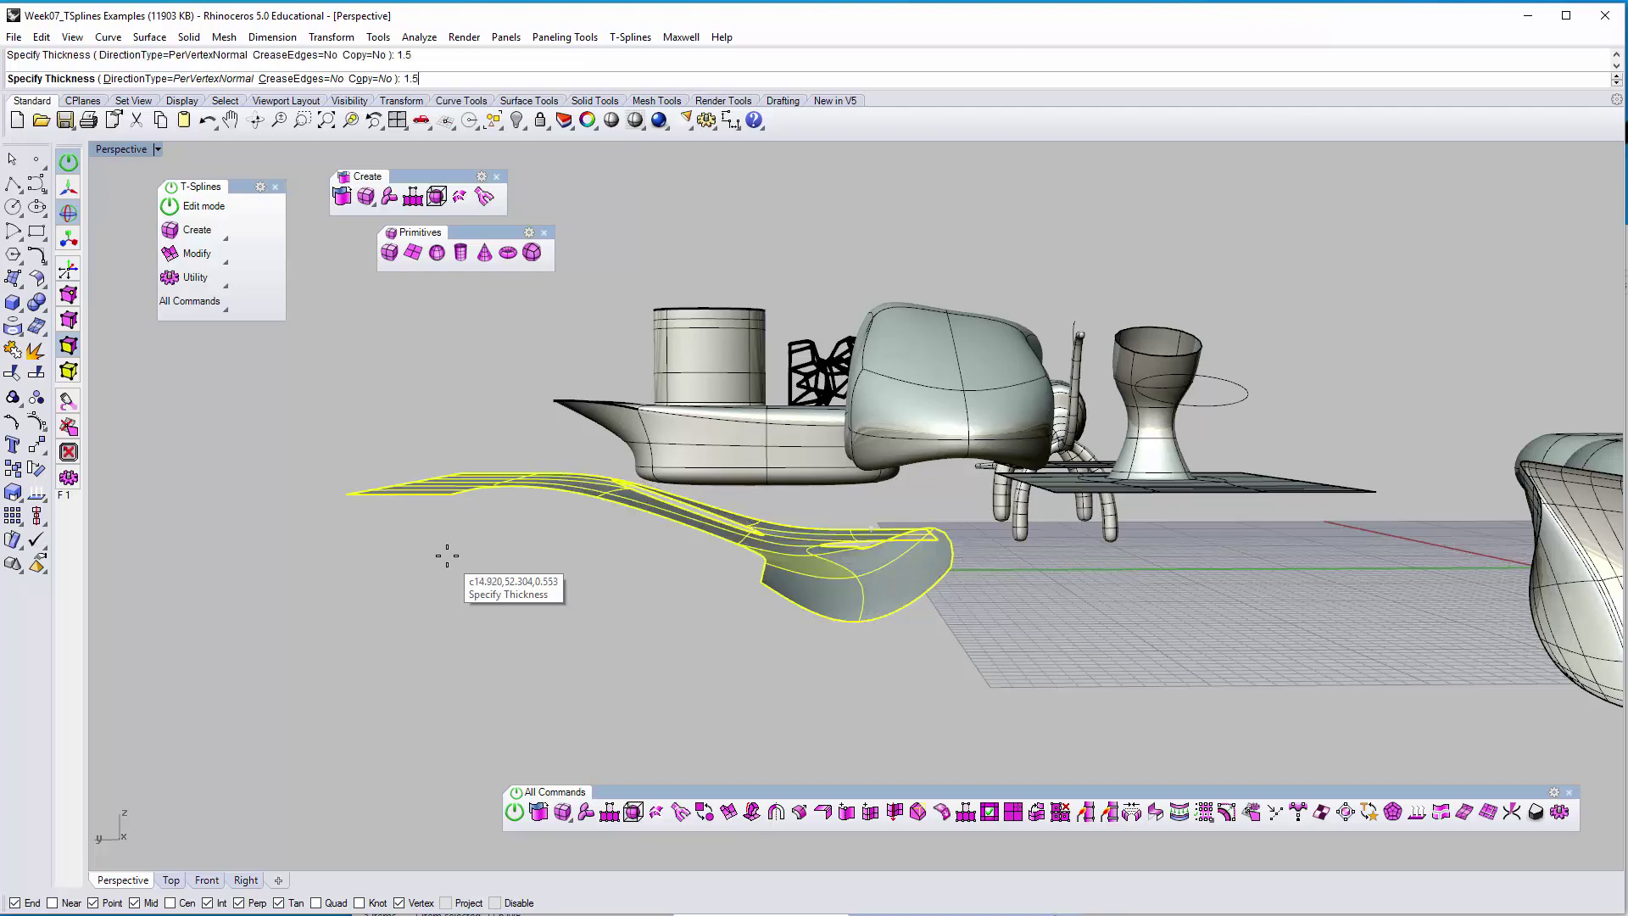
# Raise the face at the inner edge of the thickened shape's central span with the translate manipulator
pyautogui.moveTo(397, 417); pyautogui.dragTo(971, 603, button='right')
pyautogui.scroll(5, 770, 527)
pyautogui.moveTo(634, 557); pyautogui.dragTo(839, 492, button='right')
pyautogui.moveTo(839, 491)
pyautogui.keyDown('shift'); pyautogui.mouseDown(button='right')
pyautogui.moveTo(861, 467)
pyautogui.moveTo(701, 563)
pyautogui.moveTo(799, 556)
pyautogui.moveTo(741, 472)
pyautogui.moveTo(374, 592)
pyautogui.moveTo(759, 520)
pyautogui.moveTo(653, 522)
pyautogui.moveTo(715, 515)
pyautogui.moveTo(692, 451)
pyautogui.moveTo(850, 516)
pyautogui.mouseUp(button='right'); pyautogui.keyUp('shift')
pyautogui.scroll(3, 851, 516)
pyautogui.click(827, 481)
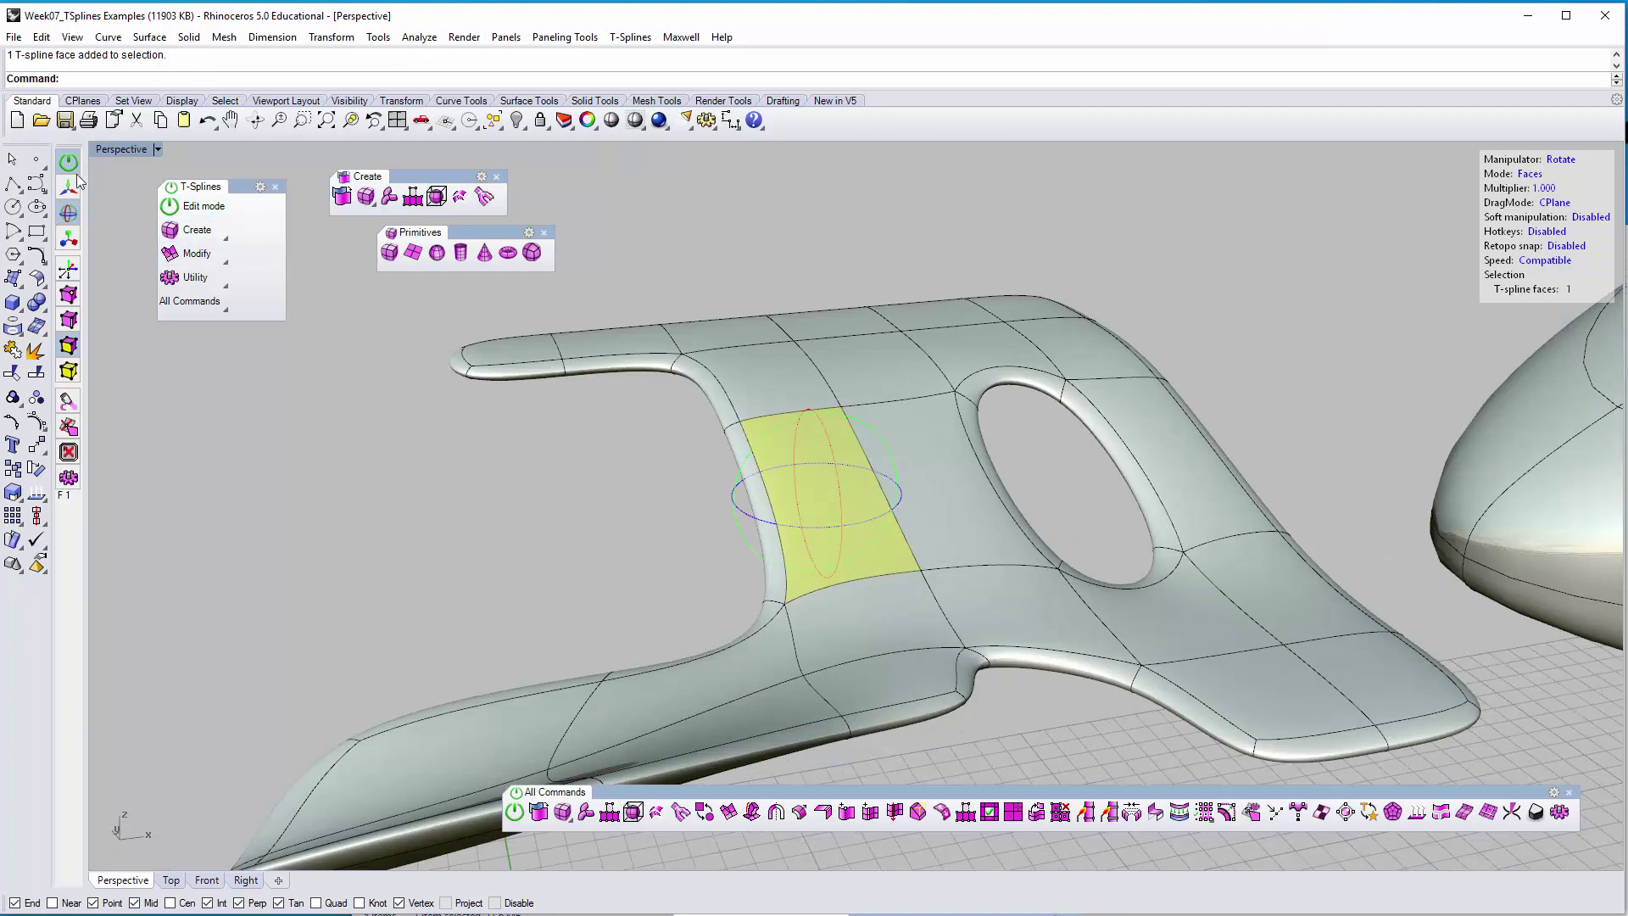
pyautogui.moveTo(816, 447); pyautogui.dragTo(831, 350)
pyautogui.click(687, 469)
# Select the six faces along the straight end of the shape and shift them together along the Y direction
pyautogui.moveTo(703, 469); pyautogui.dragTo(688, 390, button='right')
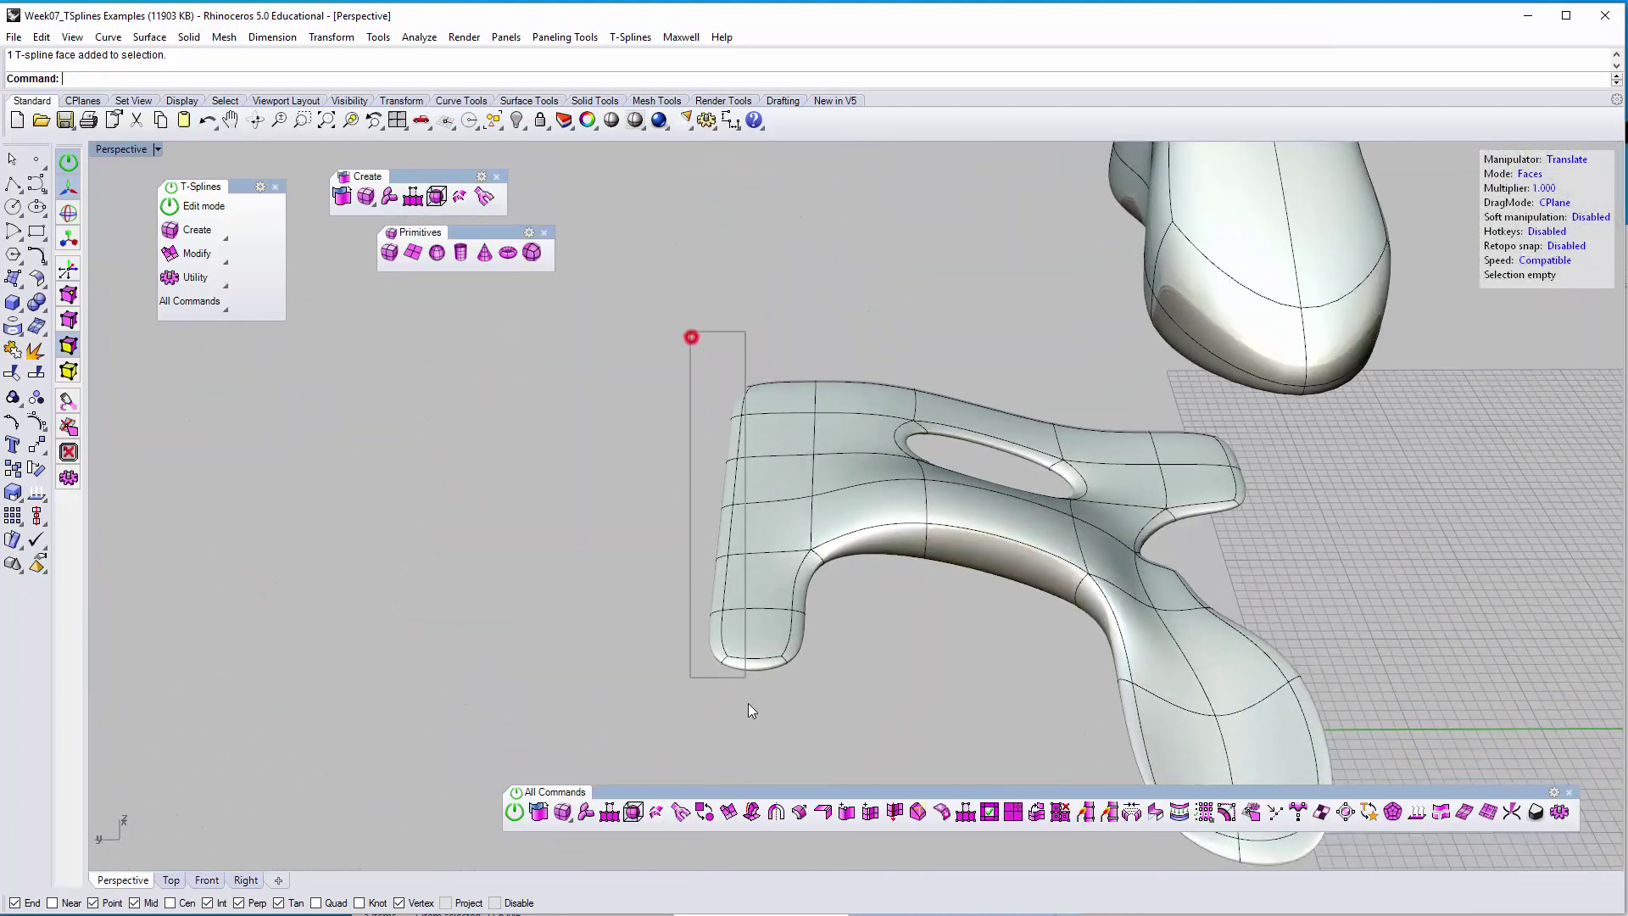
pyautogui.moveTo(767, 721); pyautogui.dragTo(767, 721)
pyautogui.moveTo(754, 715); pyautogui.dragTo(785, 710, button='right')
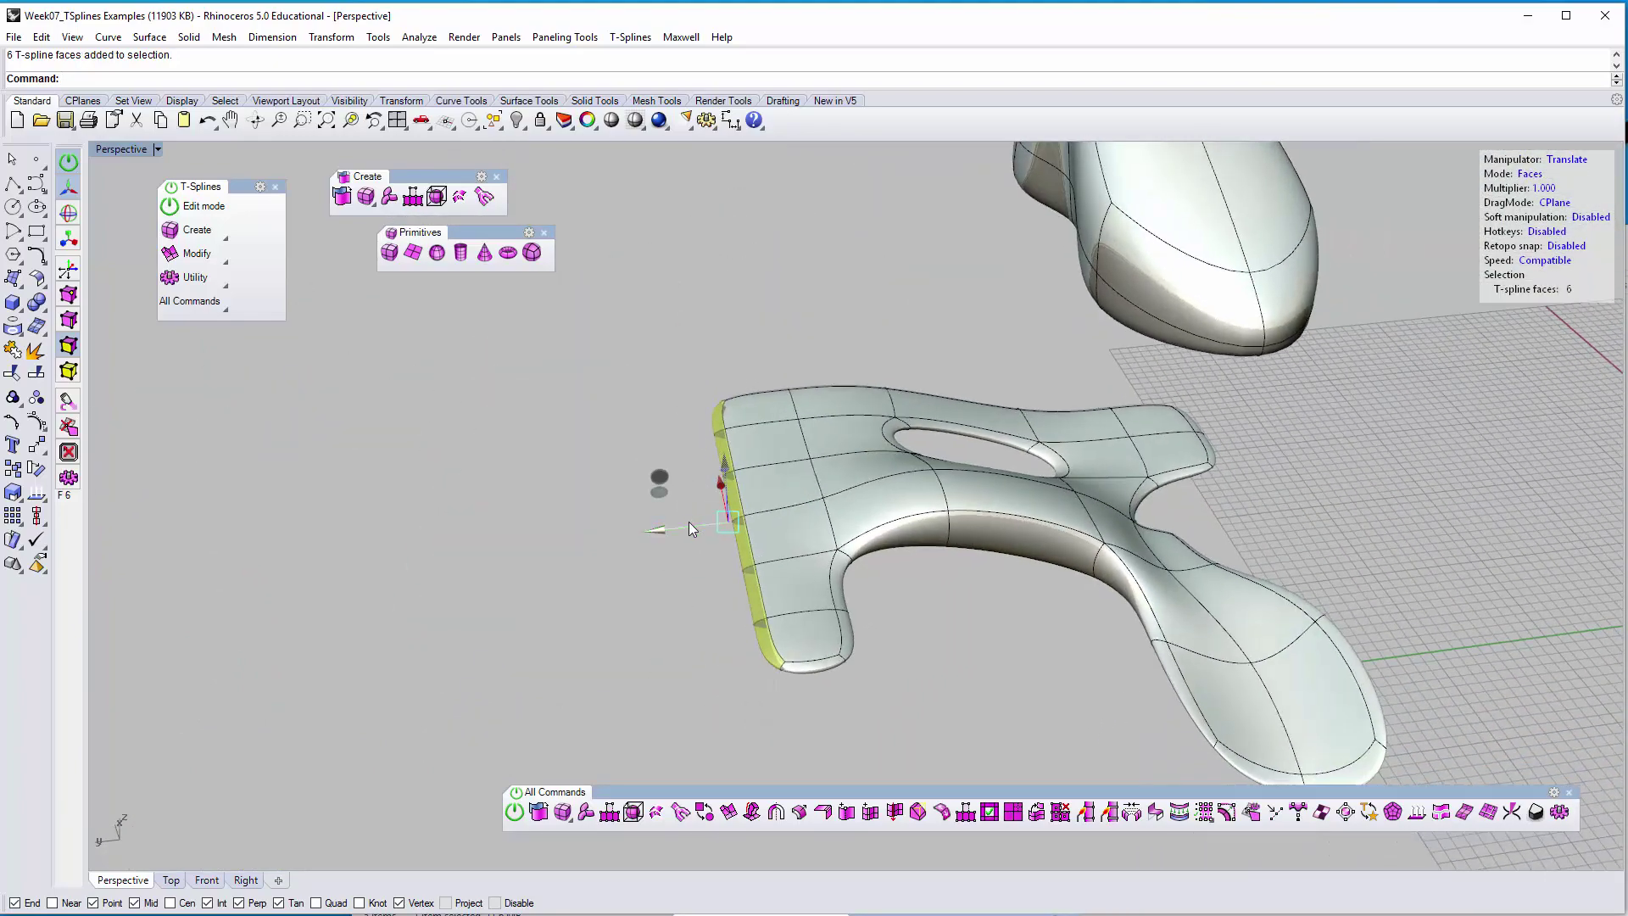
pyautogui.moveTo(688, 521); pyautogui.dragTo(712, 527)
pyautogui.click(664, 407)
# Raise the face beside the oval hole with the translate manipulator
pyautogui.moveTo(680, 365); pyautogui.dragTo(789, 485, button='right')
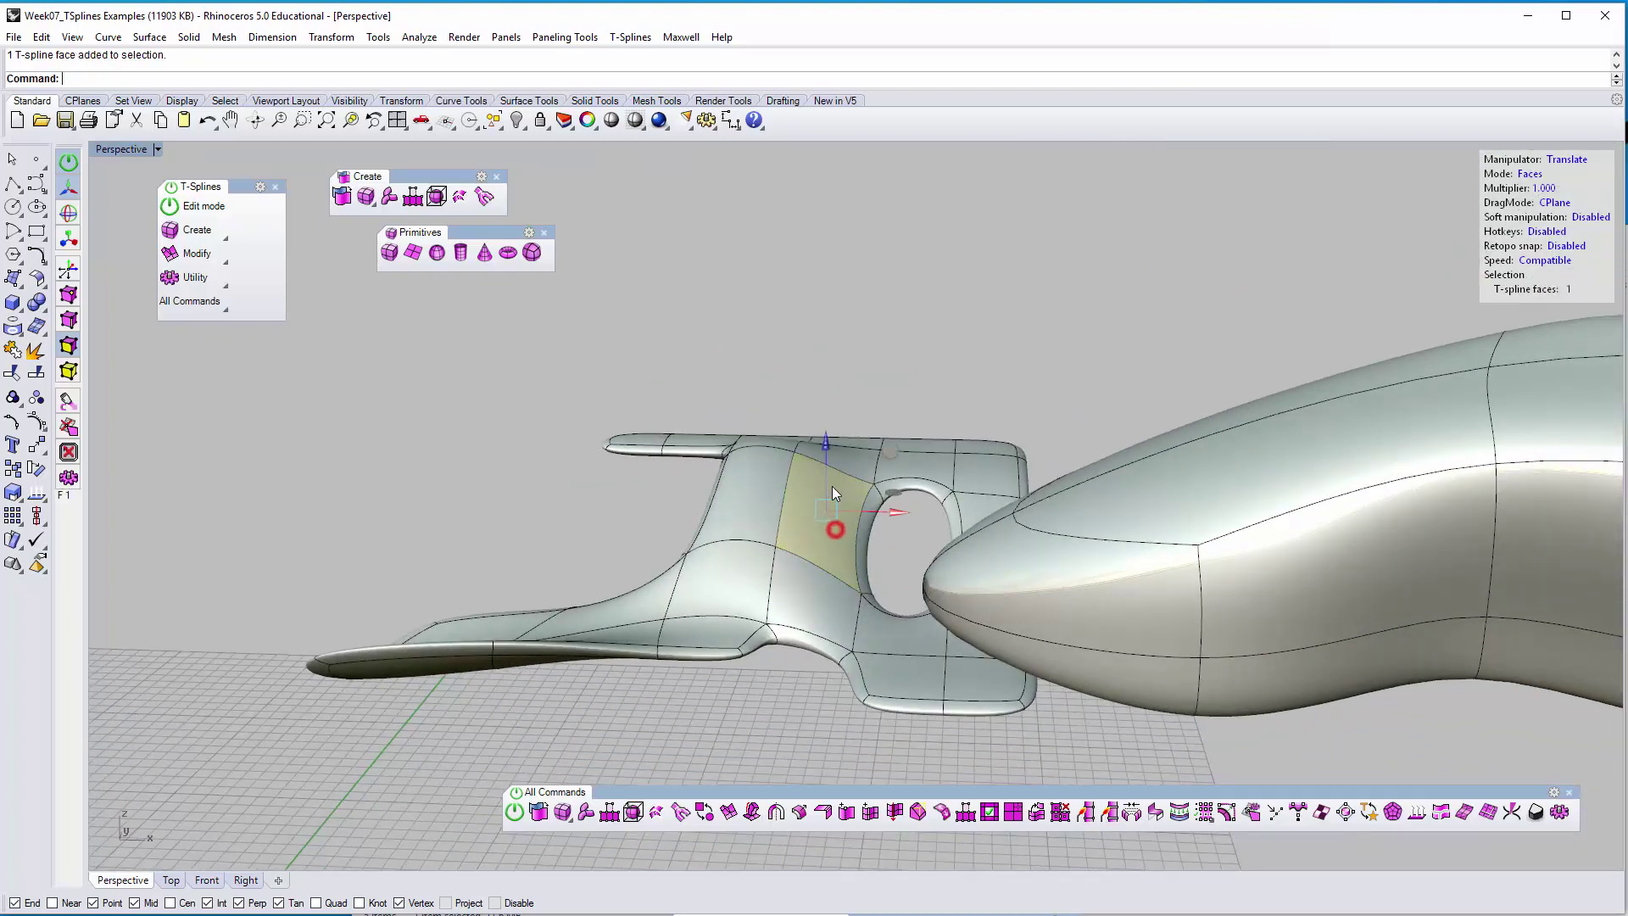
pyautogui.scroll(3, 831, 486)
pyautogui.moveTo(823, 461); pyautogui.dragTo(836, 420)
pyautogui.click(957, 313)
# Raise the face at the neck leading to the long leg with the translate manipulator
pyautogui.moveTo(996, 410); pyautogui.dragTo(765, 507, button='right')
pyautogui.moveTo(1066, 503); pyautogui.dragTo(902, 554, button='right')
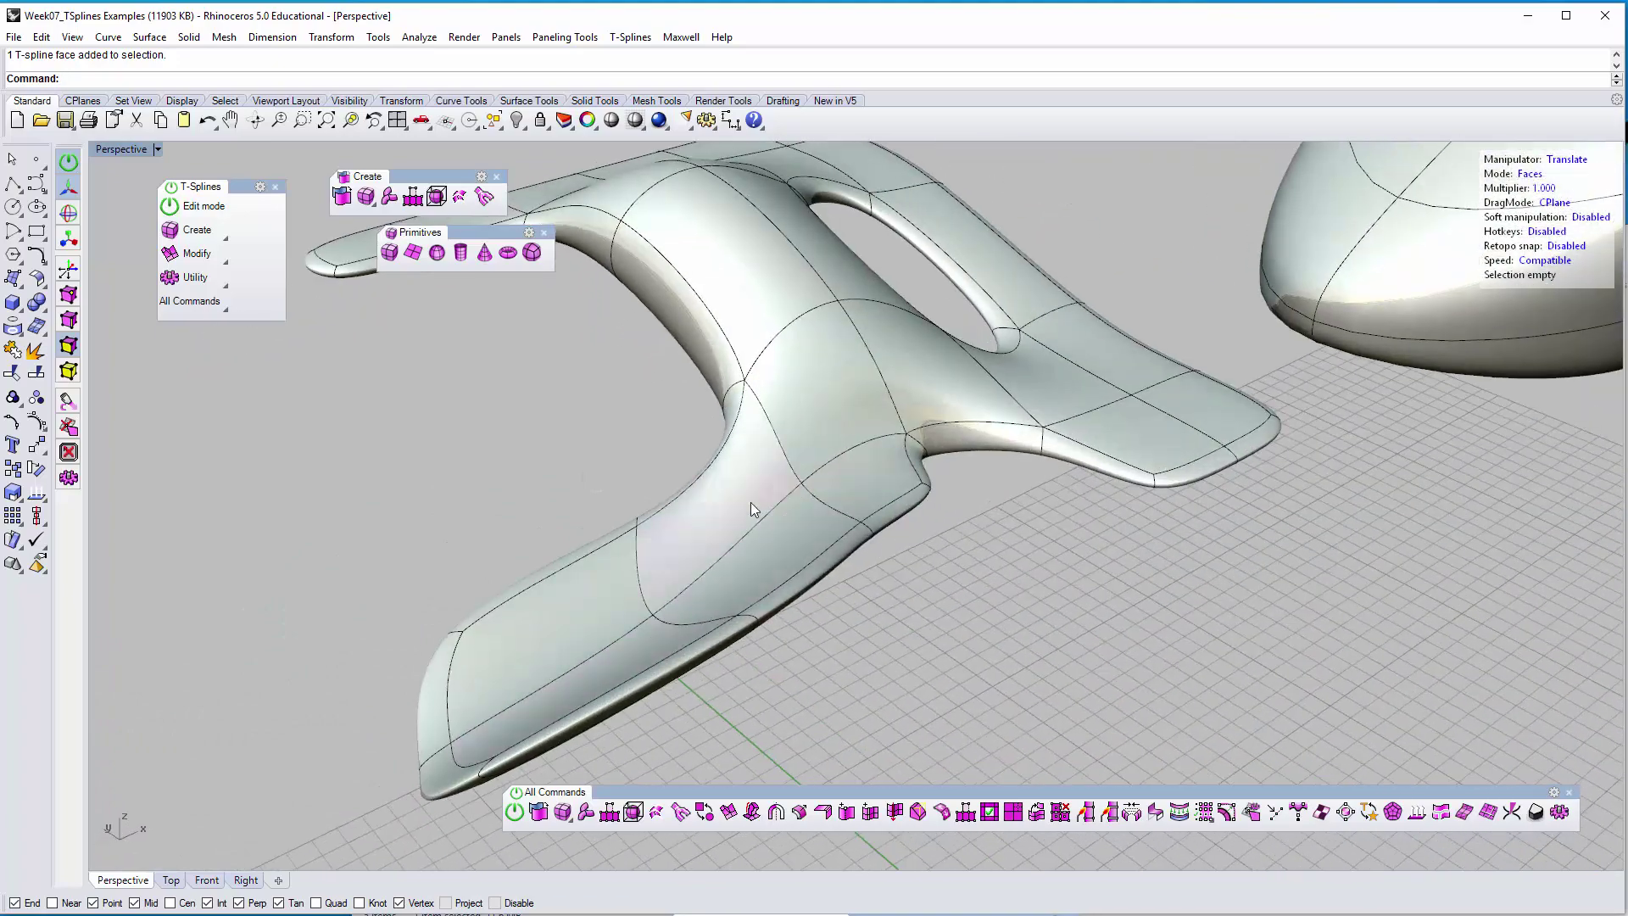
pyautogui.moveTo(750, 507); pyautogui.dragTo(746, 538, button='right')
pyautogui.click(774, 510)
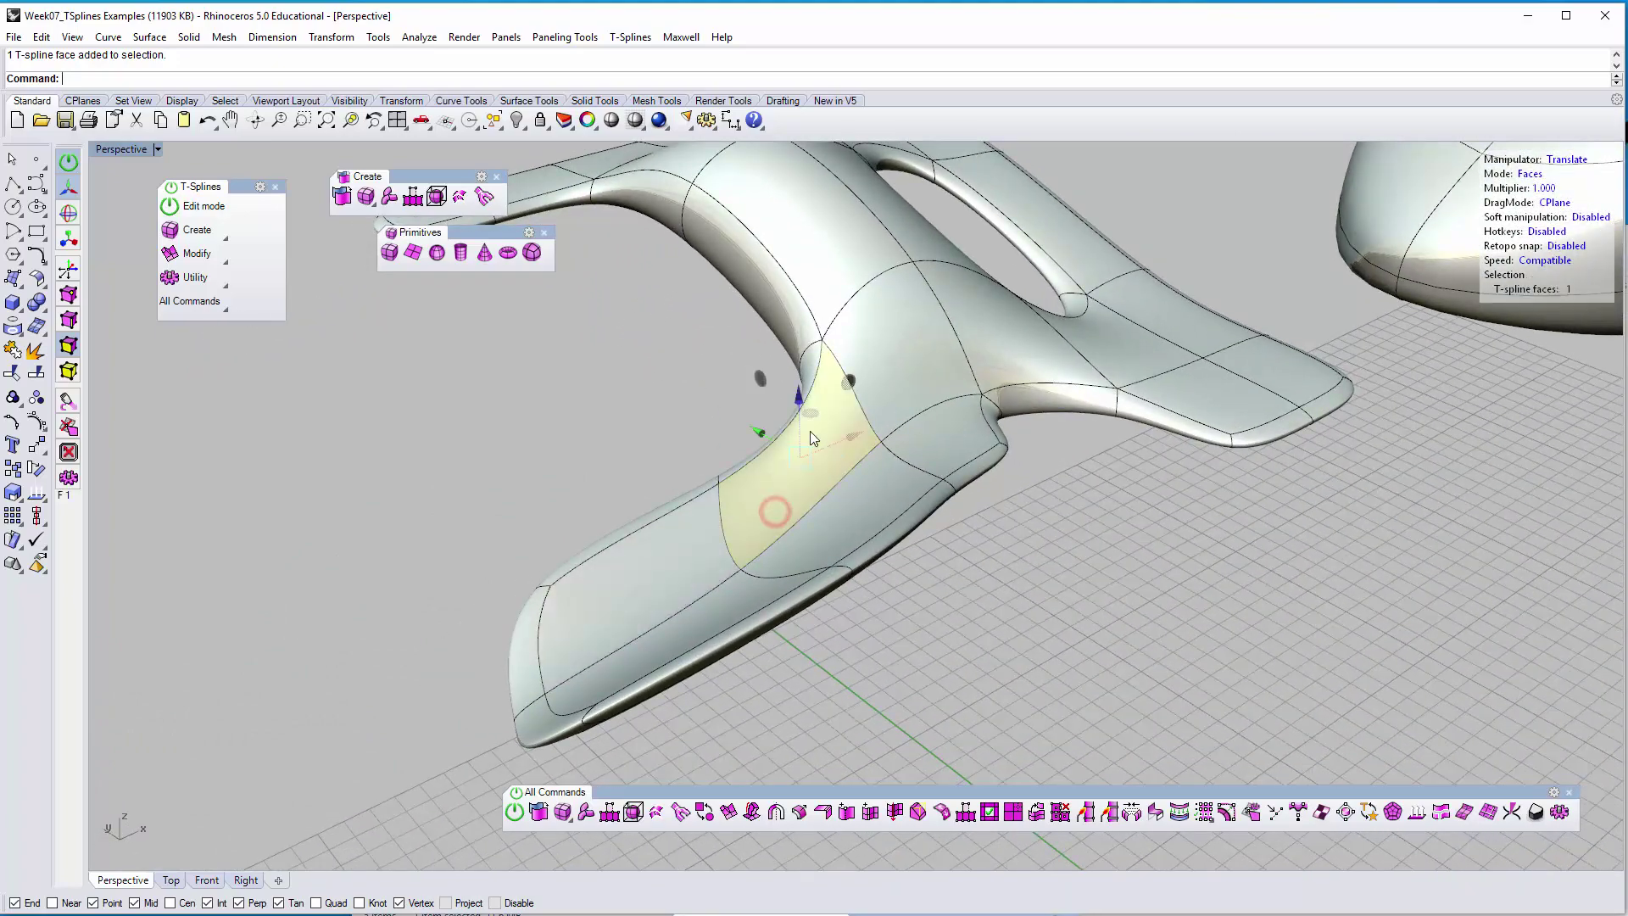
pyautogui.moveTo(787, 420); pyautogui.dragTo(700, 366, button='right')
pyautogui.moveTo(723, 338); pyautogui.dragTo(710, 221)
pyautogui.click(640, 175)
# Examine the sculpted thickened shape from several sides and next to the neighbouring example models
pyautogui.moveTo(667, 334); pyautogui.dragTo(867, 410, button='right')
pyautogui.scroll(-3, 867, 411)
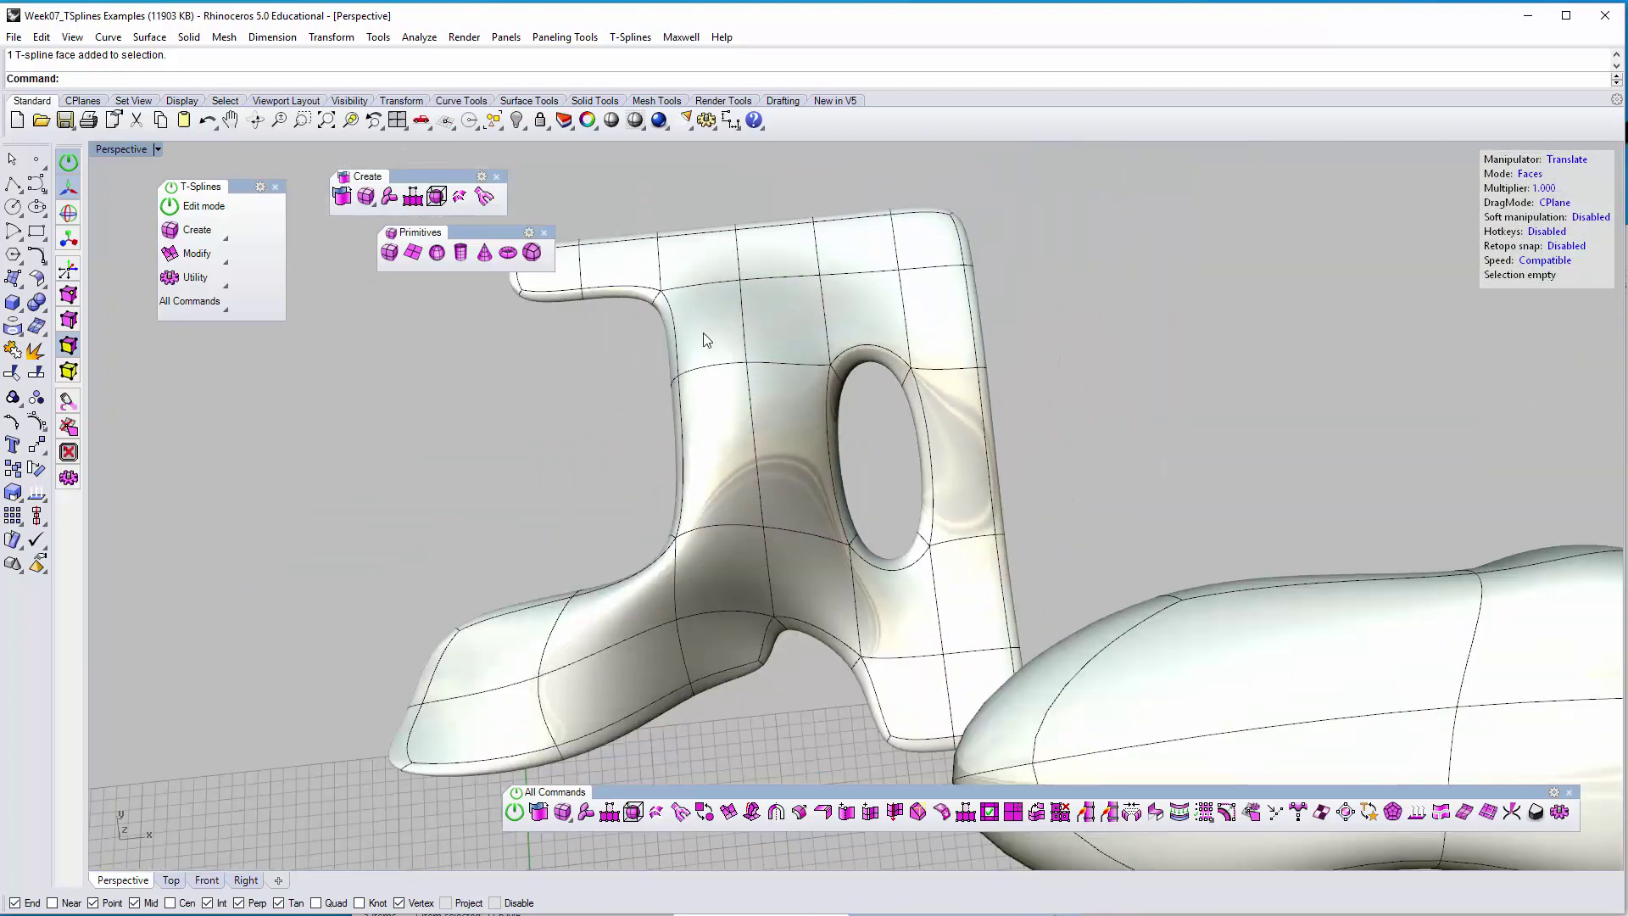
pyautogui.moveTo(1042, 712); pyautogui.dragTo(879, 647, button='right')
pyautogui.moveTo(802, 602); pyautogui.dragTo(879, 545, button='right')
pyautogui.scroll(6, 643, 560)
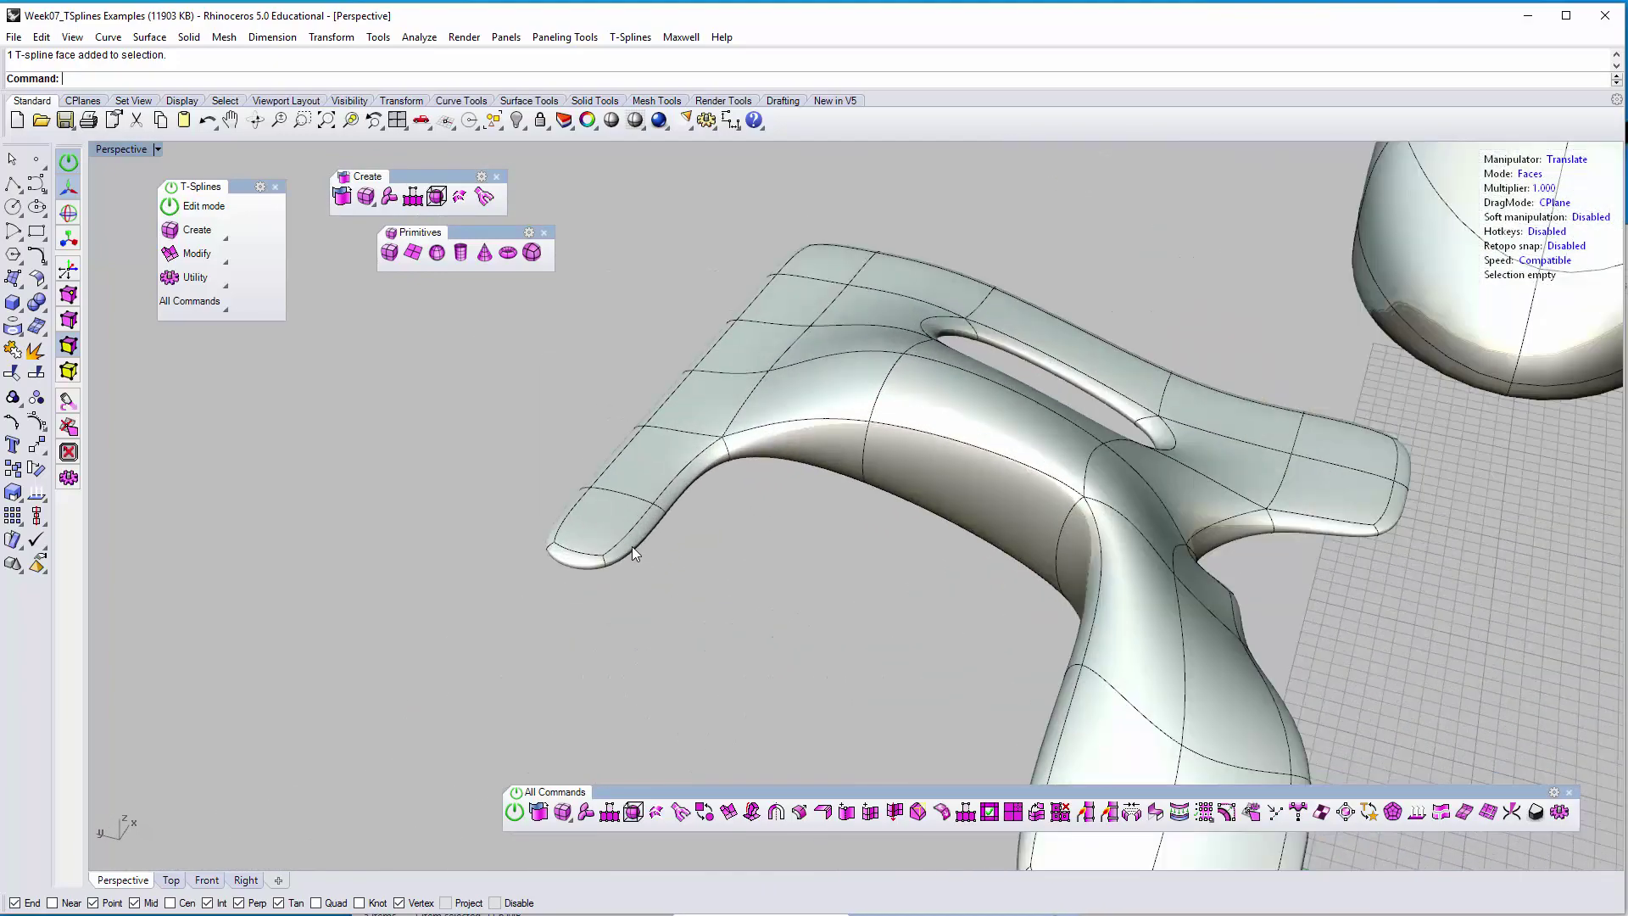
pyautogui.scroll(-6, 785, 528)
pyautogui.moveTo(785, 528); pyautogui.dragTo(1110, 501, button='right')
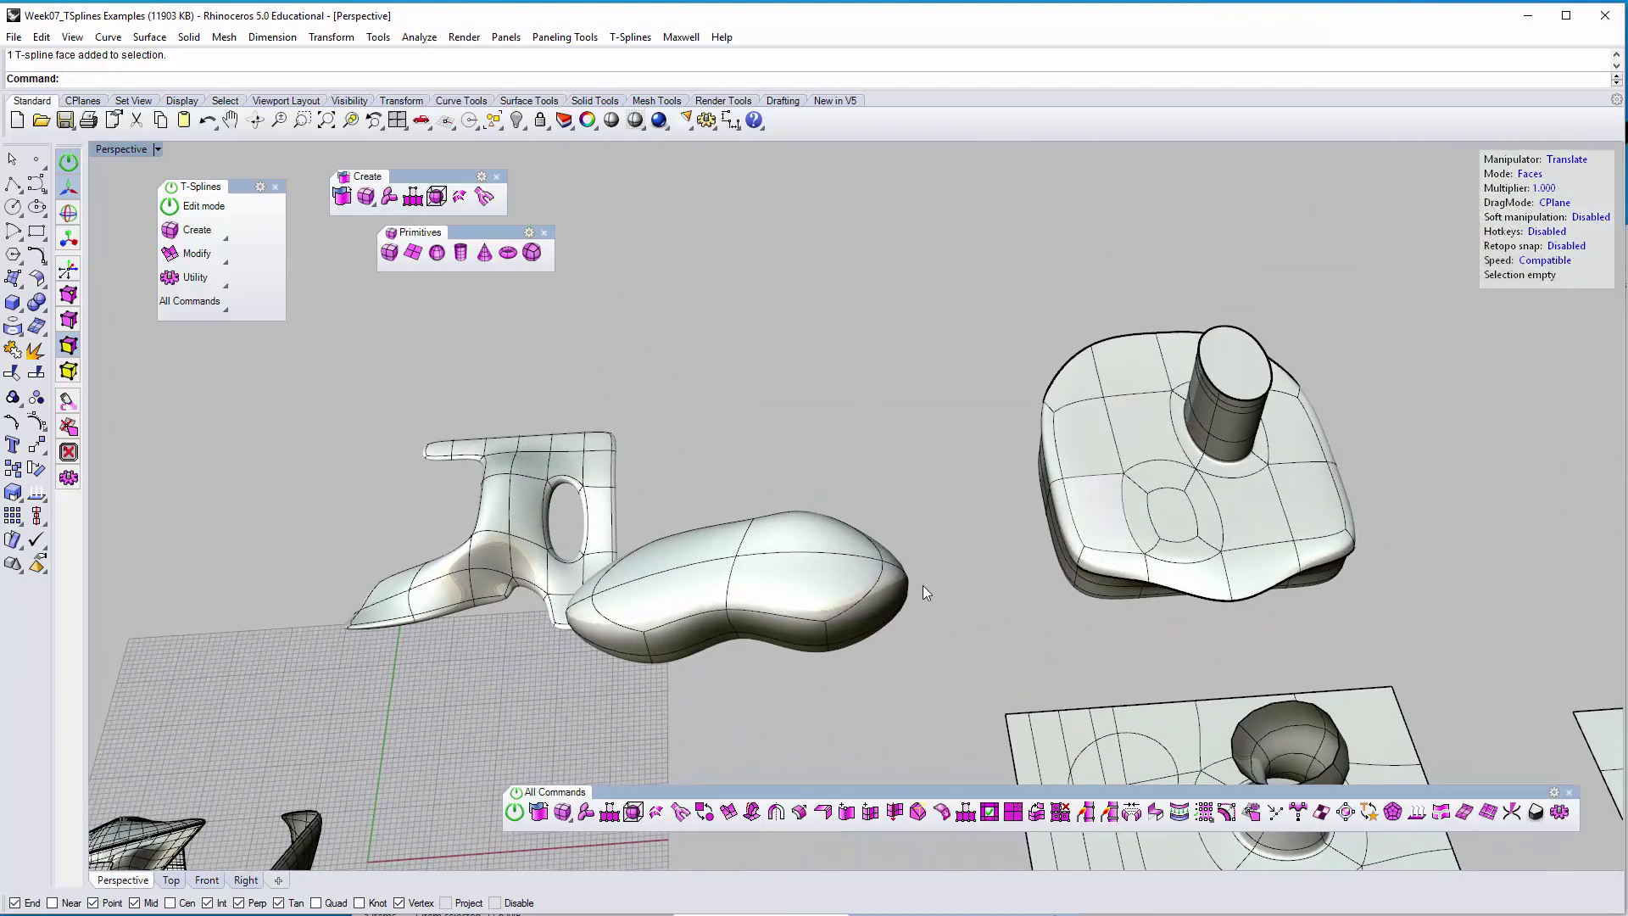
pyautogui.scroll(5, 583, 590)
pyautogui.moveTo(701, 599); pyautogui.dragTo(882, 531, button='right')
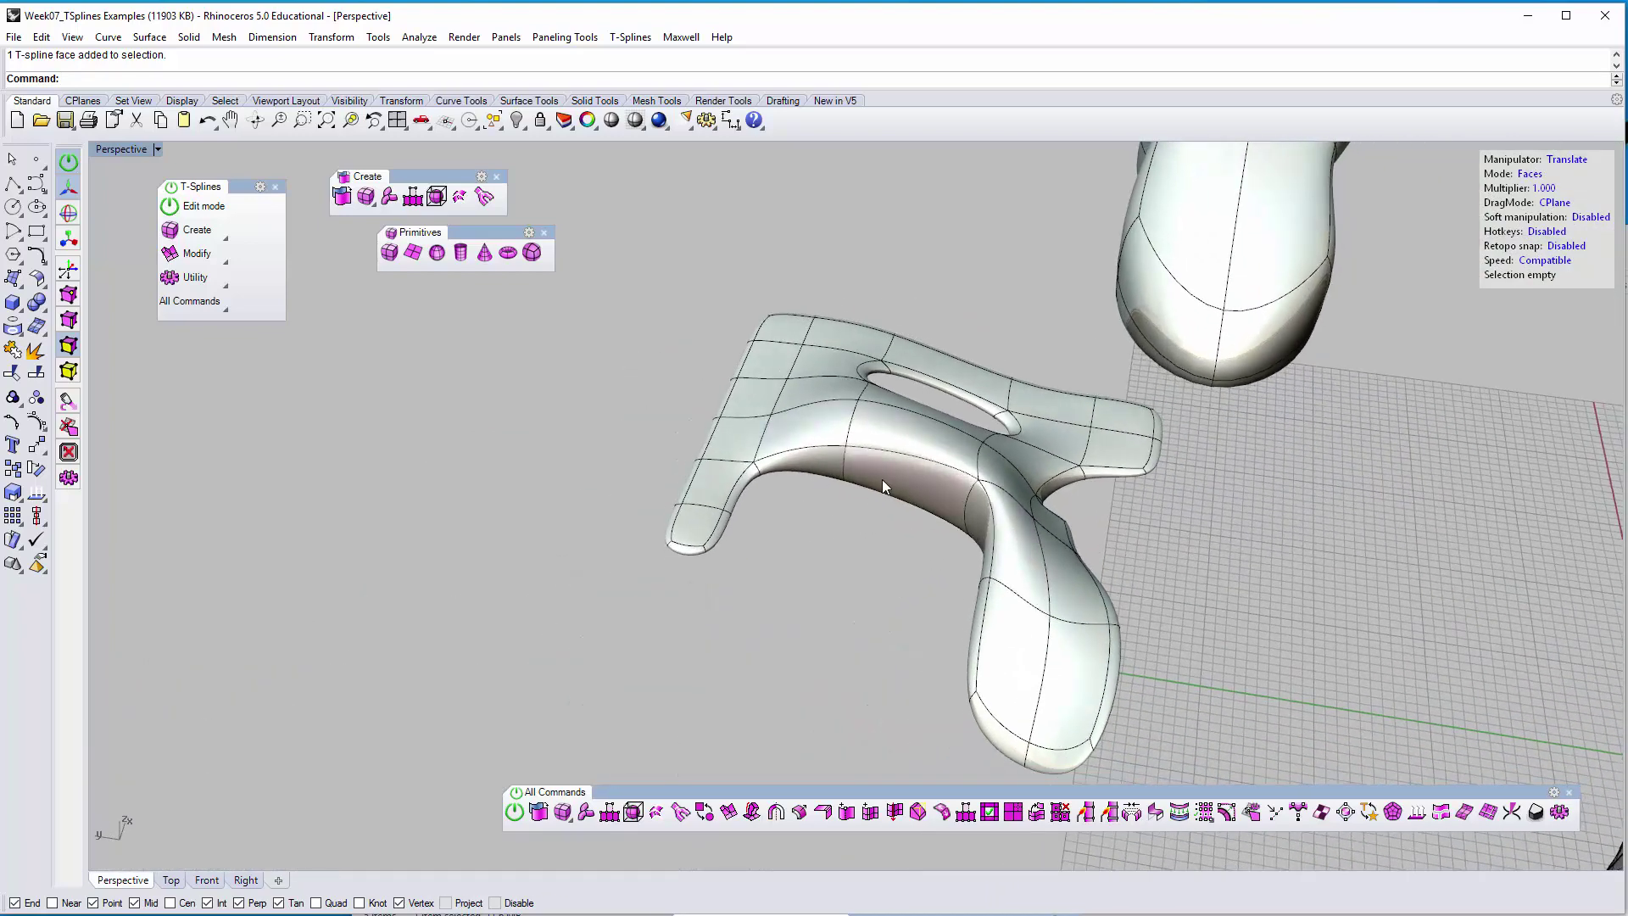
# Nudge the inner side face of the arch slightly with the translate manipulator
pyautogui.moveTo(930, 524); pyautogui.dragTo(925, 524, button='right')
pyautogui.moveTo(917, 490); pyautogui.dragTo(902, 514)
pyautogui.click(853, 592)
# Compare the sculpted shape with the other example models and inspect its hole from above
pyautogui.moveTo(871, 598); pyautogui.dragTo(761, 633, button='right')
pyautogui.scroll(-3, 765, 633)
pyautogui.keyDown('shift'); pyautogui.moveTo(1213, 669); pyautogui.dragTo(739, 548, button='right'); pyautogui.keyUp('shift')
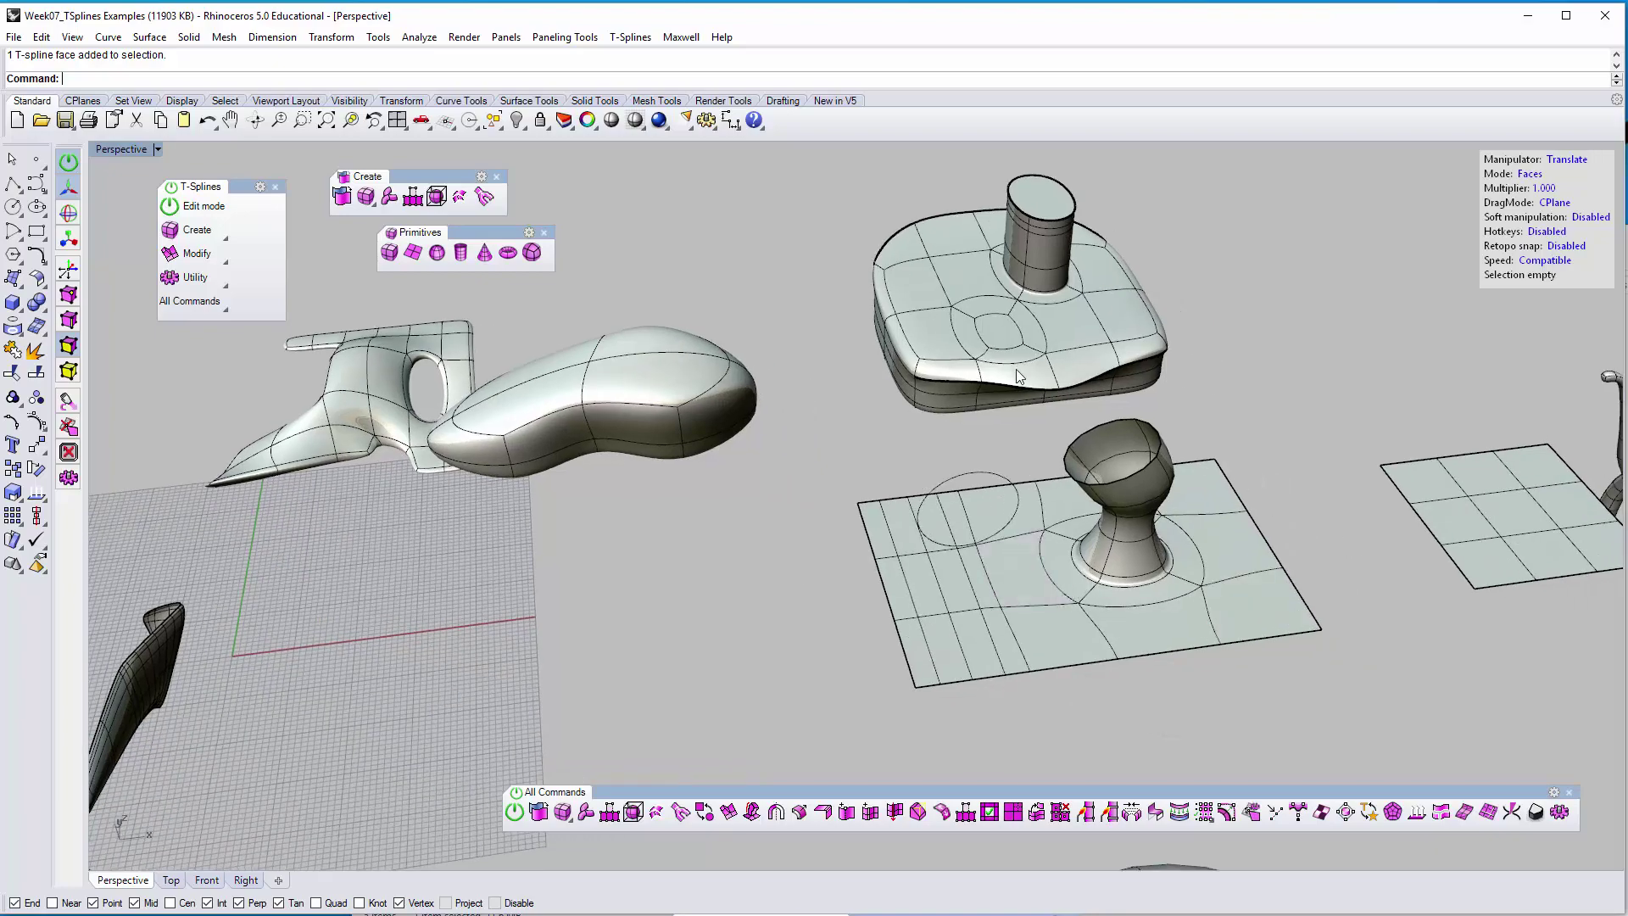
pyautogui.moveTo(580, 440); pyautogui.dragTo(901, 543, button='right')
pyautogui.scroll(6, 927, 568)
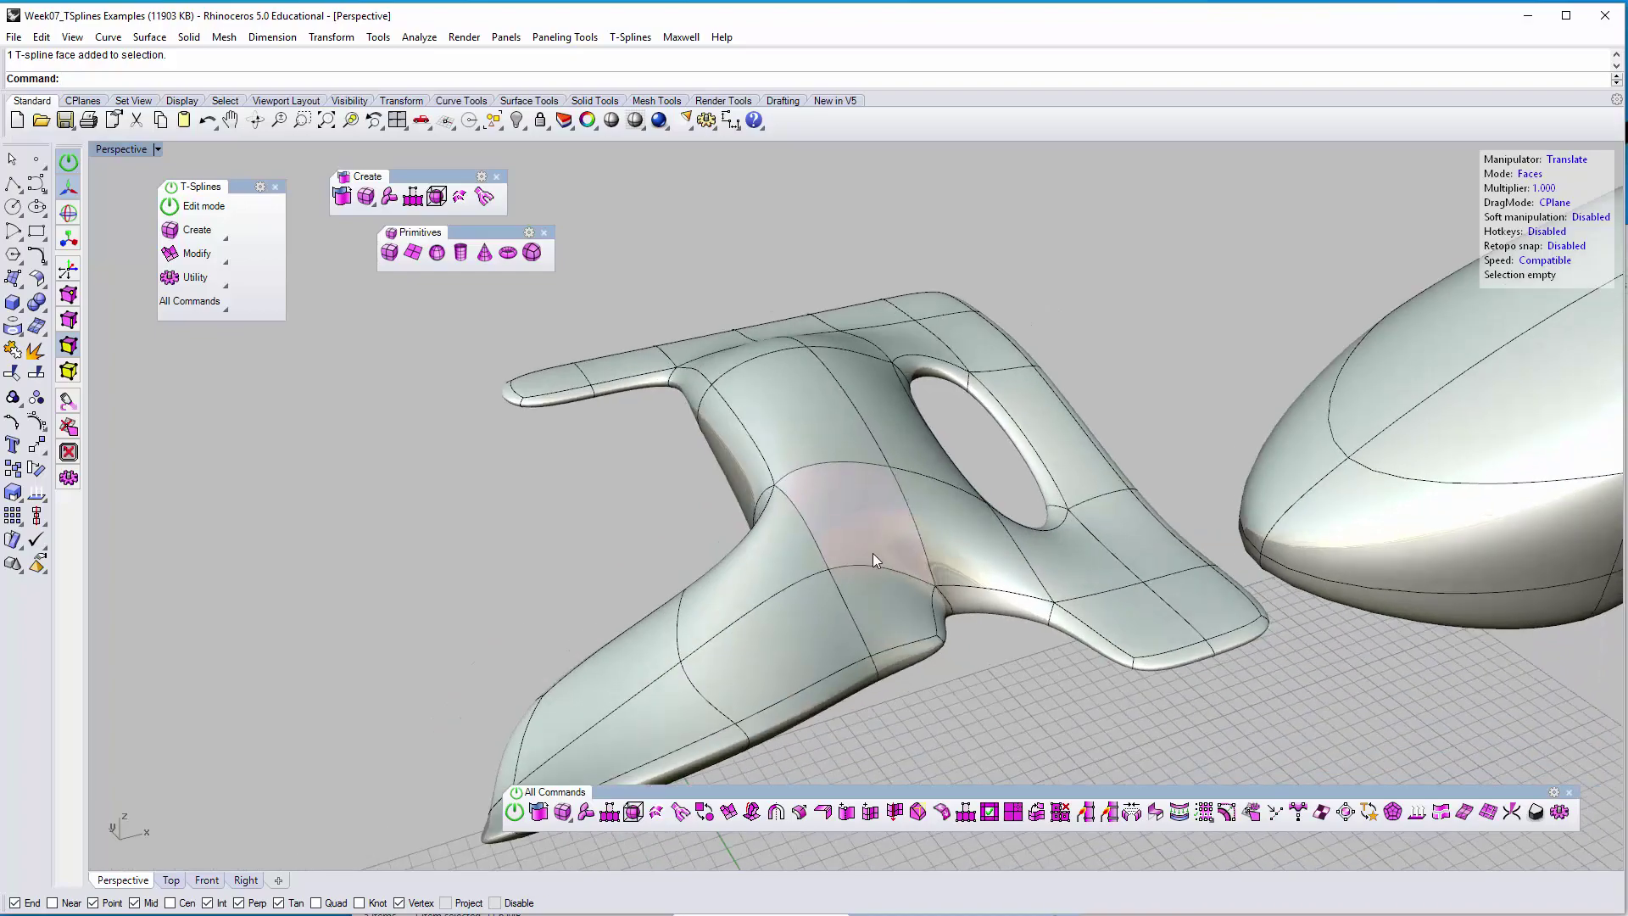
pyautogui.moveTo(837, 590); pyautogui.dragTo(938, 754, button='right')
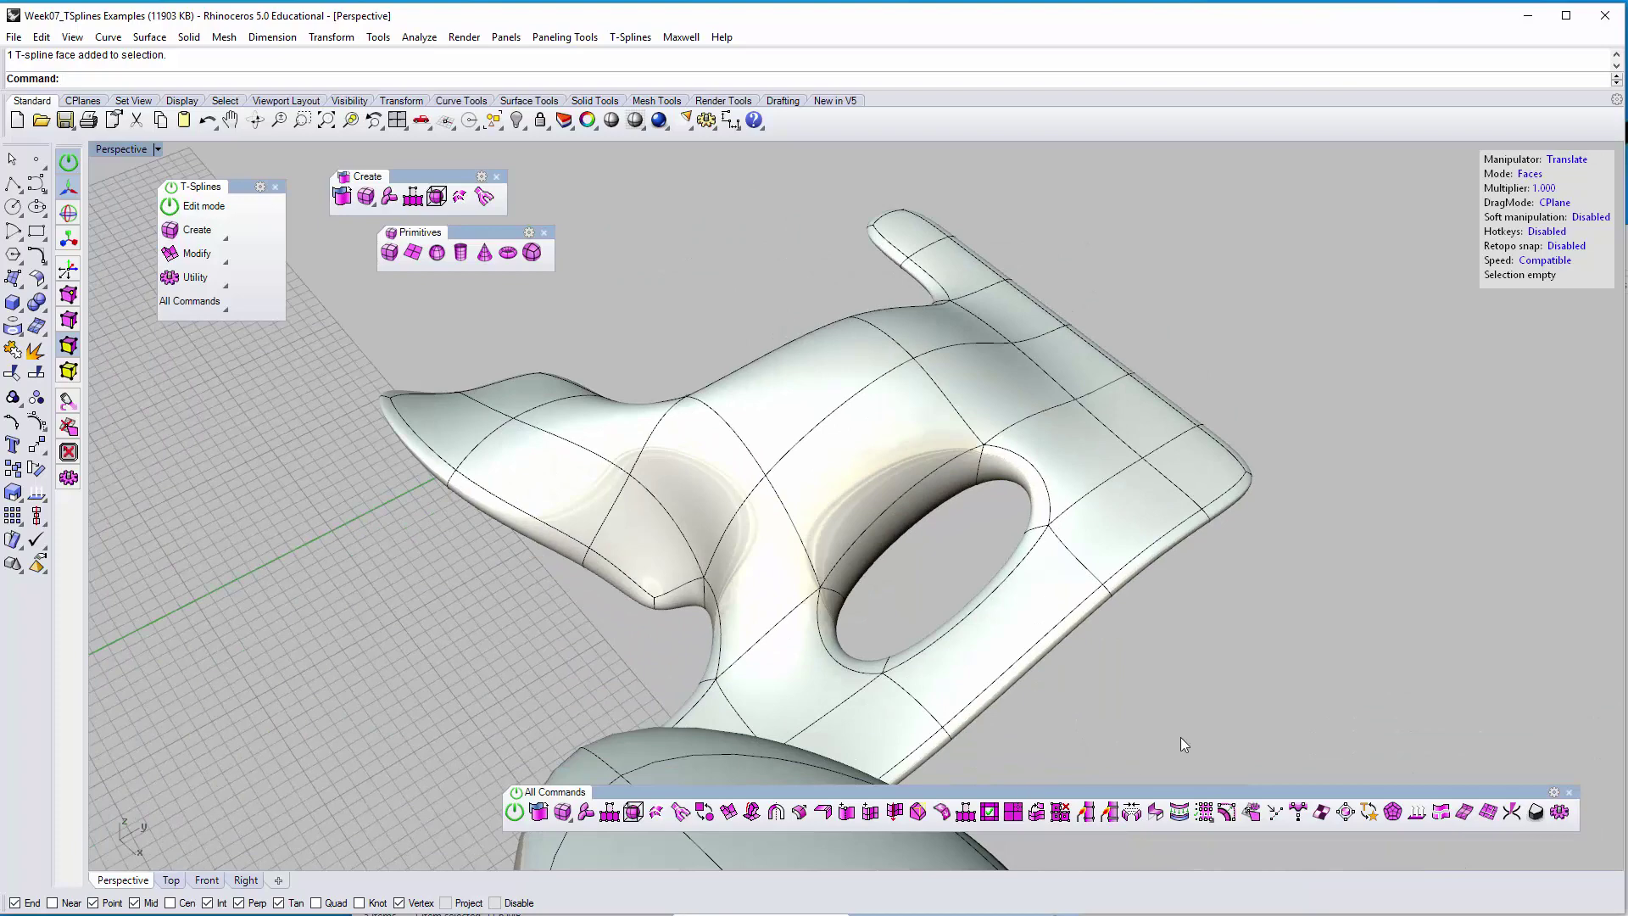
# Pull the four rim faces on the outer side of the oval hole outward to widen the opening into a rounded loop
pyautogui.moveTo(1183, 744); pyautogui.dragTo(990, 769, button='right')
pyautogui.moveTo(867, 659); pyautogui.dragTo(918, 664, button='right')
pyautogui.click(918, 642)
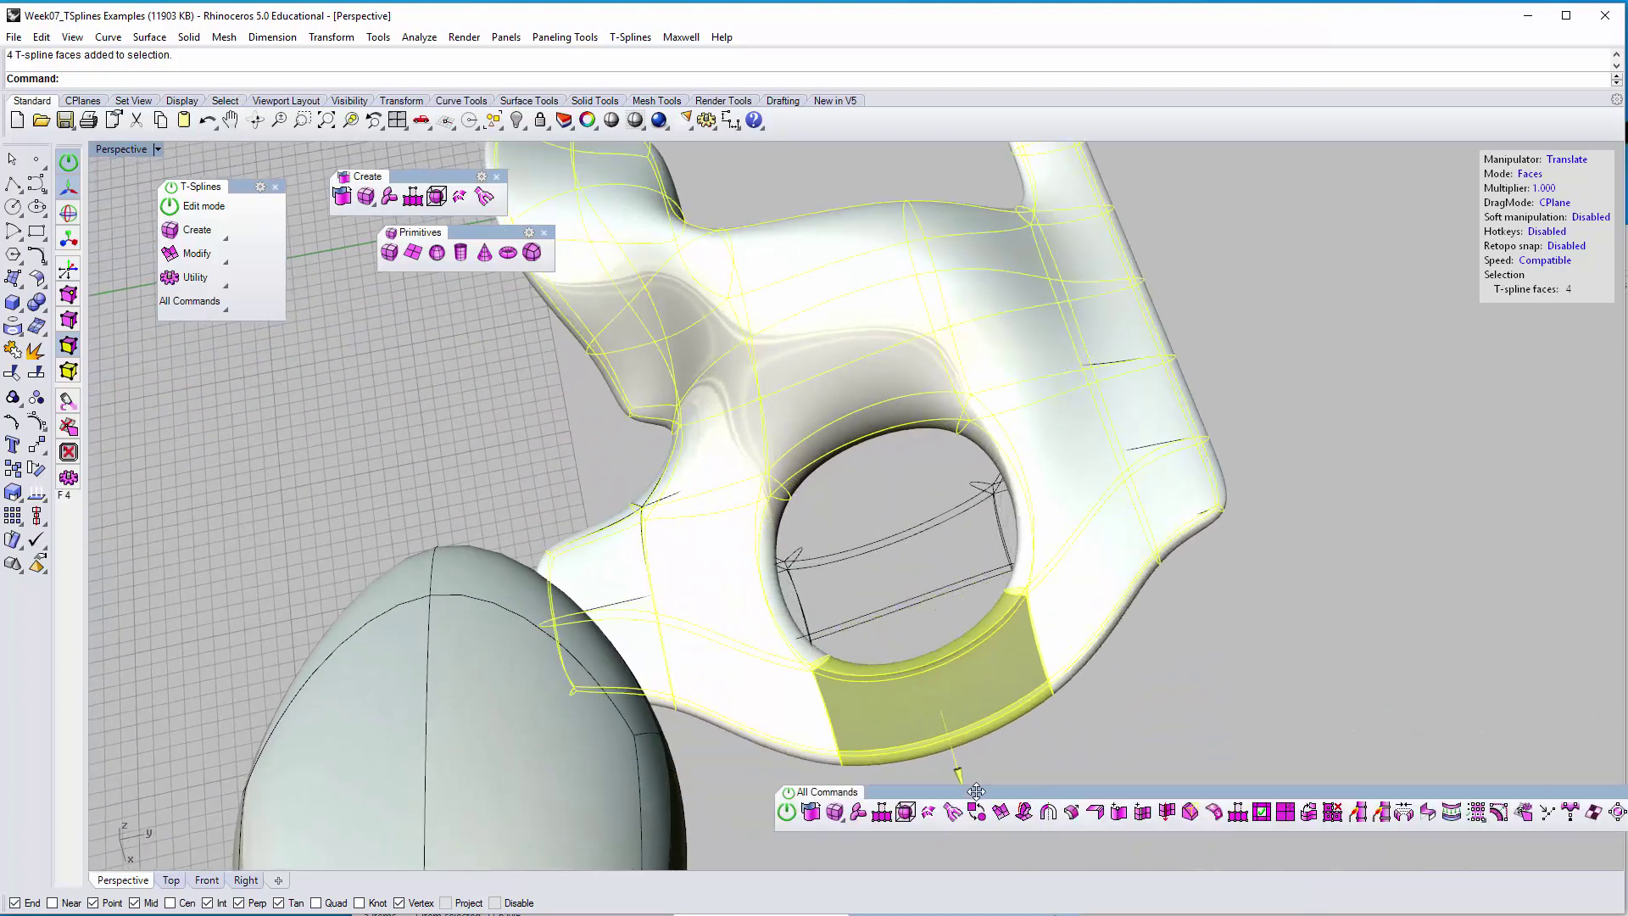
pyautogui.moveTo(973, 791); pyautogui.dragTo(1149, 714)
pyautogui.click(1153, 699)
pyautogui.moveTo(1151, 617); pyautogui.dragTo(1153, 699, button='right')
pyautogui.moveTo(946, 612); pyautogui.dragTo(752, 558, button='right')
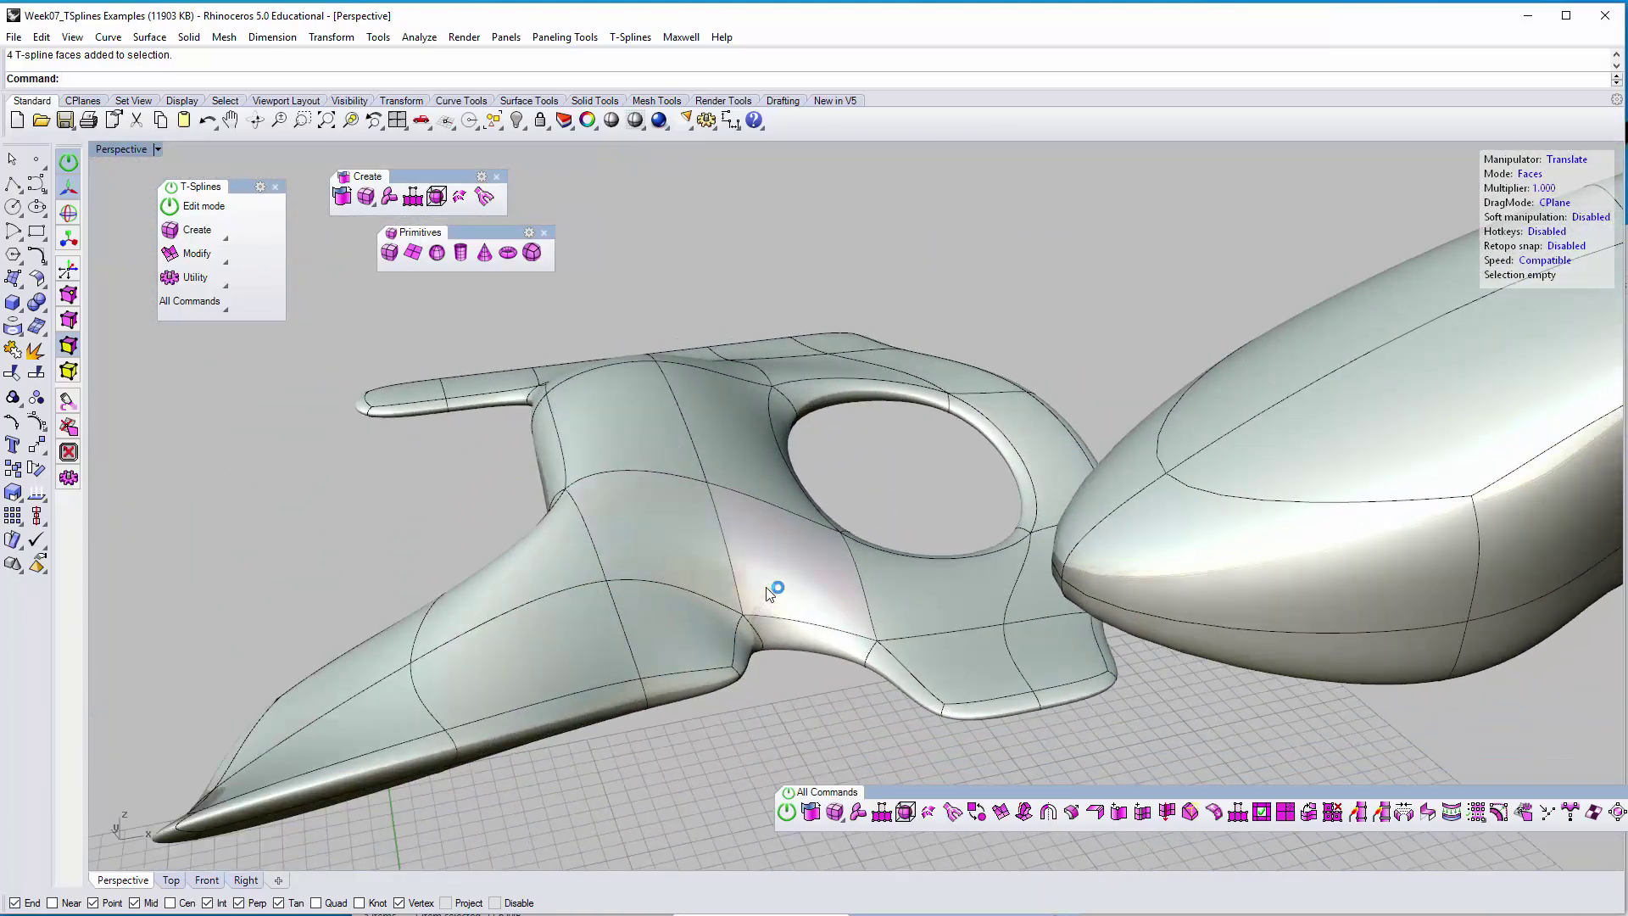
pyautogui.moveTo(806, 449); pyautogui.dragTo(878, 513, button='right')
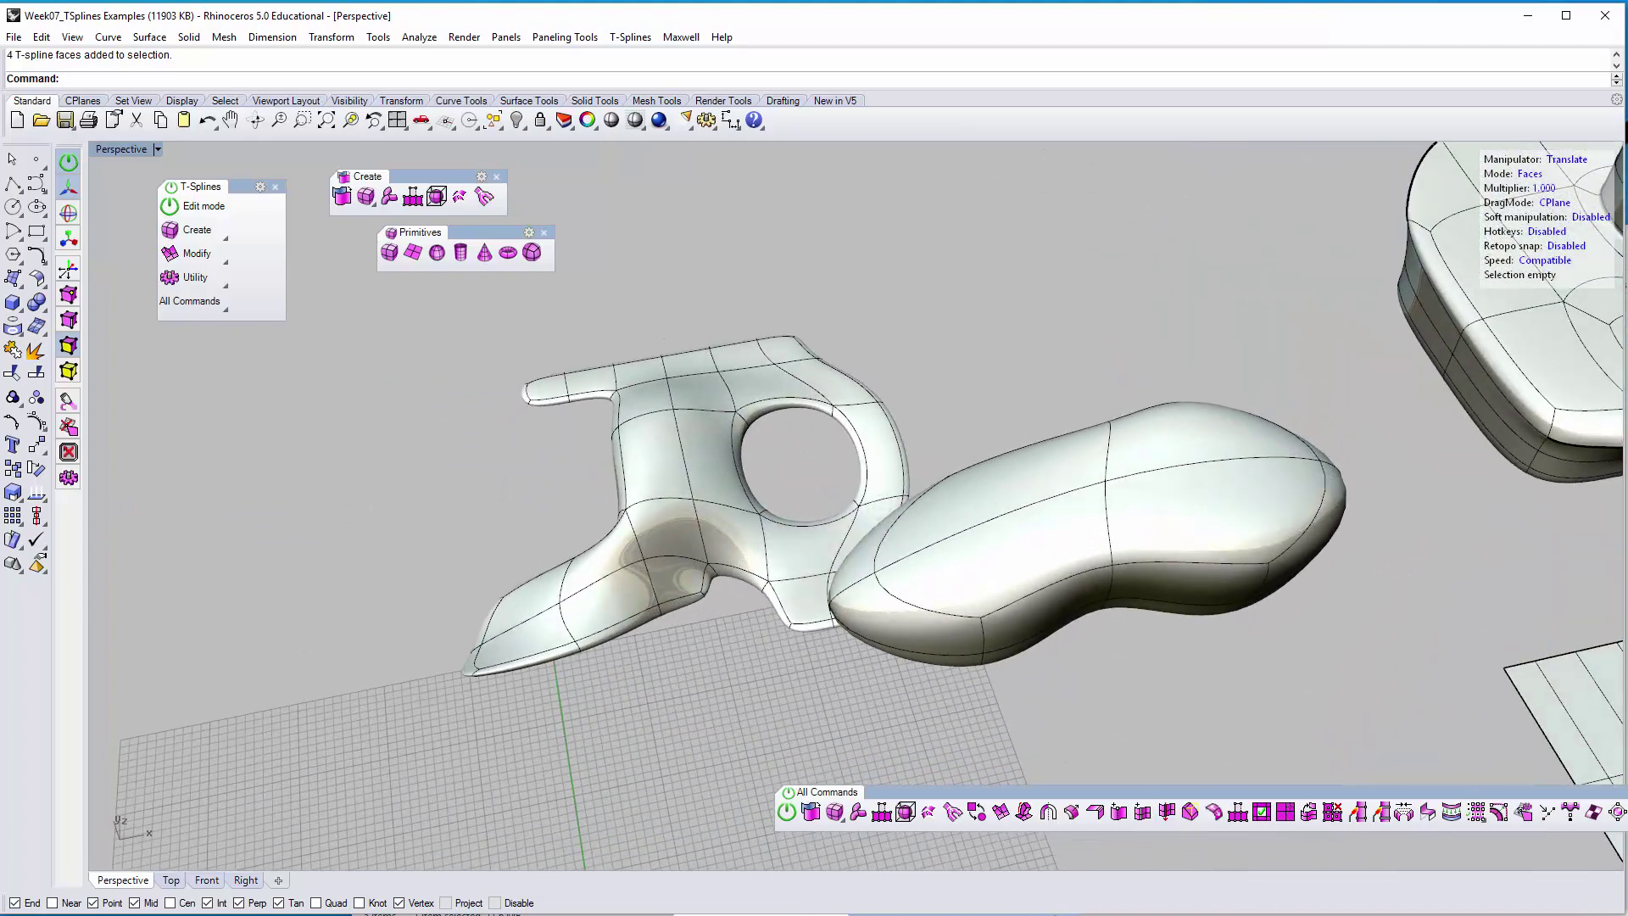